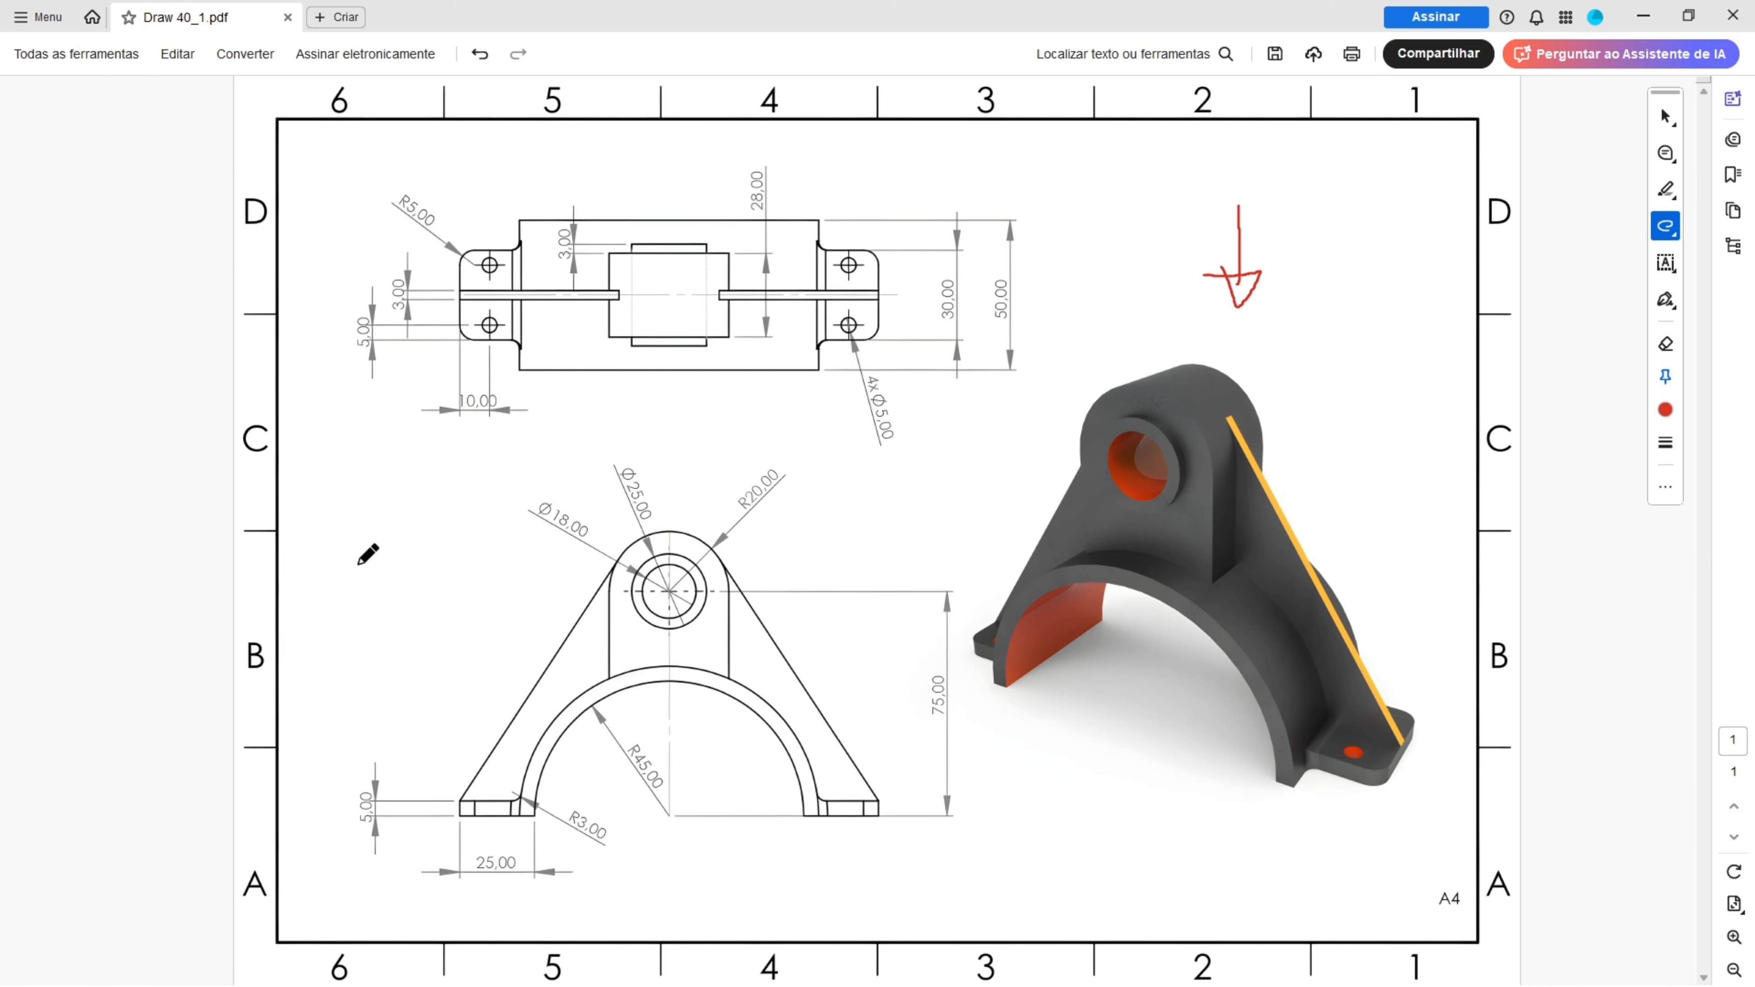
# - Mark up the front view in the drawing: point an arrow at it, trace the arch's arcs, and strike the R45, 5.00 and 50.00 dimensions
pyautogui.moveTo(358, 564)
pyautogui.mouseDown()
pyautogui.moveTo(469, 619)
pyautogui.moveTo(451, 608)
pyautogui.mouseUp()
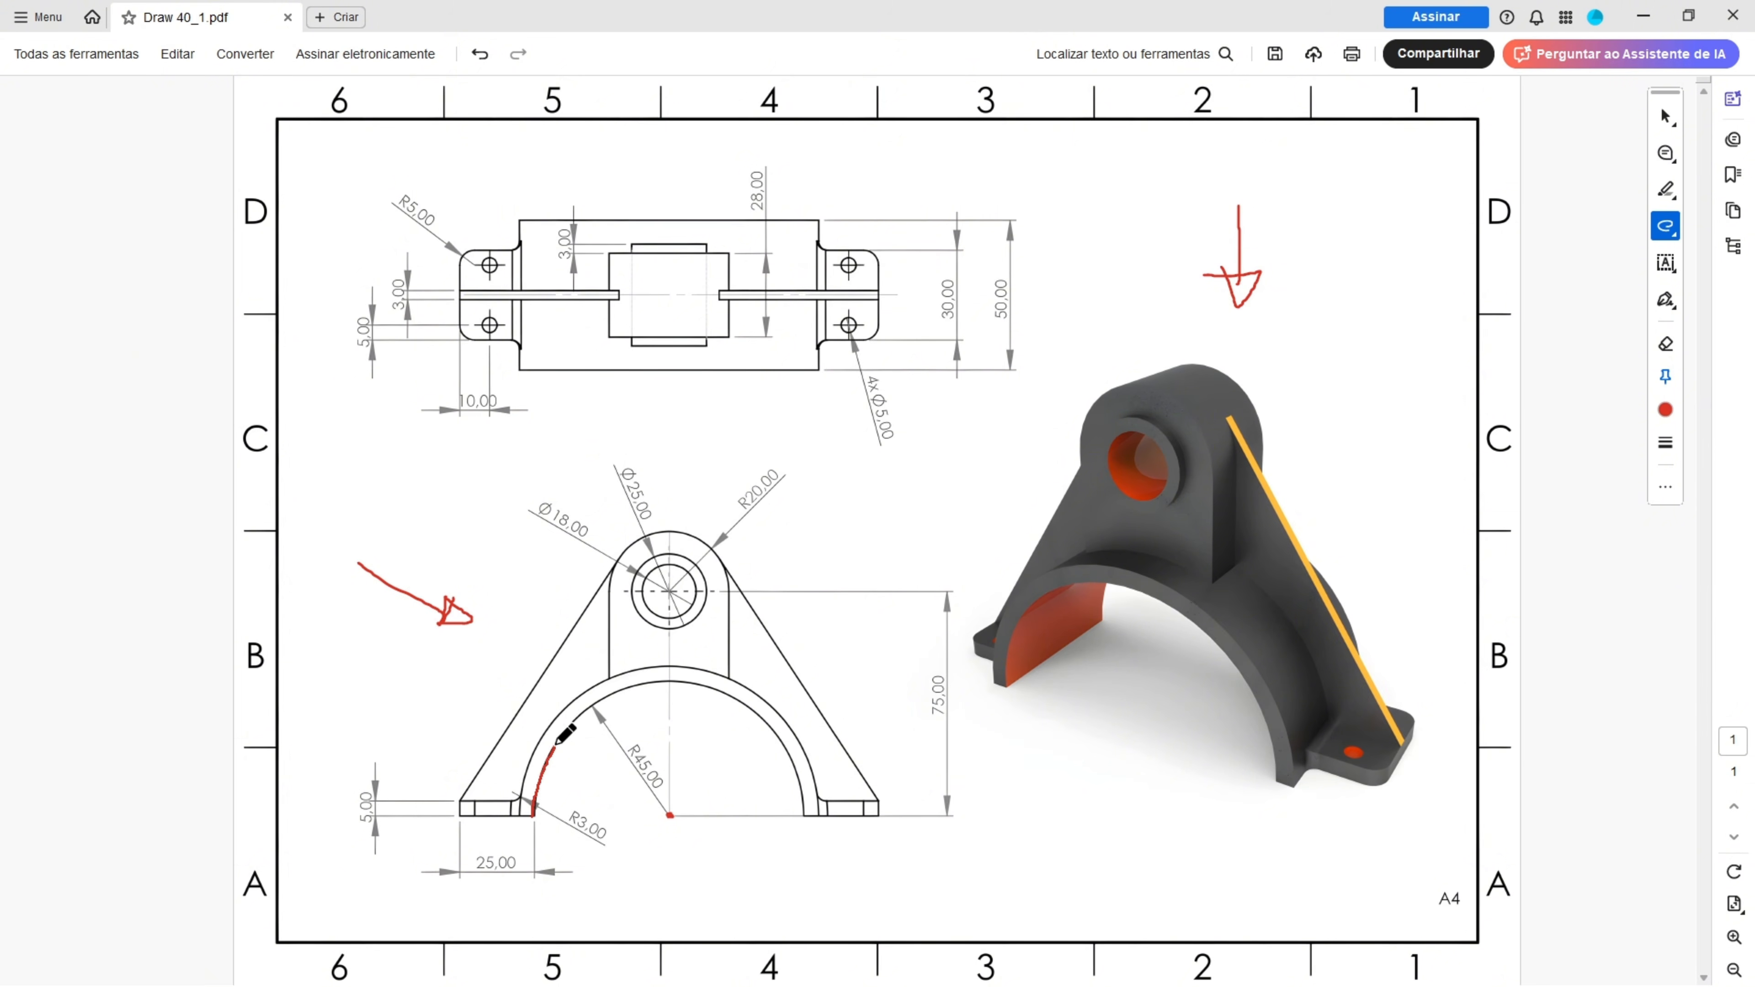
pyautogui.moveTo(556, 744)
pyautogui.mouseDown()
pyautogui.moveTo(673, 689)
pyautogui.moveTo(767, 726)
pyautogui.moveTo(801, 813)
pyautogui.mouseUp()
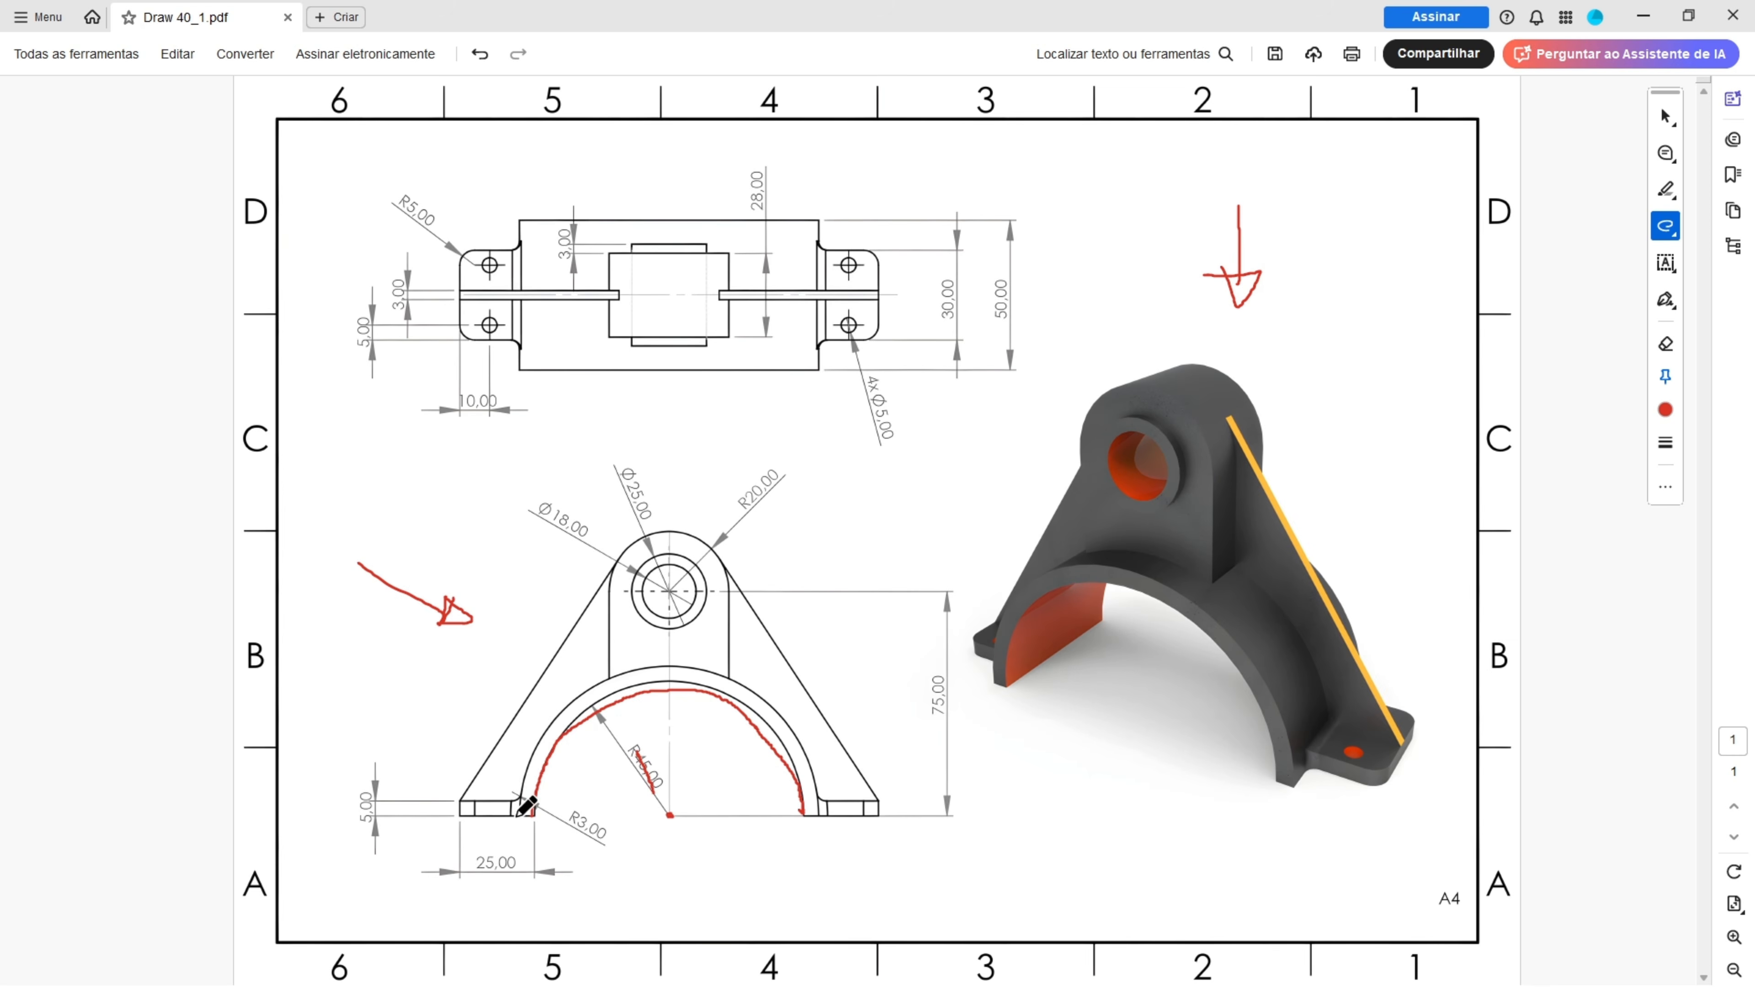
pyautogui.moveTo(547, 734); pyautogui.dragTo(554, 732)
pyautogui.moveTo(366, 791); pyautogui.dragTo(367, 827)
pyautogui.moveTo(1001, 318); pyautogui.dragTo(1002, 322)
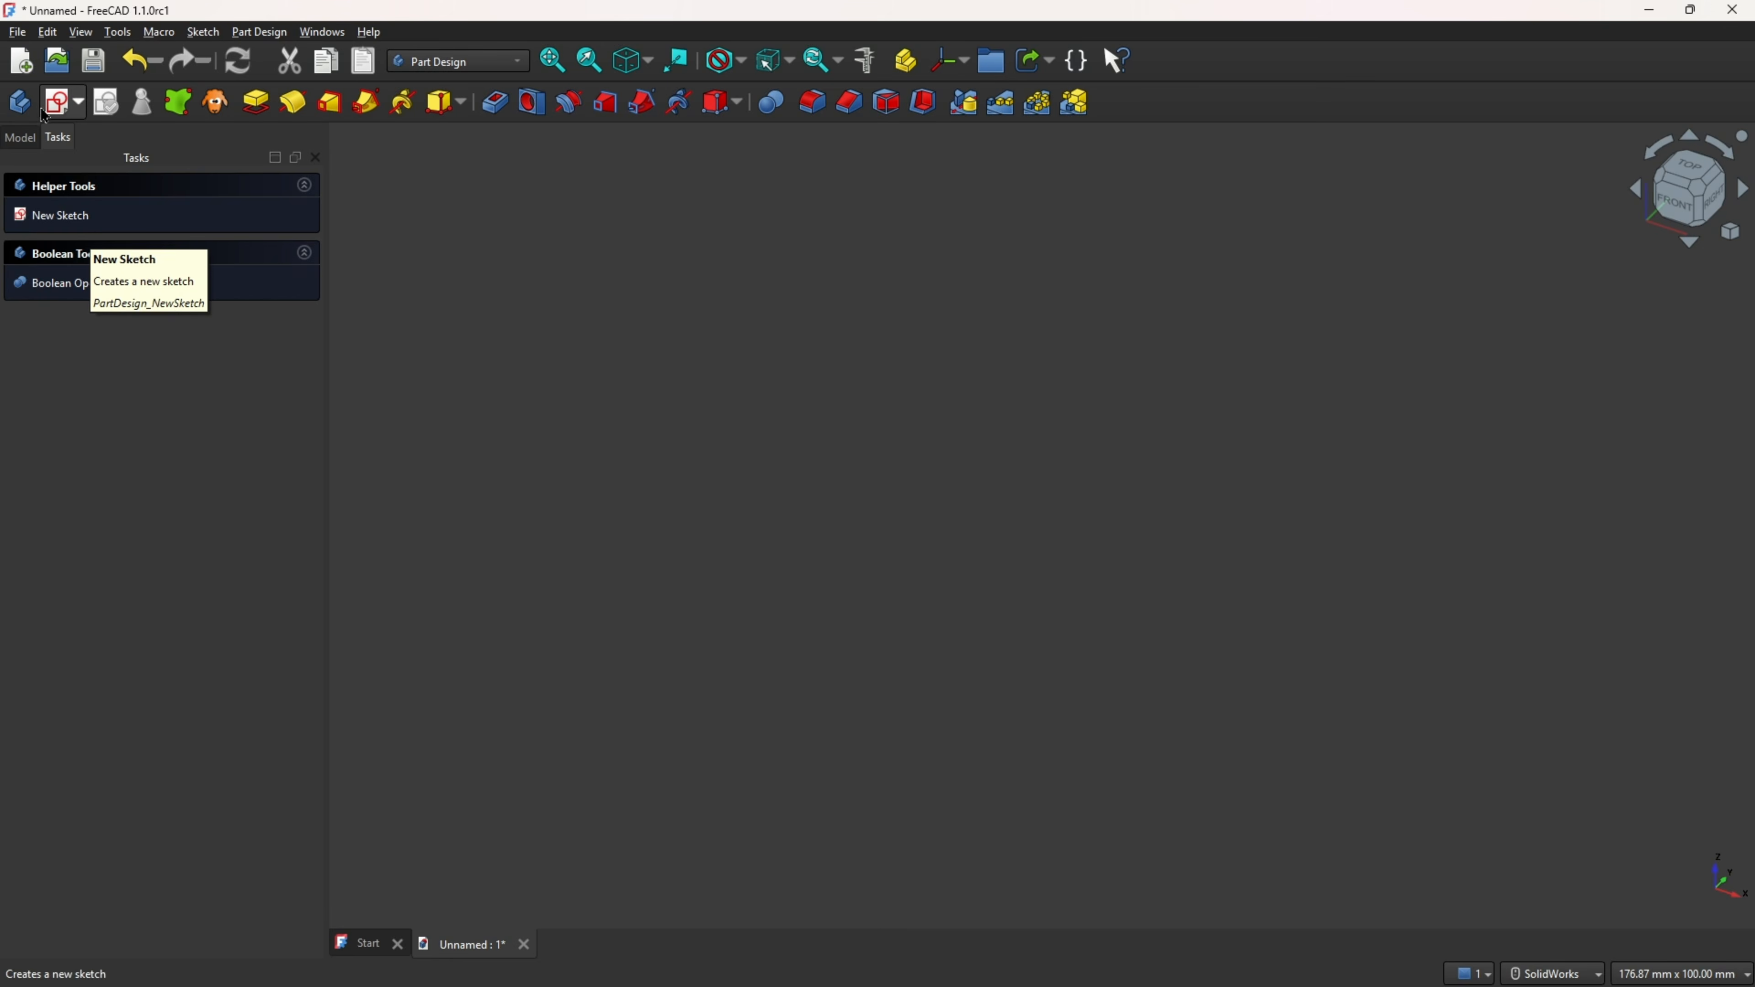
# - In FreeCAD, start a sketch on the XZ plane and draw an upper semicircular arc of 45 mm radius centred on the origin
pyautogui.click(61, 103)
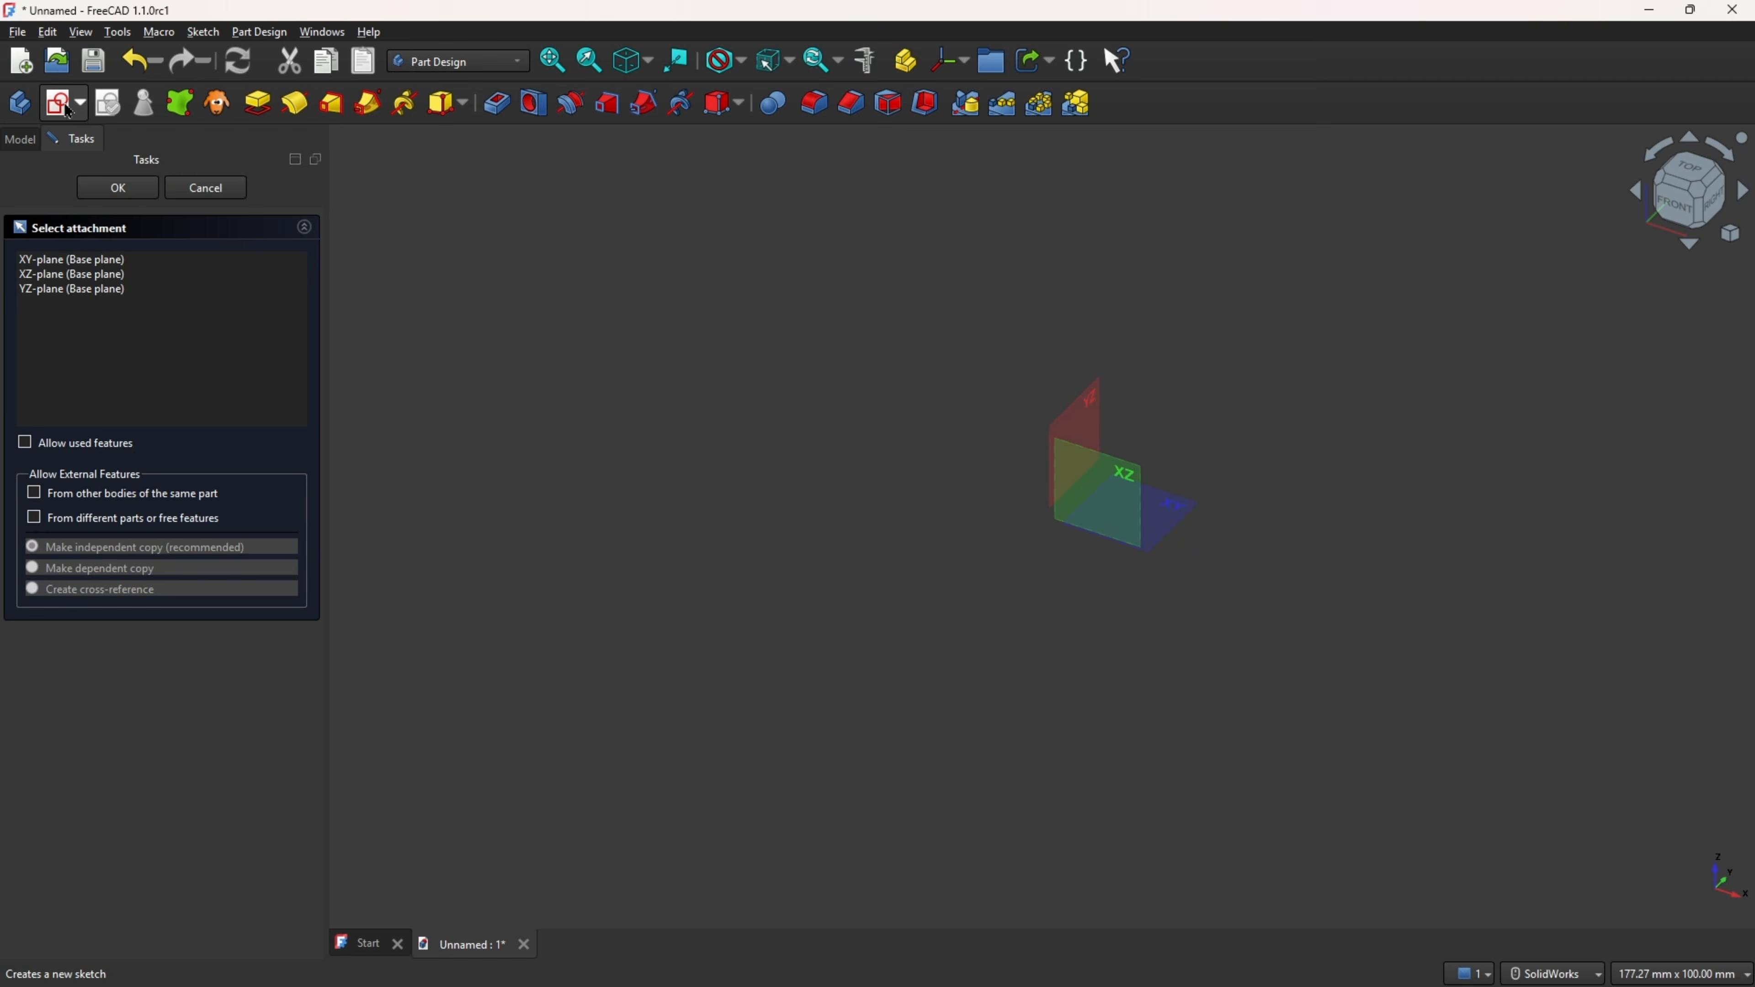
pyautogui.click(1121, 470)
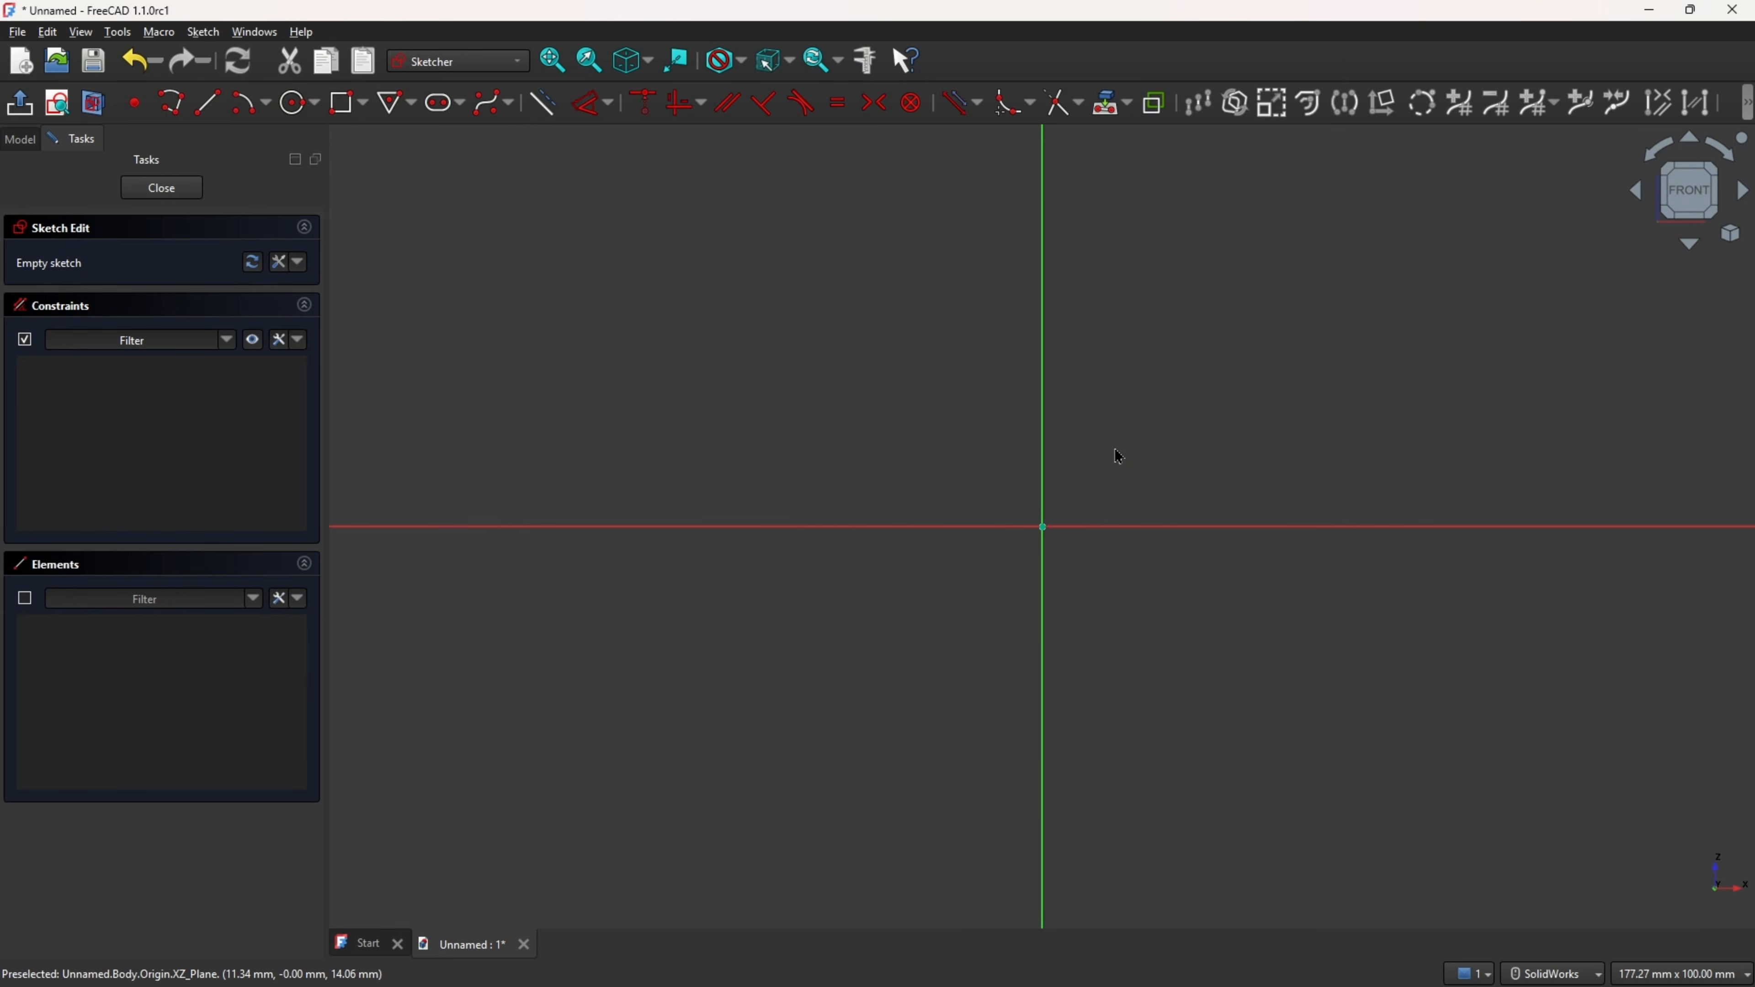
pyautogui.click(246, 102)
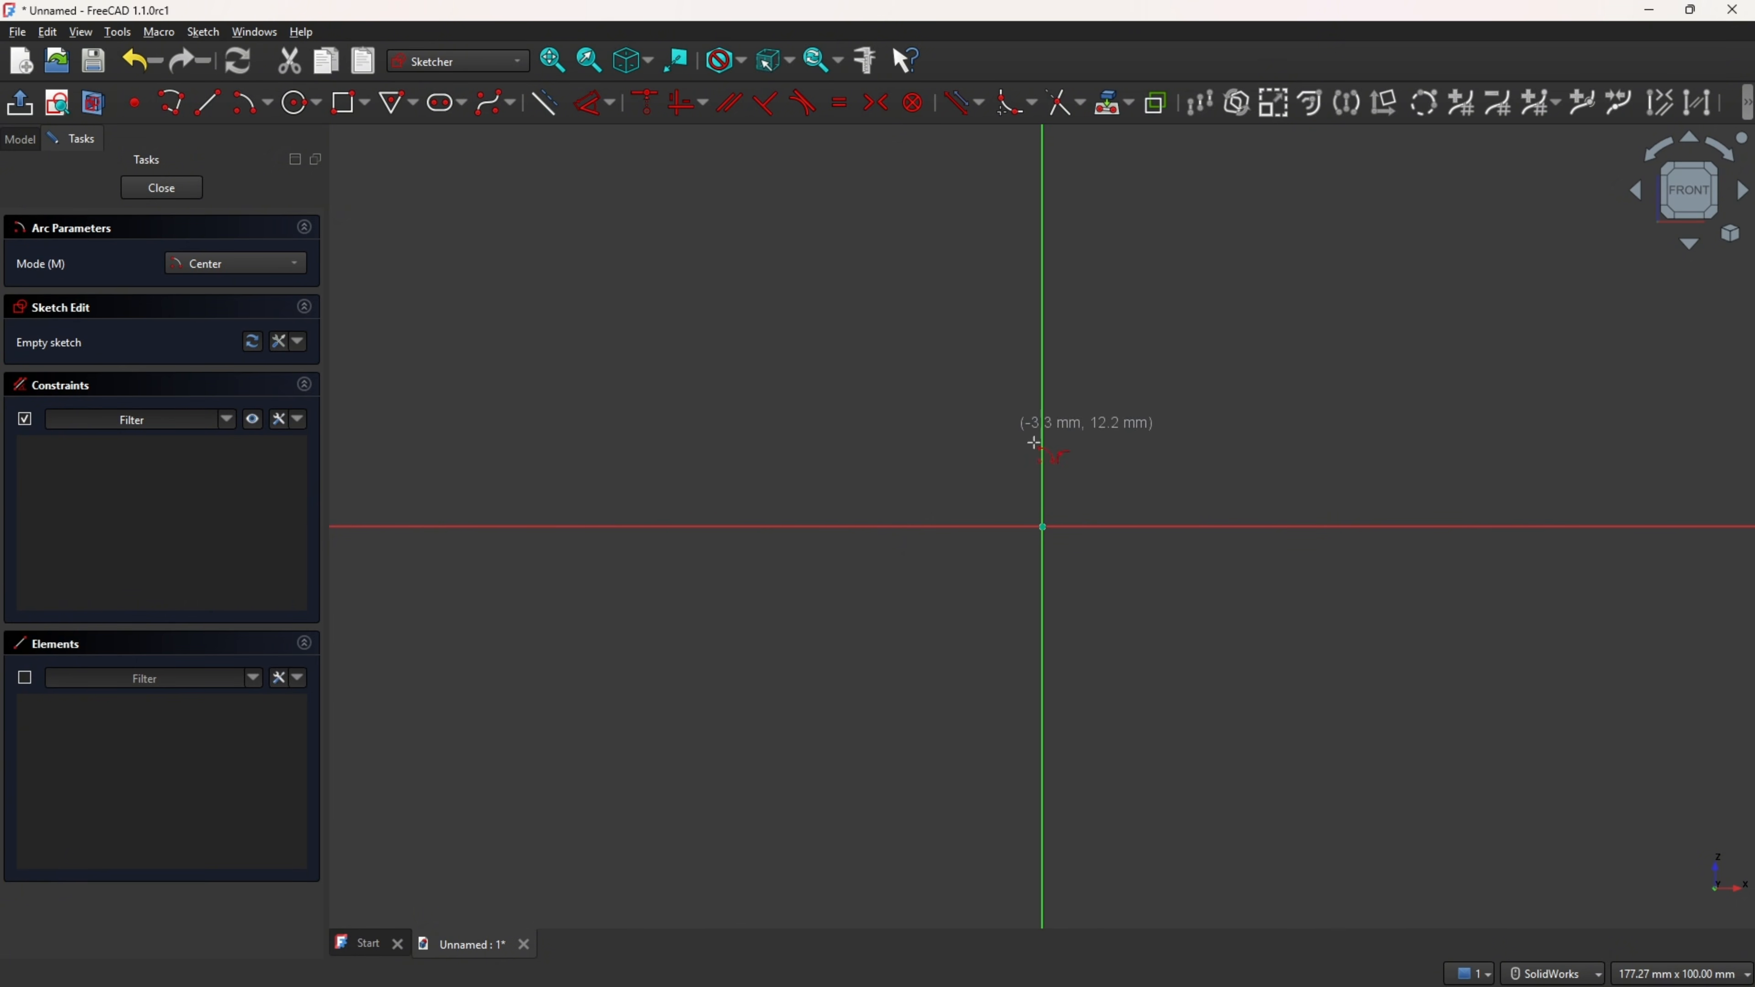
pyautogui.click(1053, 531)
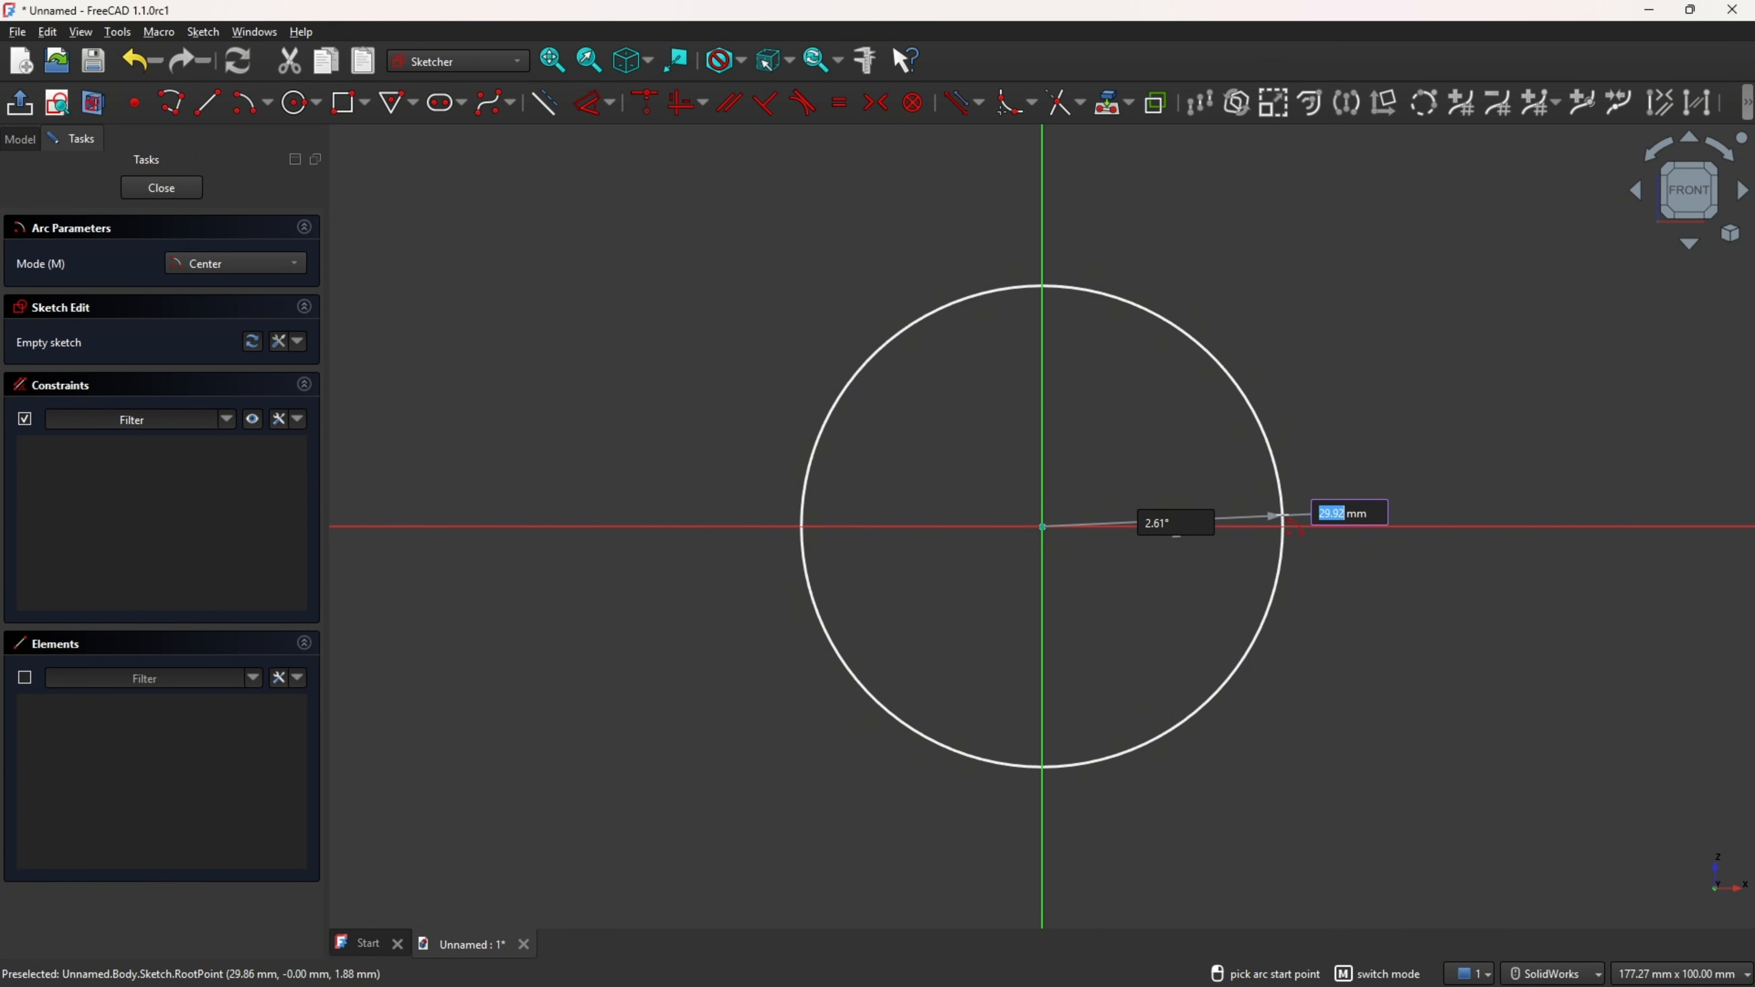
pyautogui.write('45')
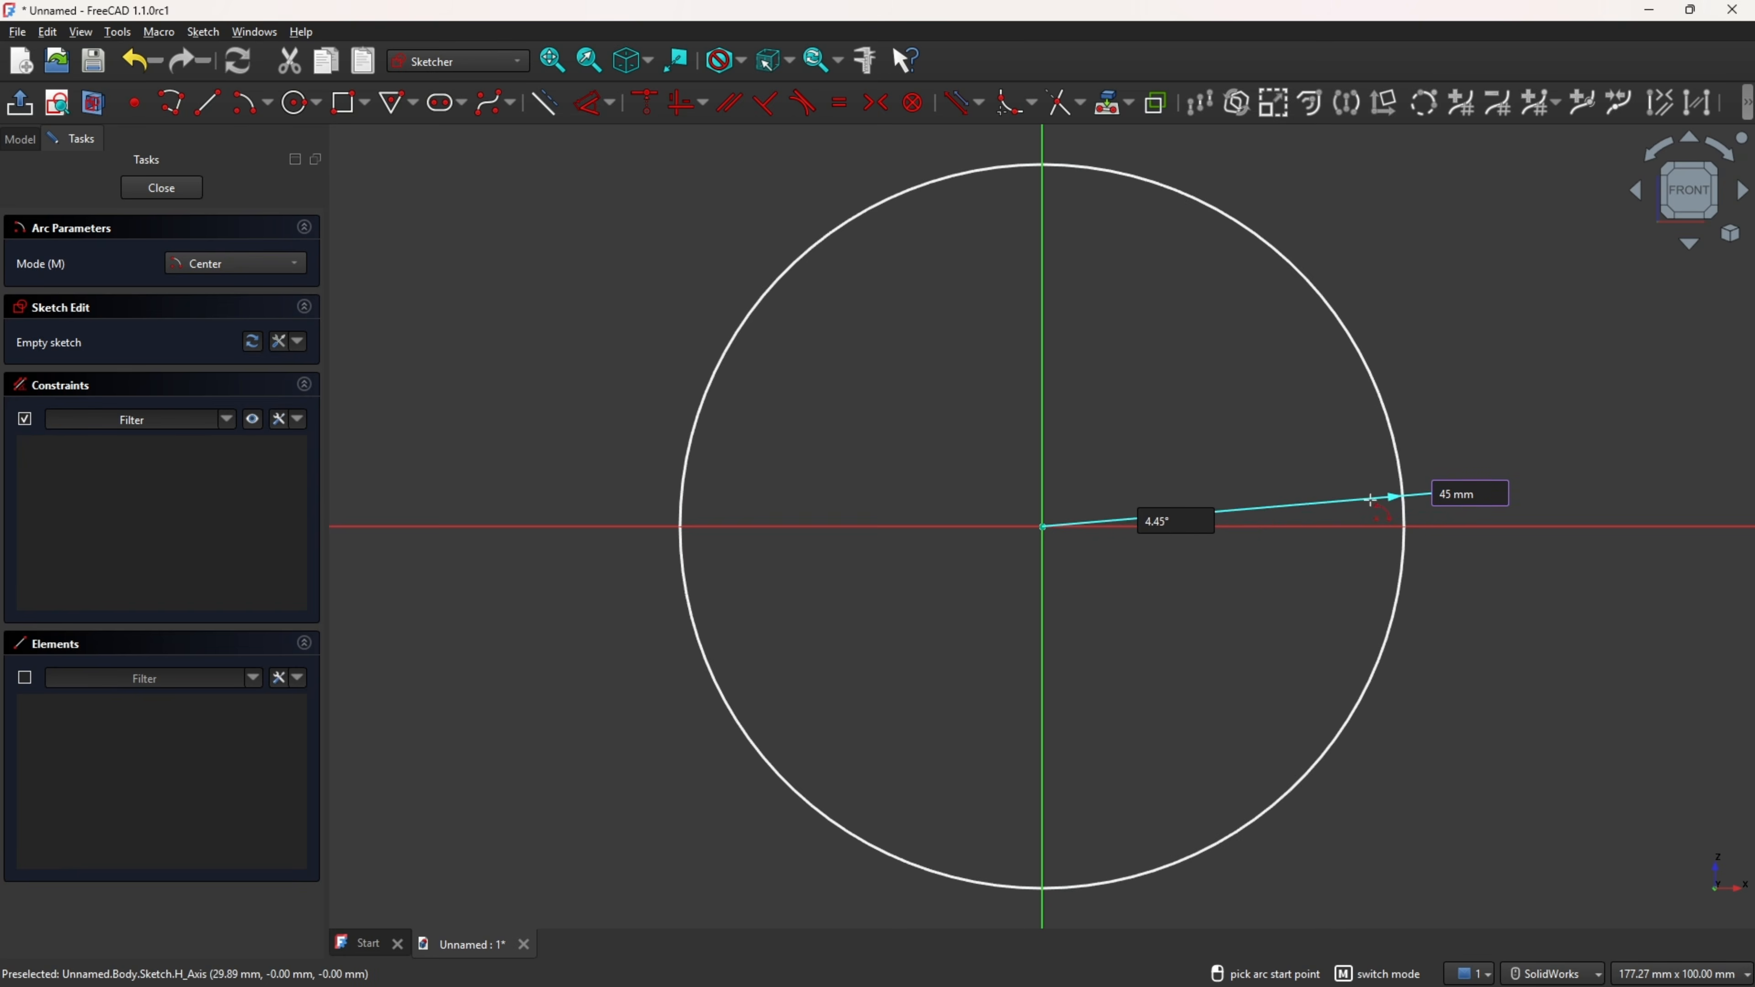
pyautogui.click(1507, 529)
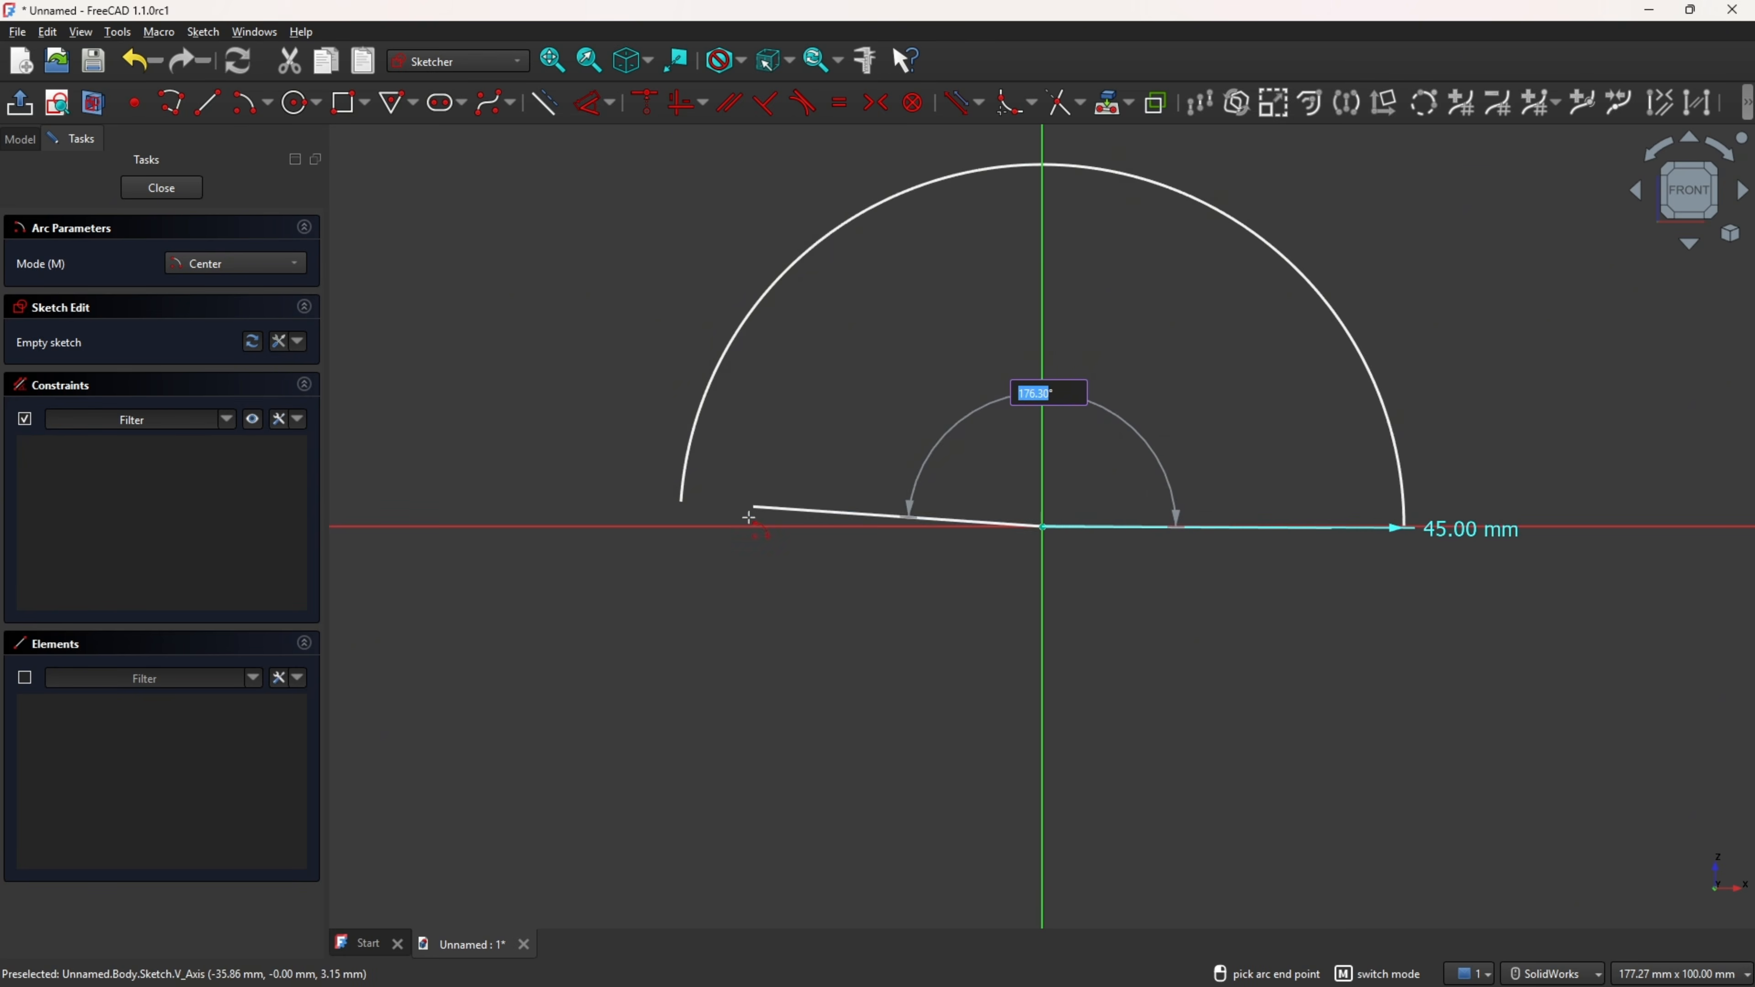
pyautogui.click(744, 531)
# - Draw a concentric outer semicircle with a radius of about 50.5 mm, ending on the horizontal axis
pyautogui.click(1042, 527)
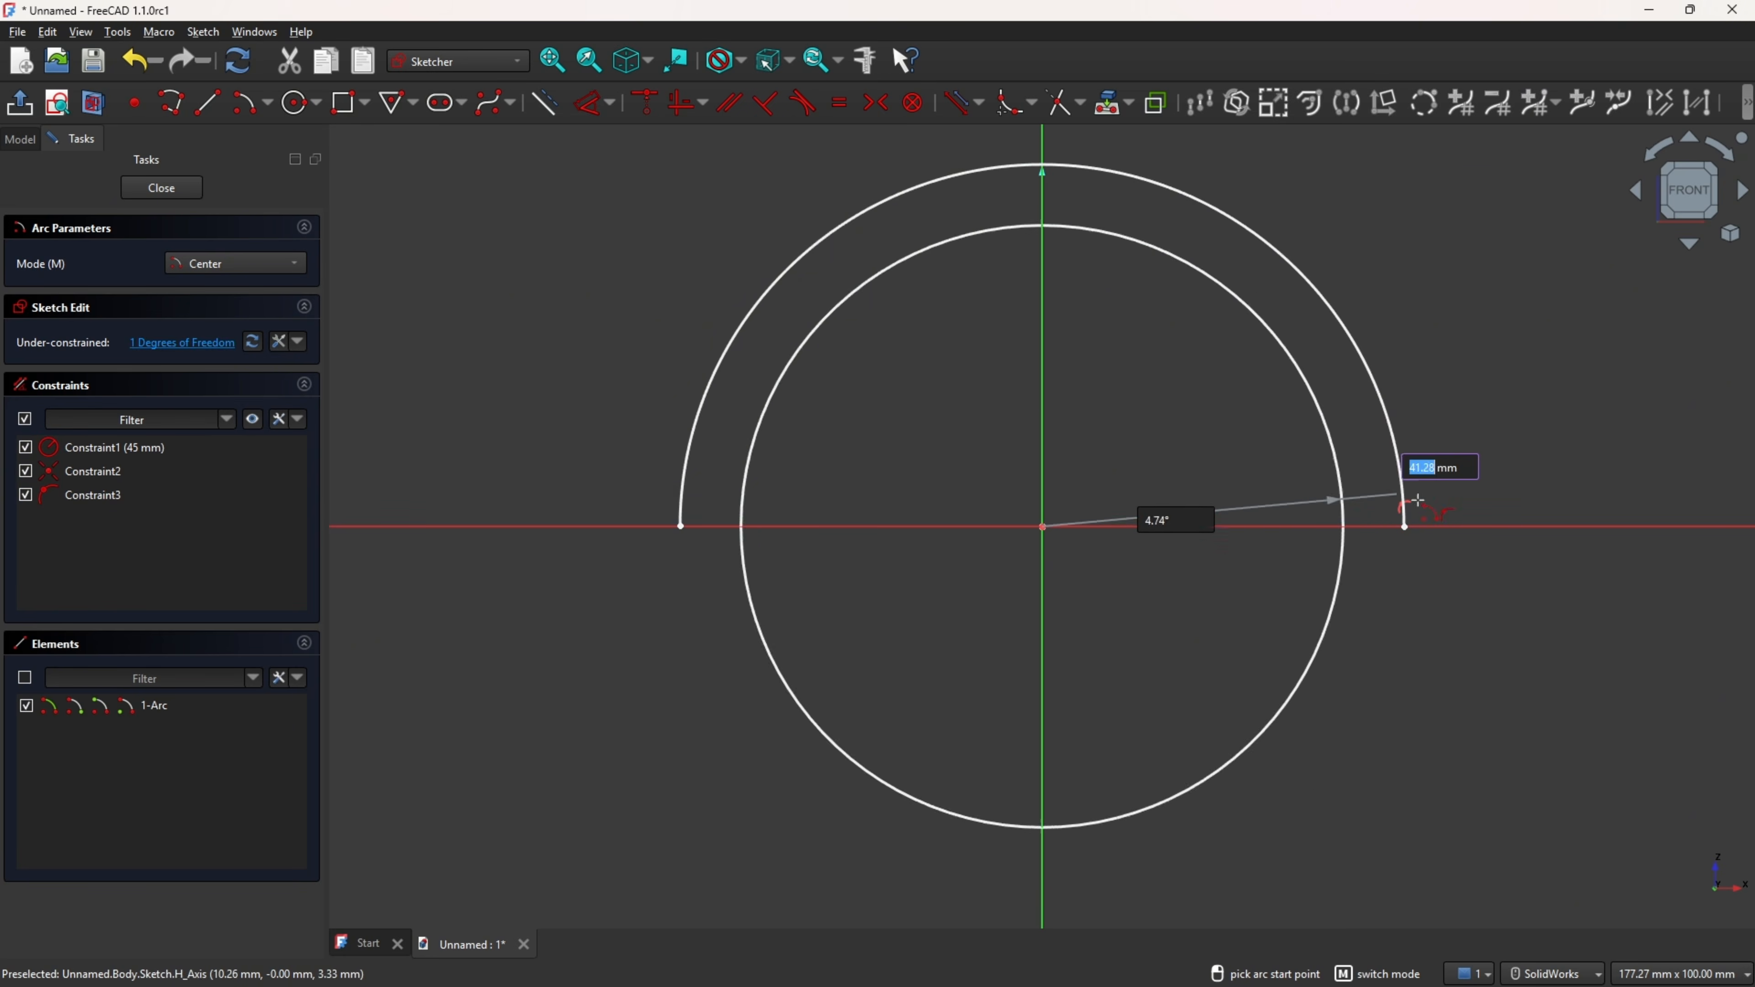
pyautogui.click(1448, 527)
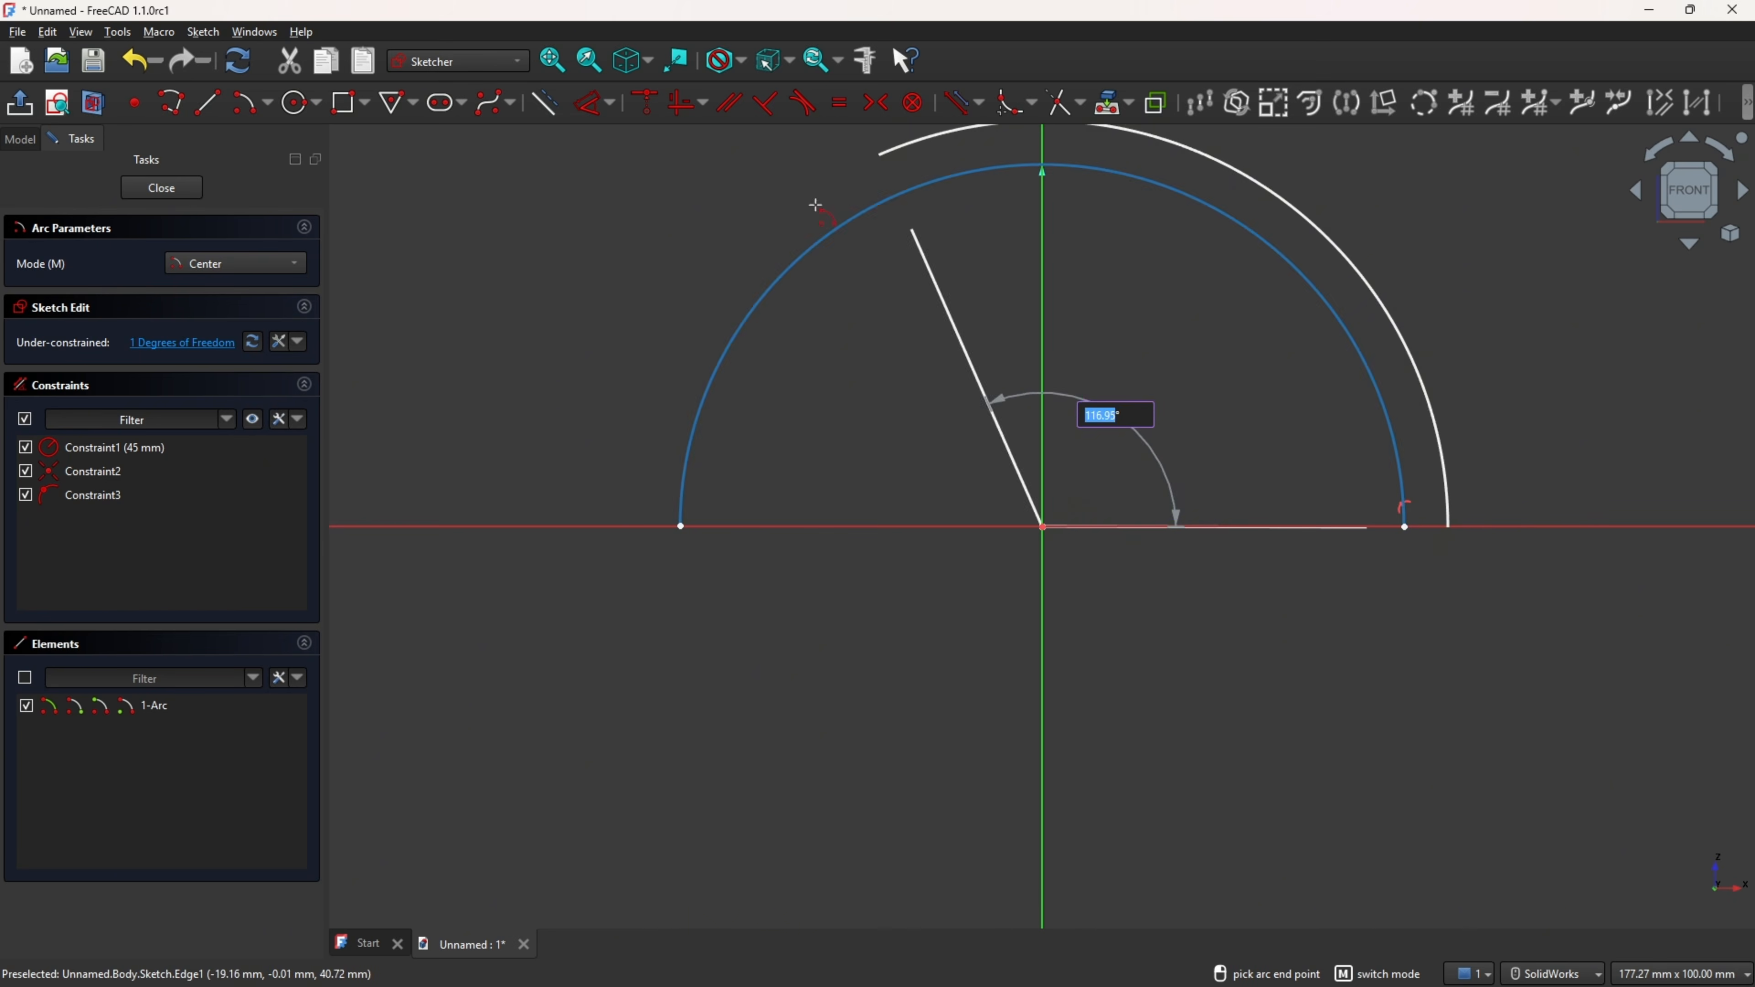
pyautogui.click(661, 526)
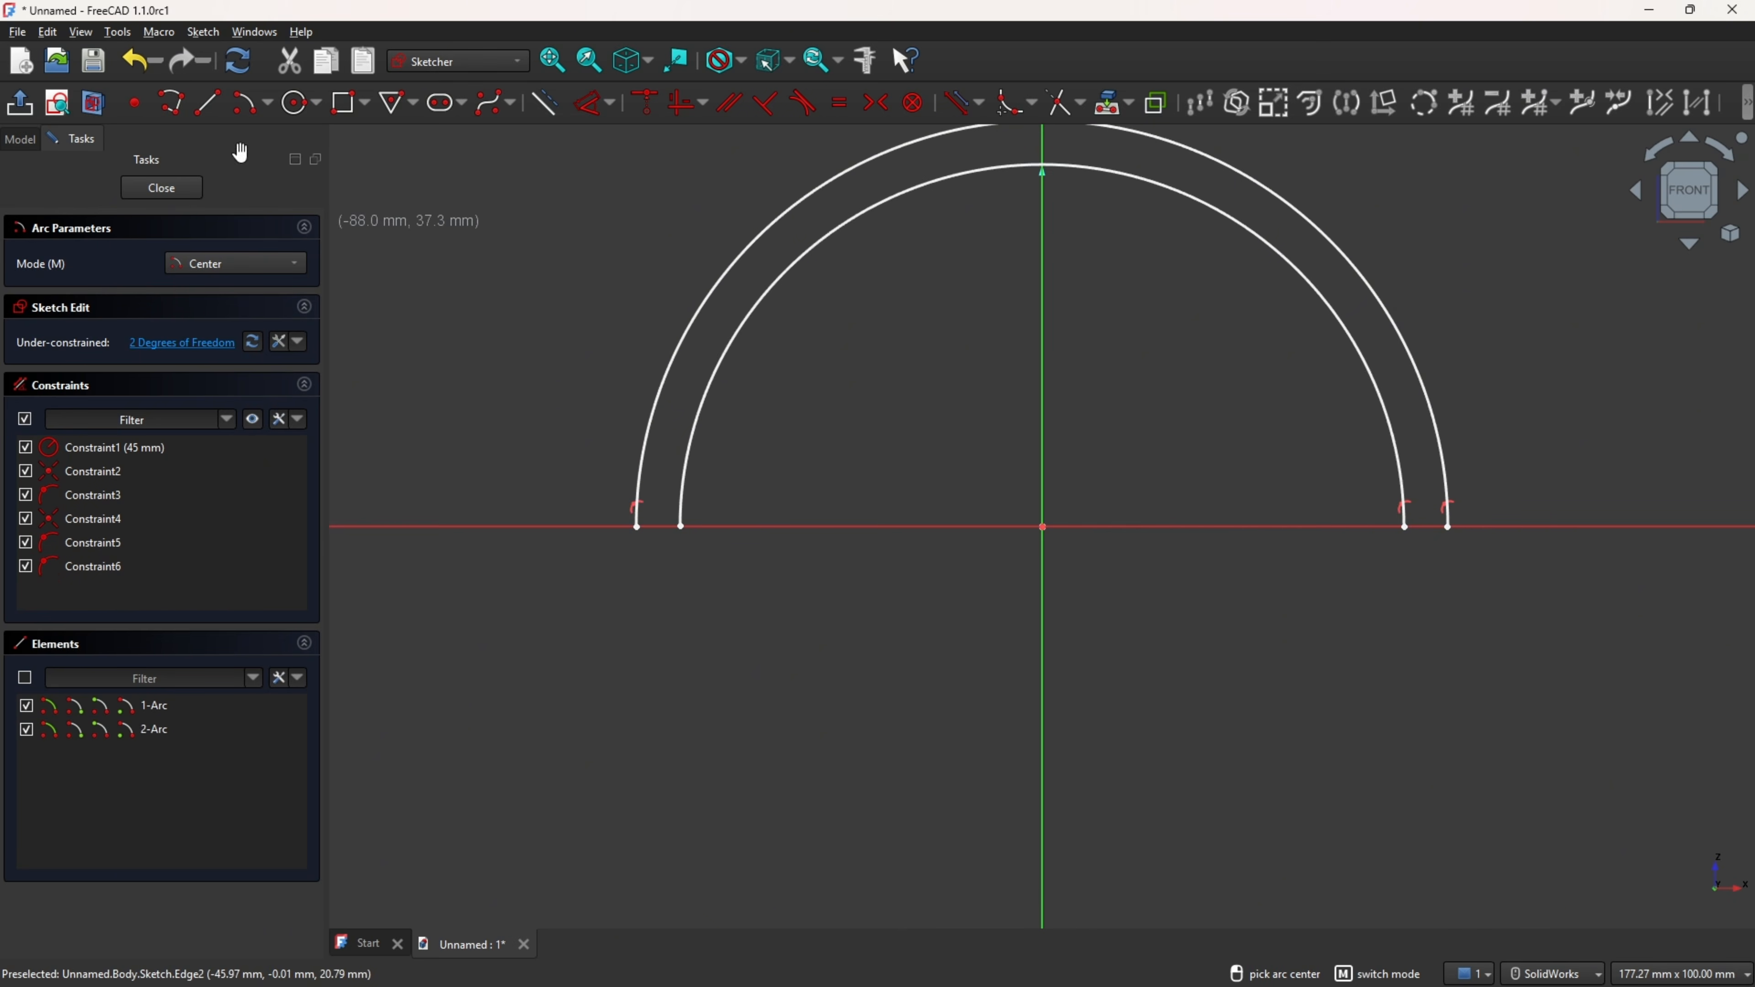
# - Close the arch profile with short horizontal lines joining the inner and outer arc endpoints on both sides
pyautogui.click(207, 102)
pyautogui.click(637, 527)
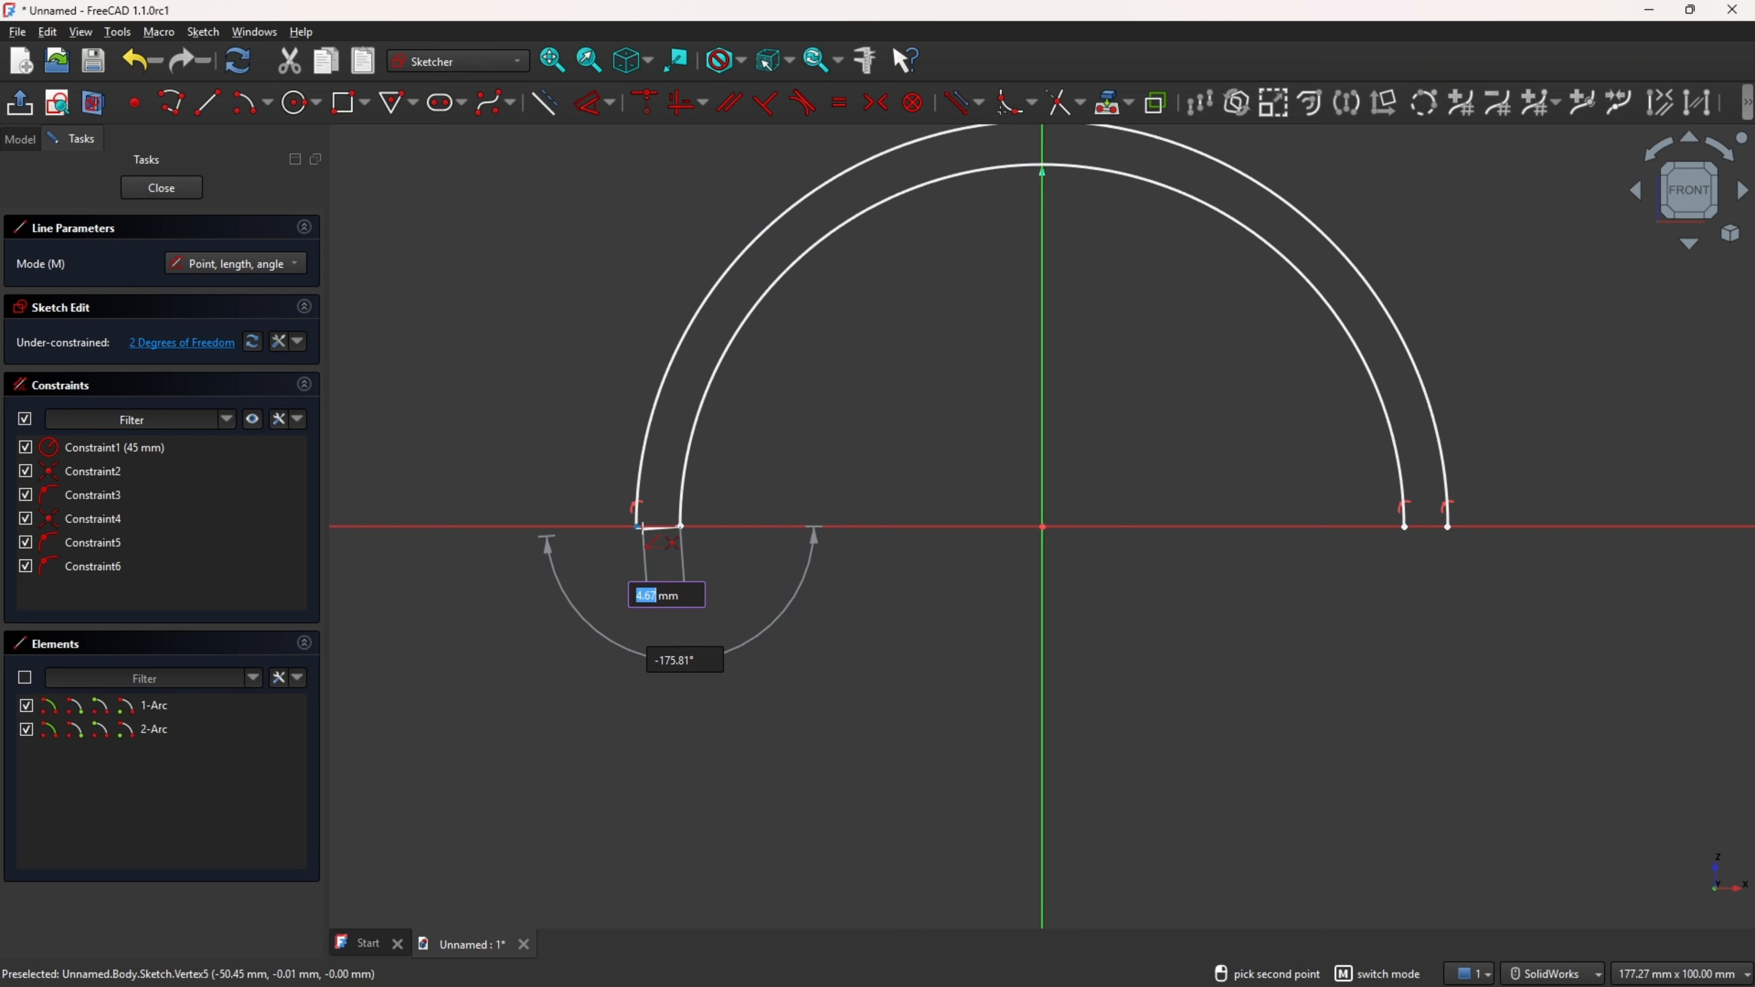
pyautogui.click(681, 527)
pyautogui.click(1405, 527)
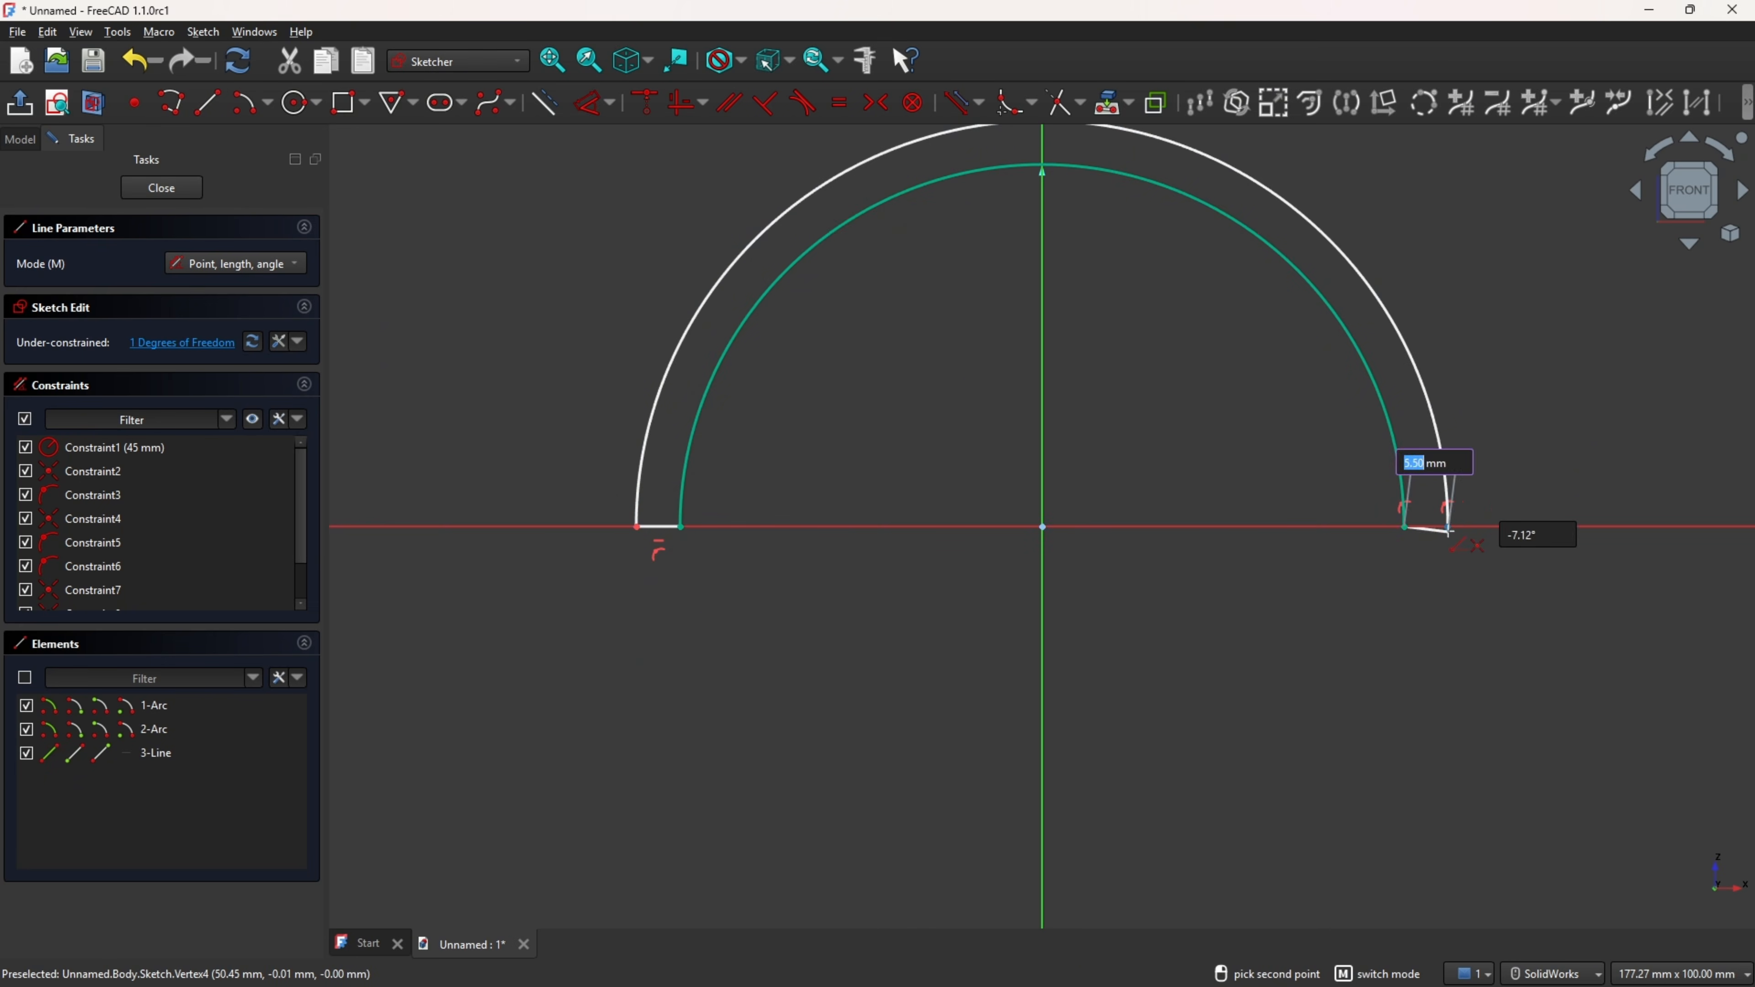
pyautogui.click(1448, 527)
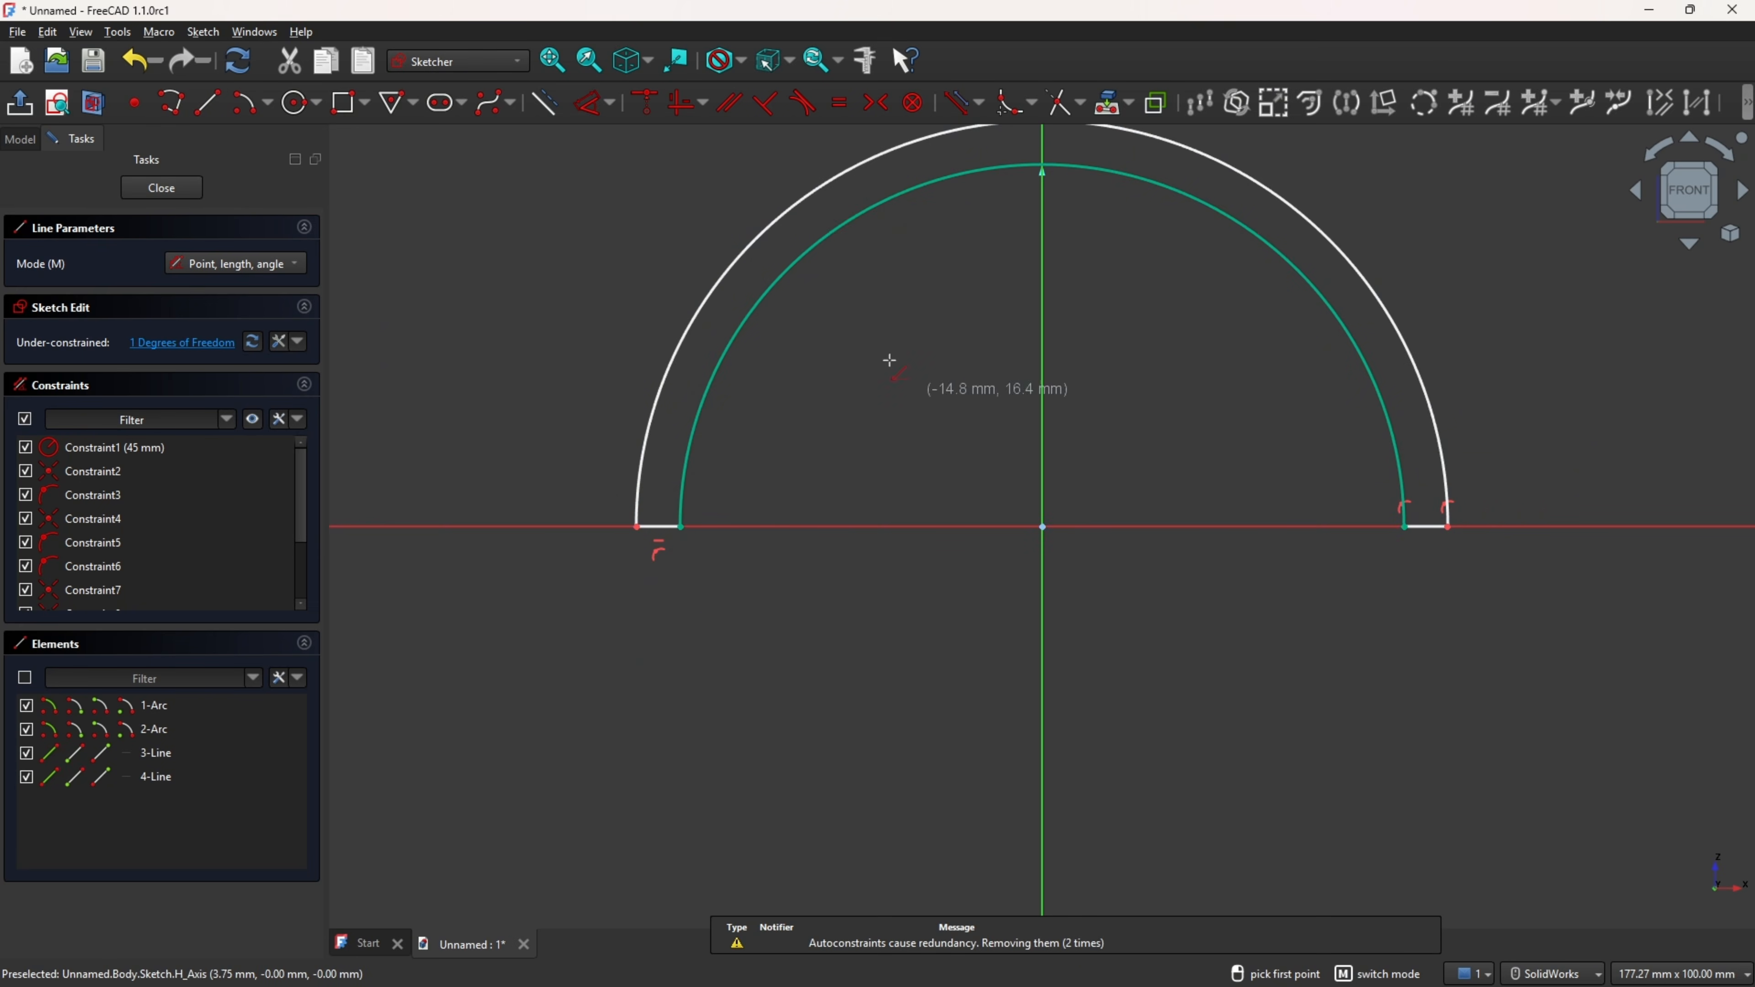
pyautogui.click(683, 102)
pyautogui.click(681, 527)
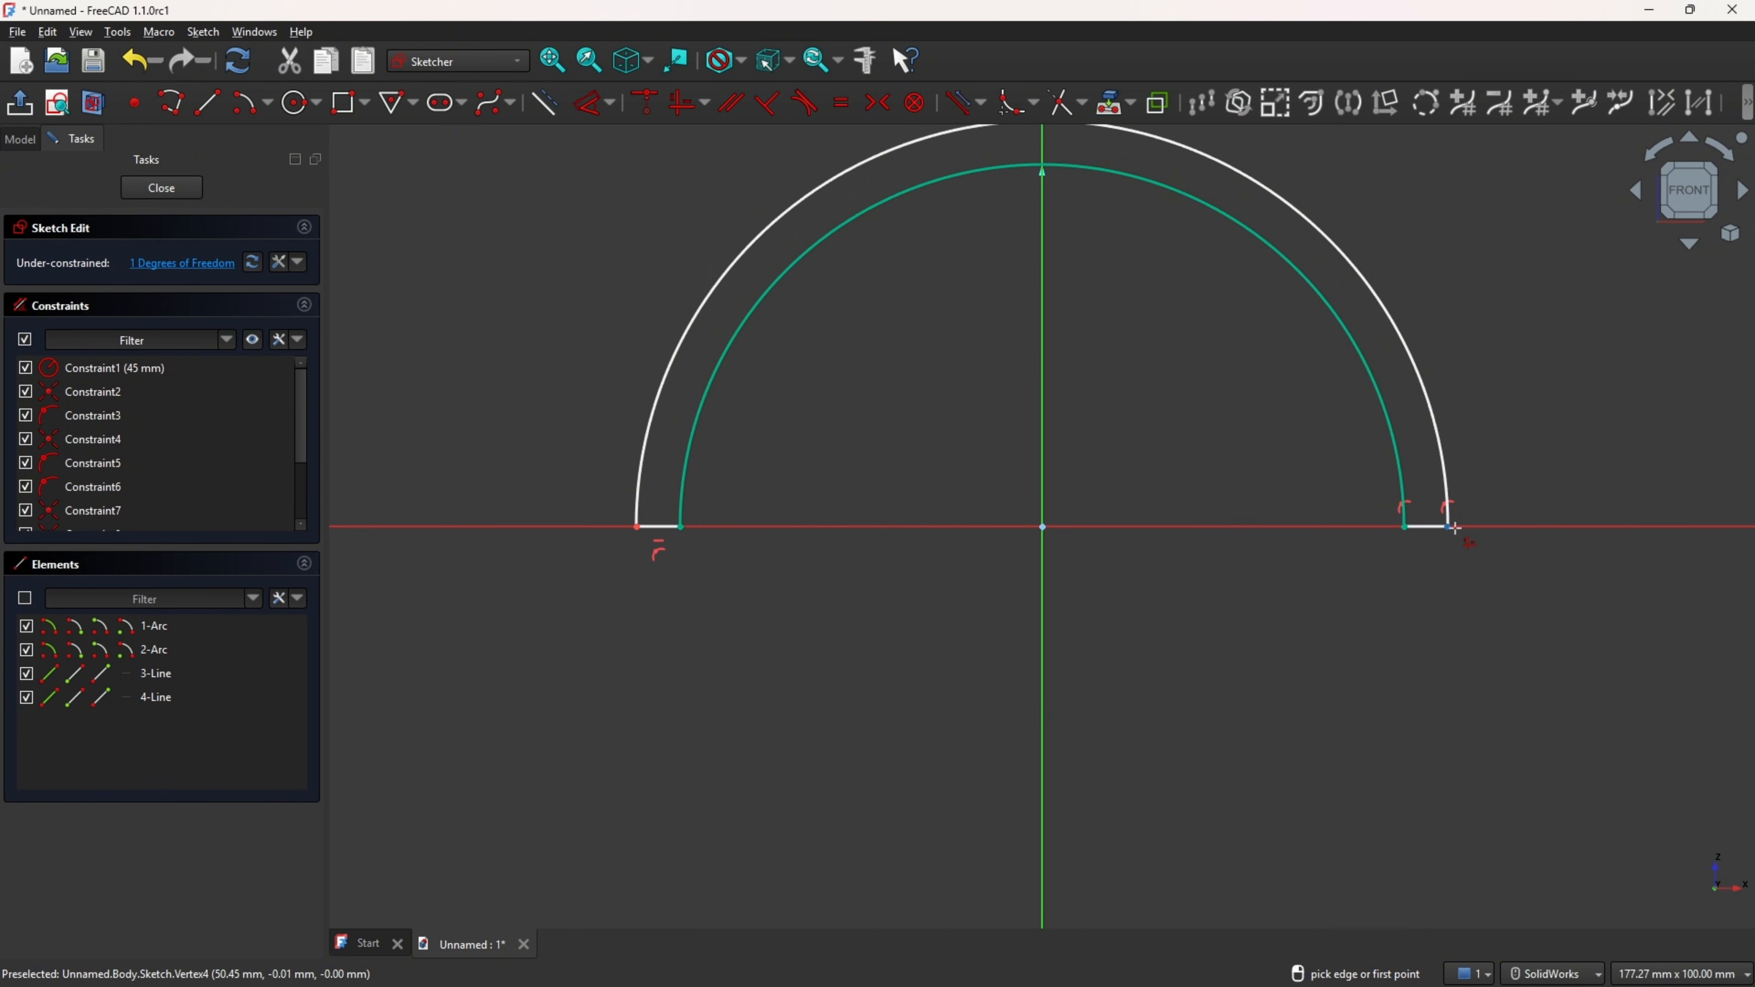
pyautogui.rightClick(725, 235)
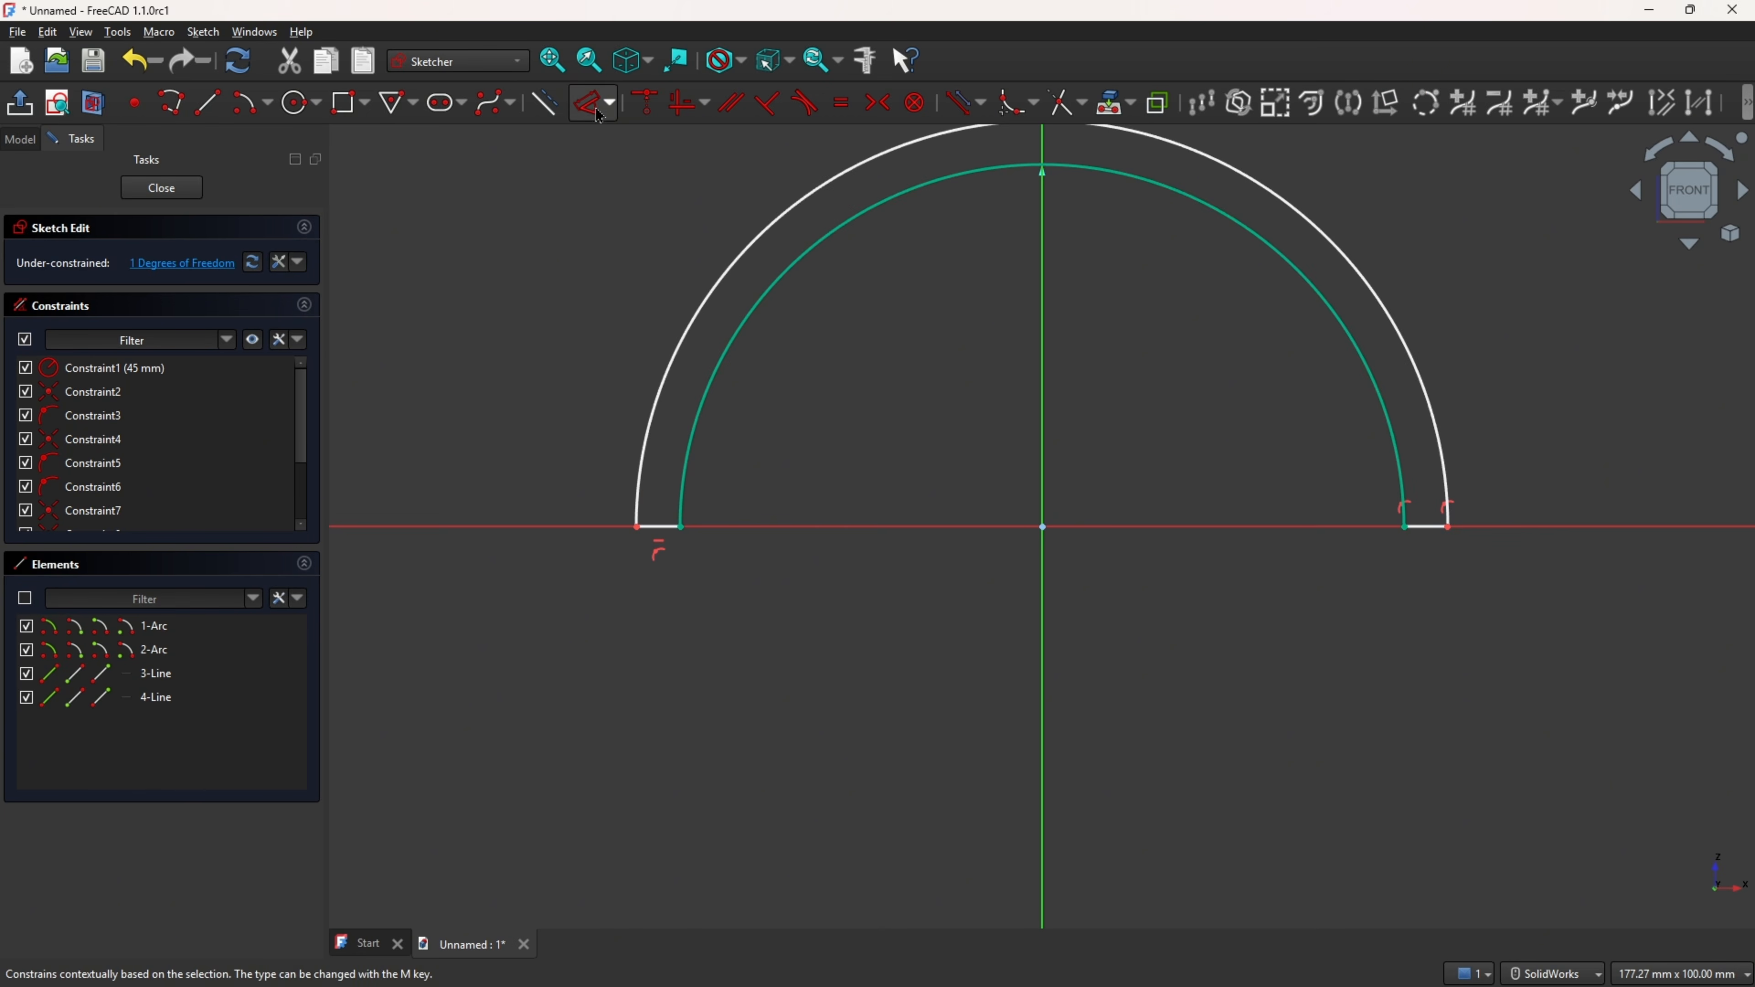
# - Dimension the short line closing the arch's left end and set its length to 5 mm
pyautogui.click(658, 529)
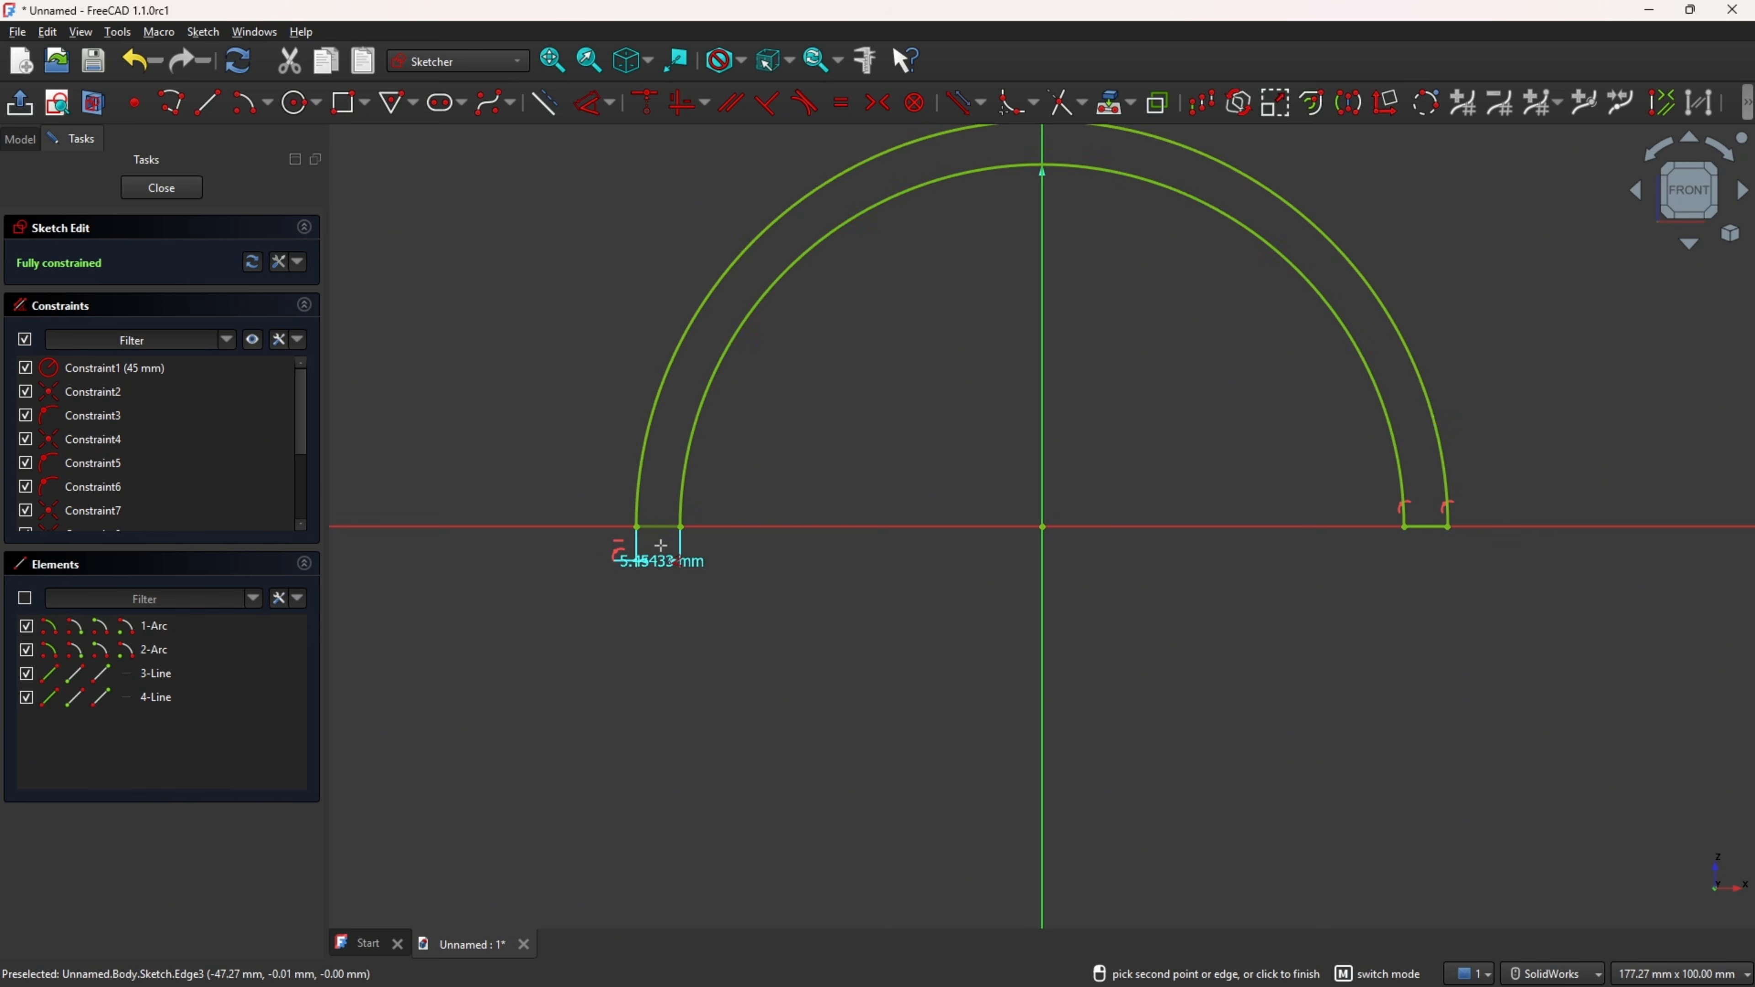
pyautogui.click(663, 621)
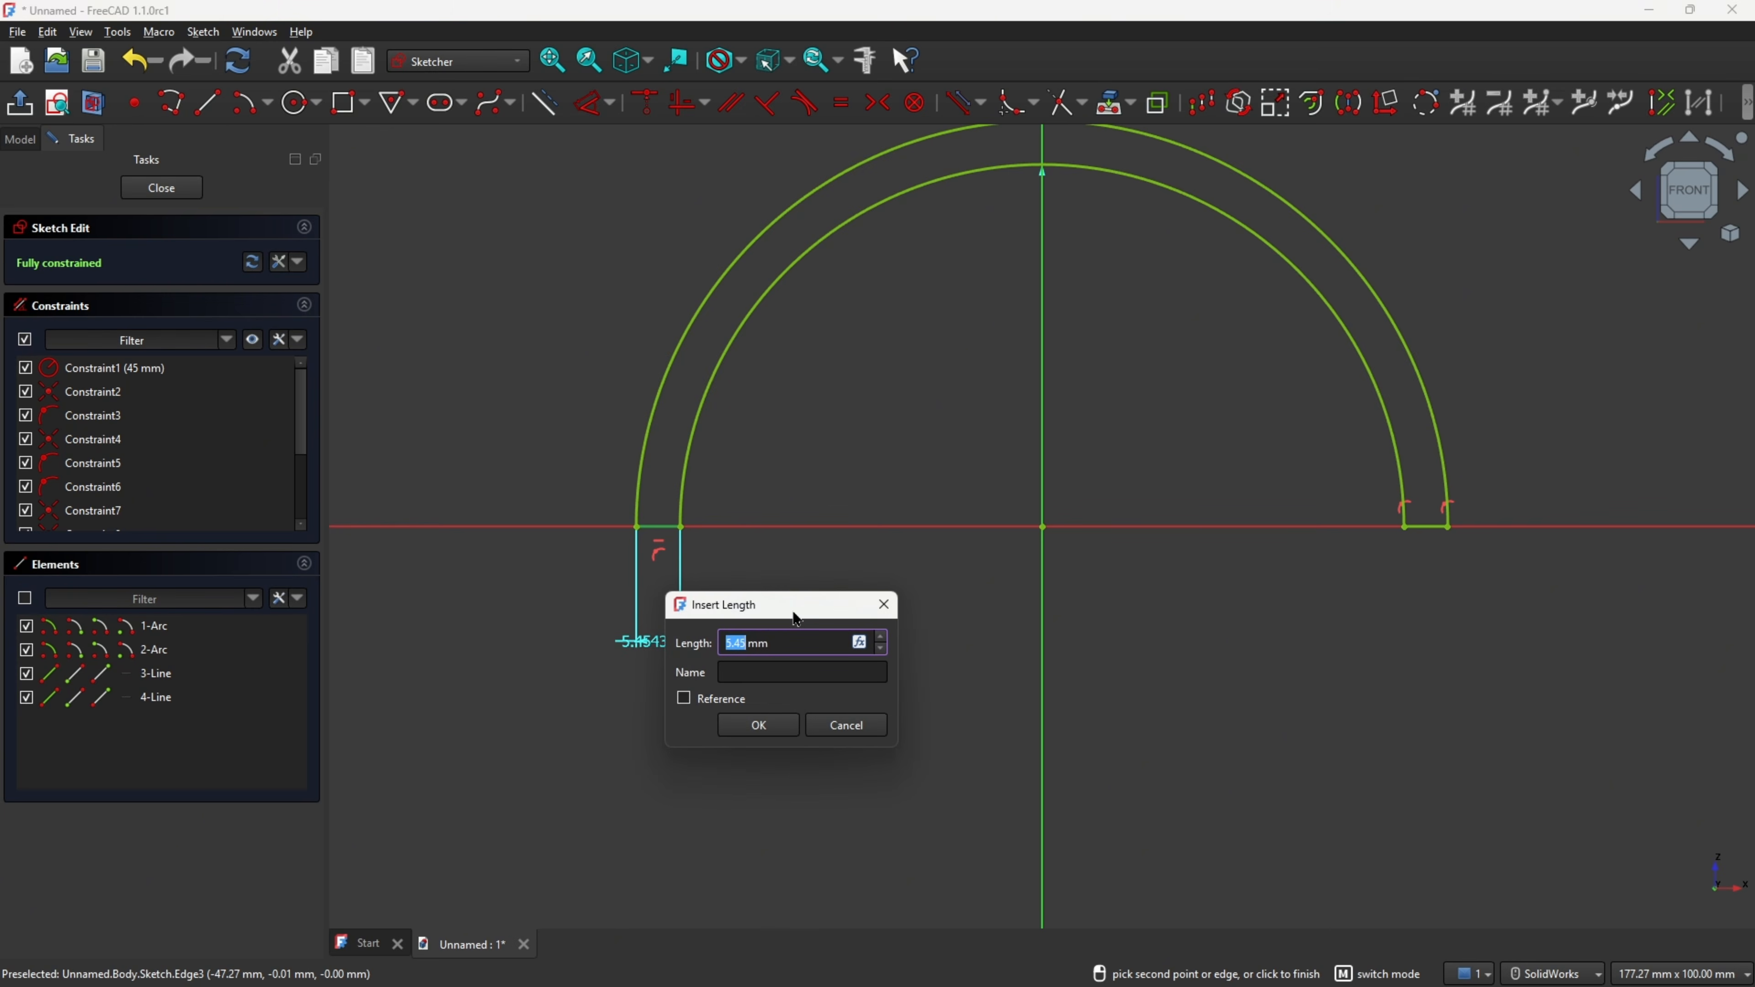
pyautogui.write('5')
pyautogui.press('Return')
pyautogui.rightClick(698, 625)
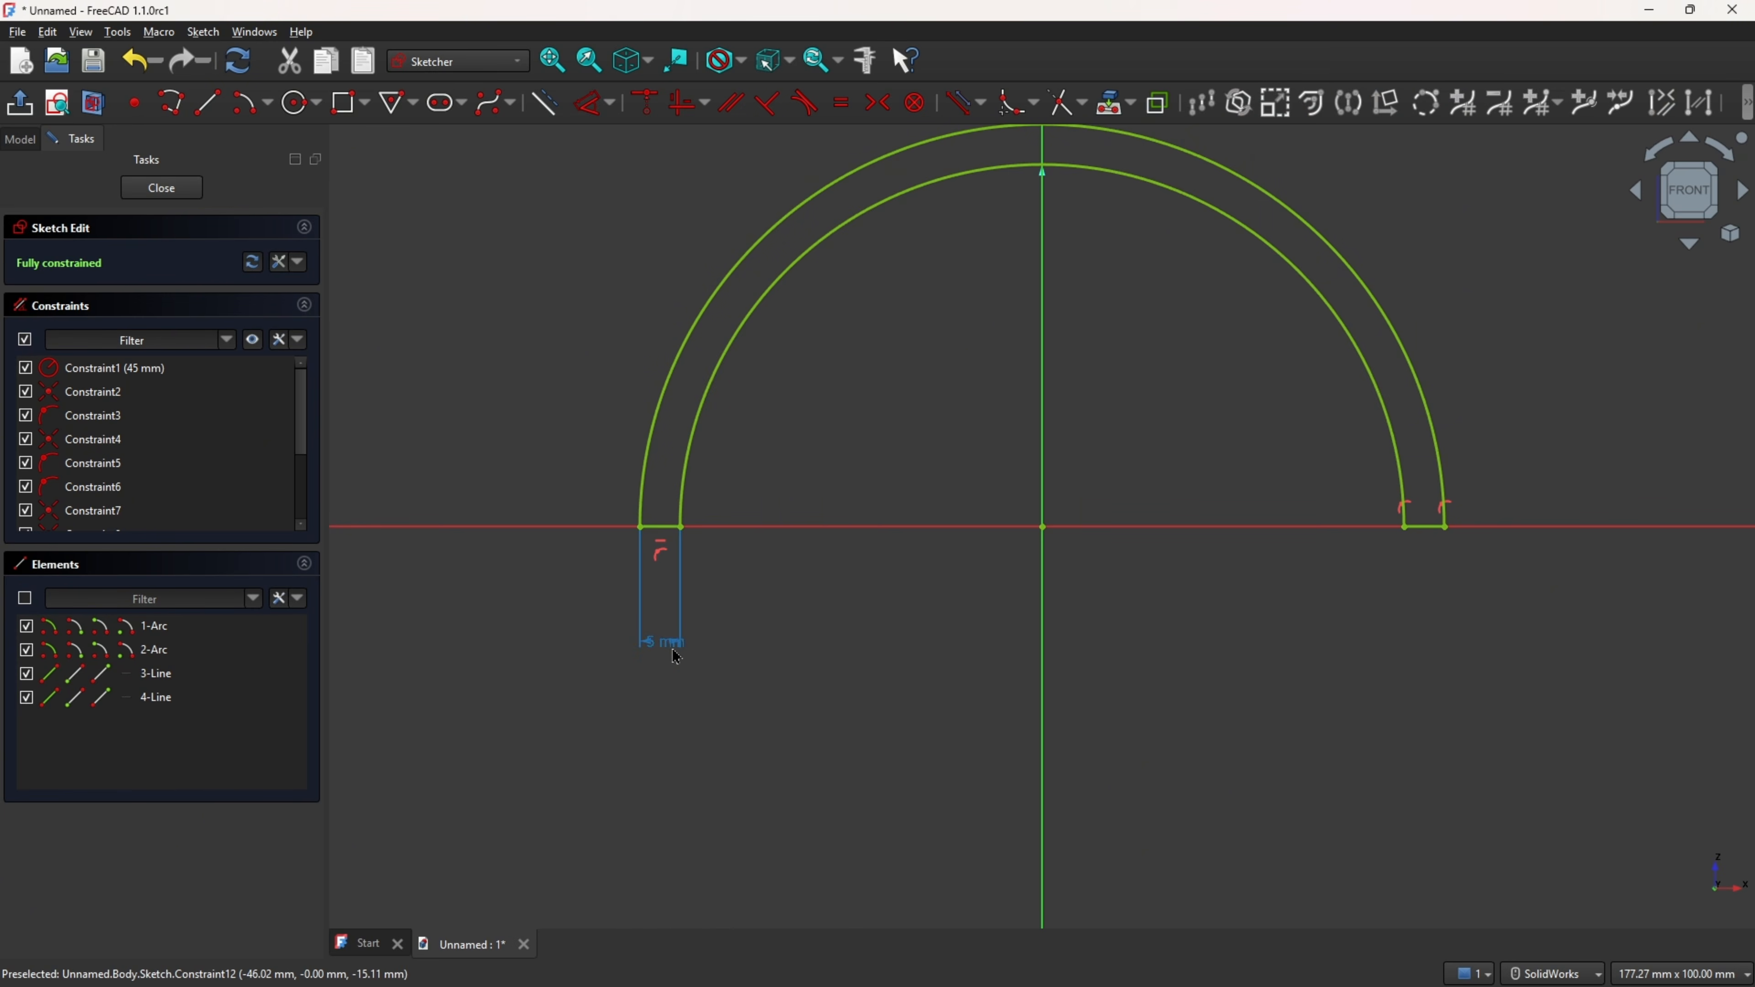
# - Reposition the 5 mm and R45 dimension labels clear of the arch profile
pyautogui.moveTo(666, 647); pyautogui.dragTo(760, 640)
pyautogui.keyDown('ctrl'); pyautogui.moveTo(1147, 401); pyautogui.dragTo(1083, 594, button='middle'); pyautogui.keyUp('ctrl')
pyautogui.moveTo(981, 283); pyautogui.dragTo(1115, 298)
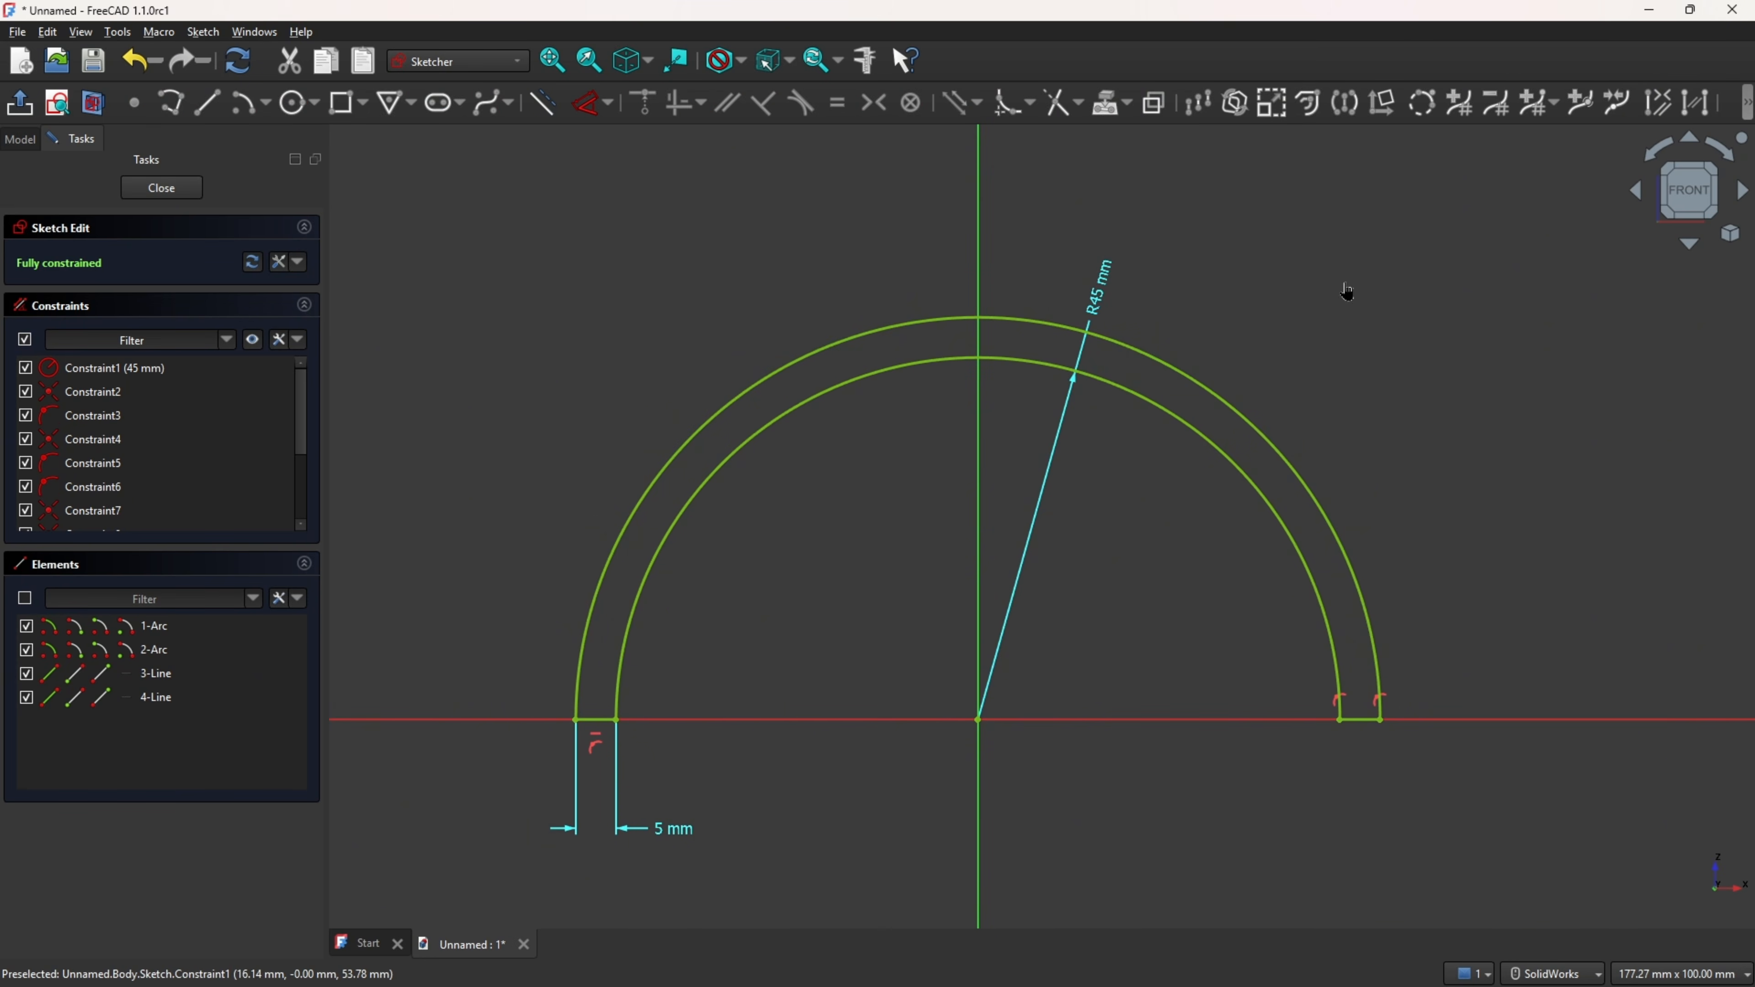
# - Finish the sketch and pad the arch profile symmetrically to a length of 50 mm
pyautogui.click(19, 102)
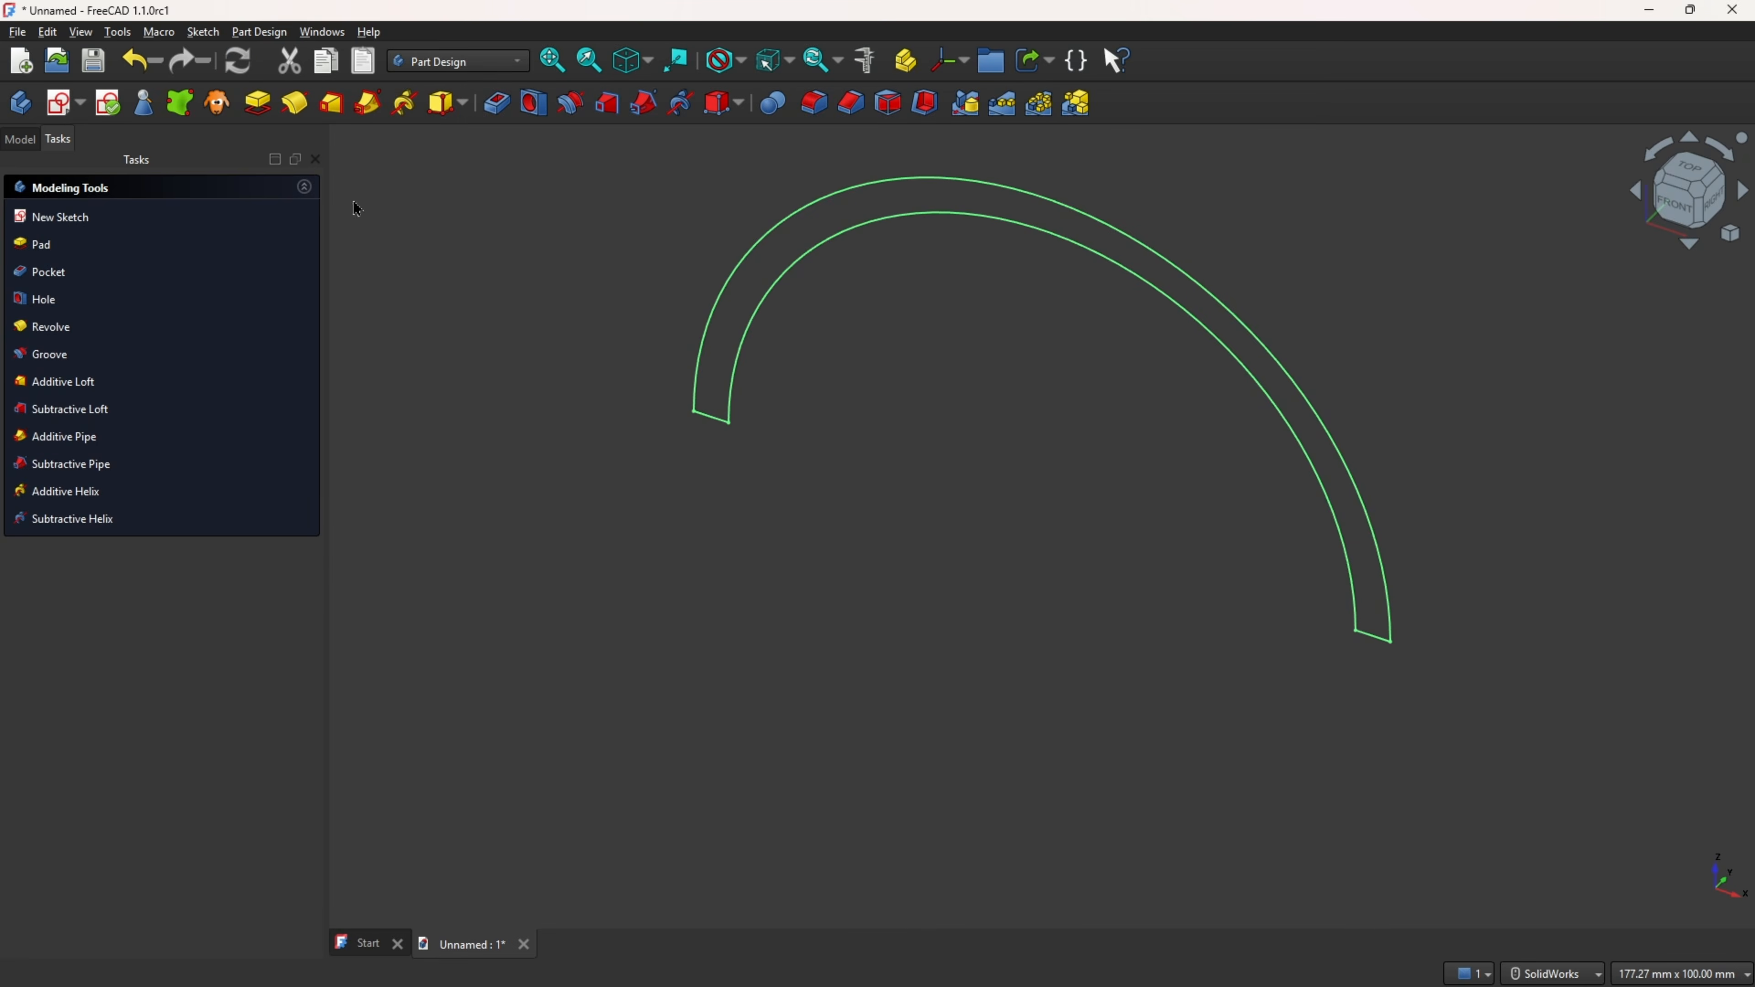
pyautogui.click(258, 103)
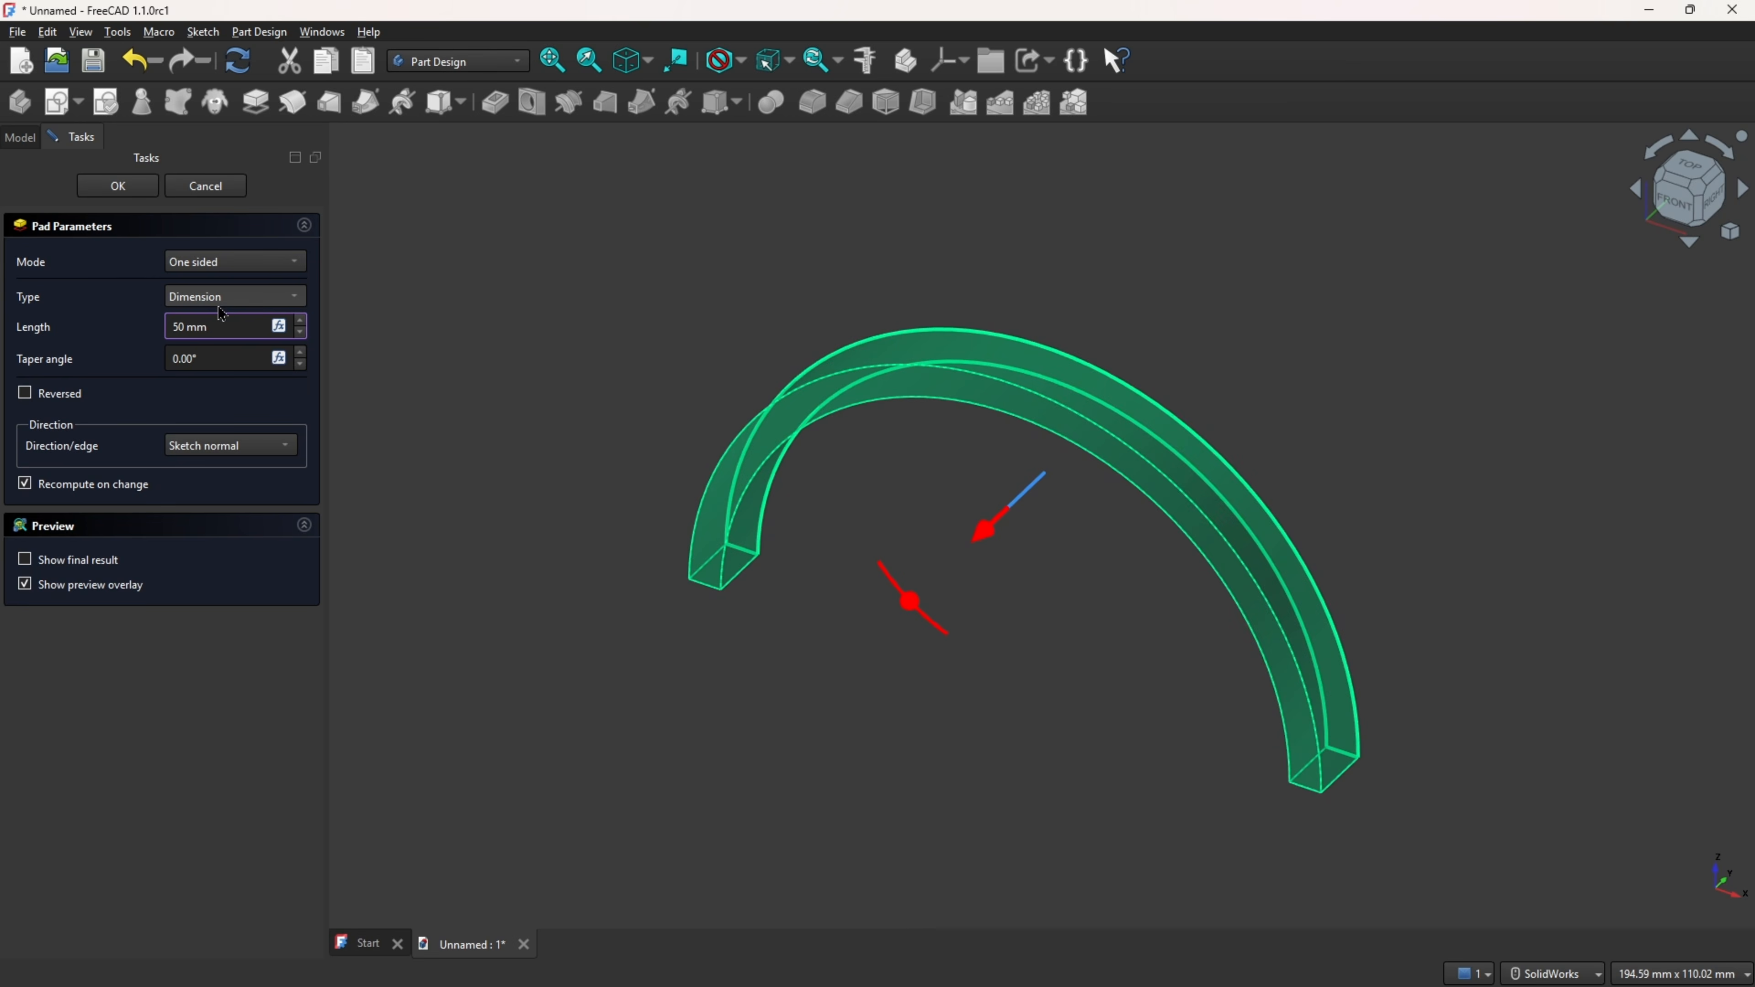
pyautogui.click(220, 266)
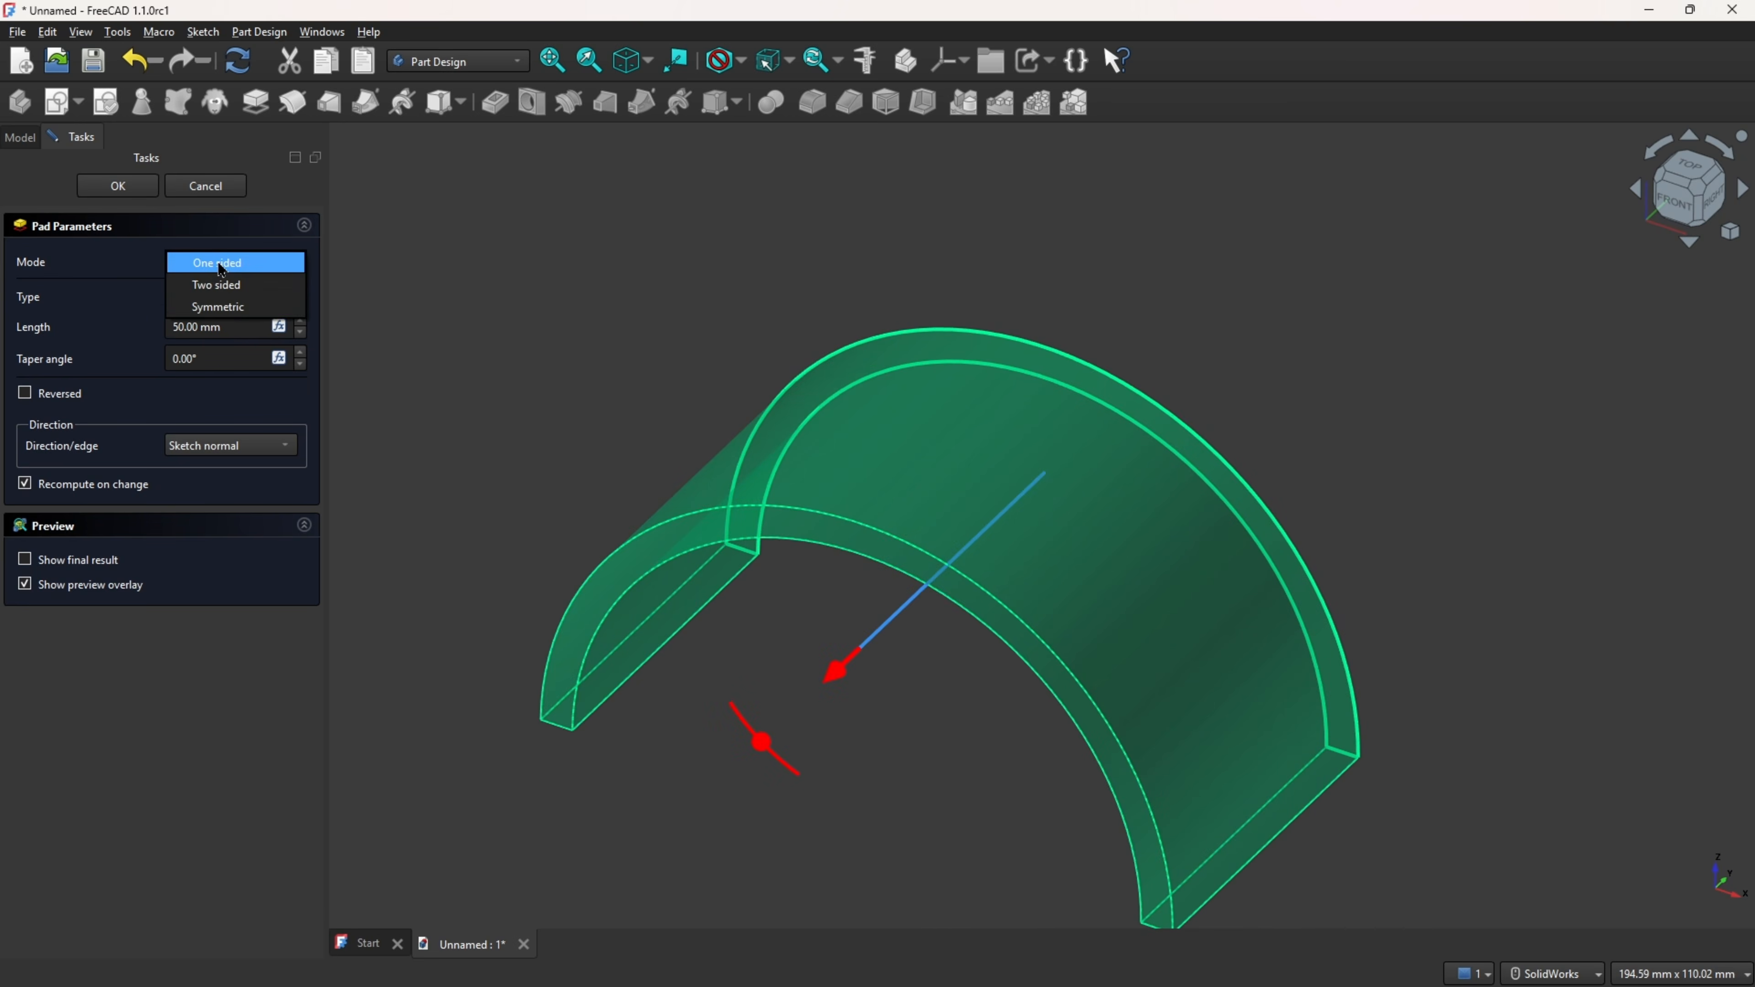
pyautogui.click(224, 306)
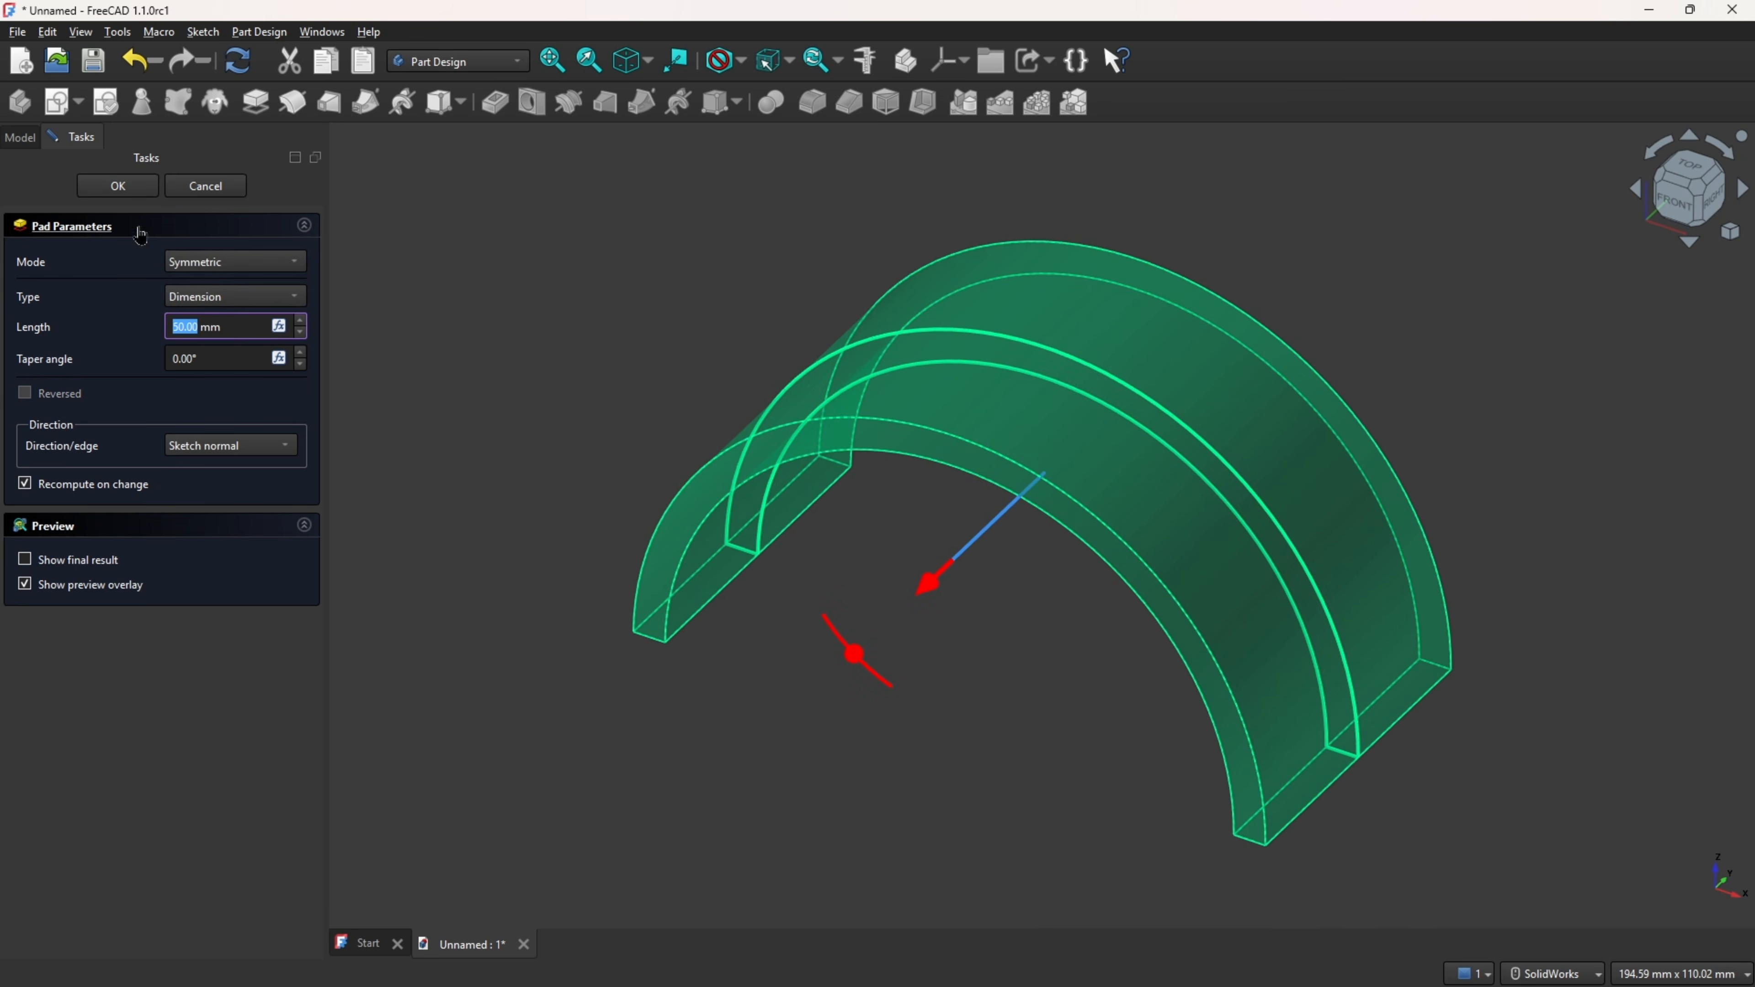
pyautogui.click(119, 186)
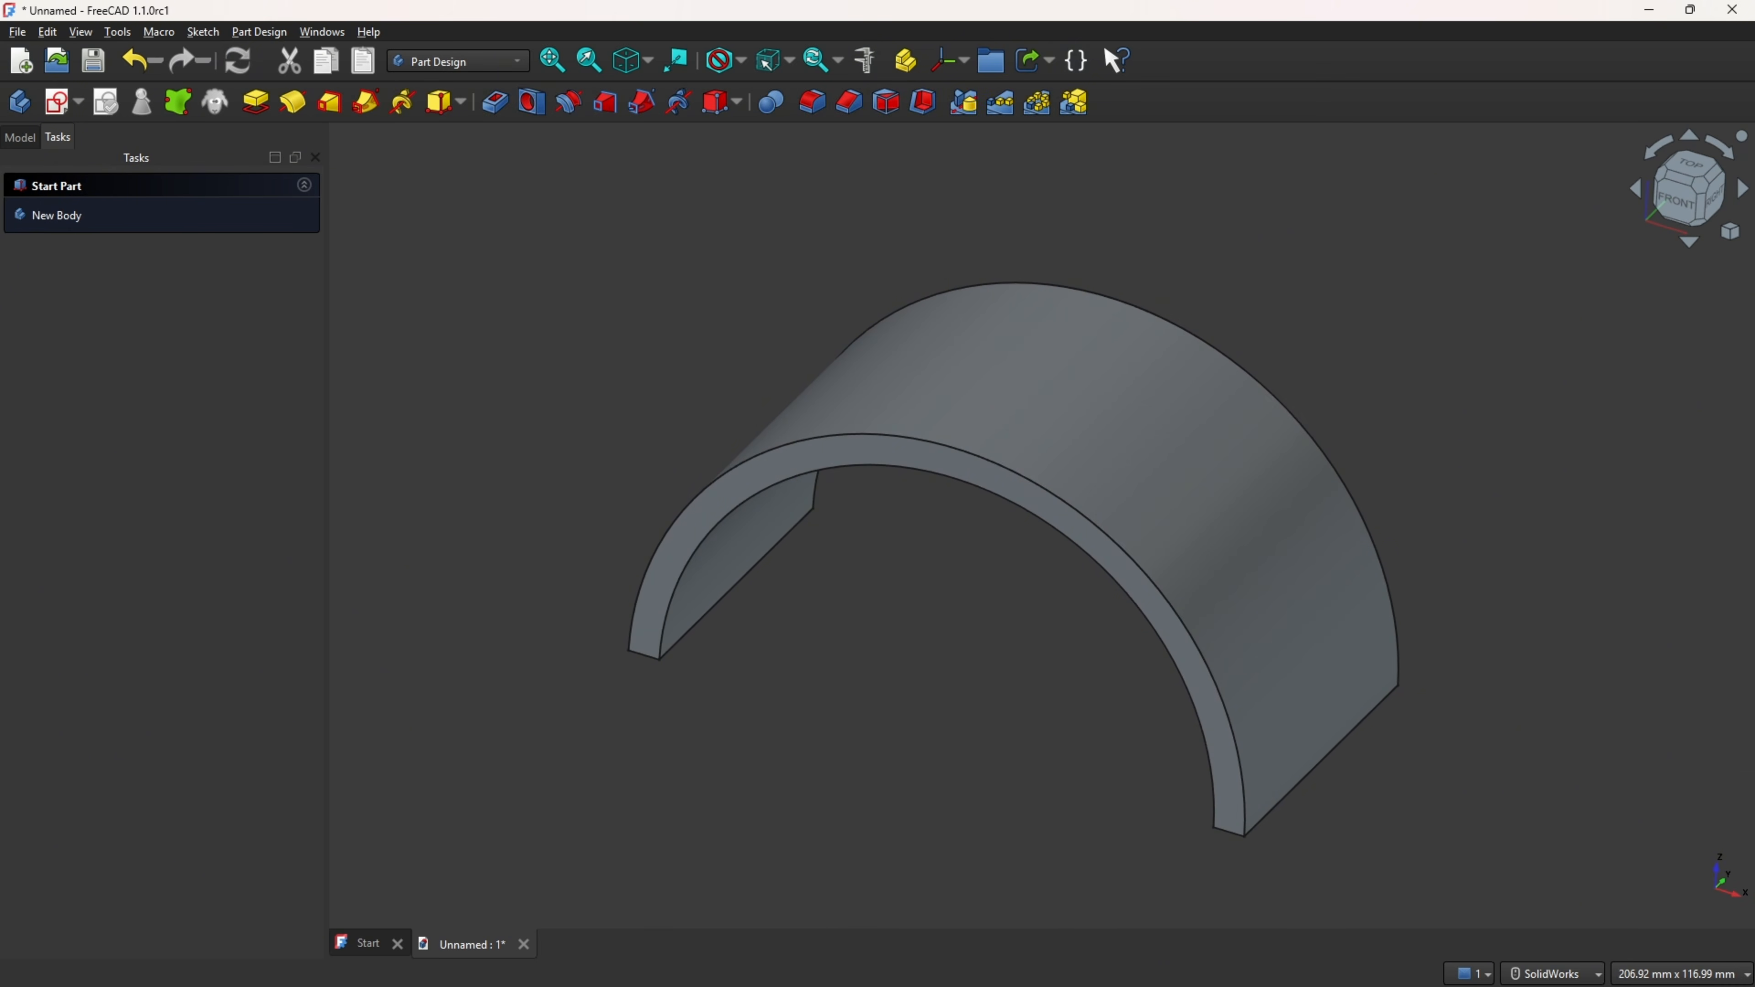
# - Start a new sketch on the flat bottom end face of the arch's left leg
pyautogui.moveTo(375, 588); pyautogui.dragTo(730, 590, button='middle')
pyautogui.click(722, 532)
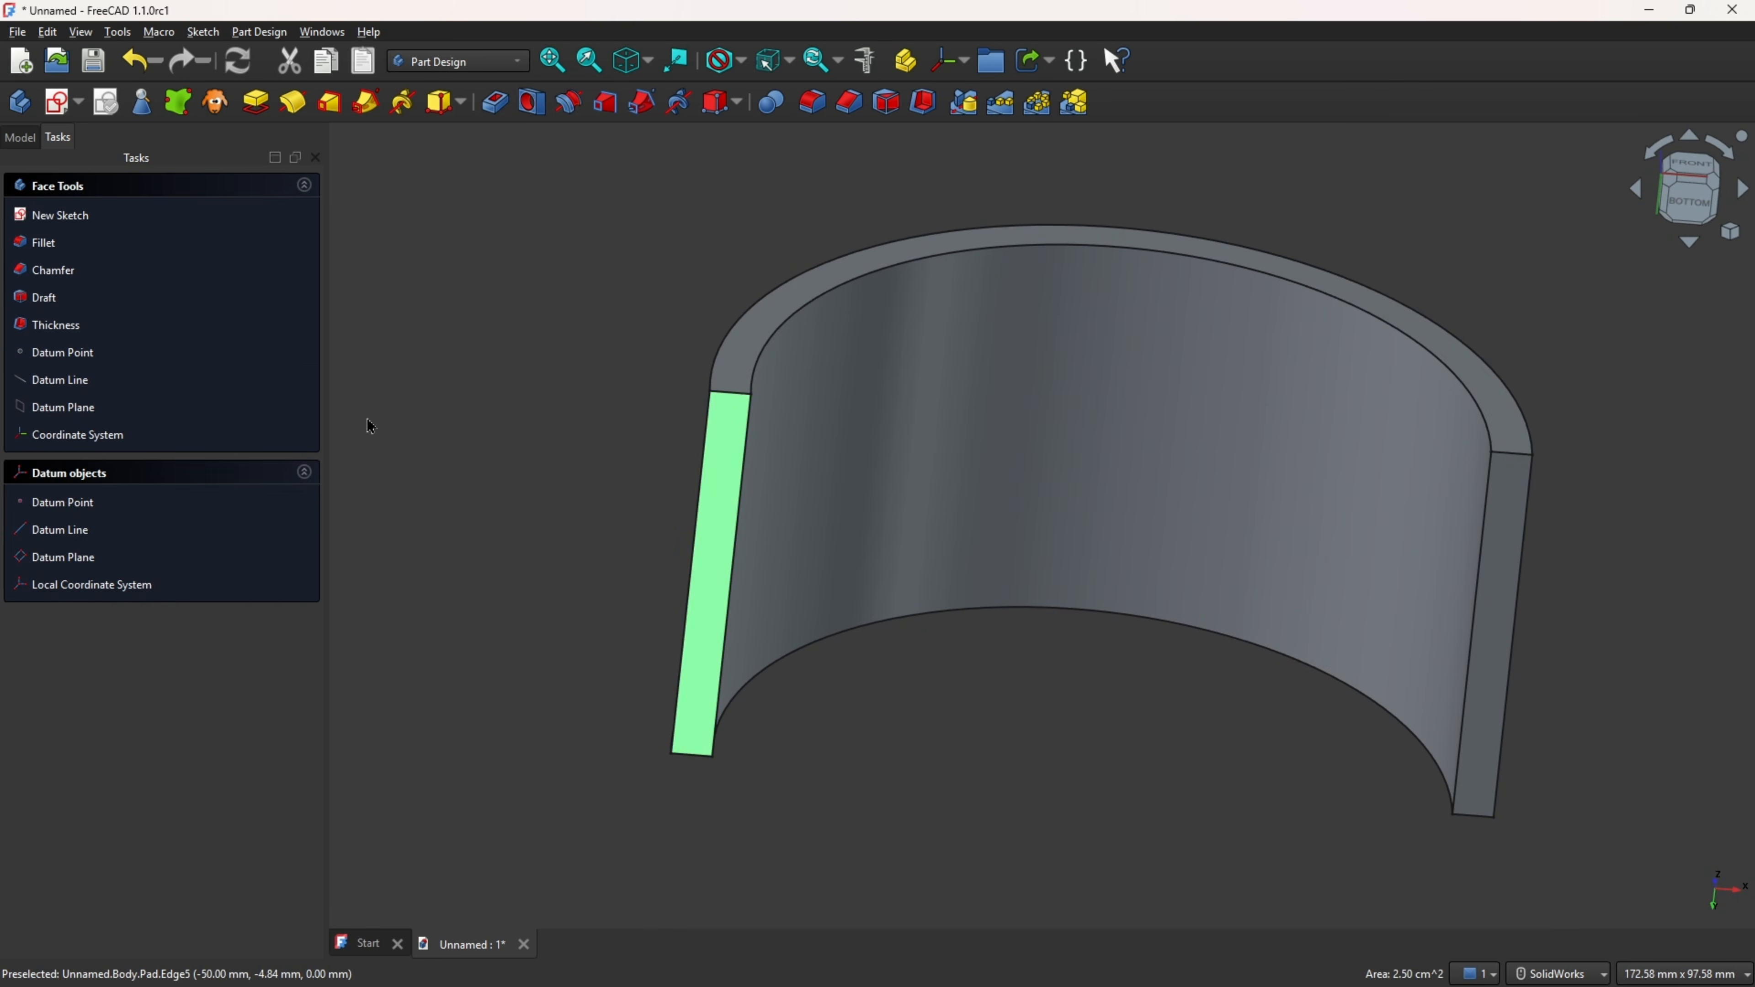
pyautogui.click(67, 105)
pyautogui.click(89, 115)
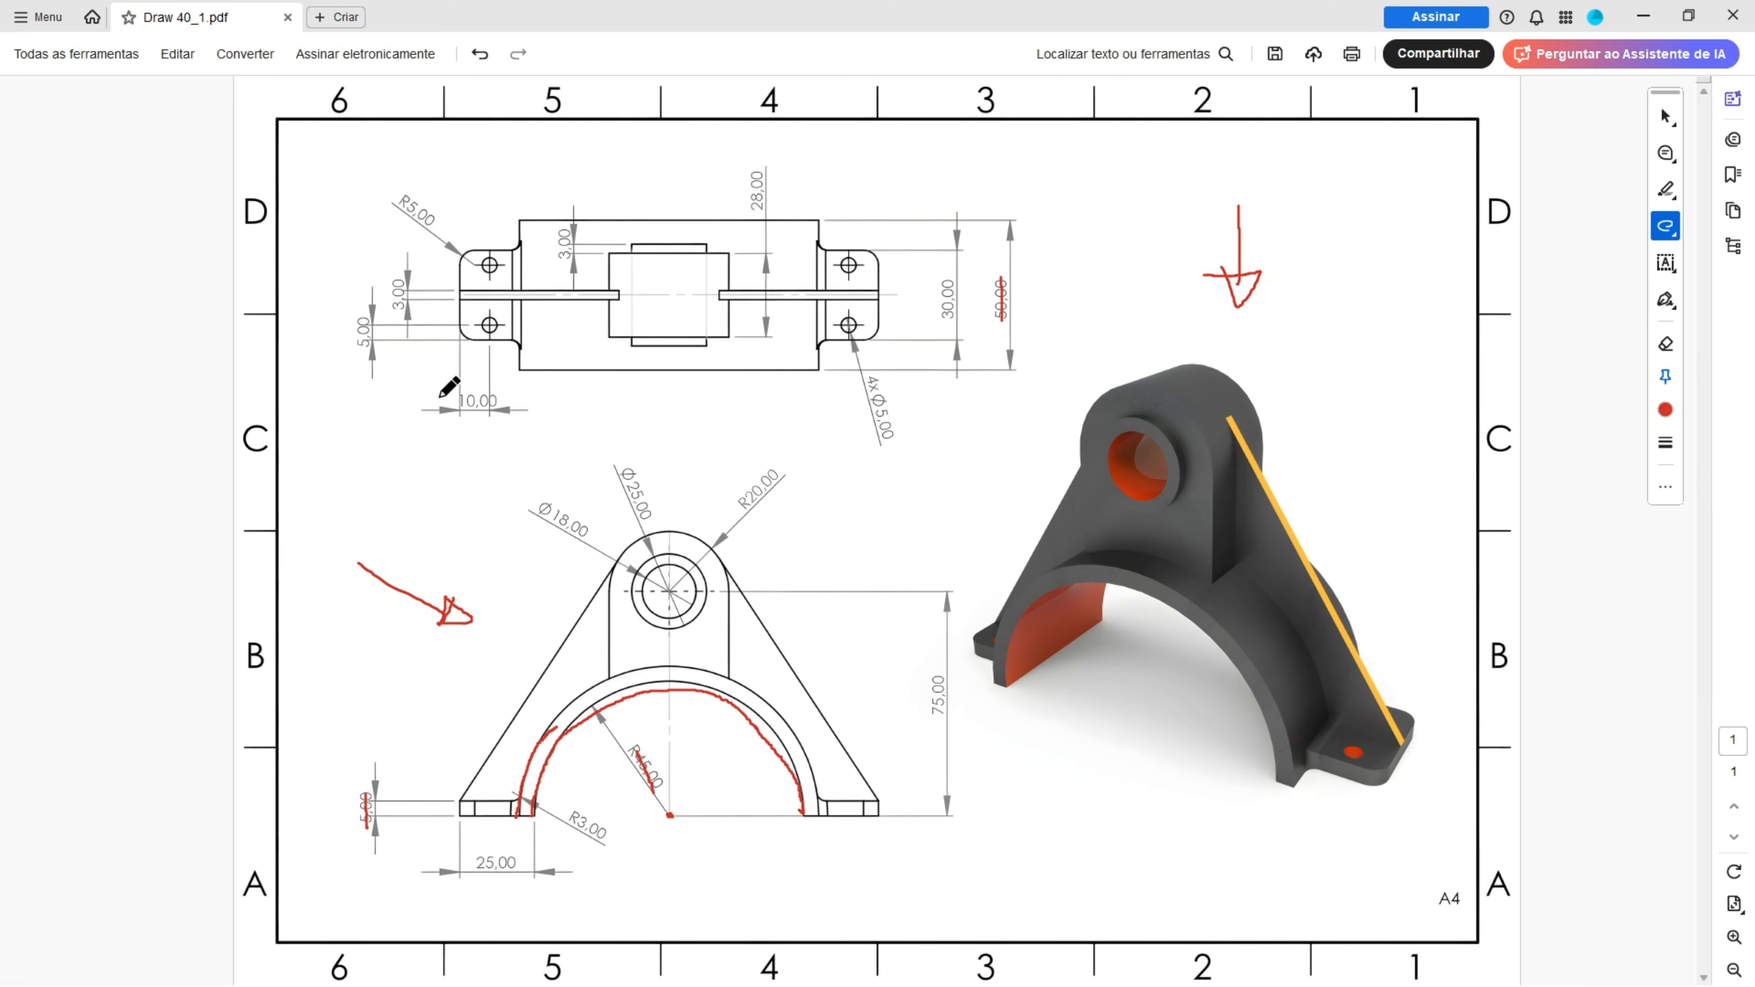
# - In the PDF drawing, outline the left mounting tab and its two holes, and strike its 25, 30, 10 and 5 mm dimensions and the 4x Ø5 note
pyautogui.moveTo(529, 253)
pyautogui.mouseDown()
pyautogui.moveTo(526, 325)
pyautogui.moveTo(464, 348)
pyautogui.moveTo(457, 249)
pyautogui.mouseUp()
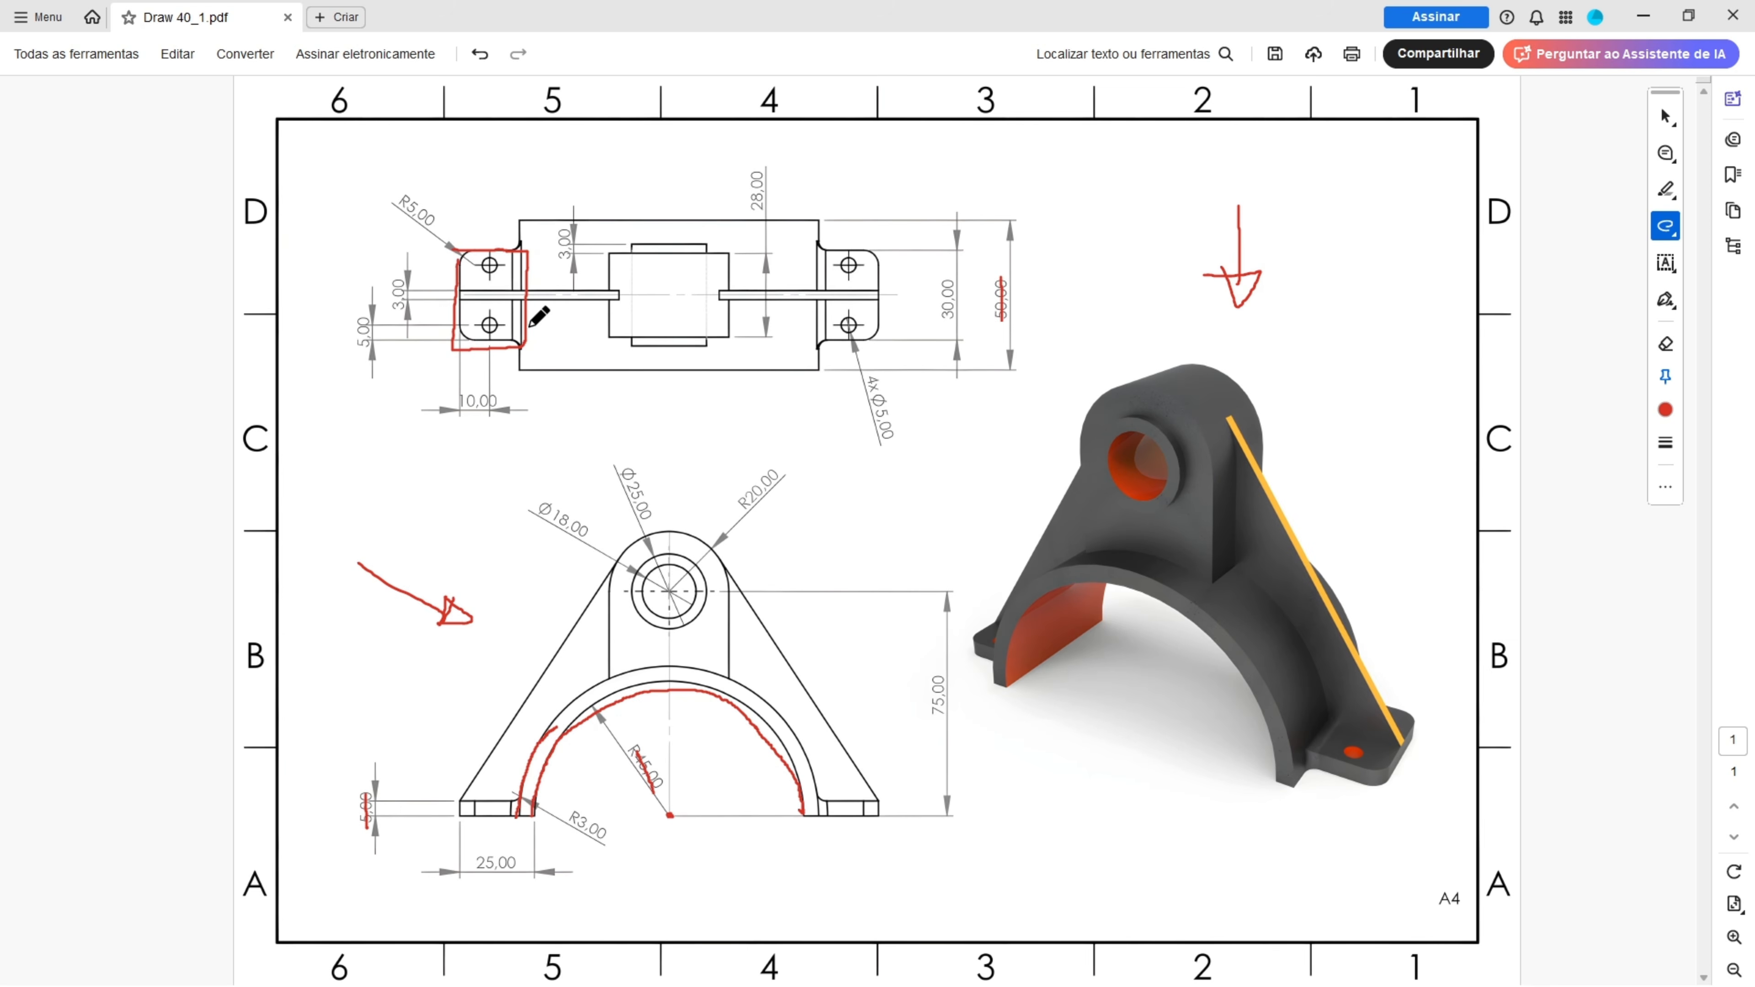
pyautogui.moveTo(507, 863); pyautogui.dragTo(520, 861)
pyautogui.moveTo(951, 273); pyautogui.dragTo(950, 322)
pyautogui.moveTo(493, 319); pyautogui.dragTo(489, 334)
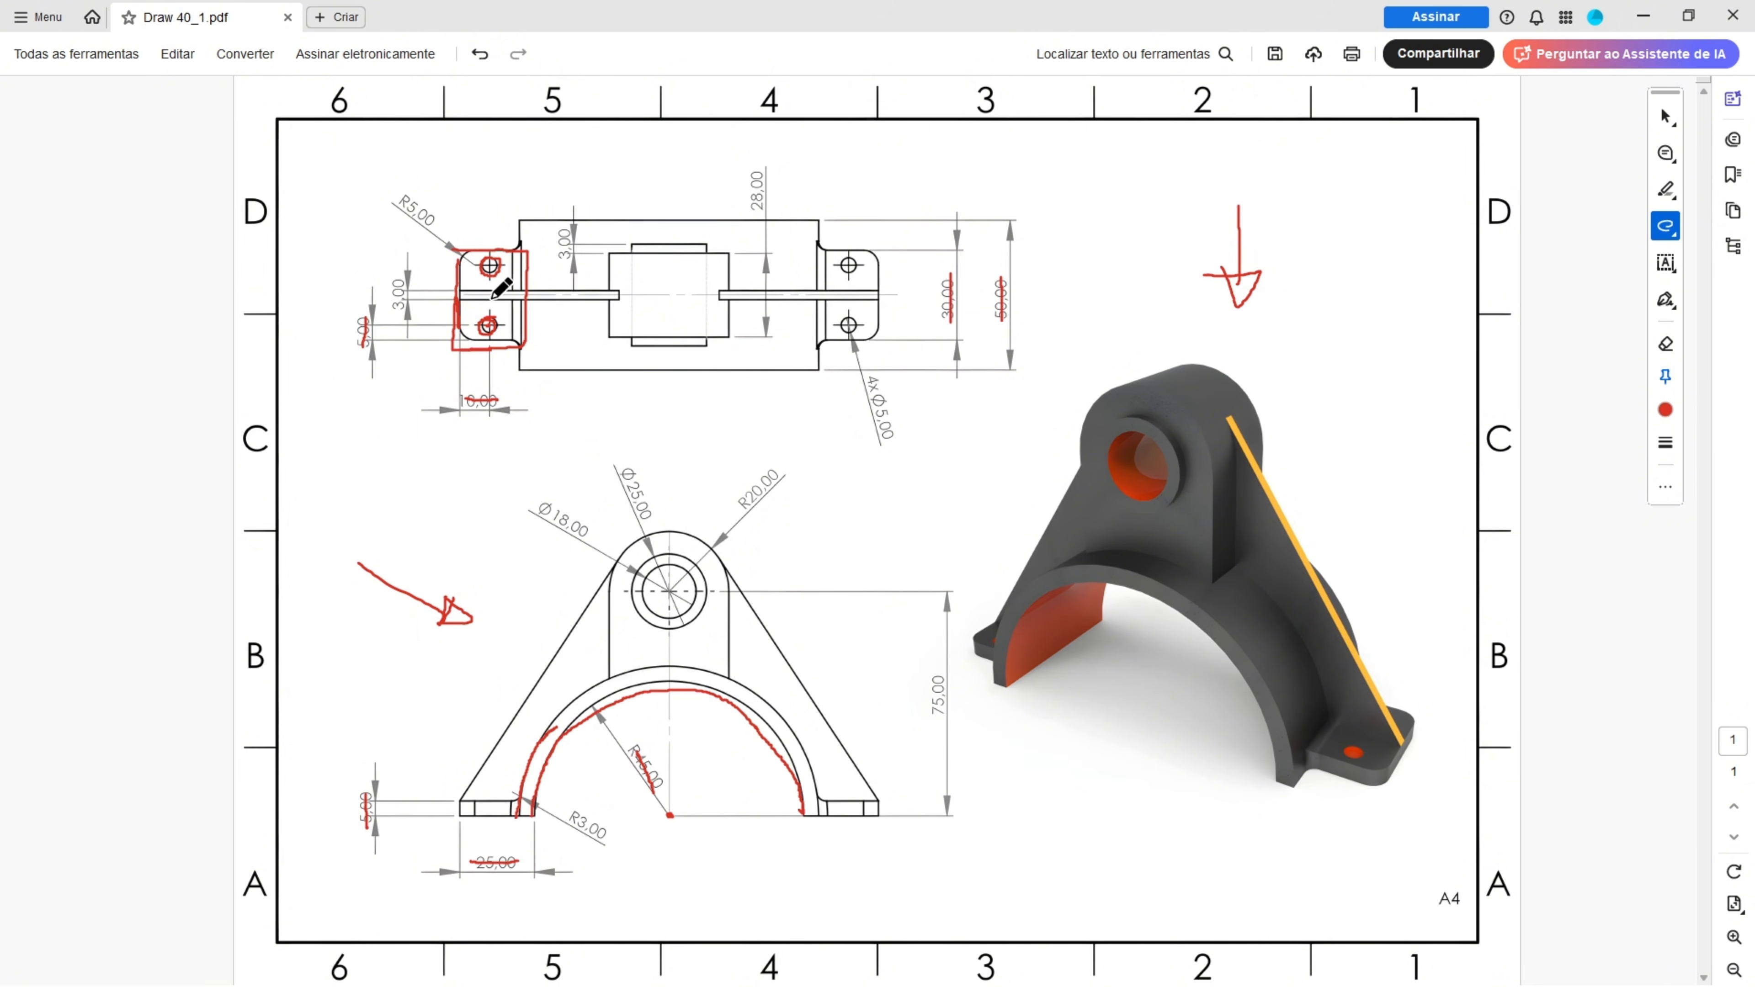
pyautogui.moveTo(487, 261); pyautogui.dragTo(492, 263)
pyautogui.moveTo(869, 377); pyautogui.dragTo(875, 429)
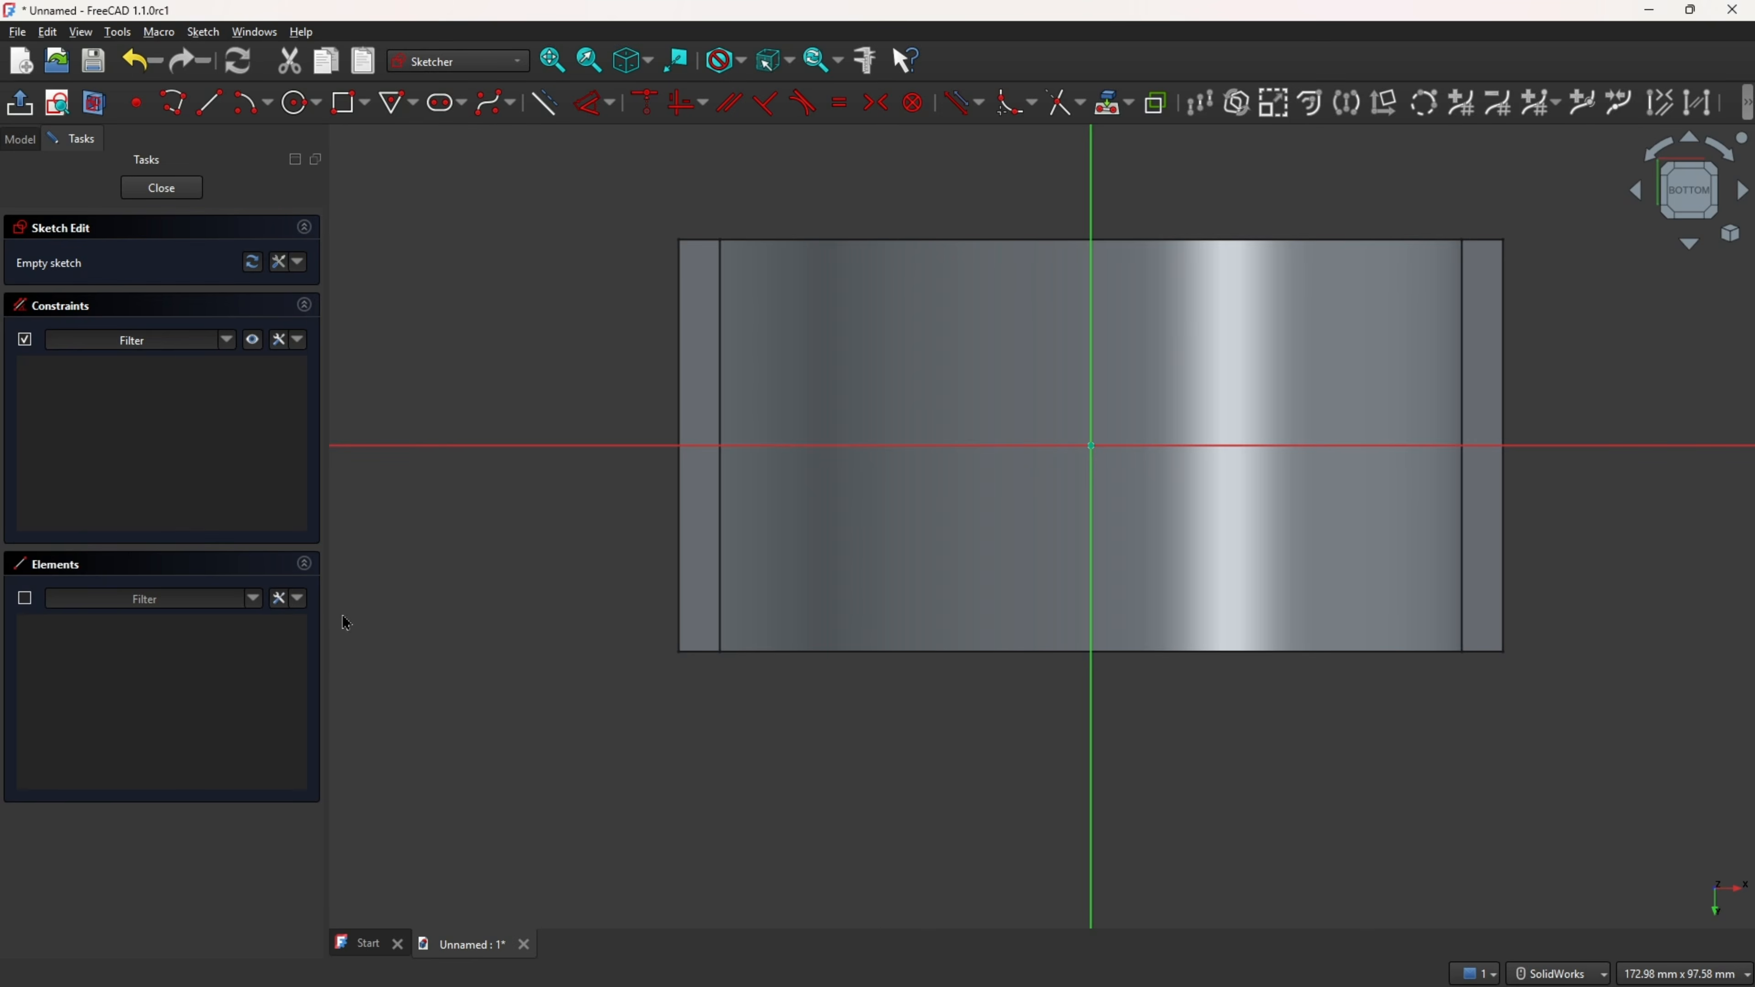
# - Back in FreeCAD, project the inner edge of the left leg's end face into the sketch as external geometry
pyautogui.click(1129, 105)
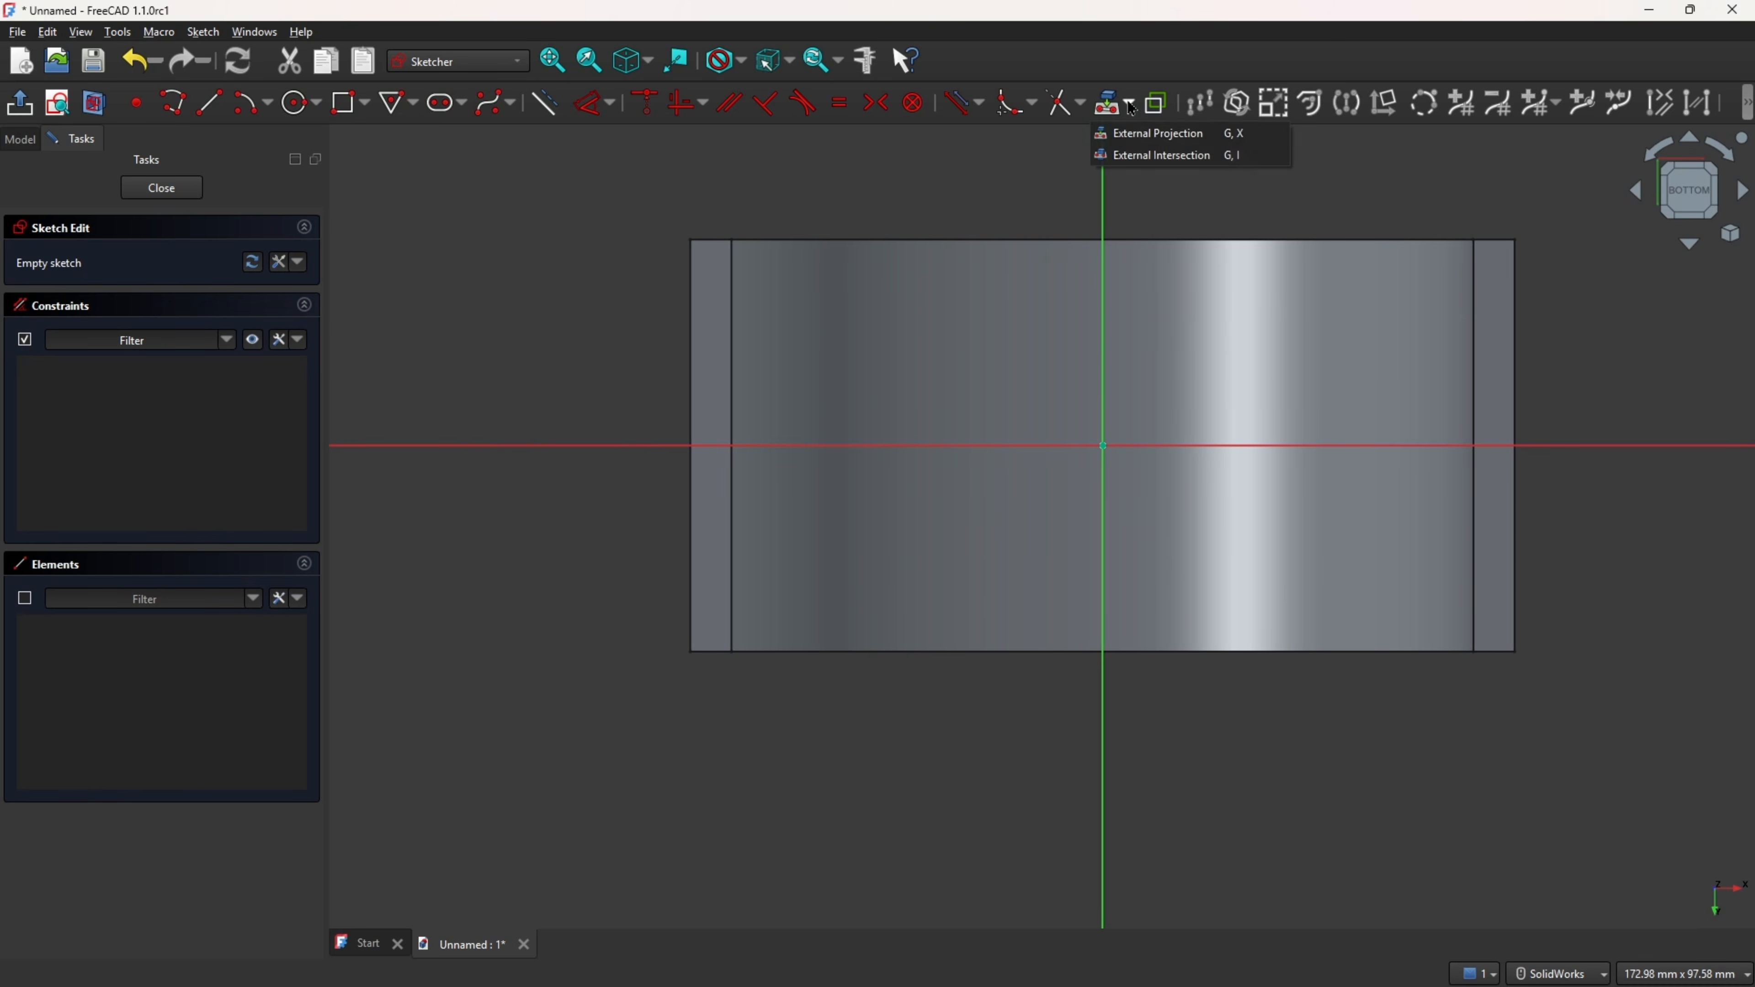
pyautogui.click(1140, 136)
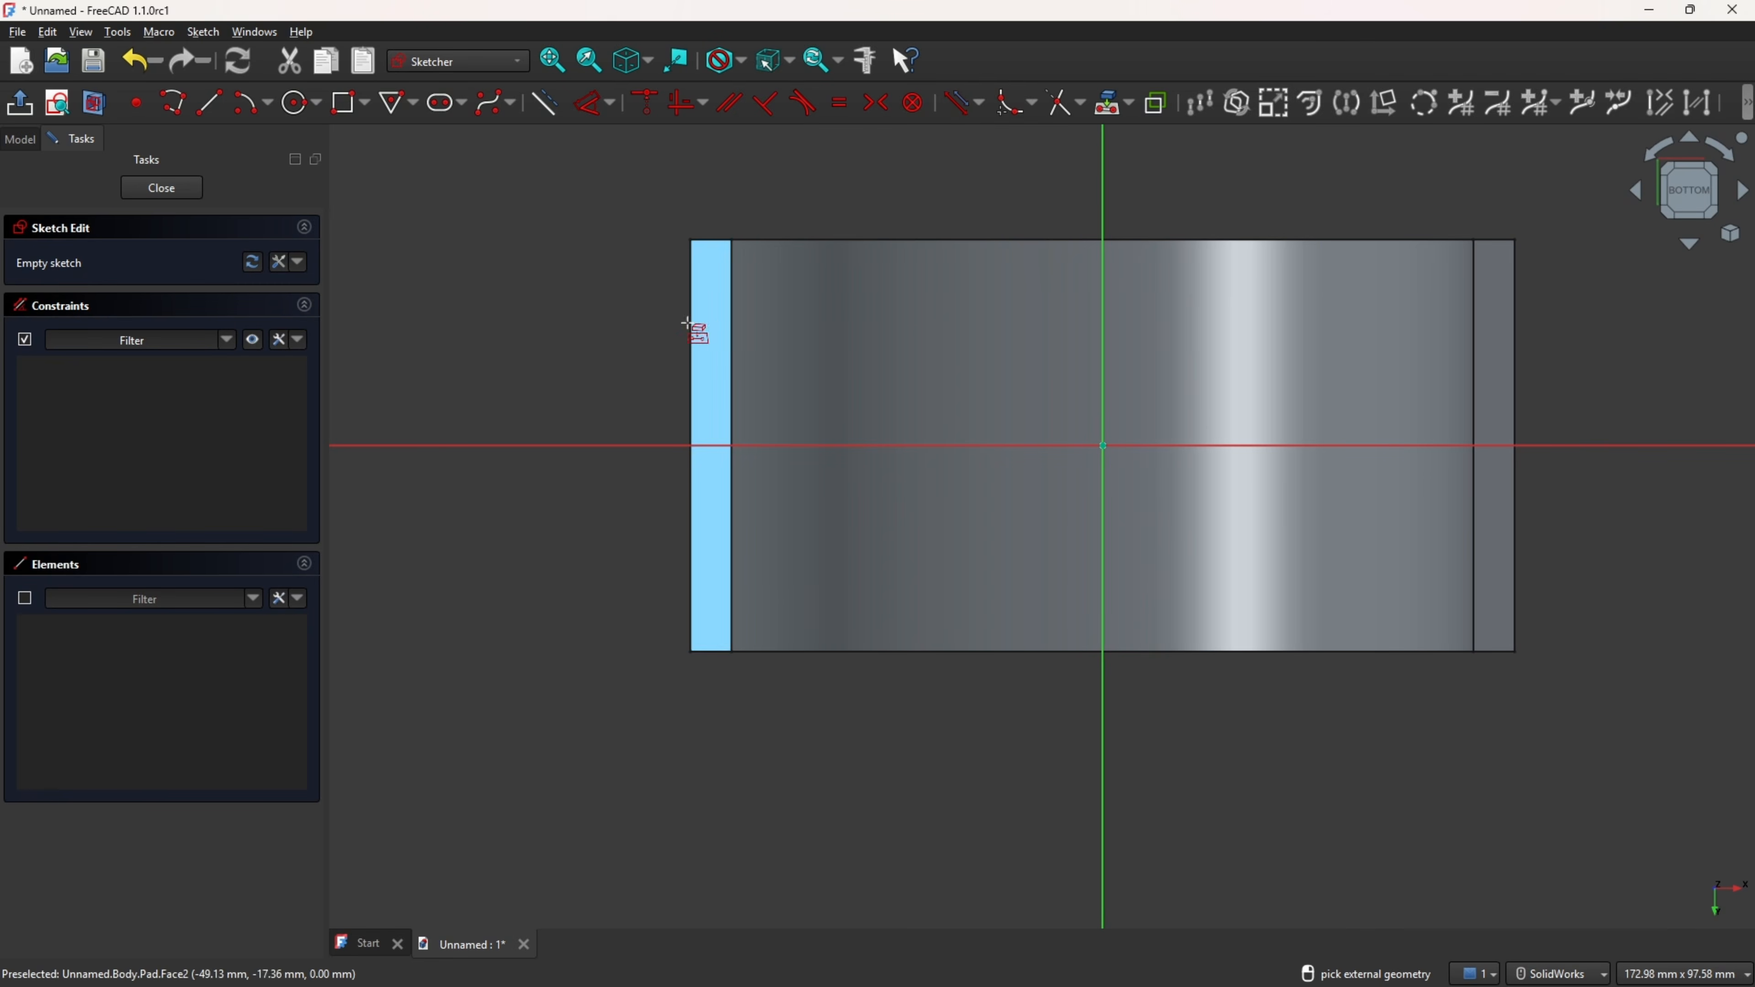
pyautogui.click(733, 345)
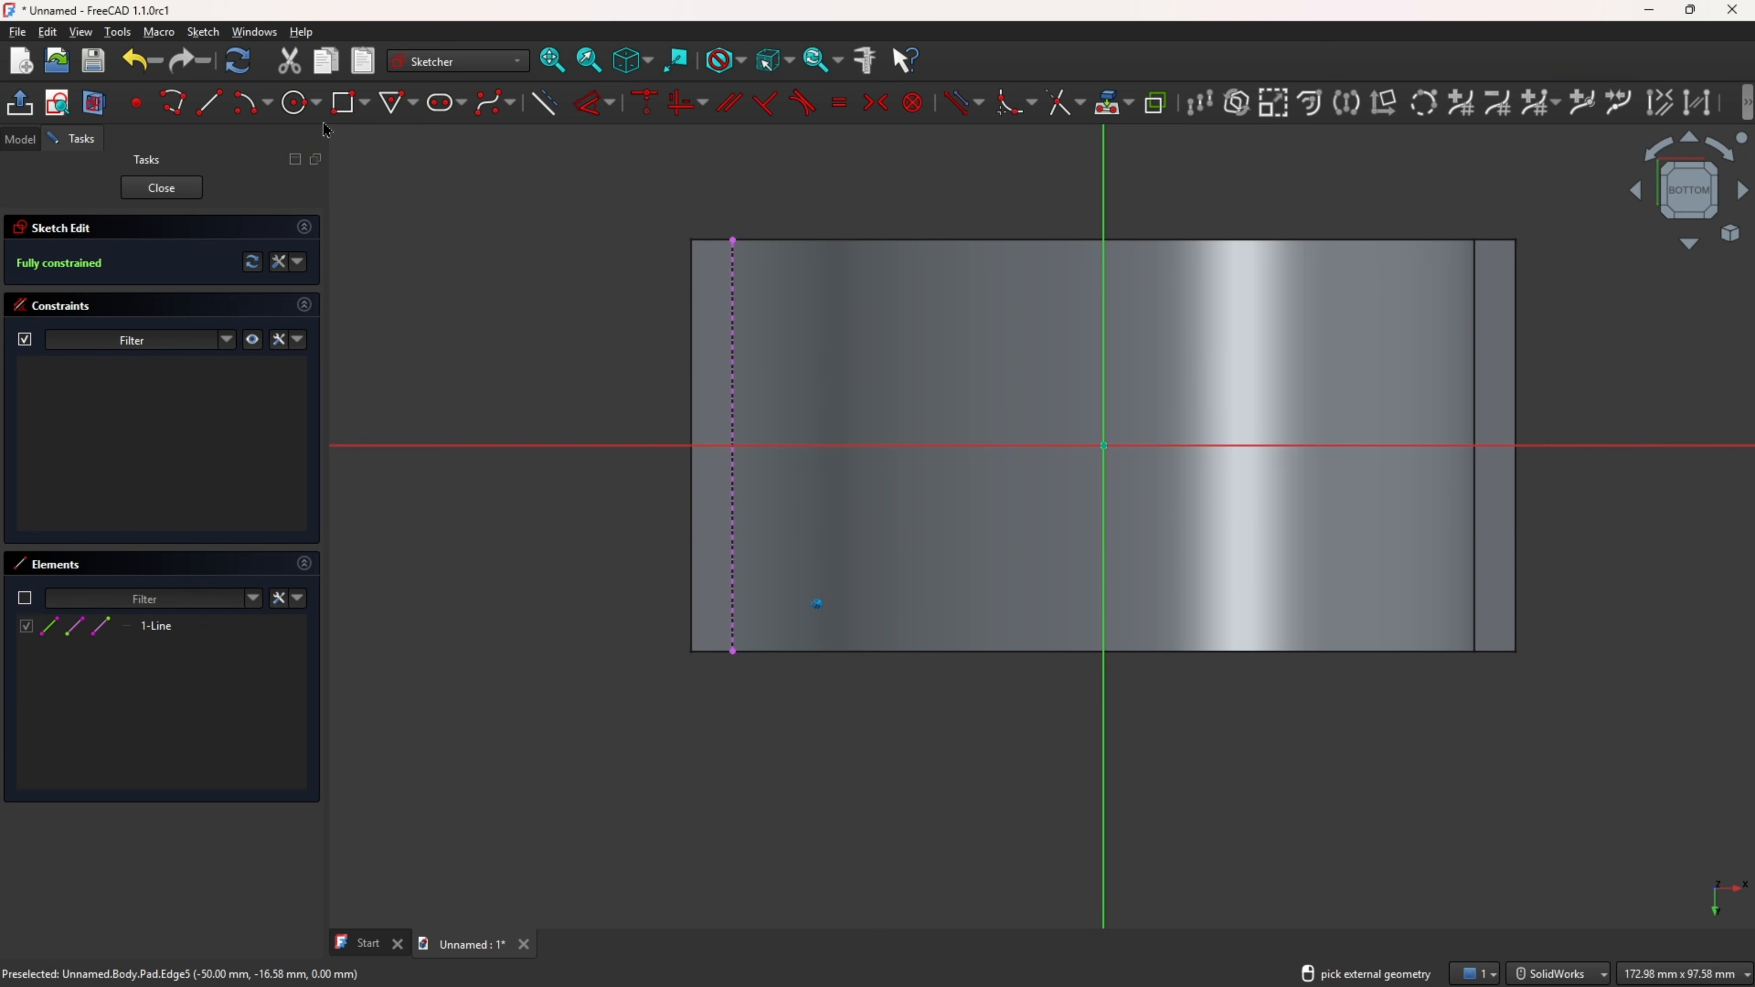
# - Draw a centered rectangle about 35 by 30 mm, centred on the horizontal axis, with one corner on the projected inner edge of the leg
pyautogui.click(366, 103)
pyautogui.click(370, 132)
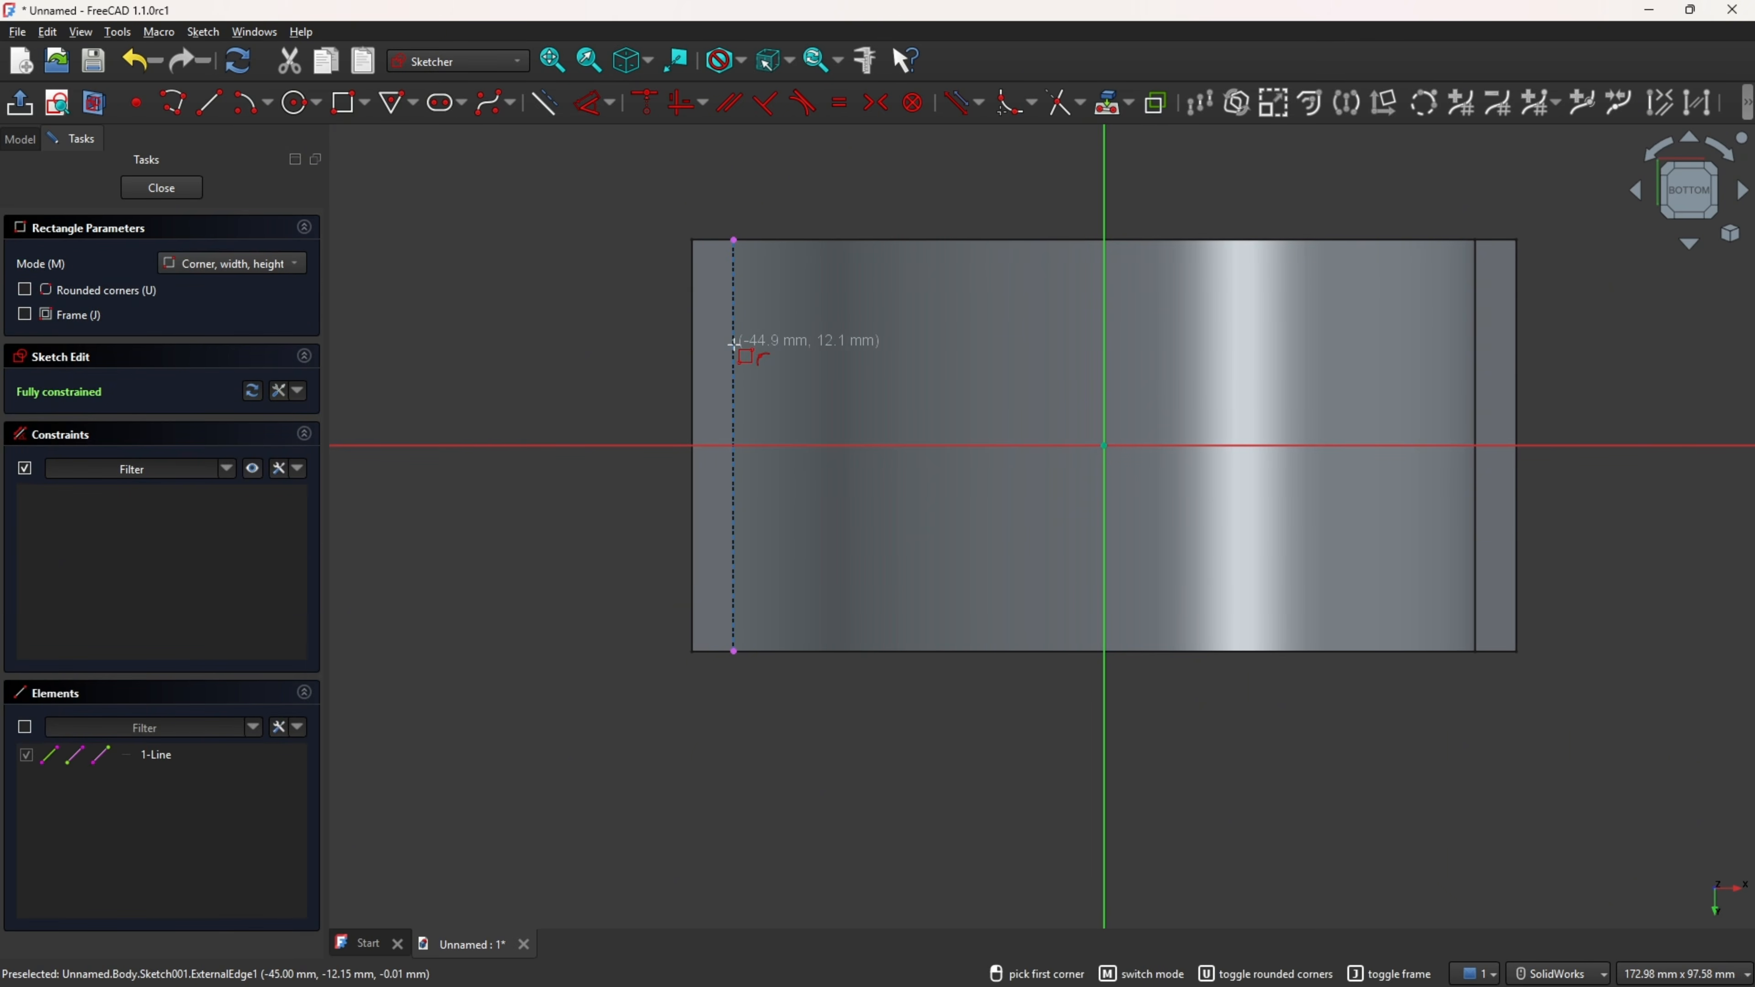
pyautogui.click(366, 103)
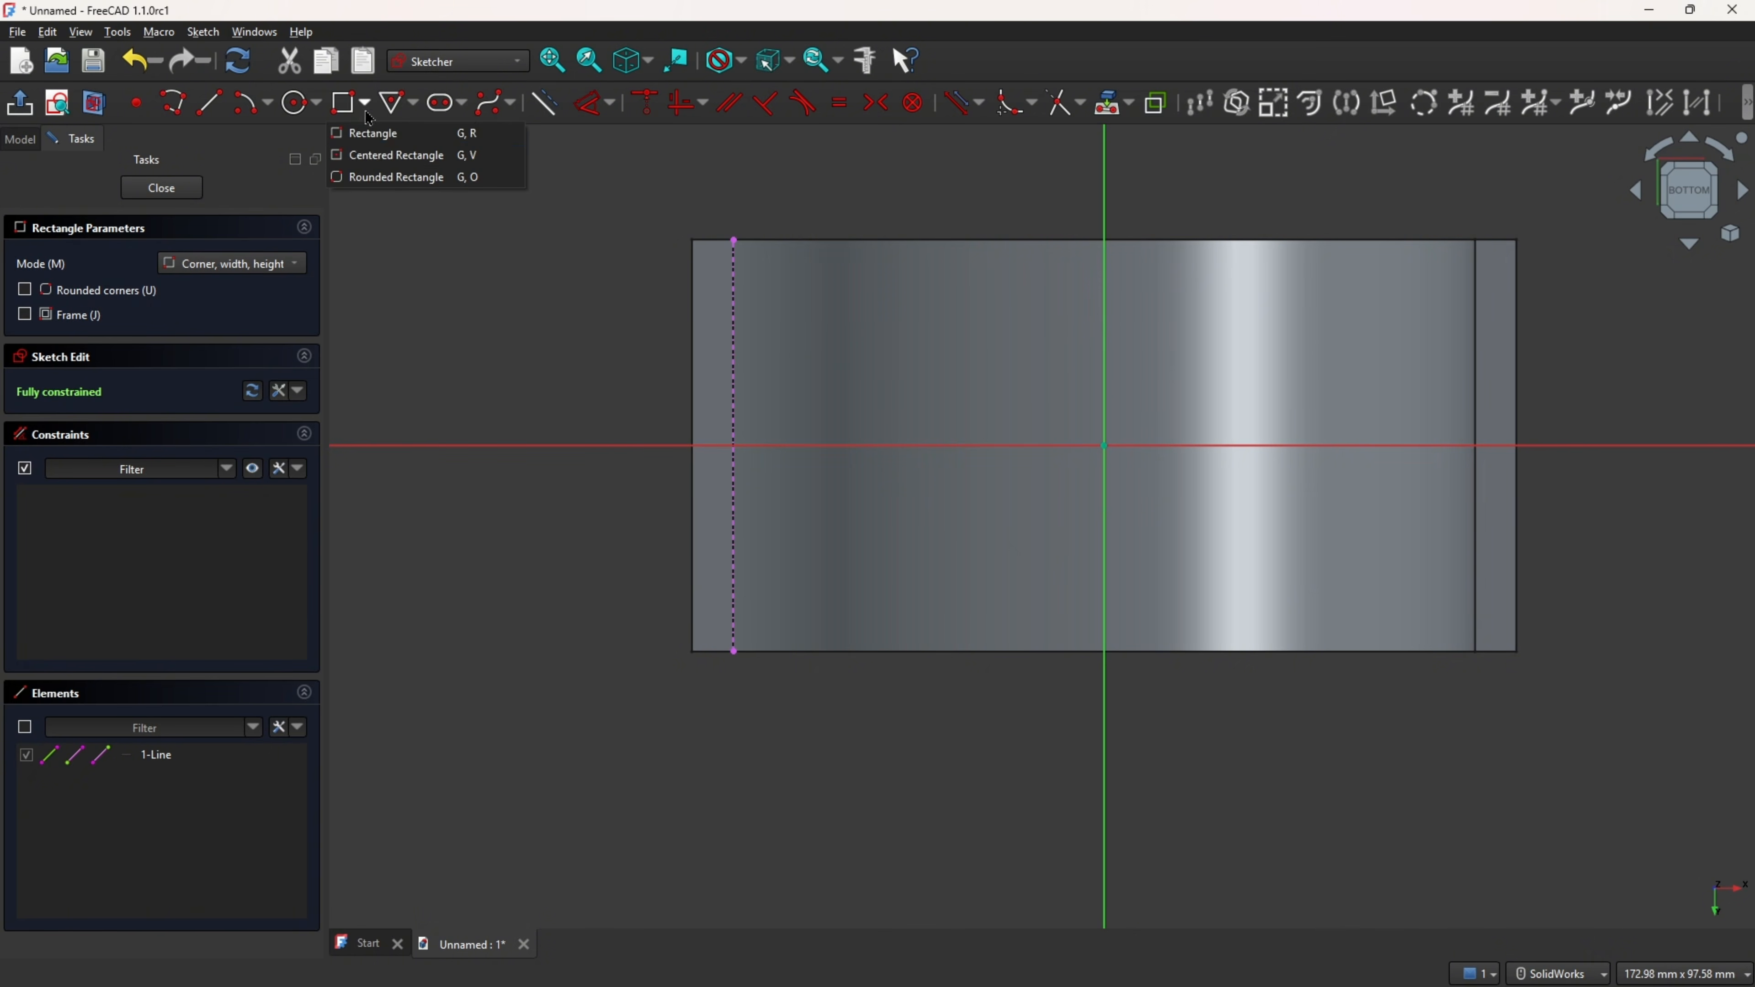
pyautogui.click(386, 161)
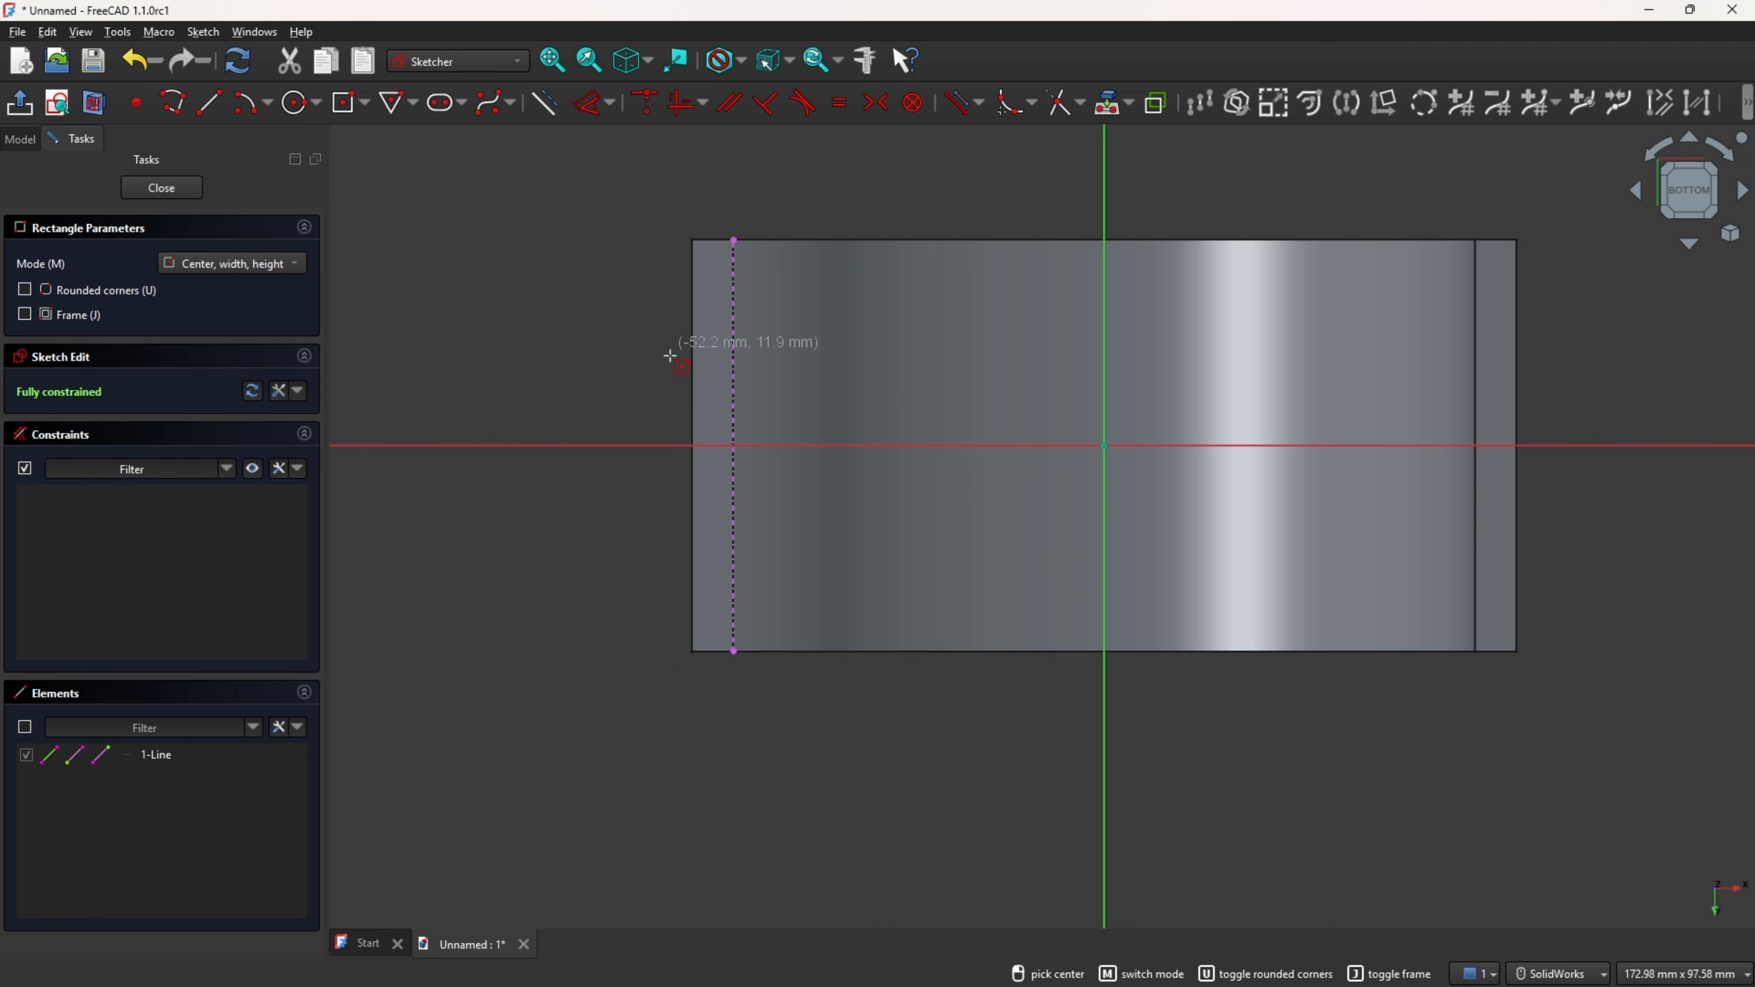
pyautogui.click(591, 446)
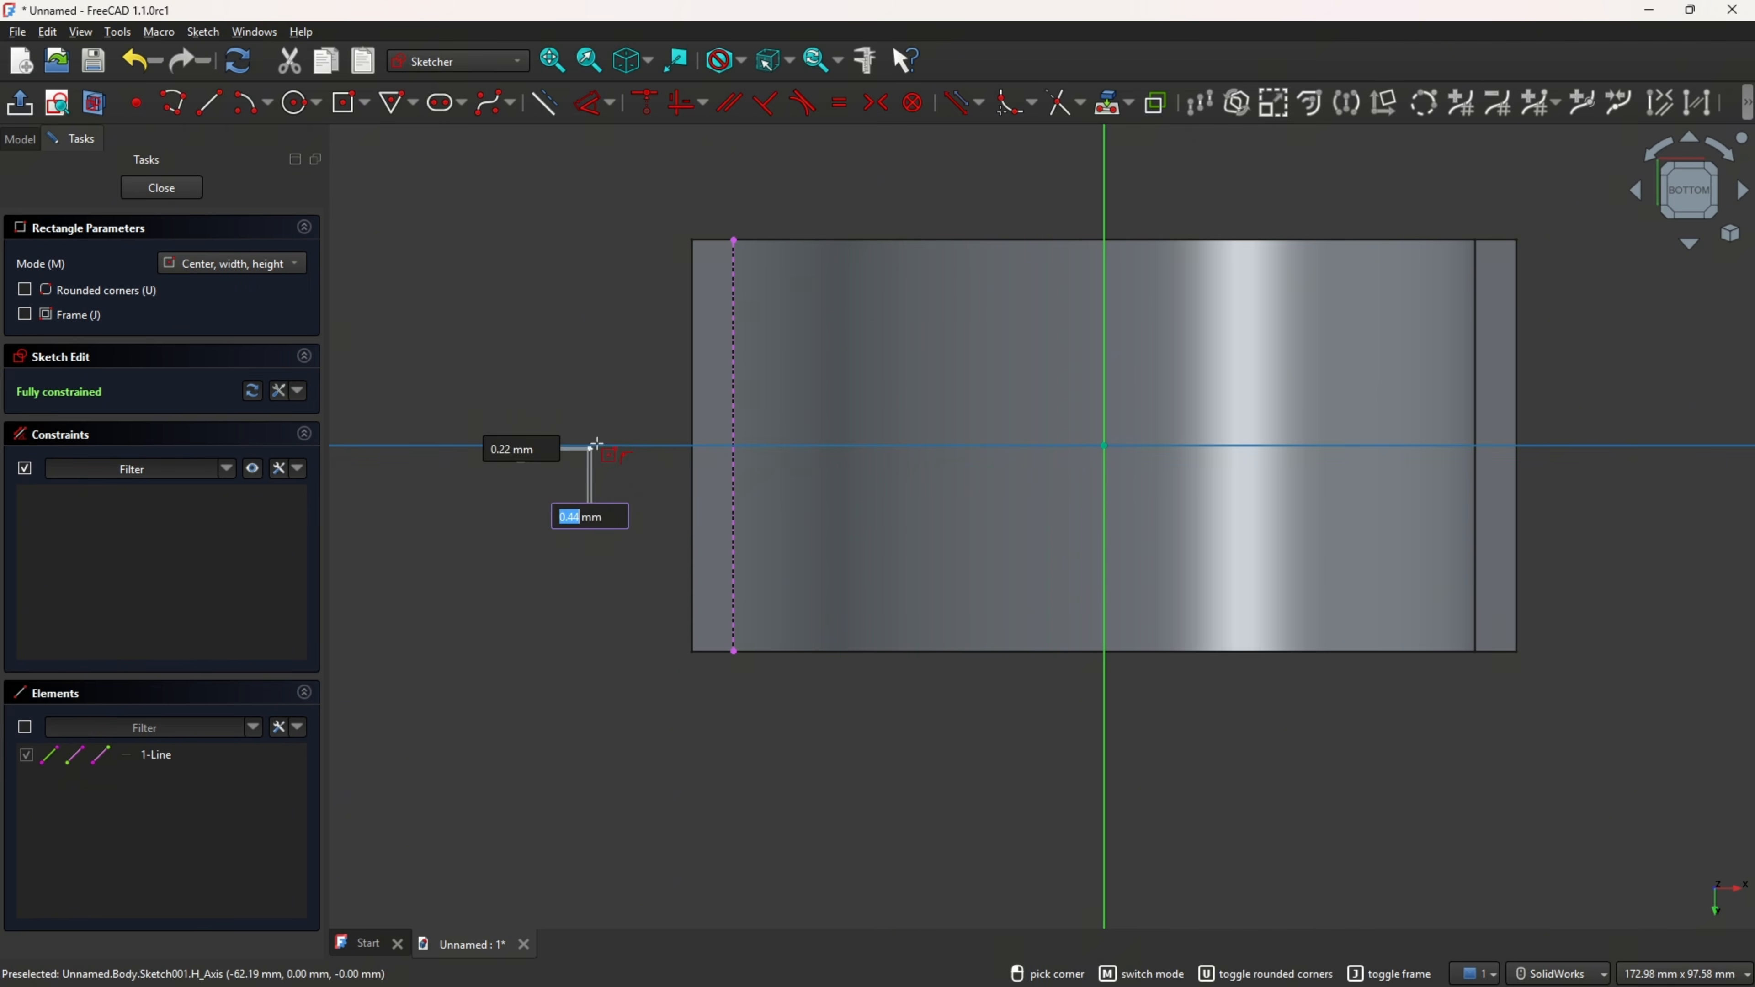
pyautogui.click(734, 322)
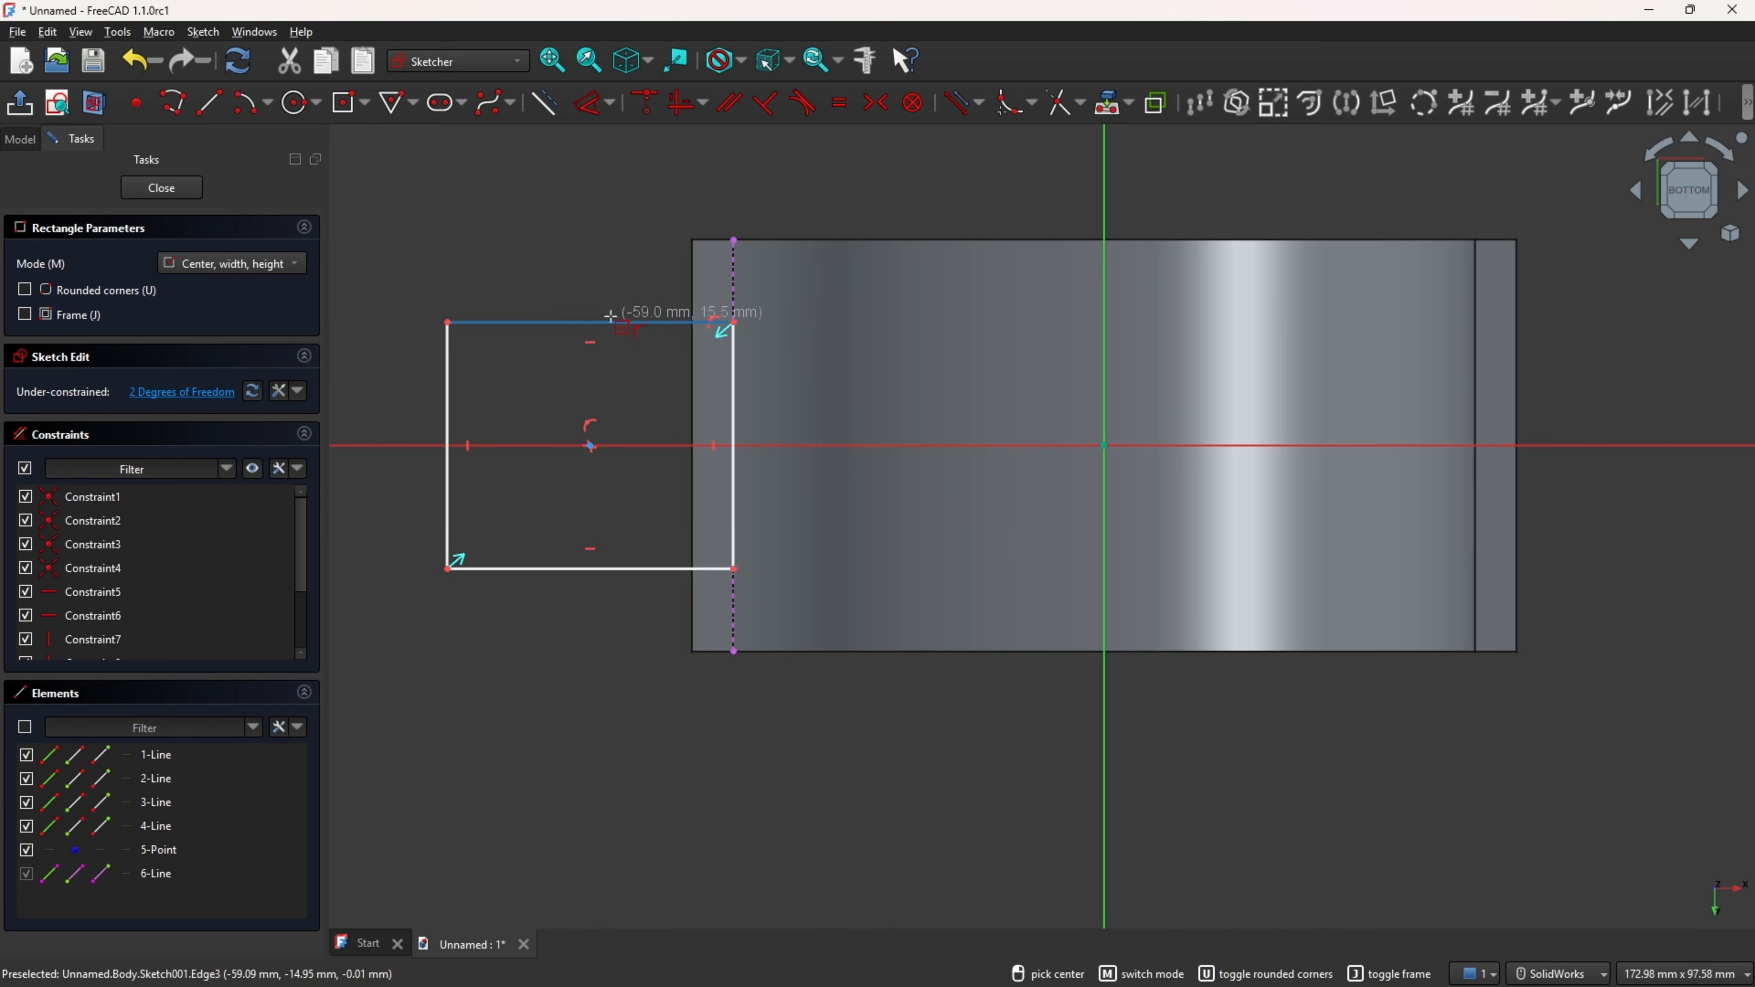
# - Dimension the tab rectangle to 25 mm wide and 30 mm high
pyautogui.click(682, 107)
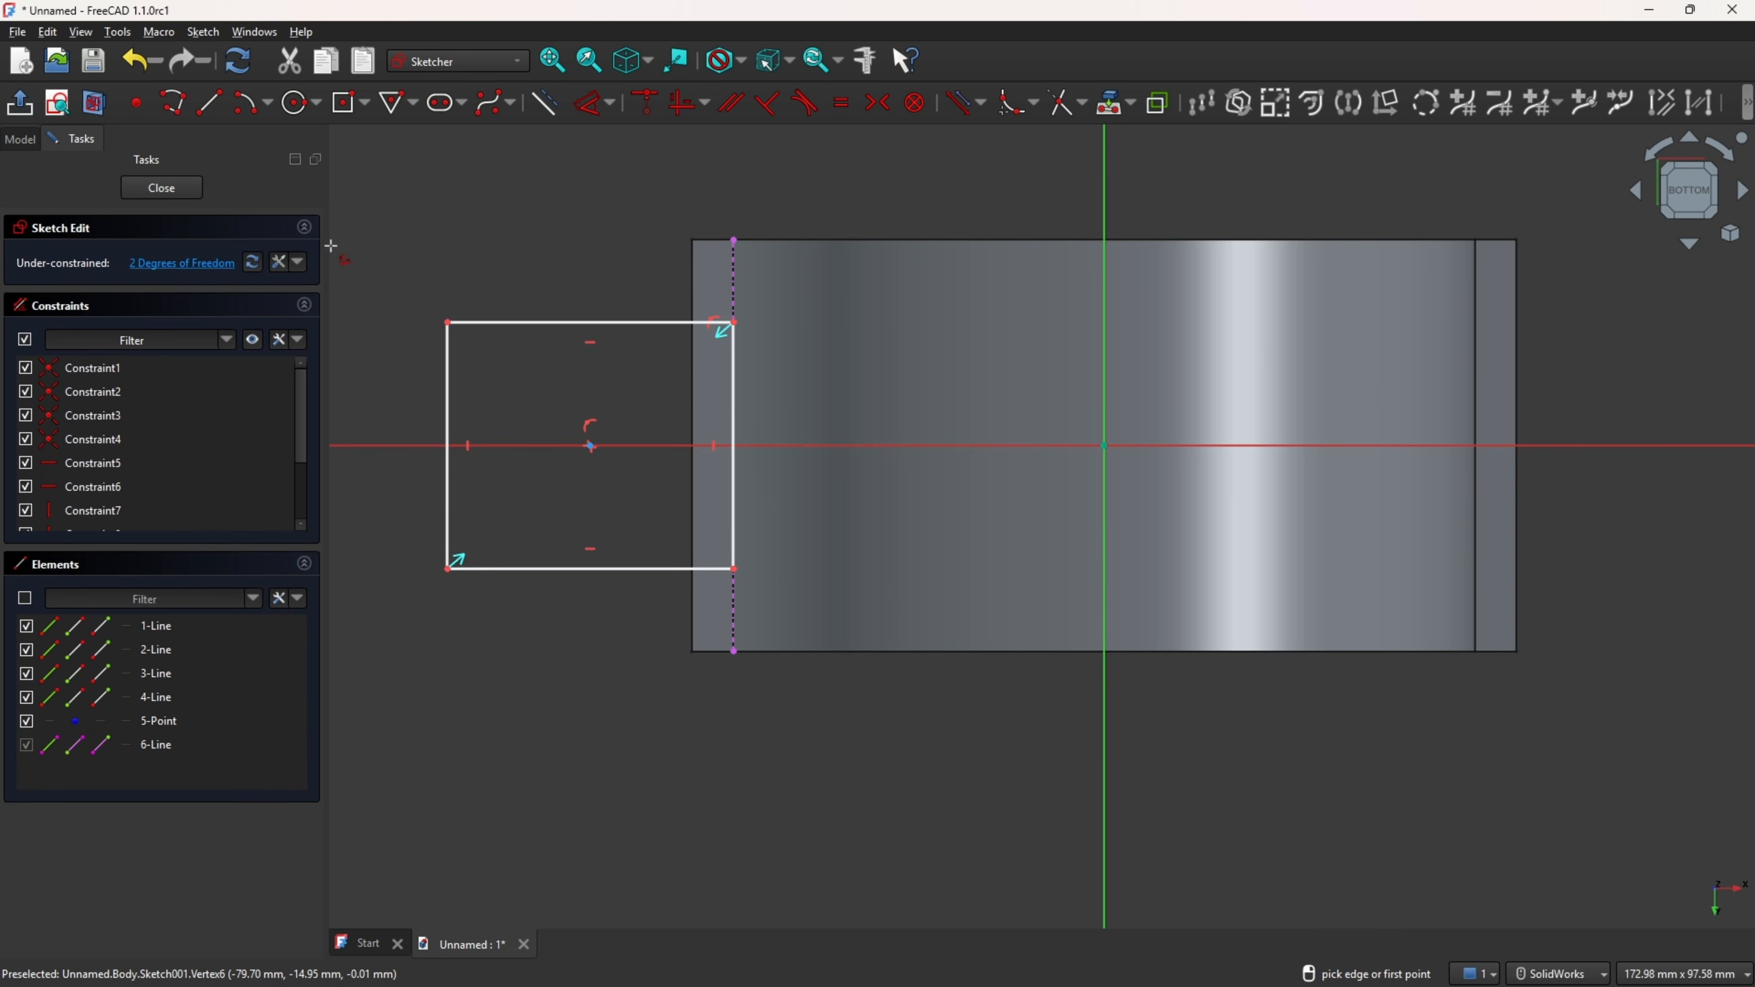
pyautogui.click(591, 112)
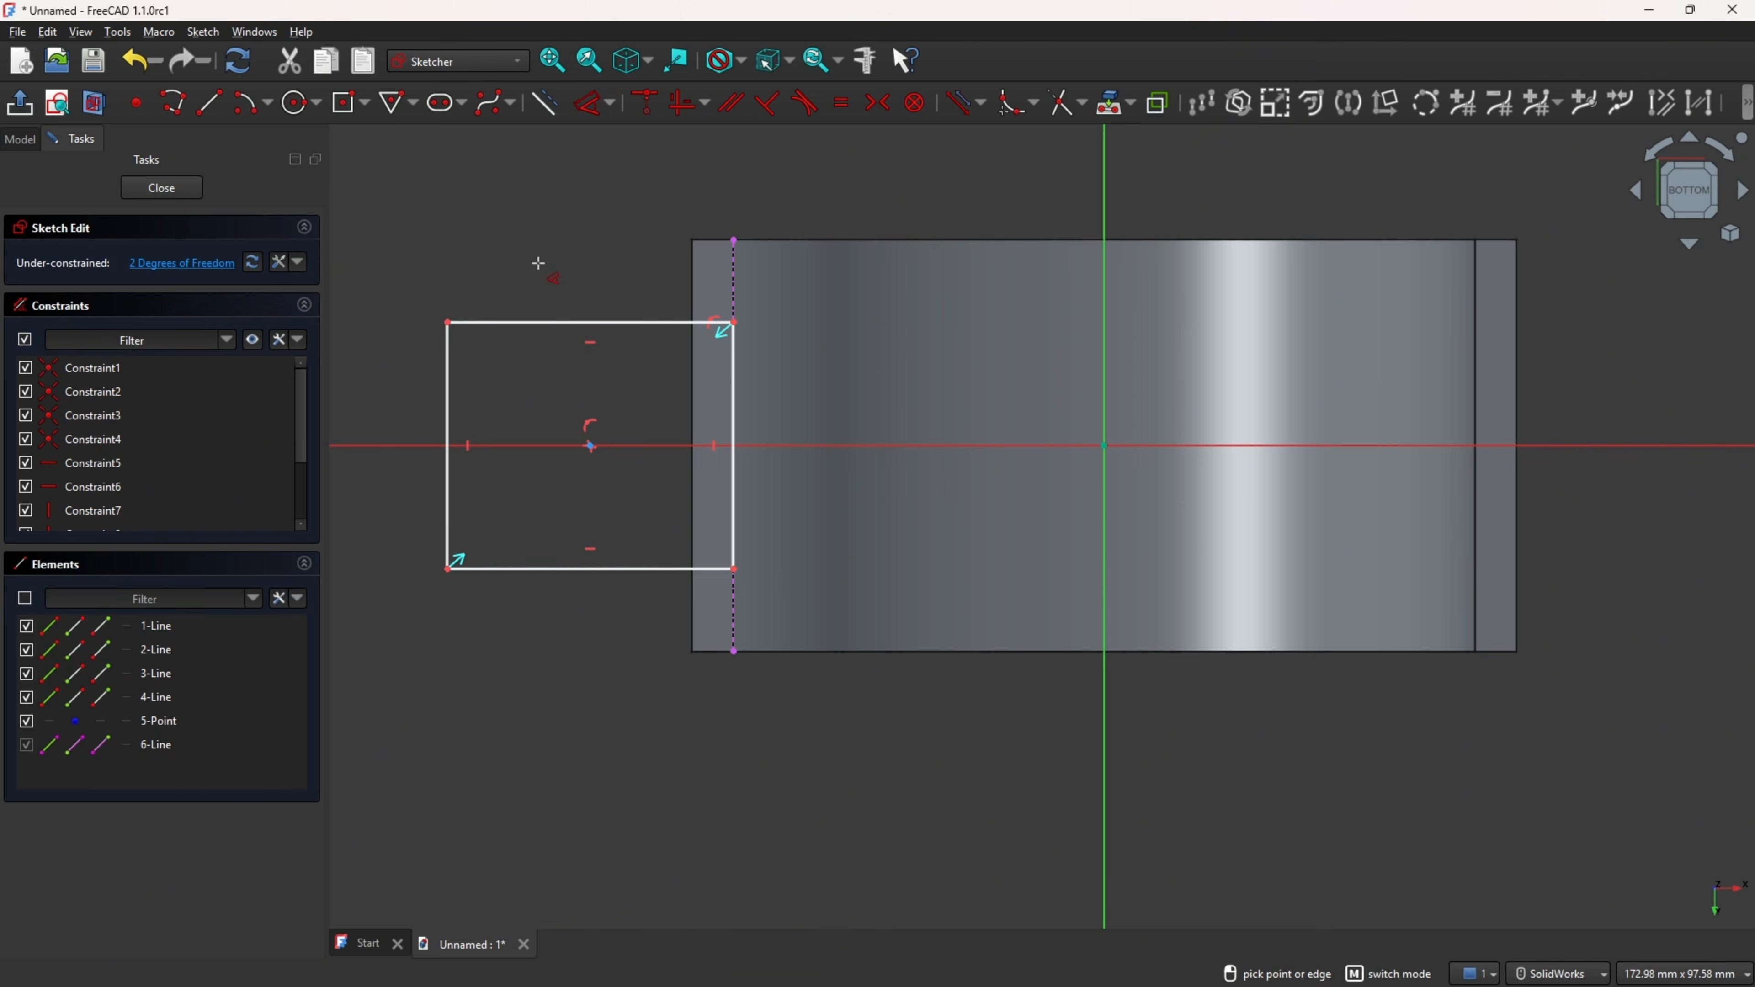
pyautogui.click(607, 569)
pyautogui.click(608, 698)
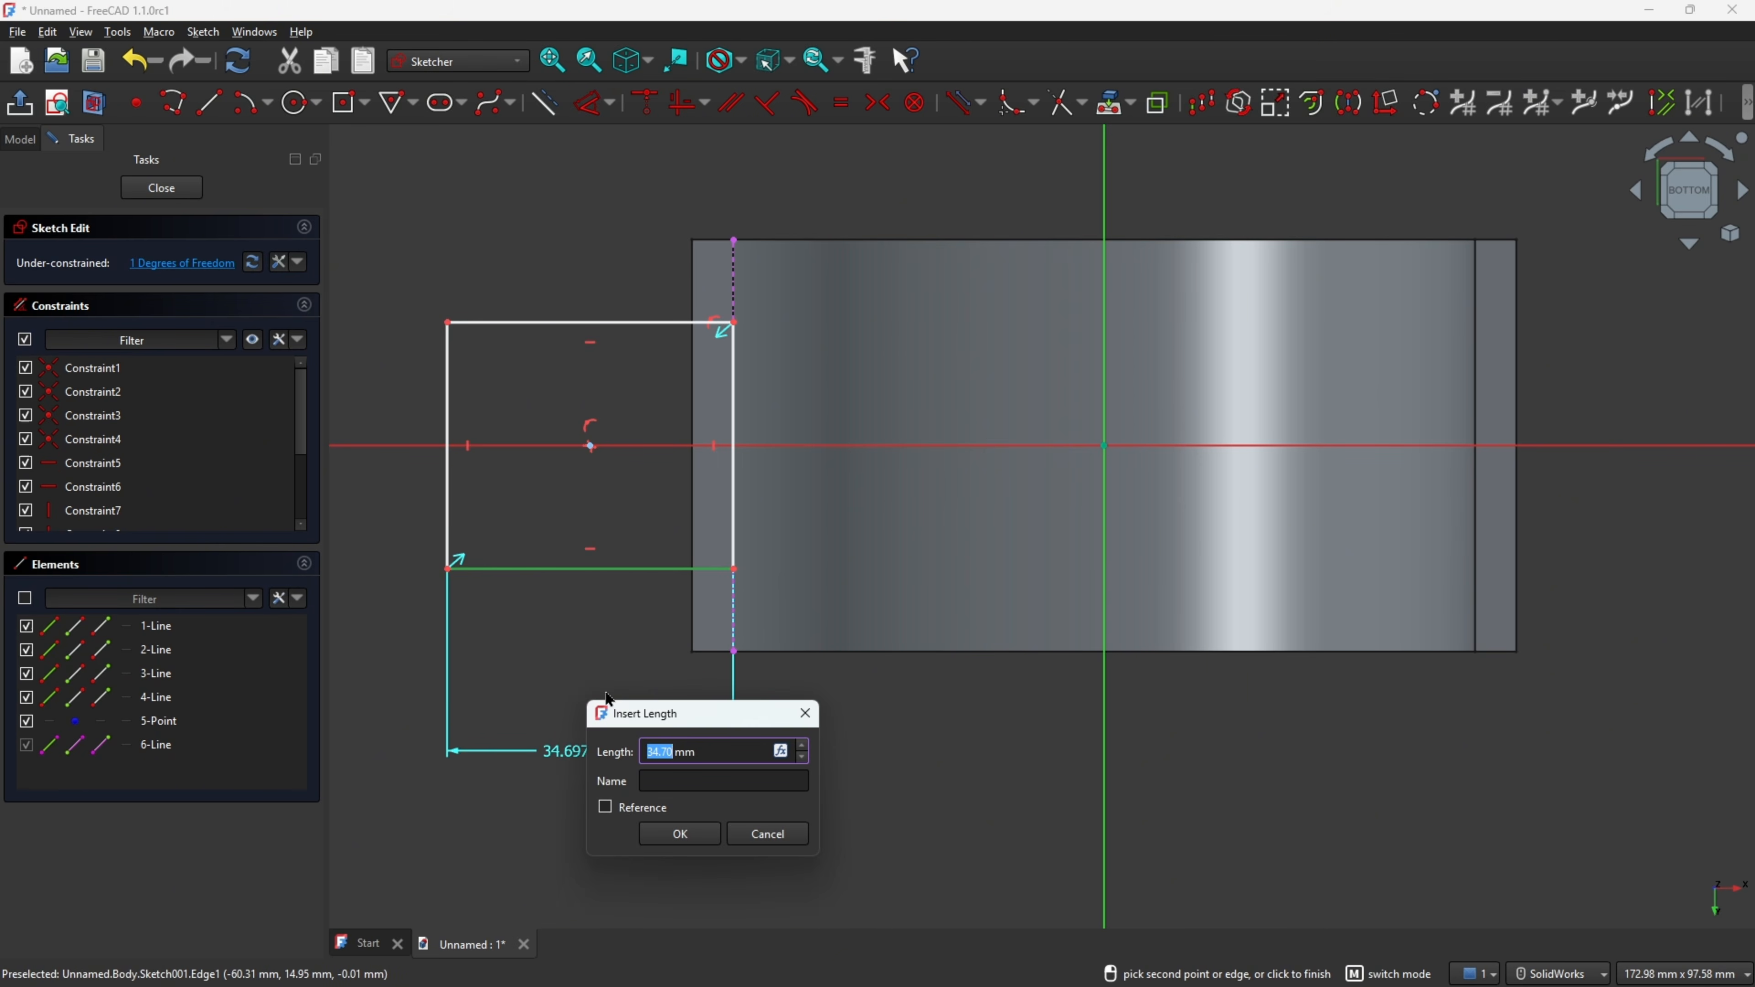
pyautogui.press('Return')
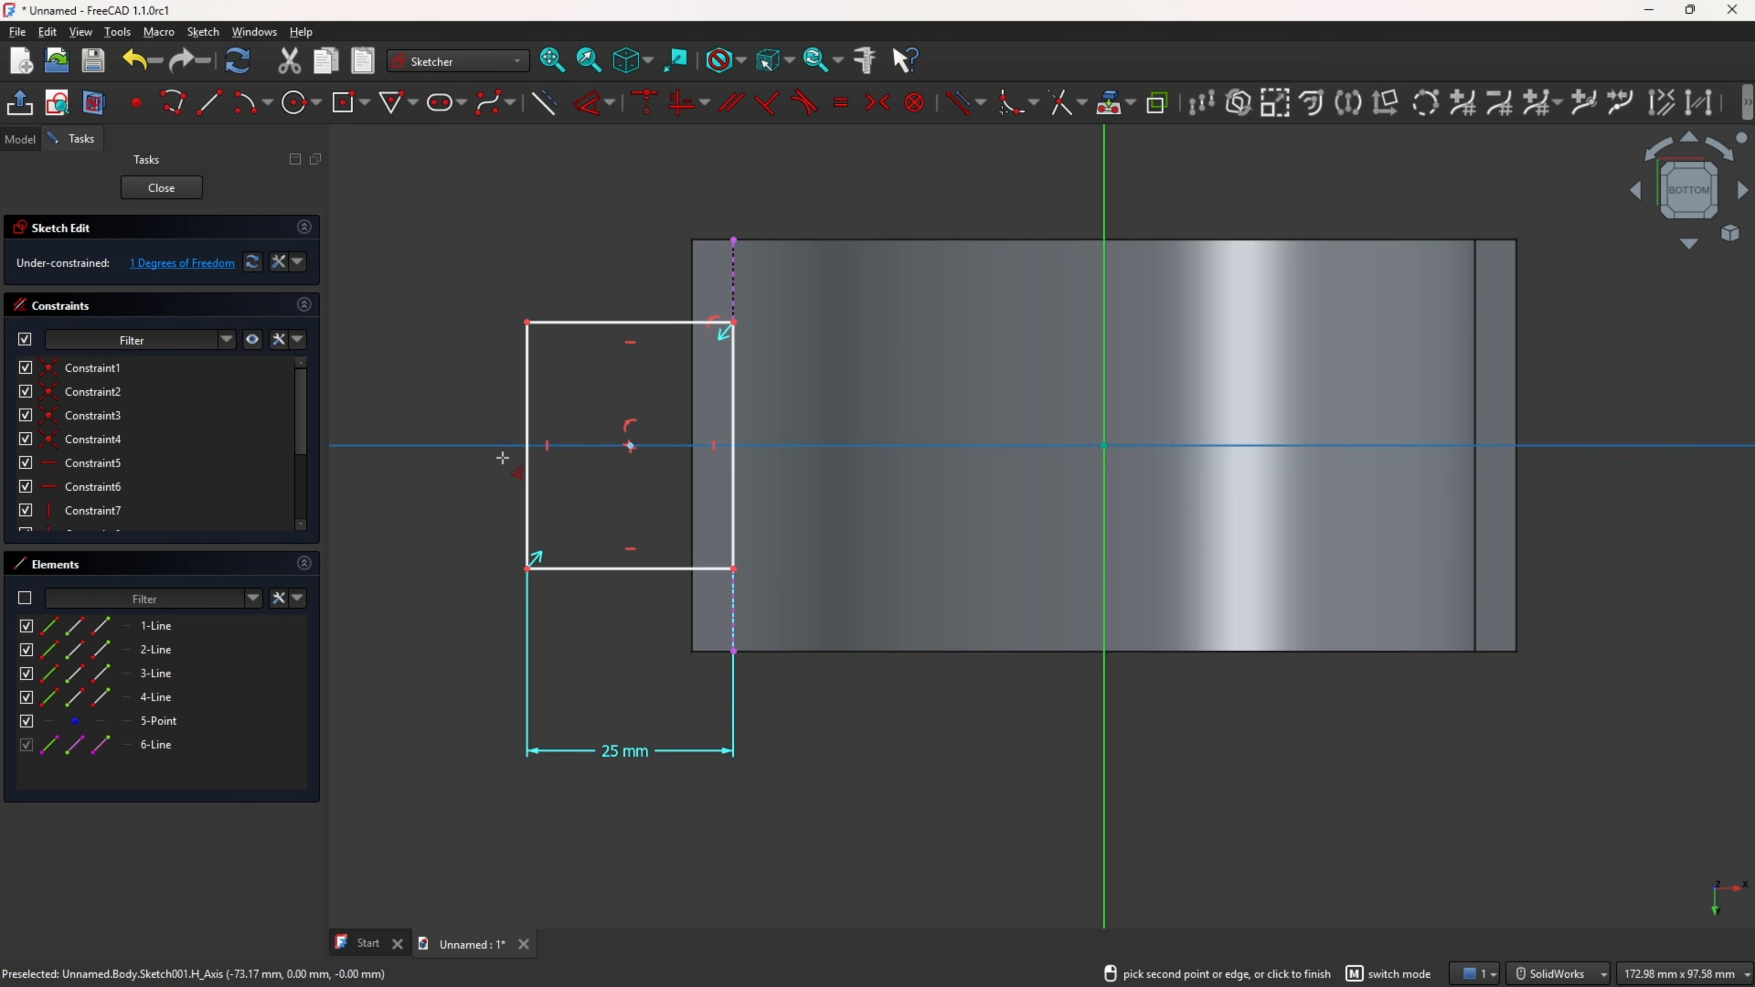
pyautogui.click(527, 450)
pyautogui.click(444, 463)
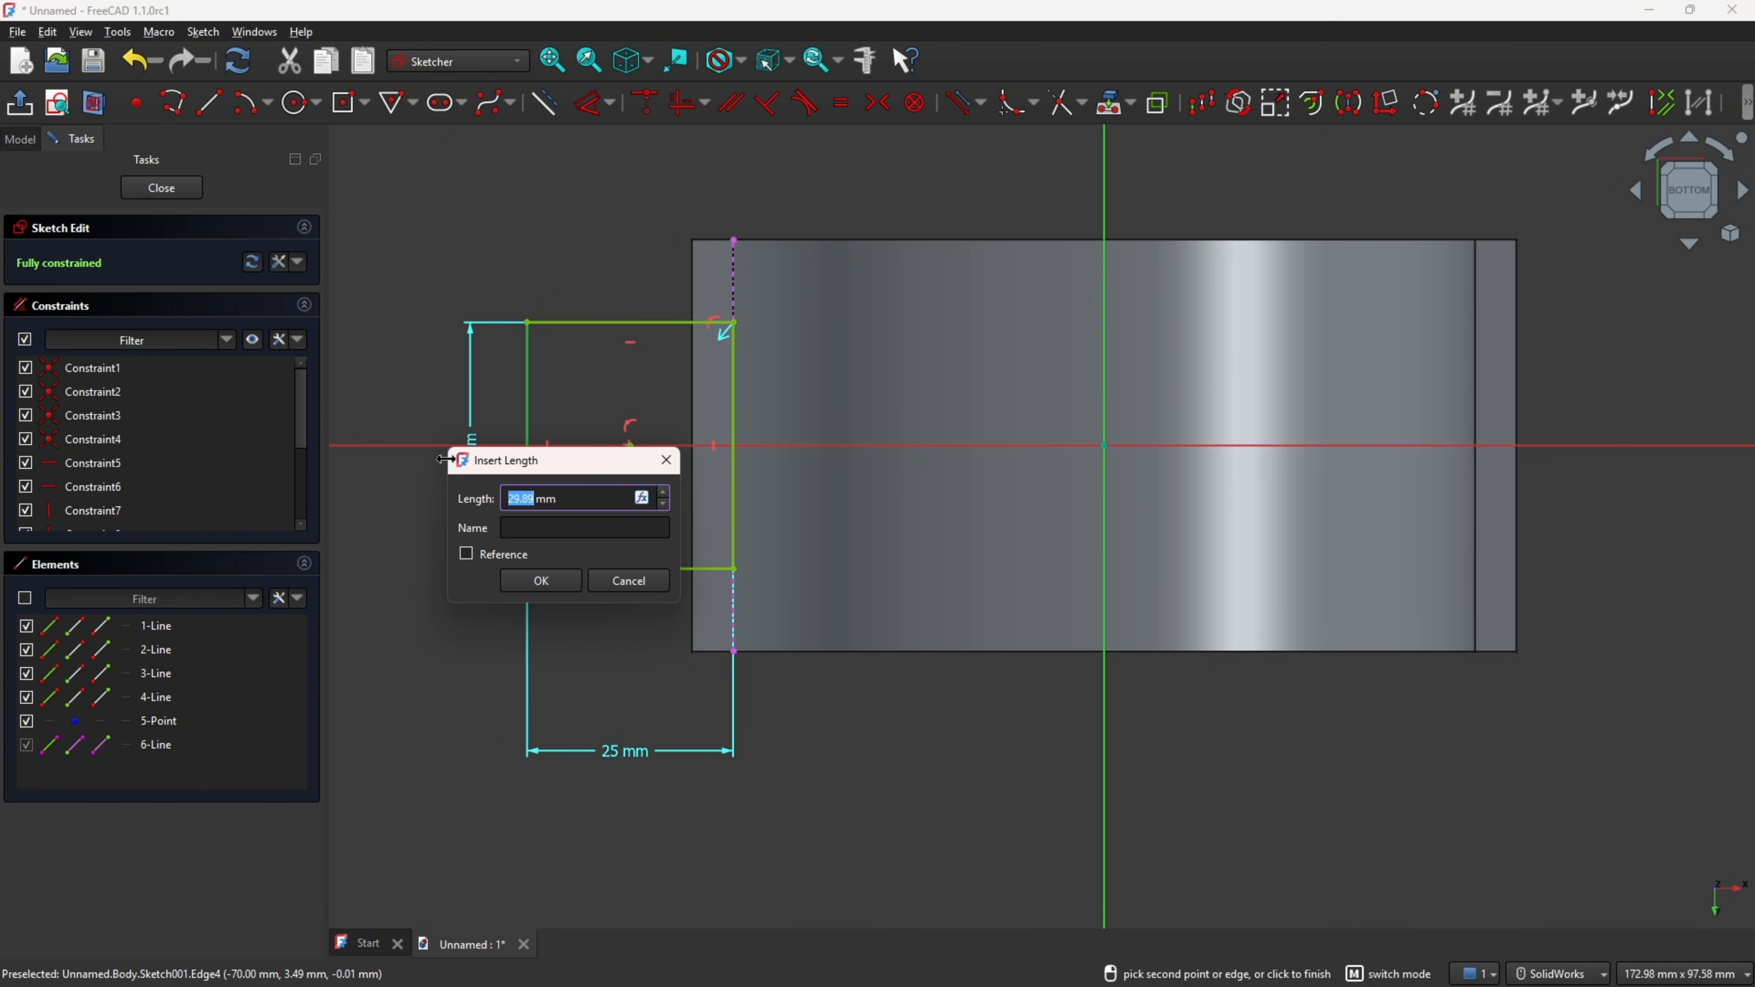
pyautogui.press('Return')
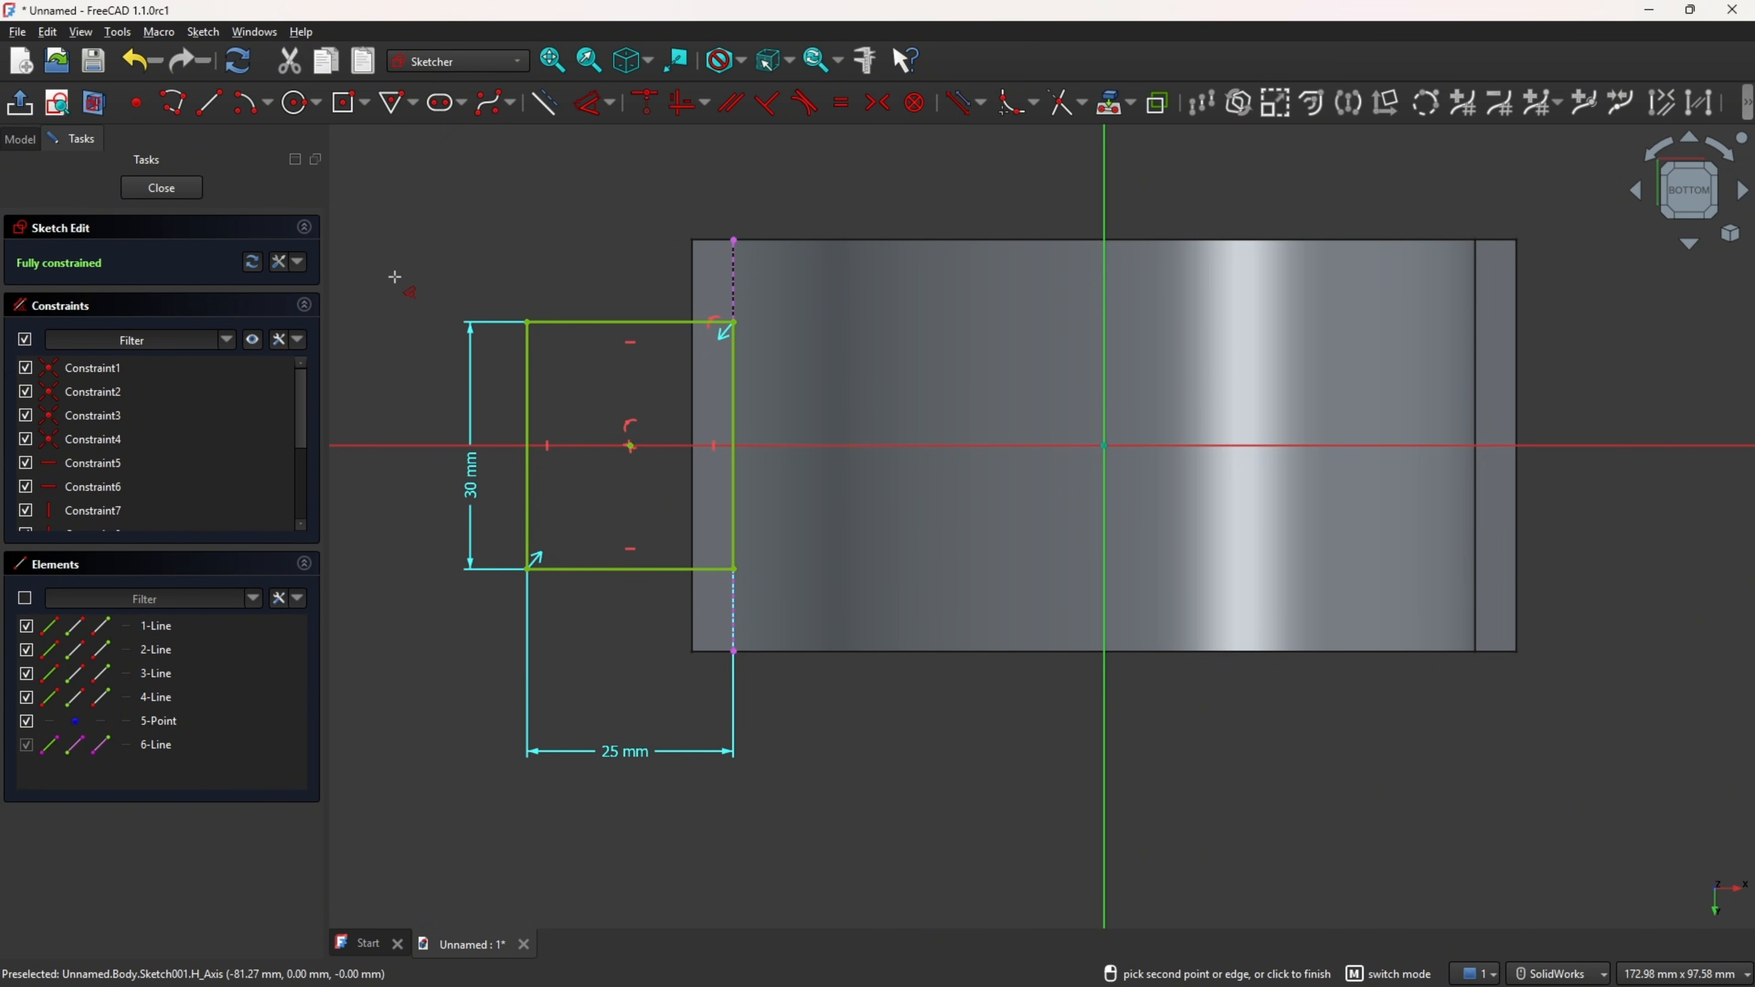
# - Draw two small circles inside the tab rectangle, one near its lower edge and one about 6 mm in diameter near its upper edge
pyautogui.click(295, 107)
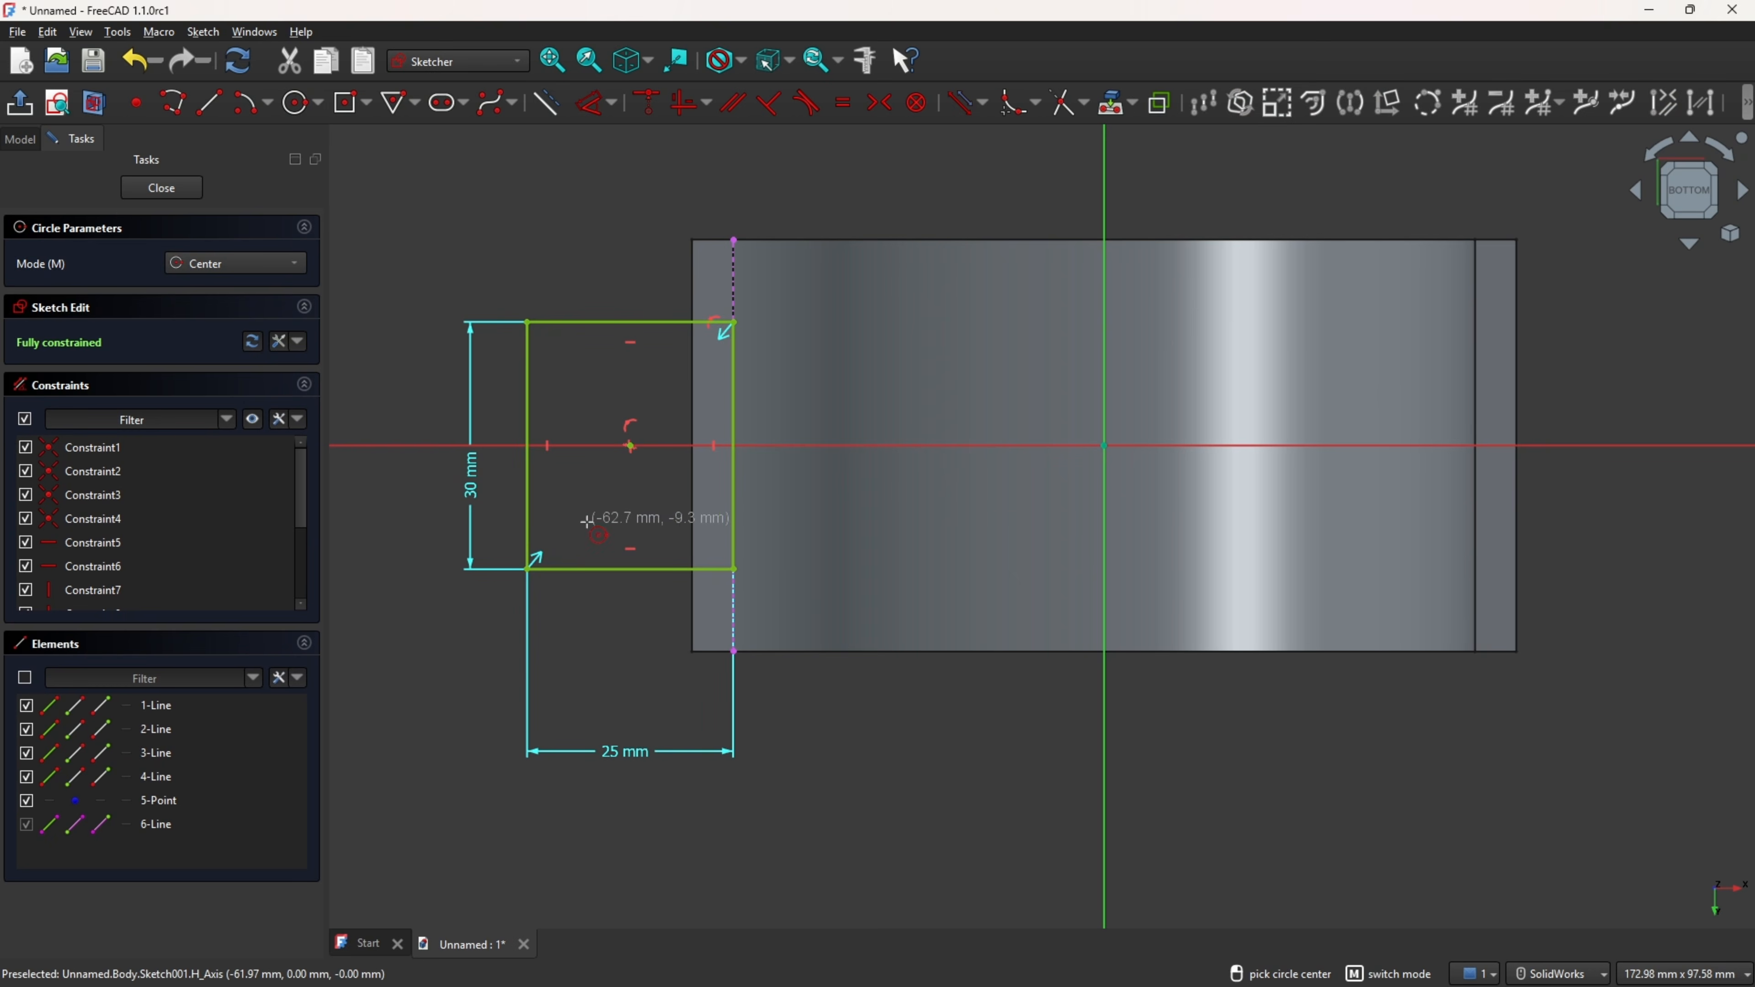
pyautogui.click(598, 534)
pyautogui.click(583, 553)
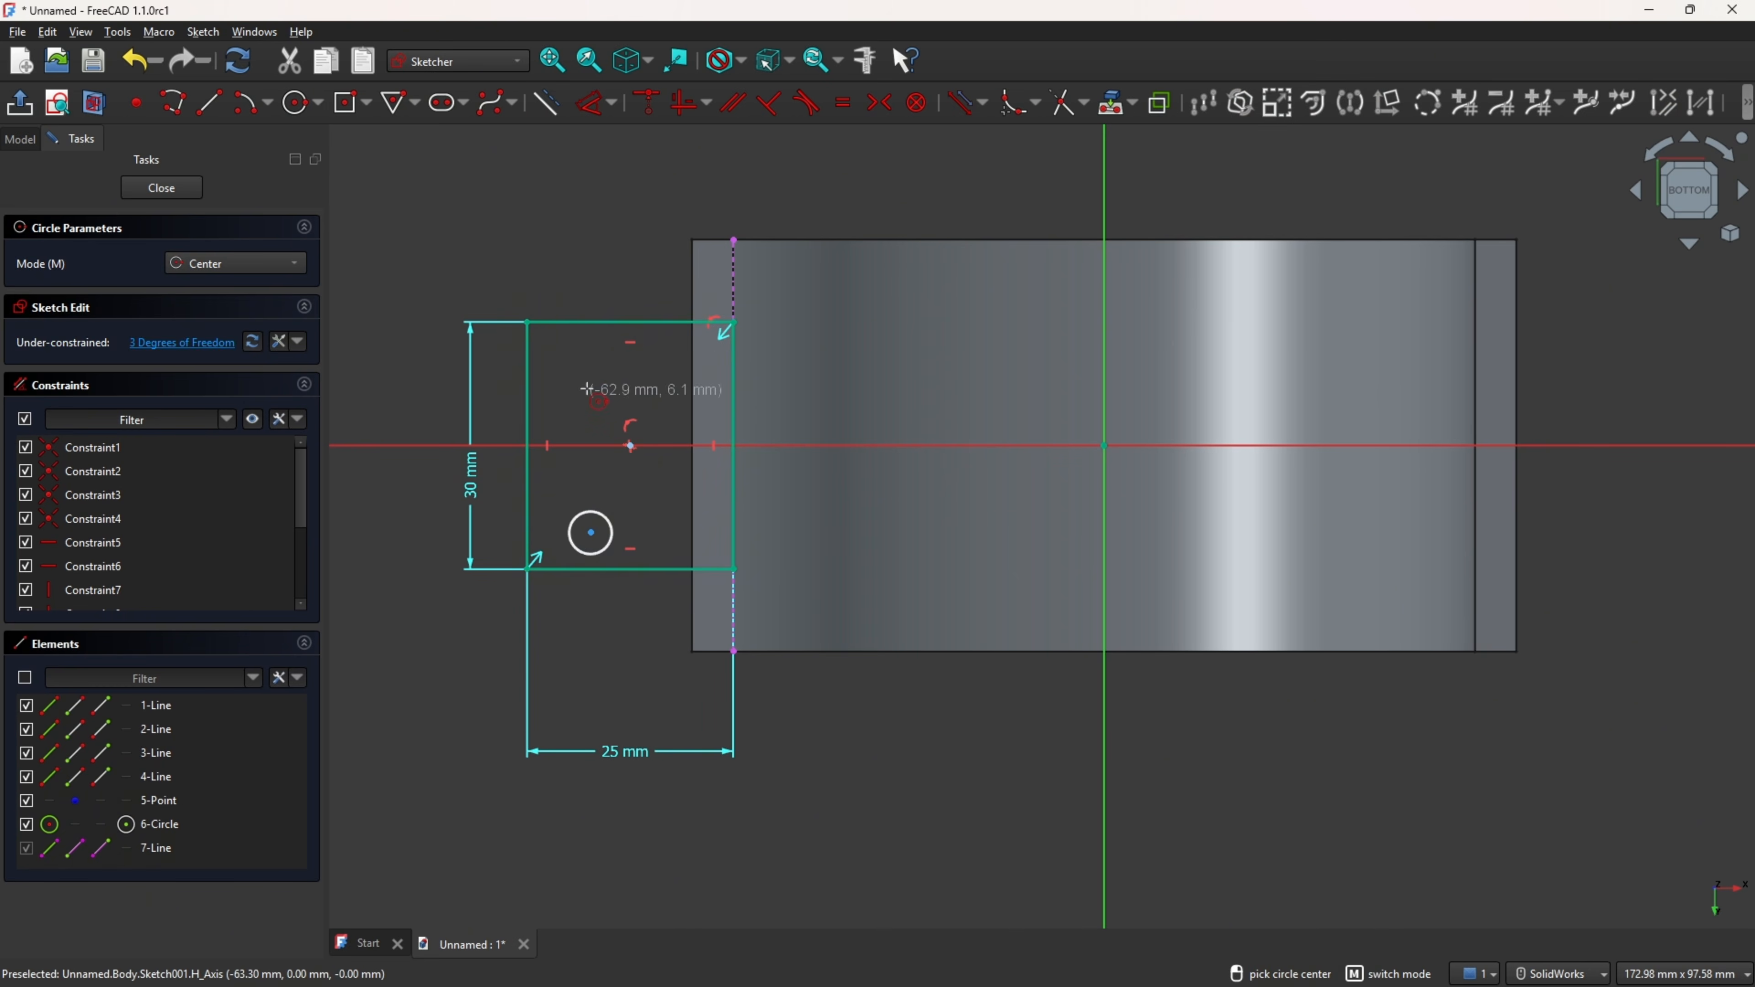
pyautogui.click(591, 359)
pyautogui.click(596, 386)
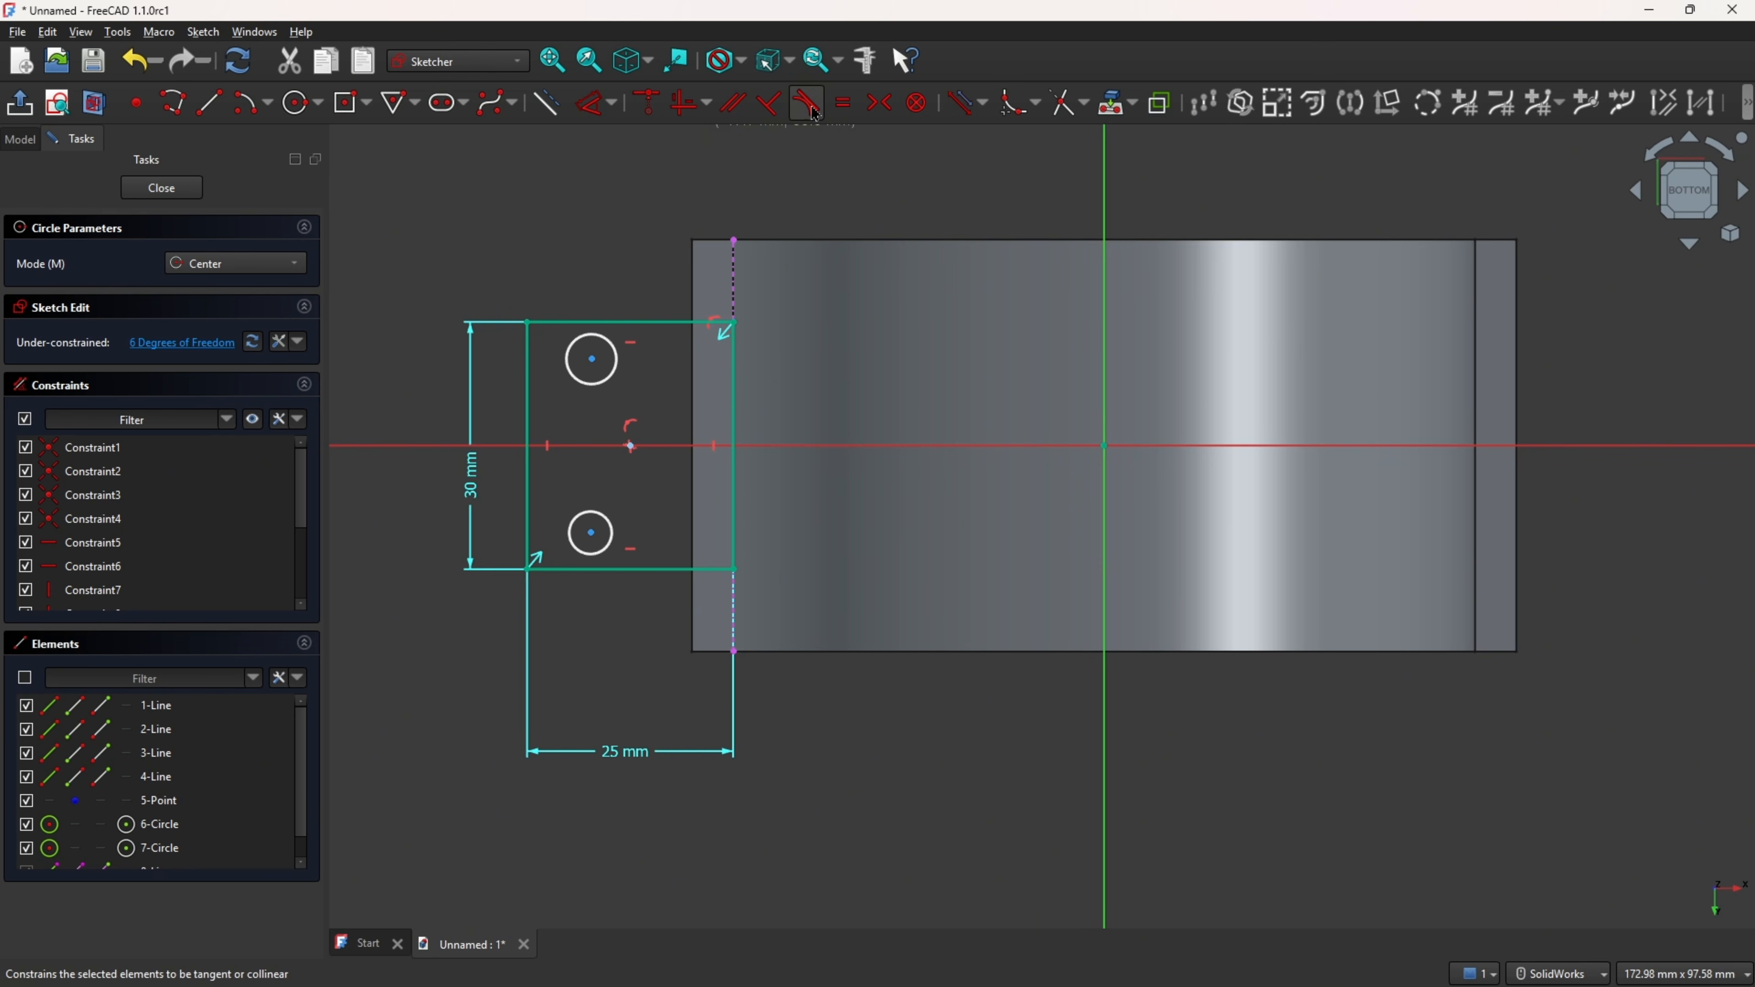
# - Make the two hole circles equal and set the upper one's diameter to 5 mm
pyautogui.click(842, 103)
pyautogui.click(617, 359)
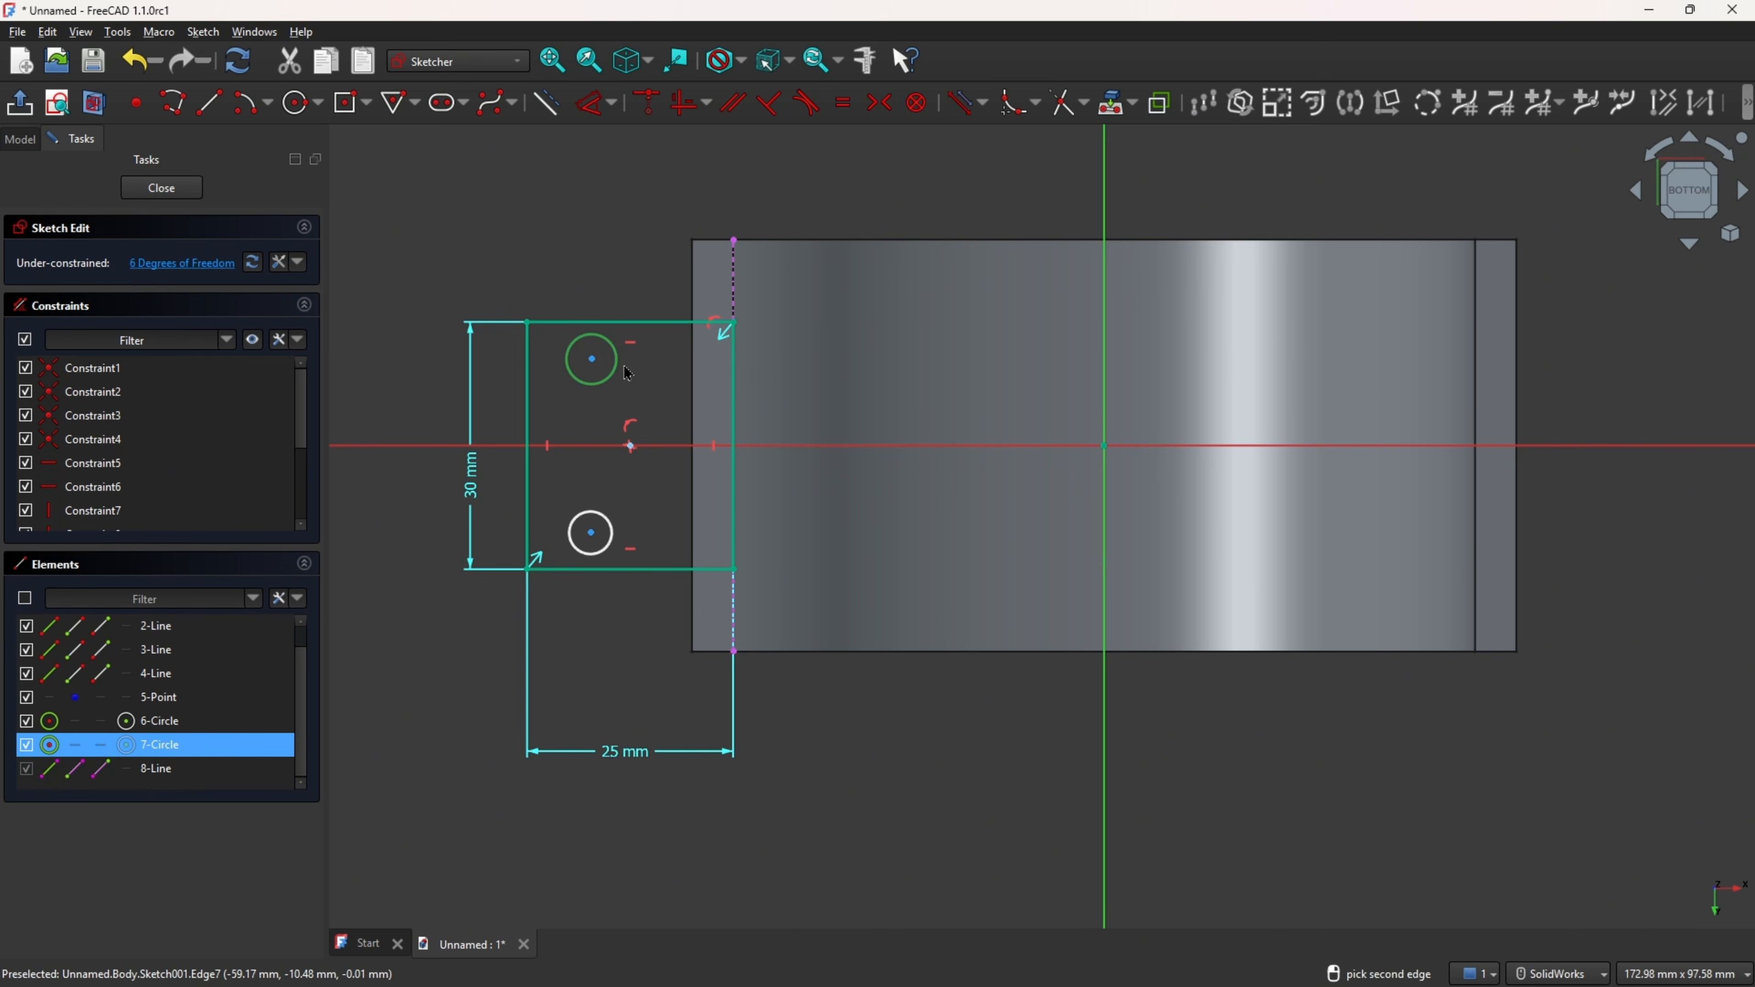
pyautogui.click(613, 524)
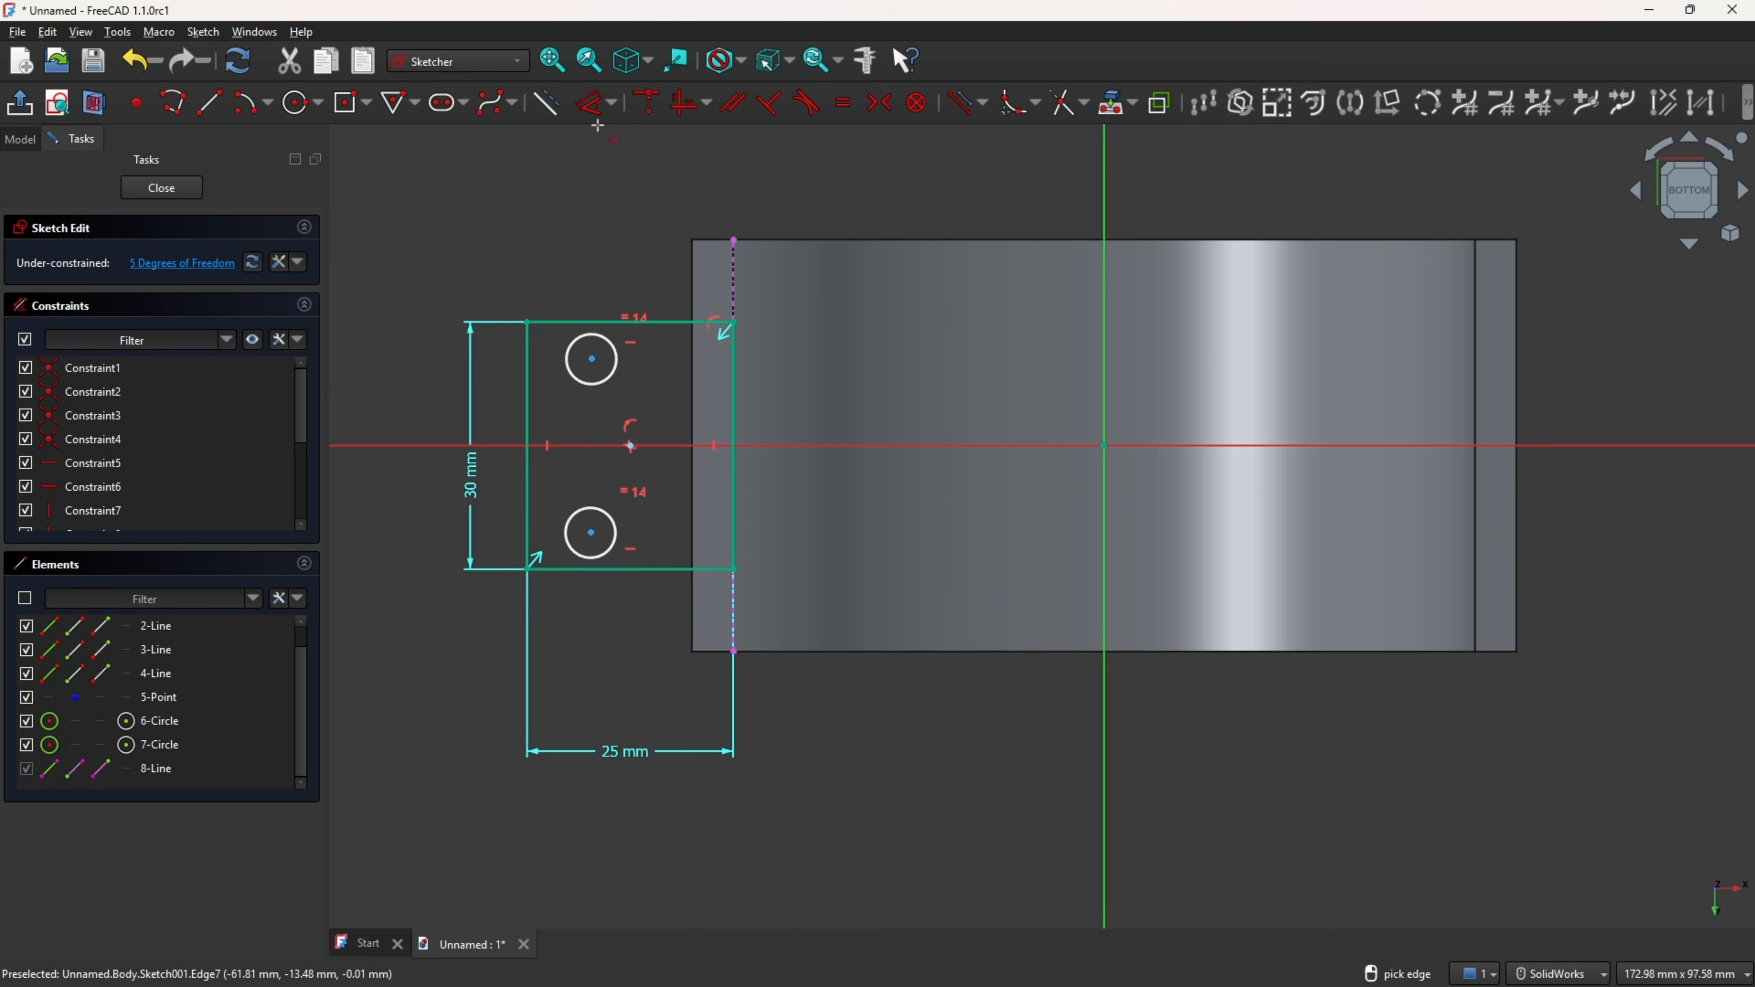
pyautogui.click(596, 104)
pyautogui.click(574, 341)
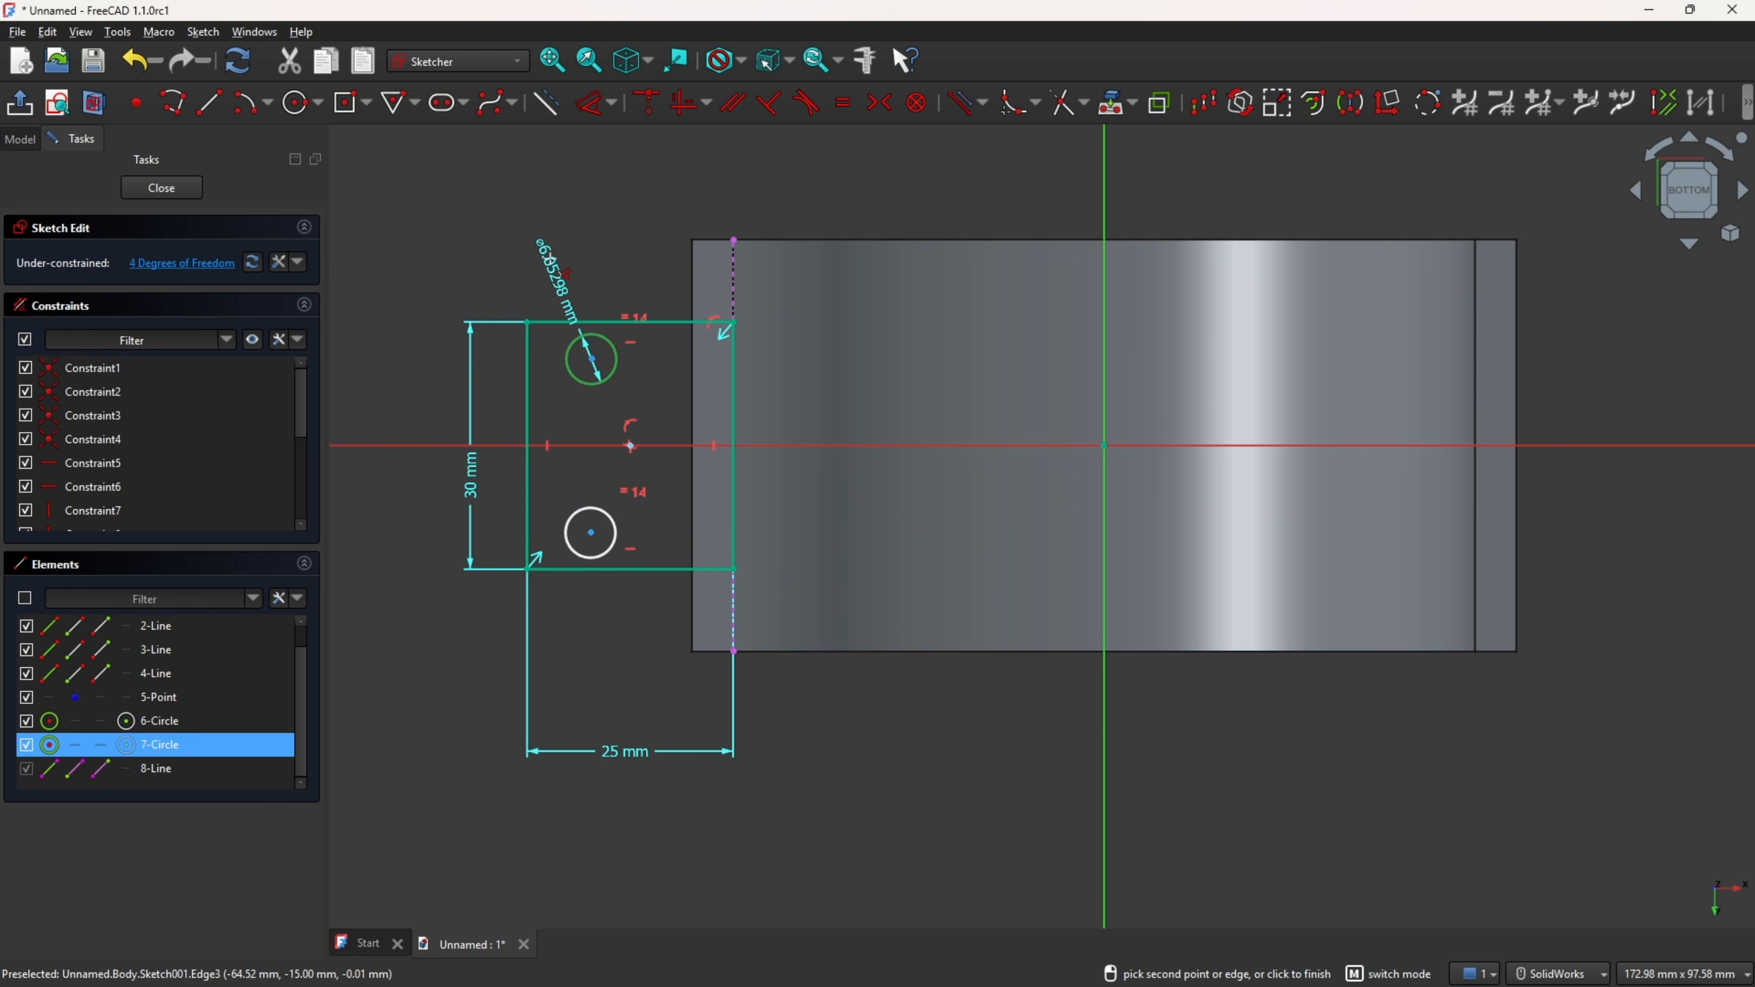
pyautogui.click(515, 221)
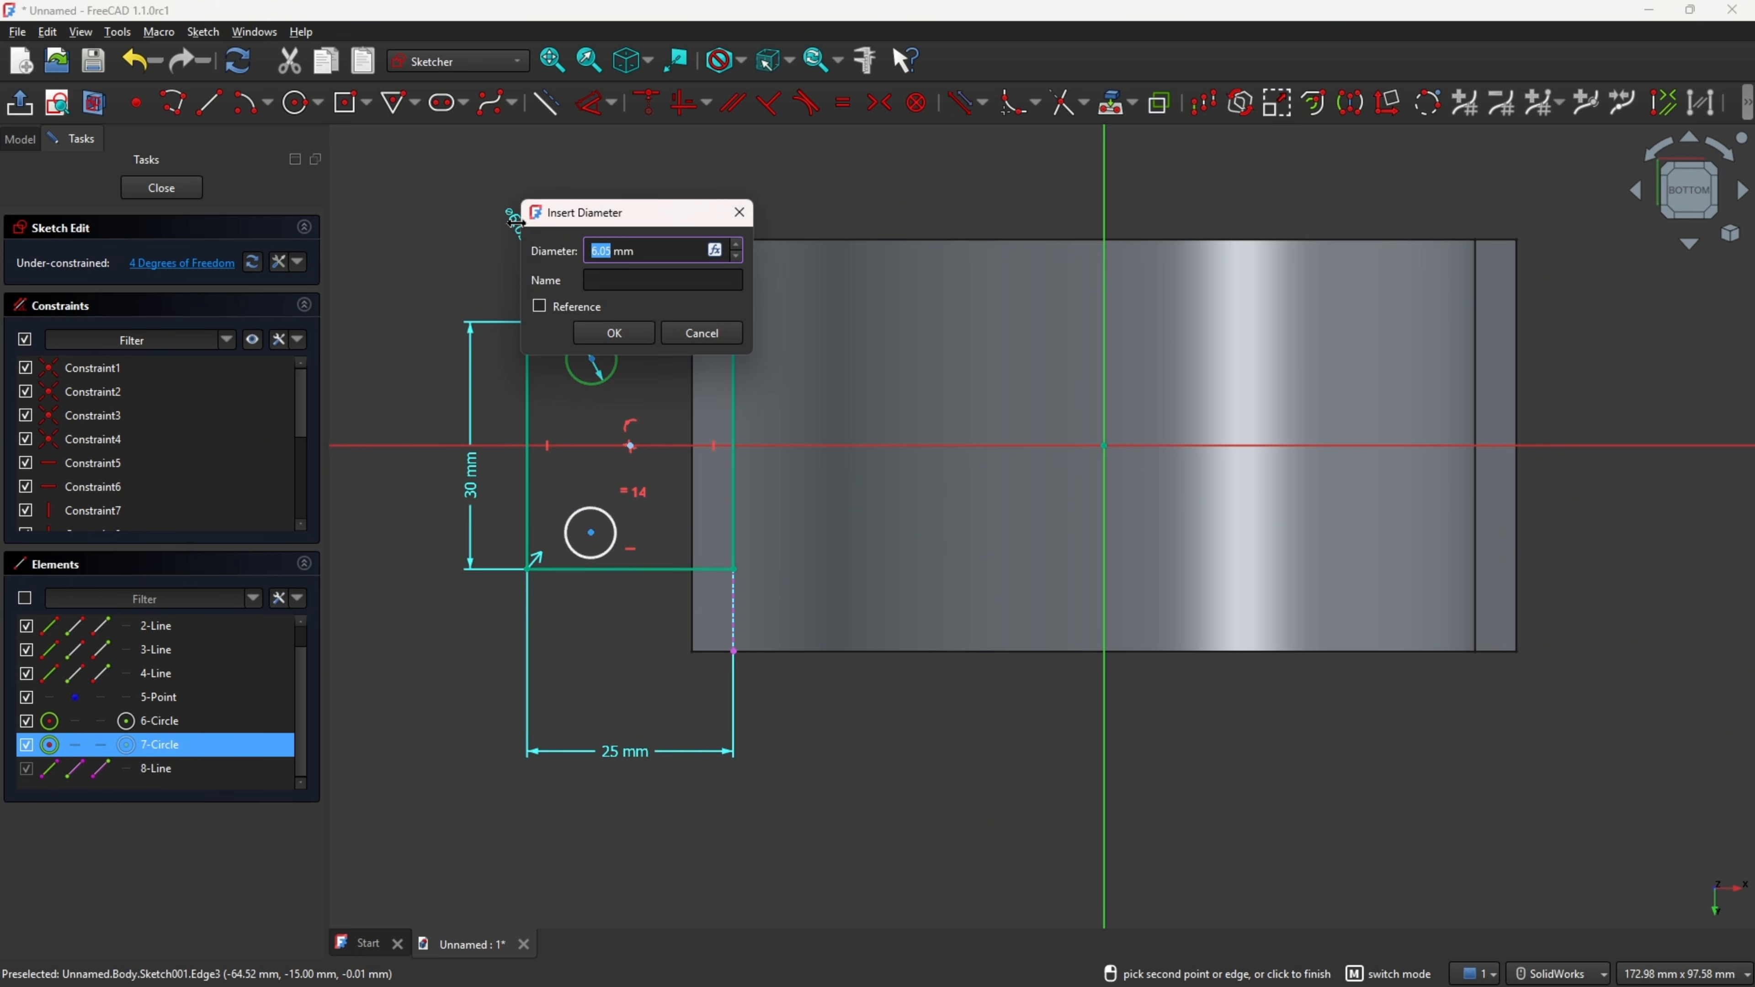
pyautogui.write('5')
pyautogui.press('Return')
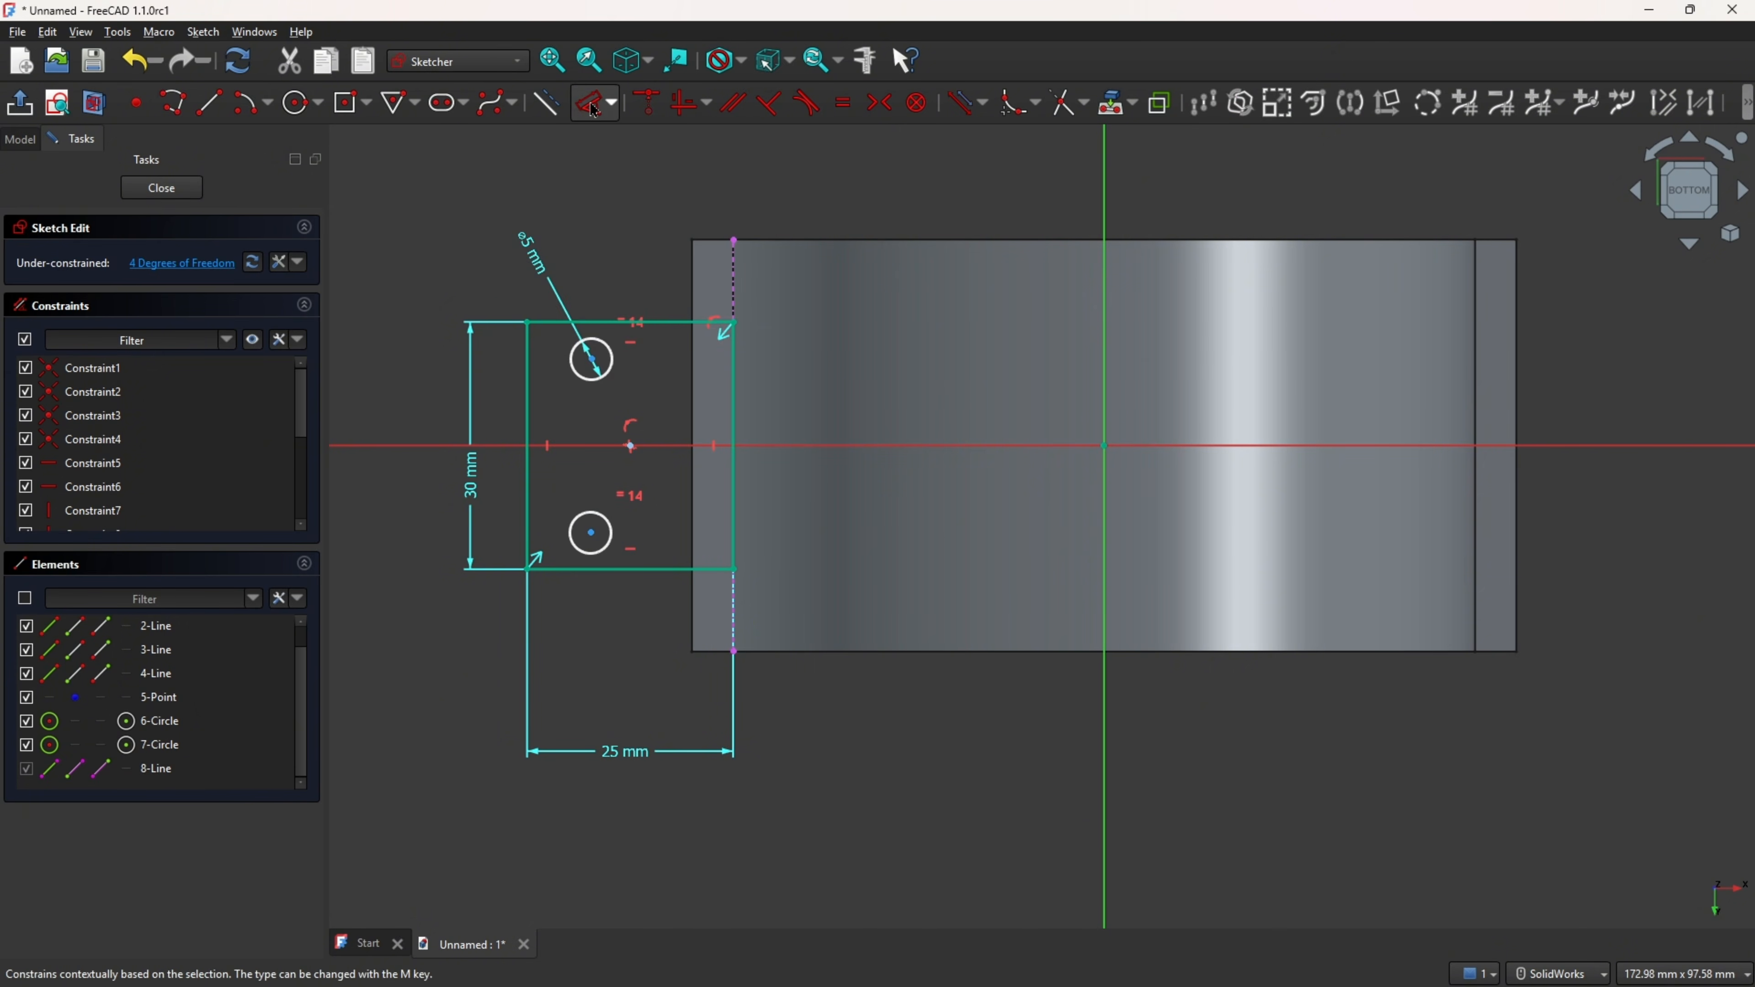
# - Place the lower hole's centre 5 mm from the rectangle's lower edge and 10 mm from its outer vertical edge
pyautogui.click(591, 532)
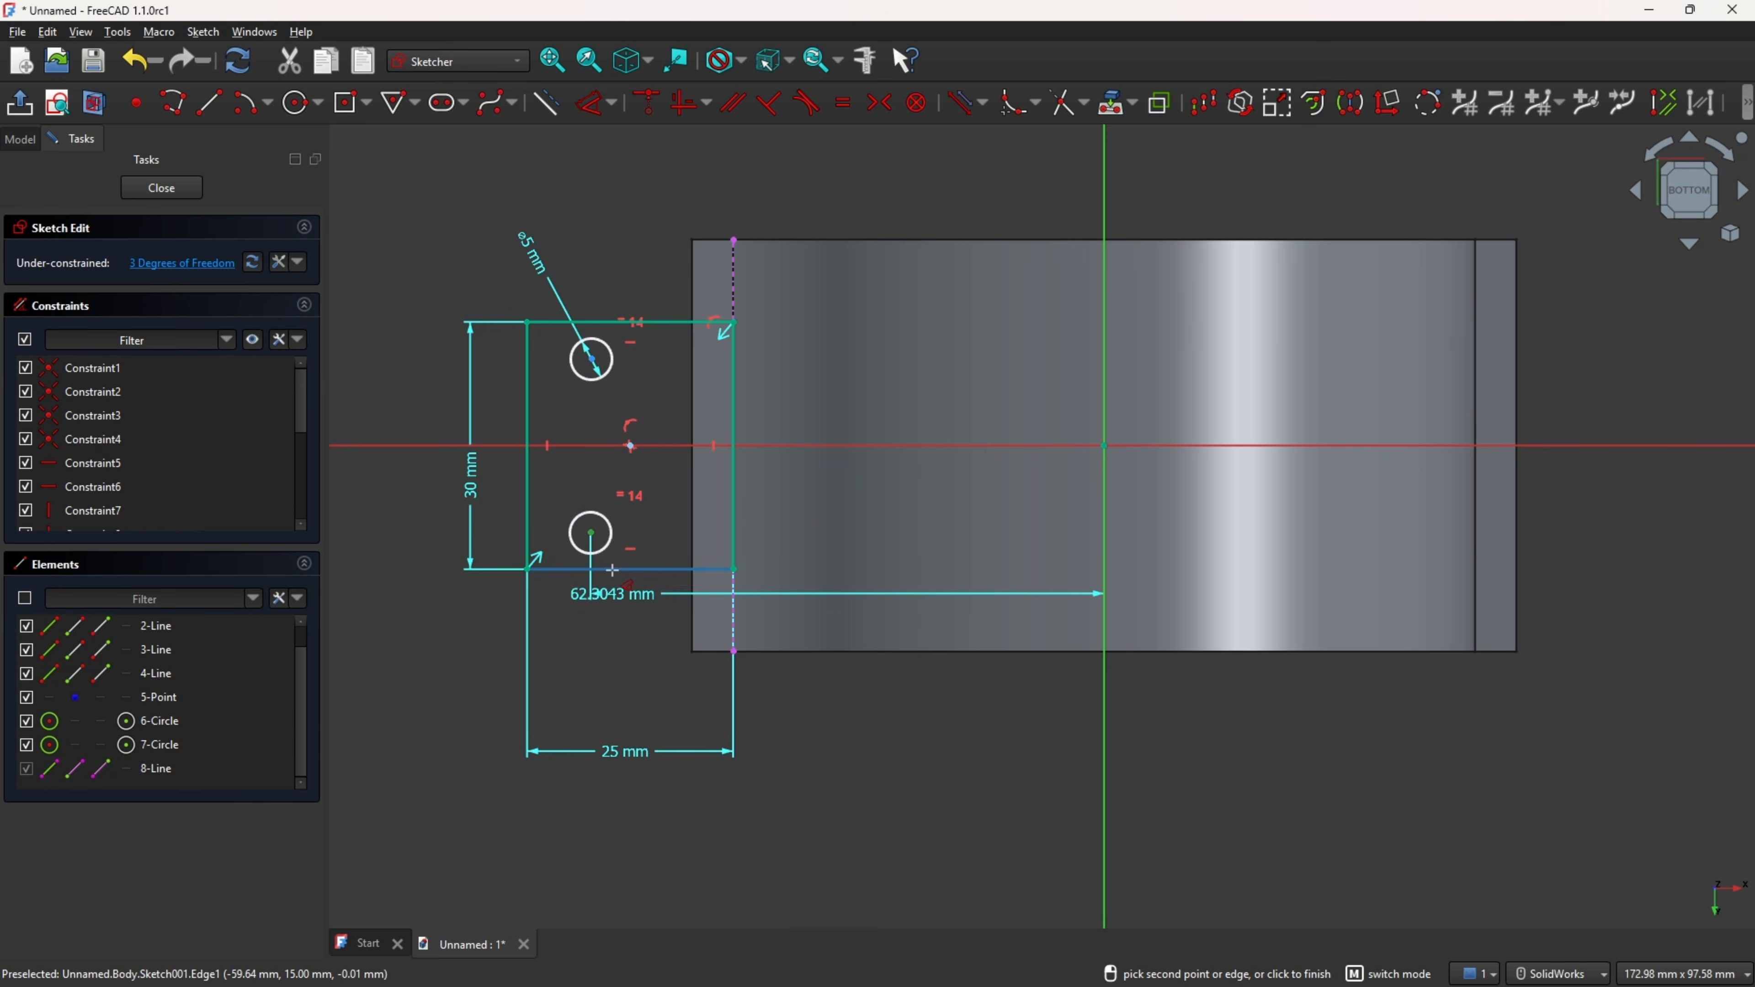
pyautogui.click(475, 639)
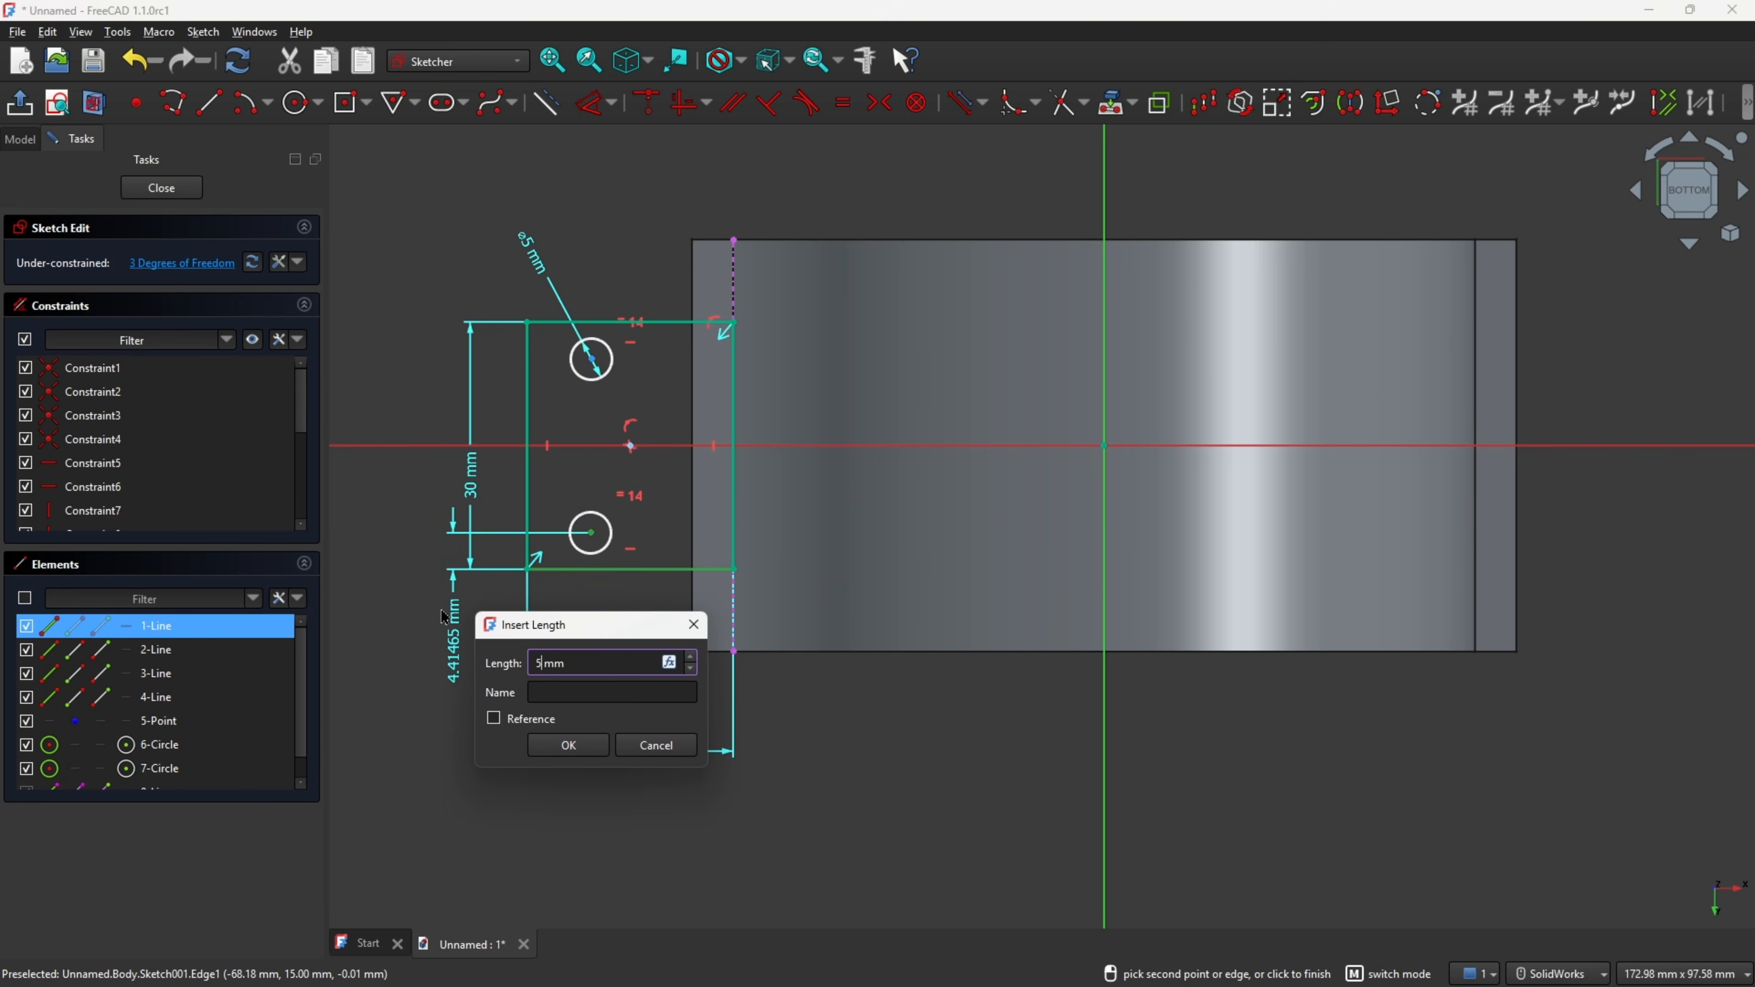
pyautogui.press('Return')
pyautogui.click(591, 528)
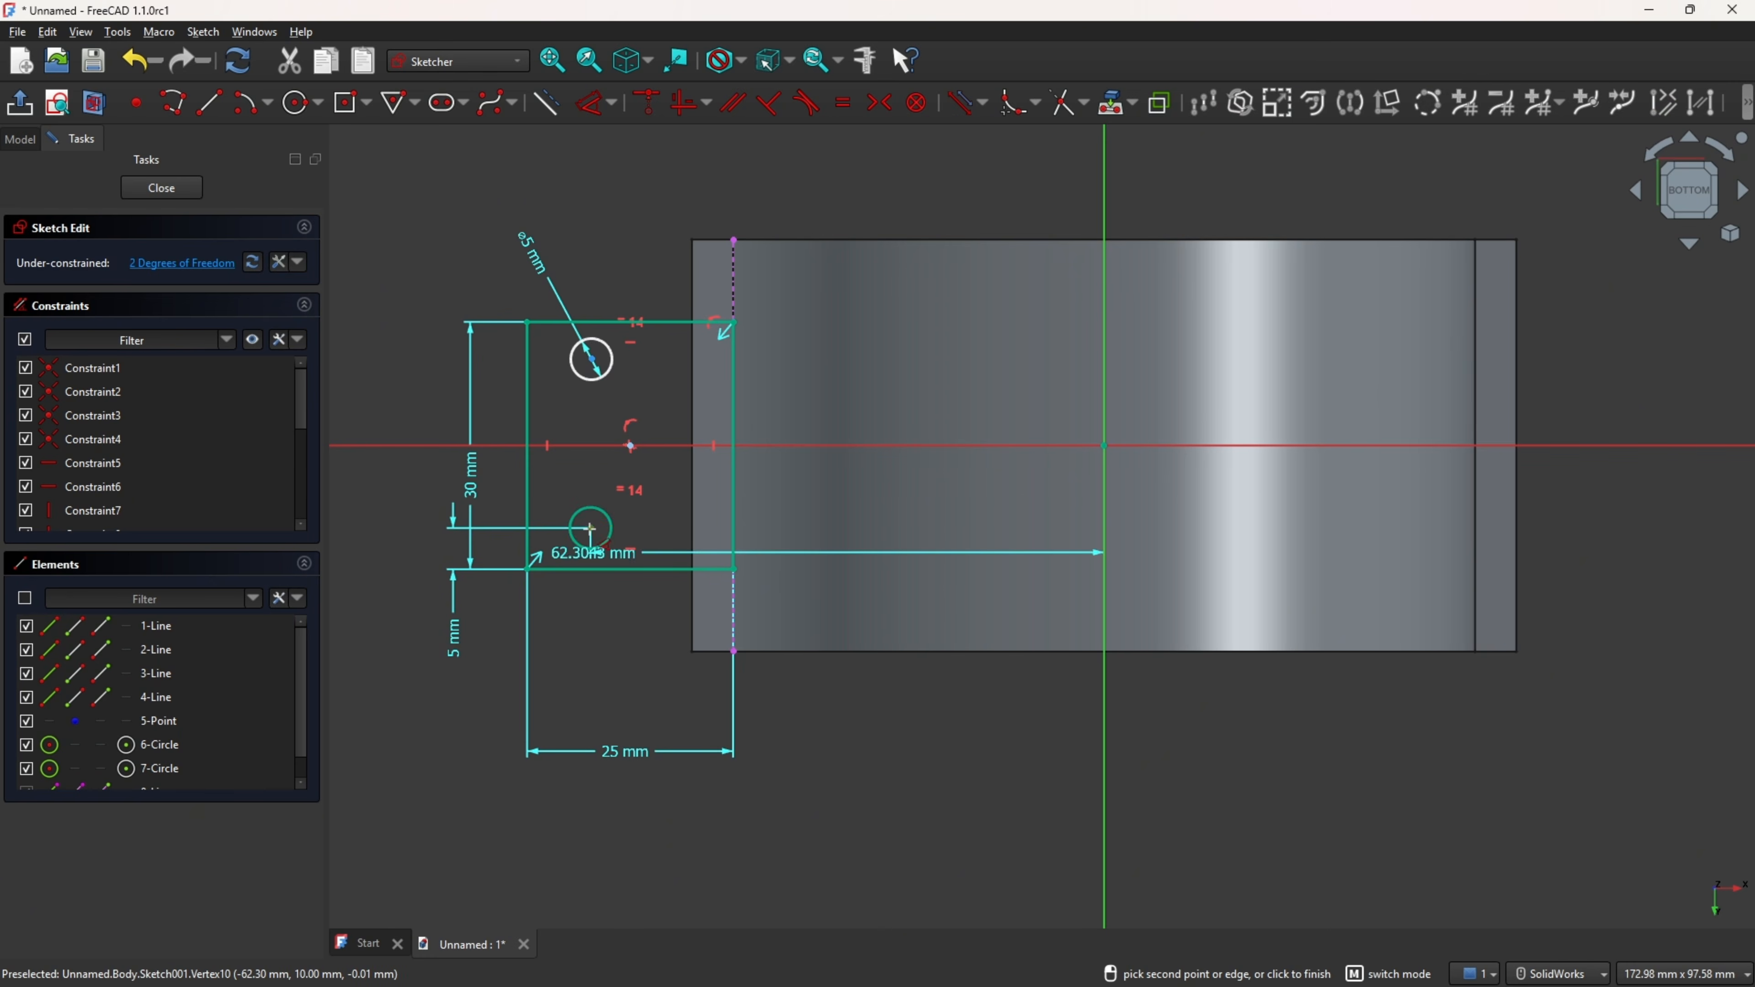
pyautogui.click(525, 495)
pyautogui.click(591, 648)
pyautogui.write('1')
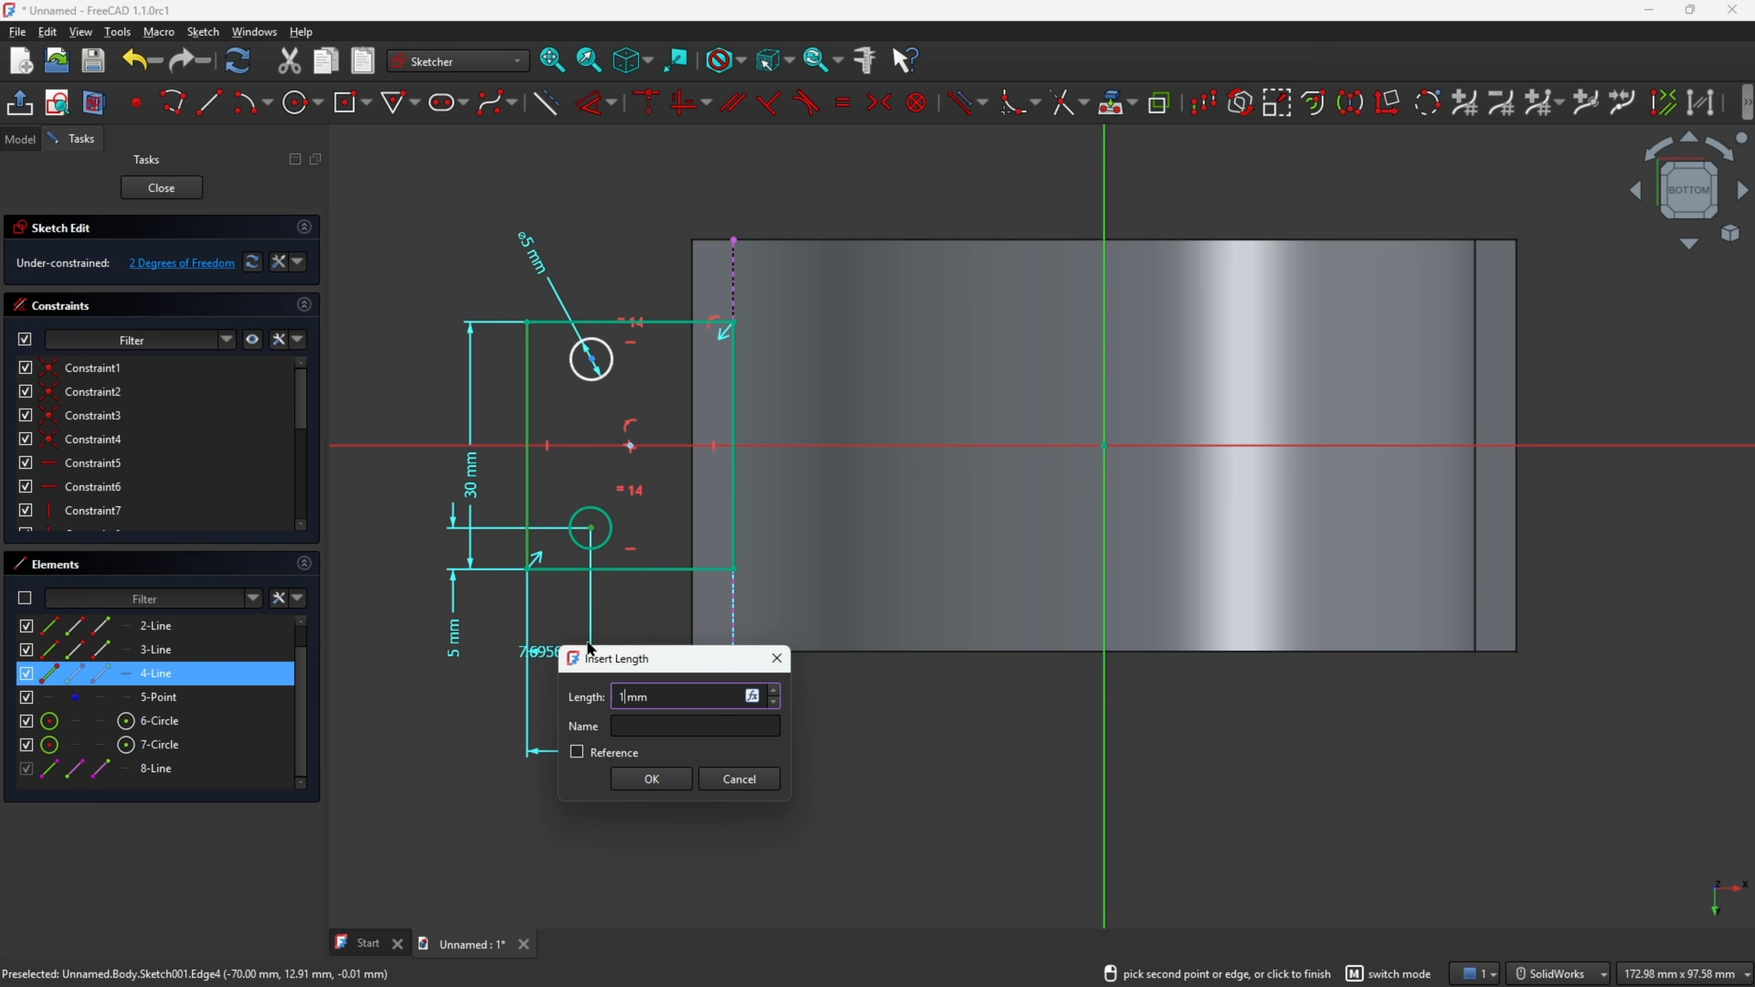
pyautogui.write('0')
pyautogui.press('Return')
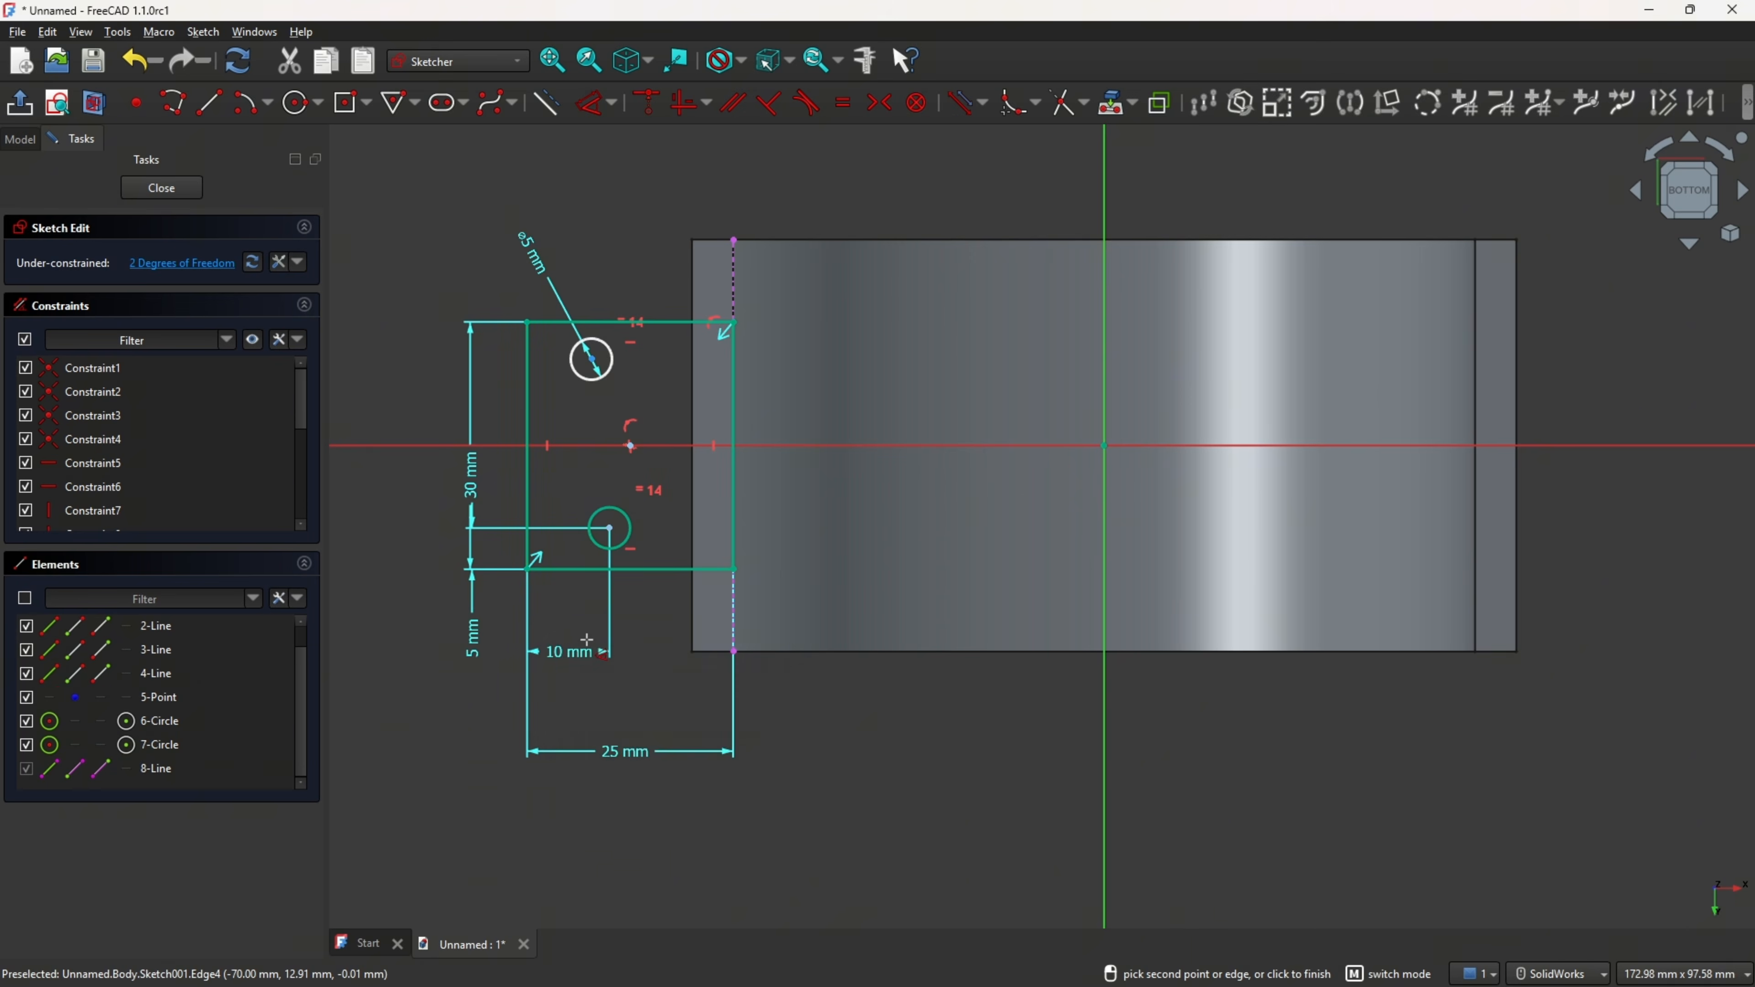
# - Move the 30 mm height dimension farther out from the tab and shift the lower hole's 5 mm dimension beside it so they no longer overlap
pyautogui.rightClick(499, 596)
pyautogui.moveTo(471, 477); pyautogui.dragTo(376, 477)
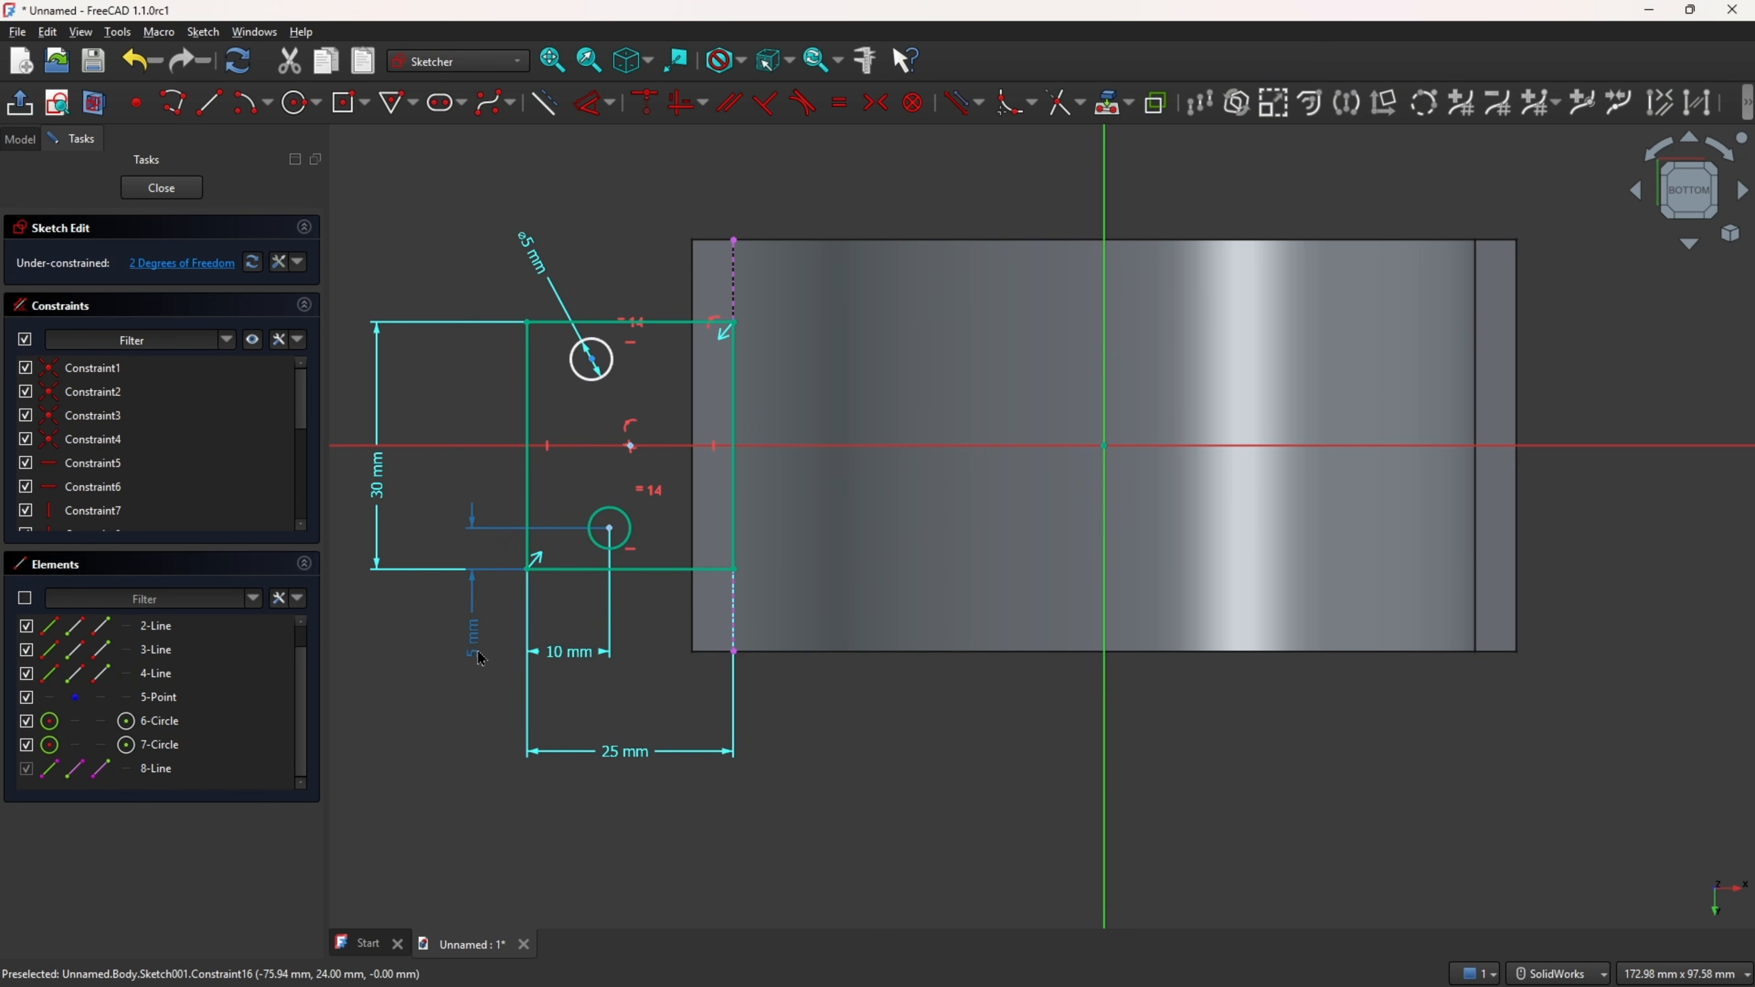
pyautogui.moveTo(482, 658); pyautogui.dragTo(485, 490)
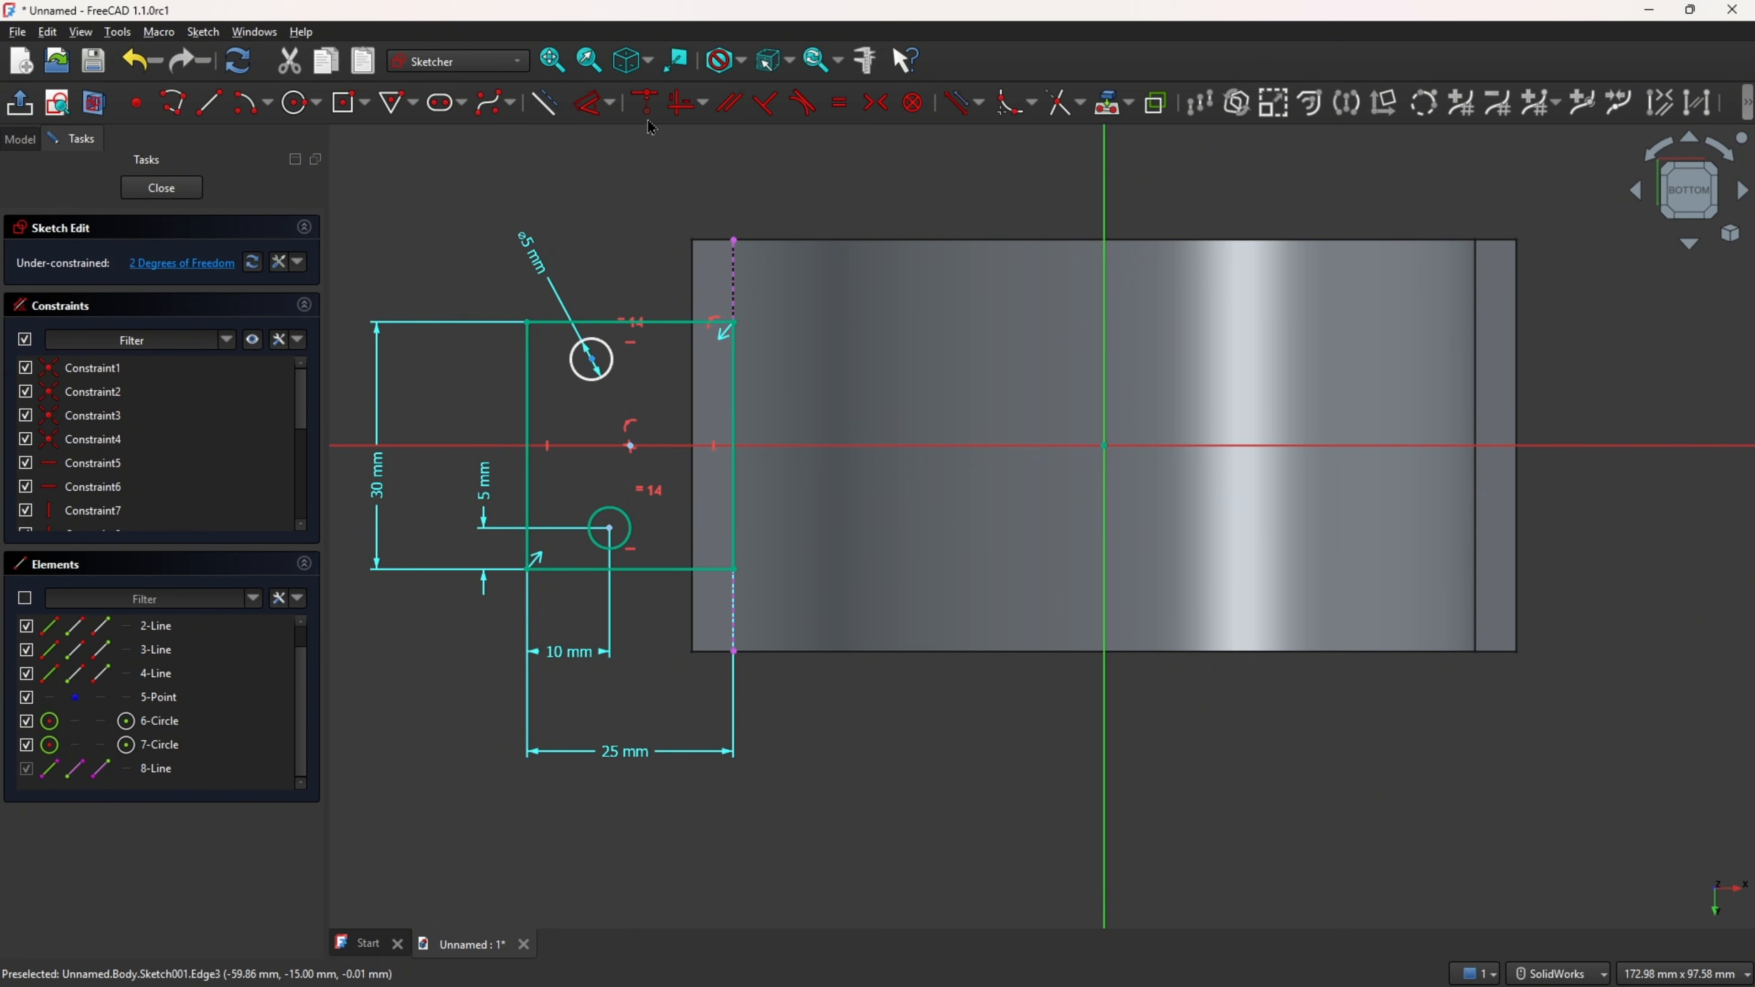
# - Dimension the upper hole's centre 5 mm from the rectangle's upper edge
pyautogui.click(596, 104)
pyautogui.click(599, 322)
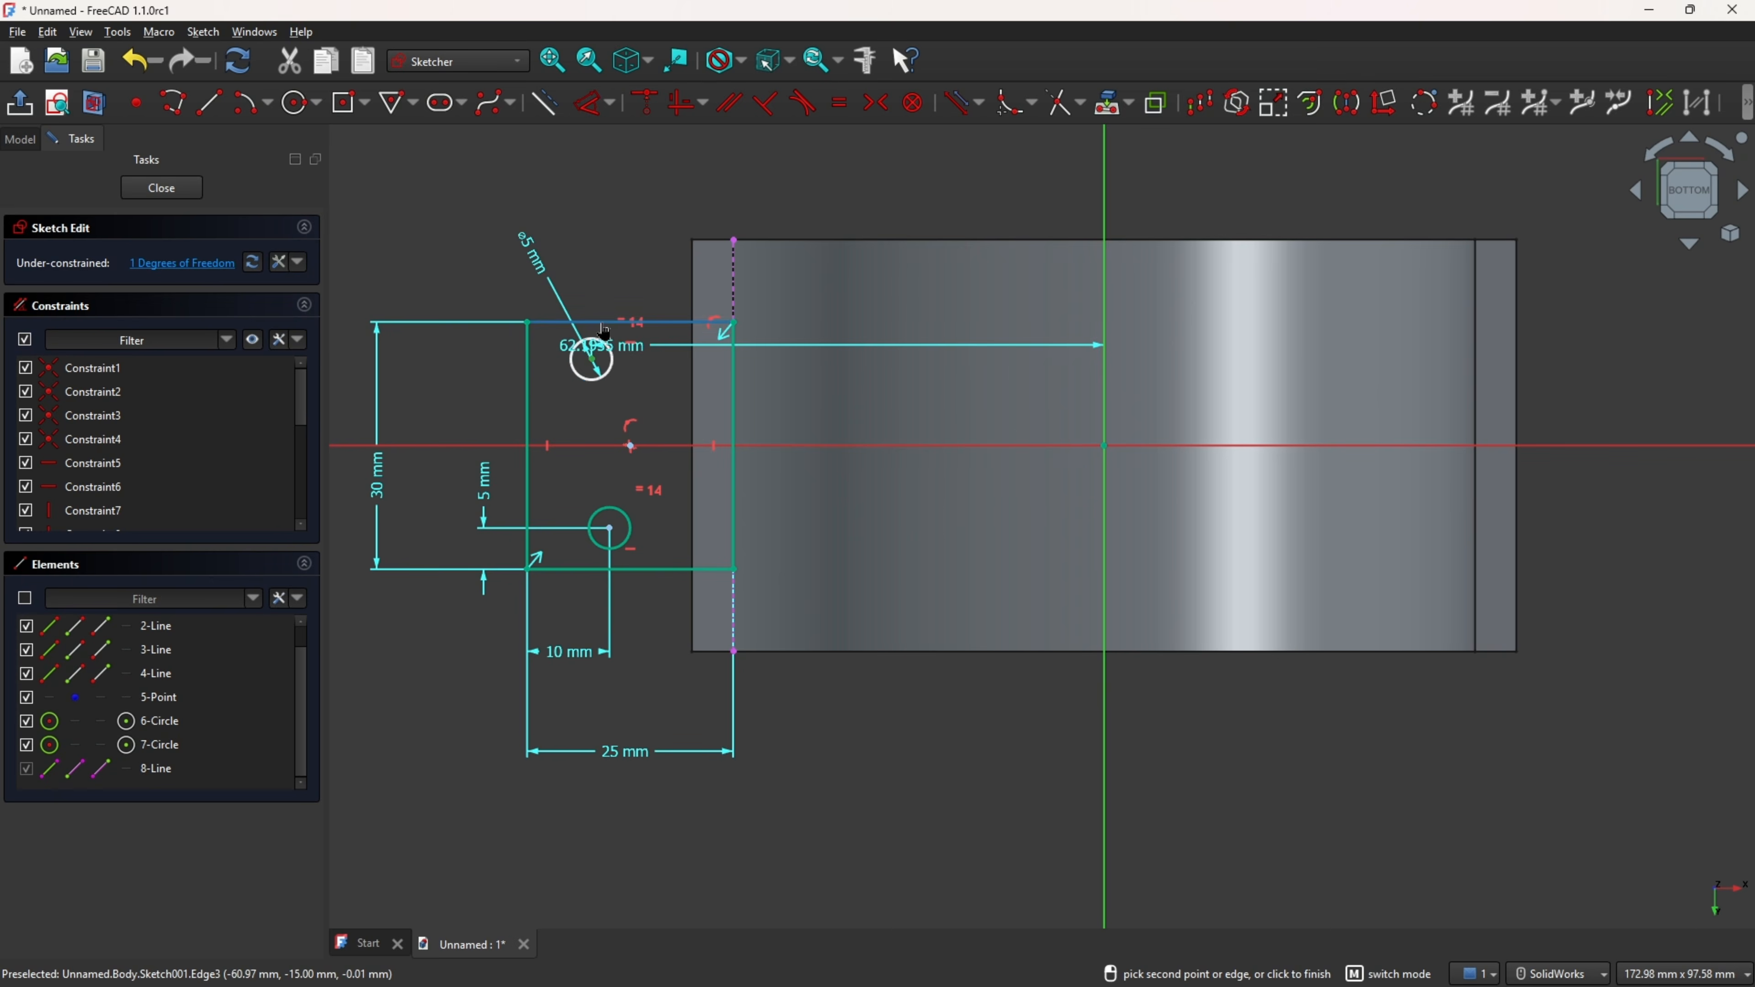
pyautogui.click(603, 330)
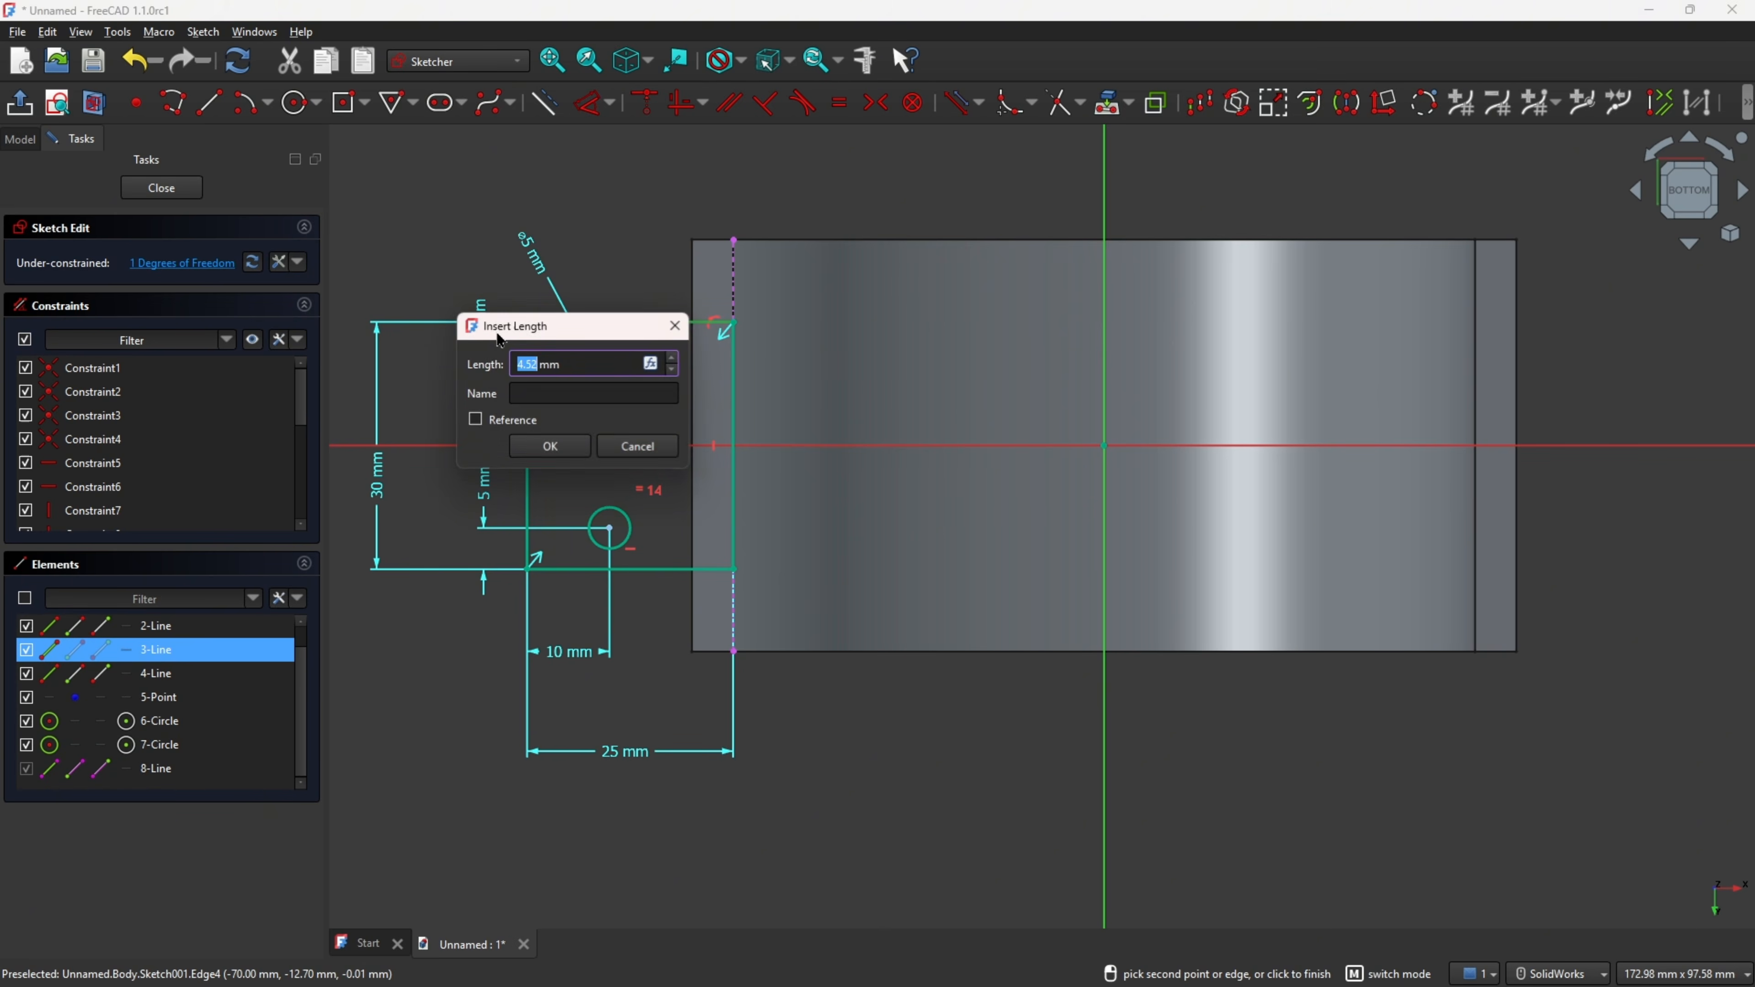
pyautogui.write('5')
pyautogui.press('Return')
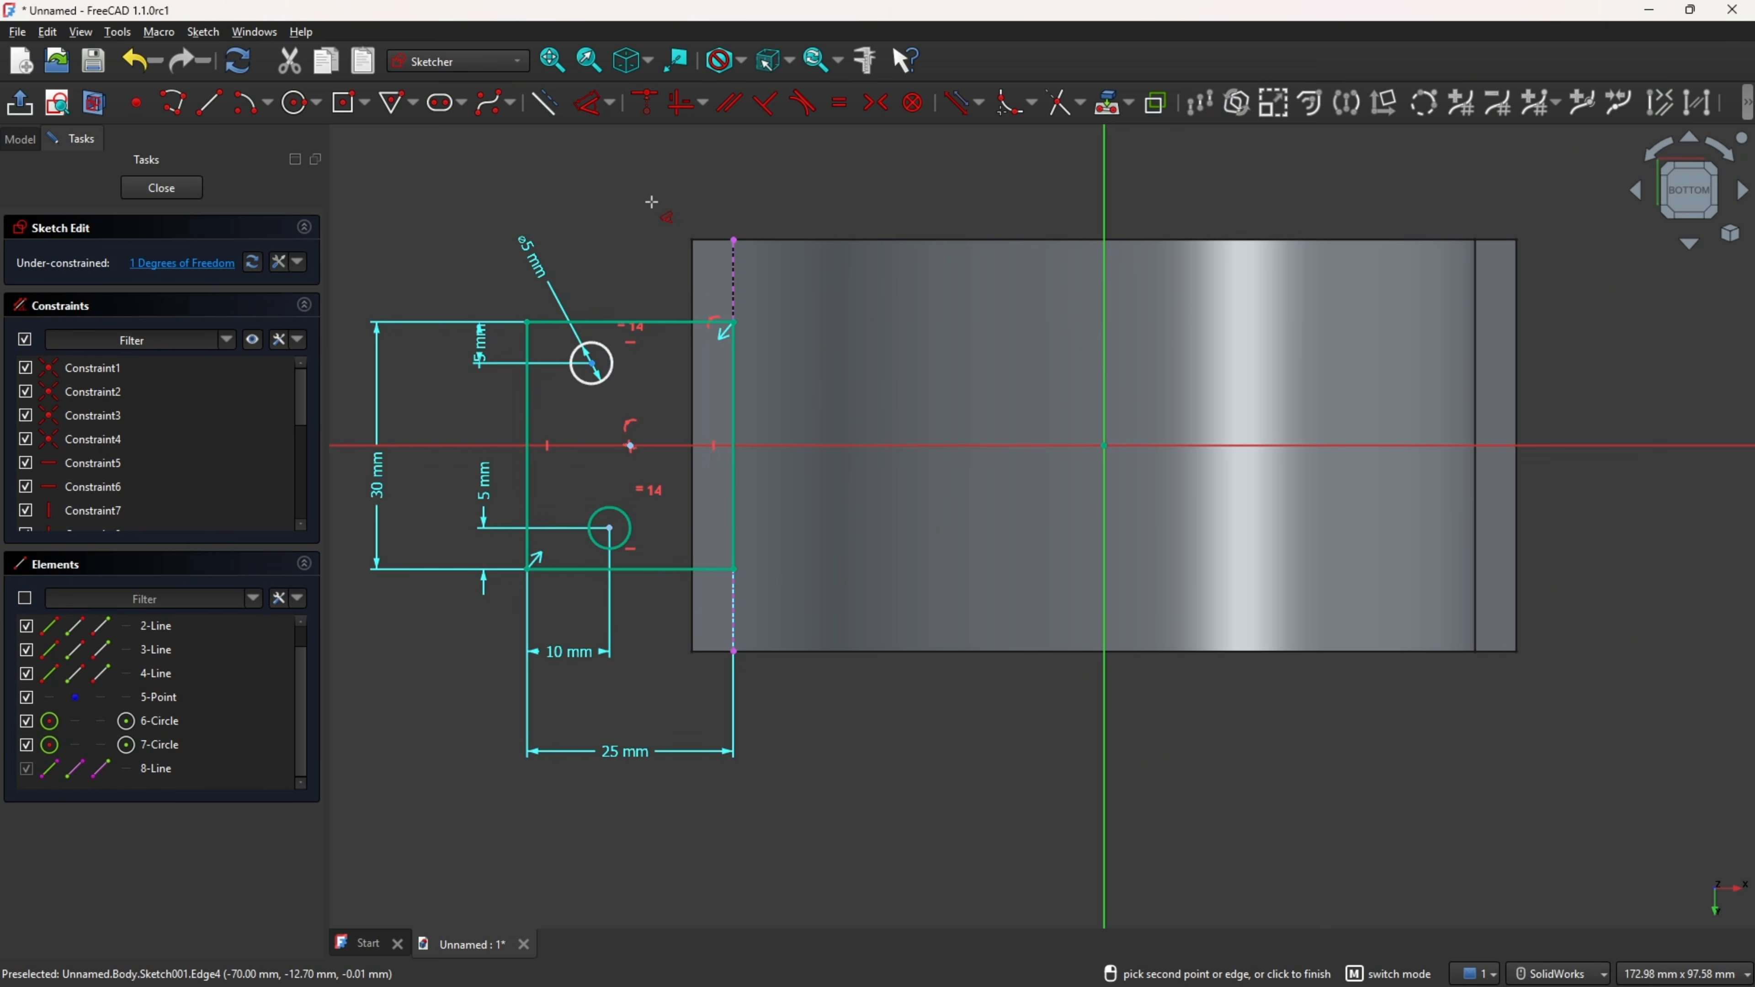
# - Constrain the centres of the upper and lower holes to be vertically aligned
pyautogui.click(684, 114)
pyautogui.click(591, 362)
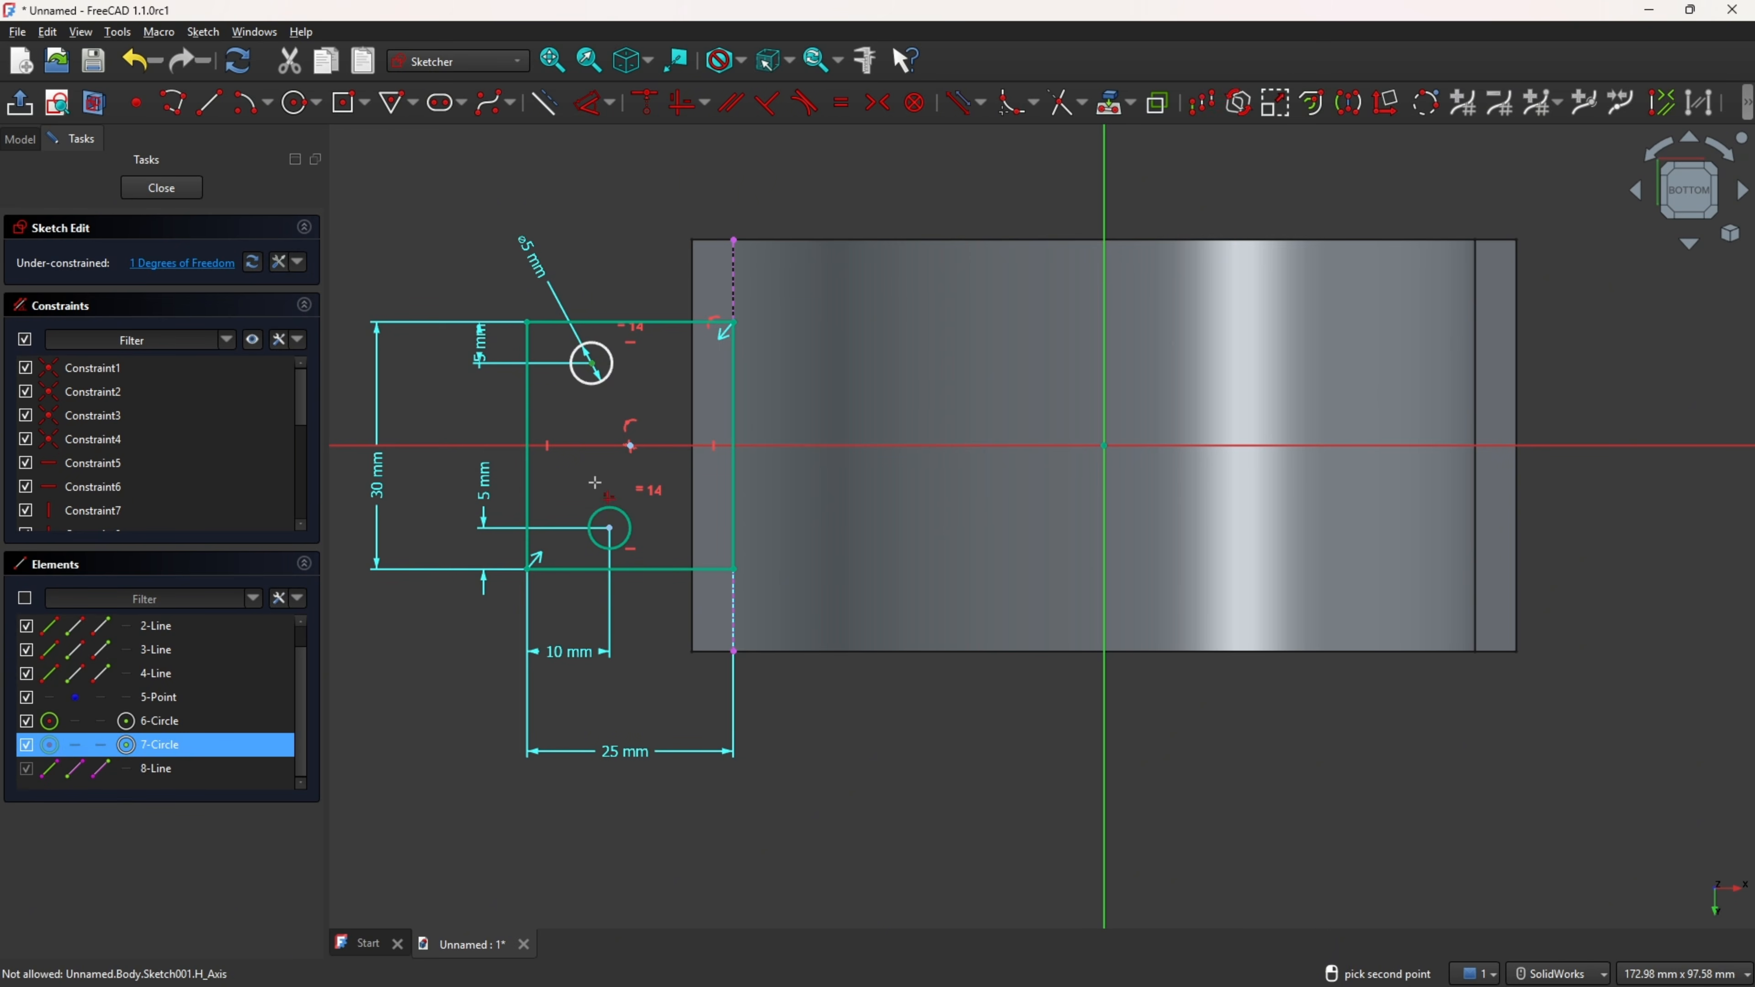
pyautogui.click(609, 527)
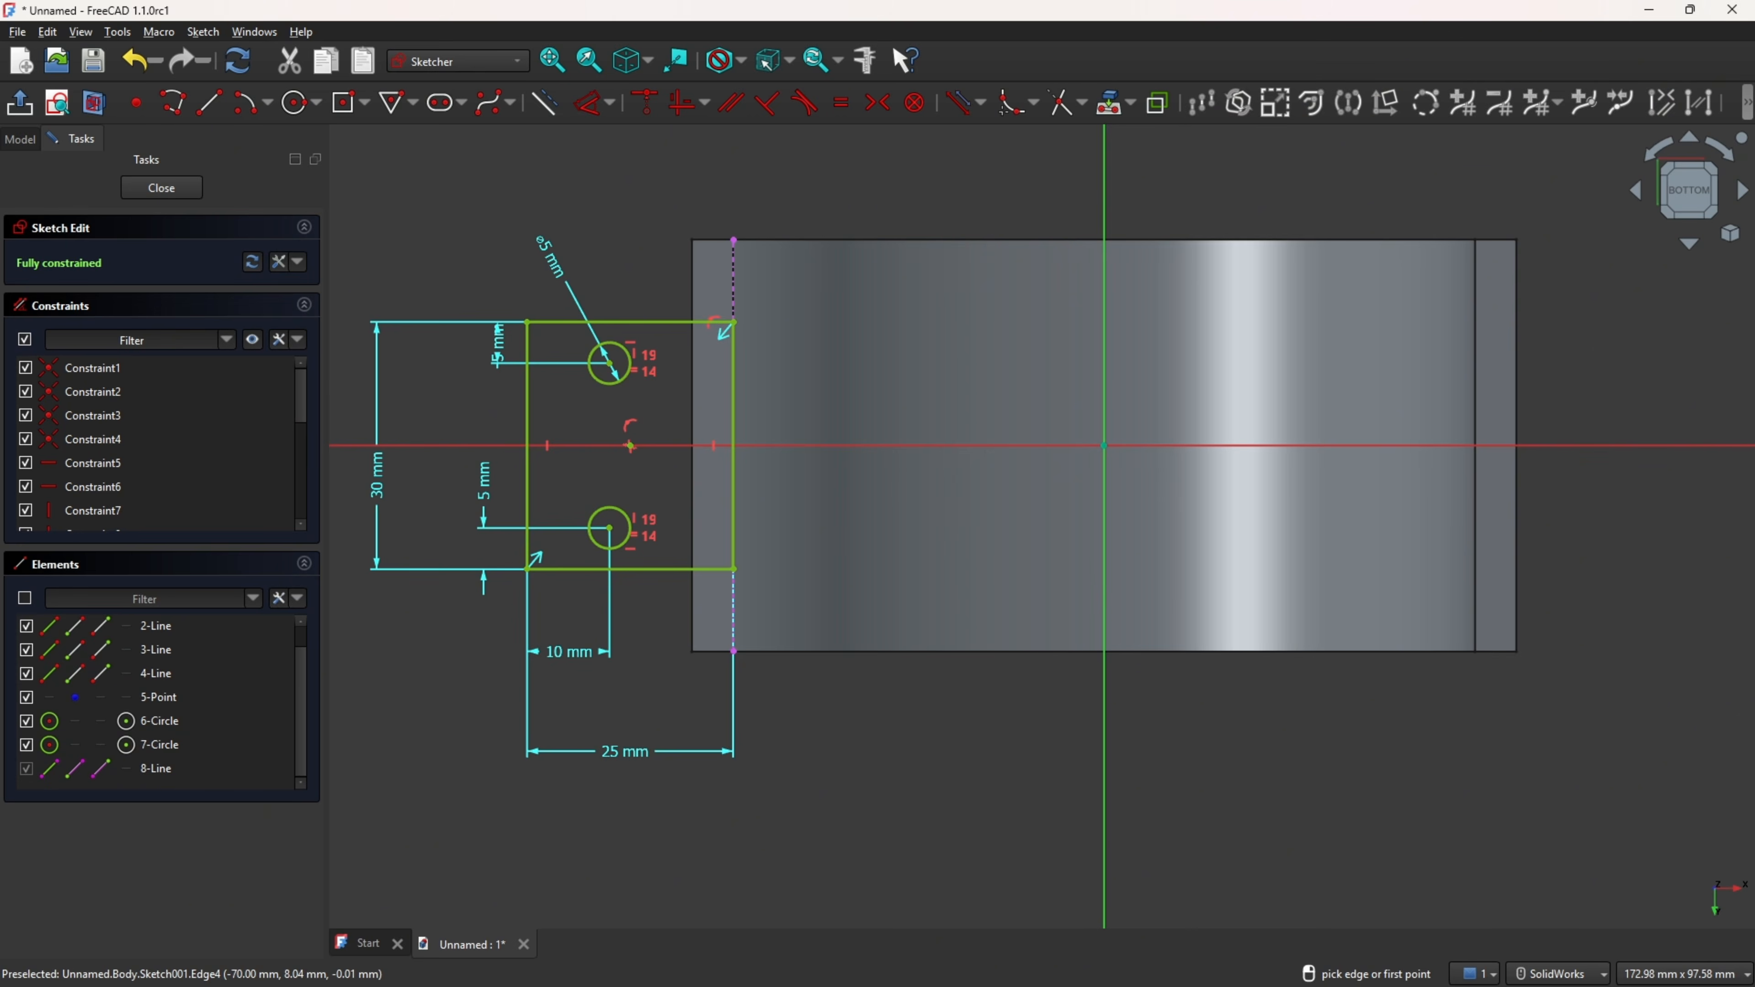
# - Check the R5 corners in the drawing and fillet the tab rectangle's two outer corners, preserving the original corner points
pyautogui.hotkey('alt', 'Tab')
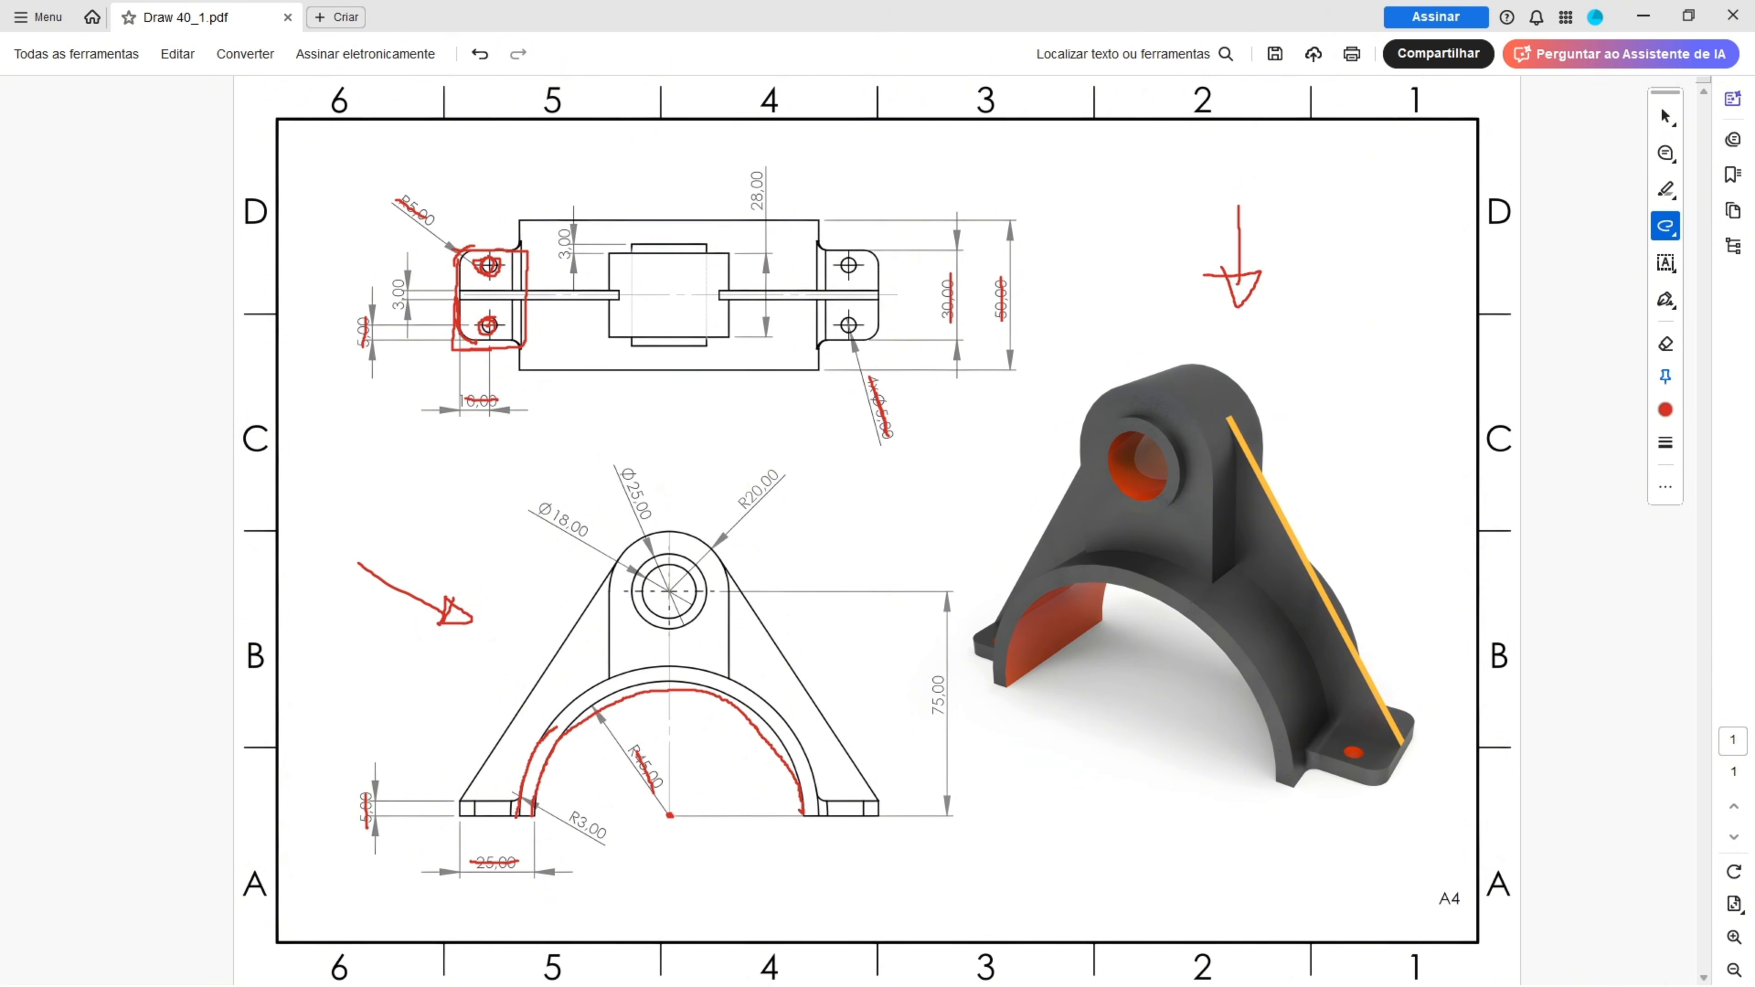
pyautogui.hotkey('alt', 'Tab')
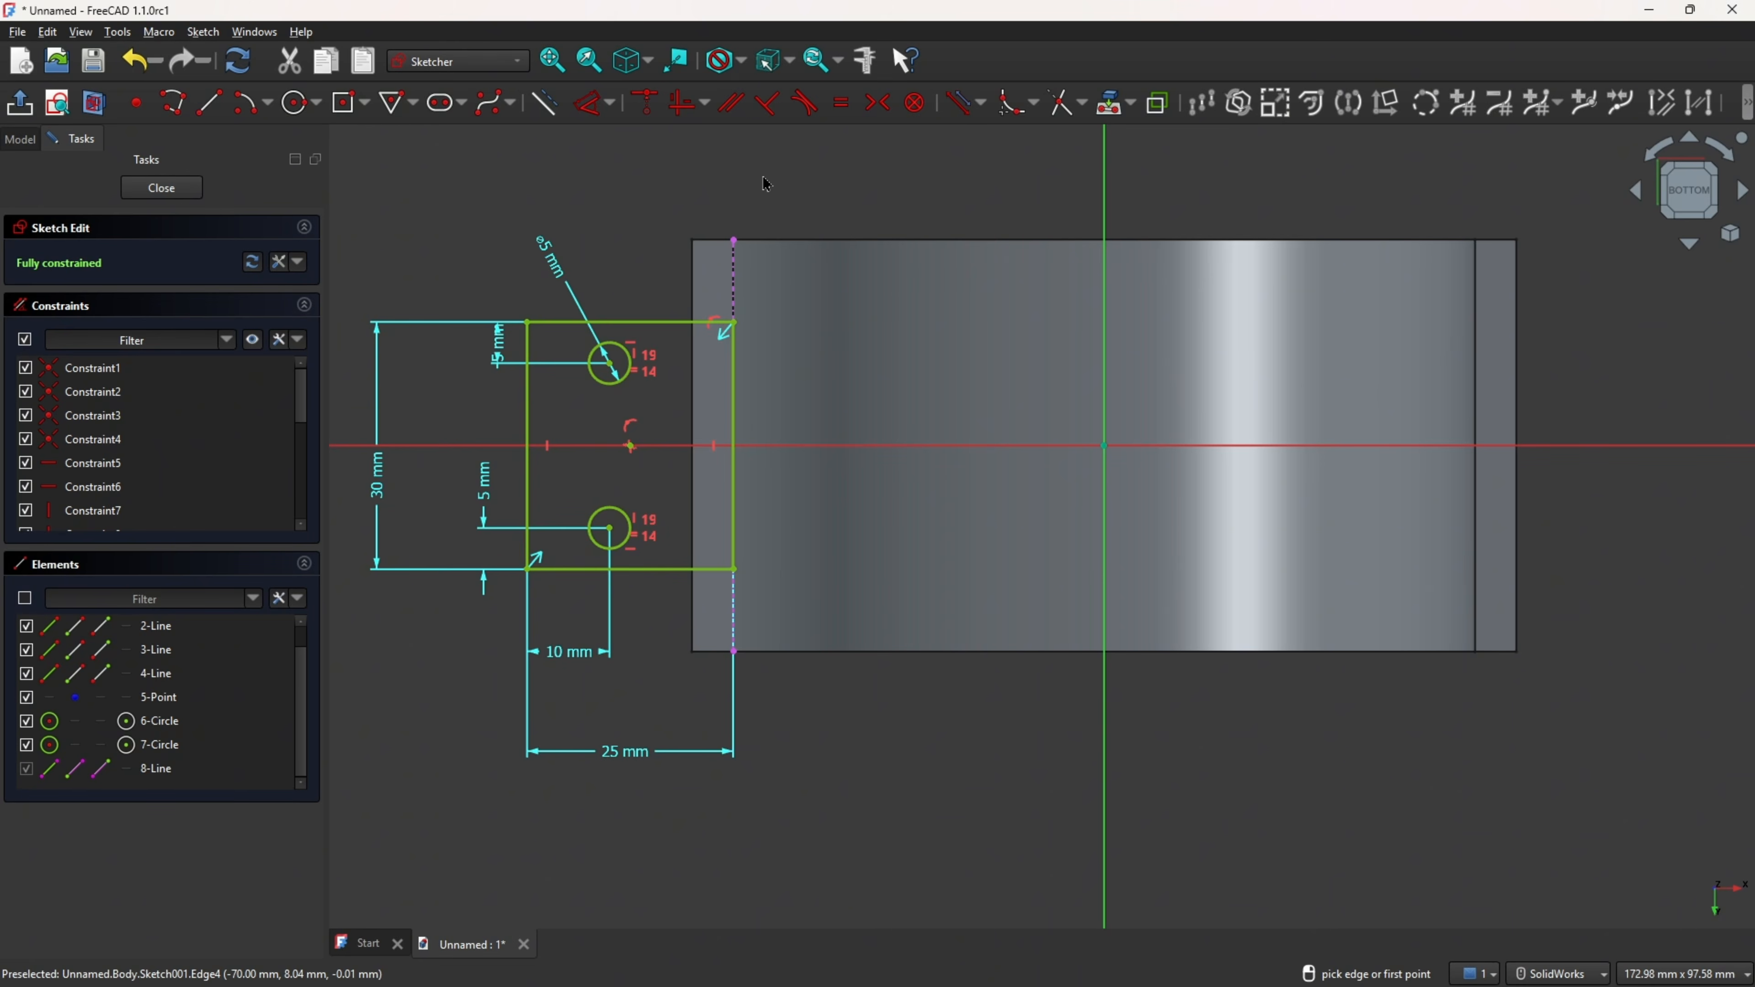
pyautogui.click(1012, 104)
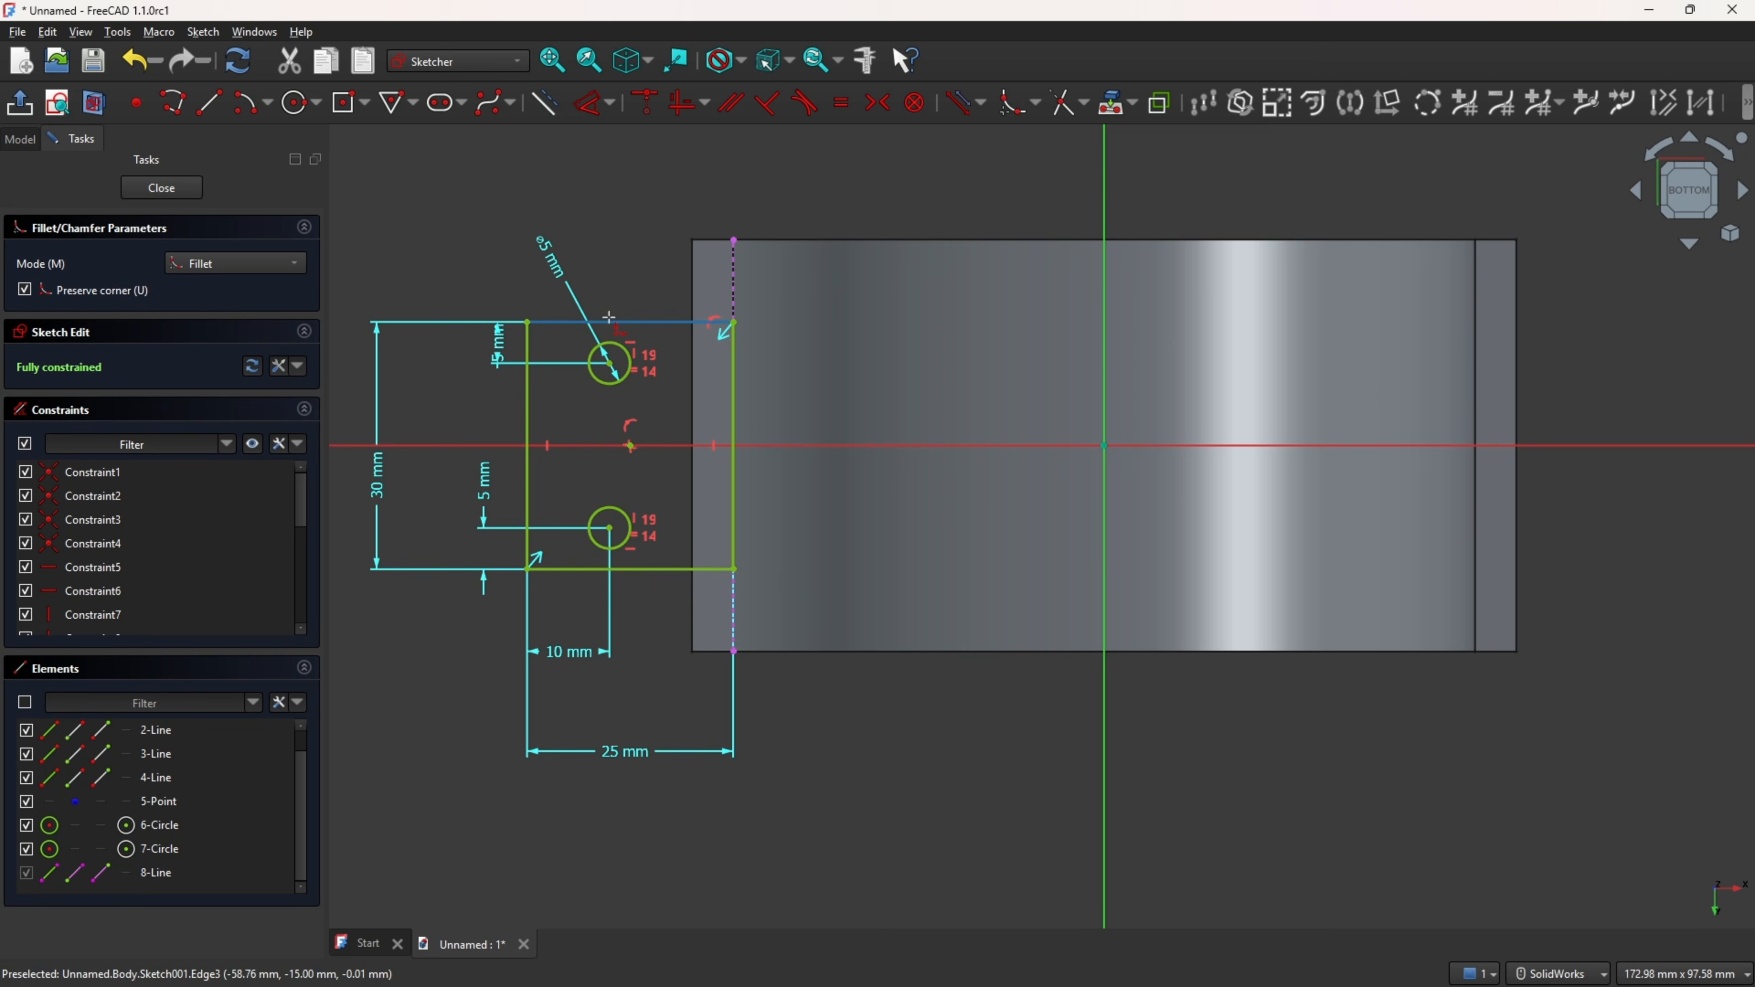
pyautogui.click(550, 323)
pyautogui.click(529, 343)
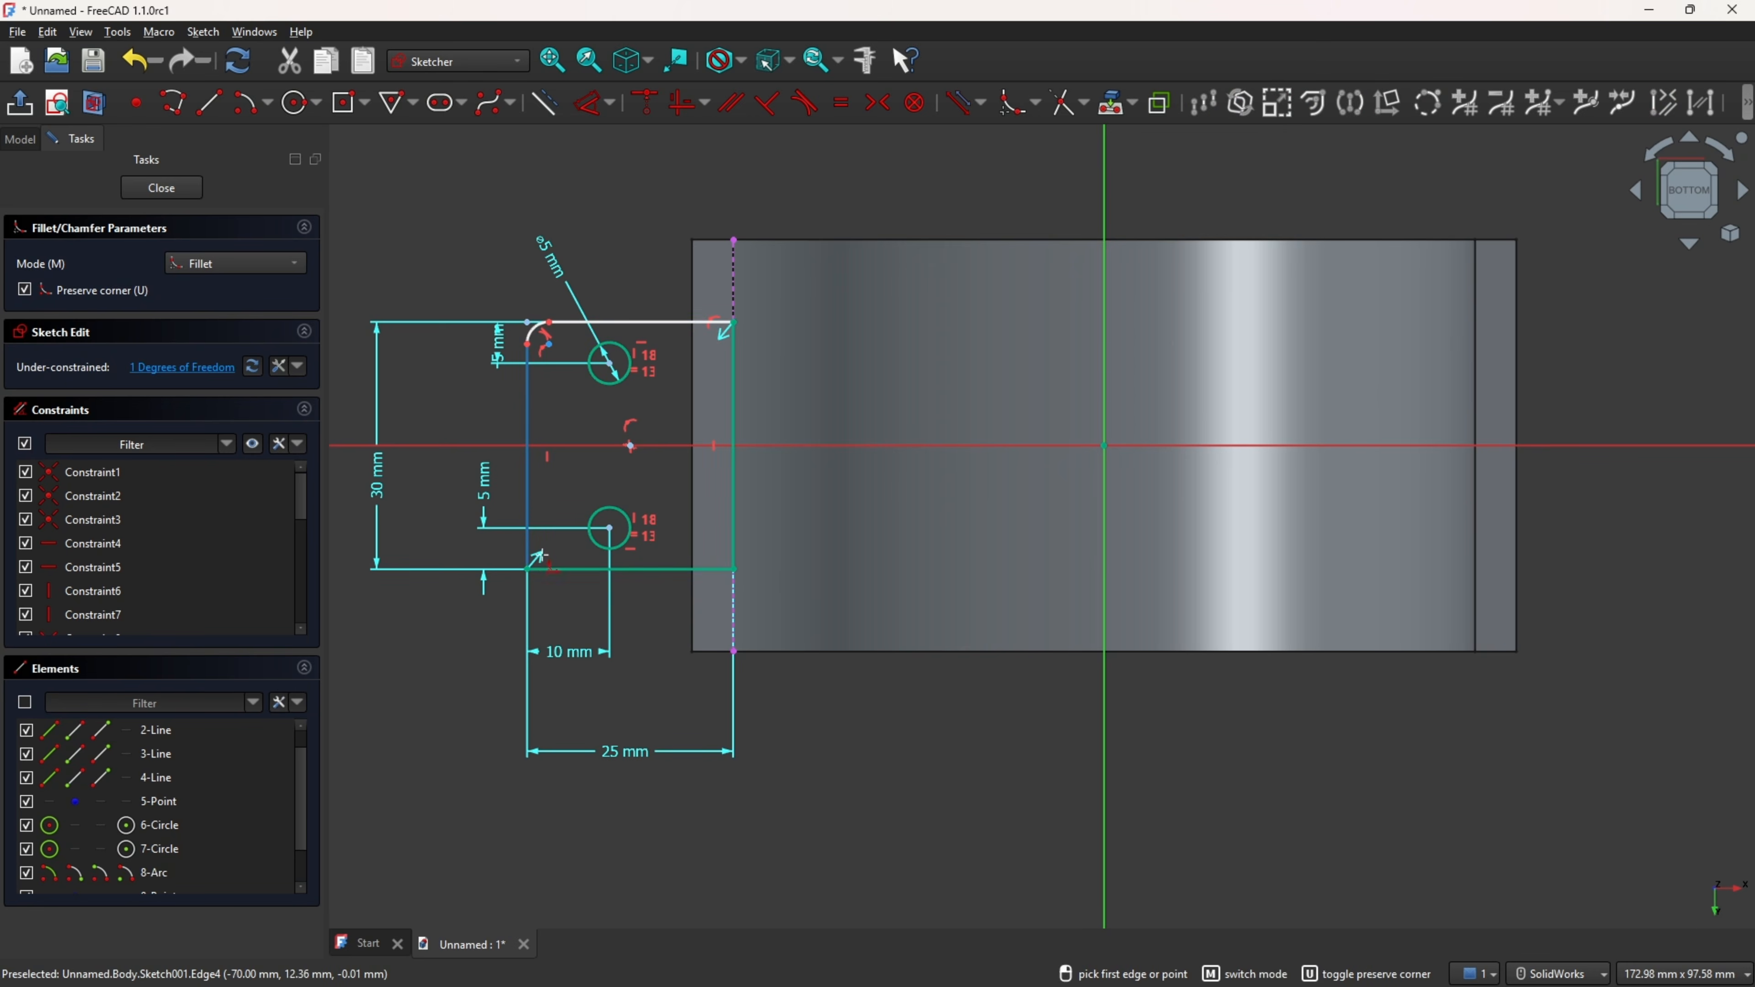
pyautogui.click(528, 539)
pyautogui.click(549, 570)
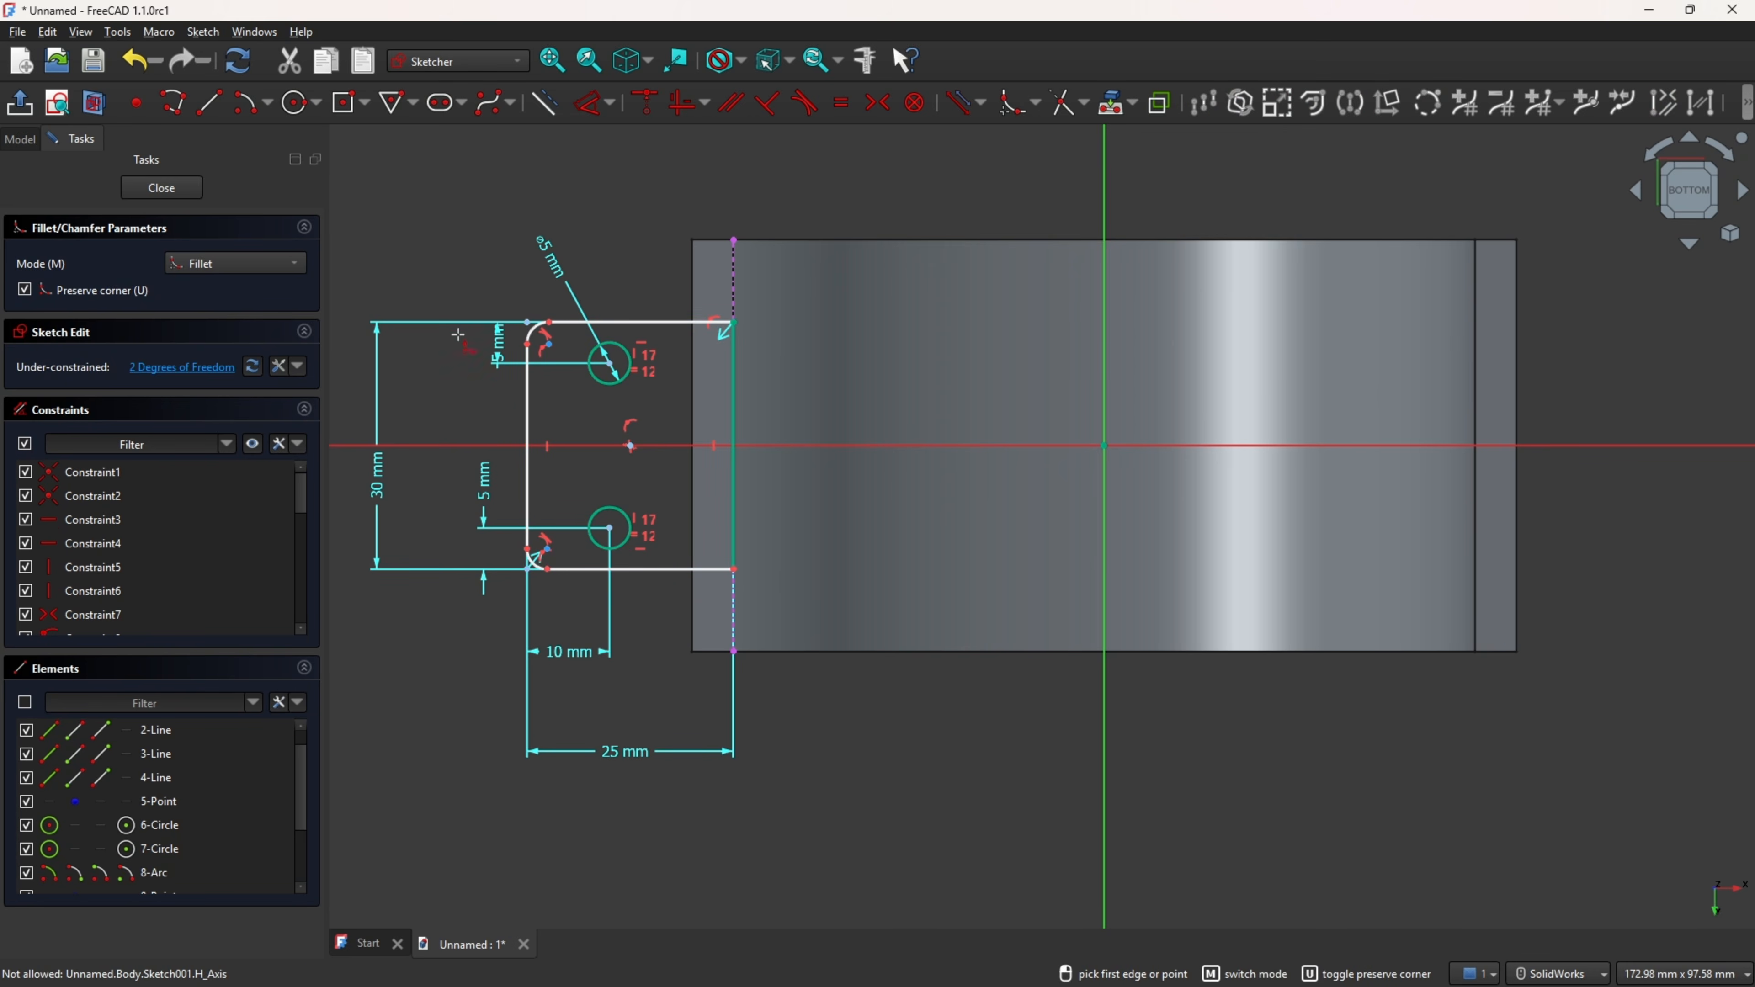
pyautogui.rightClick(509, 216)
# - Set the radius of both corner fillets on the tab's outer side to 5 mm
pyautogui.scroll(2, 404, 271)
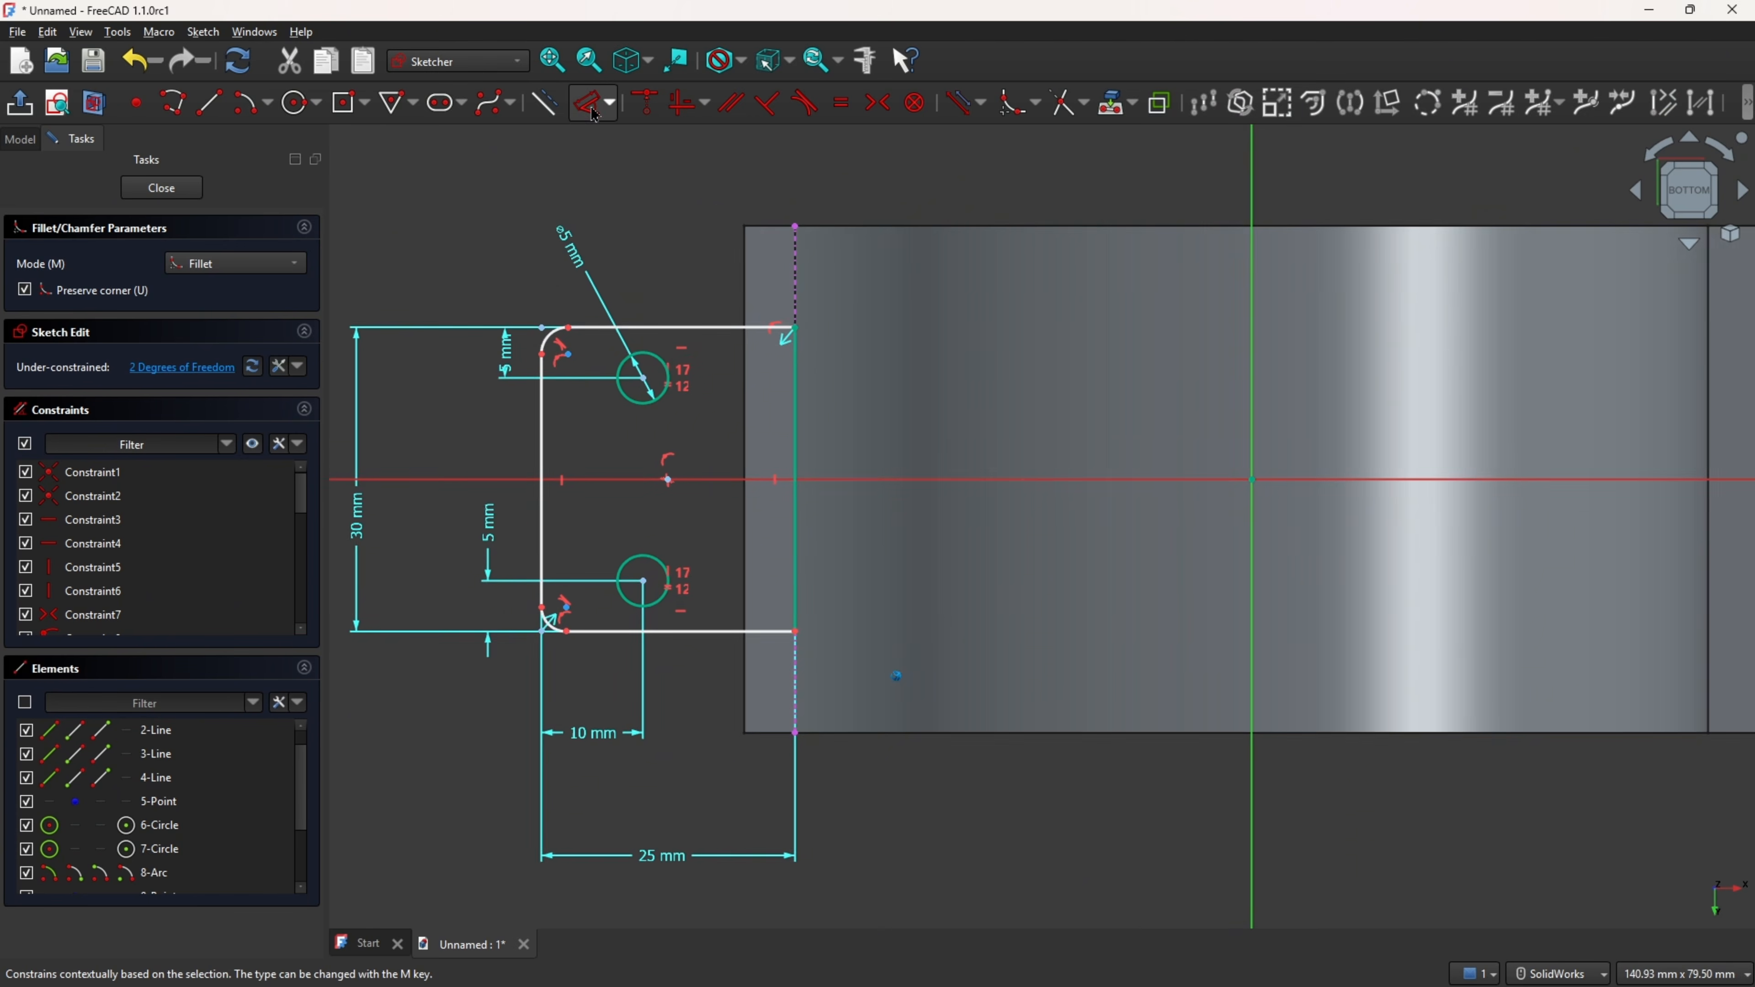
pyautogui.scroll(2, 560, 350)
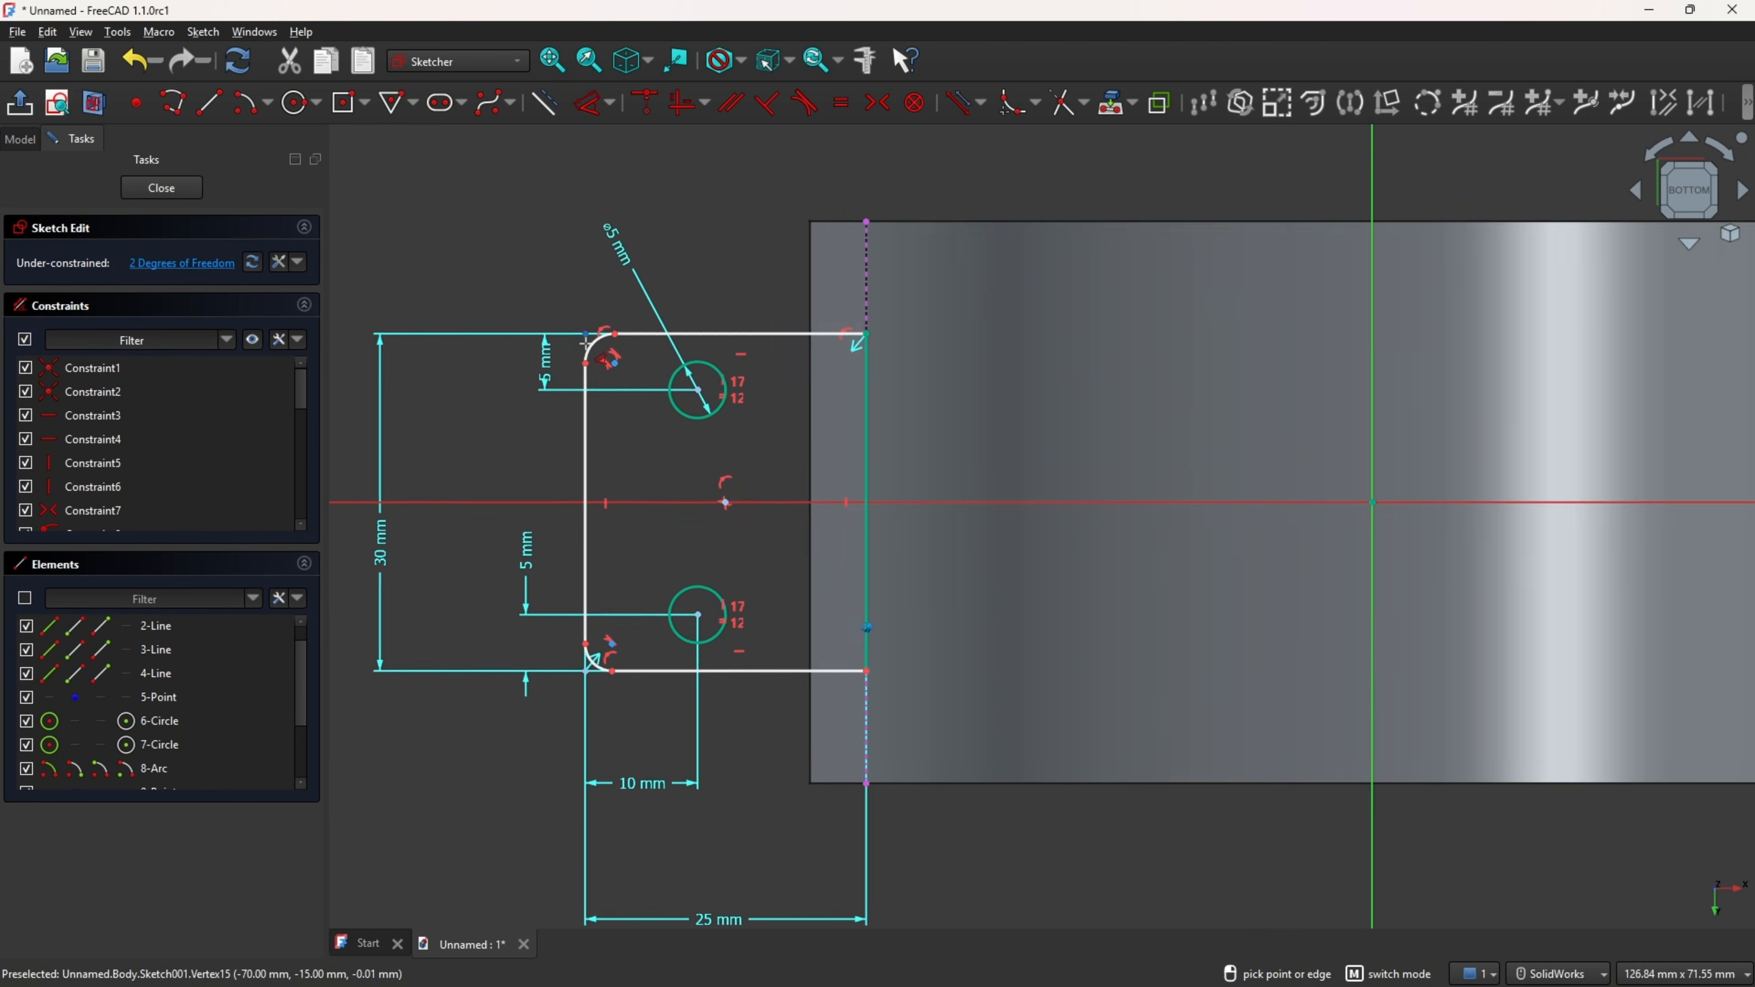
pyautogui.click(594, 311)
pyautogui.click(546, 190)
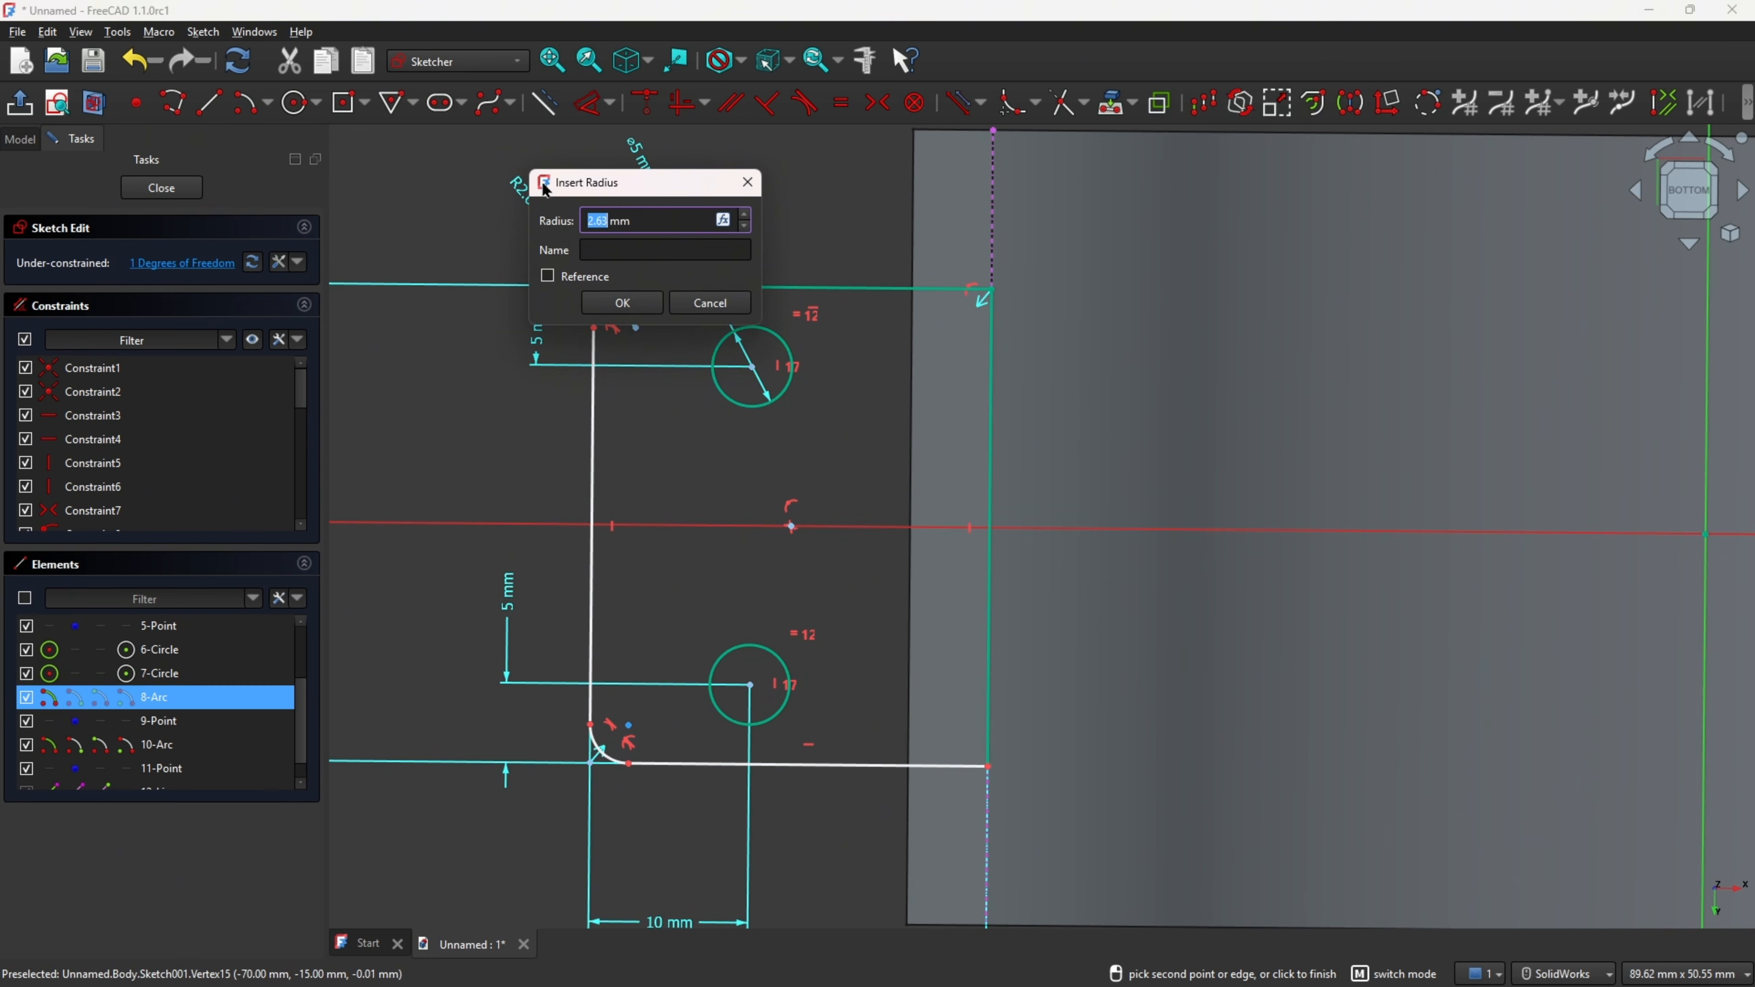
pyautogui.write('5')
pyautogui.press('Return')
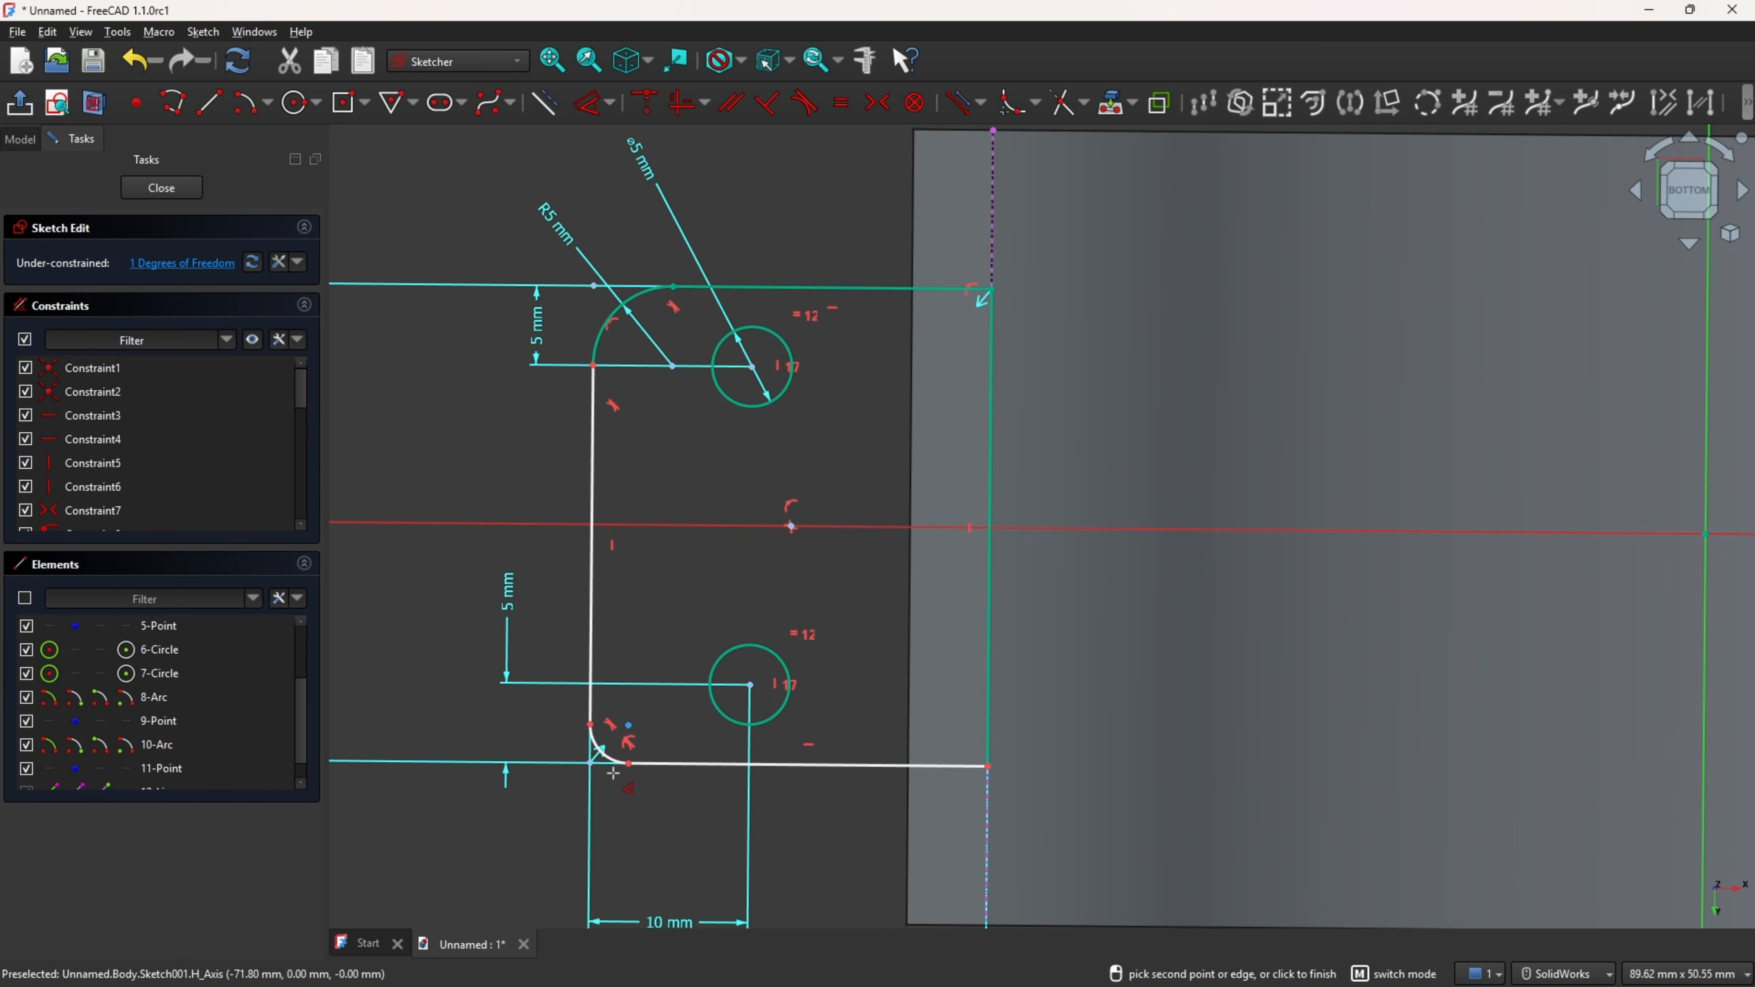
pyautogui.click(603, 753)
pyautogui.click(485, 866)
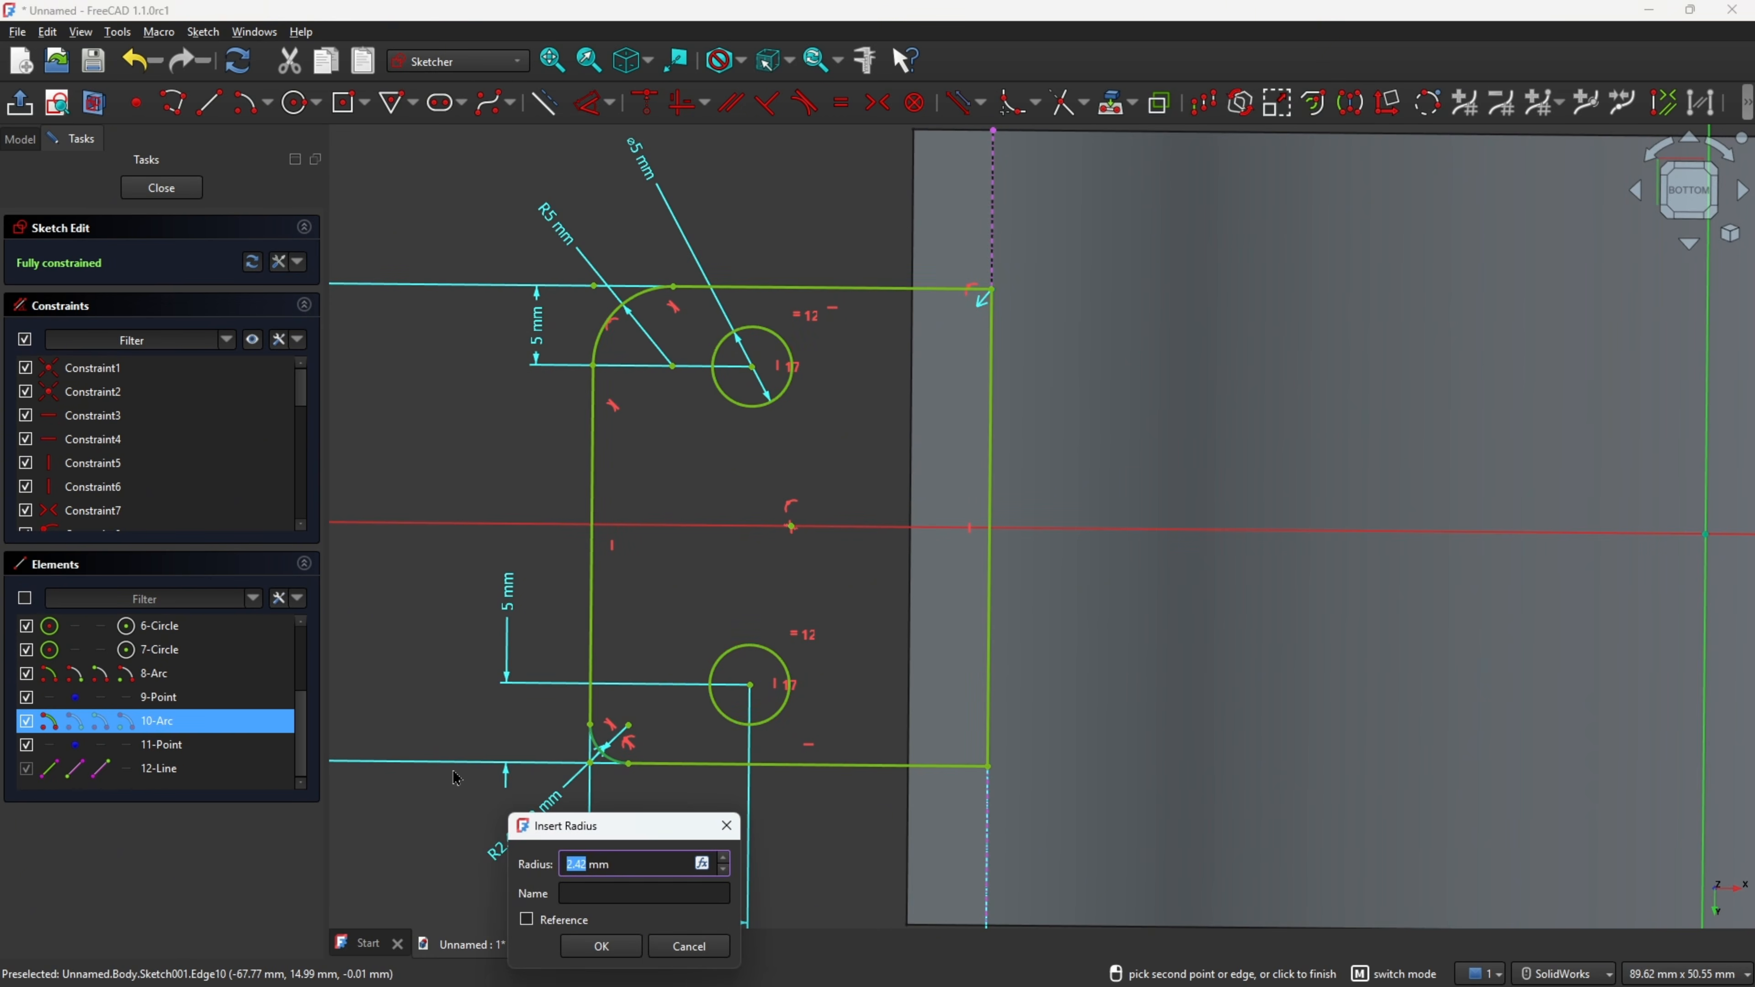
pyautogui.press('Return')
pyautogui.scroll(-5, 484, 753)
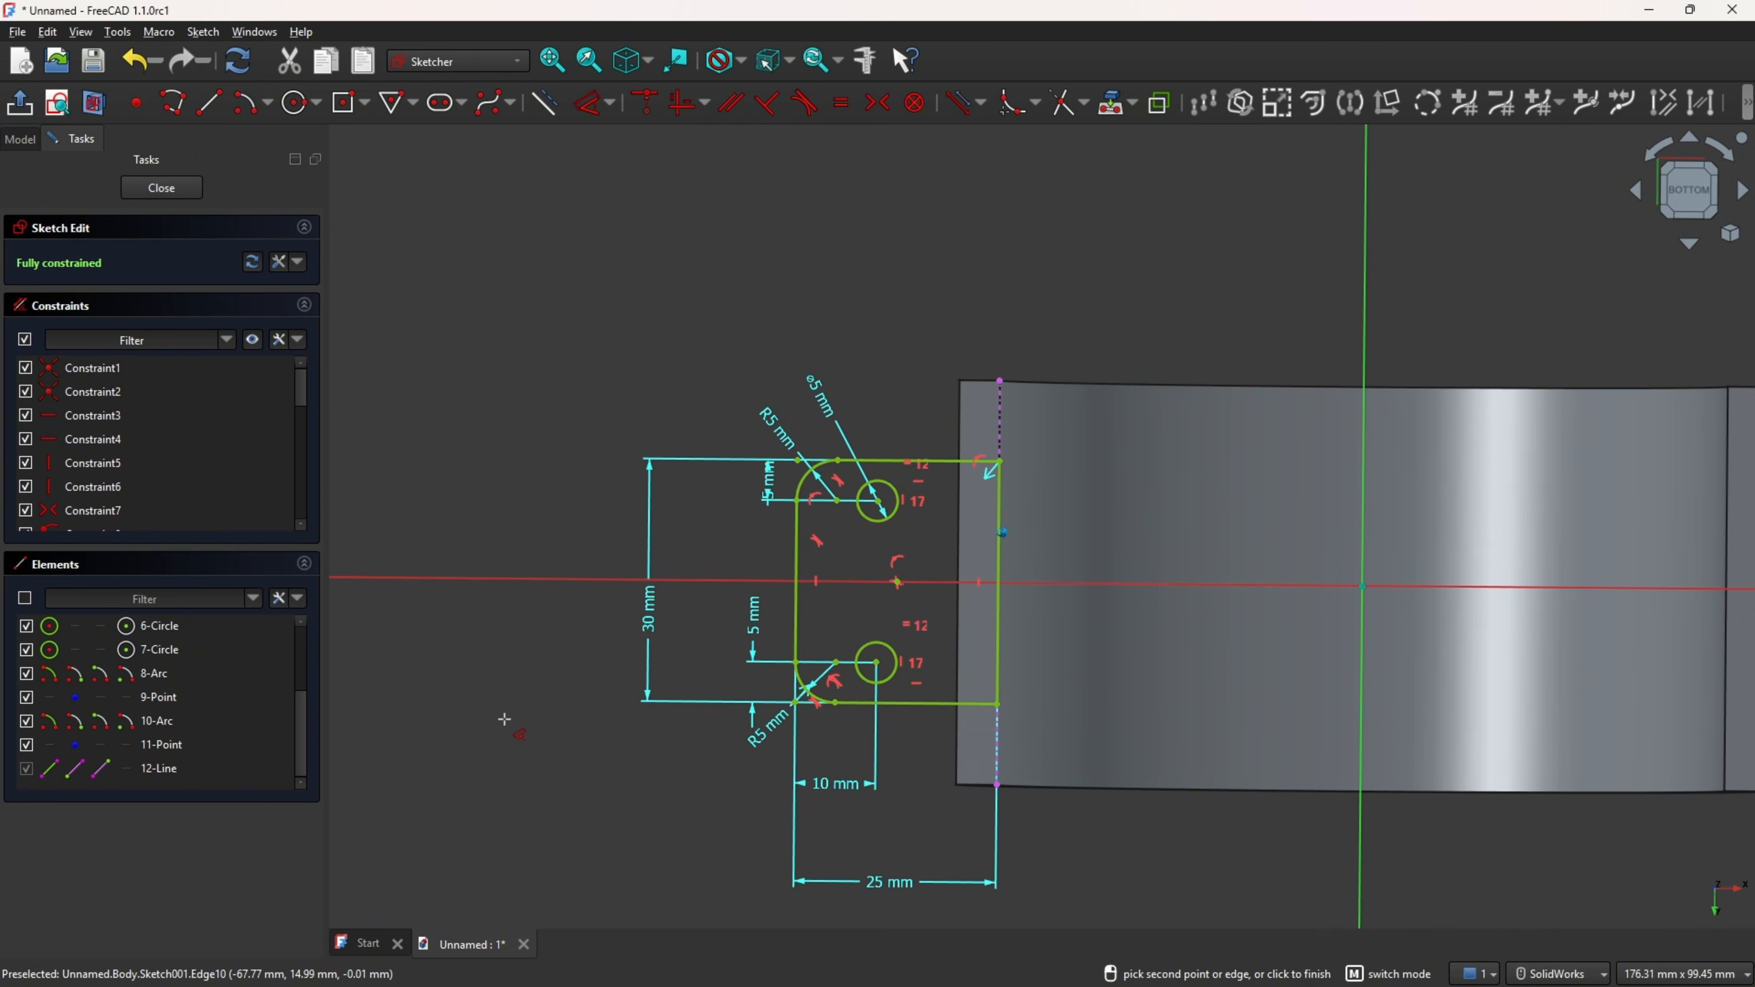
# - Finish the sketch and pad the tab 5 mm in the reversed direction, marking off the 5.00 thickness on the drawing
pyautogui.click(21, 111)
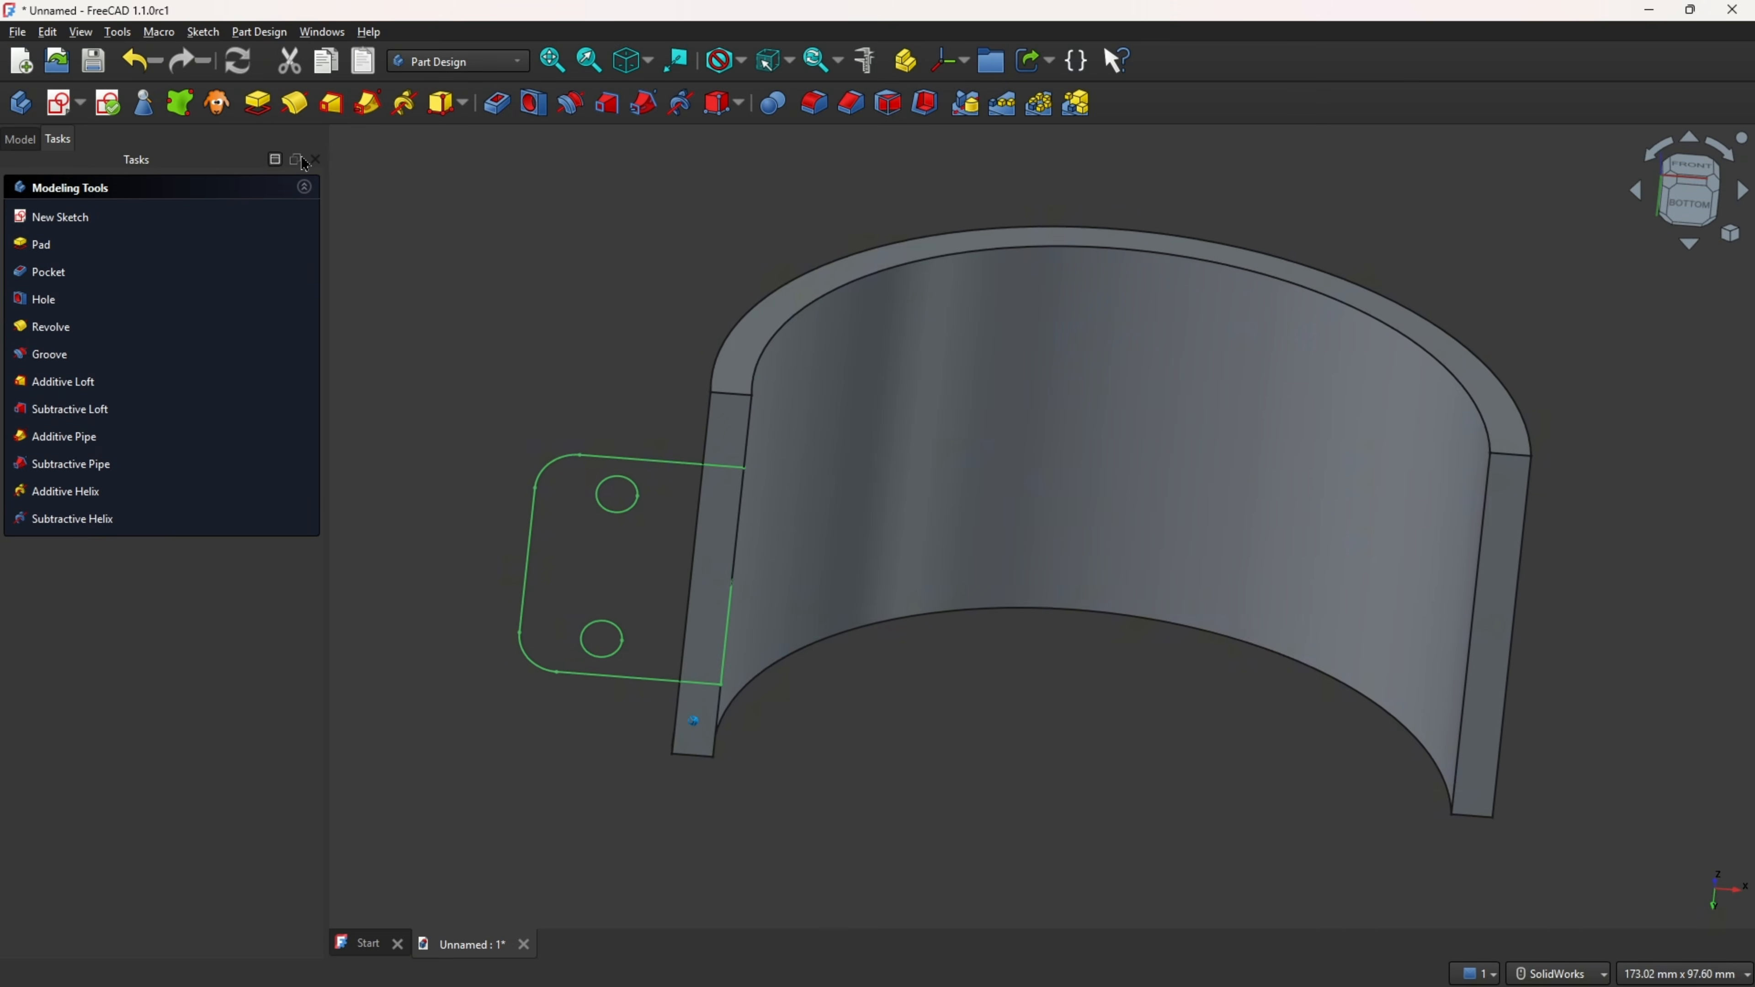
pyautogui.click(256, 114)
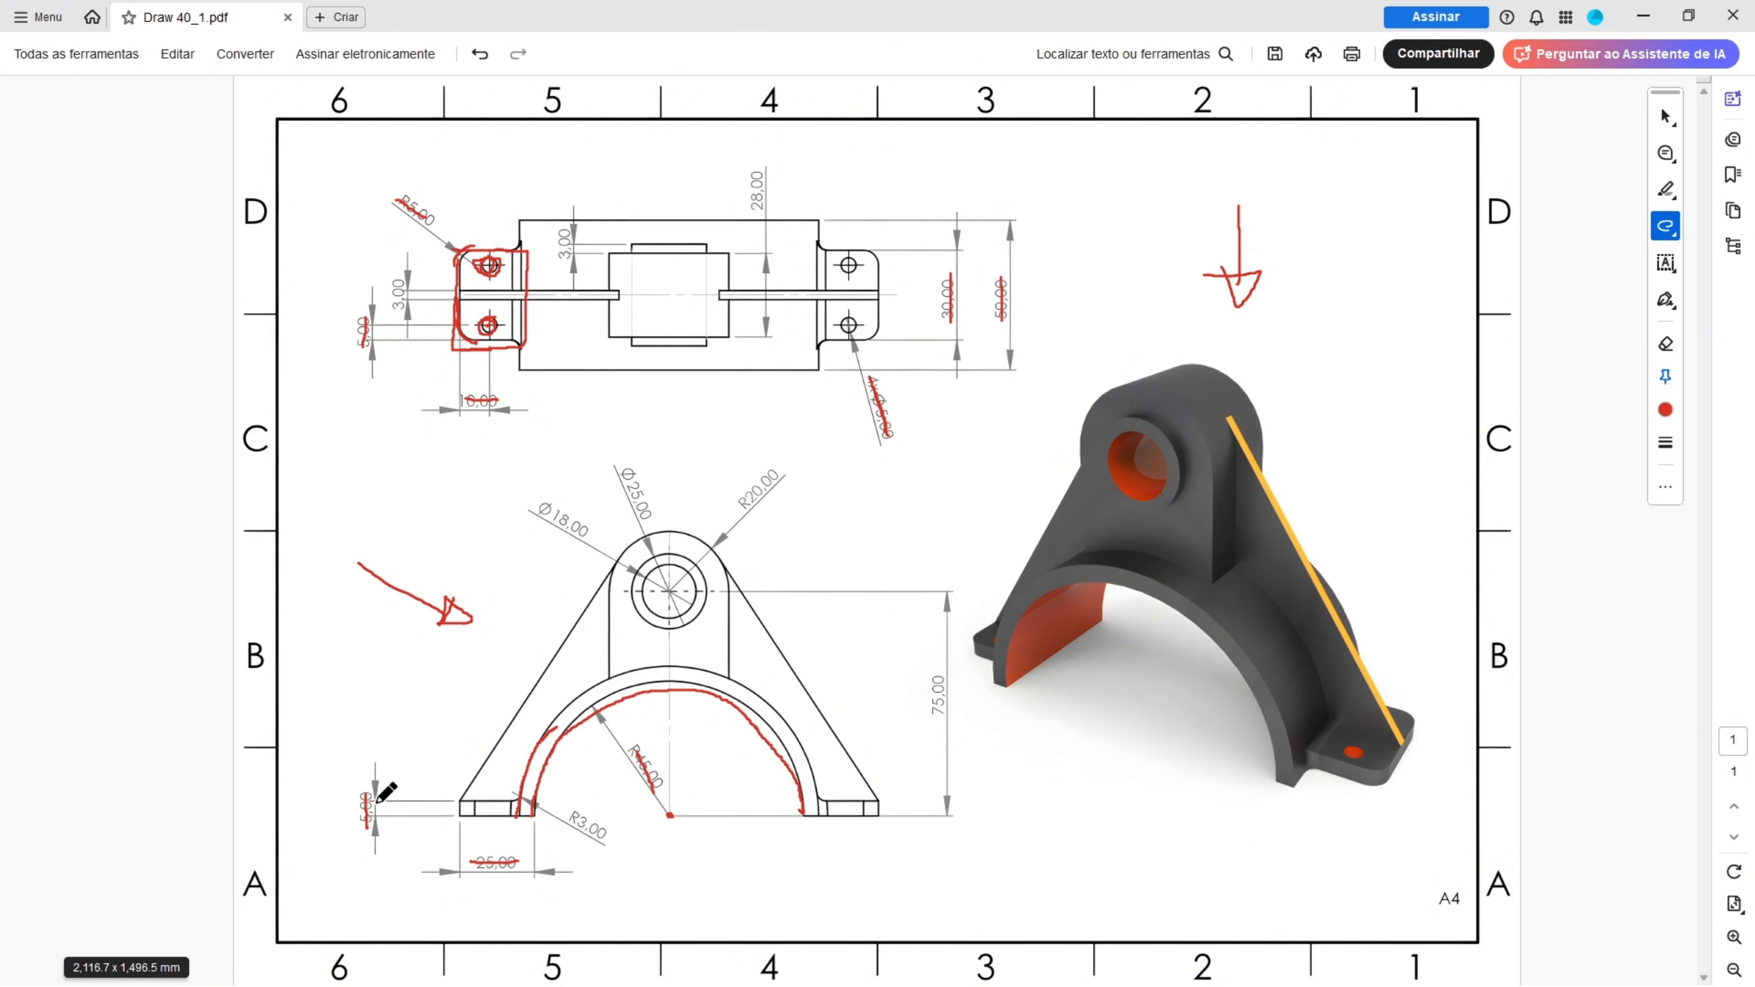
pyautogui.moveTo(365, 828); pyautogui.dragTo(368, 797)
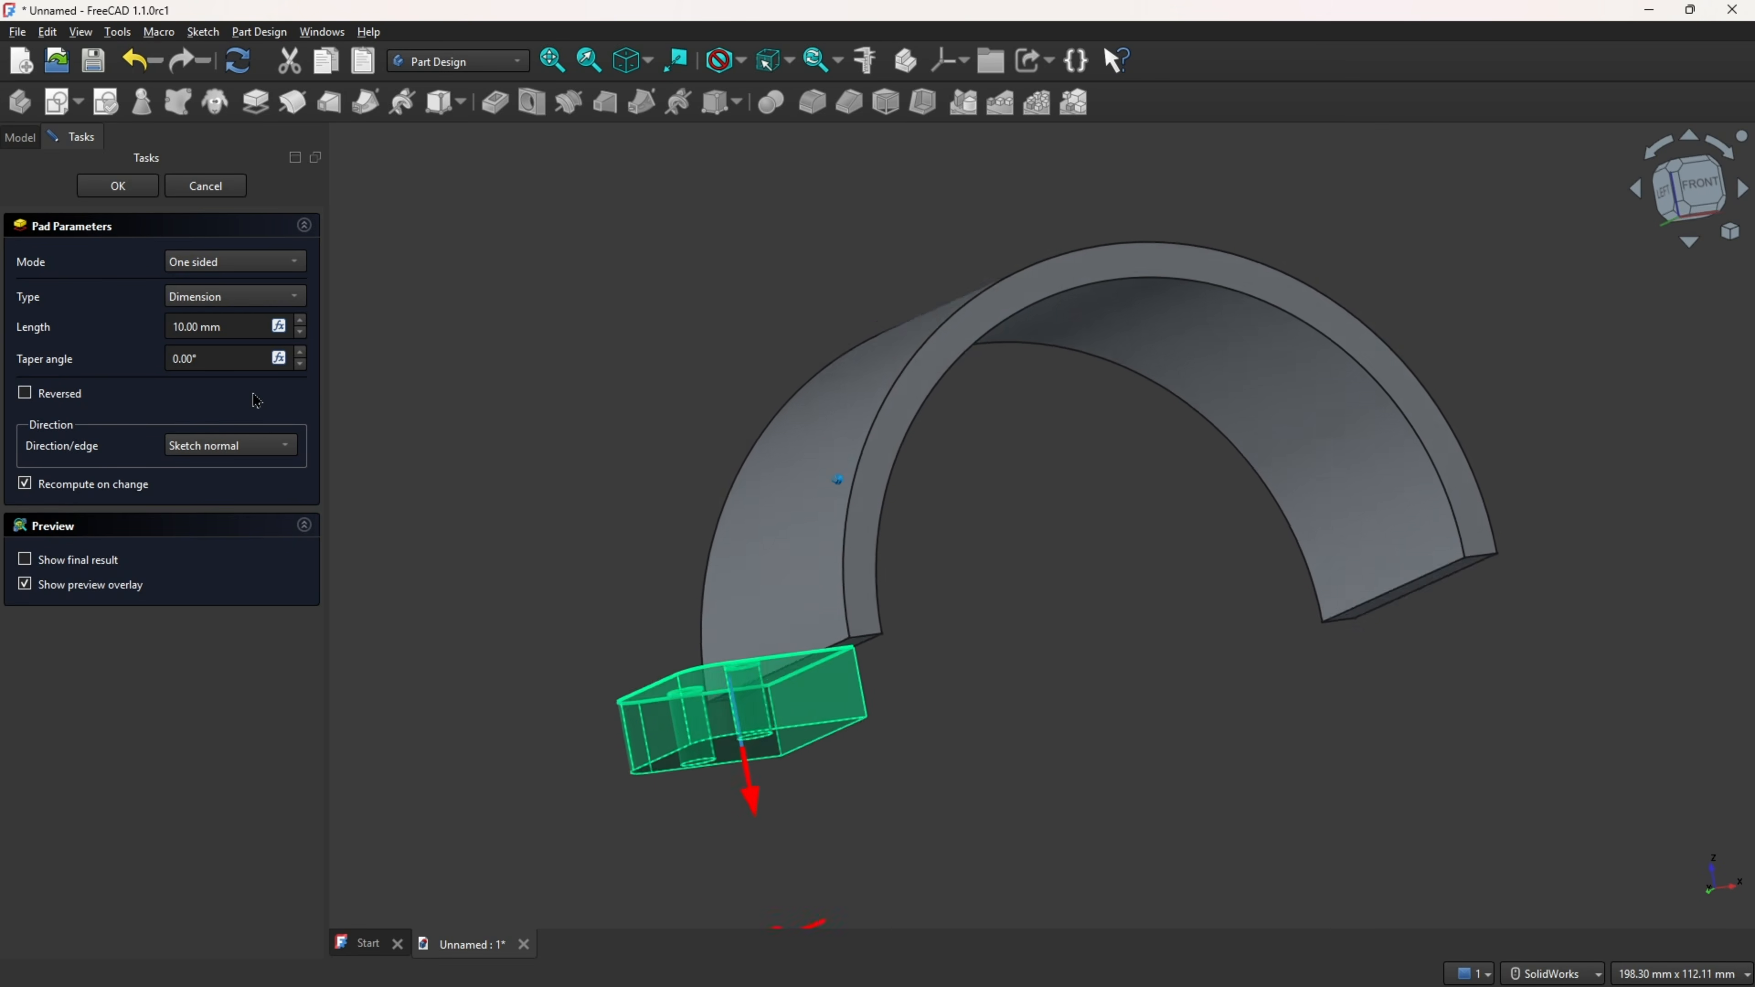
pyautogui.click(29, 399)
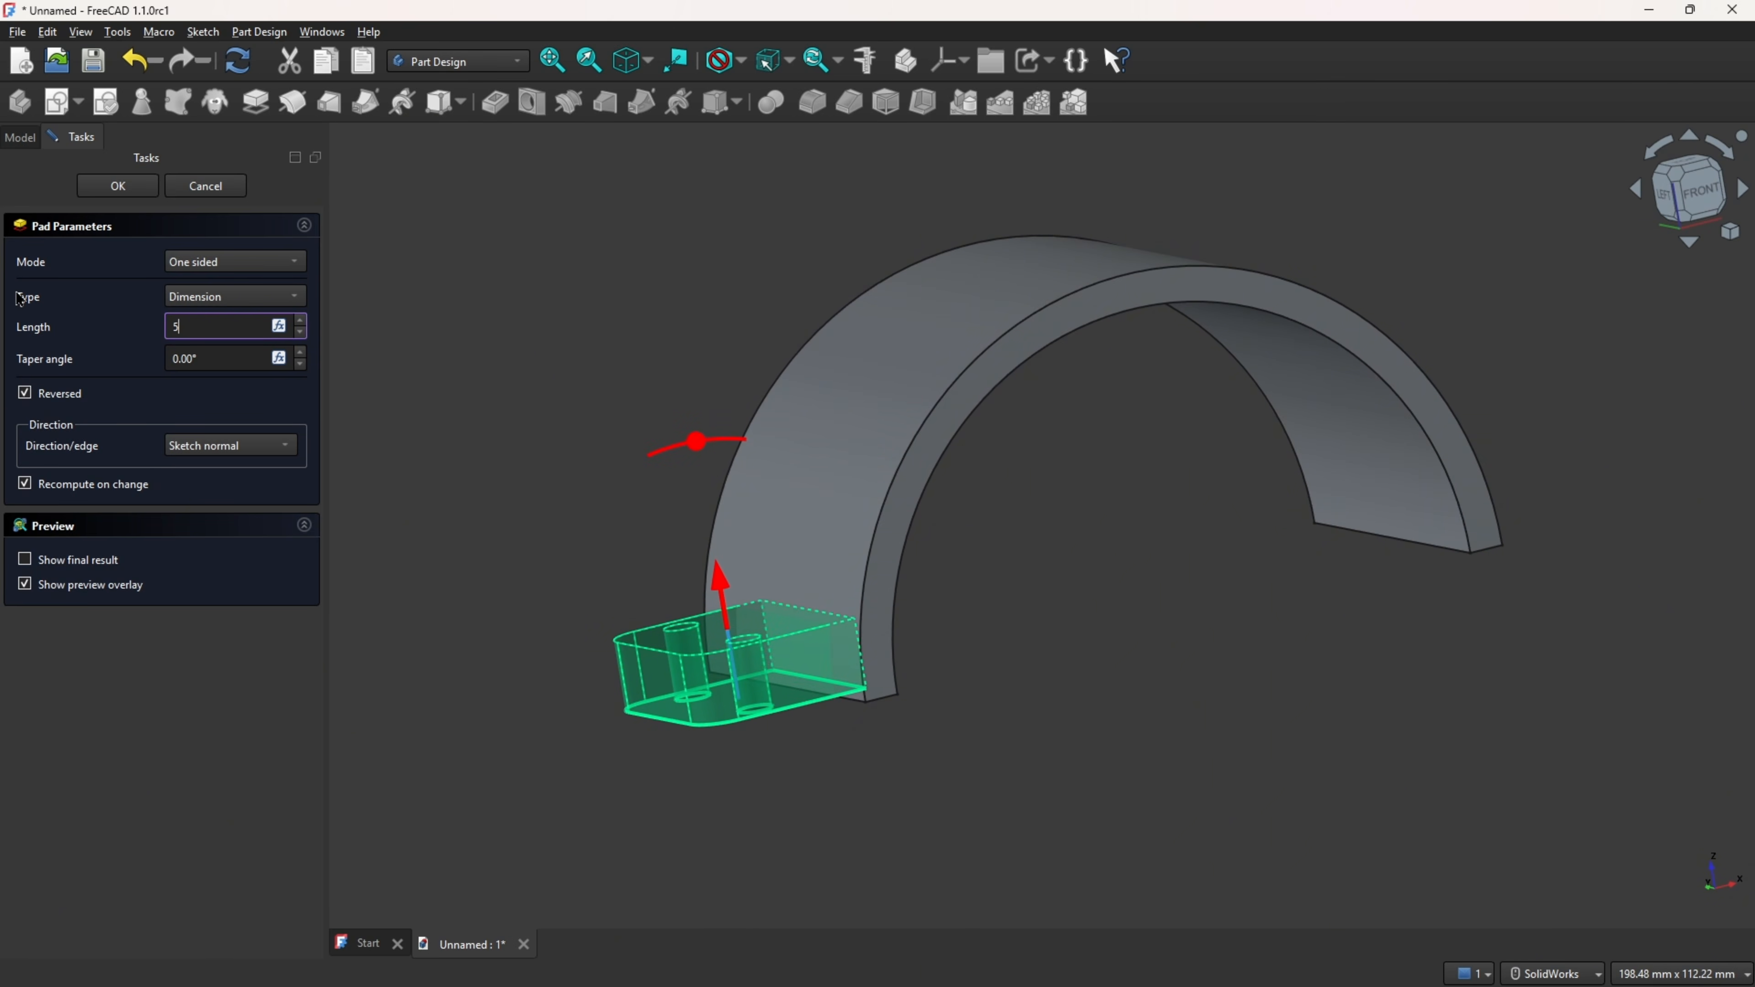
pyautogui.press('Return')
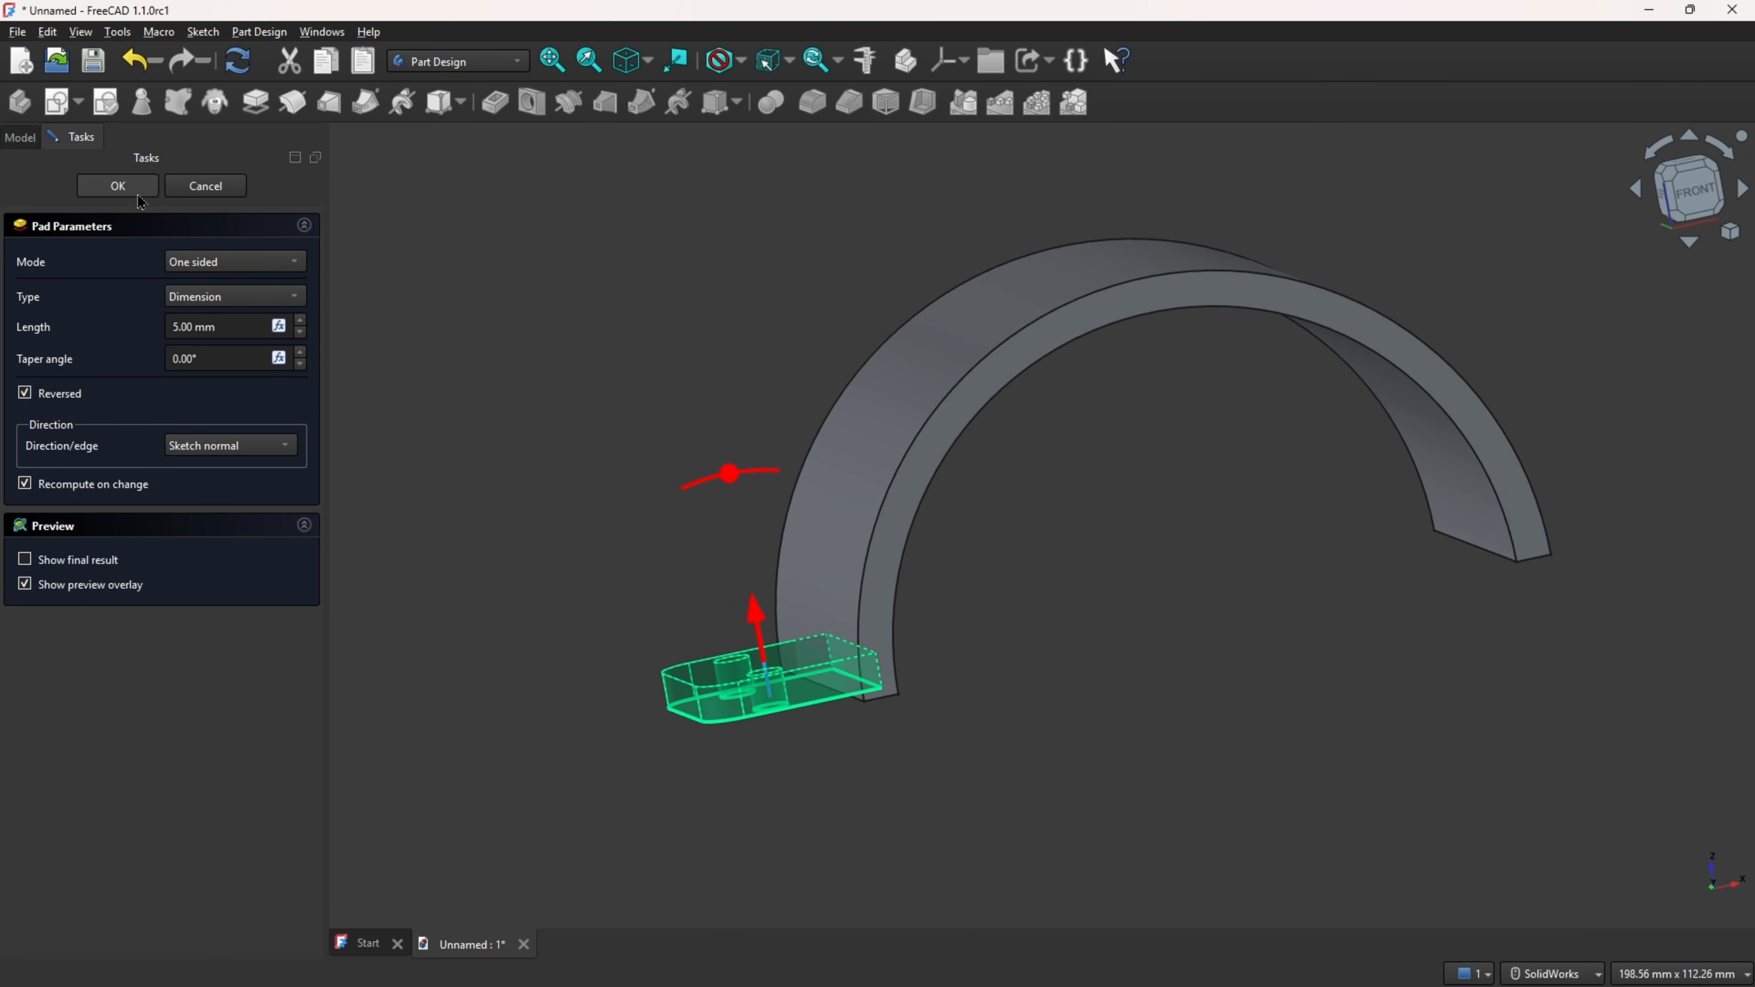
pyautogui.click(135, 195)
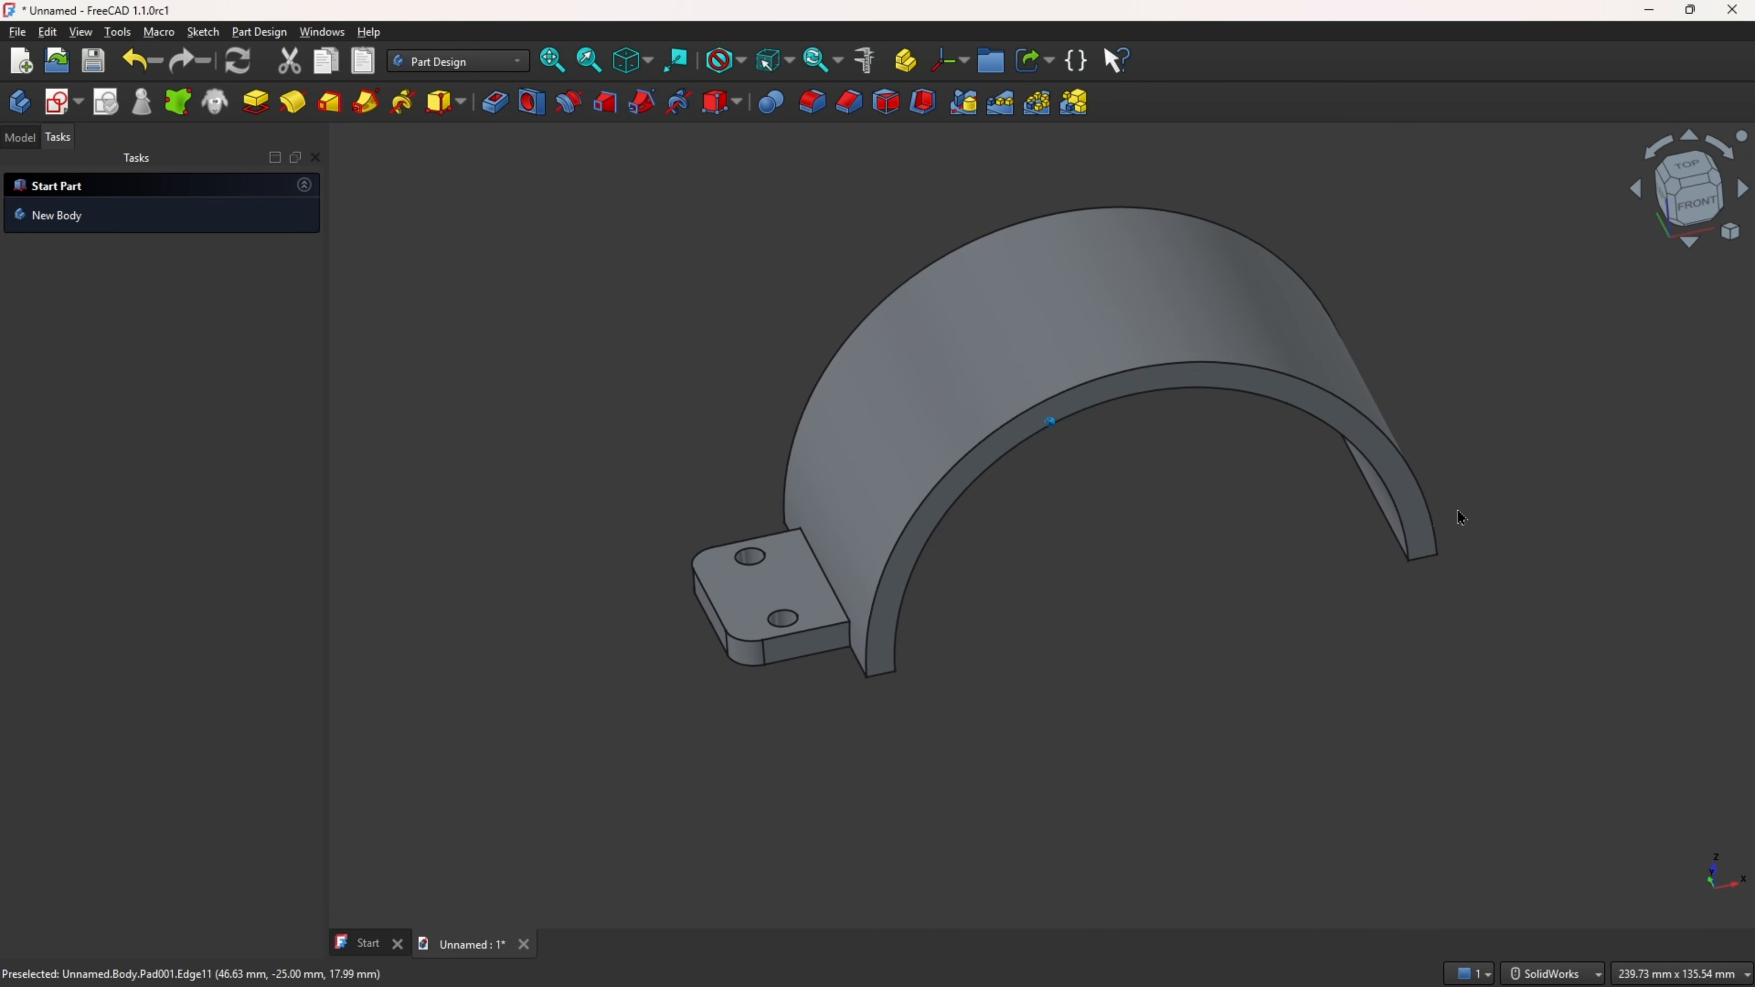
# - Mirror only the tab pad about the base YZ-plane, using the transform tool shapes mode
pyautogui.click(964, 104)
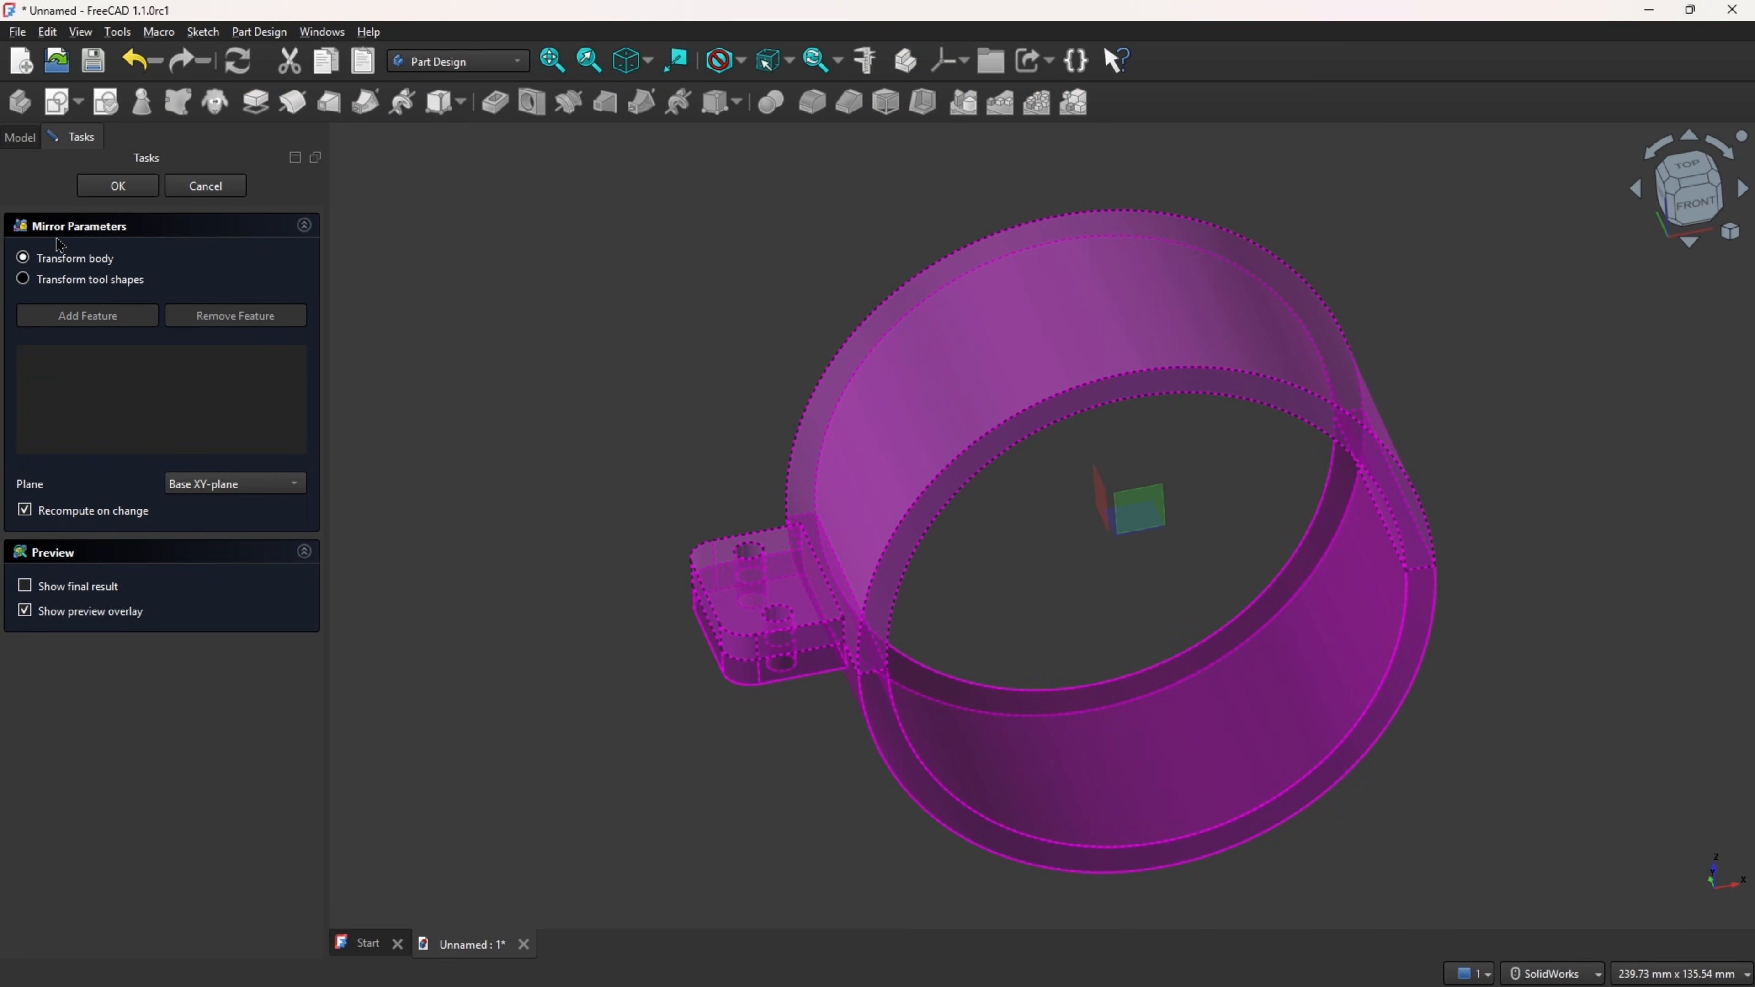
pyautogui.click(77, 282)
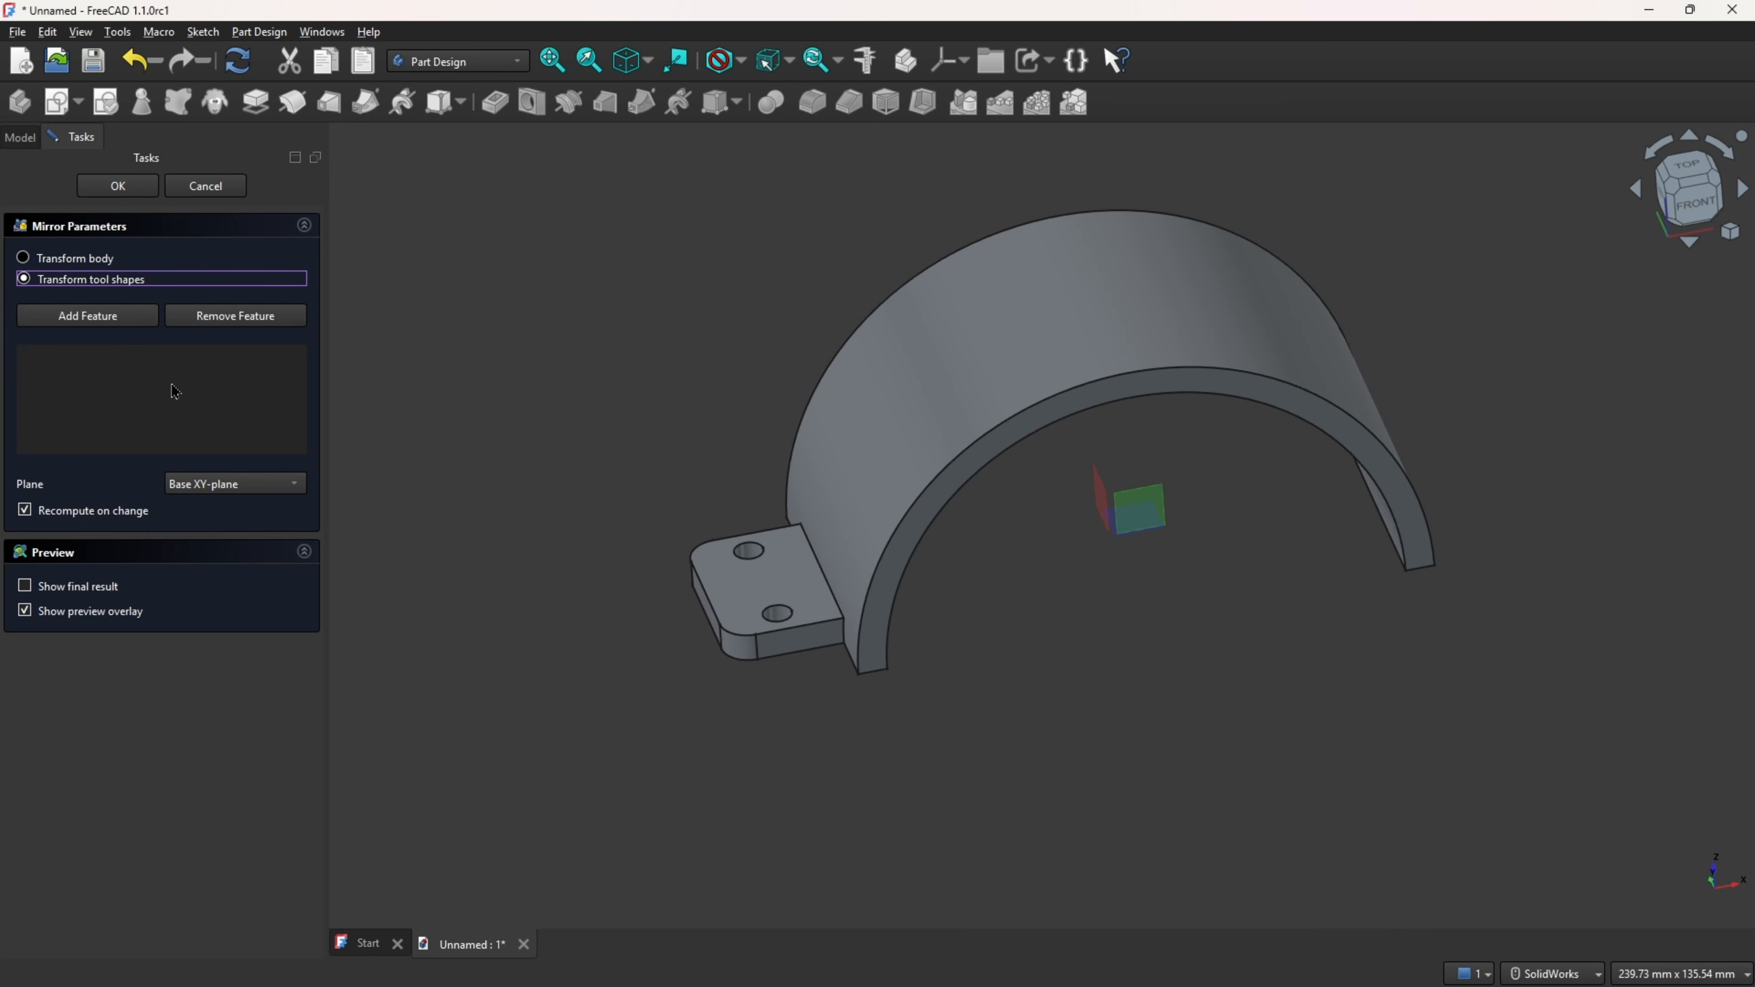
pyautogui.click(84, 316)
pyautogui.click(757, 576)
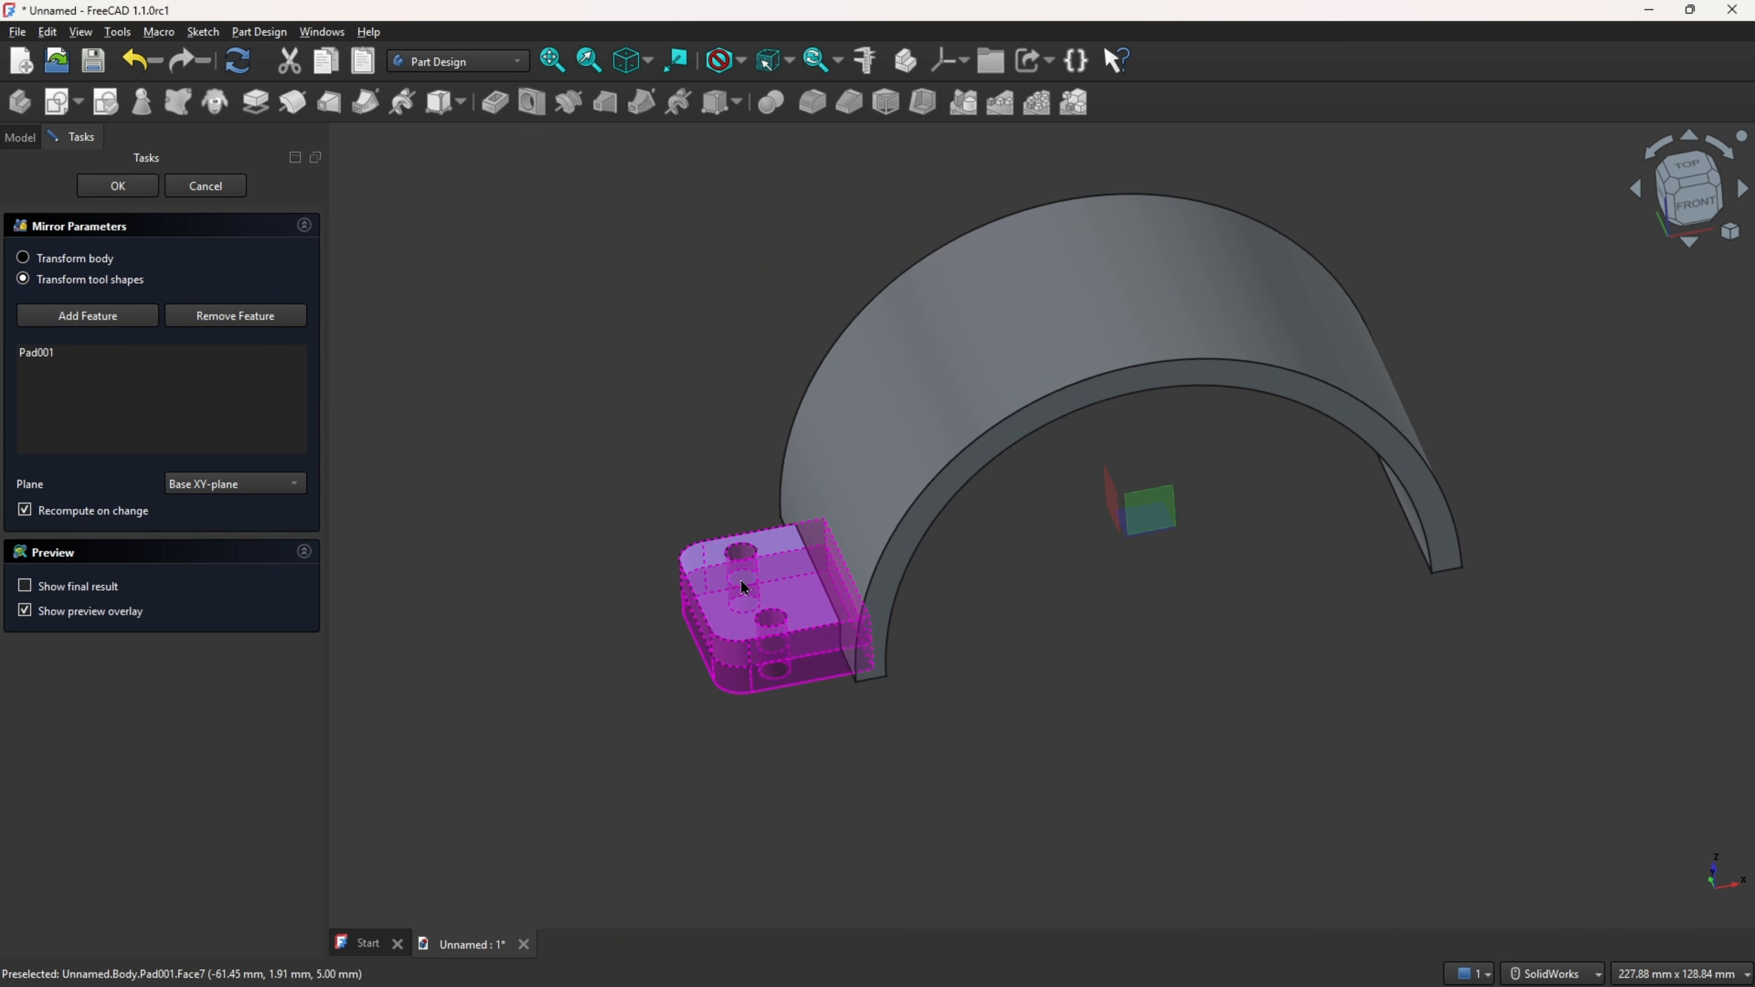
pyautogui.scroll(-1, 626, 557)
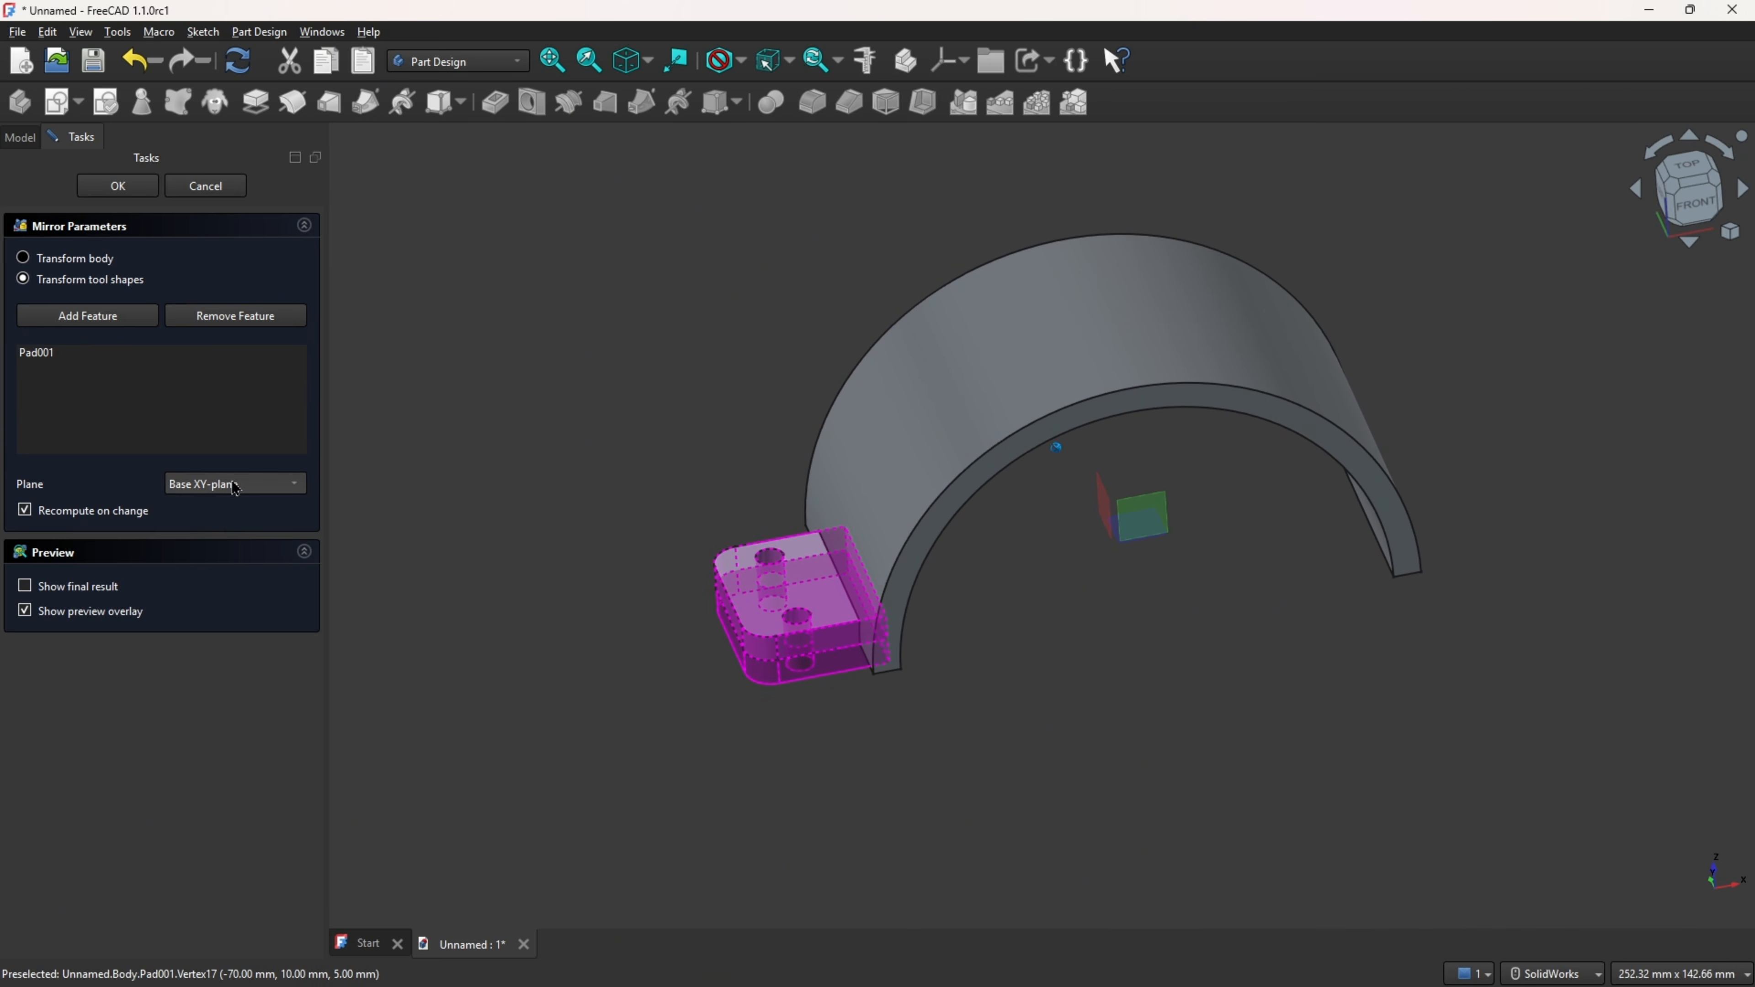
pyautogui.click(292, 487)
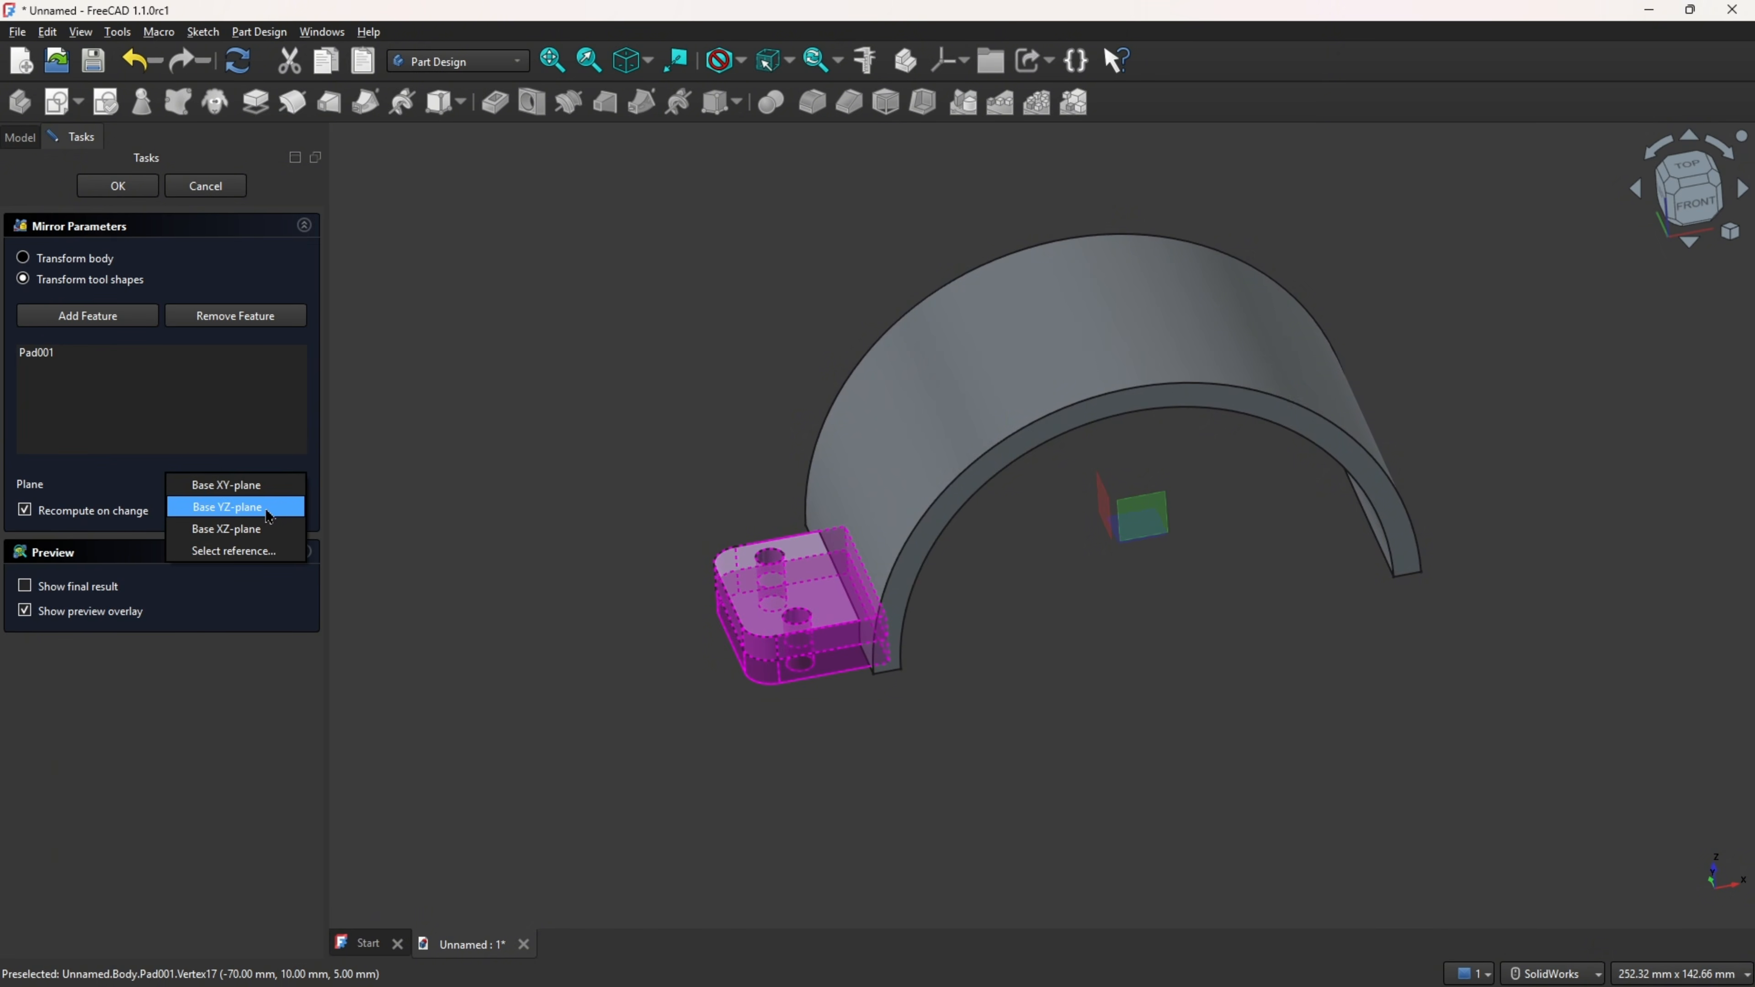
pyautogui.click(269, 508)
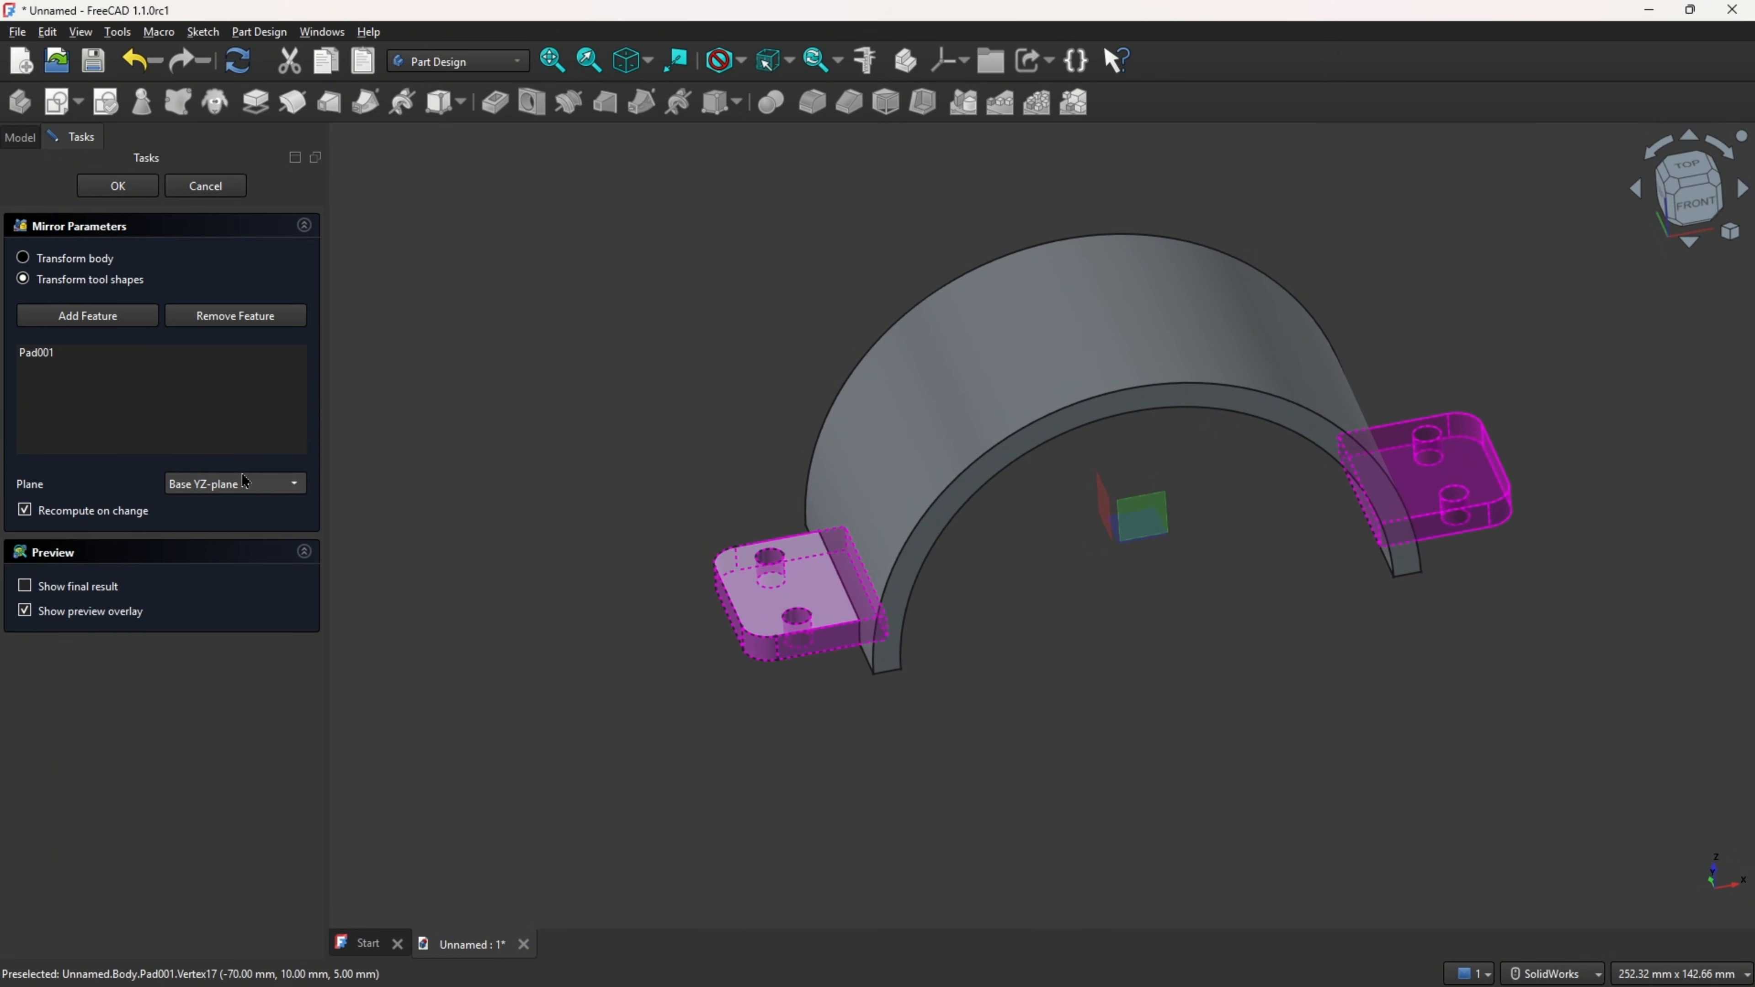
pyautogui.click(117, 185)
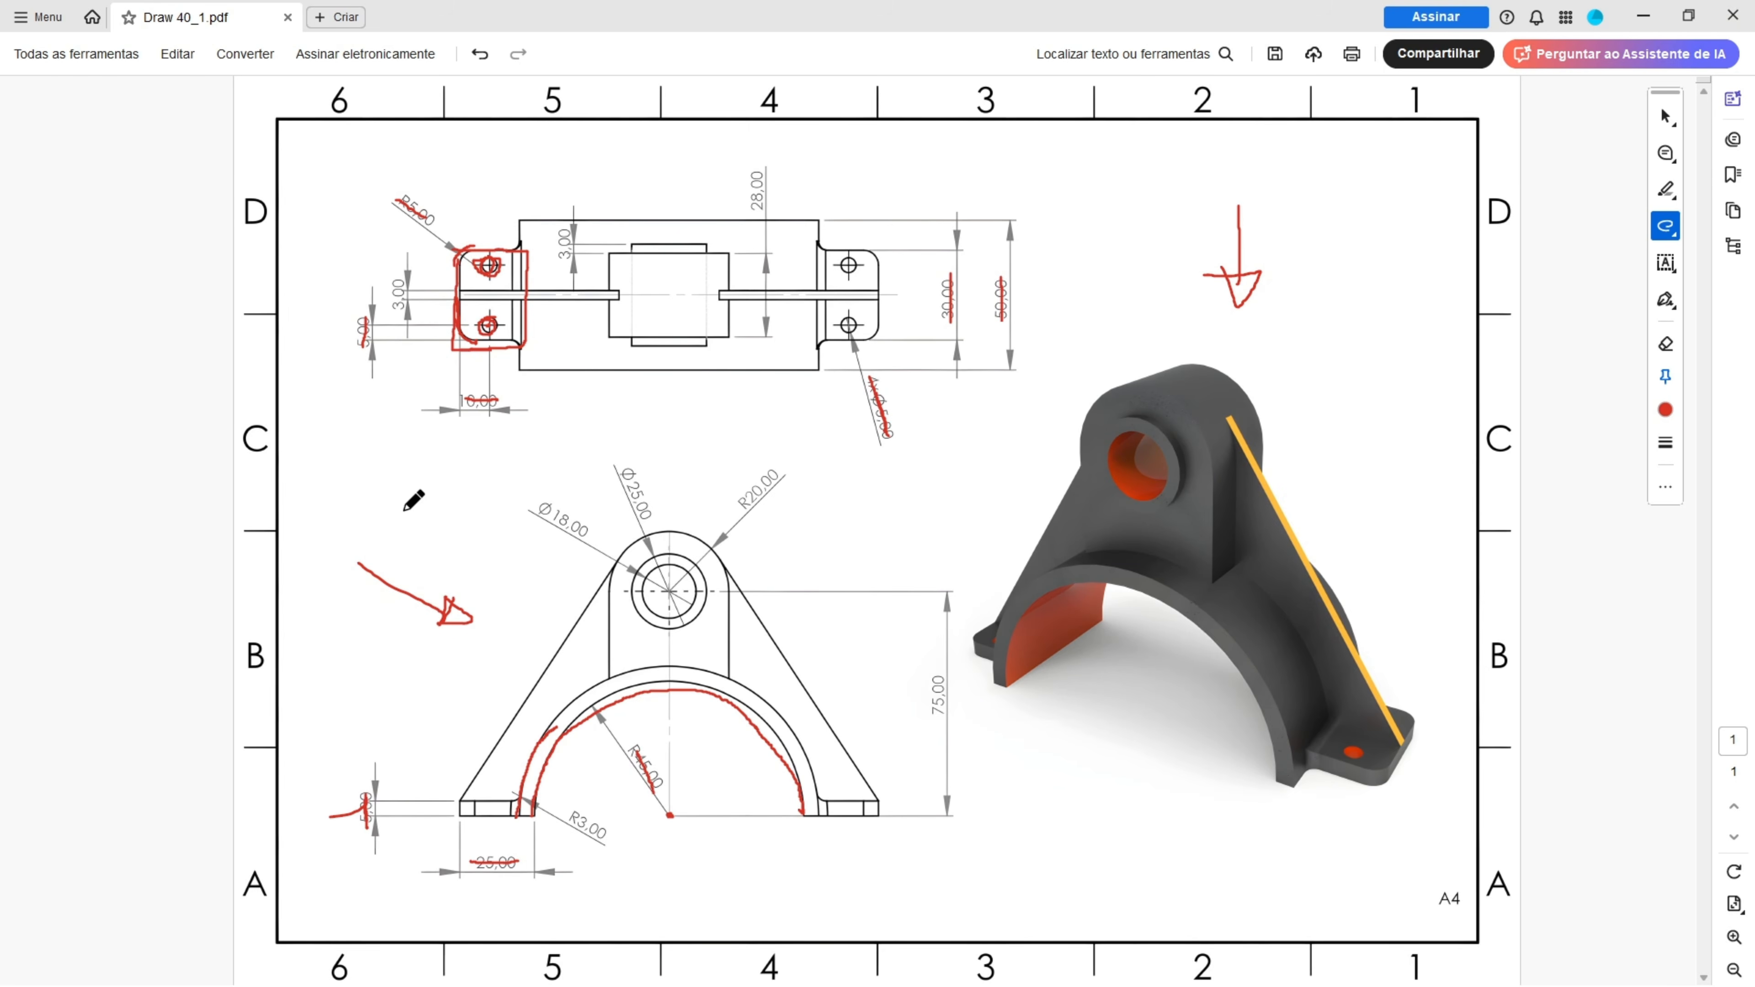
# - On the PDF drawing, draw an arrow towards the front view and trace the outer profile from one tab over the boss to the other
pyautogui.moveTo(404, 510)
pyautogui.mouseDown()
pyautogui.moveTo(503, 562)
pyautogui.moveTo(485, 589)
pyautogui.mouseUp()
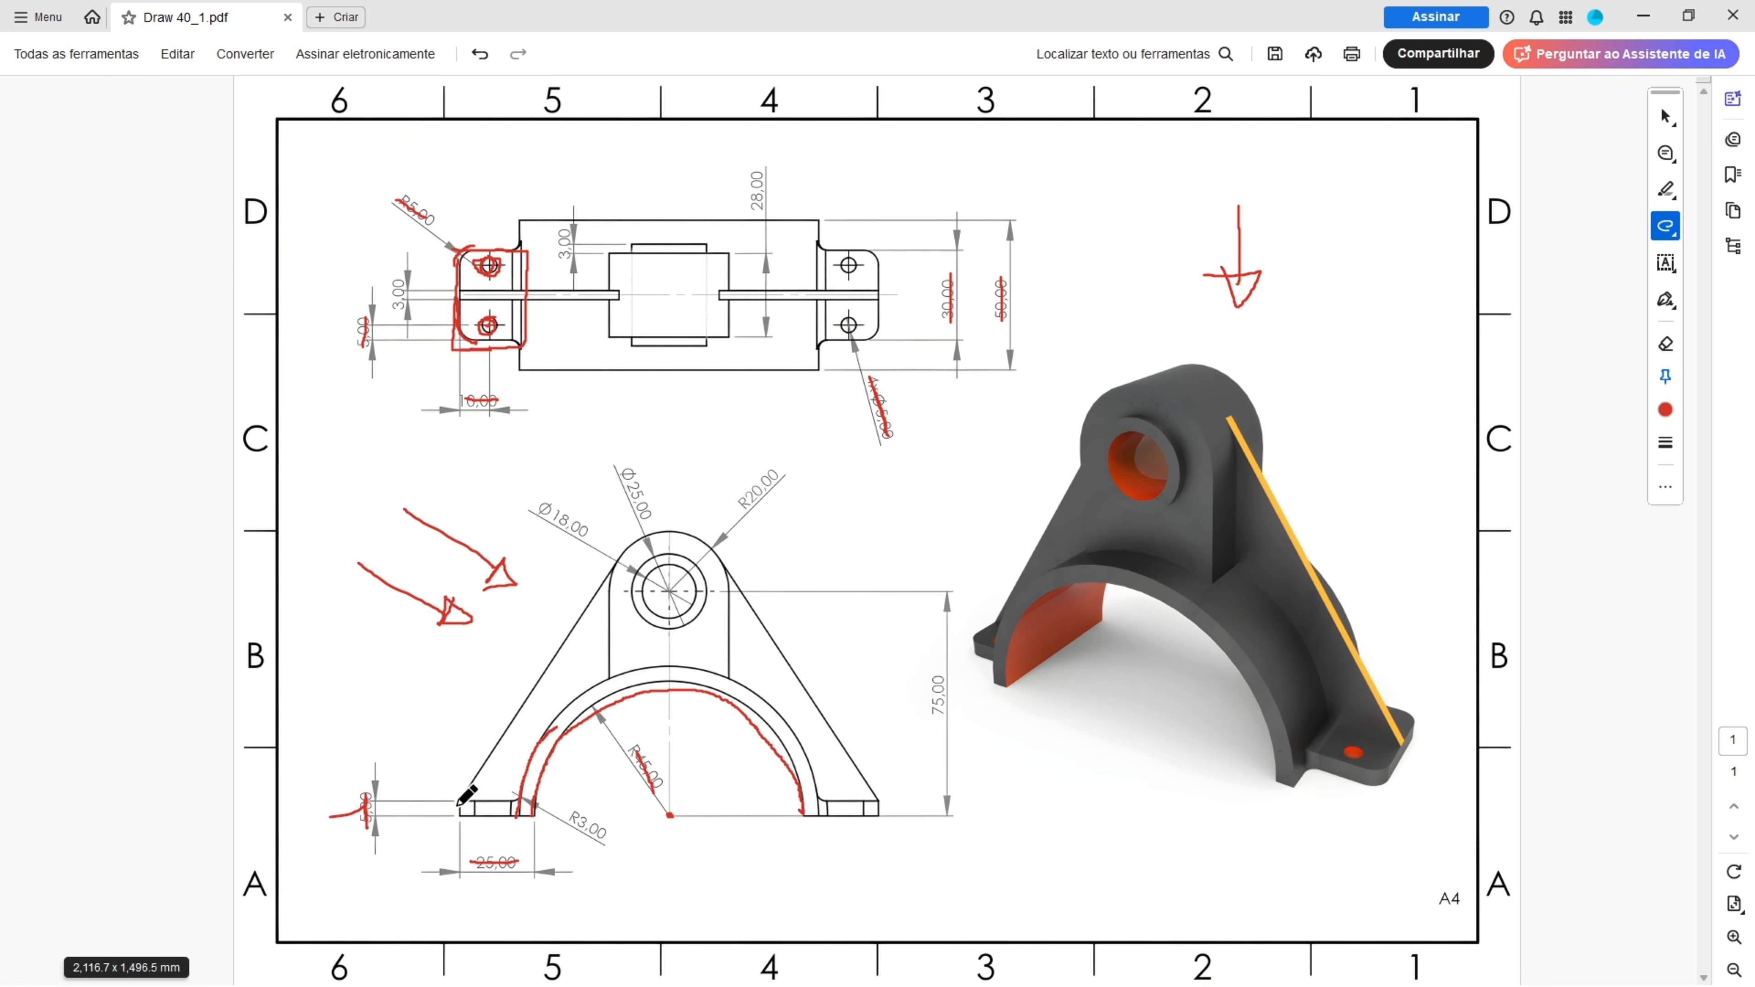
pyautogui.moveTo(459, 803); pyautogui.dragTo(550, 659)
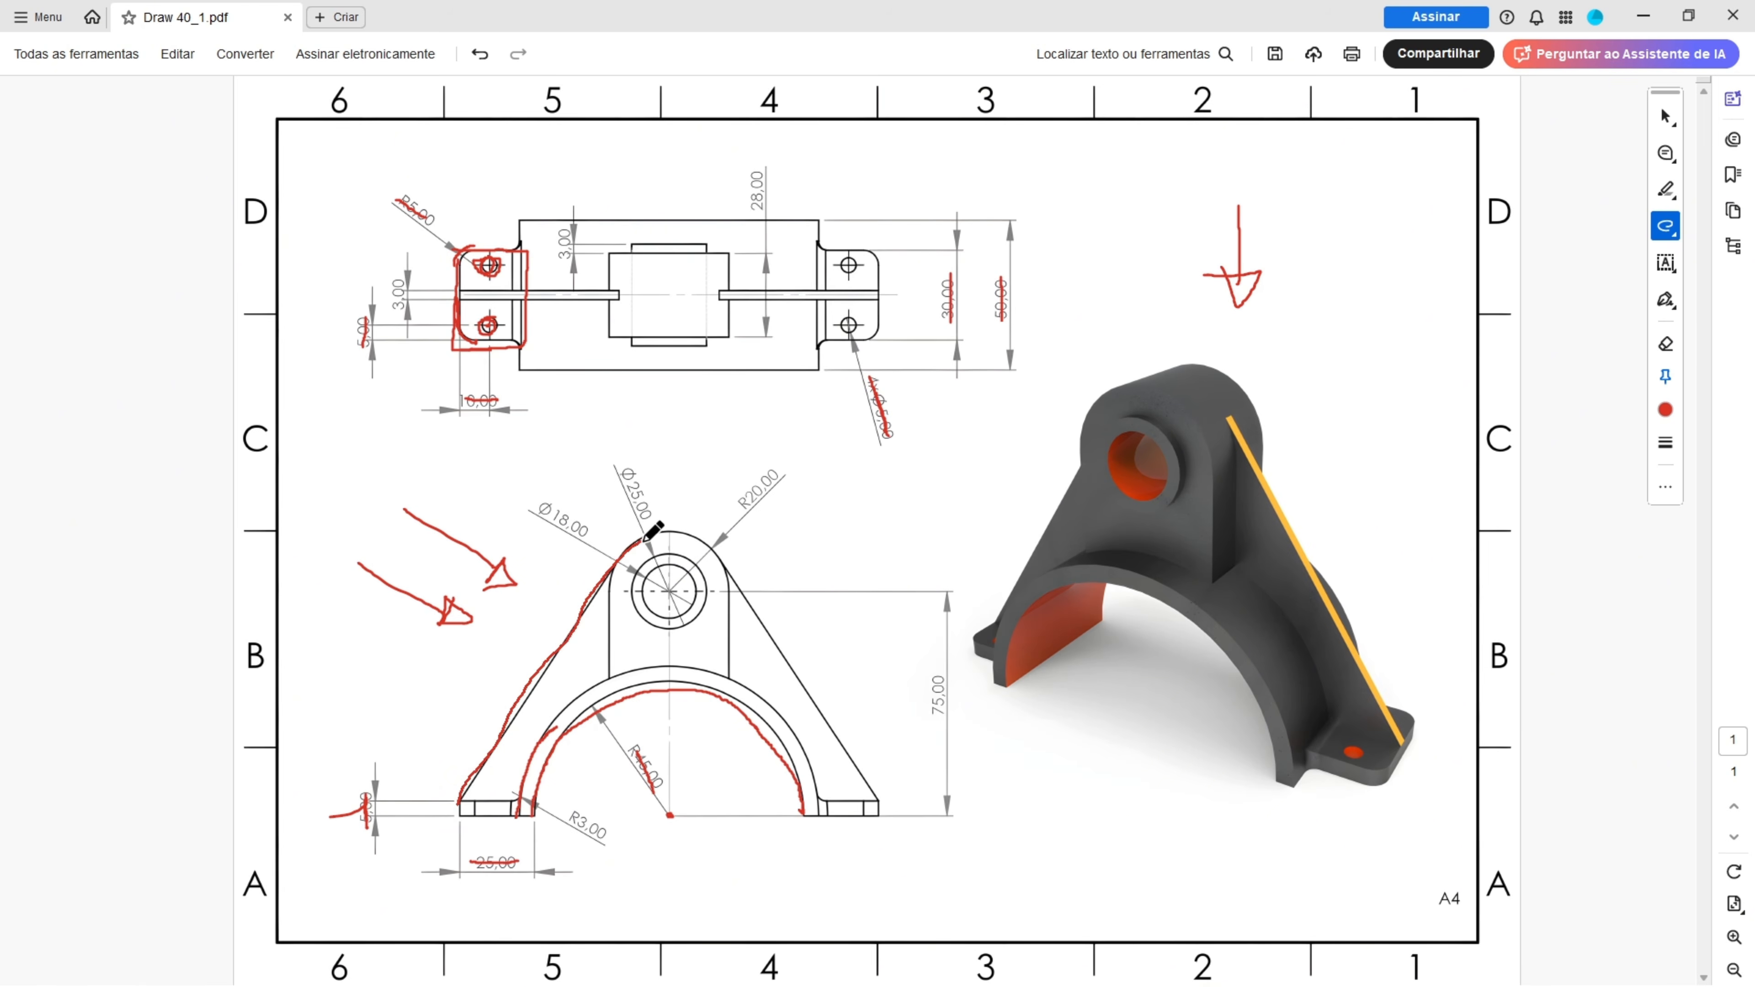
pyautogui.moveTo(757, 599); pyautogui.dragTo(815, 704)
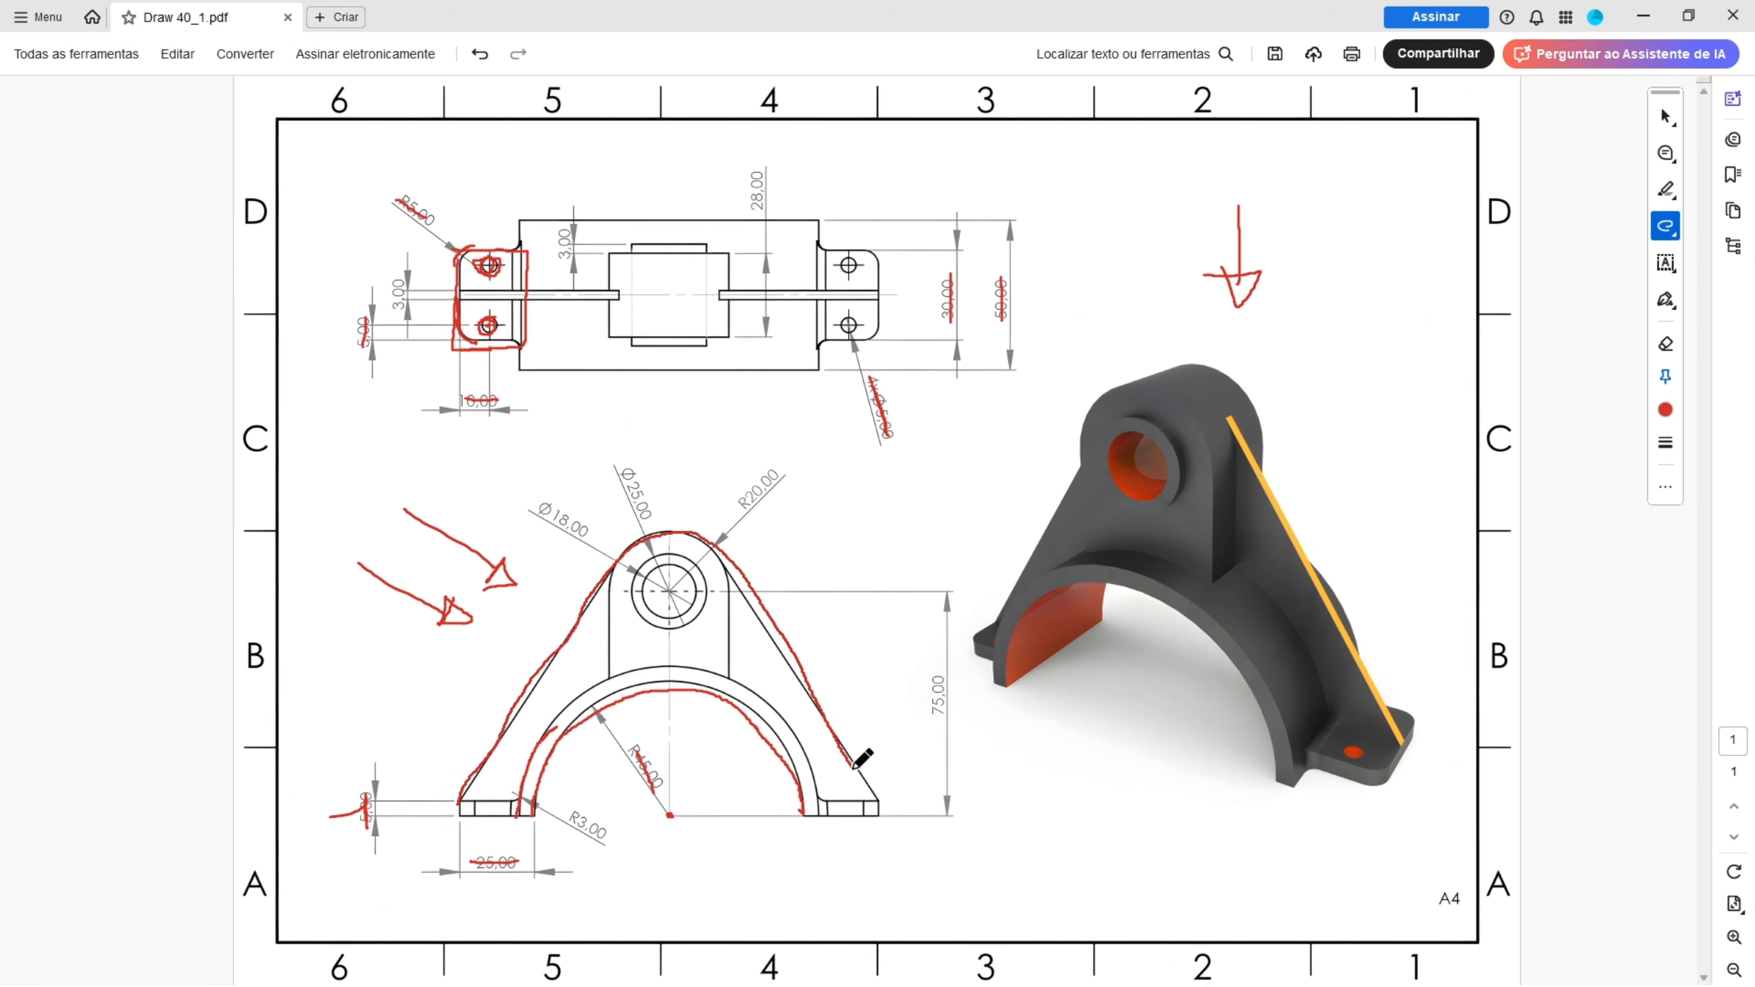
pyautogui.moveTo(876, 796); pyautogui.dragTo(879, 800)
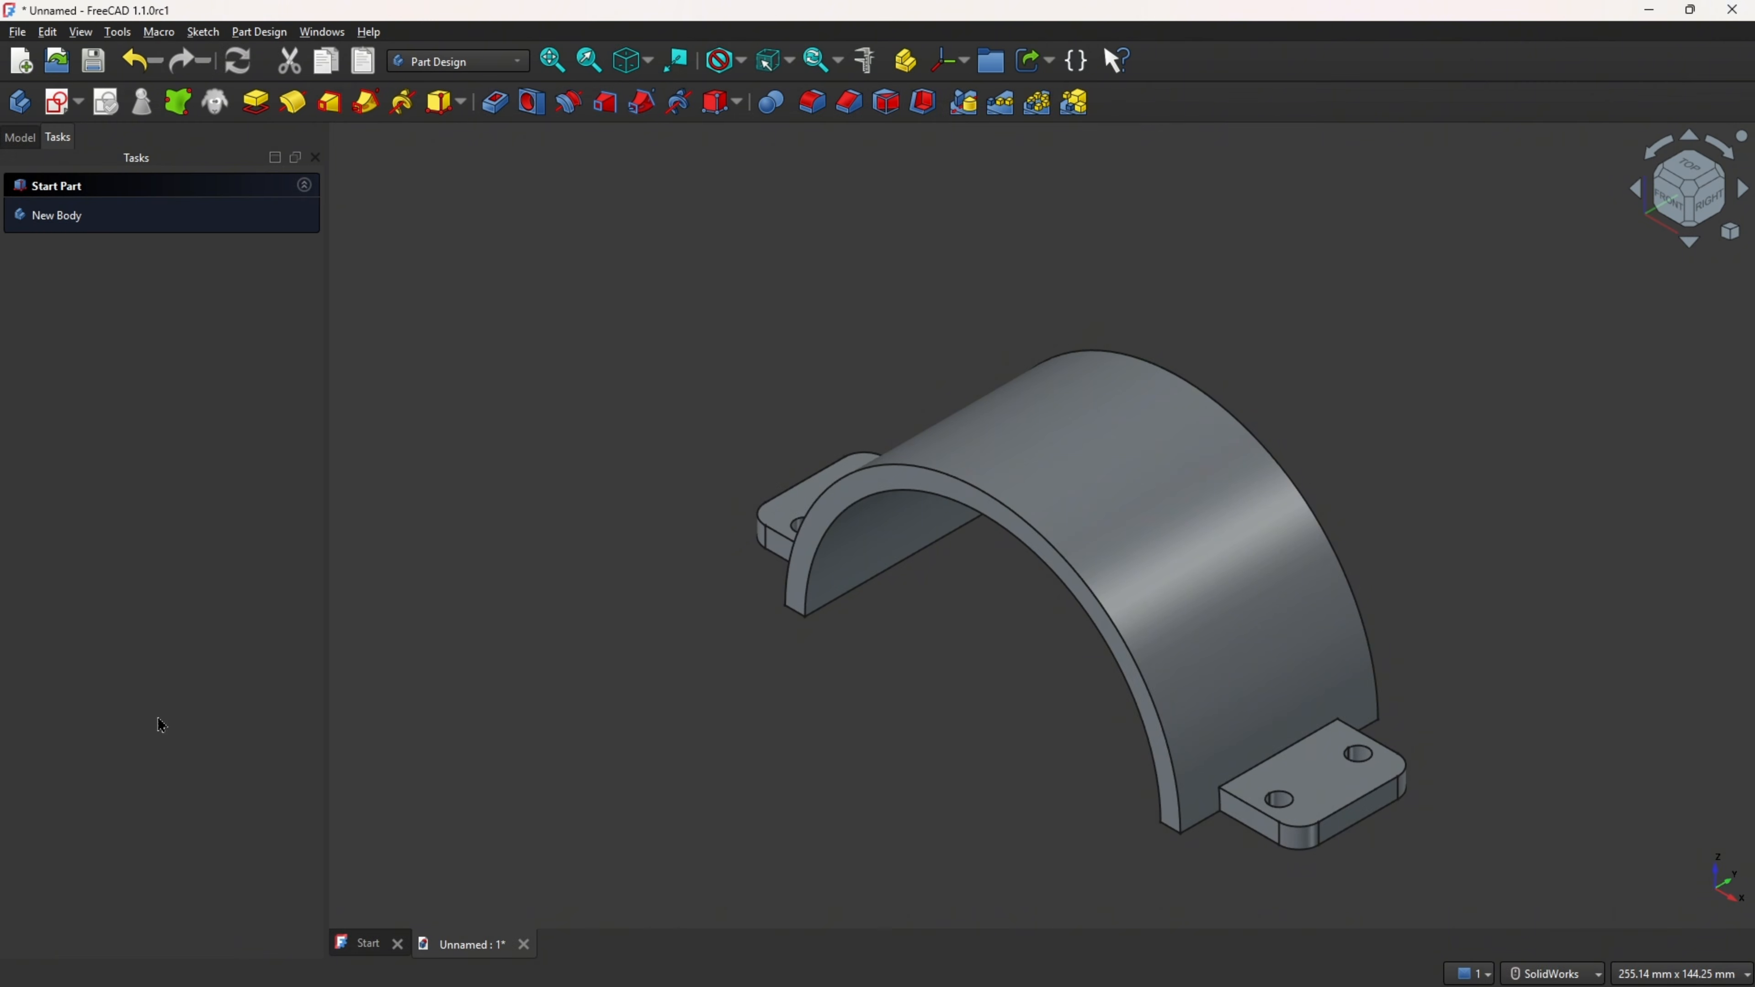
# - Start a sketch on the XZ base plane and project the upper outer and inner corner points of both tabs as external geometry
pyautogui.click(59, 102)
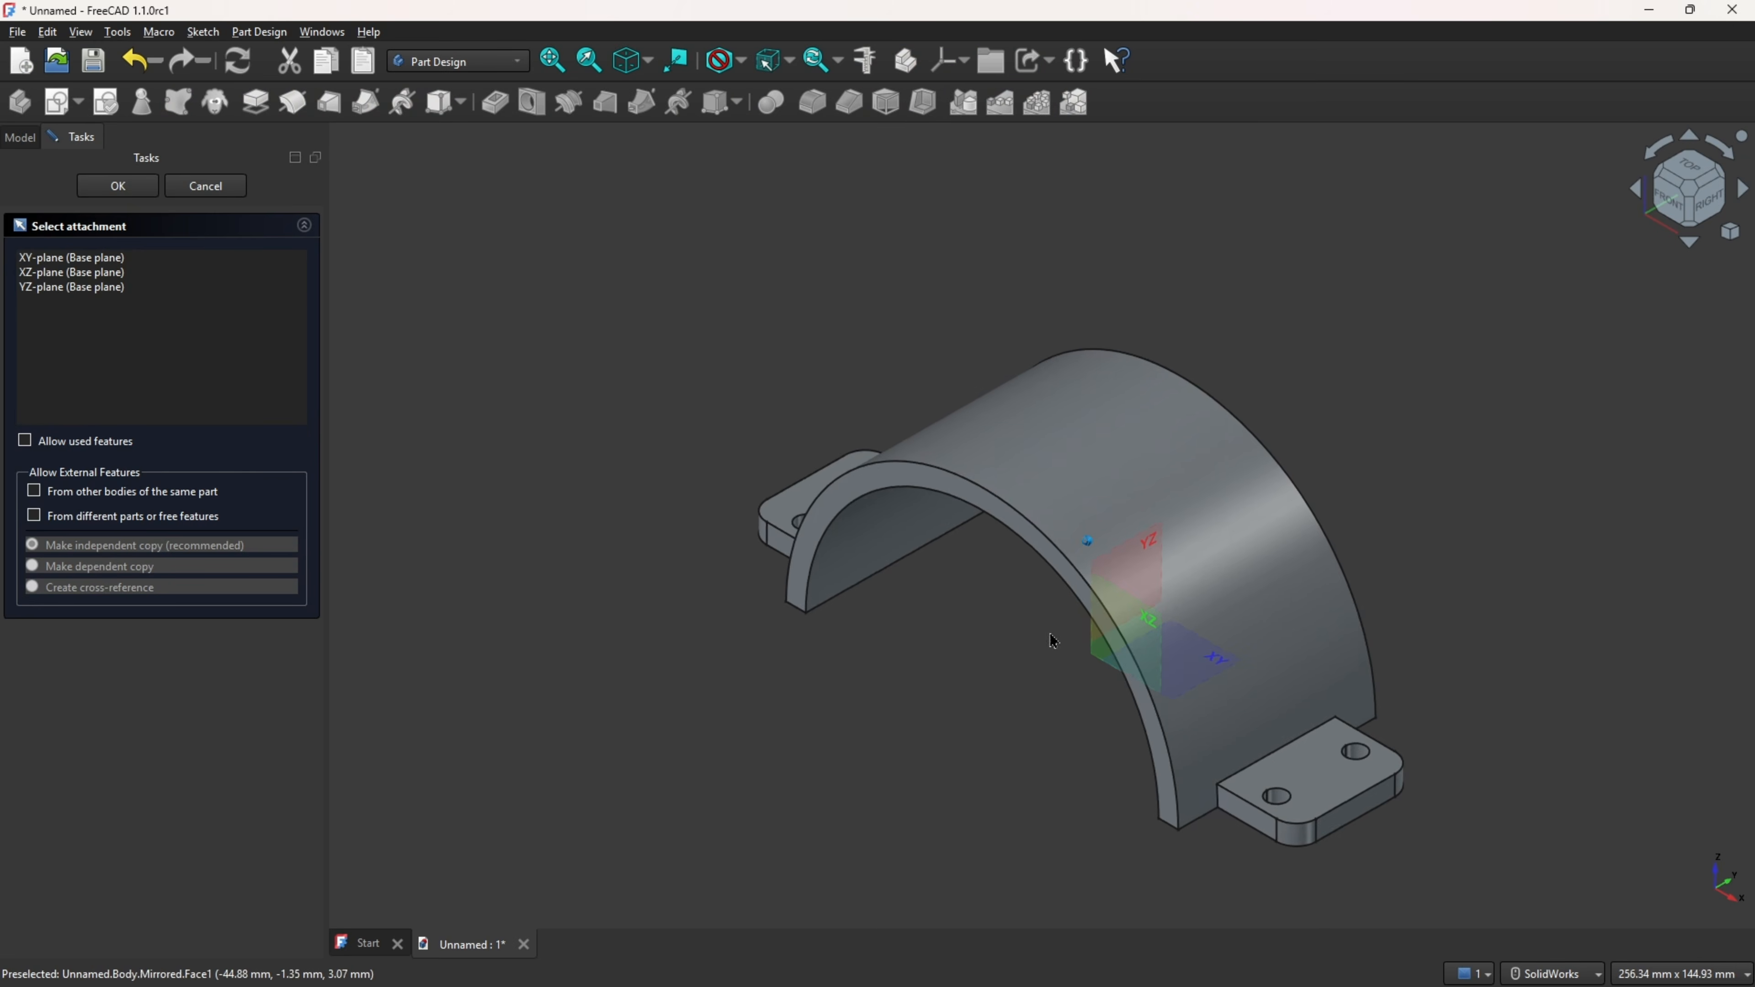
pyautogui.click(1105, 640)
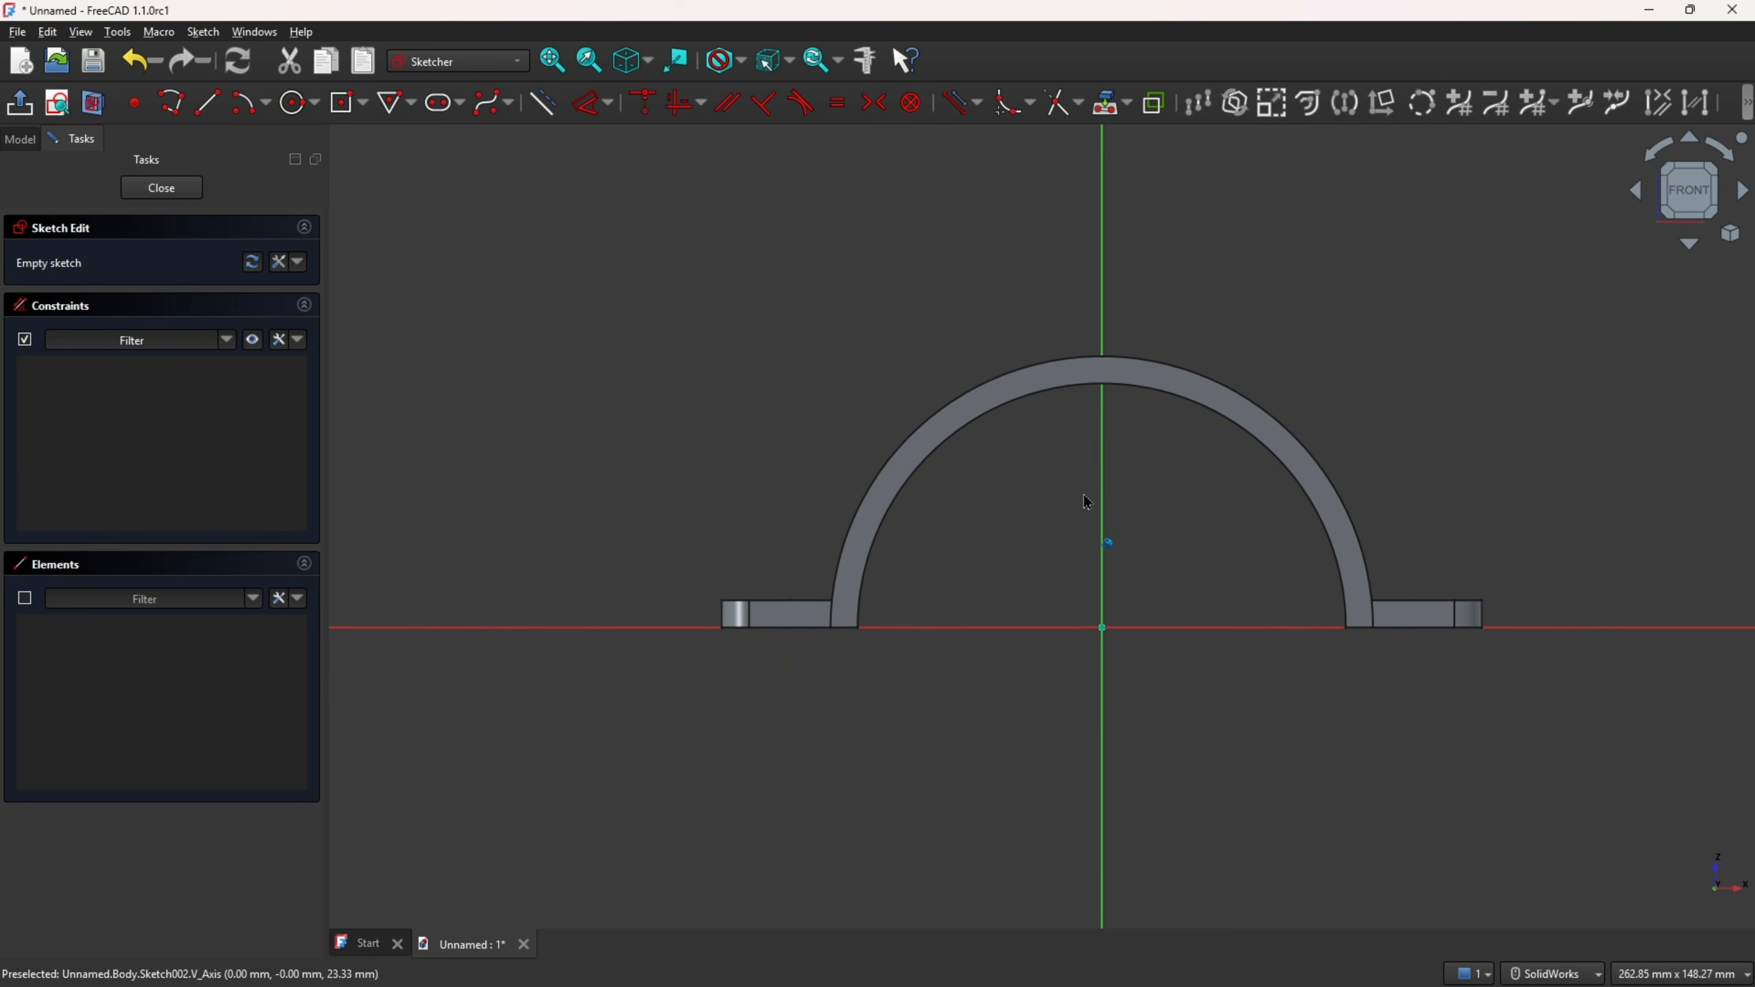
pyautogui.click(1127, 104)
pyautogui.click(1143, 134)
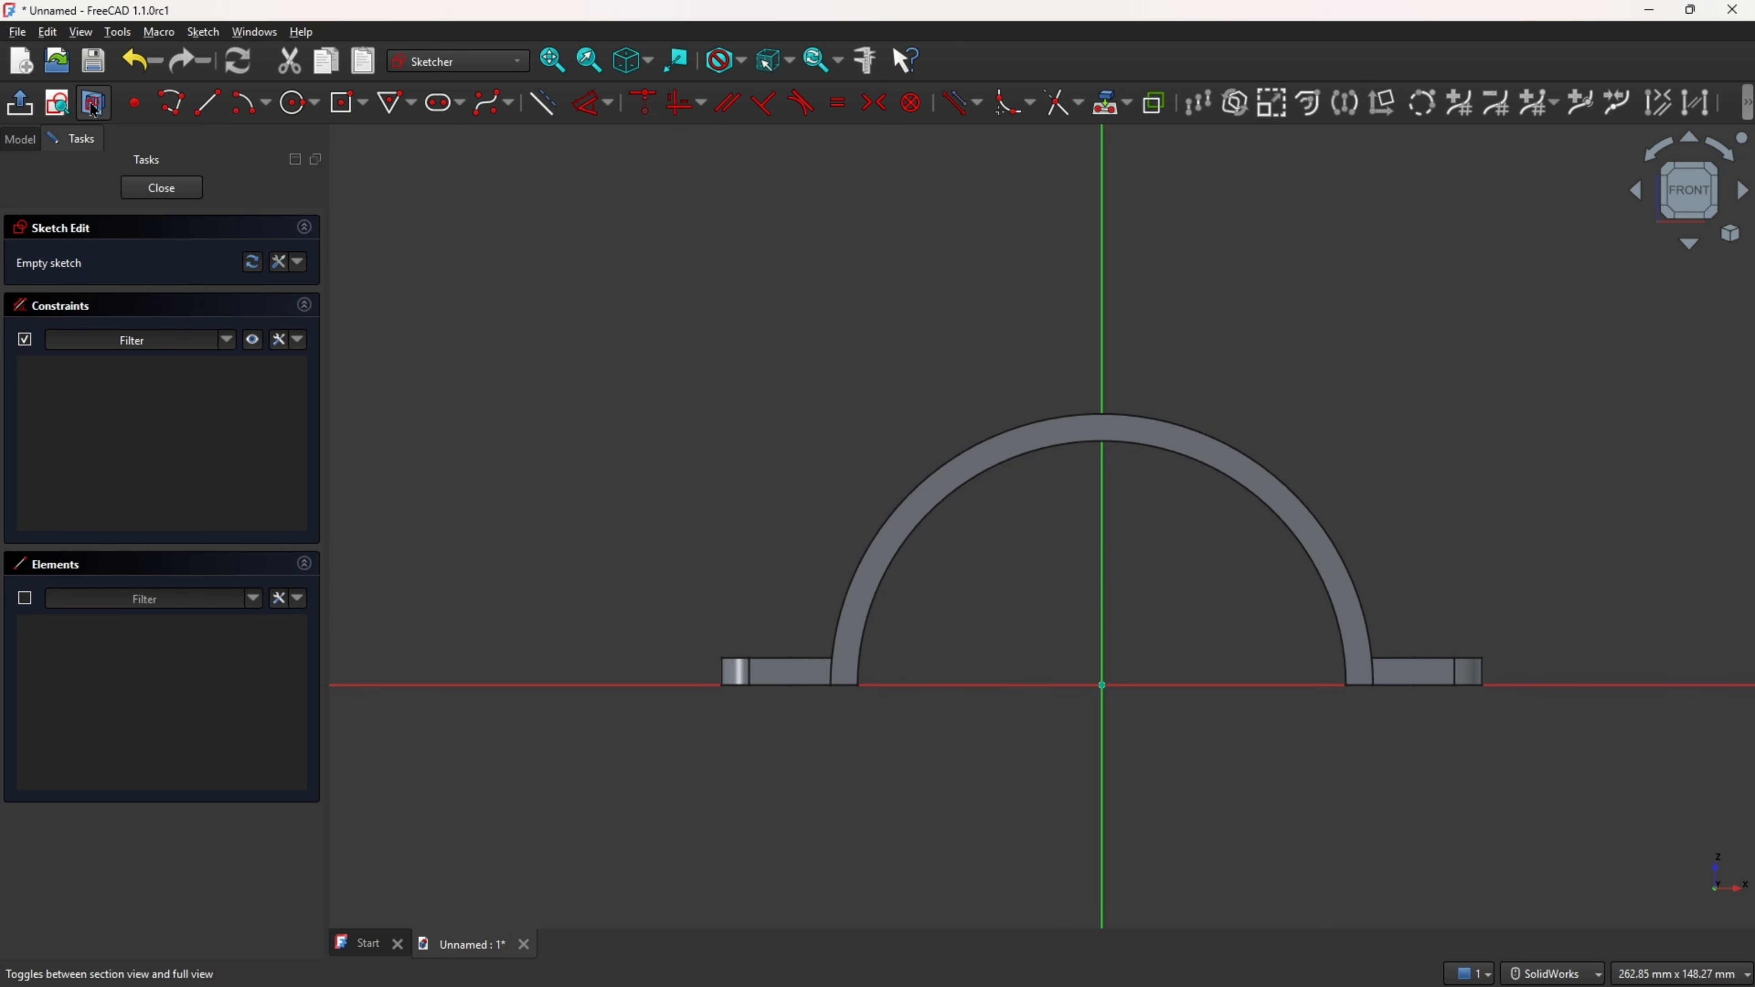
pyautogui.scroll(2, 693, 674)
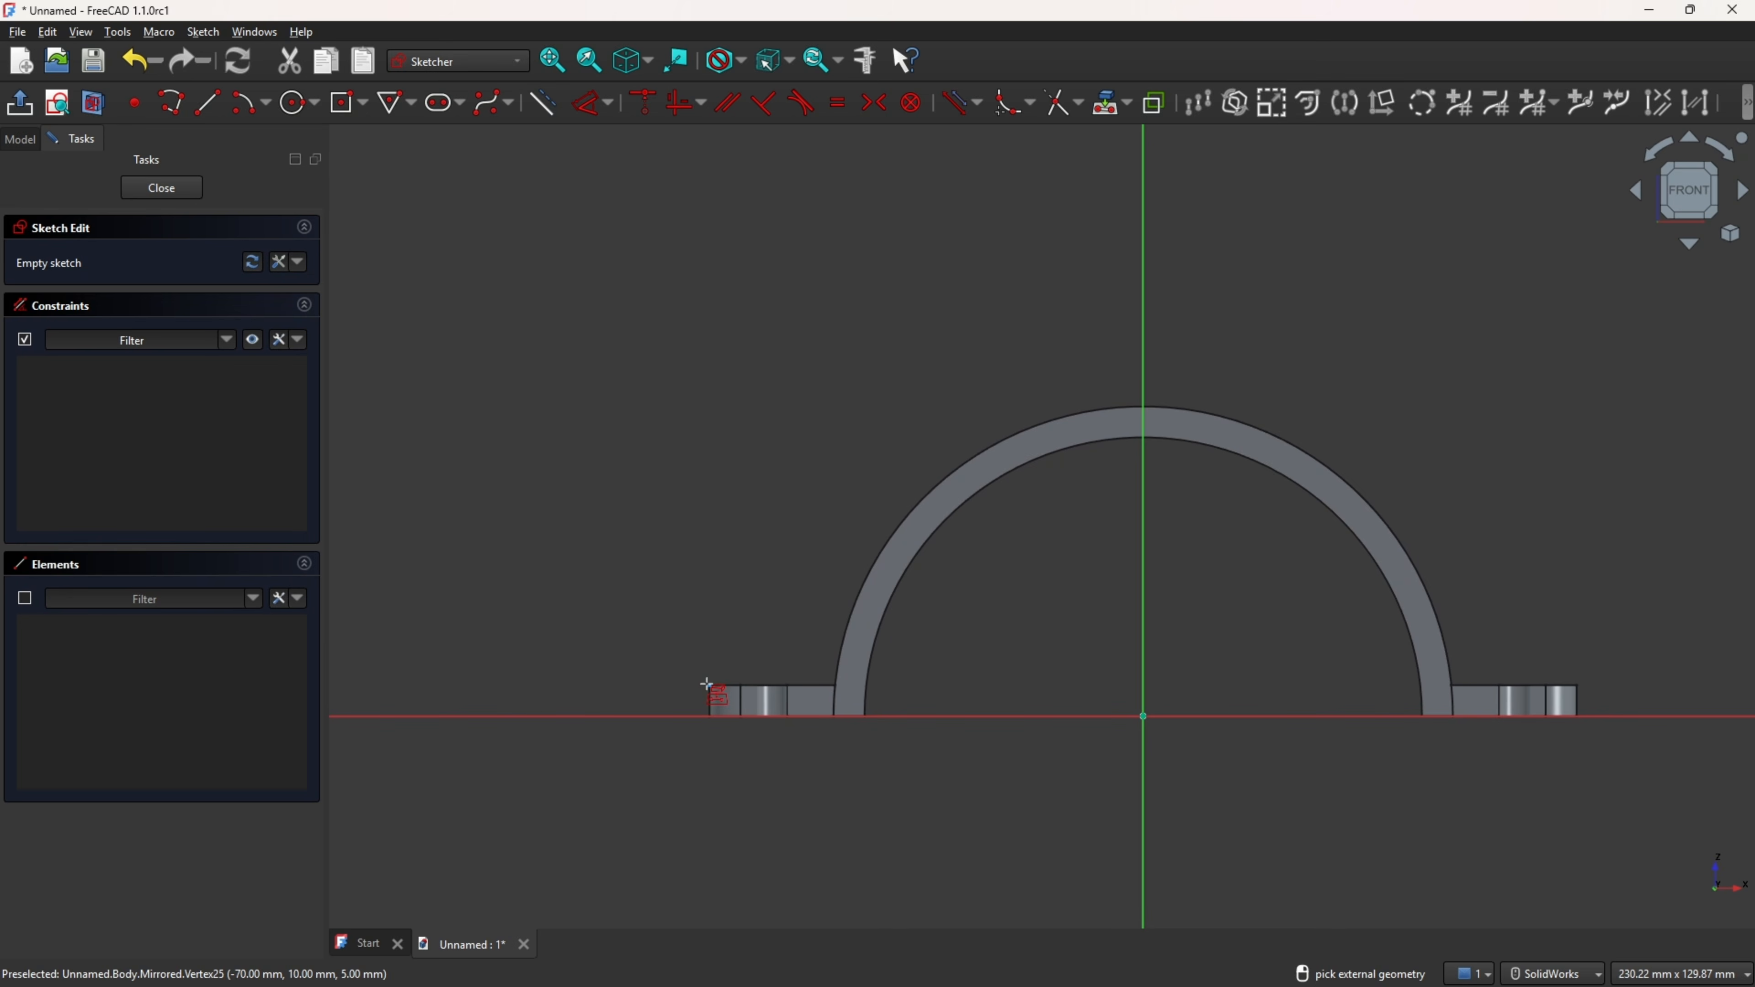
pyautogui.click(707, 685)
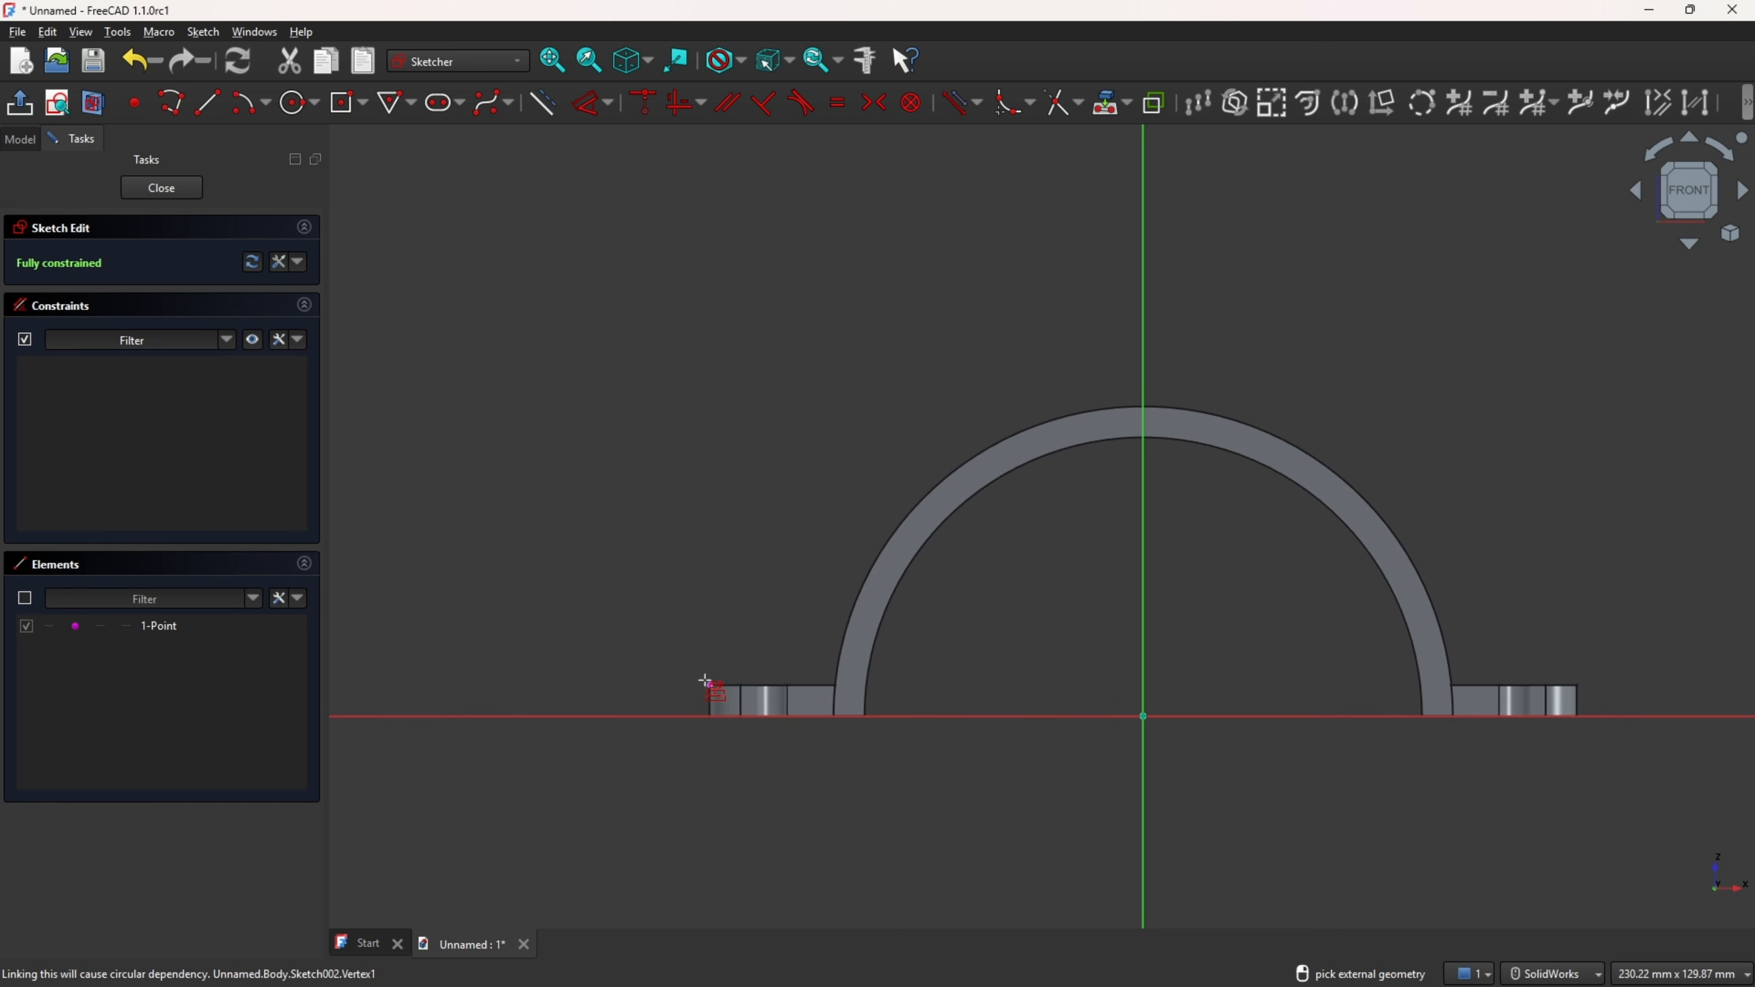
pyautogui.click(1578, 686)
pyautogui.scroll(-1, 1520, 619)
pyautogui.scroll(-1, 1503, 622)
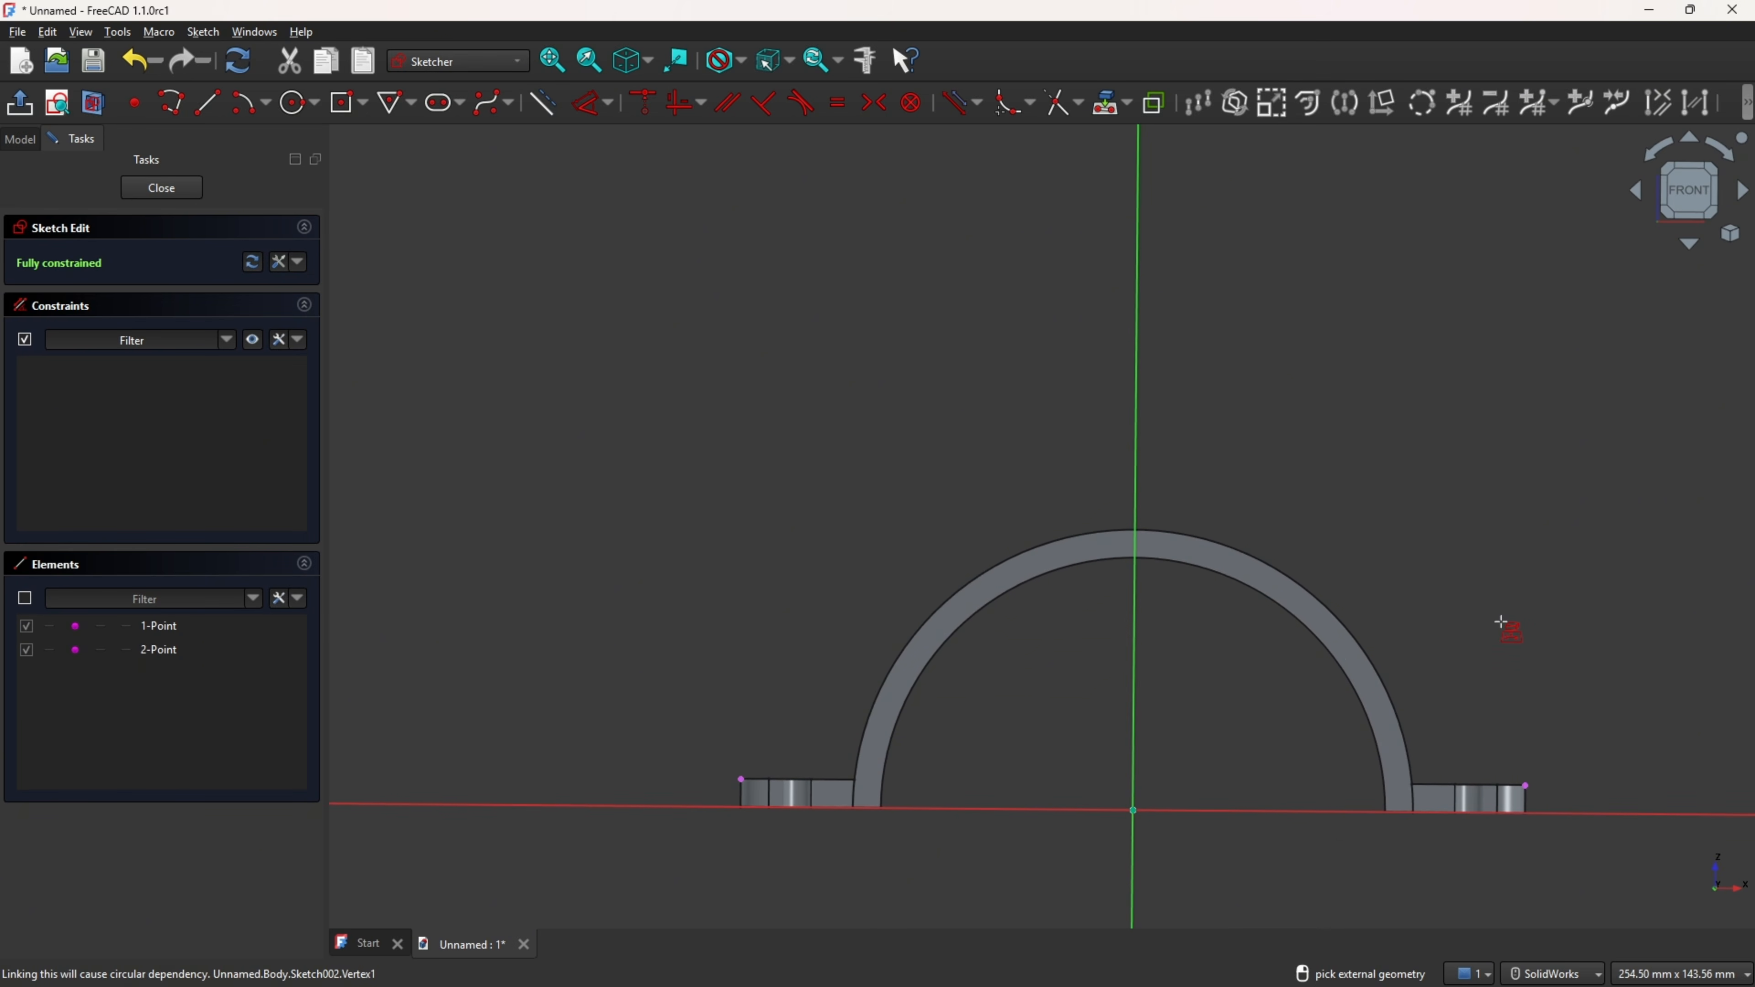
pyautogui.scroll(-1, 854, 802)
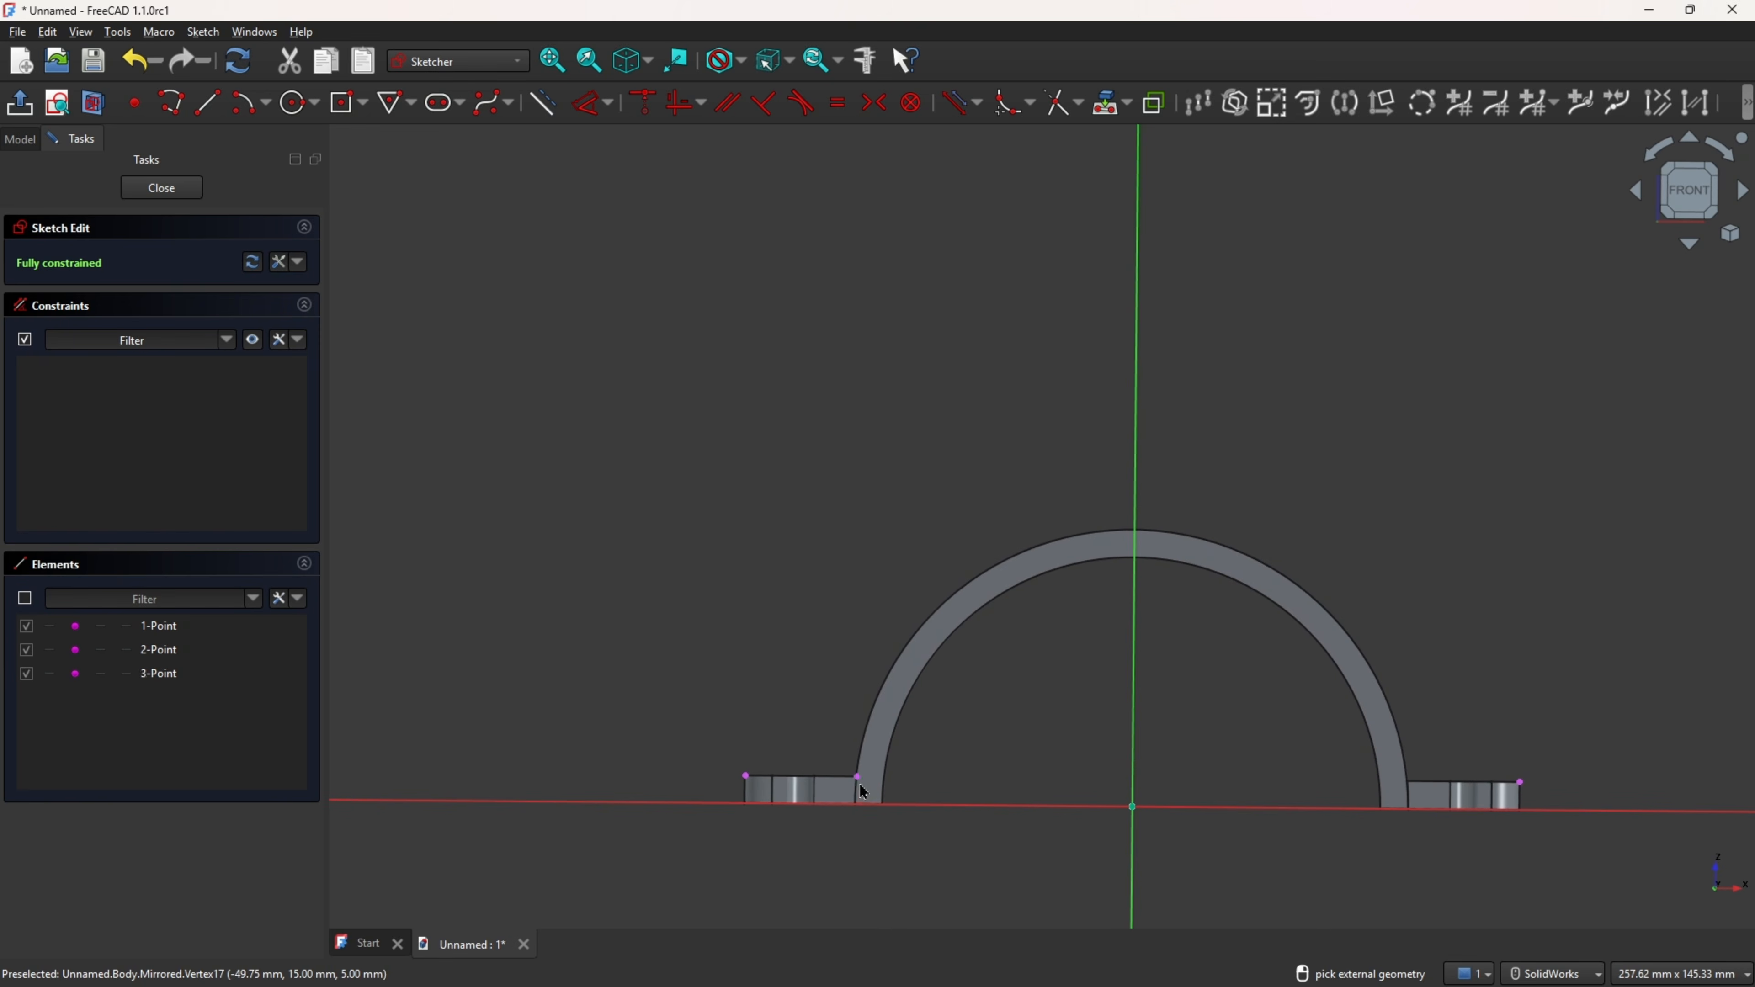
pyautogui.click(1409, 784)
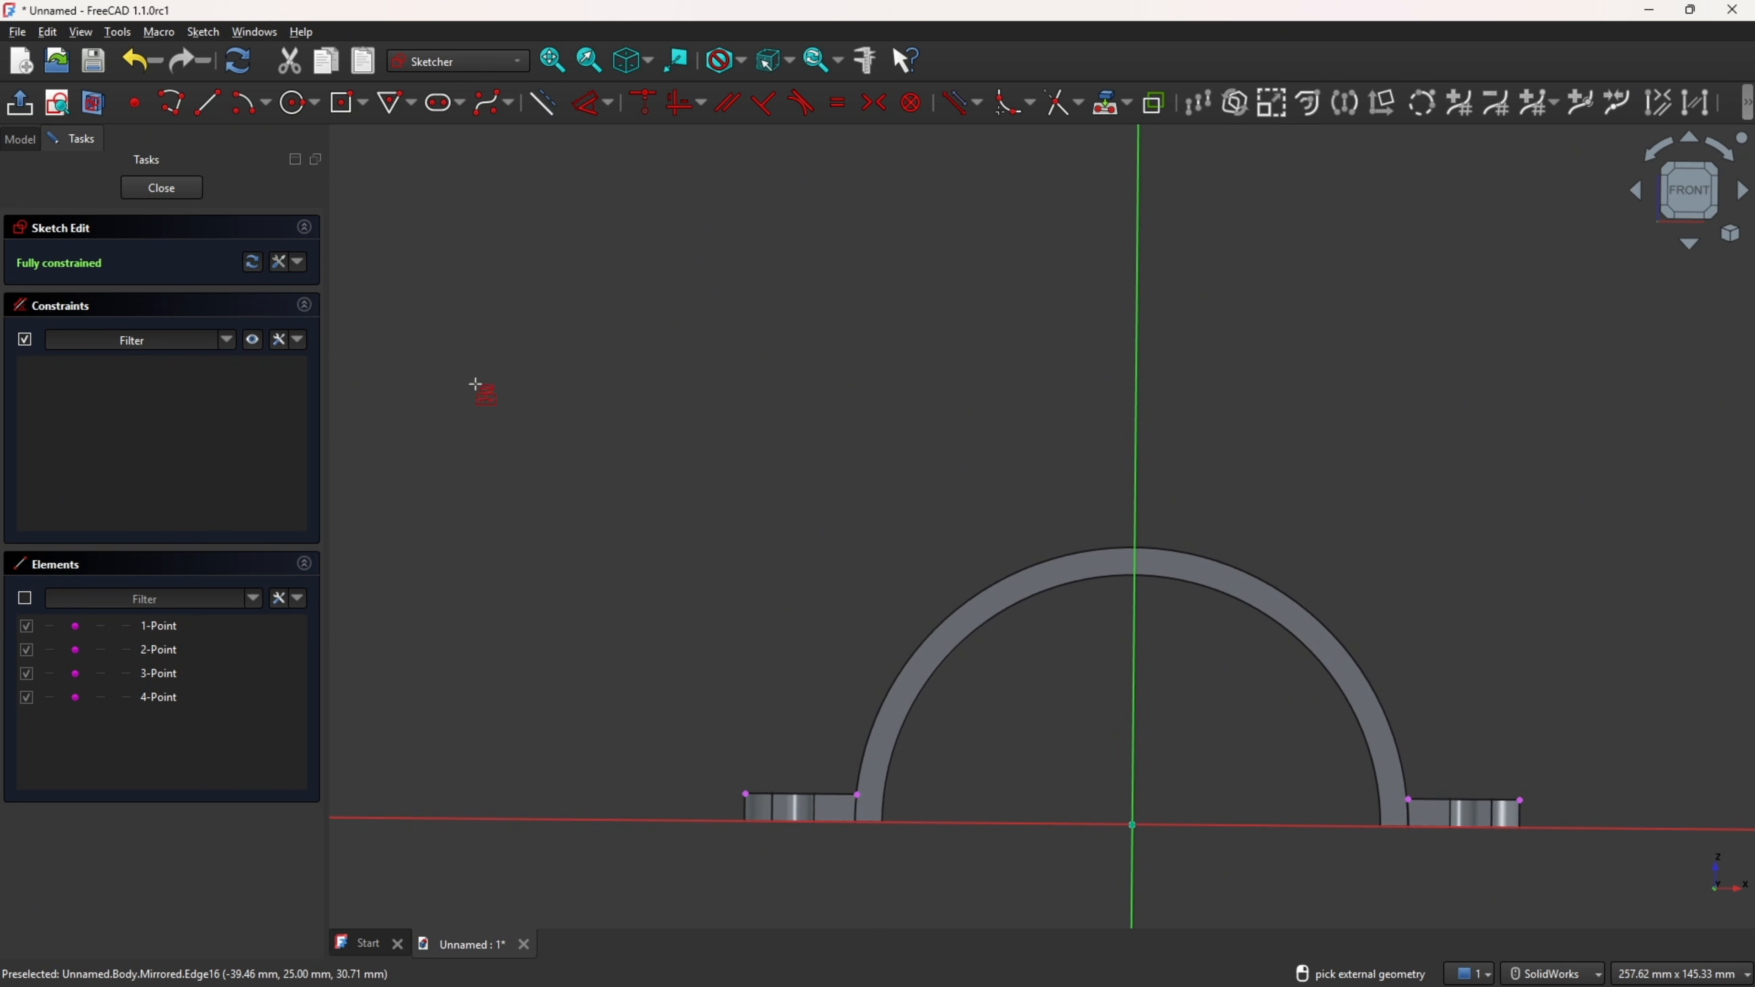
# - Draw a centre-point arc of 20 mm radius above the arch, centred on the vertical axis and curving over it
pyautogui.click(268, 112)
pyautogui.click(273, 139)
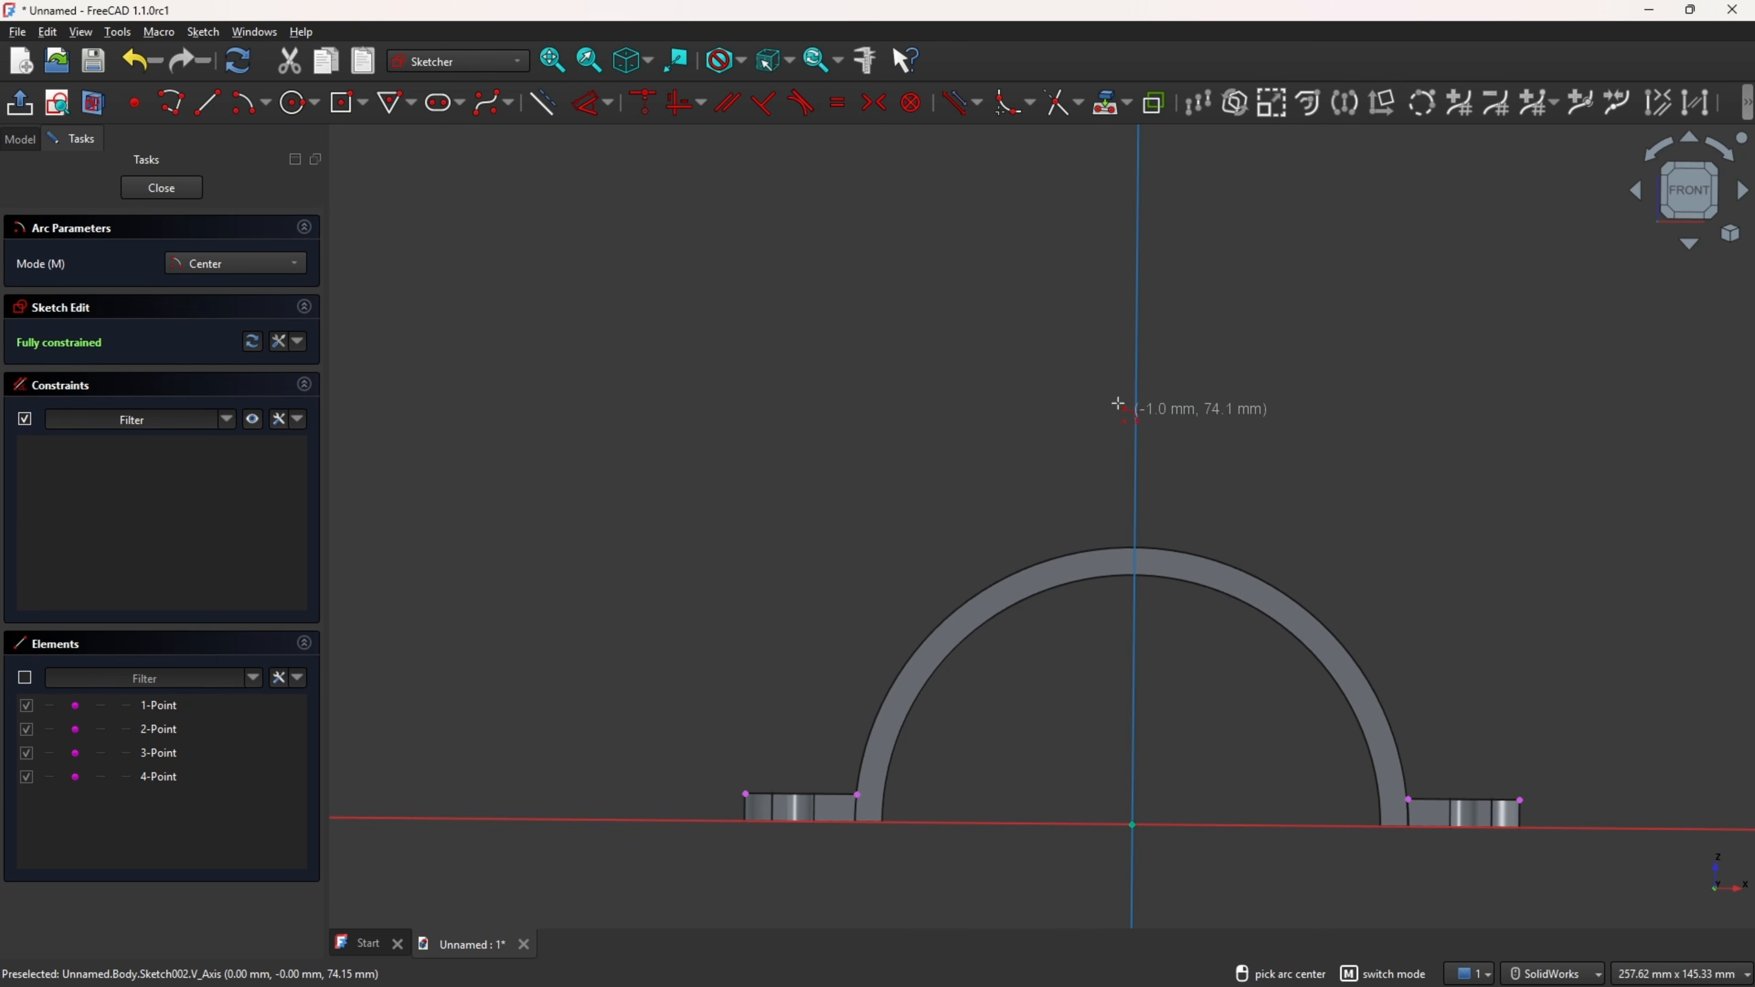
pyautogui.click(1134, 399)
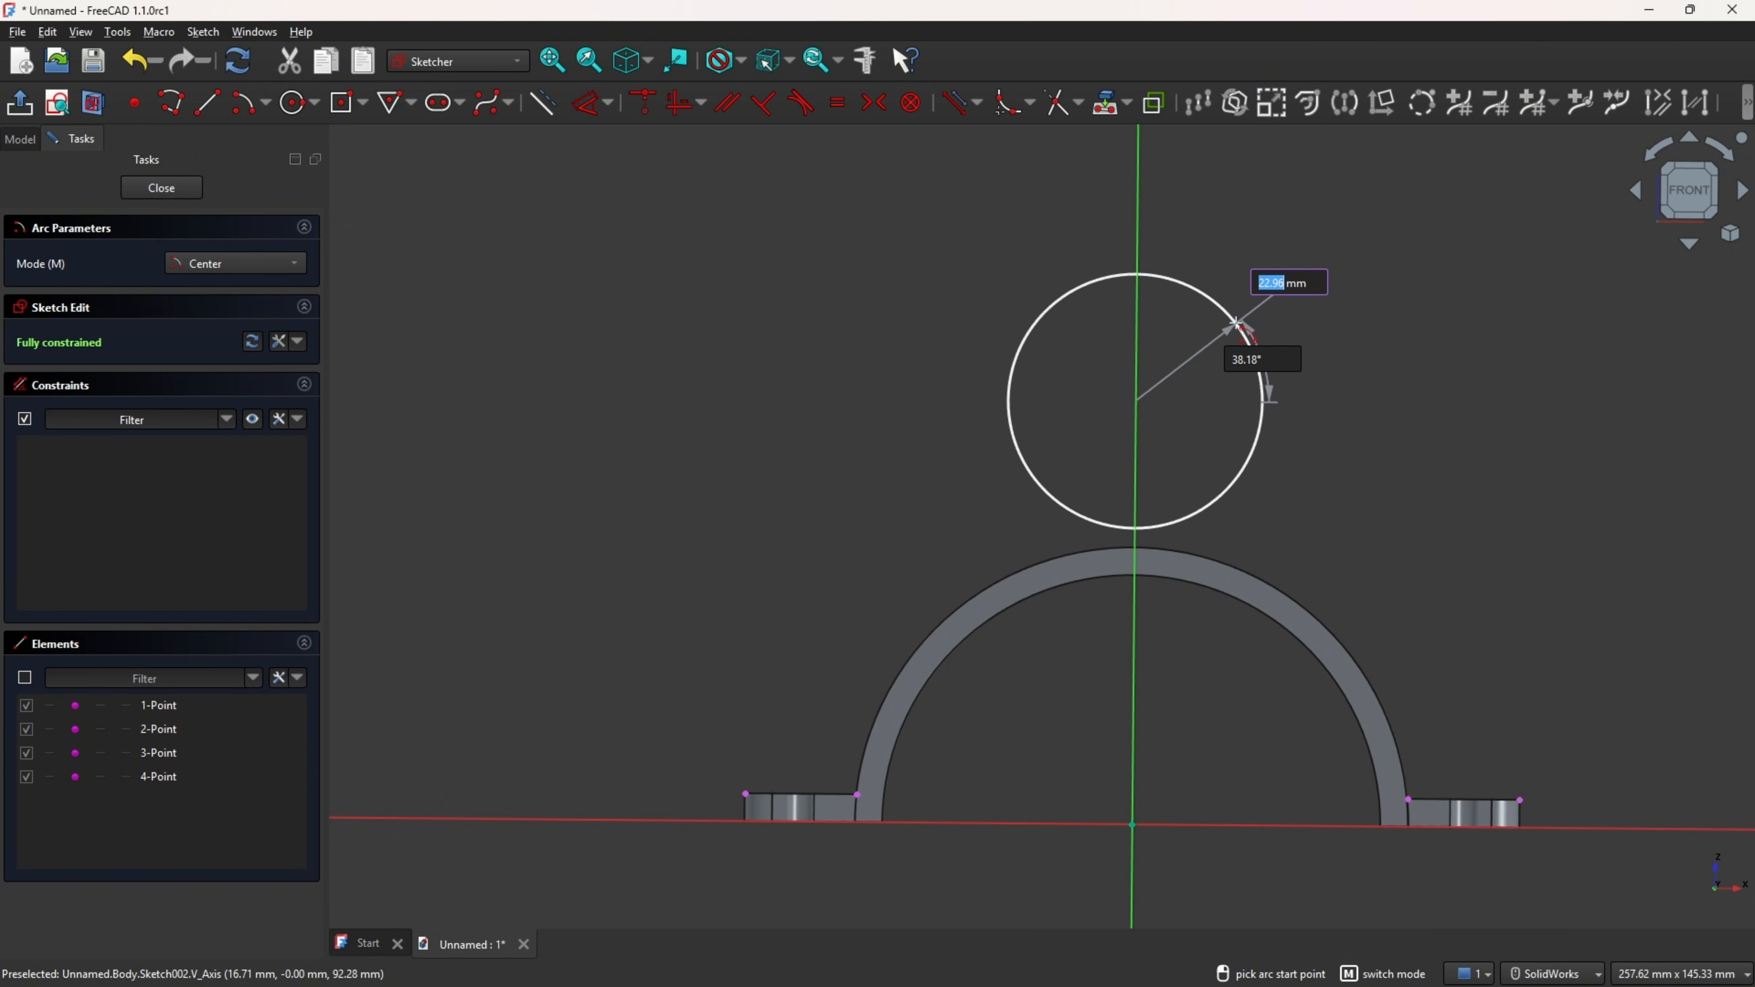
pyautogui.write('20')
pyautogui.click(1237, 322)
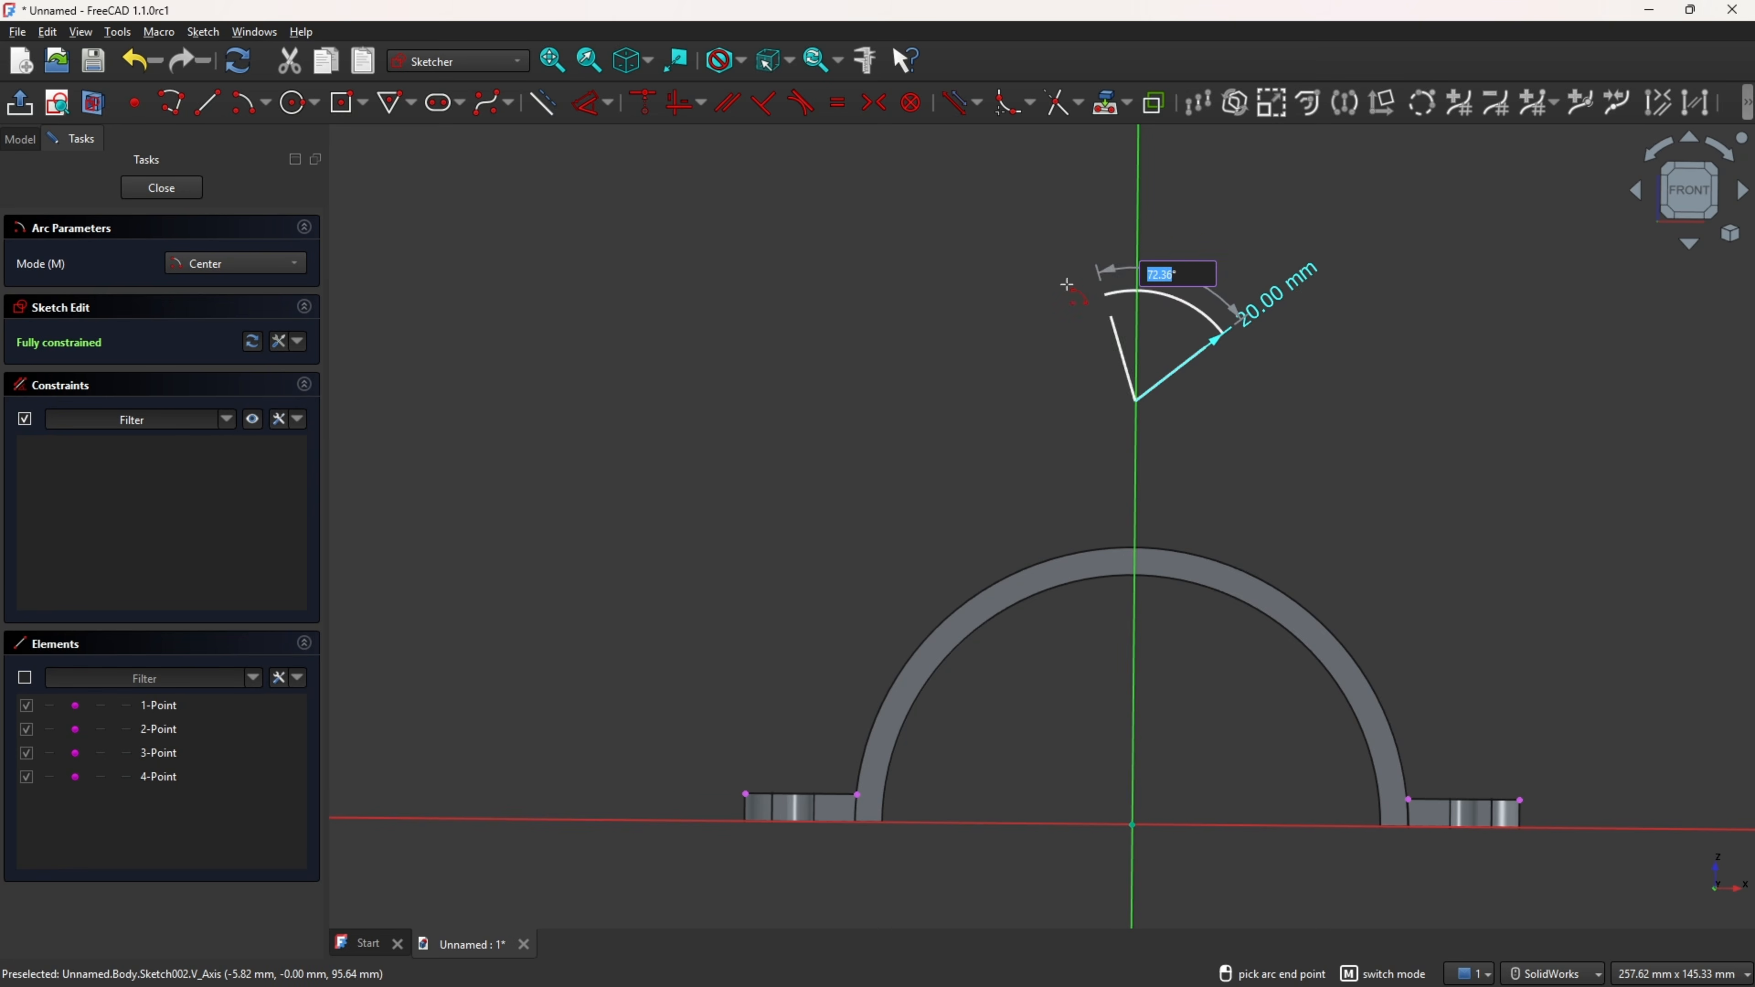
pyautogui.click(1030, 305)
# - Draw two sloped lines from the projected outer tab corners up to the ends of the 20 mm arc
pyautogui.press('g')
pyautogui.press('l')
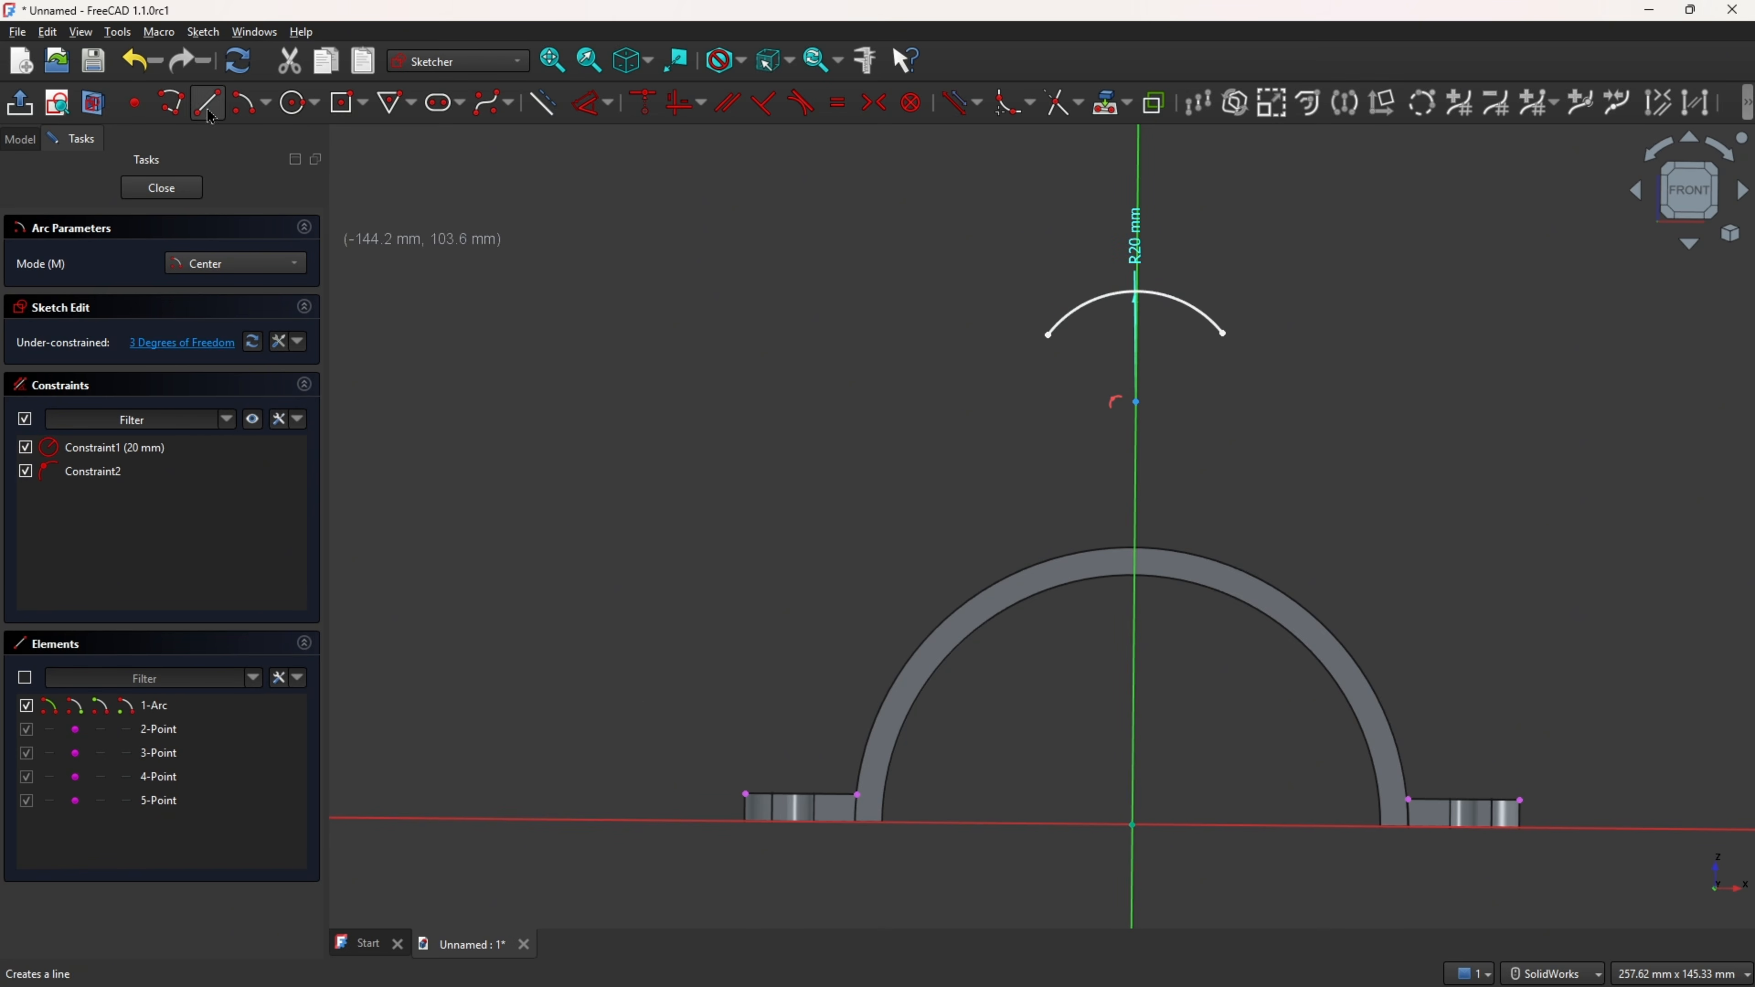
pyautogui.click(744, 785)
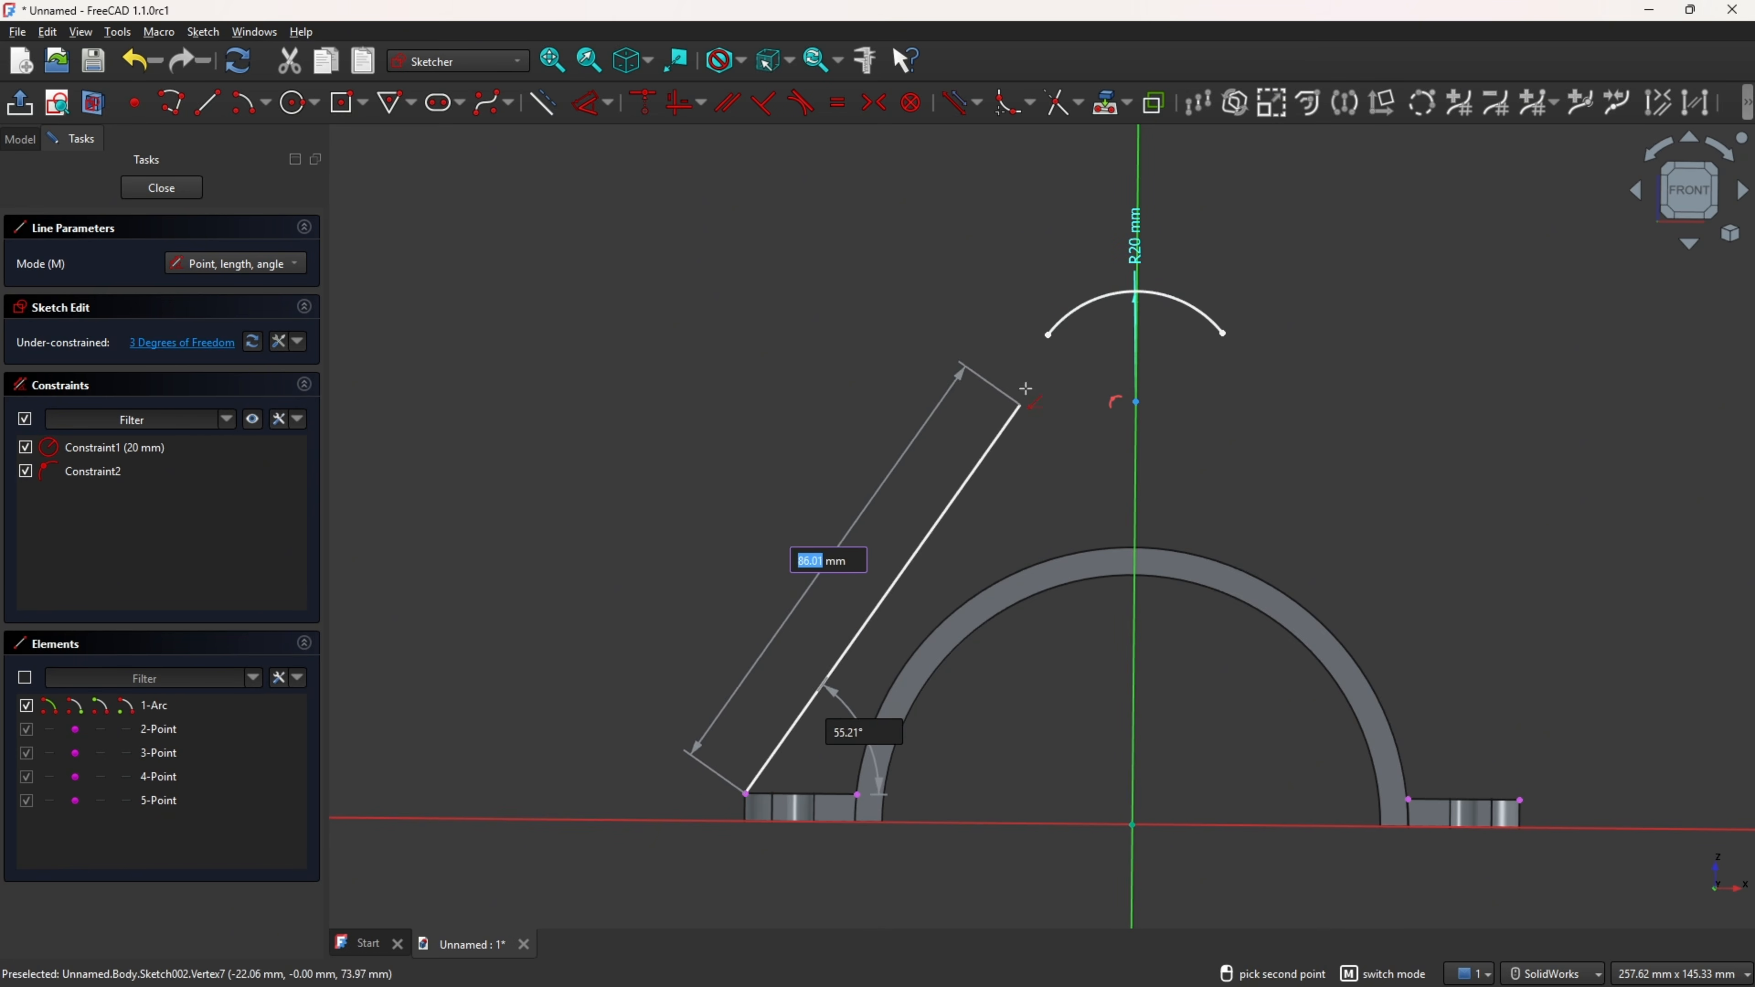
pyautogui.click(1048, 339)
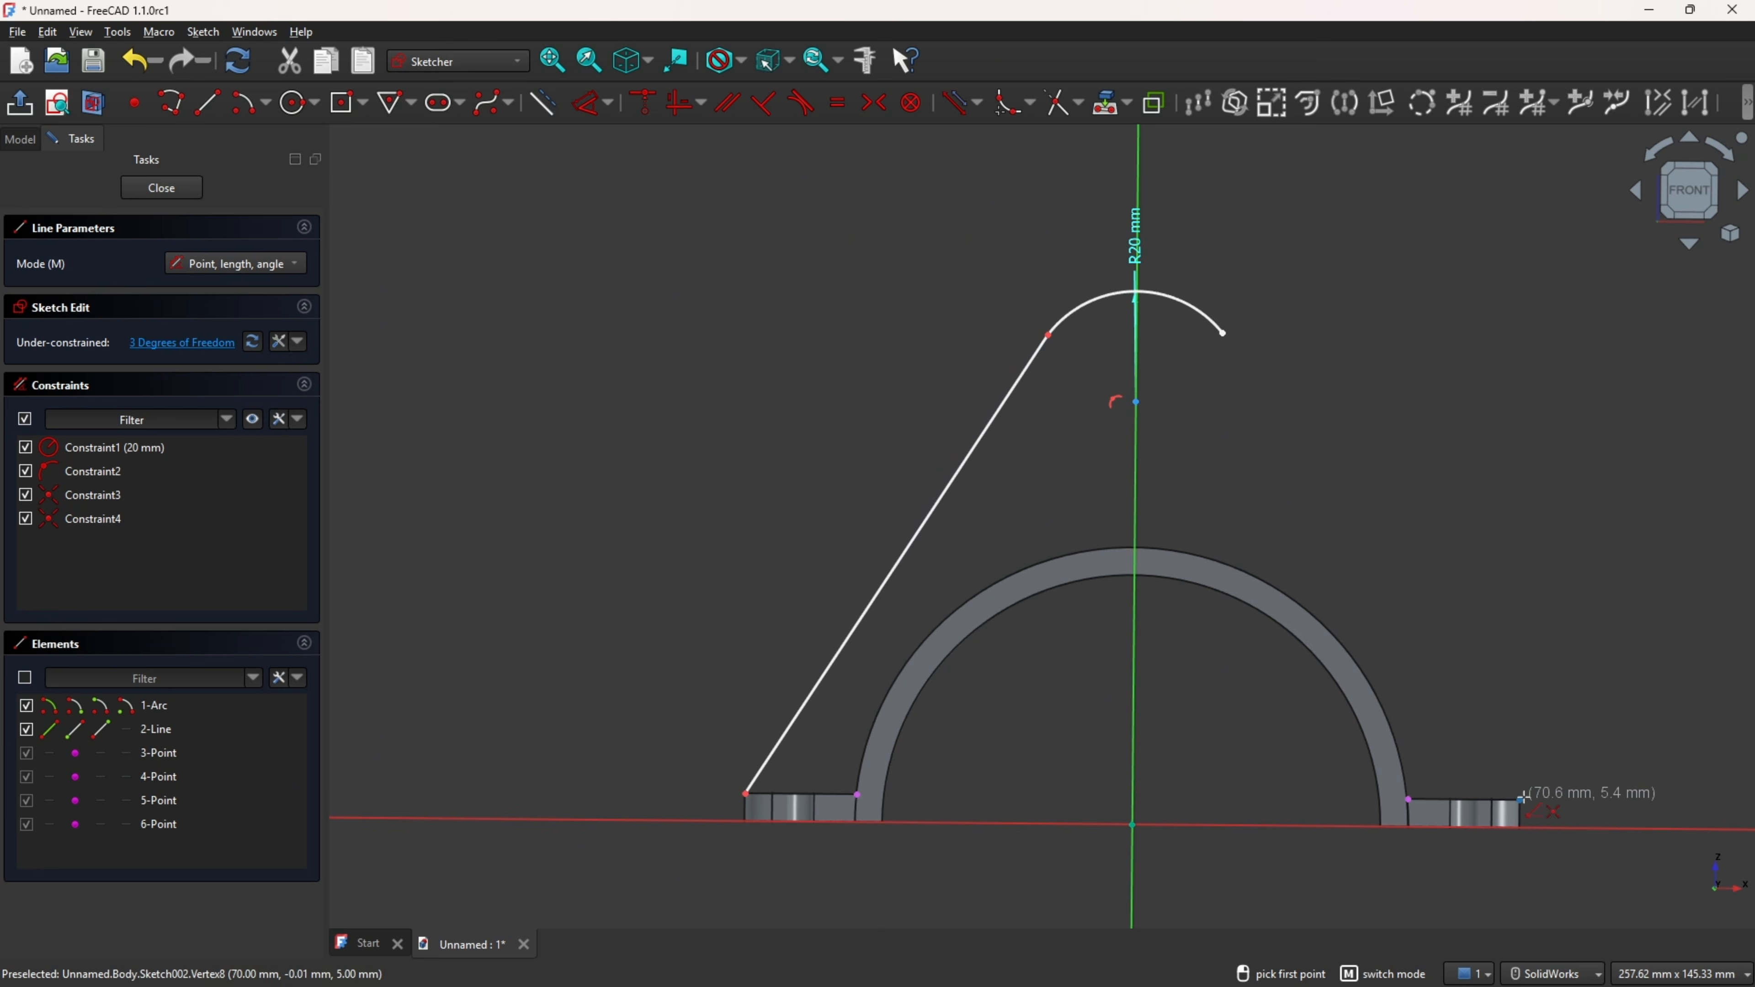
pyautogui.click(1519, 801)
pyautogui.click(1223, 334)
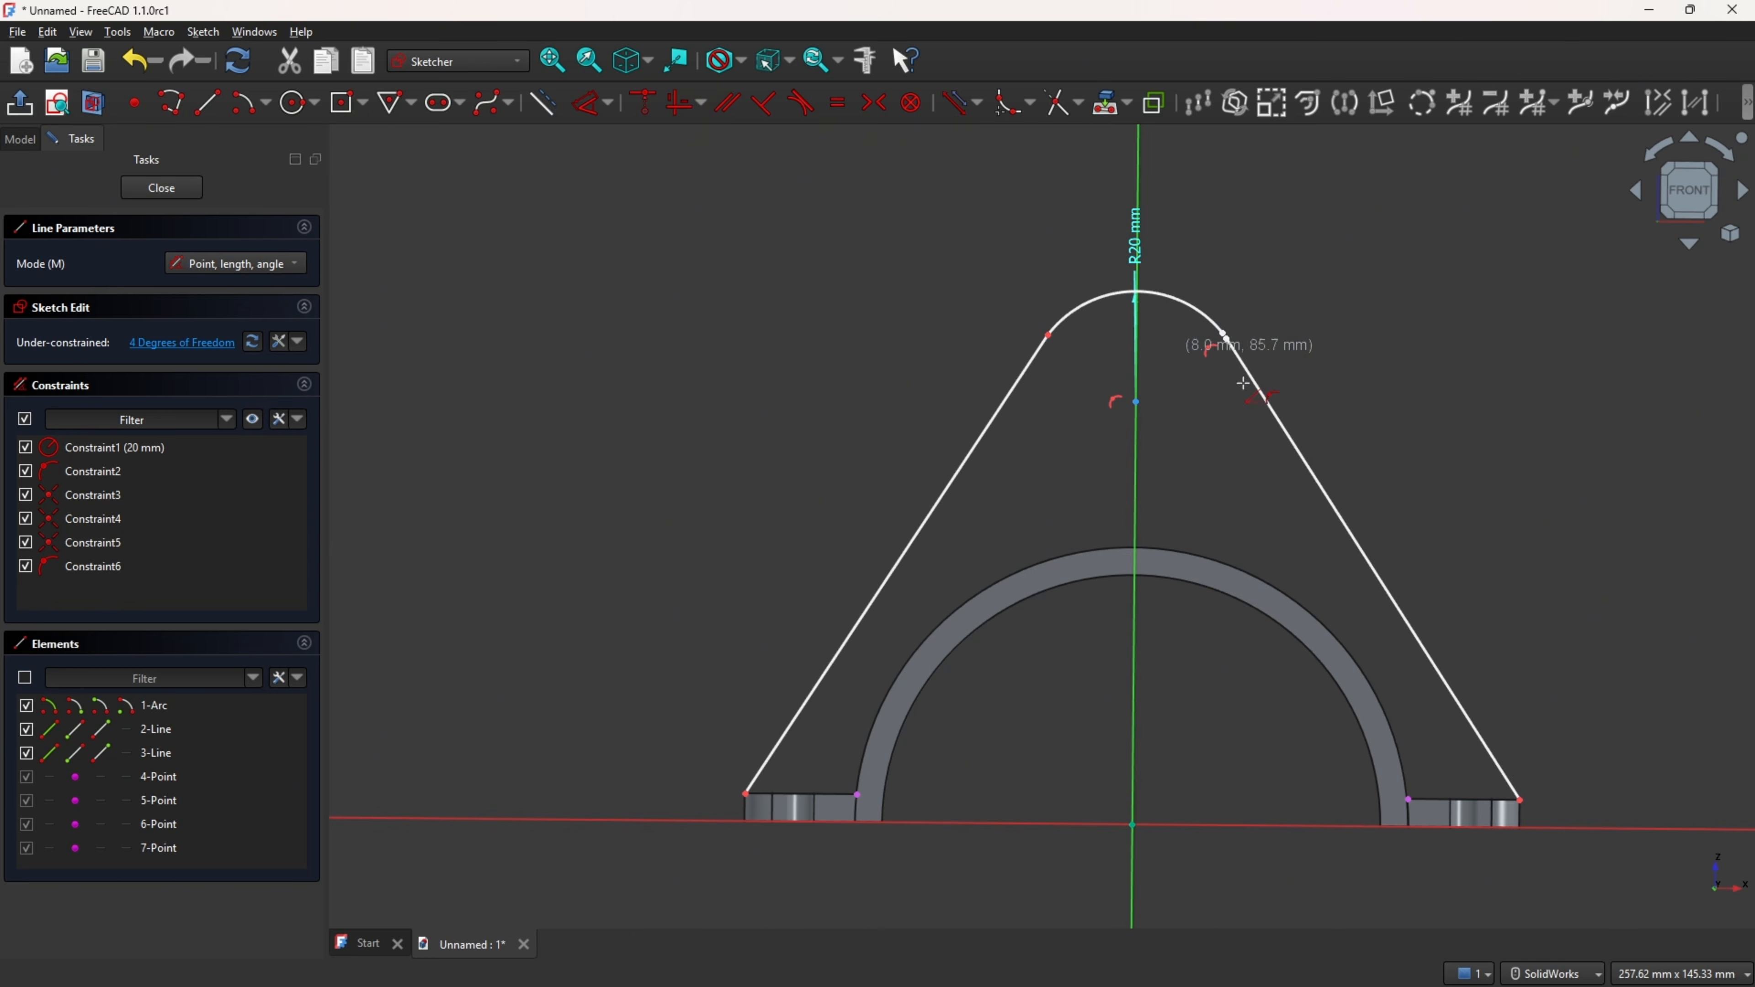
pyautogui.click(1224, 334)
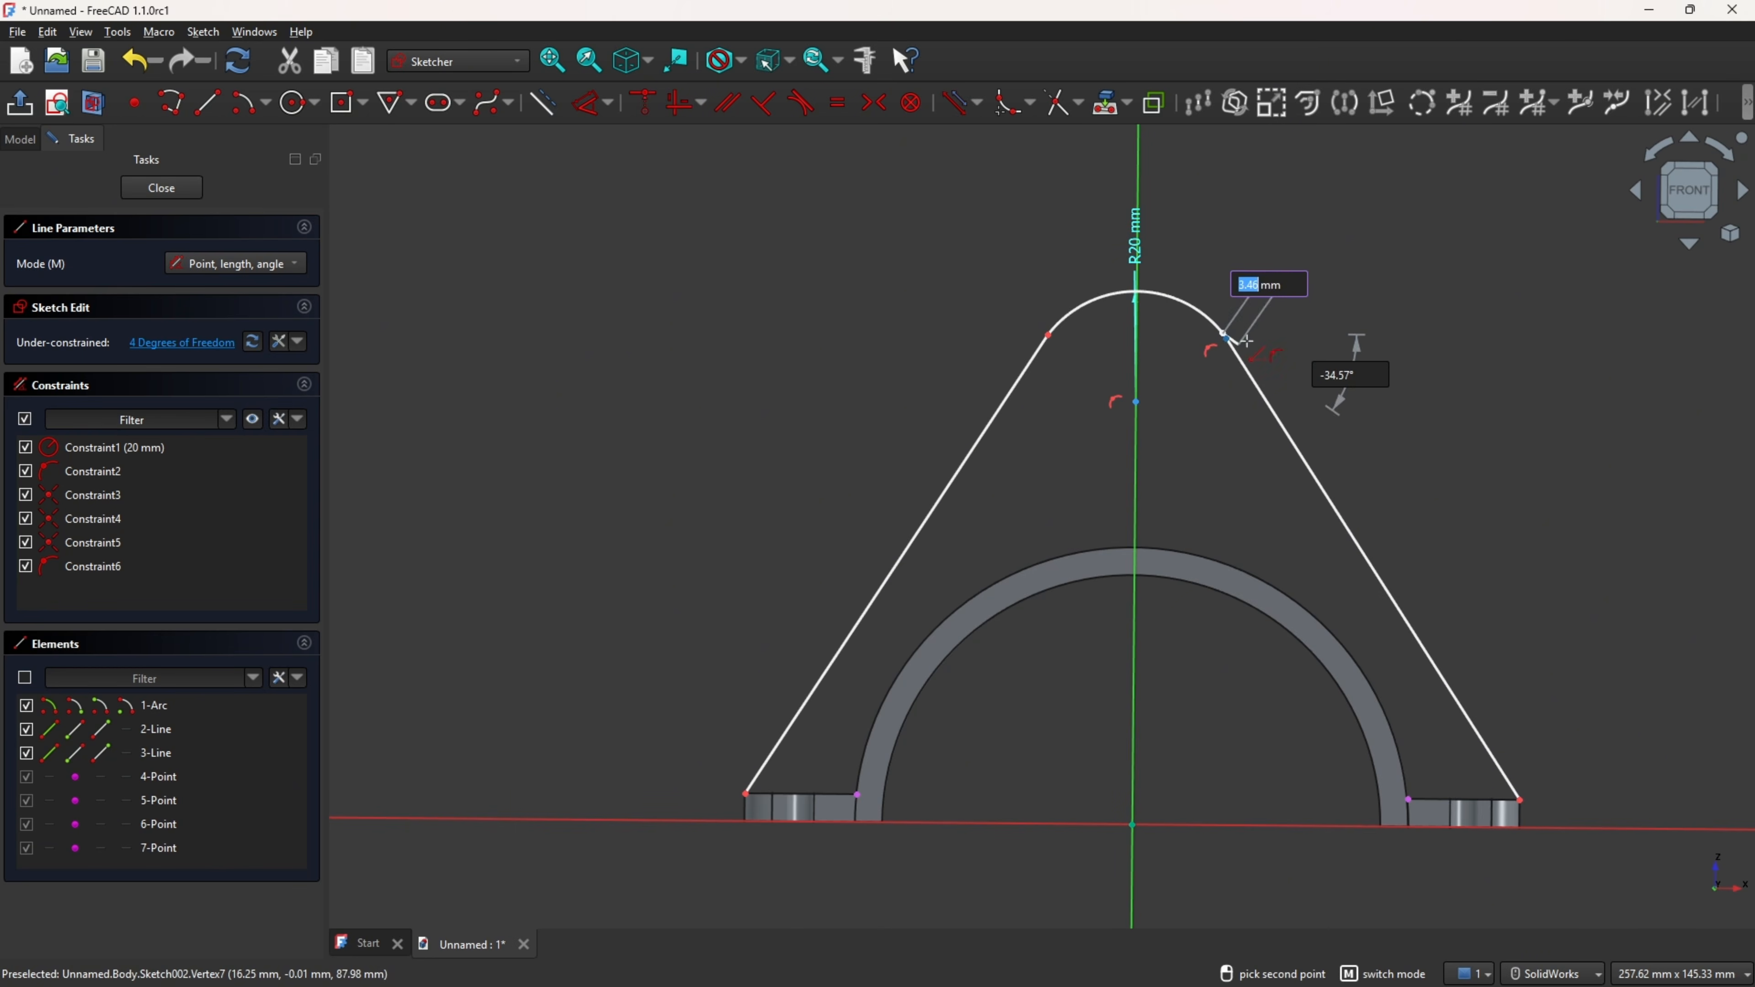
pyautogui.press('Escape')
# - Make the arc's open right end coincident with the upper end of the right sloped line
pyautogui.scroll(5, 1314, 303)
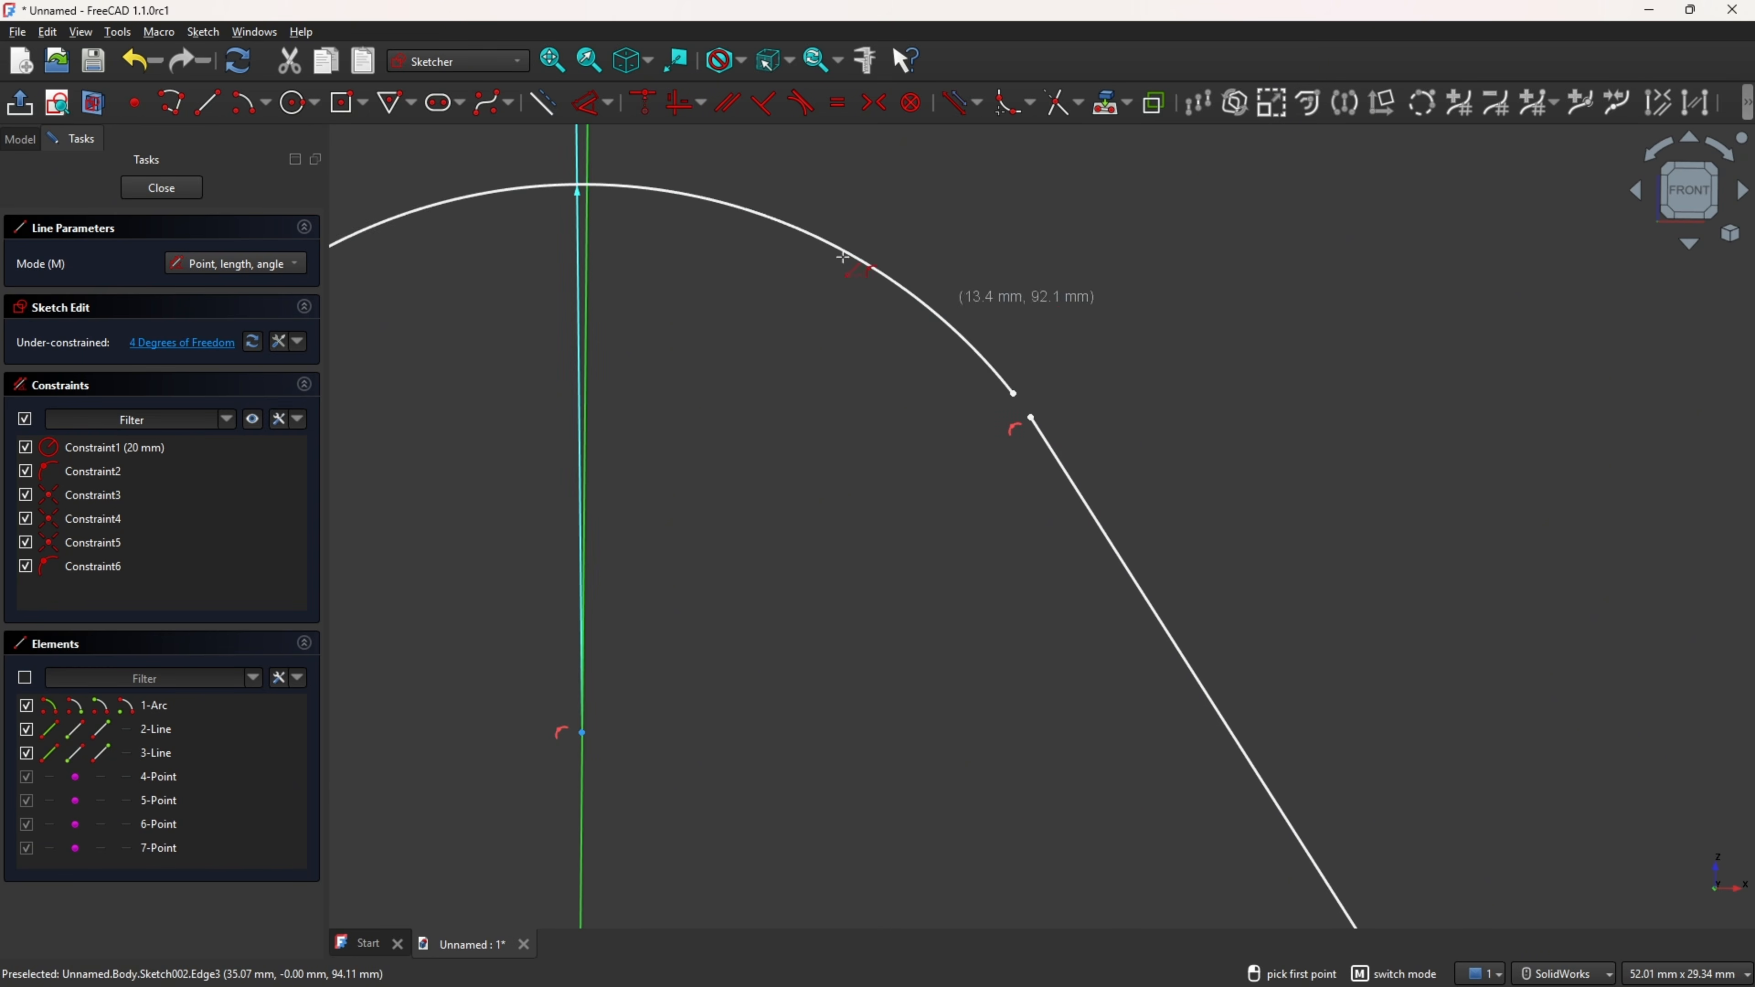
pyautogui.press('Escape')
pyautogui.click(1015, 396)
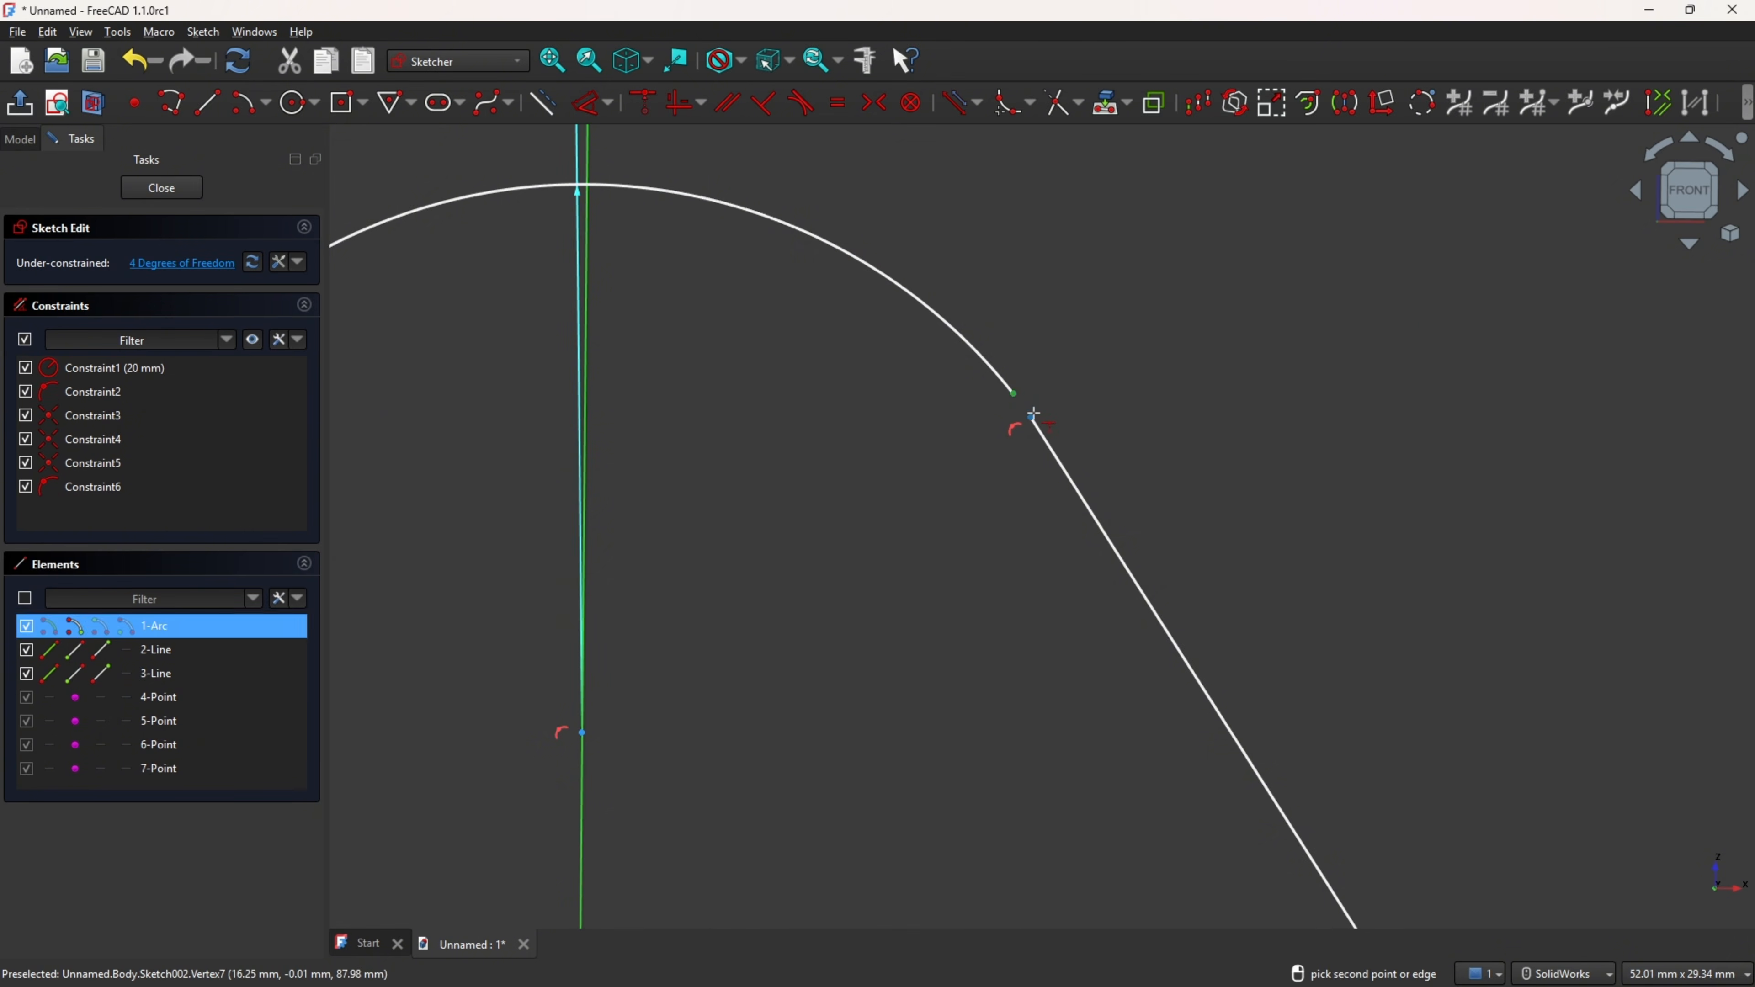
pyautogui.click(1031, 417)
pyautogui.scroll(-6, 995, 548)
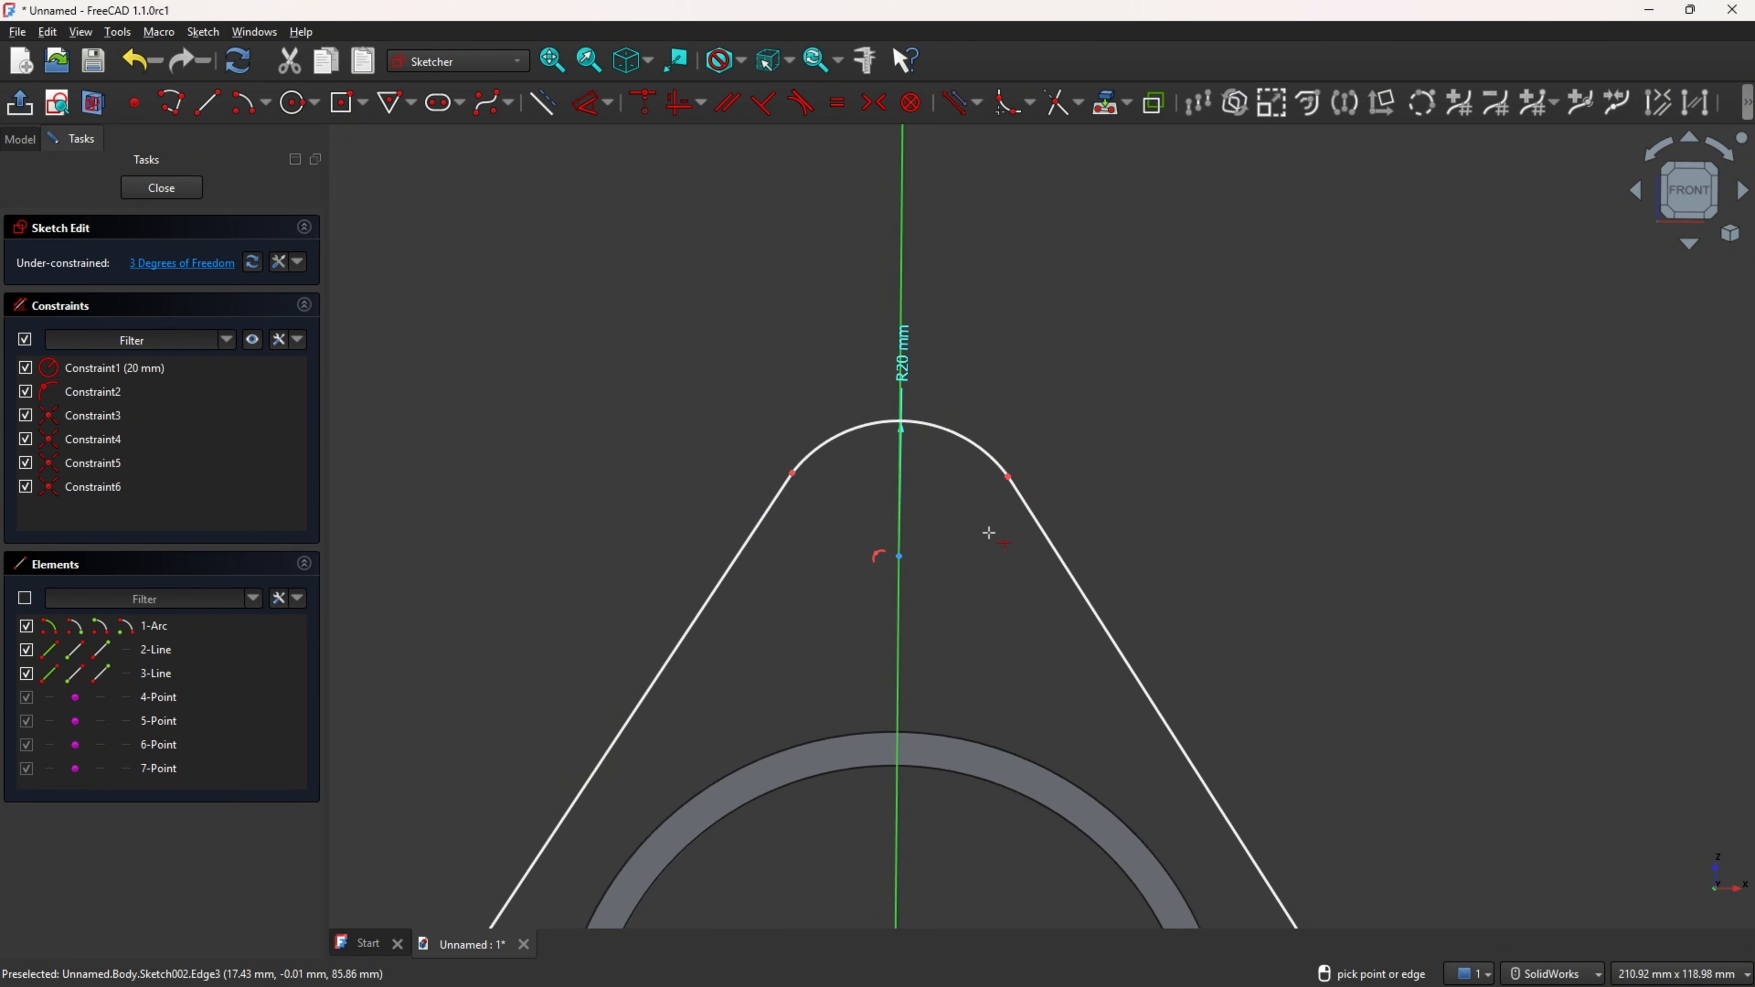
# - Make both sloped lines tangent to the top arc
pyautogui.click(809, 114)
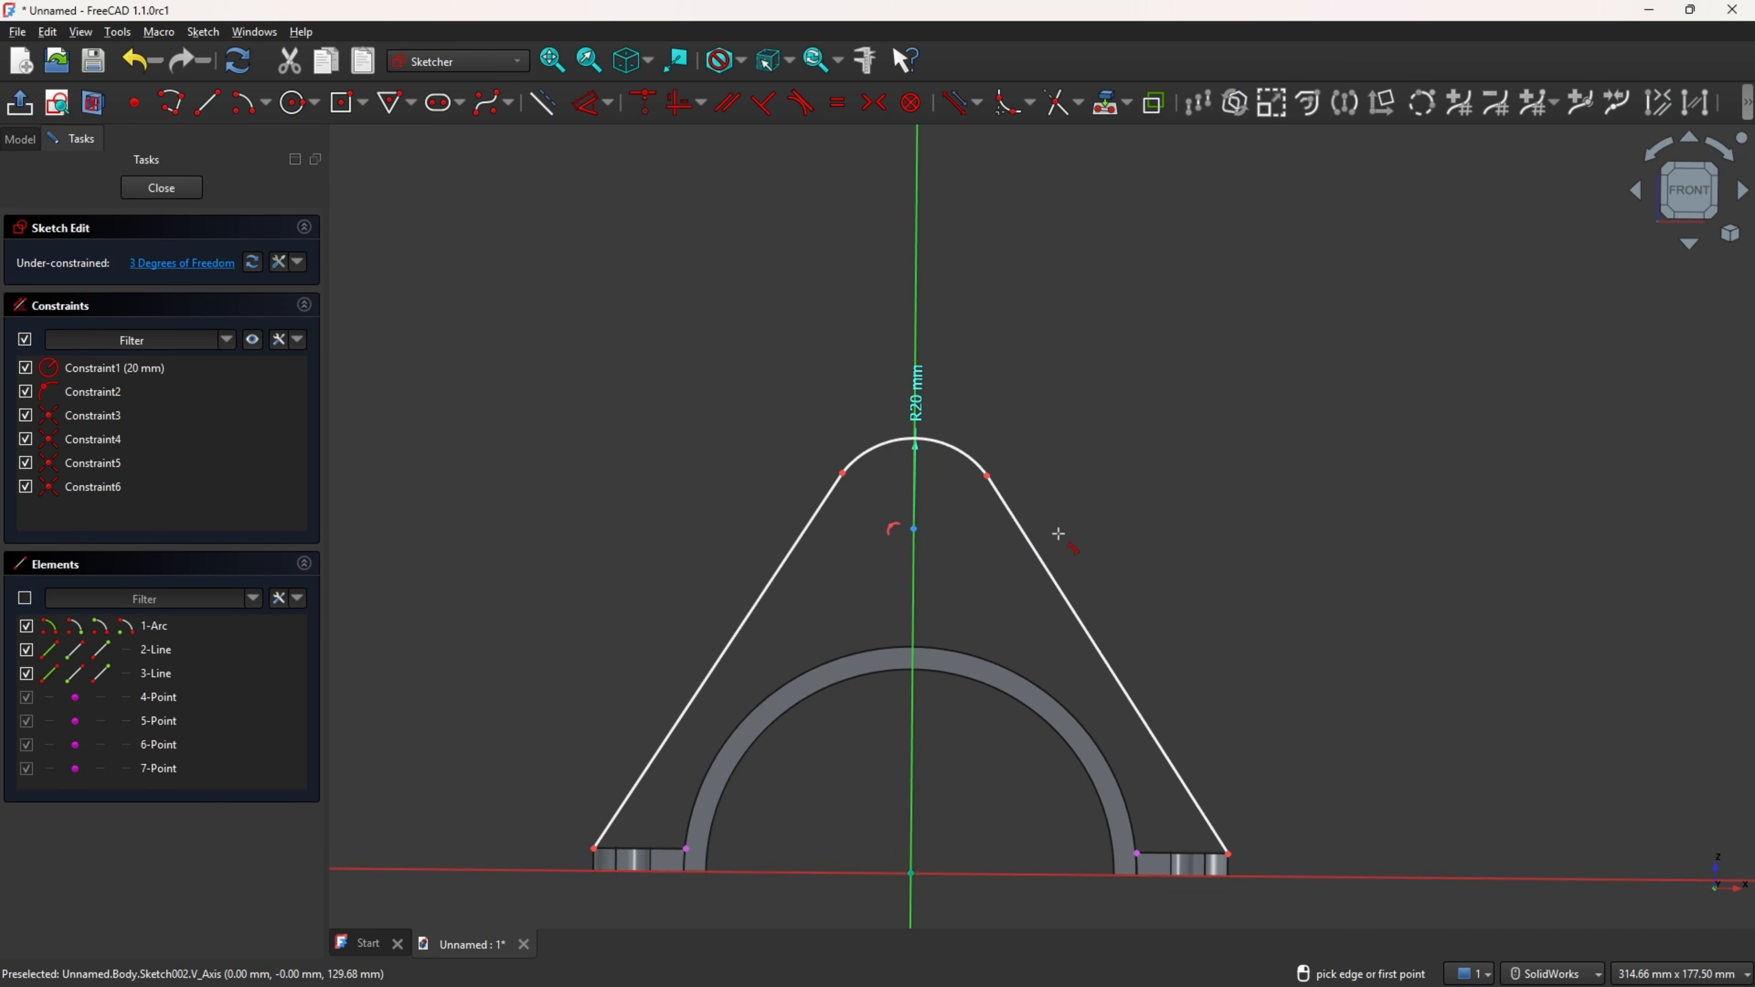
pyautogui.click(1040, 553)
pyautogui.click(959, 448)
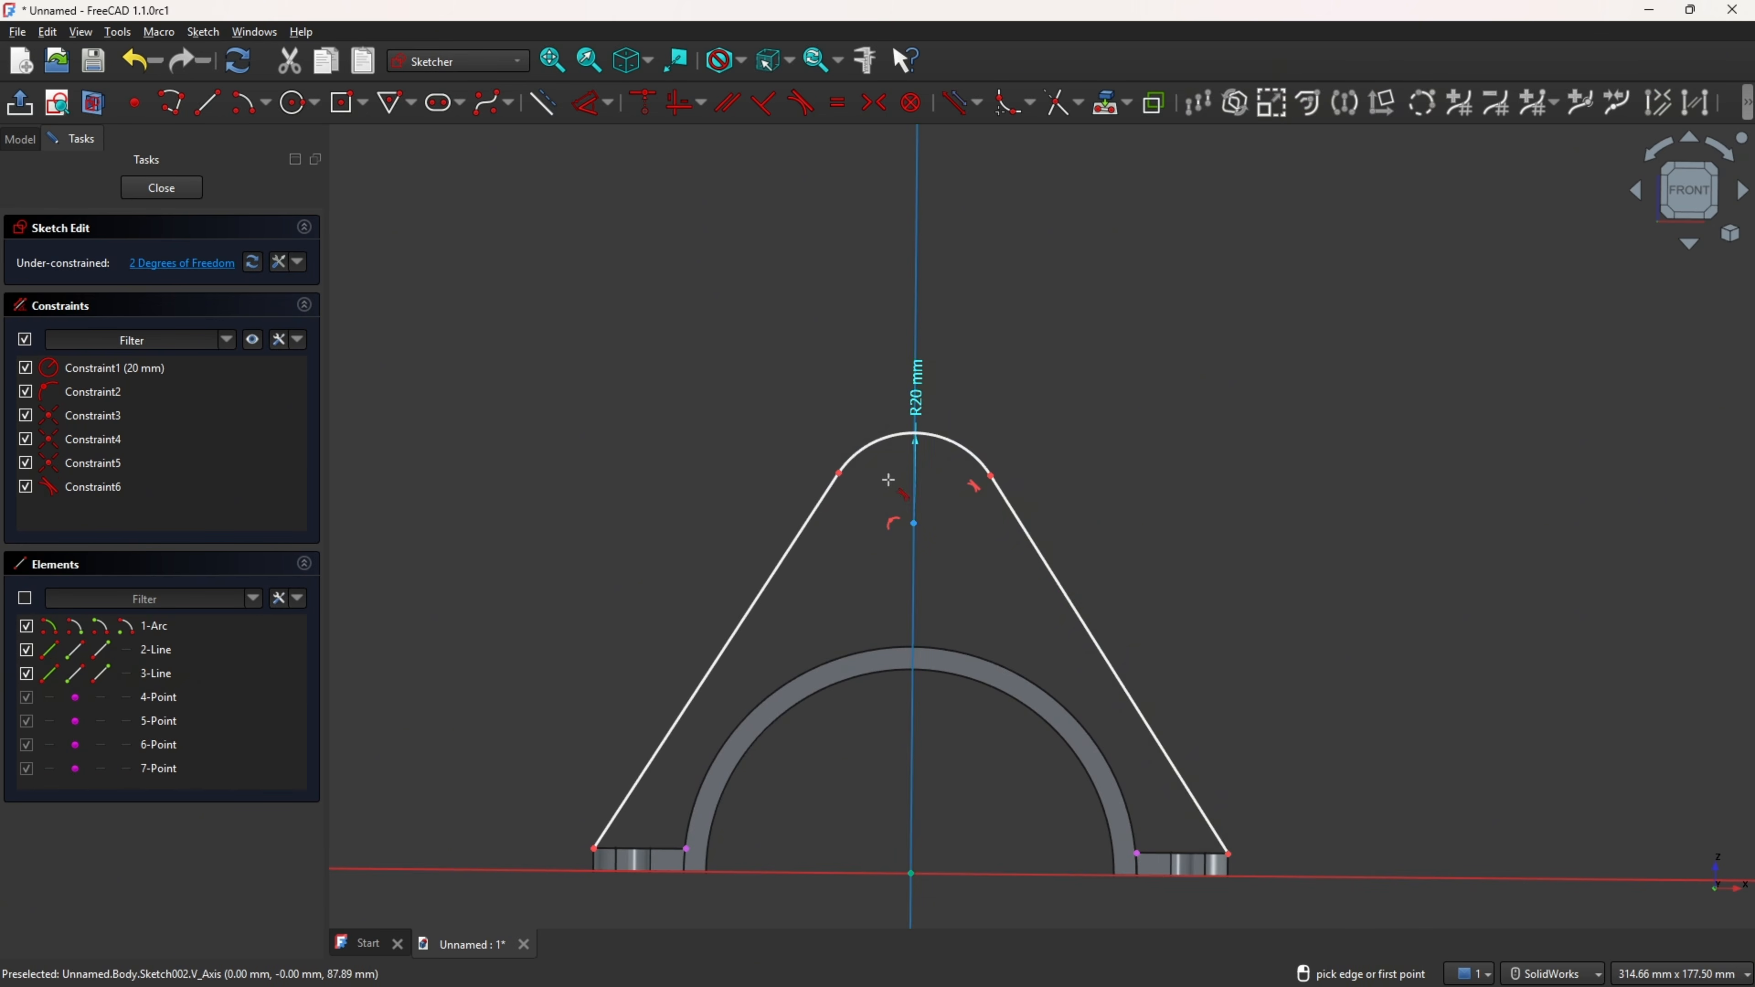
pyautogui.click(799, 518)
pyautogui.click(871, 448)
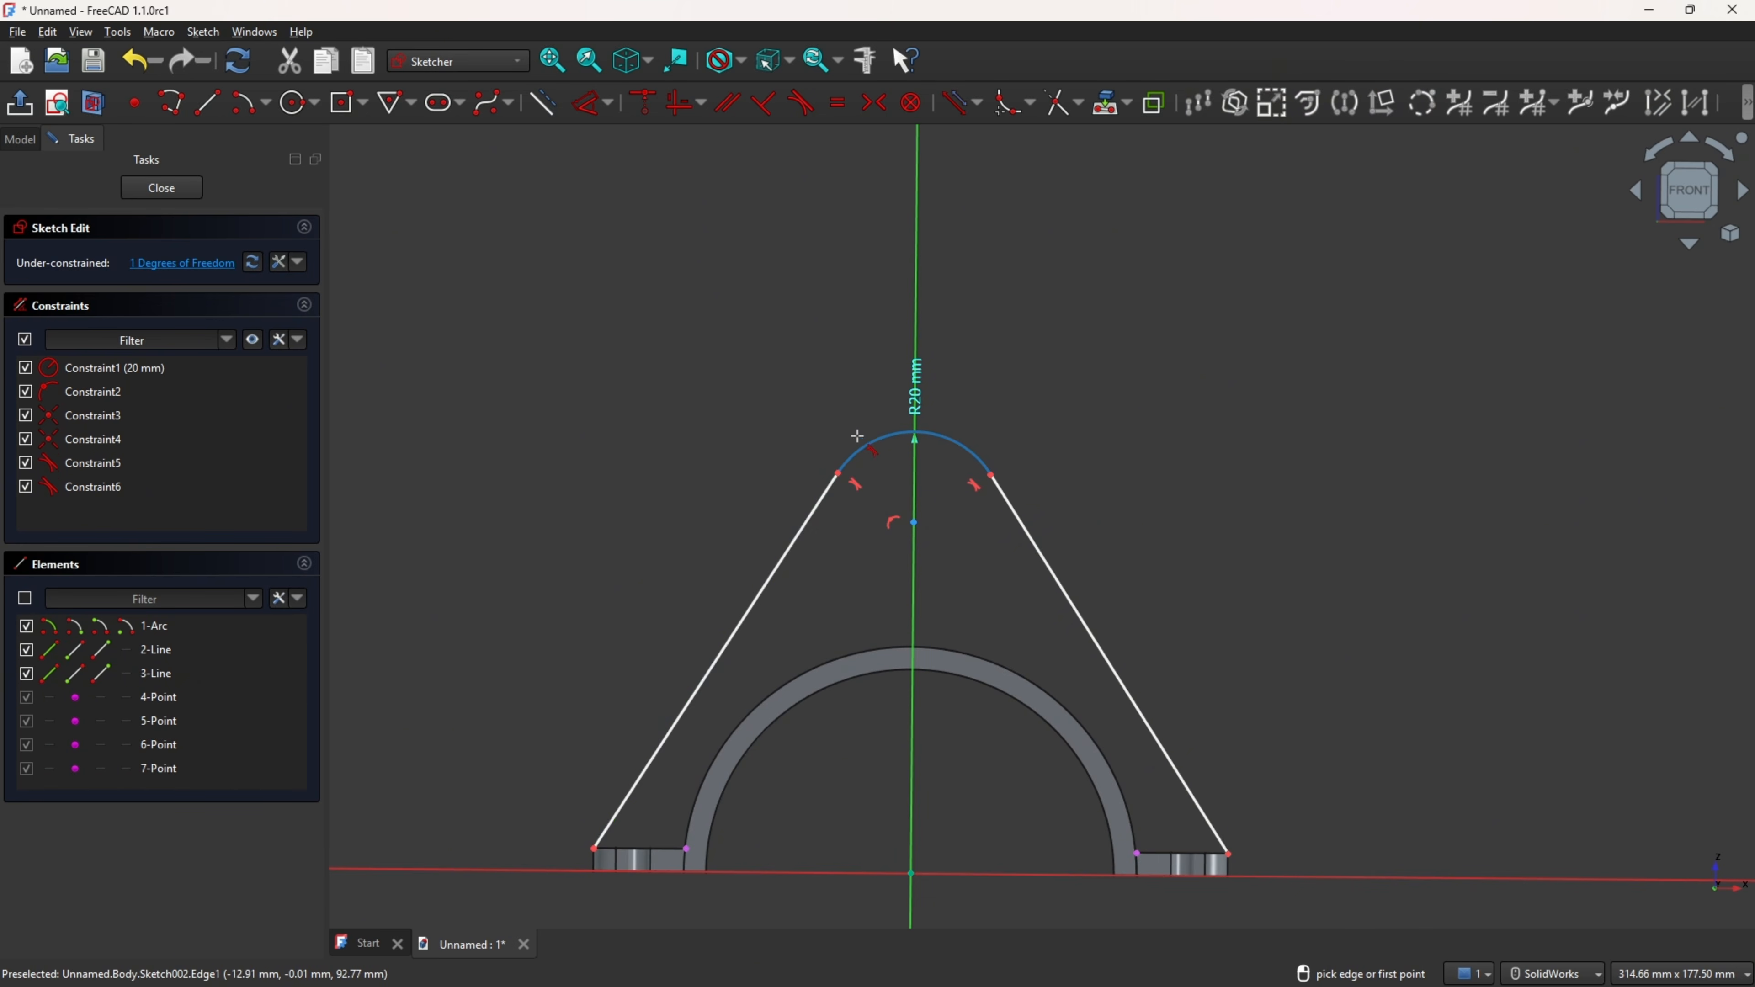
# - Constrain the arc centre 75 mm above the origin and place the radius dimension clear of the profile
pyautogui.click(589, 103)
pyautogui.click(916, 524)
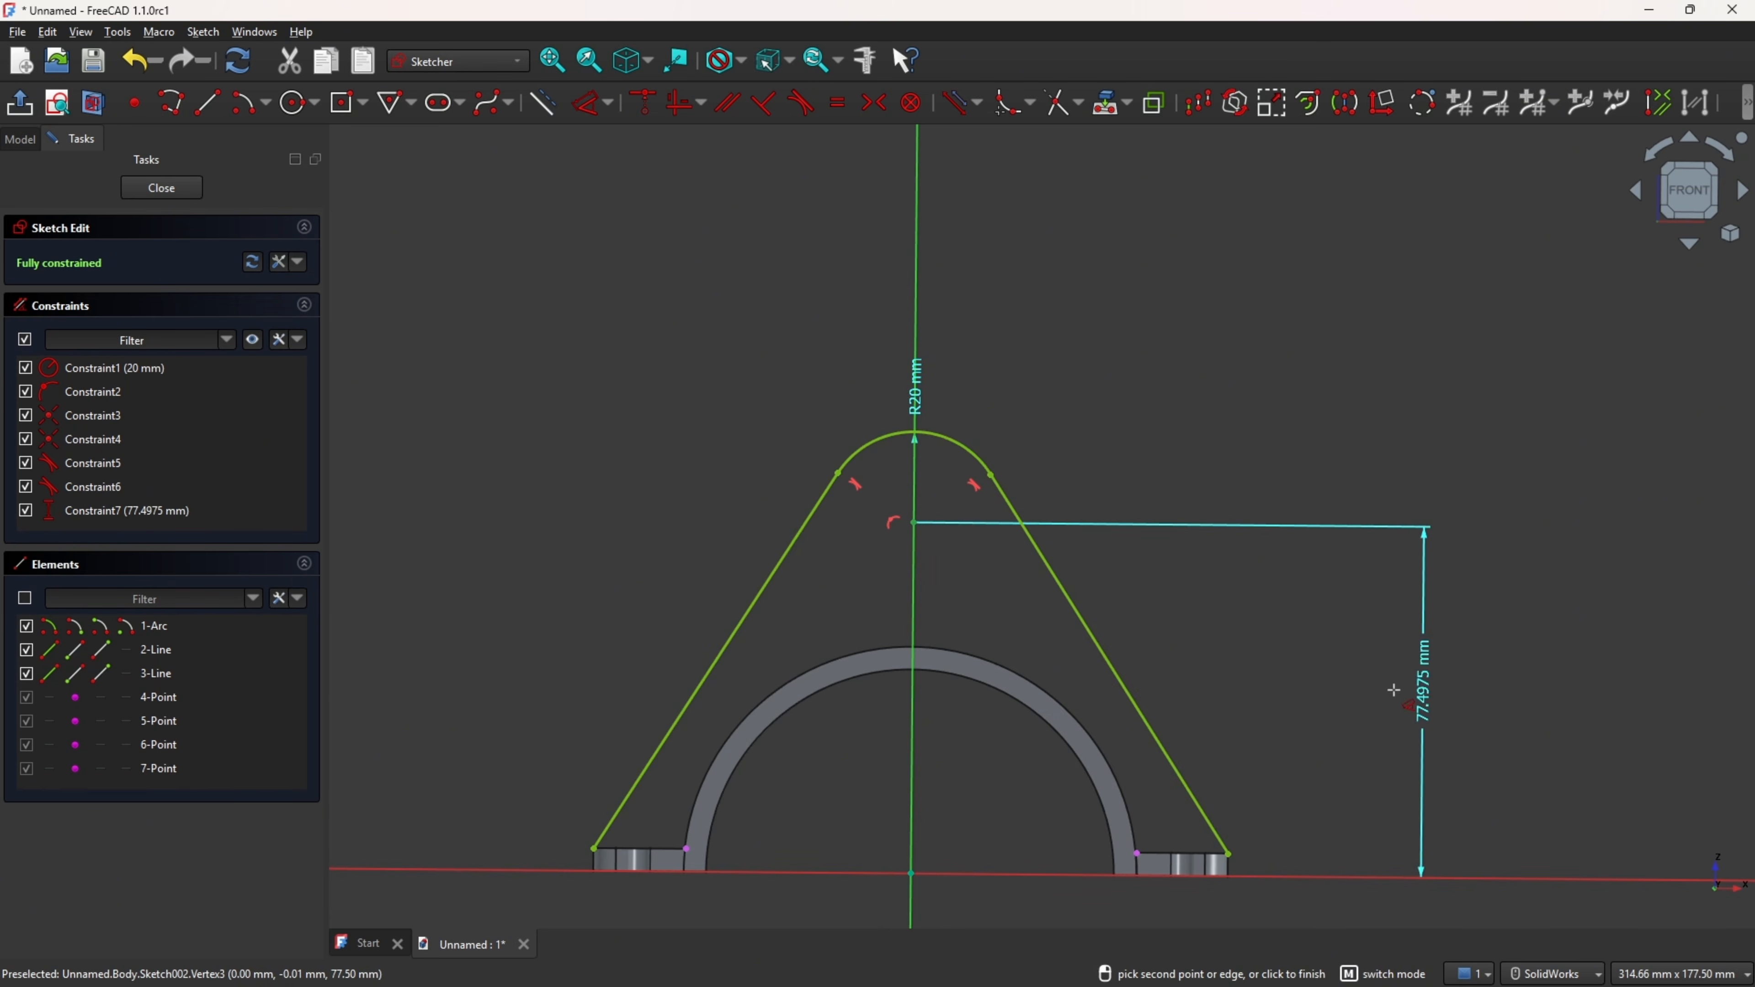
pyautogui.click(1410, 684)
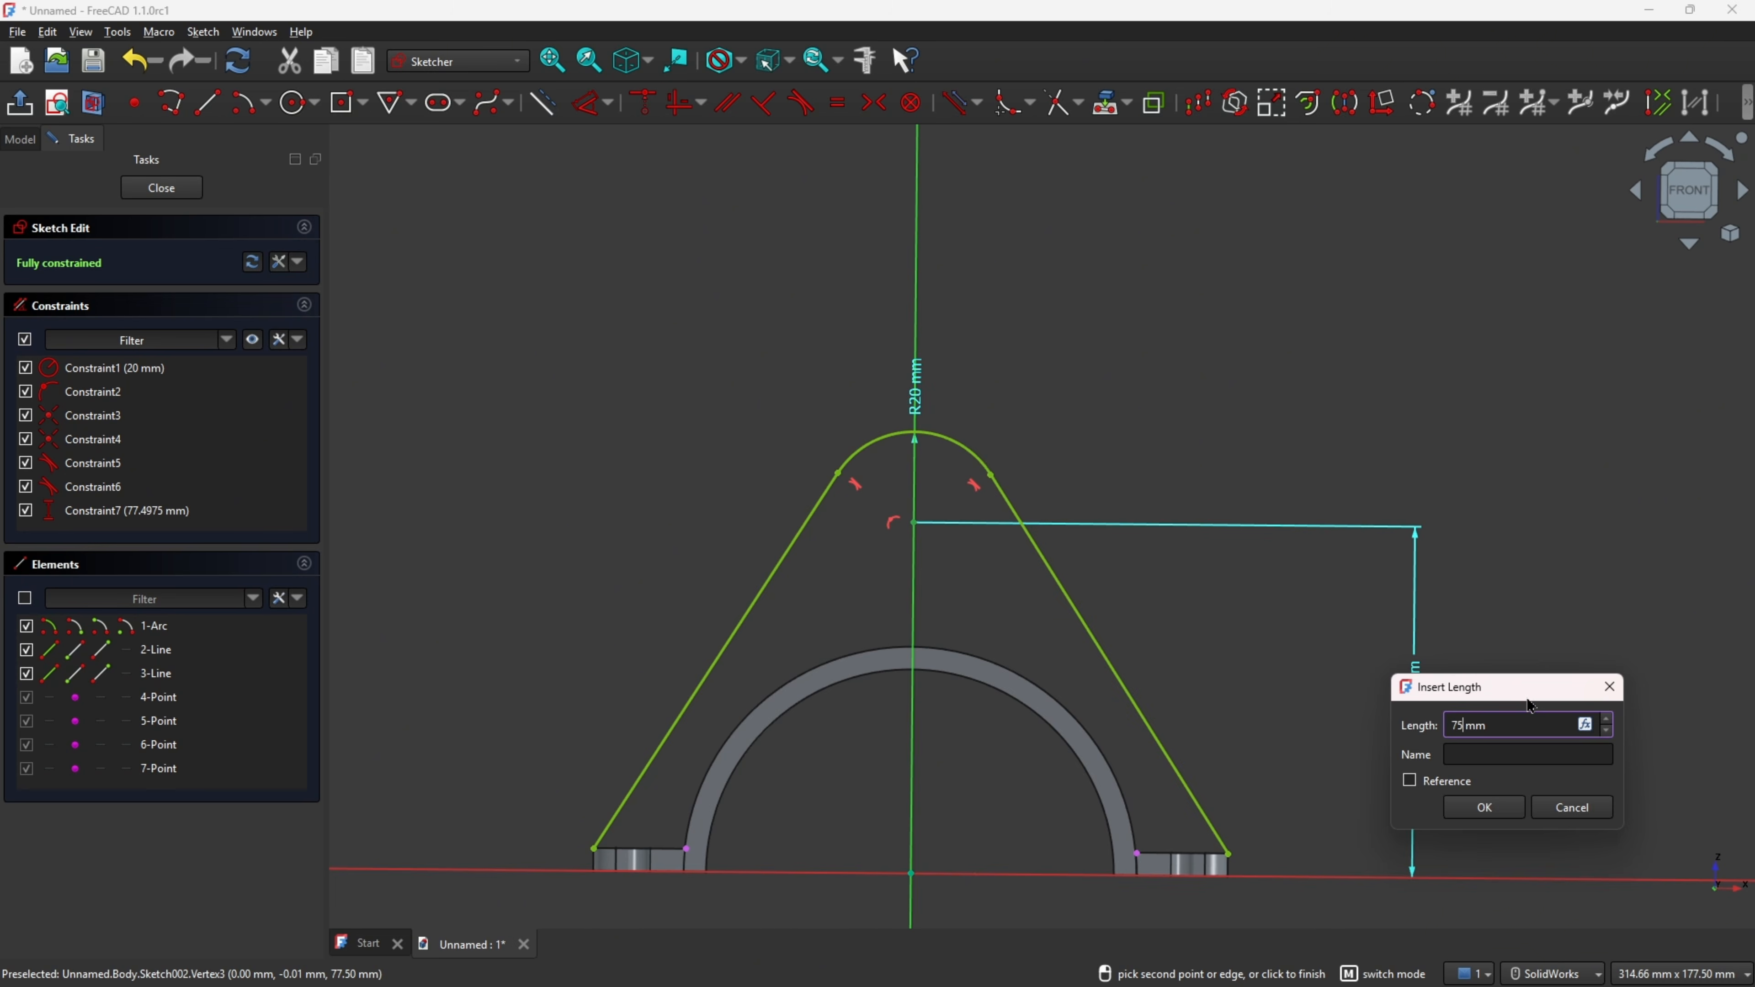
pyautogui.press('Return')
pyautogui.press('Escape')
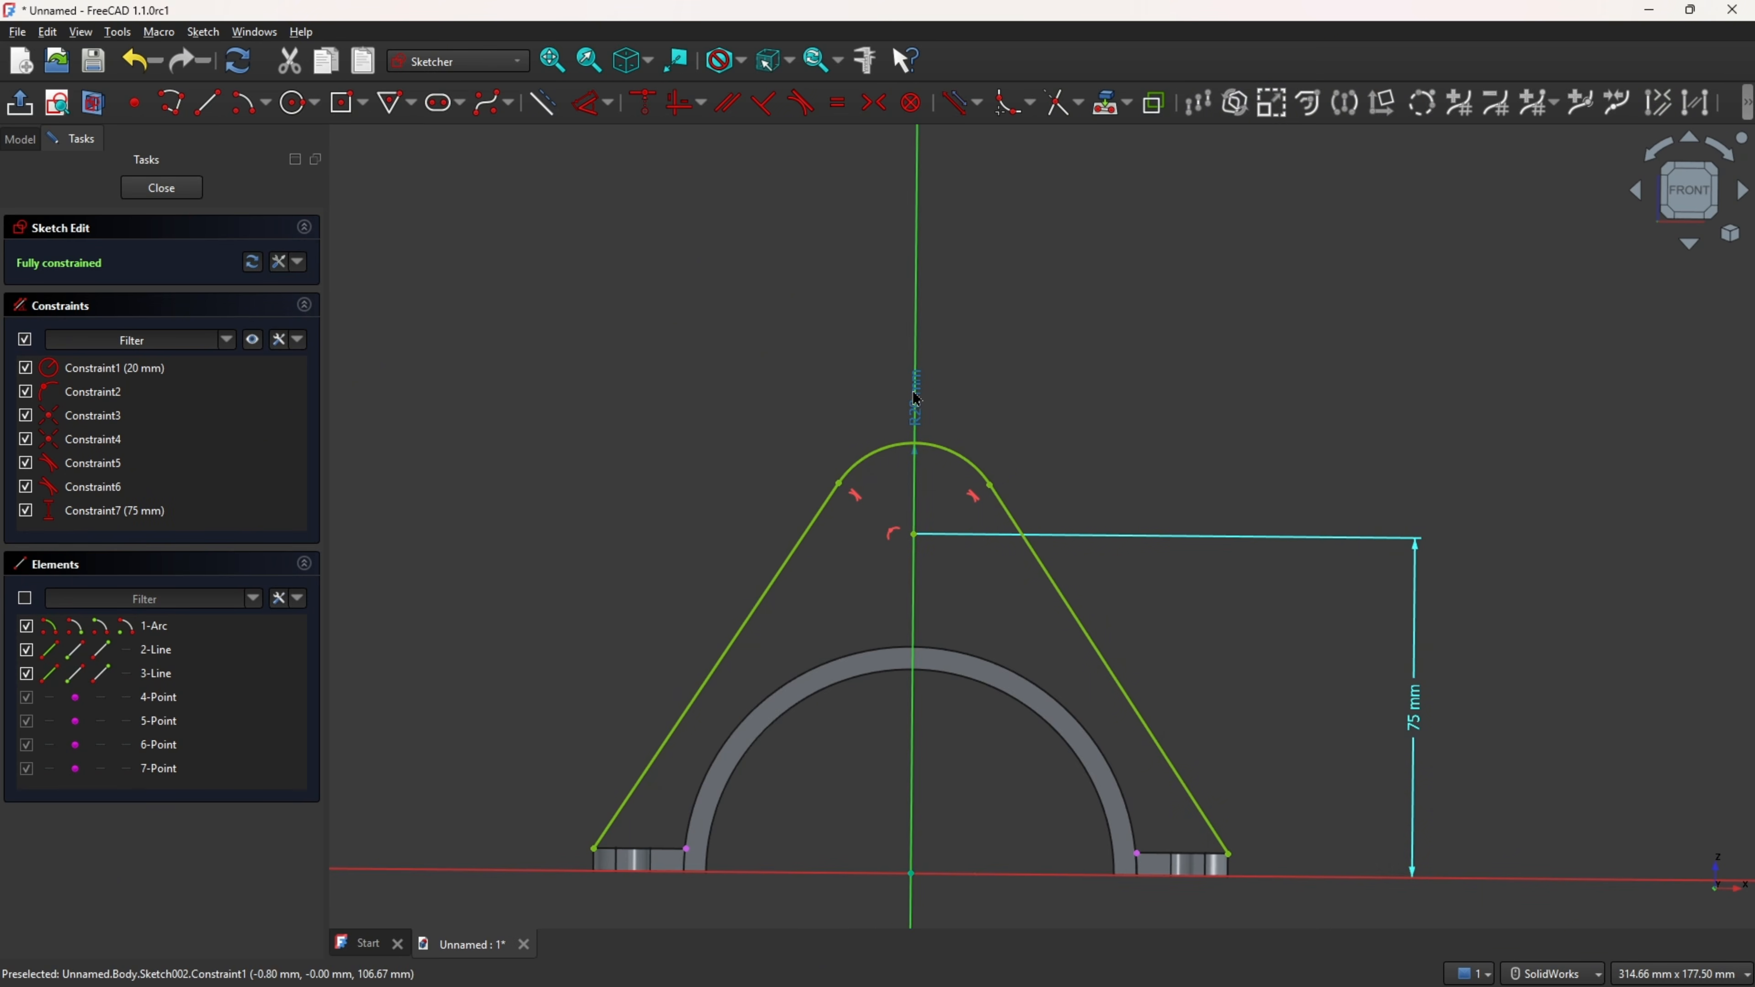
pyautogui.moveTo(917, 399); pyautogui.dragTo(1270, 357)
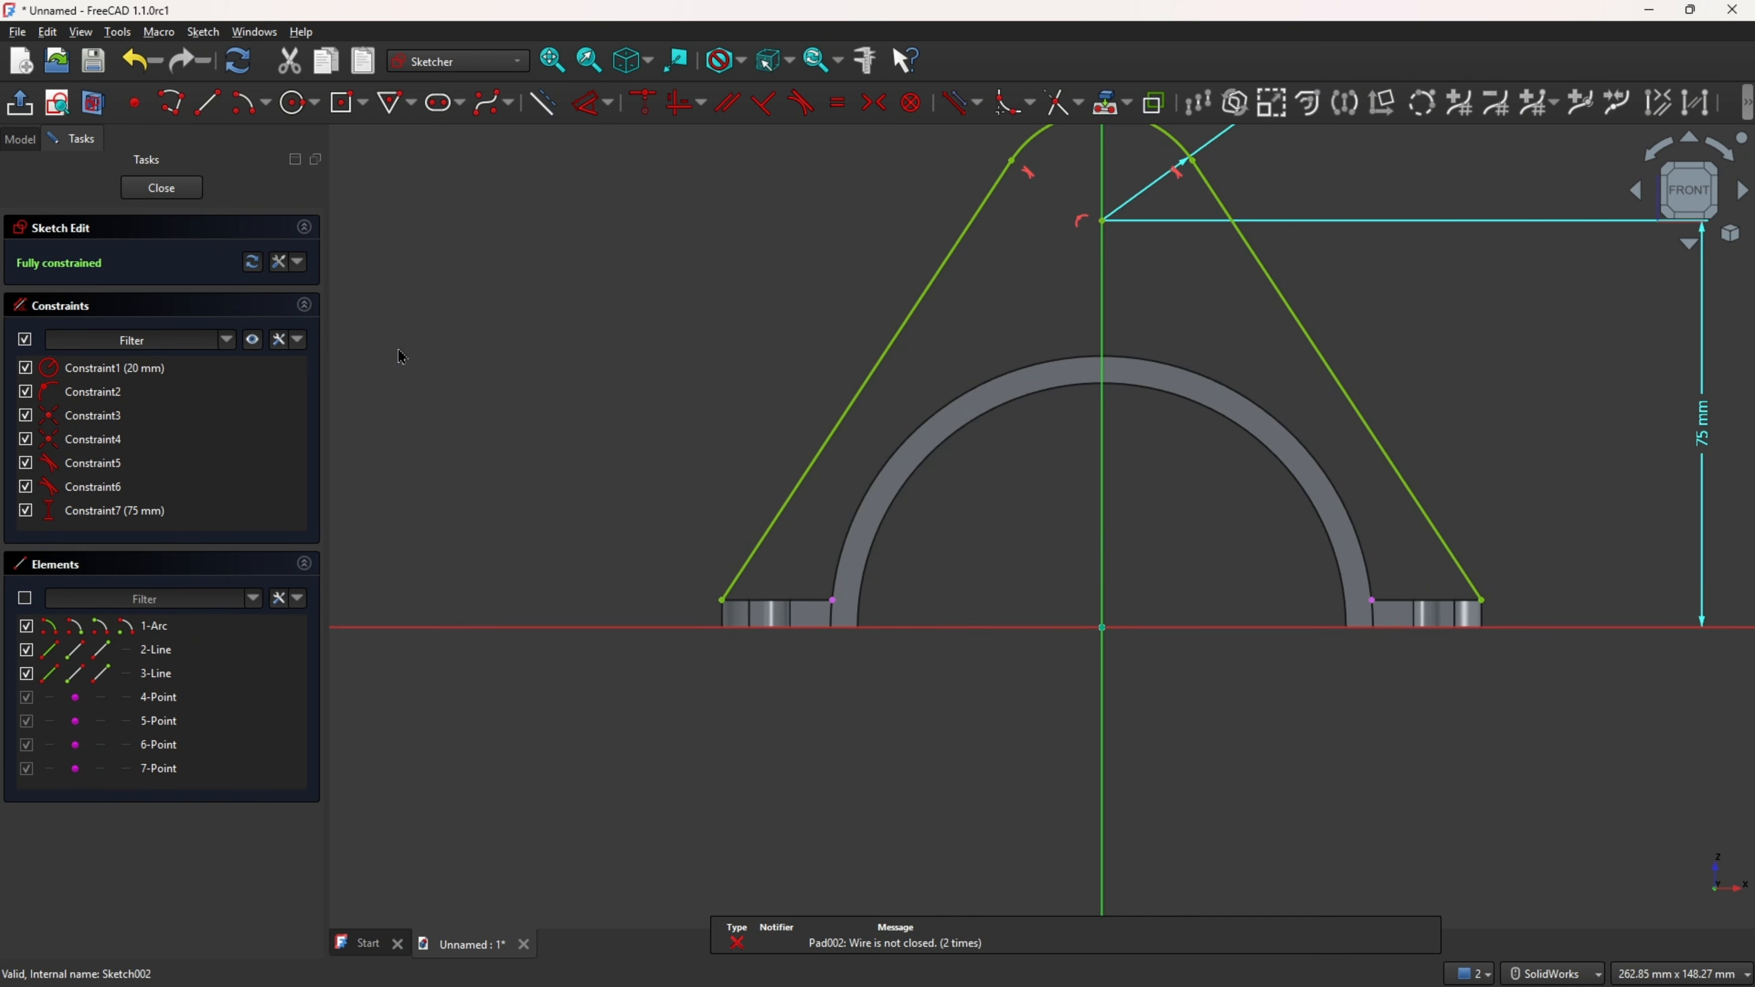
# - Draw a line along the top of each tab, joining its outer corner to its inner corner at the arch
pyautogui.keyDown('ctrl'); pyautogui.moveTo(1244, 360); pyautogui.dragTo(1145, 475, button='middle'); pyautogui.keyUp('ctrl')
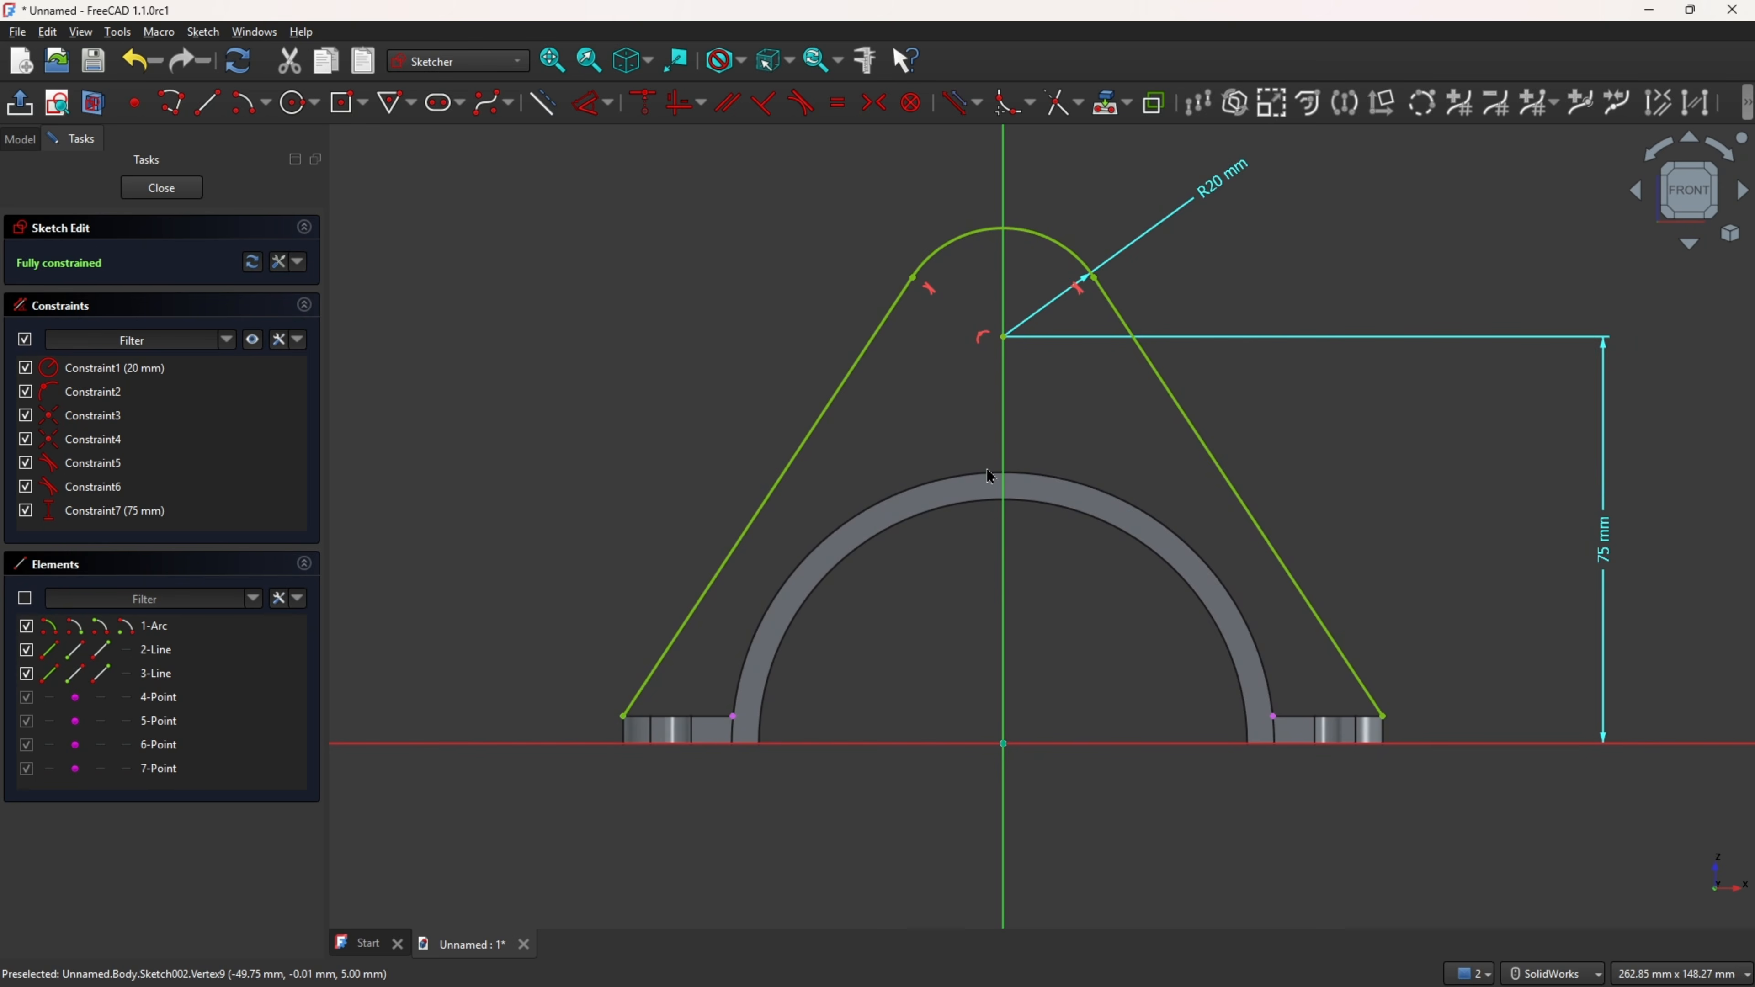
pyautogui.click(212, 114)
pyautogui.click(623, 716)
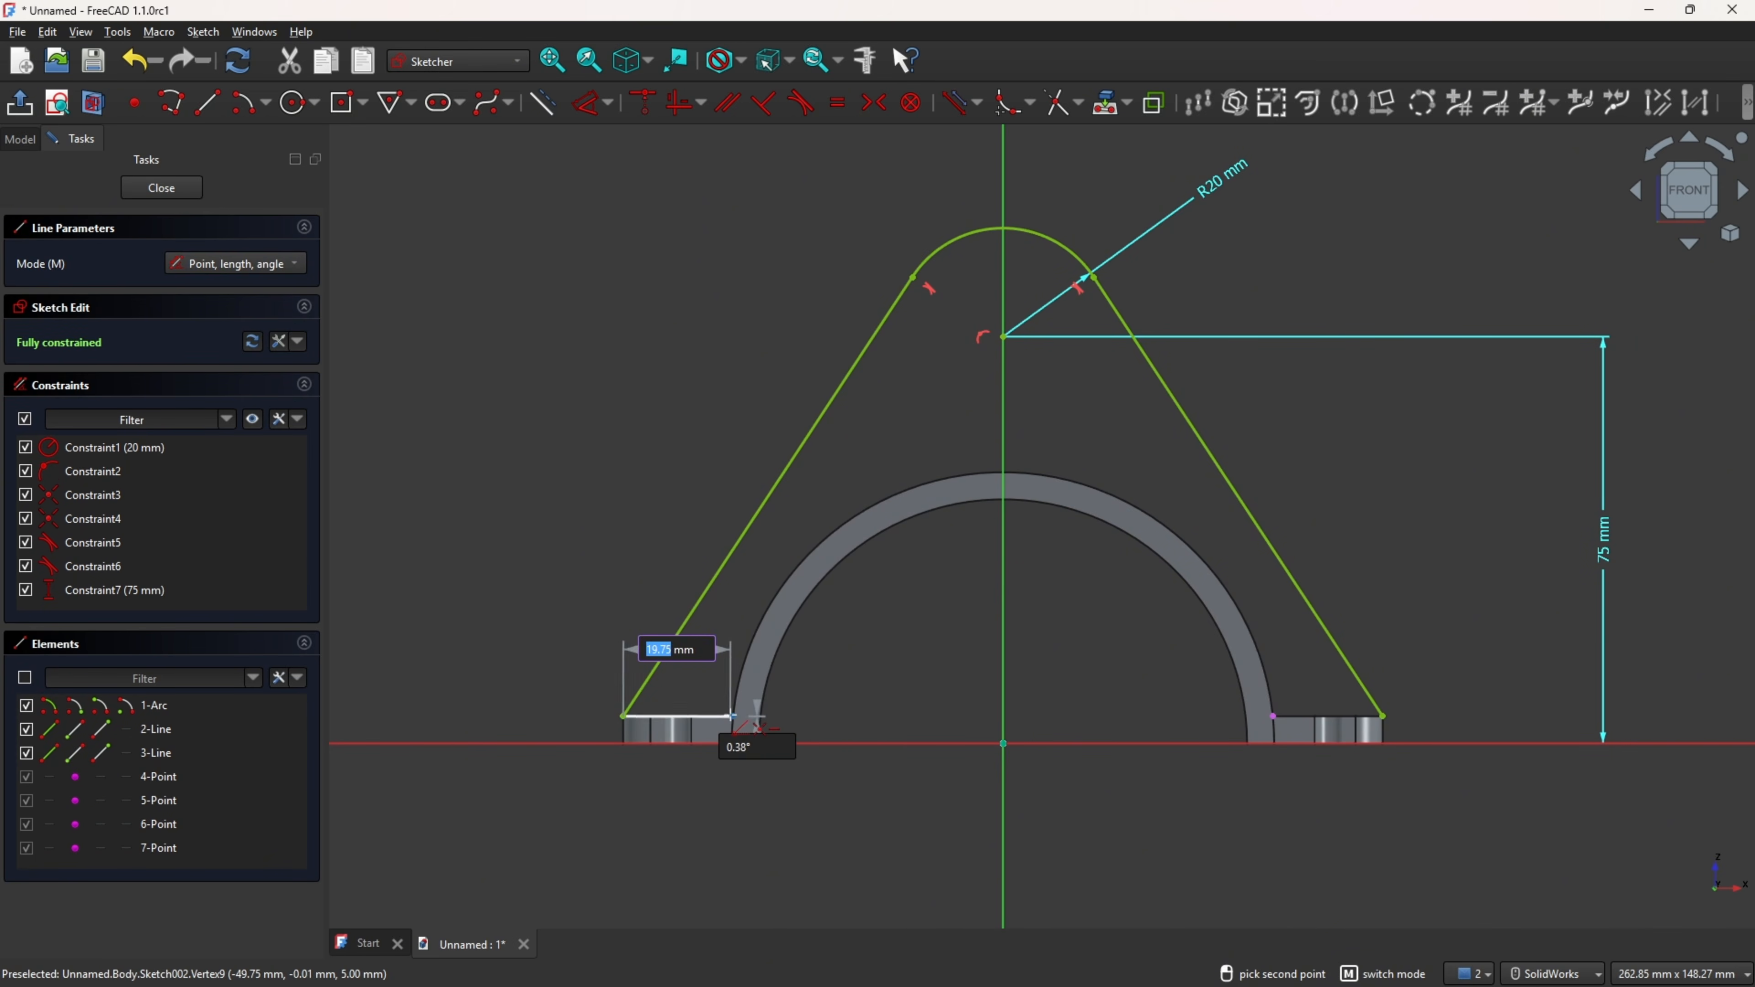
pyautogui.click(731, 716)
pyautogui.click(1273, 716)
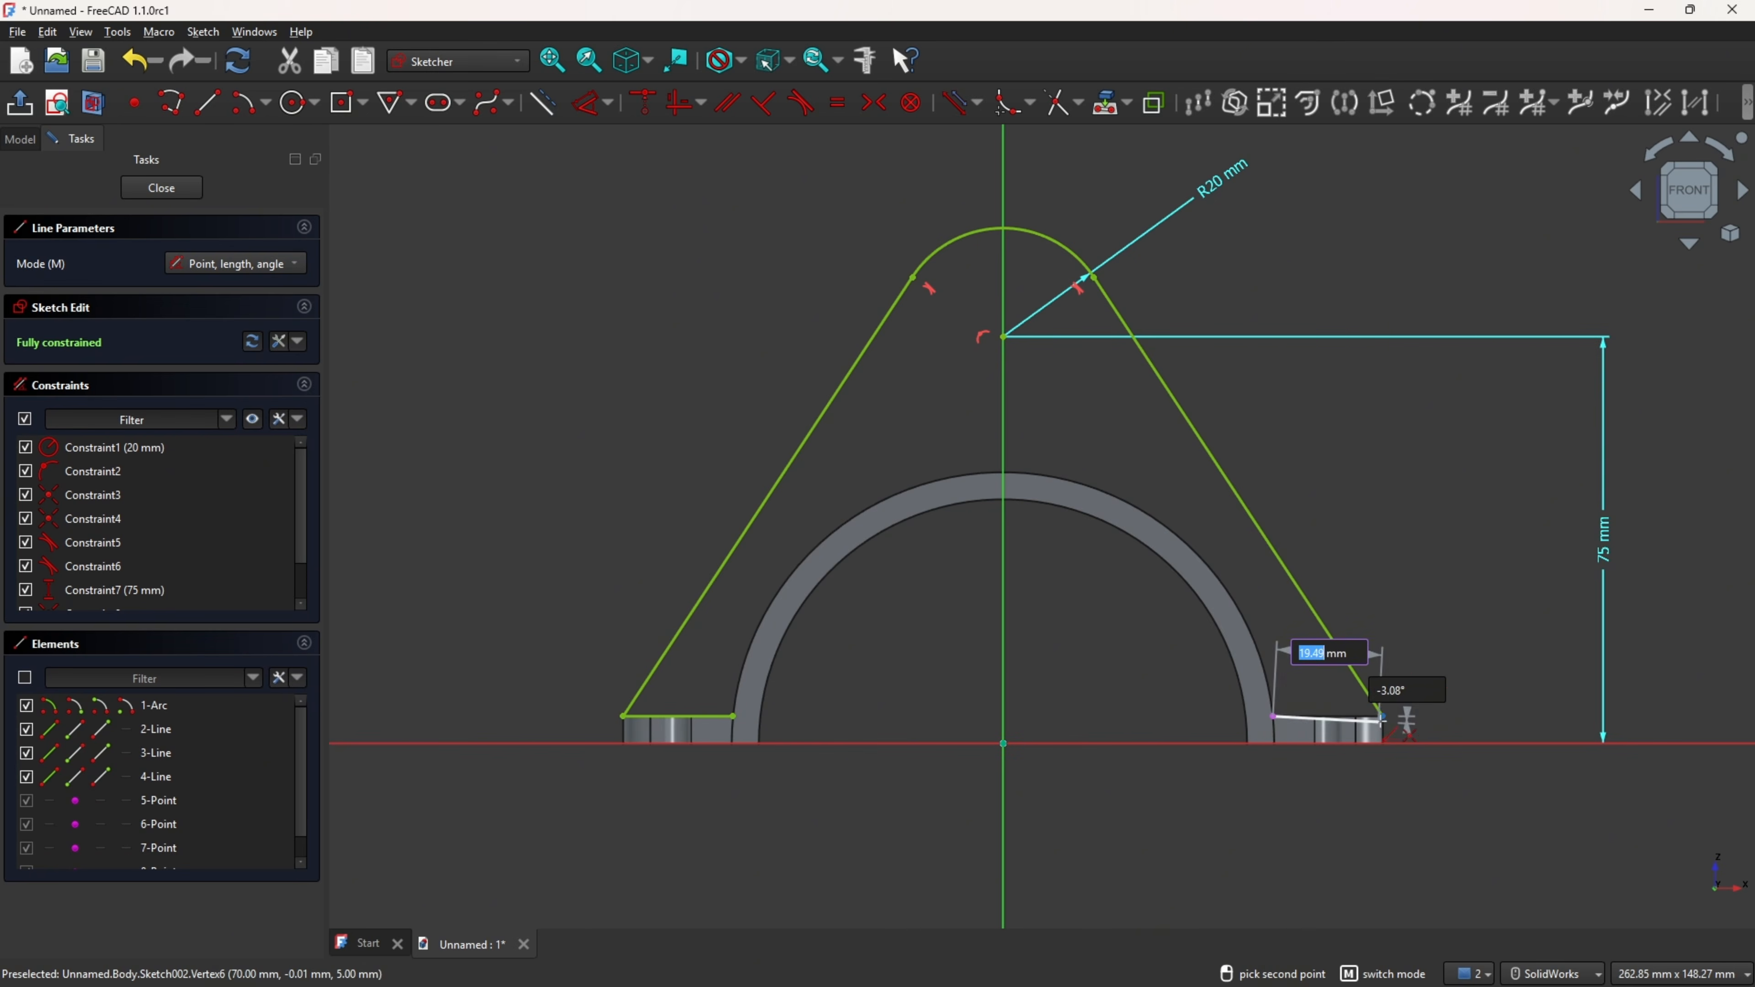
pyautogui.click(1383, 717)
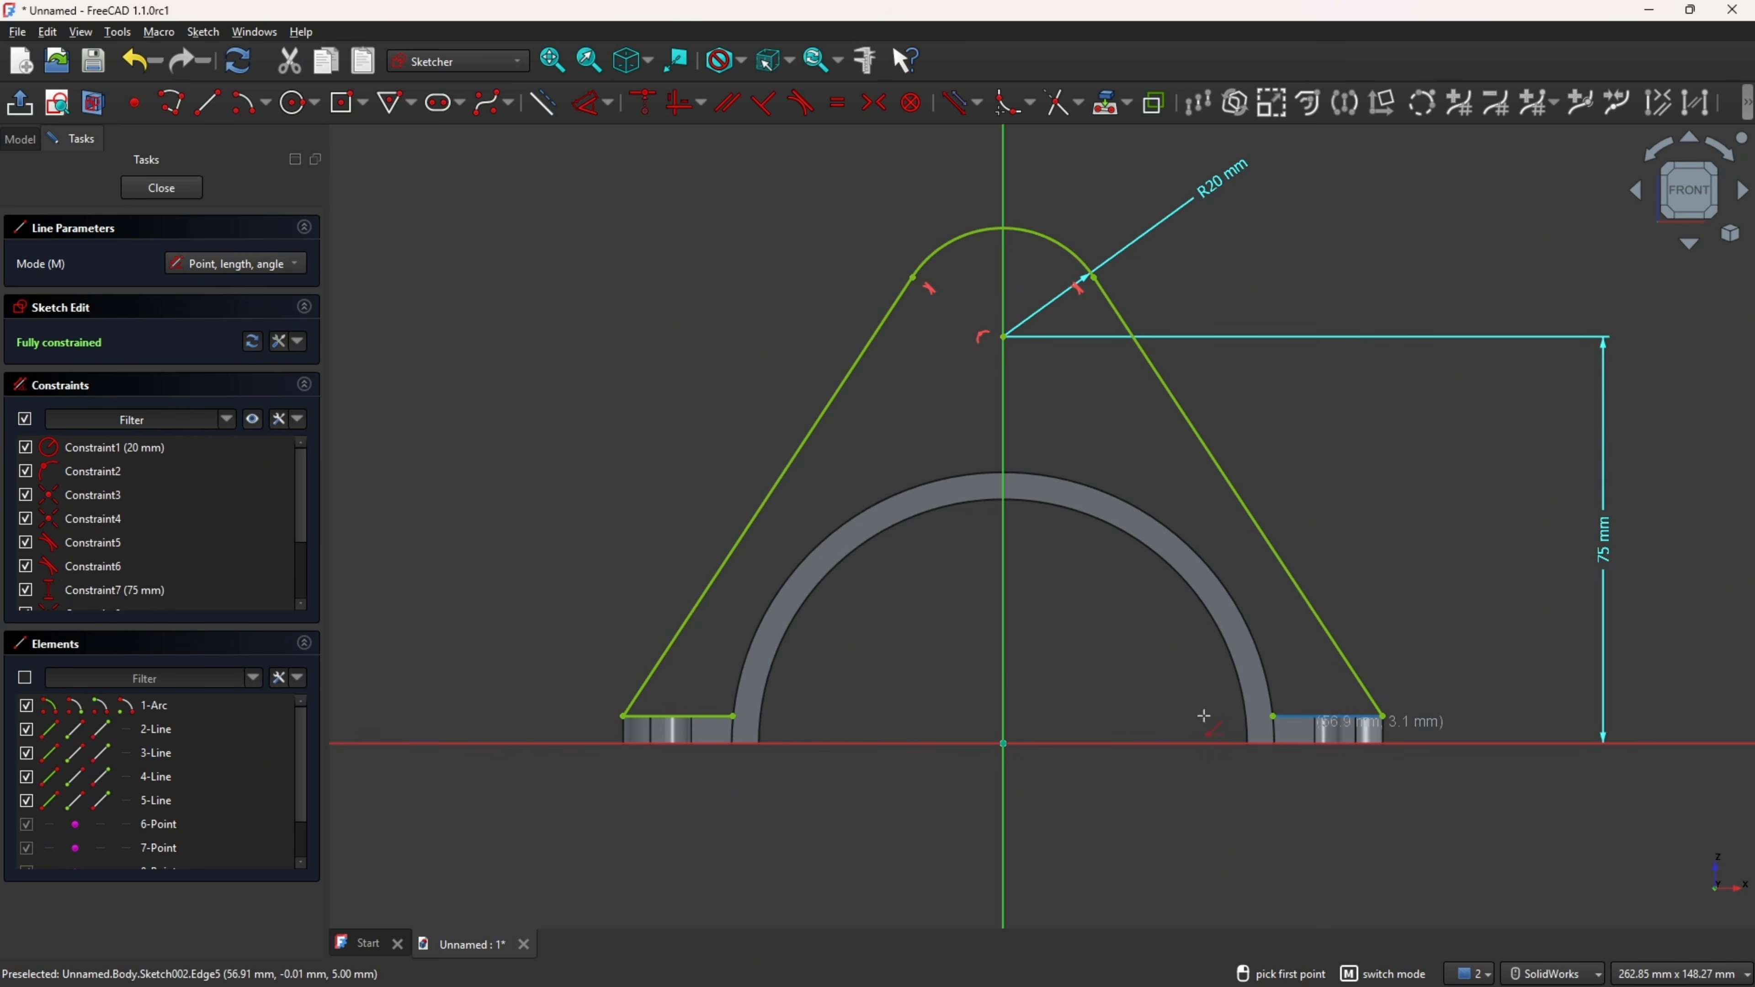
# - Close the profile with an arc centred on the origin, running over the arch between the two inner tab corners
pyautogui.click(242, 113)
pyautogui.click(1004, 744)
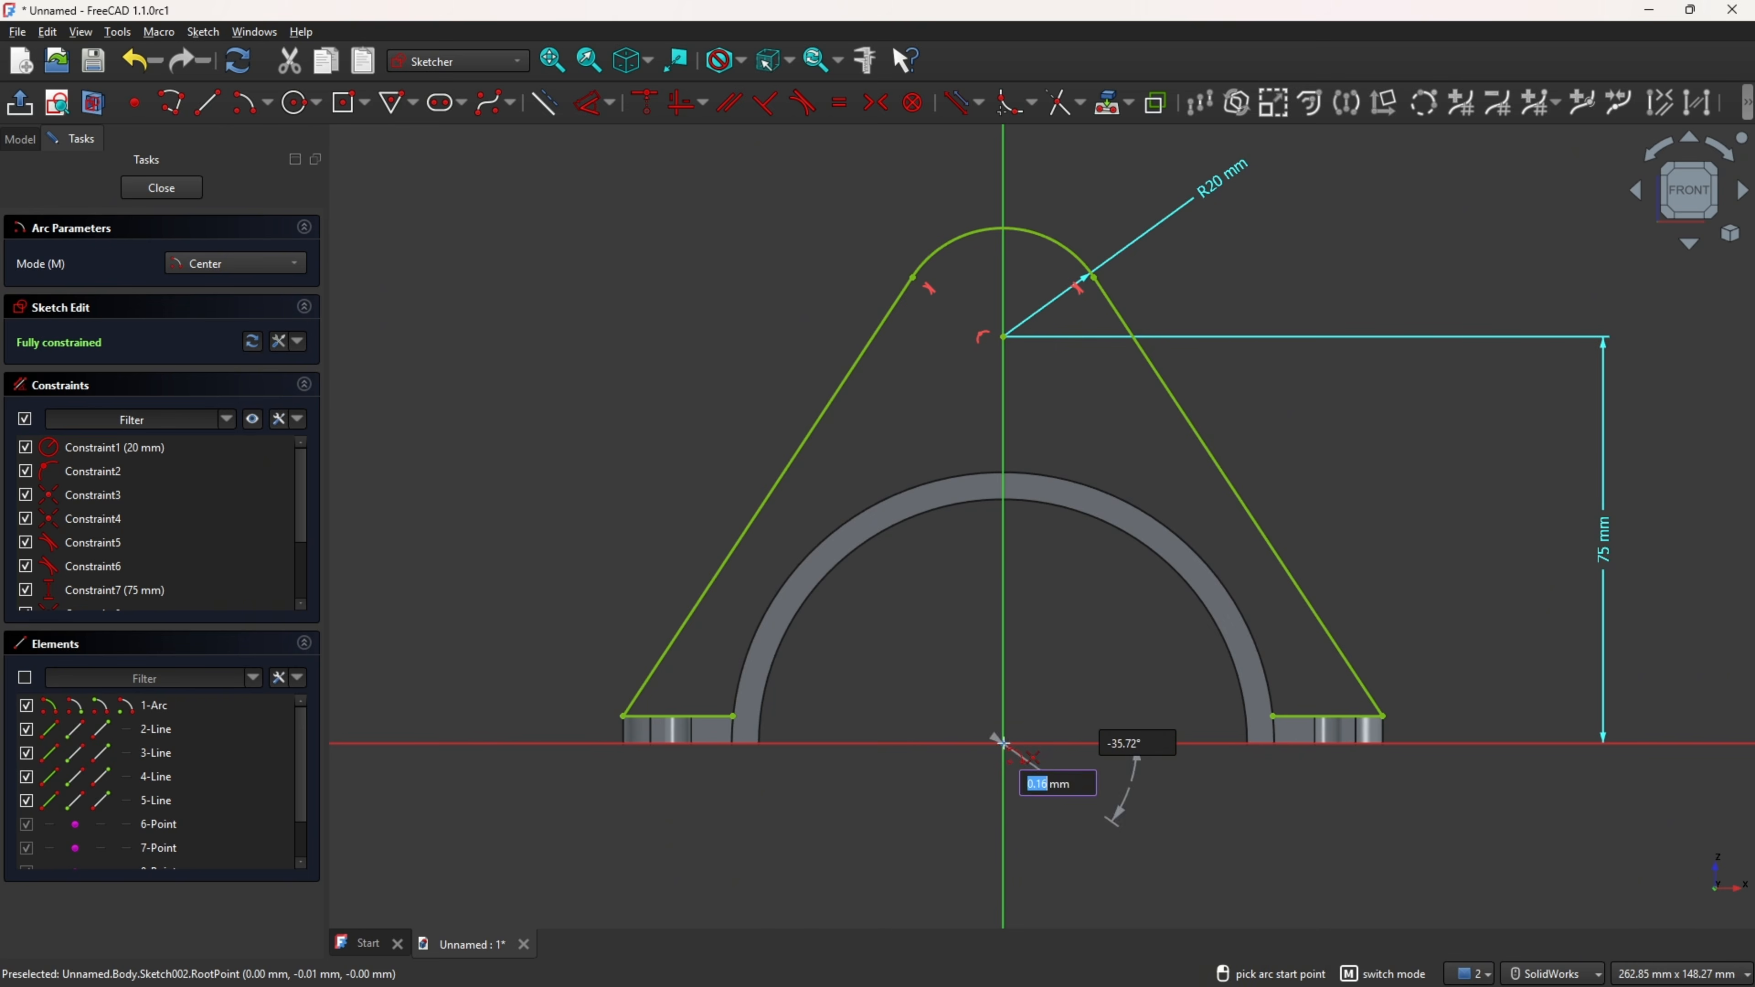
pyautogui.click(1274, 716)
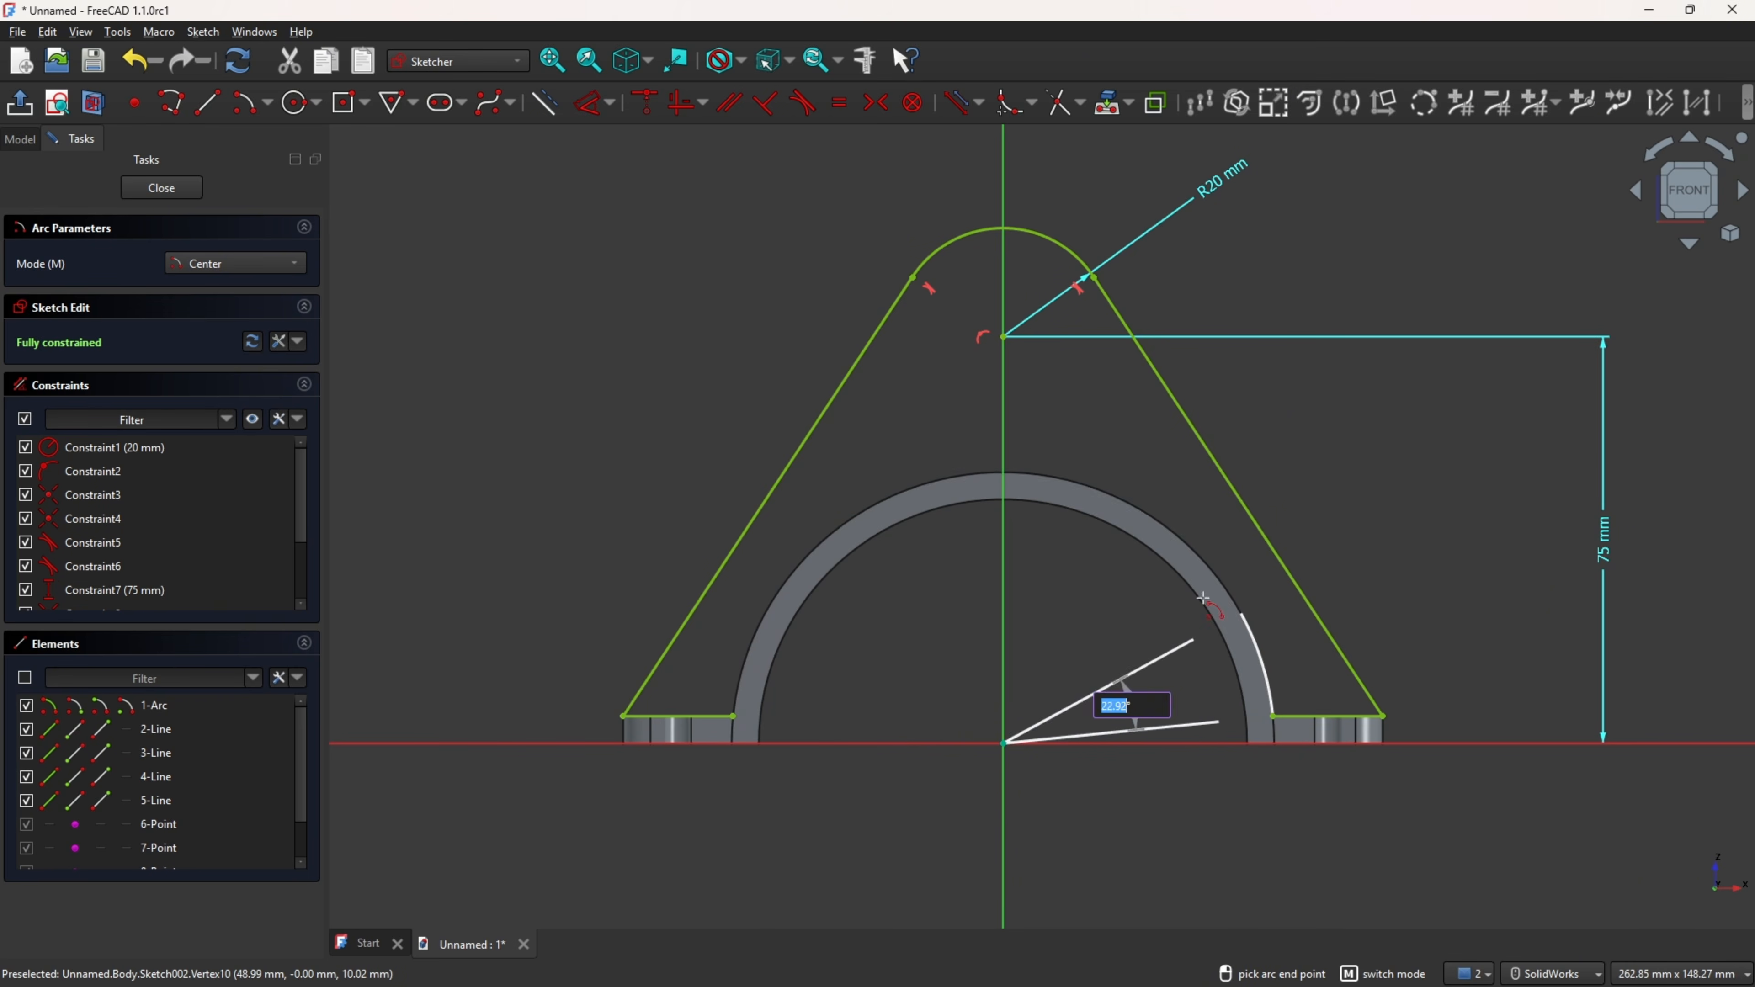
pyautogui.click(740, 717)
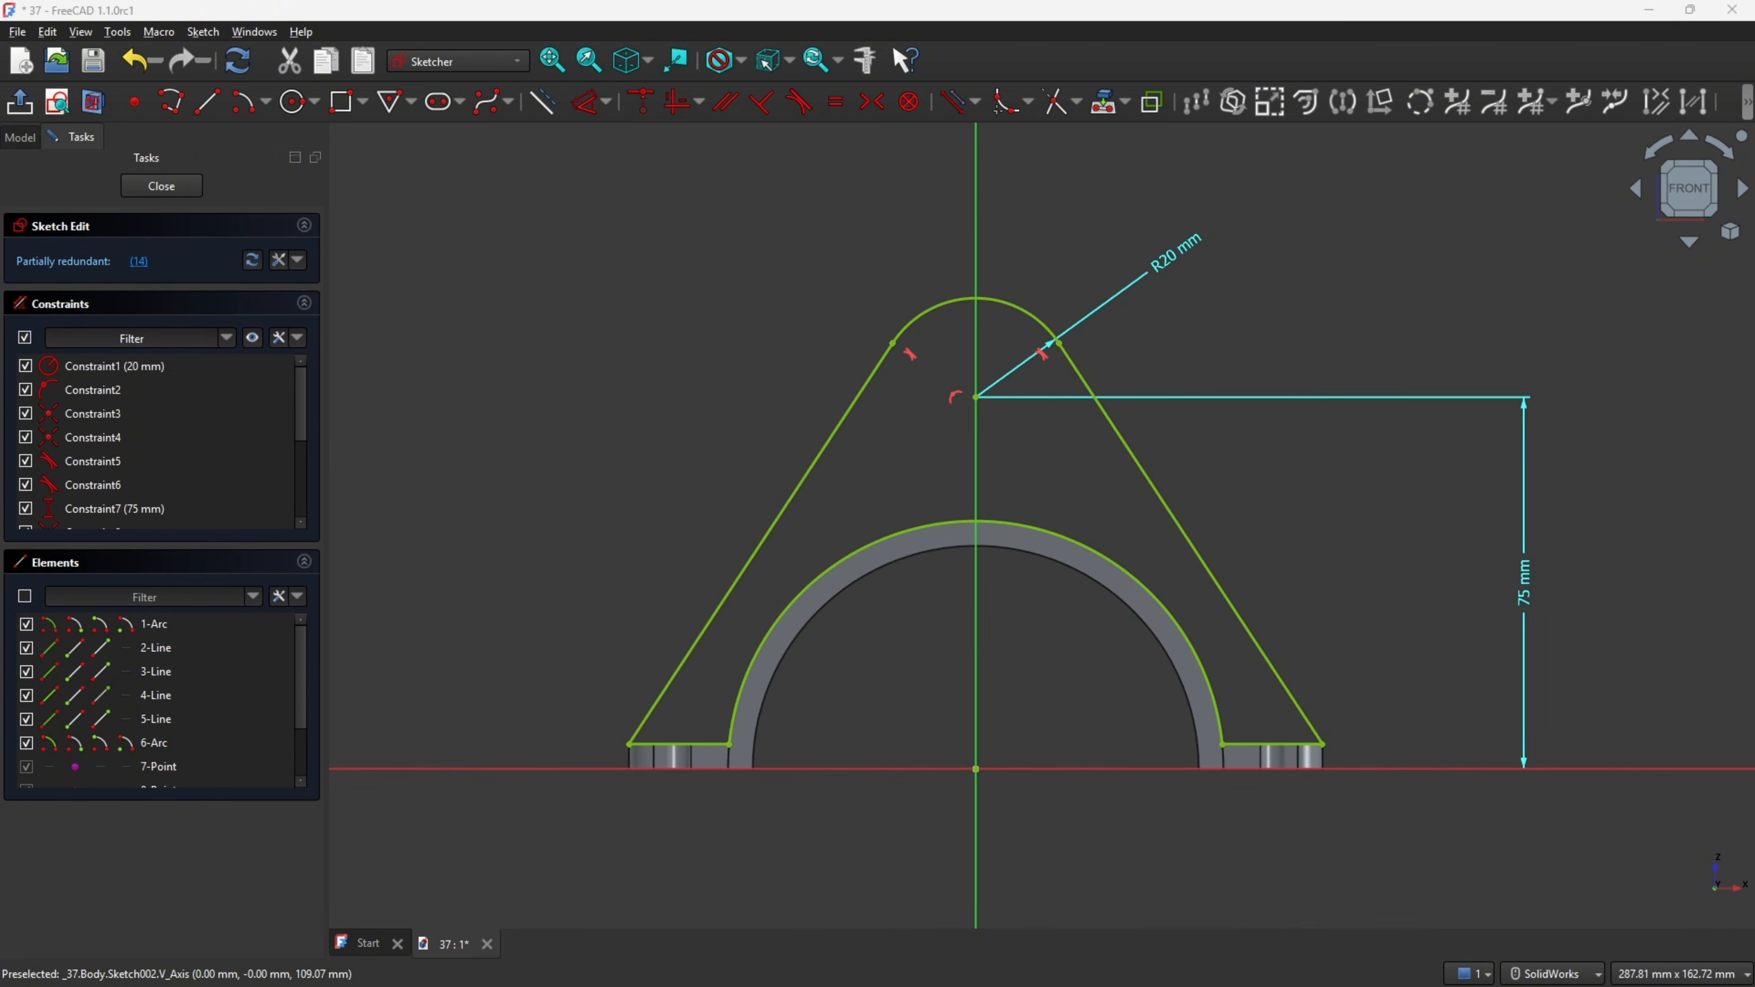
# - Finish the sketch and pad the sloped rib profile symmetrically to a length of 3 mm
pyautogui.click(19, 116)
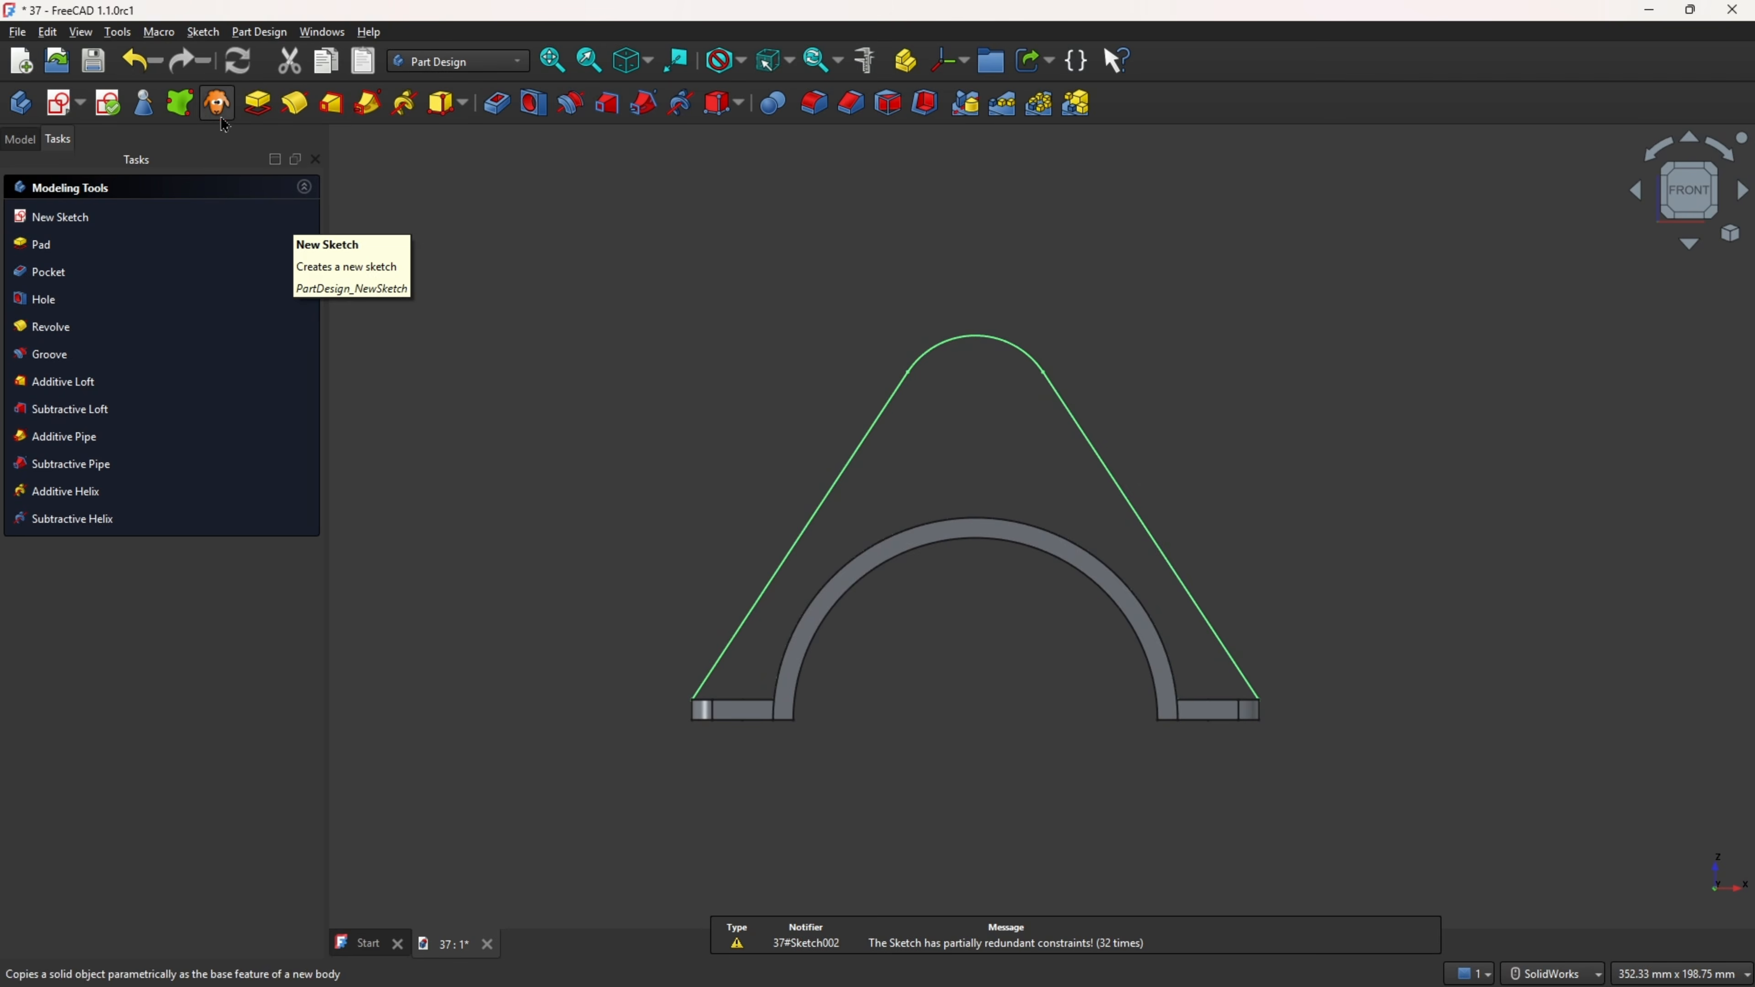
pyautogui.click(257, 104)
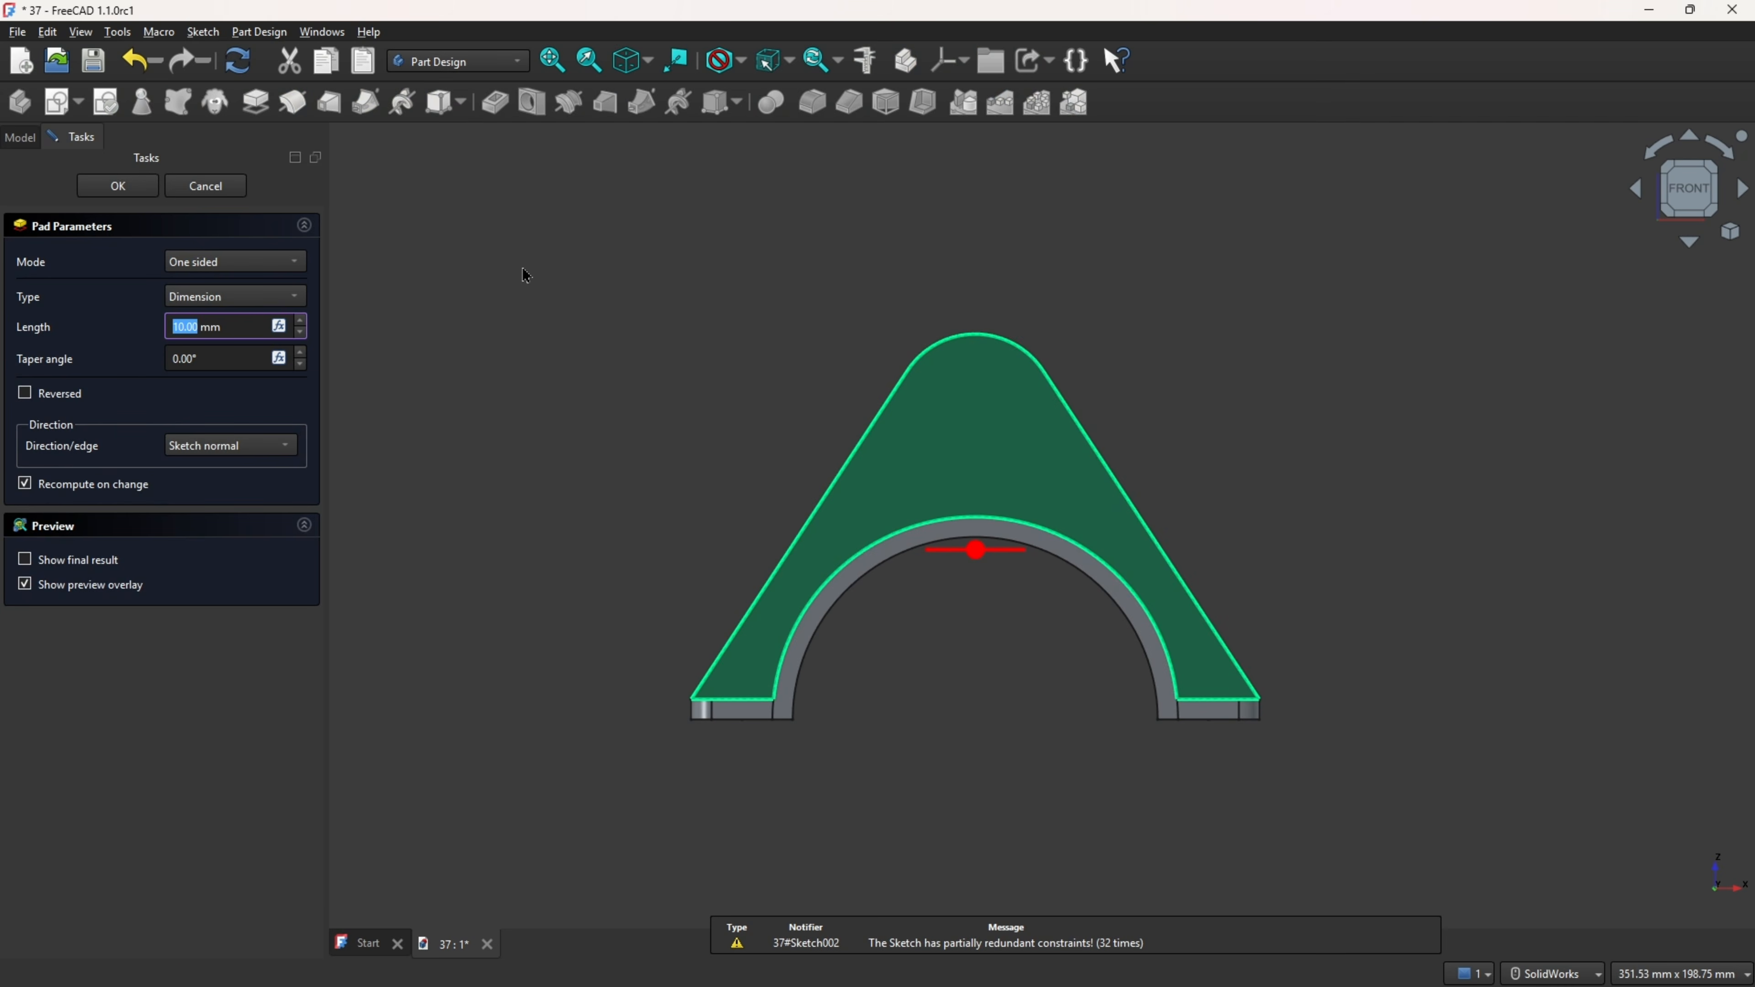
pyautogui.press('0')
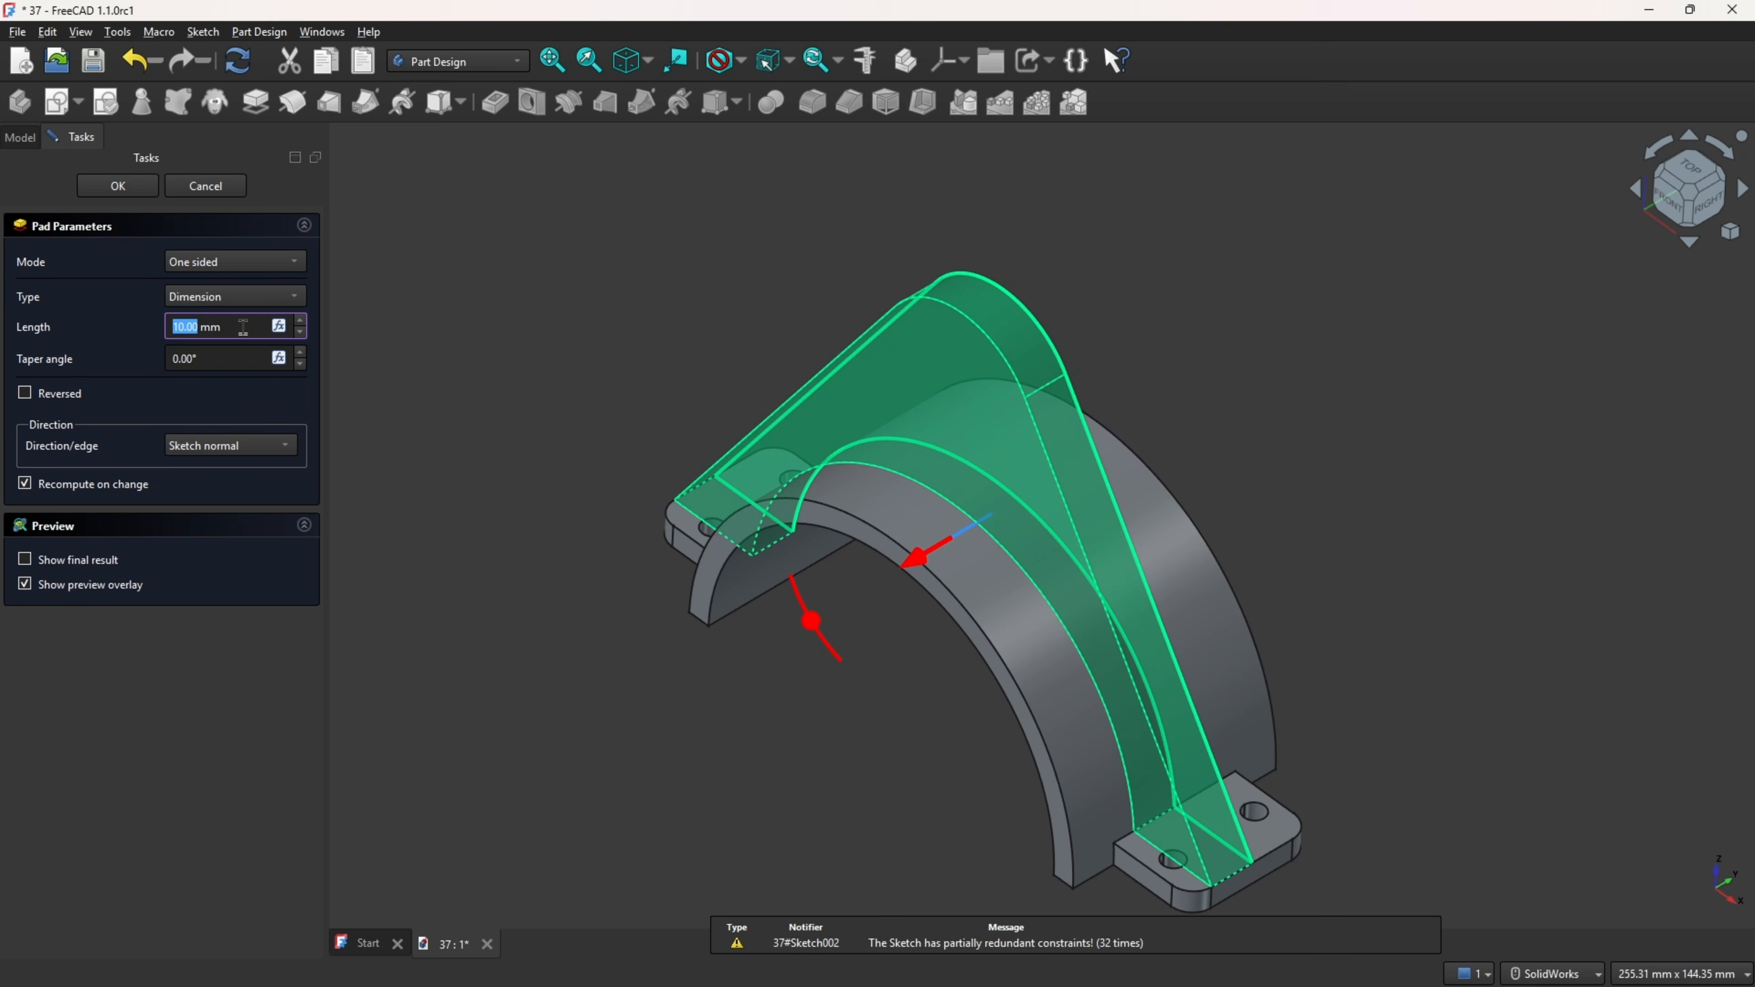
pyautogui.tripleClick(243, 327)
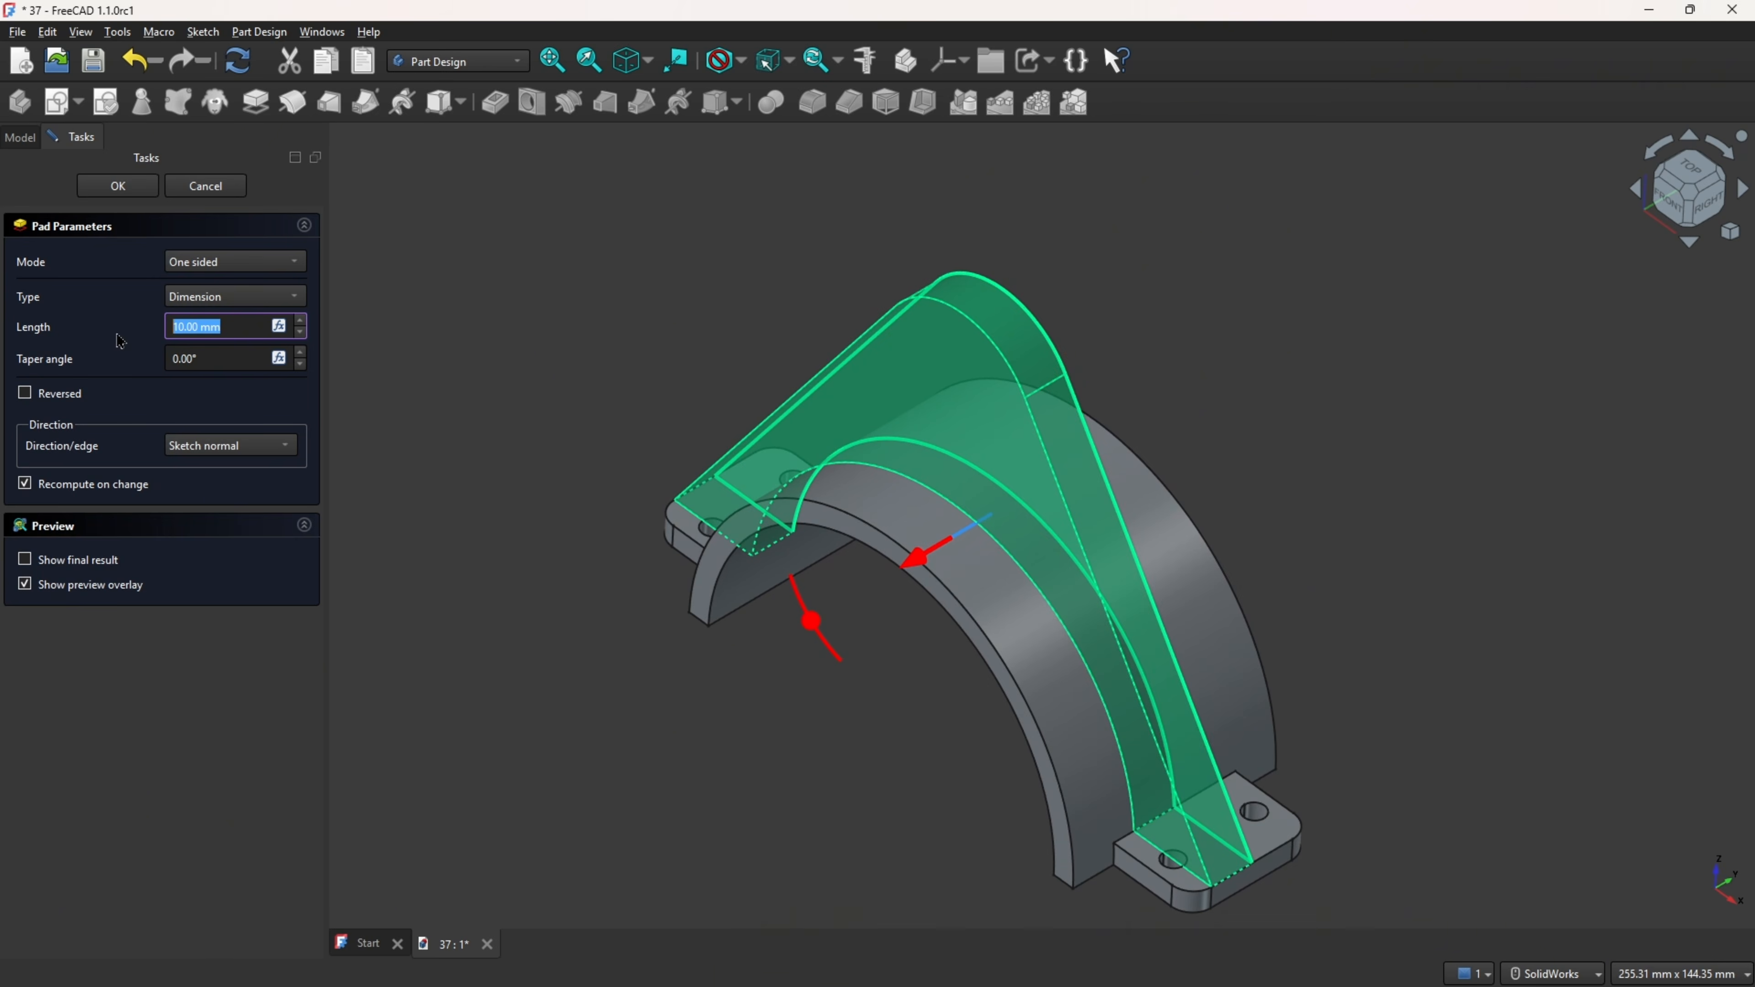
pyautogui.write('3')
pyautogui.click(177, 264)
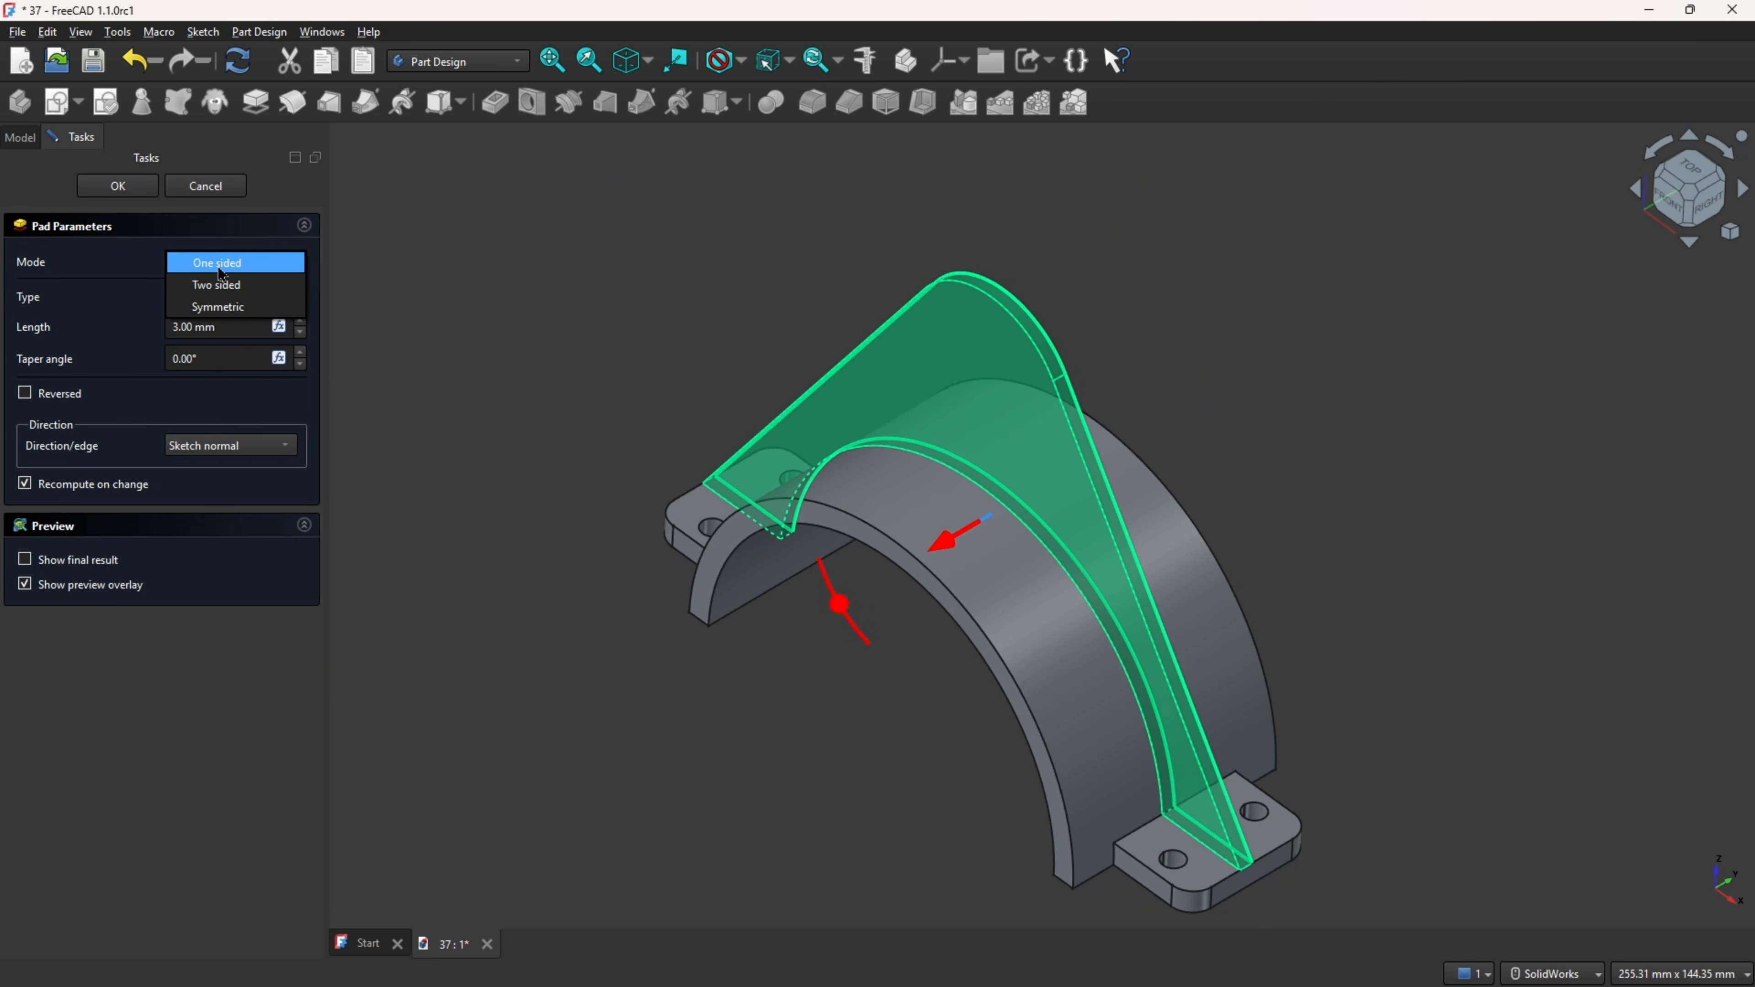
pyautogui.click(234, 306)
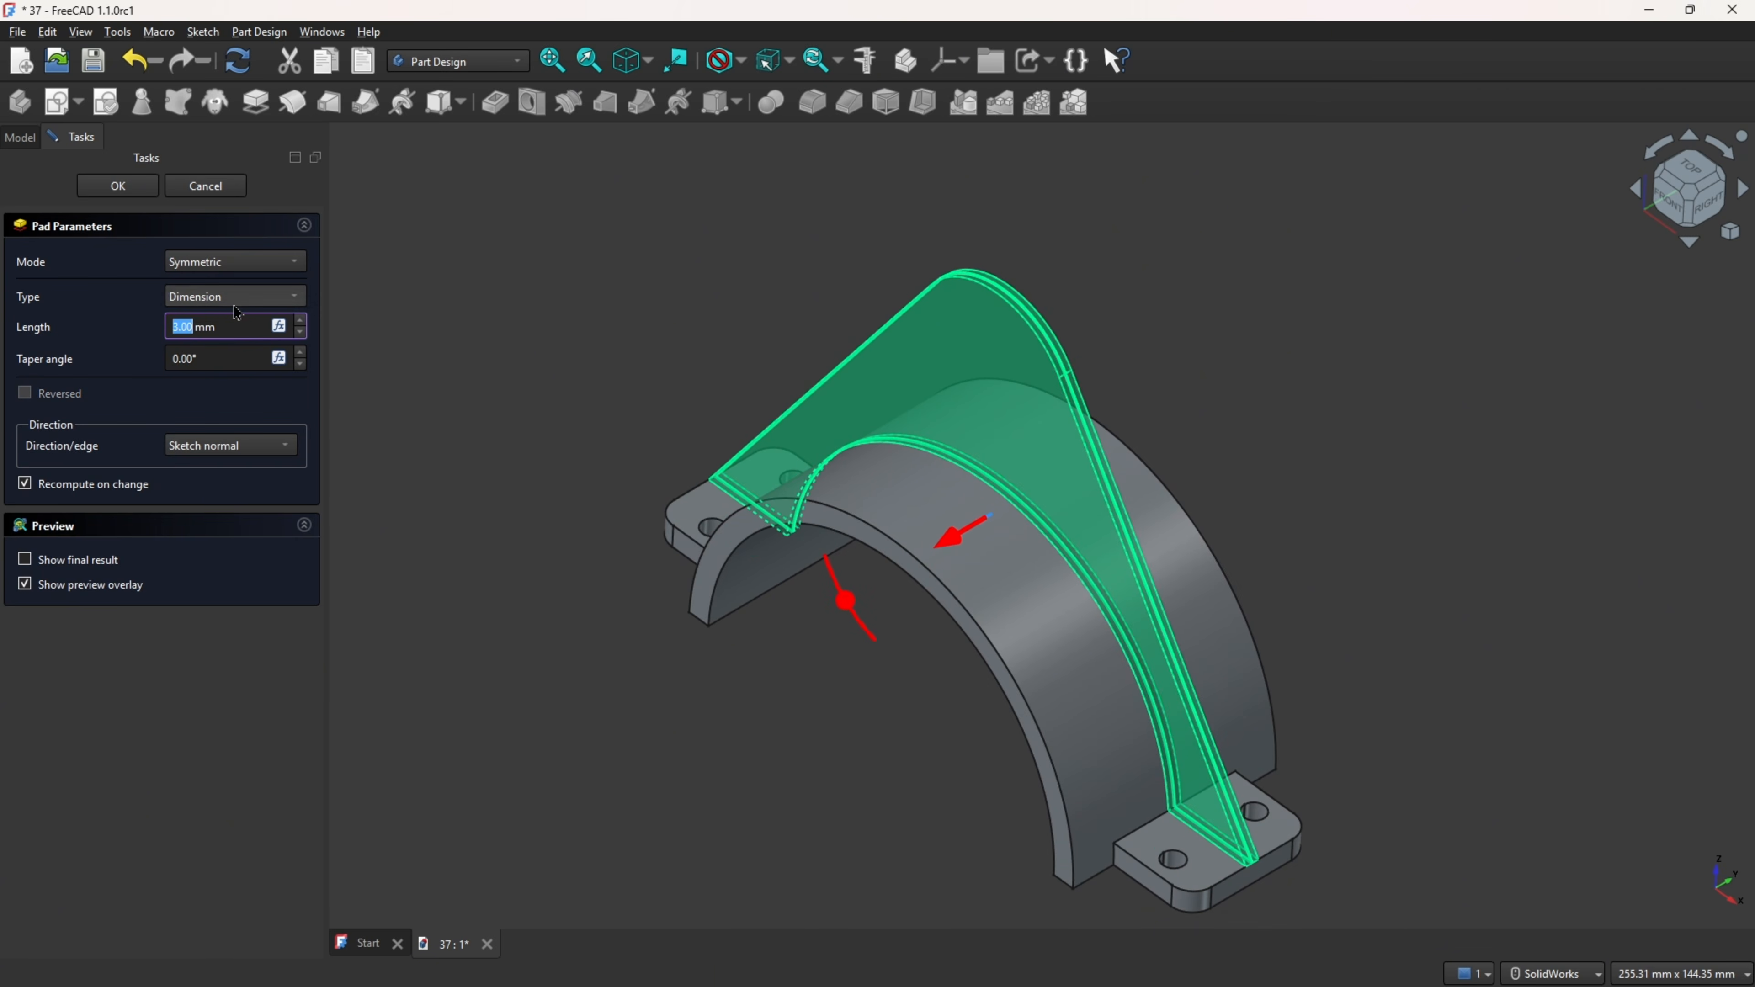
pyautogui.click(120, 196)
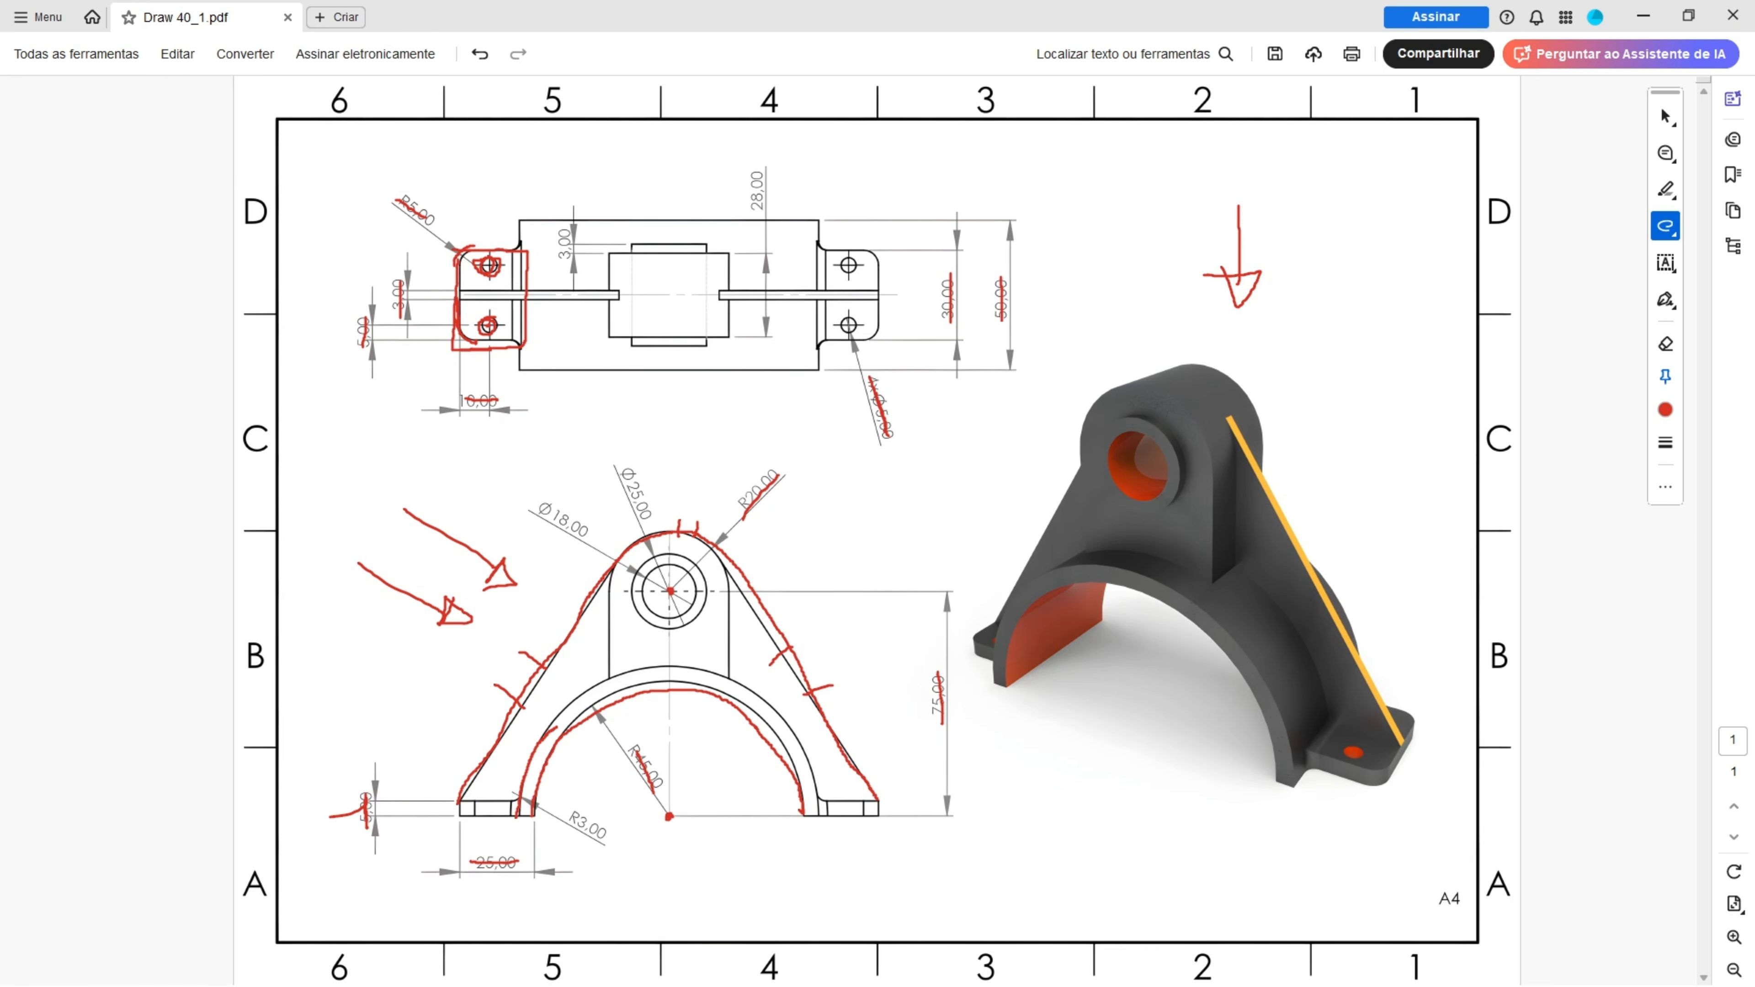
# - Switch to the Draw 40_1.pdf drawing and undo the most recent red pen marks
pyautogui.keyDown('ctrl'); pyautogui.scroll(2, 202, 640); pyautogui.keyUp('ctrl')
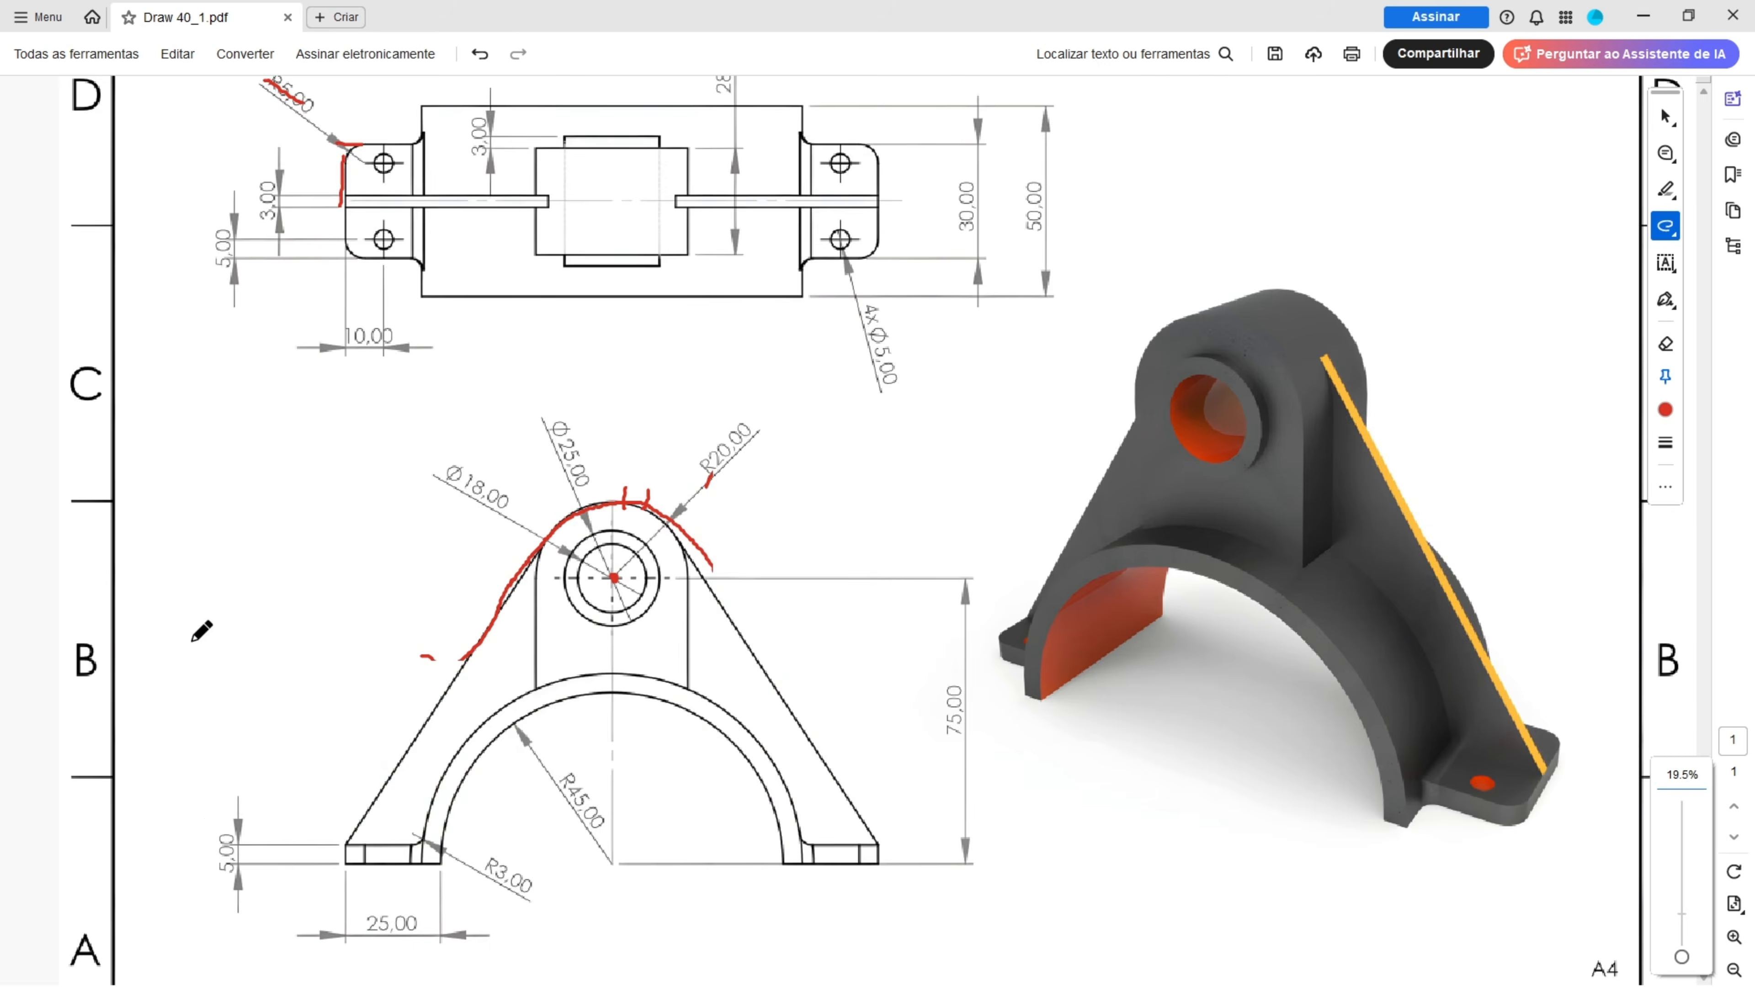
pyautogui.hotkey('ctrl', 'z')
pyautogui.hotkey('ctrl', 'z')
pyautogui.hotkey('ctrl', 'z')
pyautogui.hotkey('ctrl', 'z')
pyautogui.hotkey('ctrl', 'z')
pyautogui.hotkey('ctrl', 'z')
pyautogui.hotkey('ctrl', 'z')
pyautogui.hotkey('ctrl', 'z')
pyautogui.hotkey('ctrl', 'z')
pyautogui.hotkey('ctrl', 'z')
pyautogui.hotkey('ctrl', 'z')
pyautogui.hotkey('ctrl', 'z')
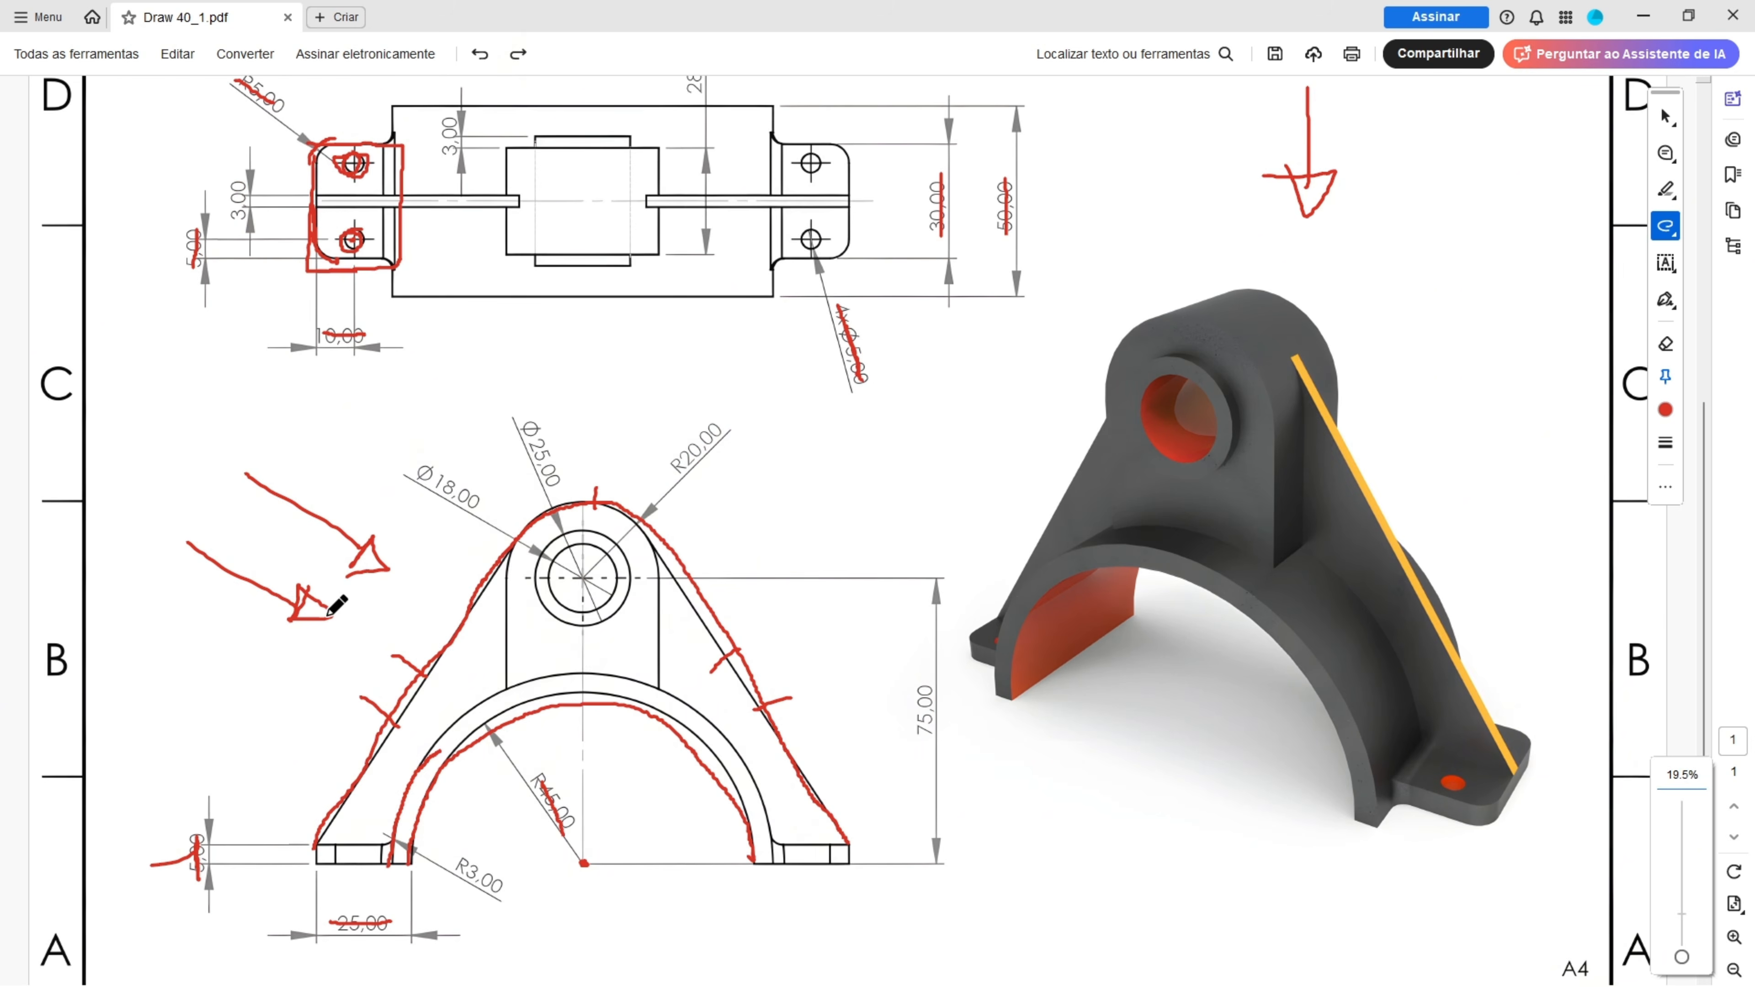
# - Mark the rounded boss in red on the front view: its outline, its centre, the R20.00 radius and the 75.00 height
pyautogui.moveTo(508, 688)
pyautogui.mouseDown()
pyautogui.moveTo(511, 516)
pyautogui.moveTo(573, 495)
pyautogui.moveTo(623, 507)
pyautogui.moveTo(658, 586)
pyautogui.mouseUp()
pyautogui.moveTo(679, 485); pyautogui.dragTo(719, 432)
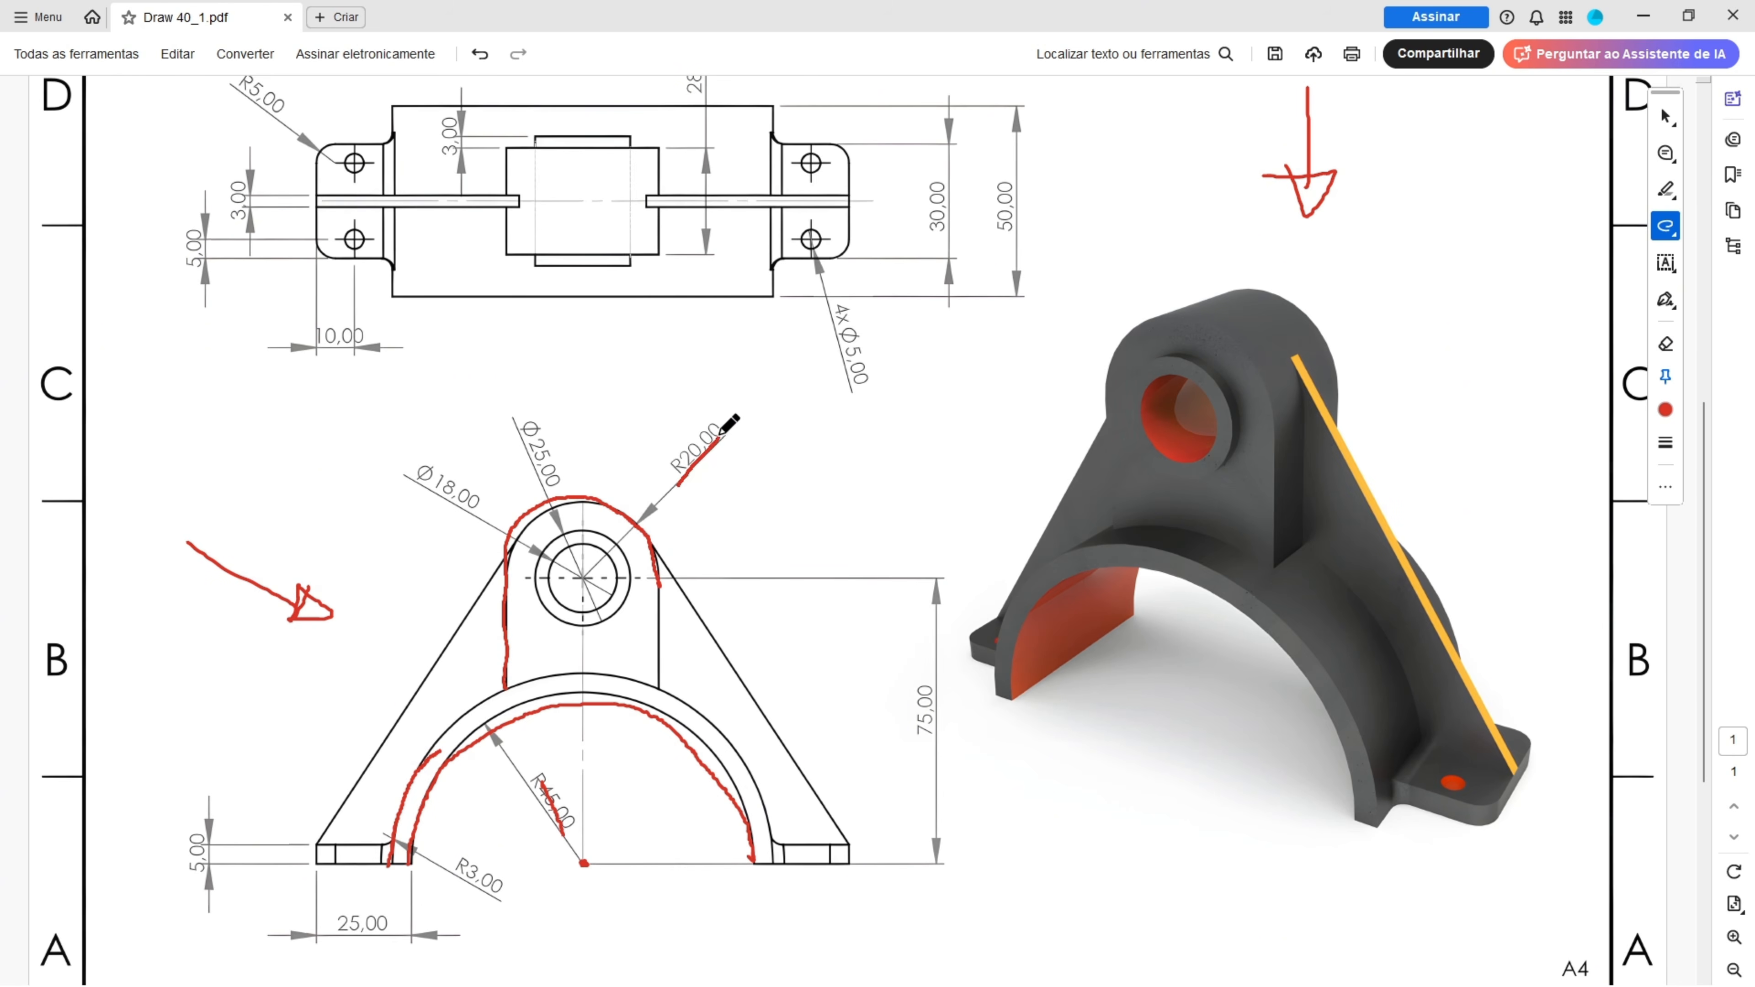
pyautogui.moveTo(660, 585)
pyautogui.mouseDown()
pyautogui.moveTo(660, 686)
pyautogui.moveTo(561, 658)
pyautogui.moveTo(510, 676)
pyautogui.moveTo(515, 697)
pyautogui.mouseUp()
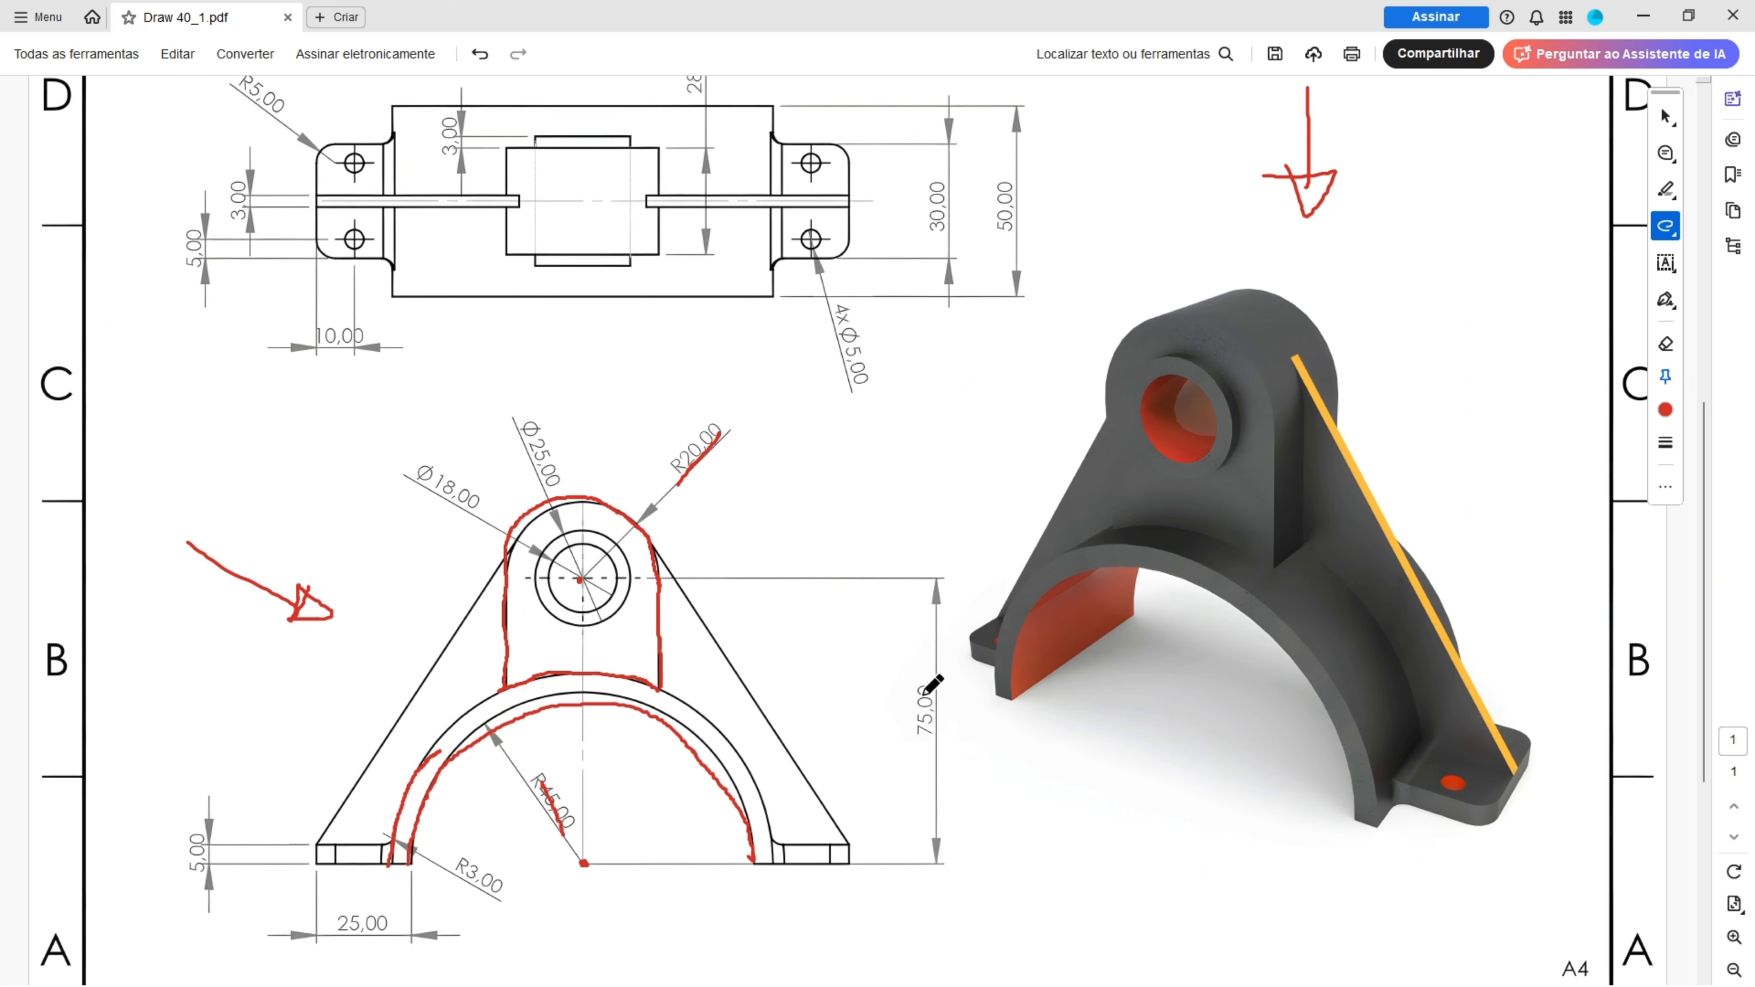
pyautogui.moveTo(923, 684); pyautogui.dragTo(916, 754)
pyautogui.click(579, 582)
pyautogui.moveTo(603, 483)
pyautogui.mouseDown()
pyautogui.moveTo(583, 506)
pyautogui.moveTo(602, 517)
pyautogui.mouseUp()
pyautogui.moveTo(1285, 351)
pyautogui.mouseDown()
pyautogui.moveTo(1213, 314)
pyautogui.moveTo(1124, 365)
pyautogui.mouseUp()
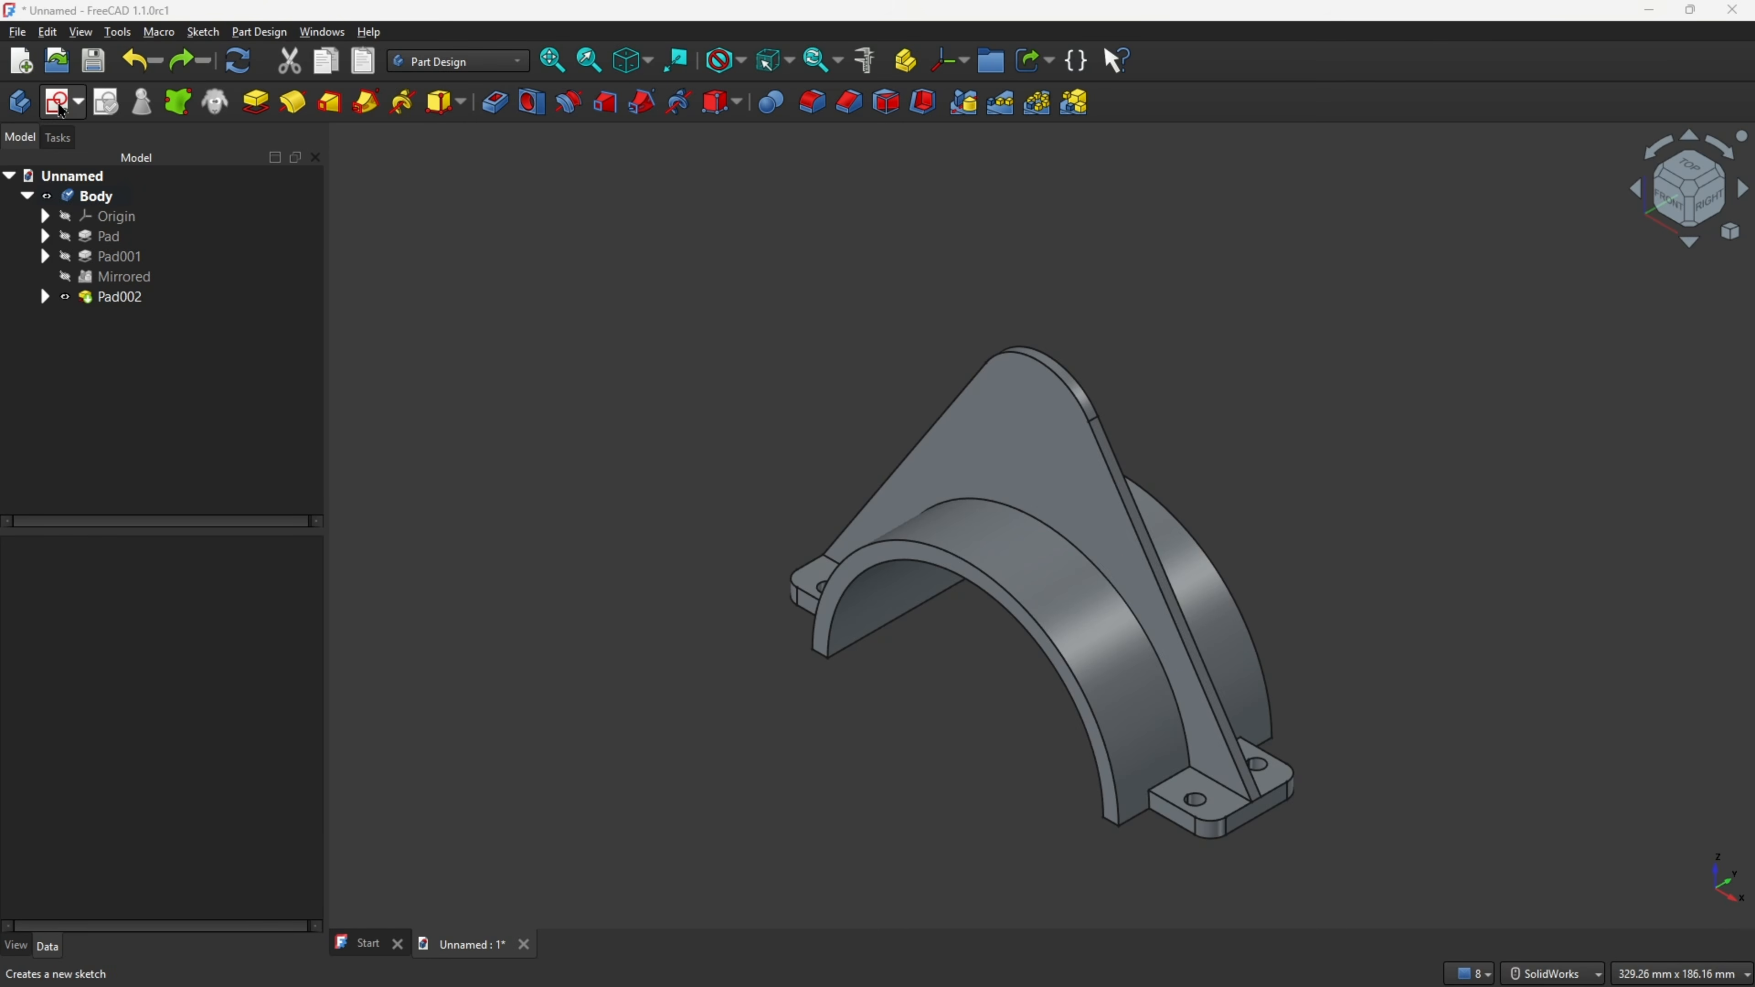
# - Back in FreeCAD, start a sketch on the XZ plane in section view, referencing the rib's top arc and outer arch edge as external geometry
pyautogui.click(62, 109)
pyautogui.click(1138, 733)
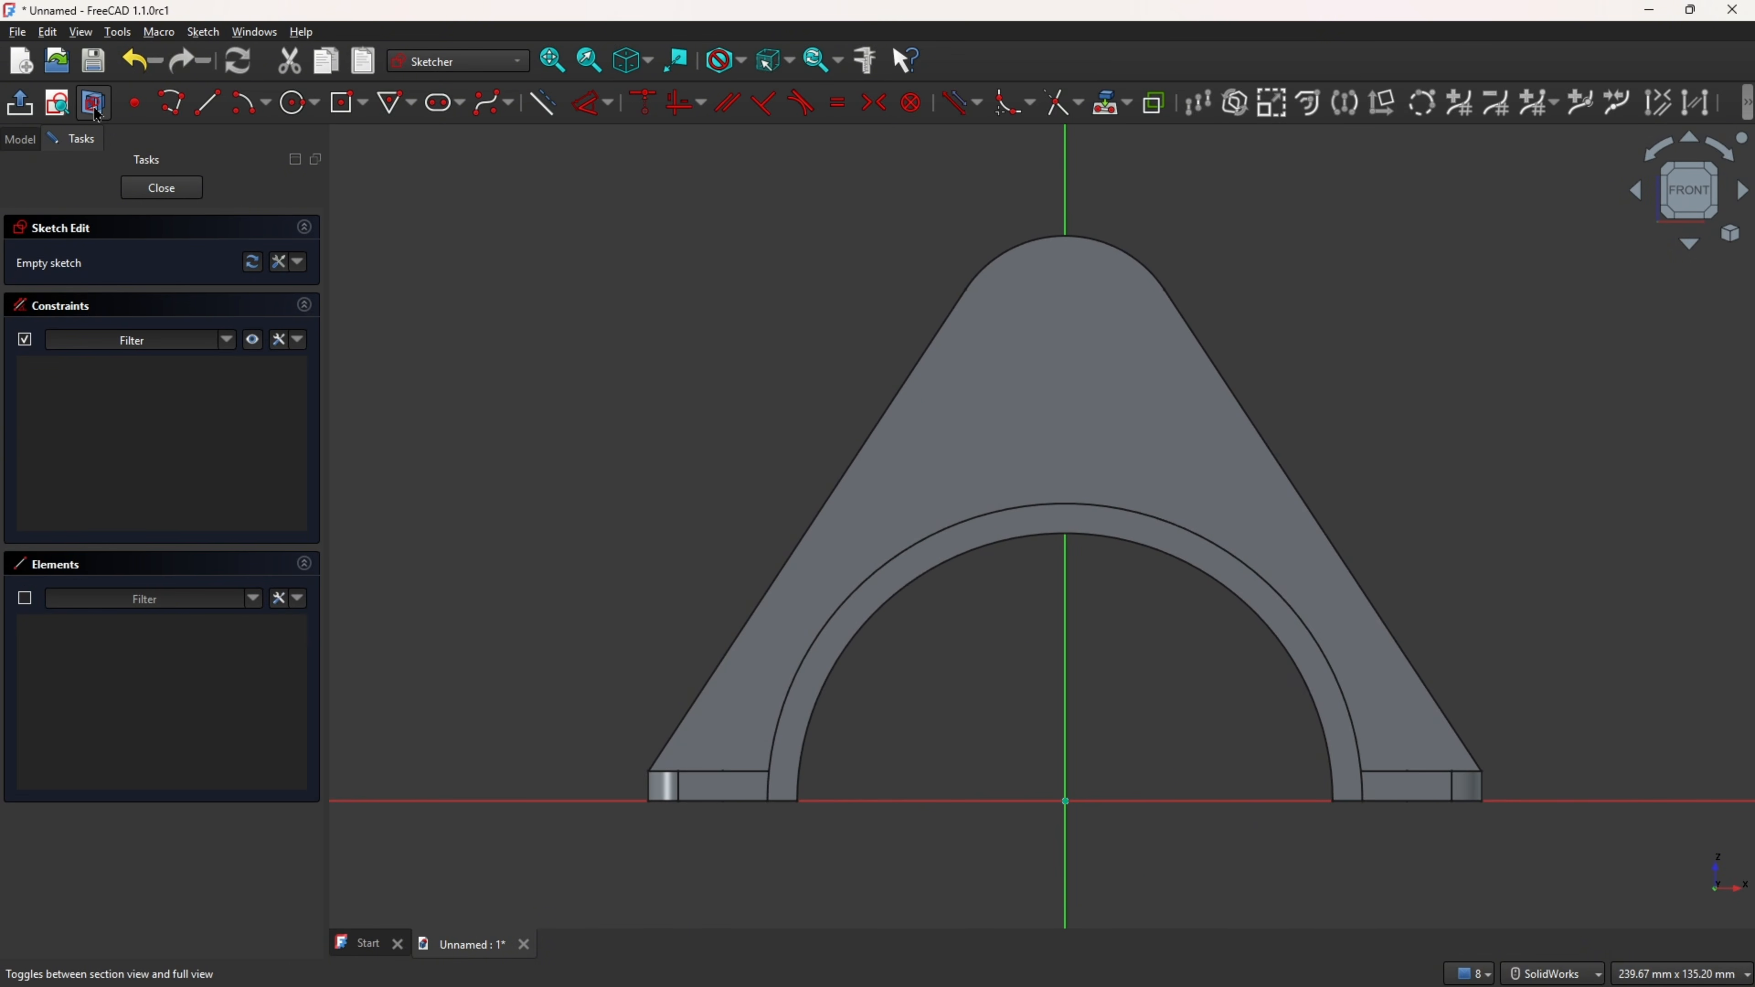
pyautogui.click(1127, 103)
pyautogui.click(1128, 135)
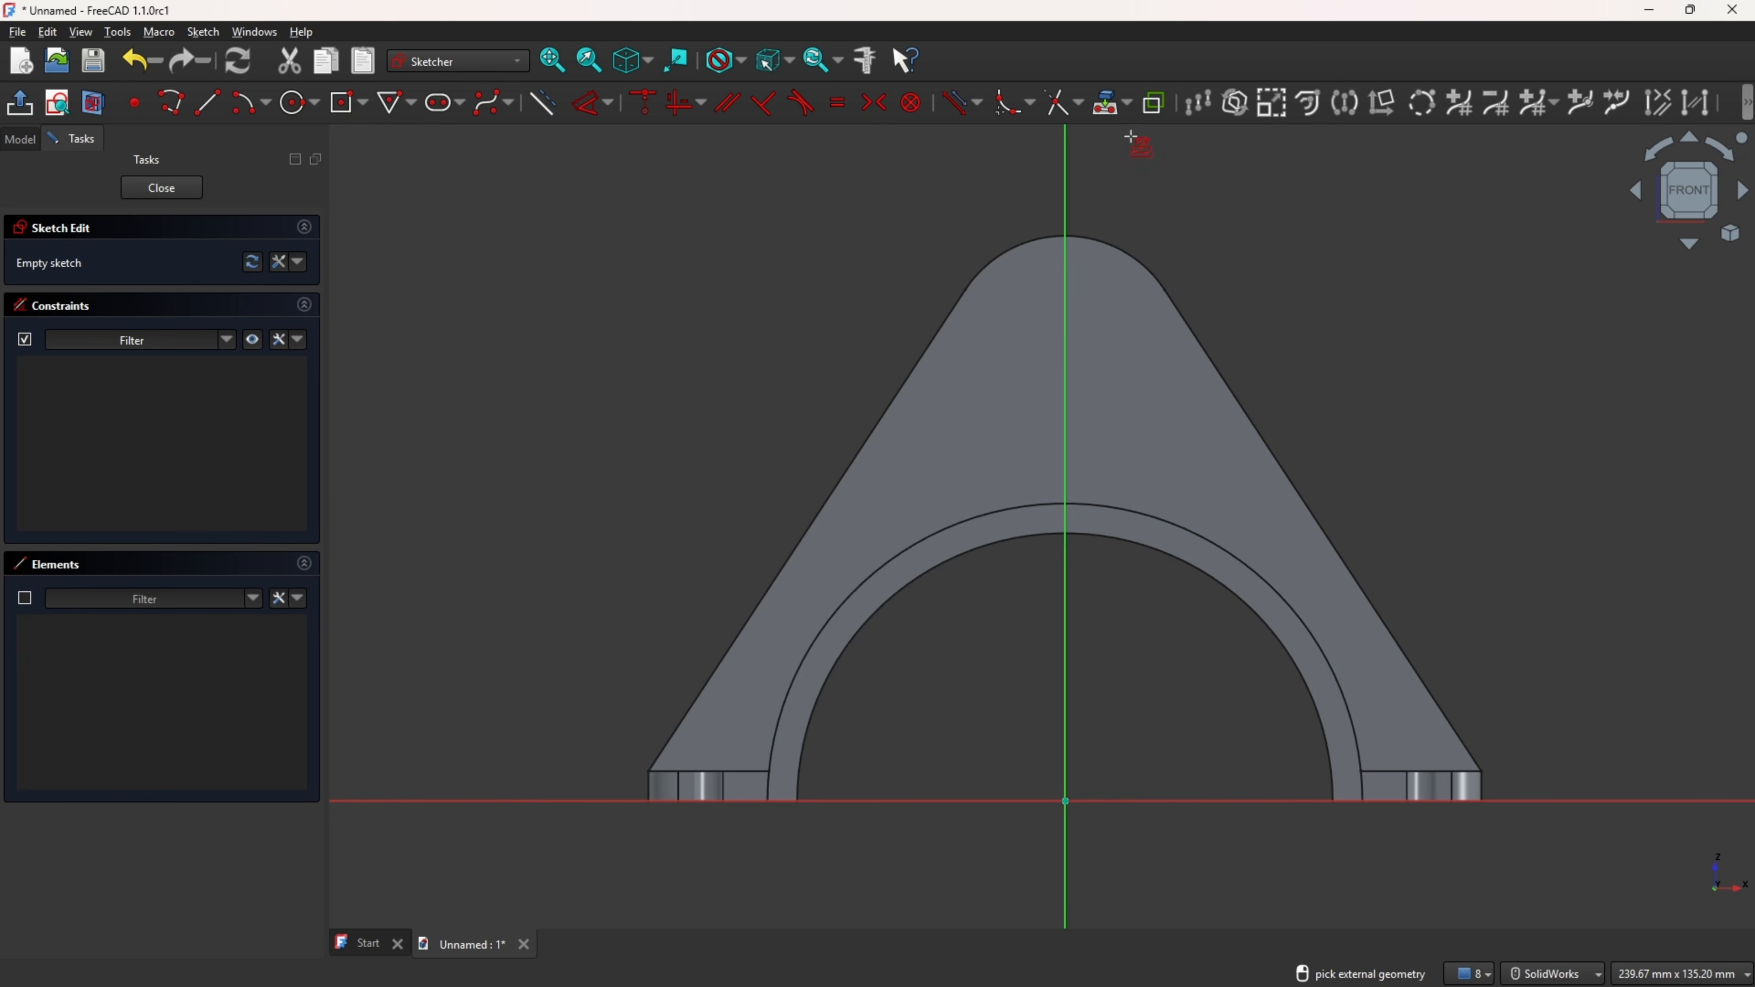
pyautogui.click(1110, 249)
pyautogui.click(1101, 506)
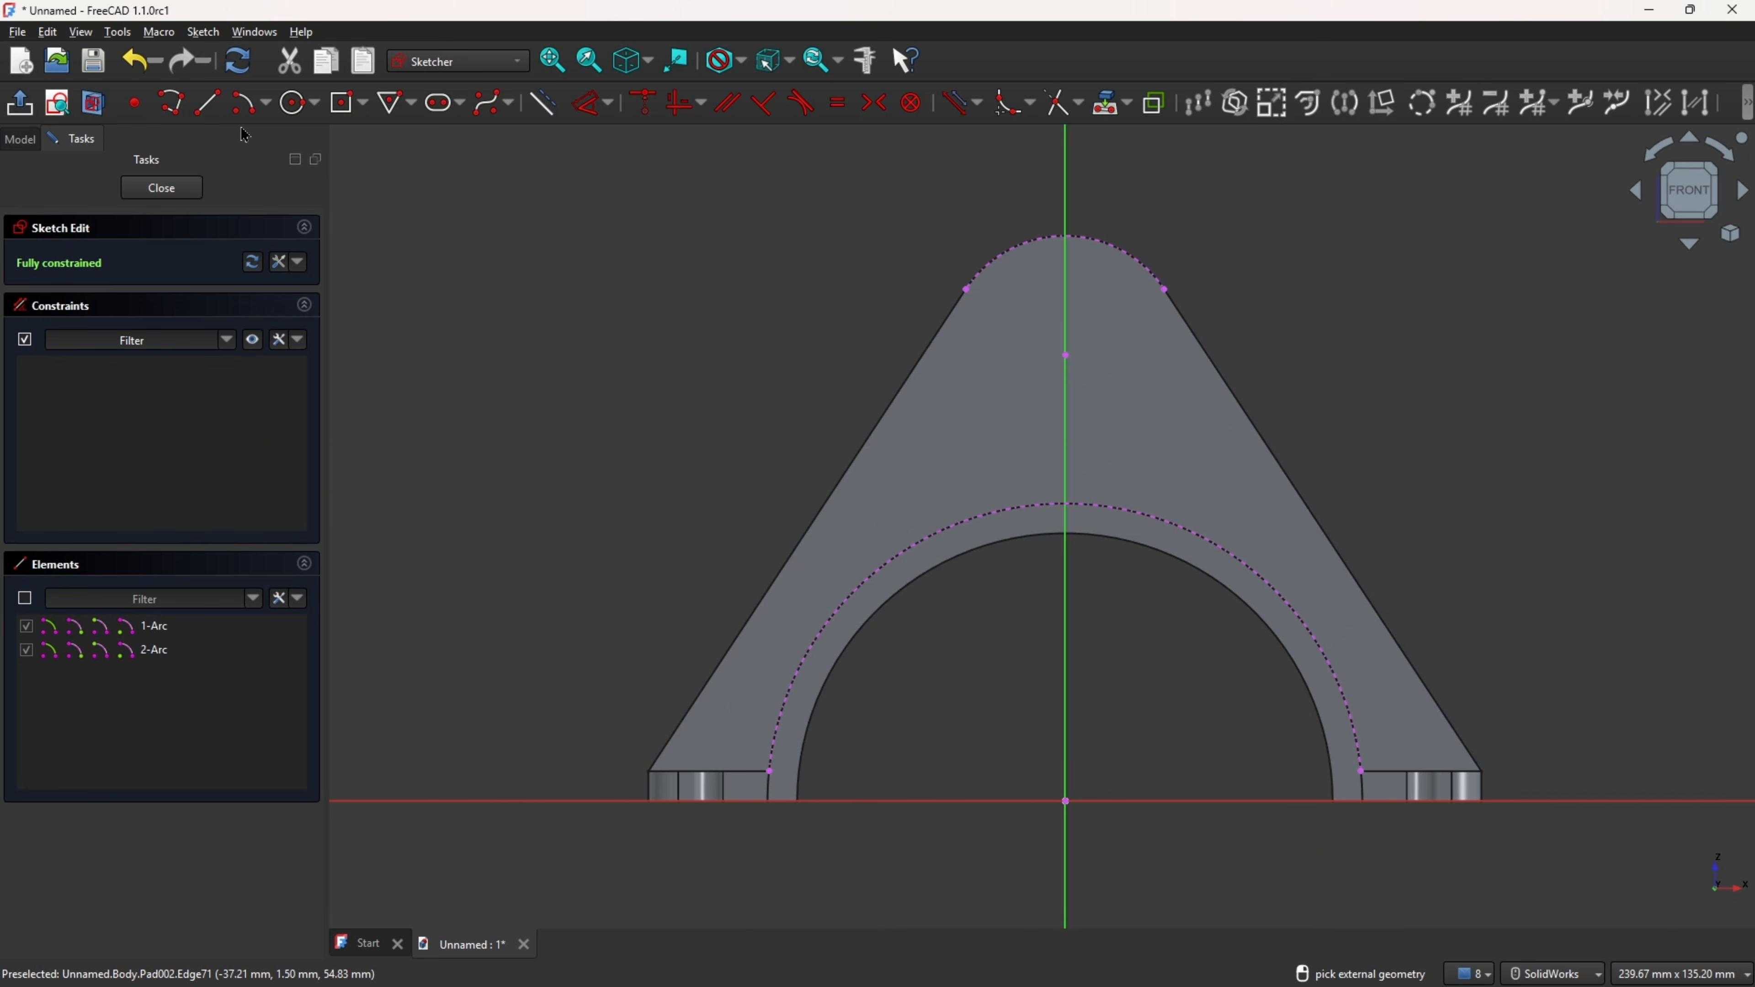
# - Draw a 20 mm radius arc centred on the rib's top arc centre, starting at 0° and sweeping 180°
pyautogui.click(266, 104)
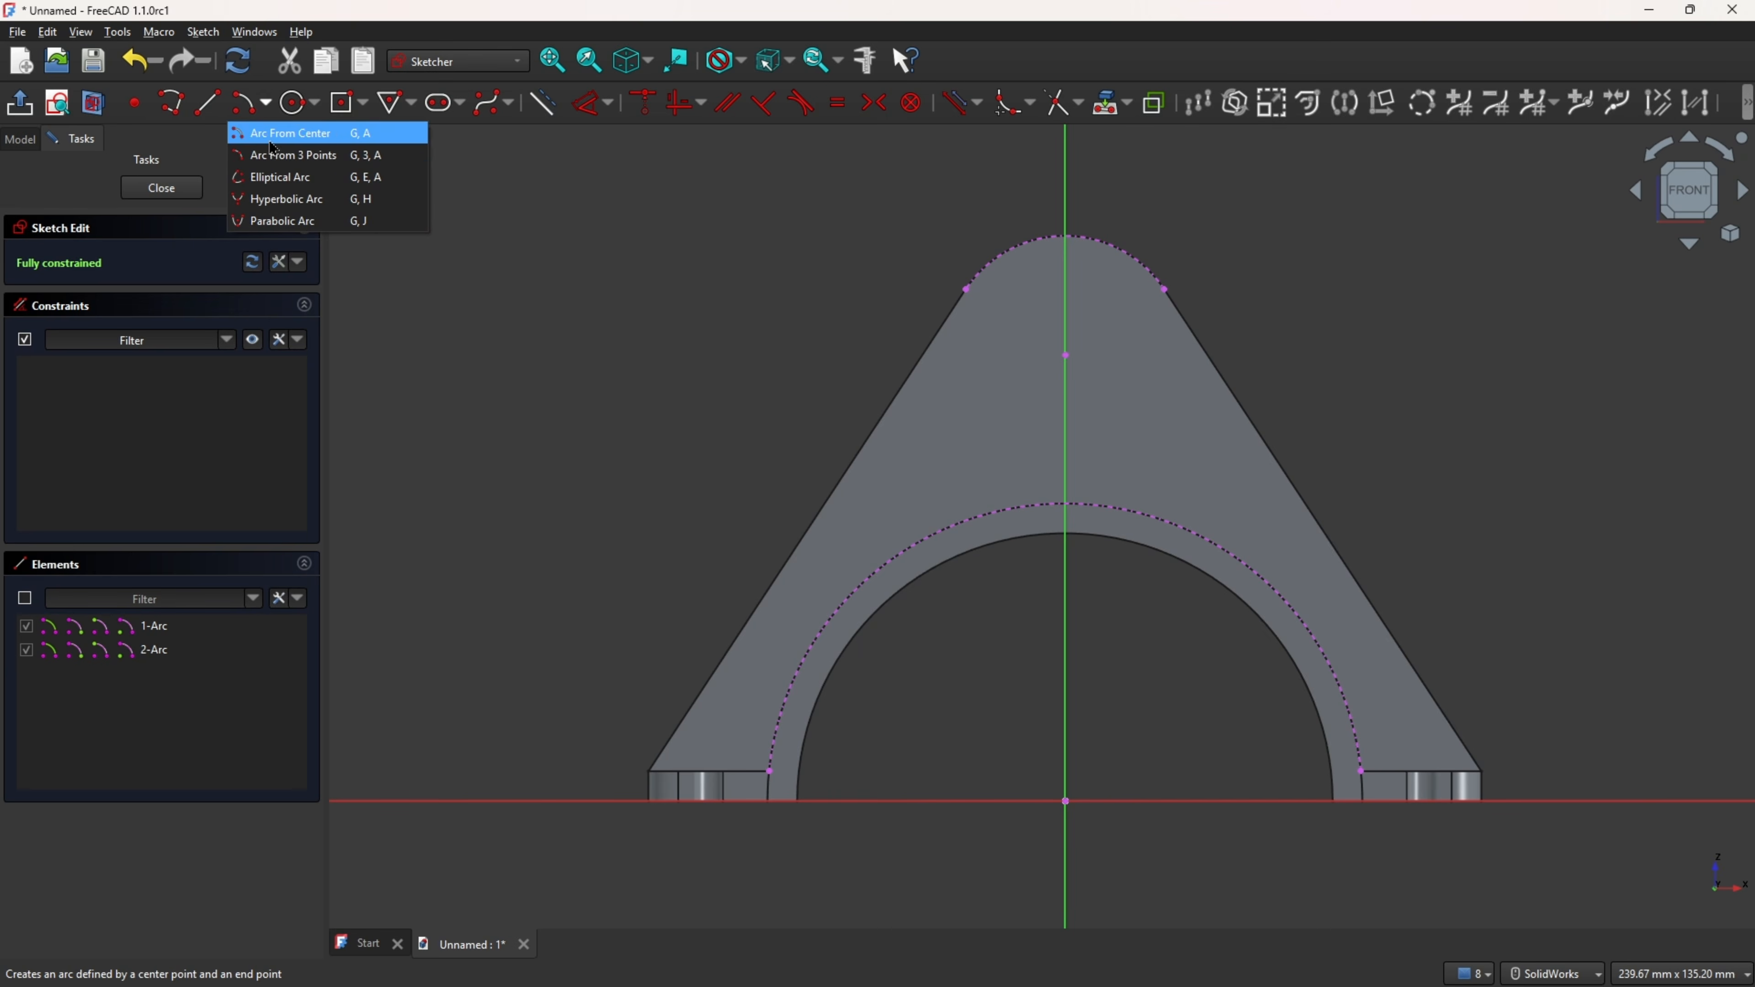
pyautogui.click(273, 139)
pyautogui.click(1065, 355)
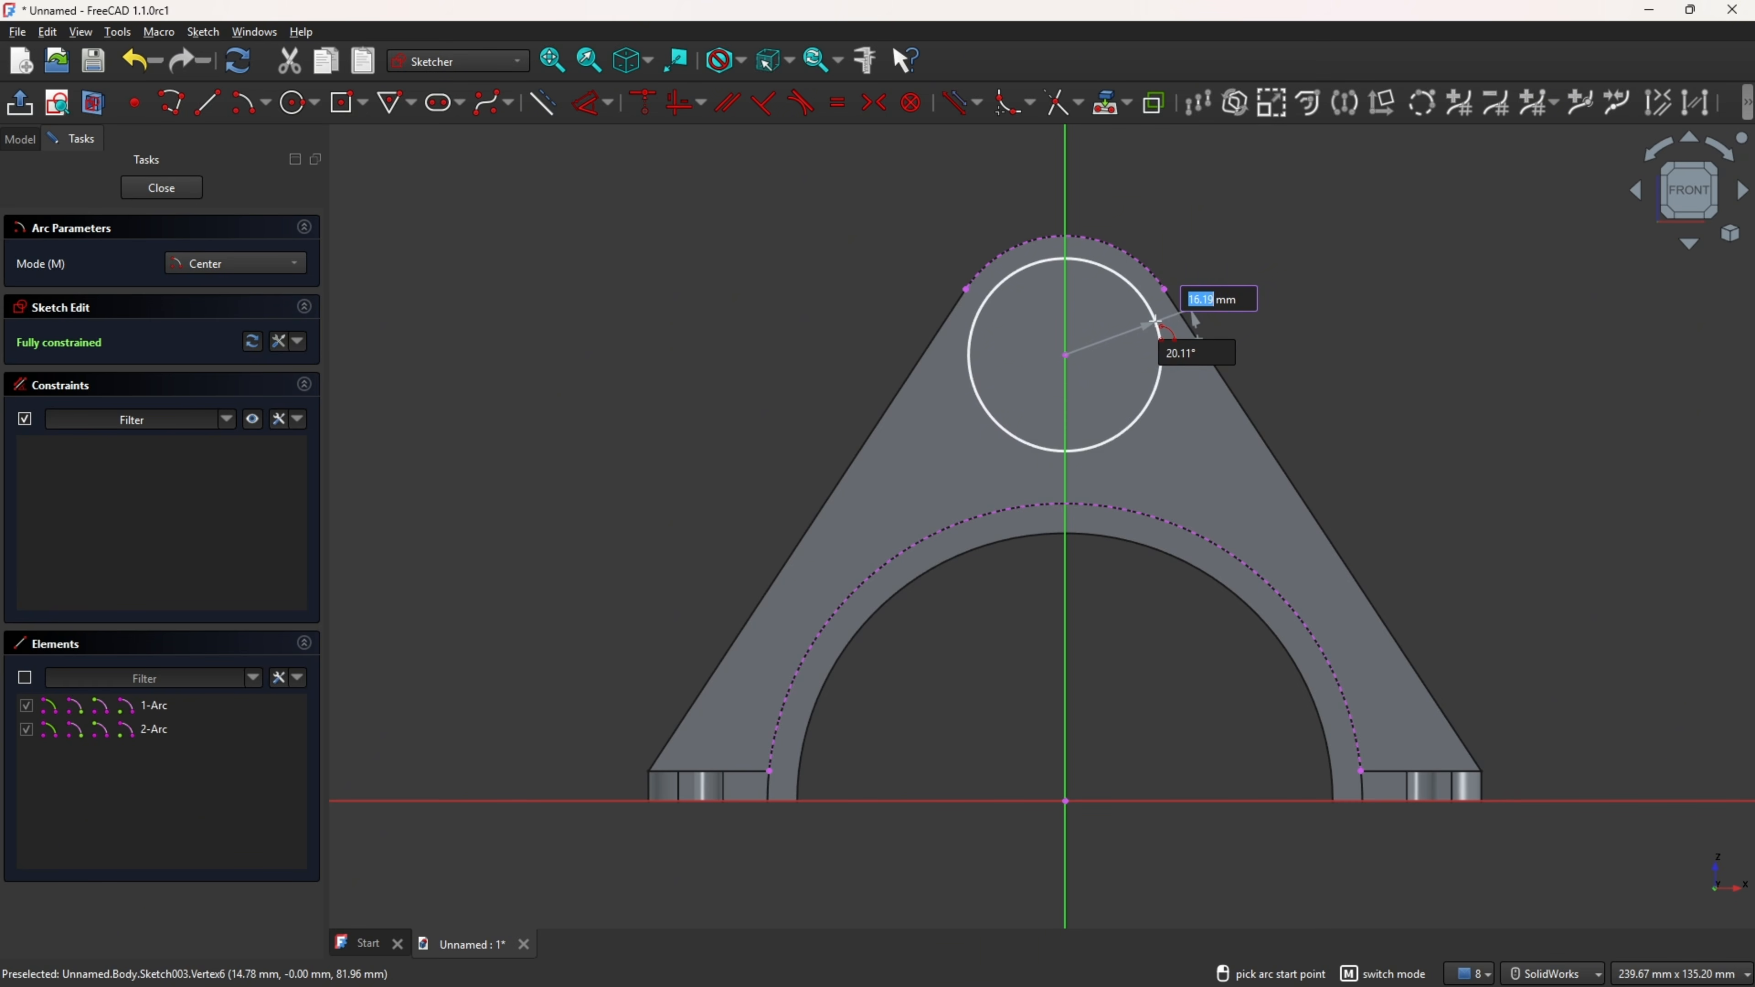
pyautogui.write('20')
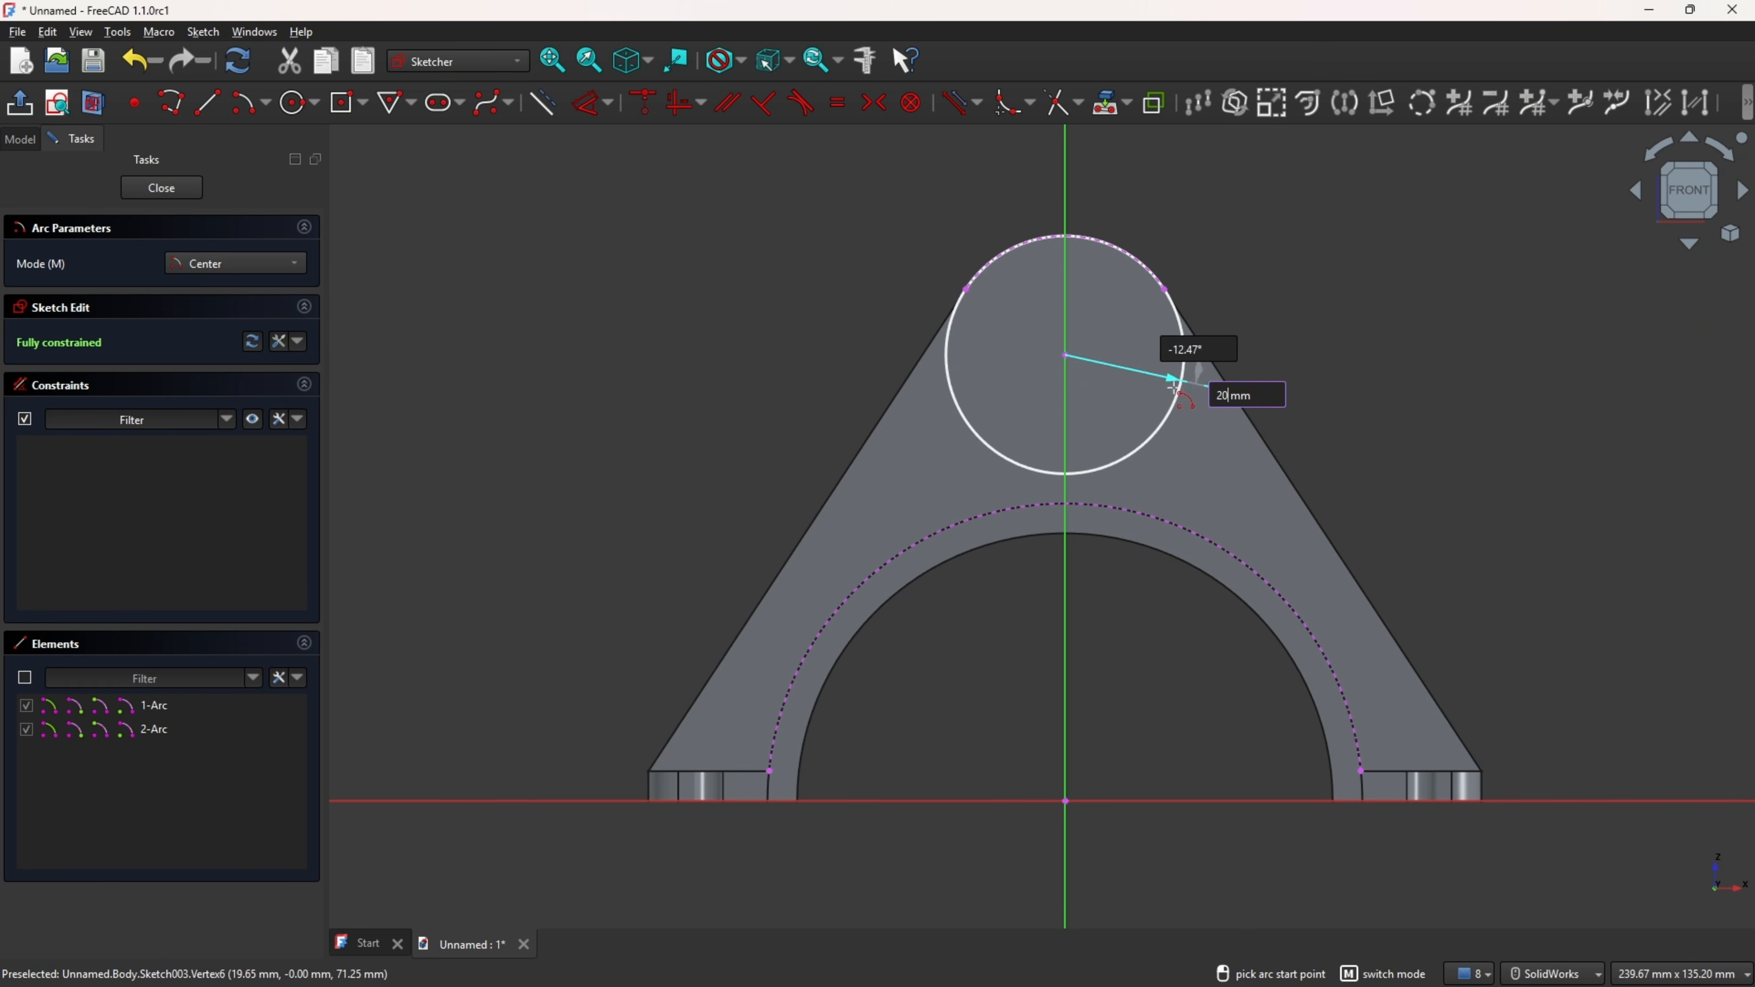
pyautogui.press('Return')
pyautogui.write('0')
pyautogui.press('Return')
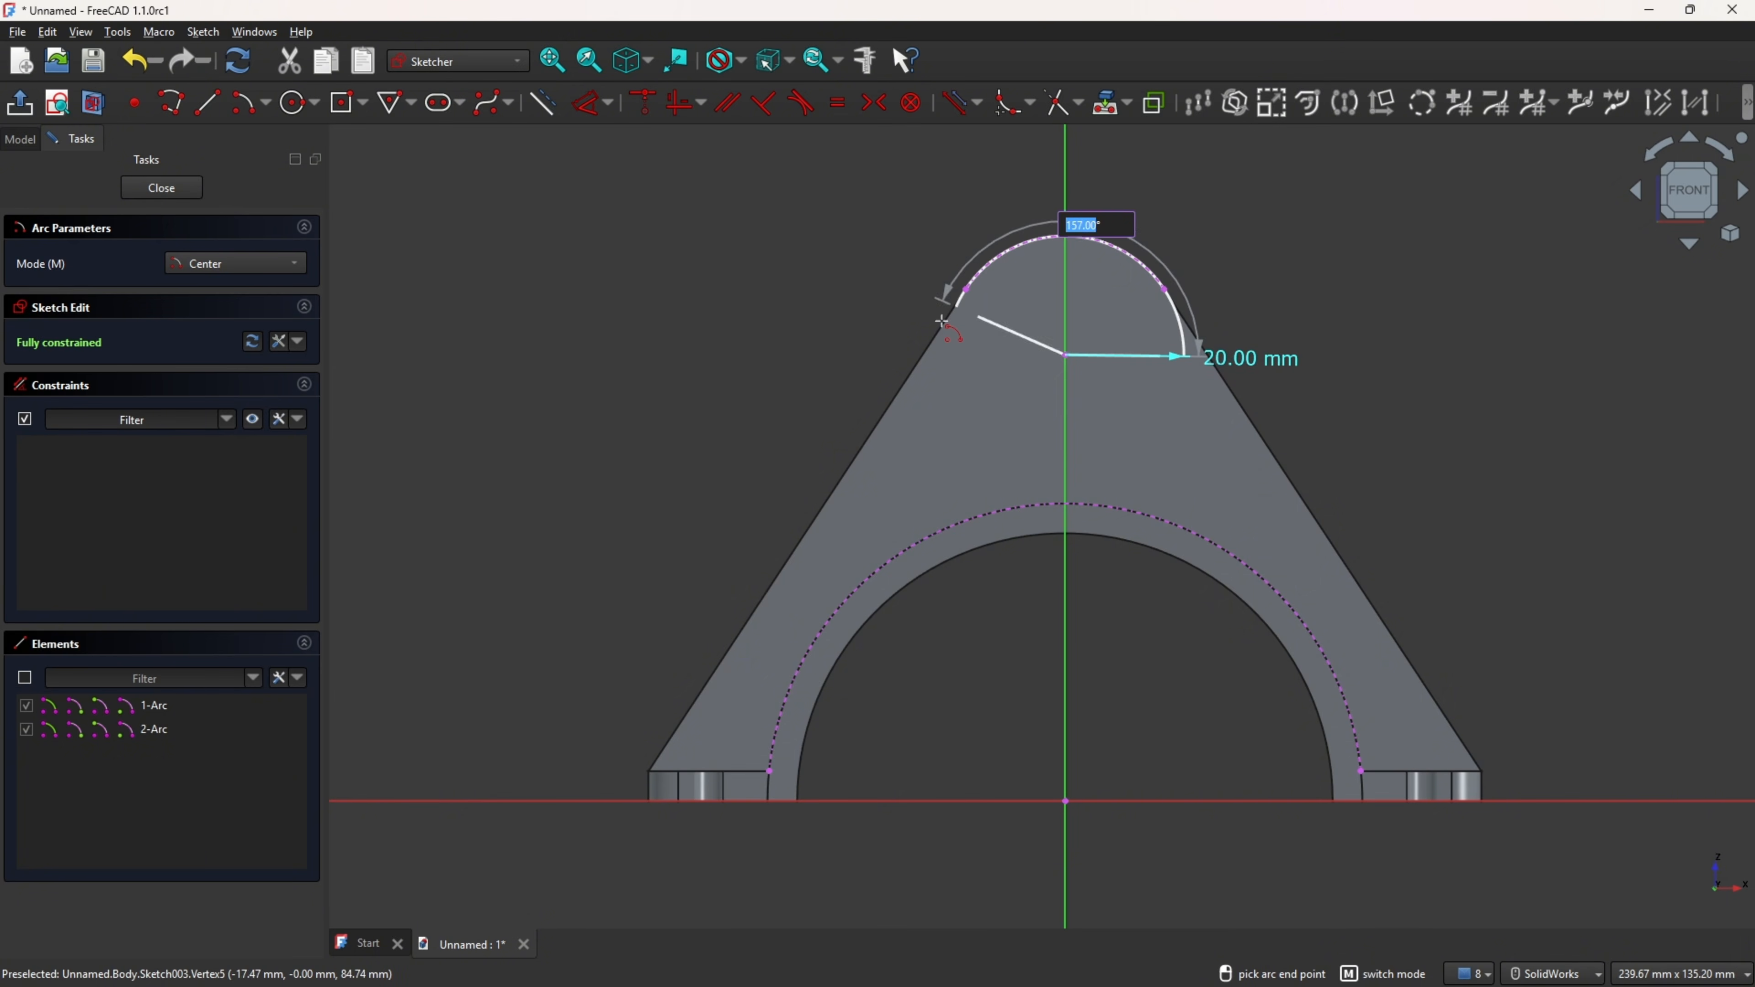
pyautogui.write('180')
pyautogui.press('Return')
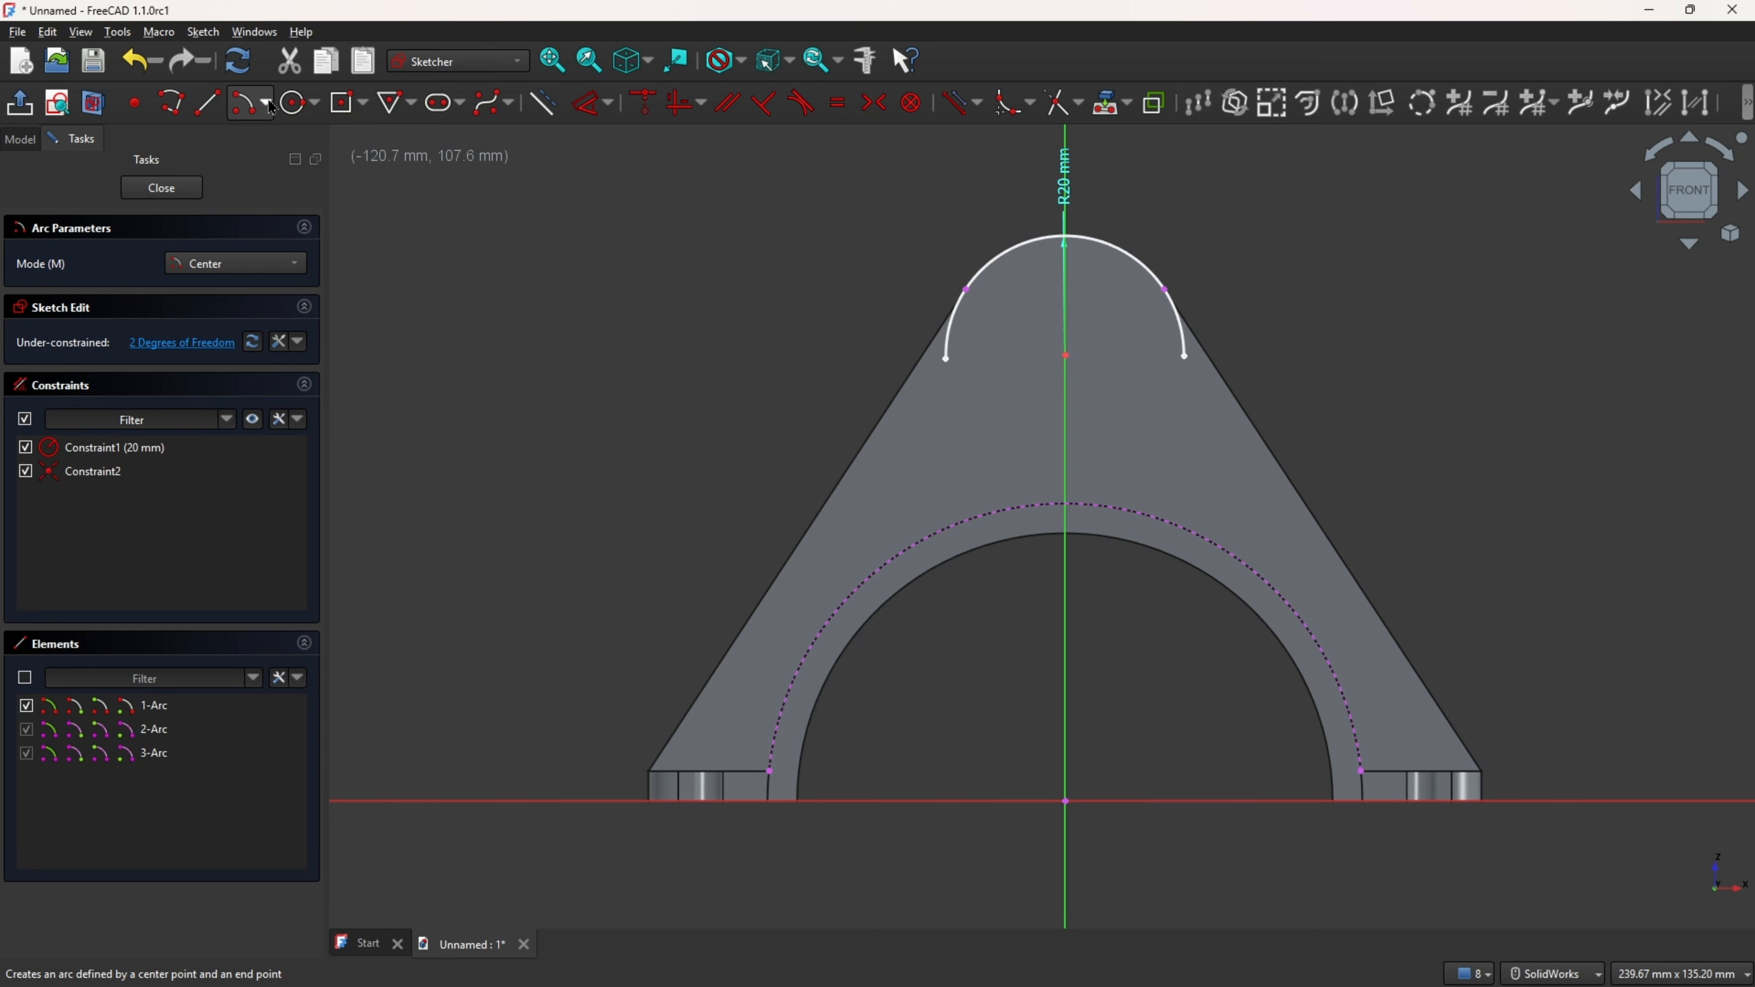
# - Draw an origin-centred arc along the outer arch edge, spanning roughly the width below the 20 mm radius arc
pyautogui.click(242, 117)
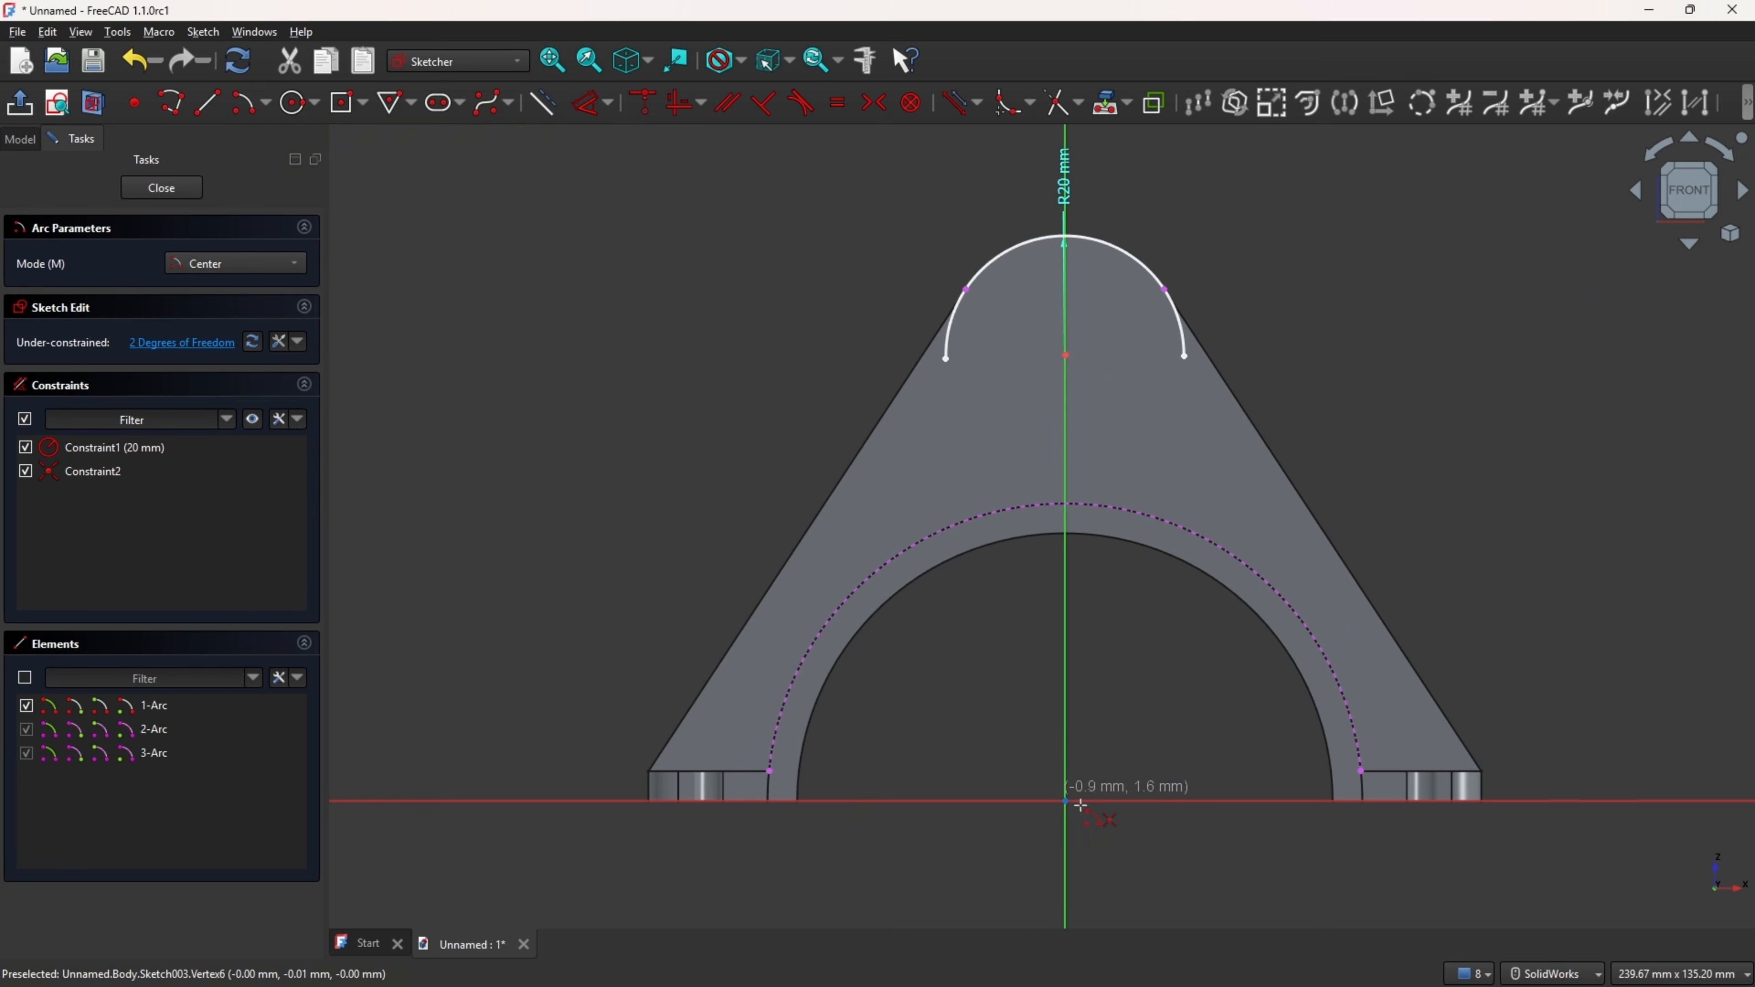
pyautogui.click(1066, 802)
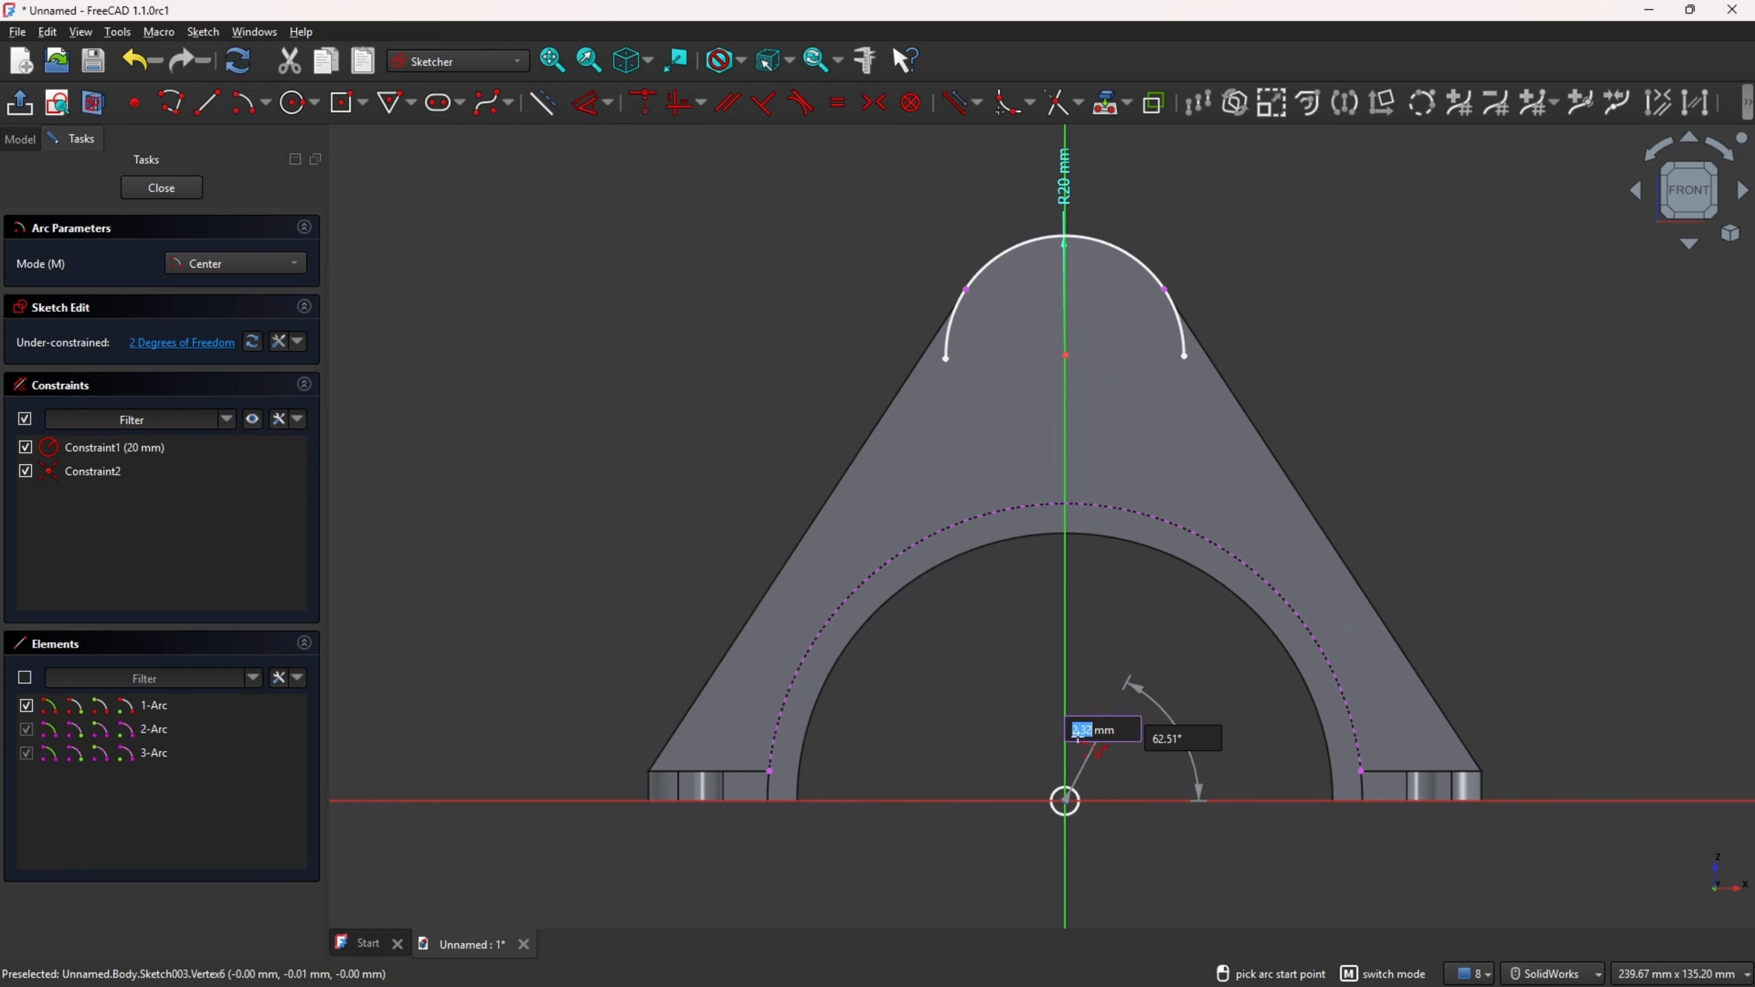
pyautogui.click(1179, 534)
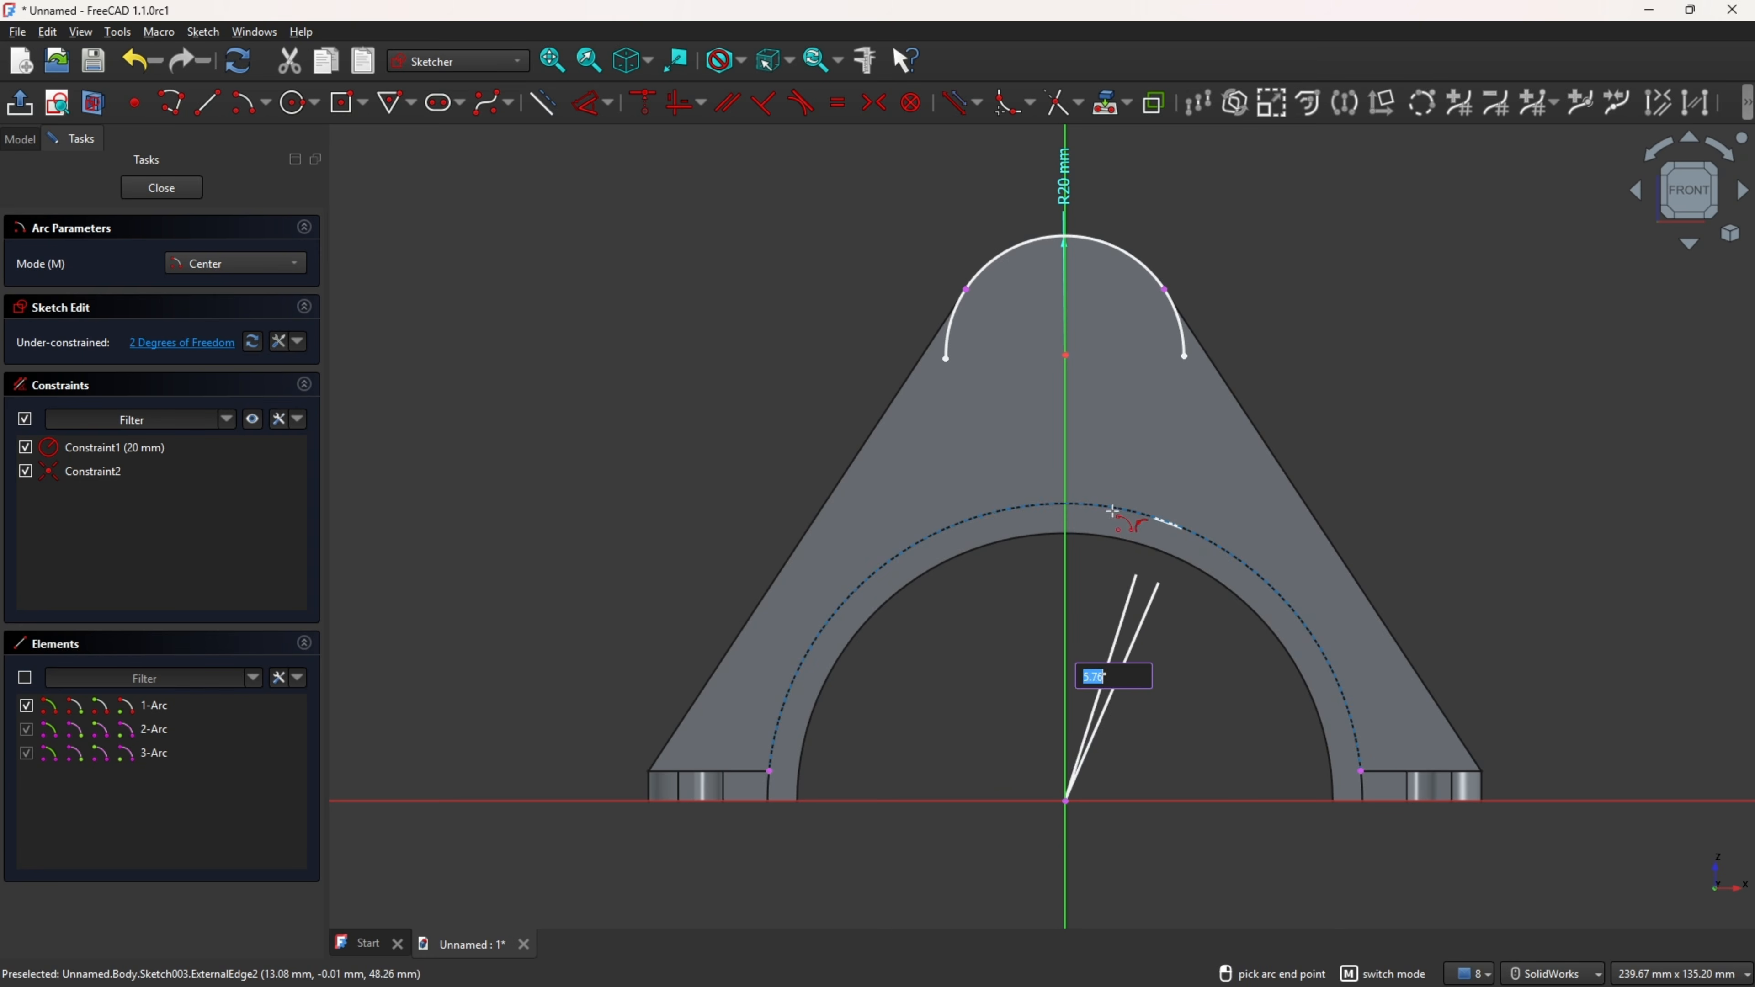
pyautogui.click(952, 524)
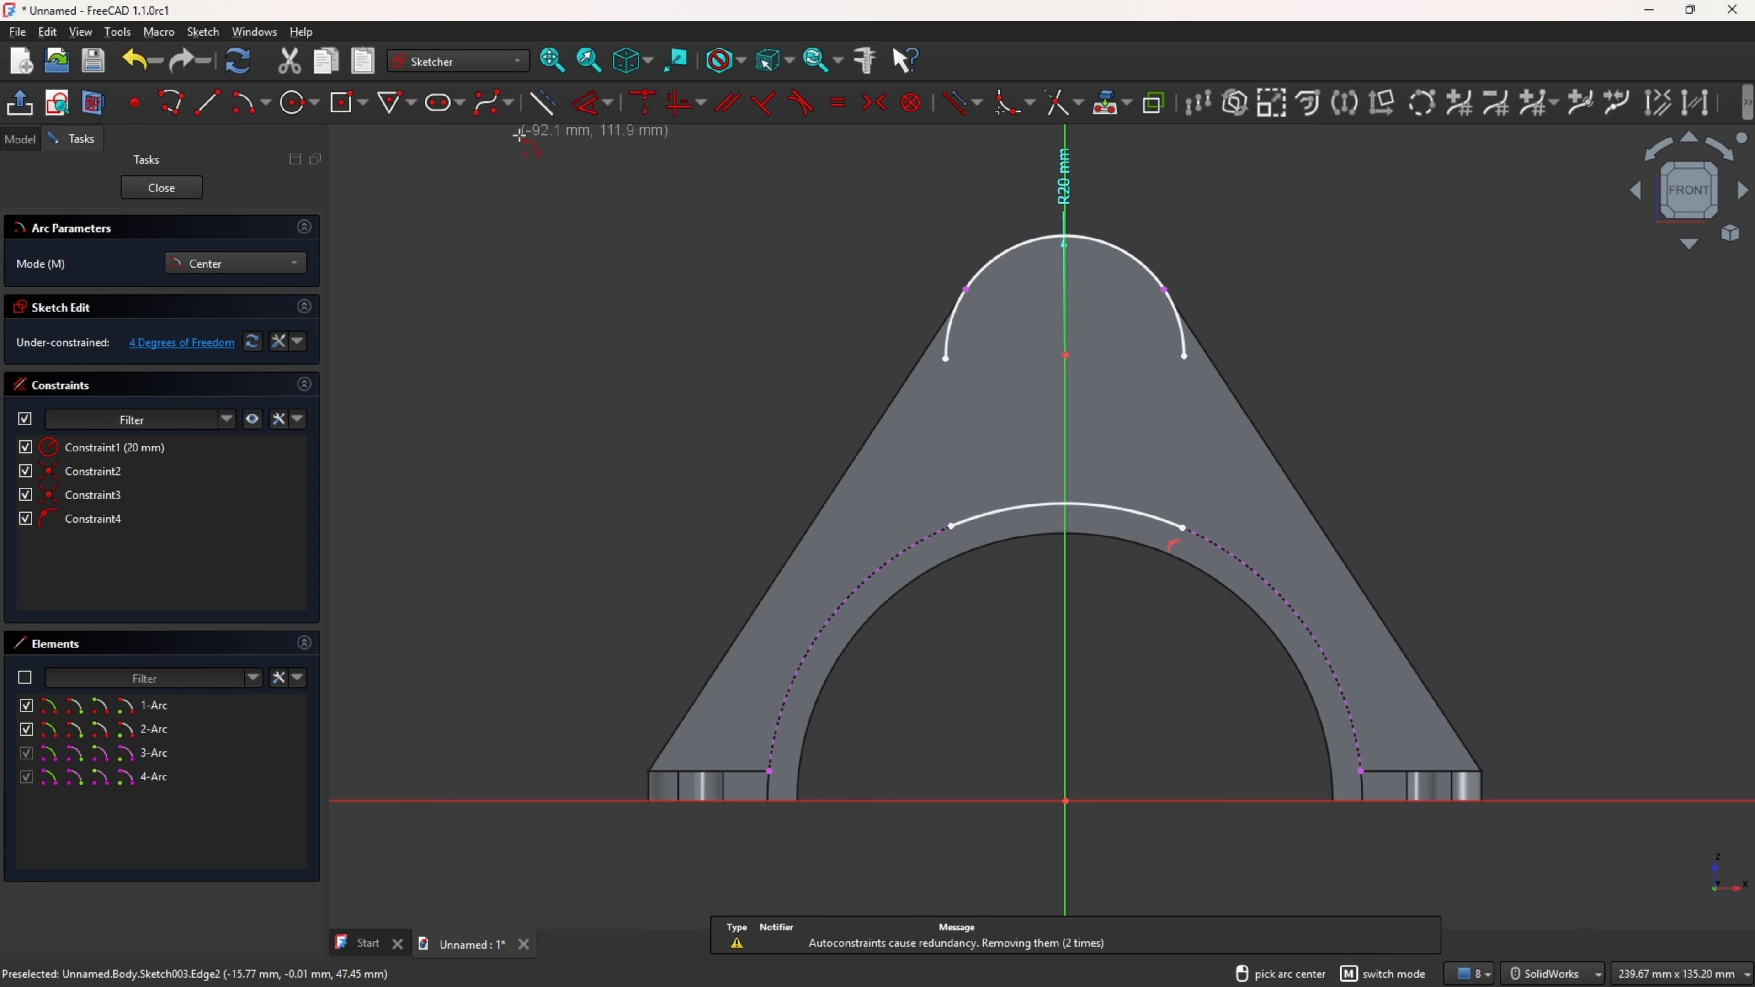
# - Align the lower arc's ends vertically with the top arc's ends, and the top arc's ends horizontally with its centre
pyautogui.click(680, 103)
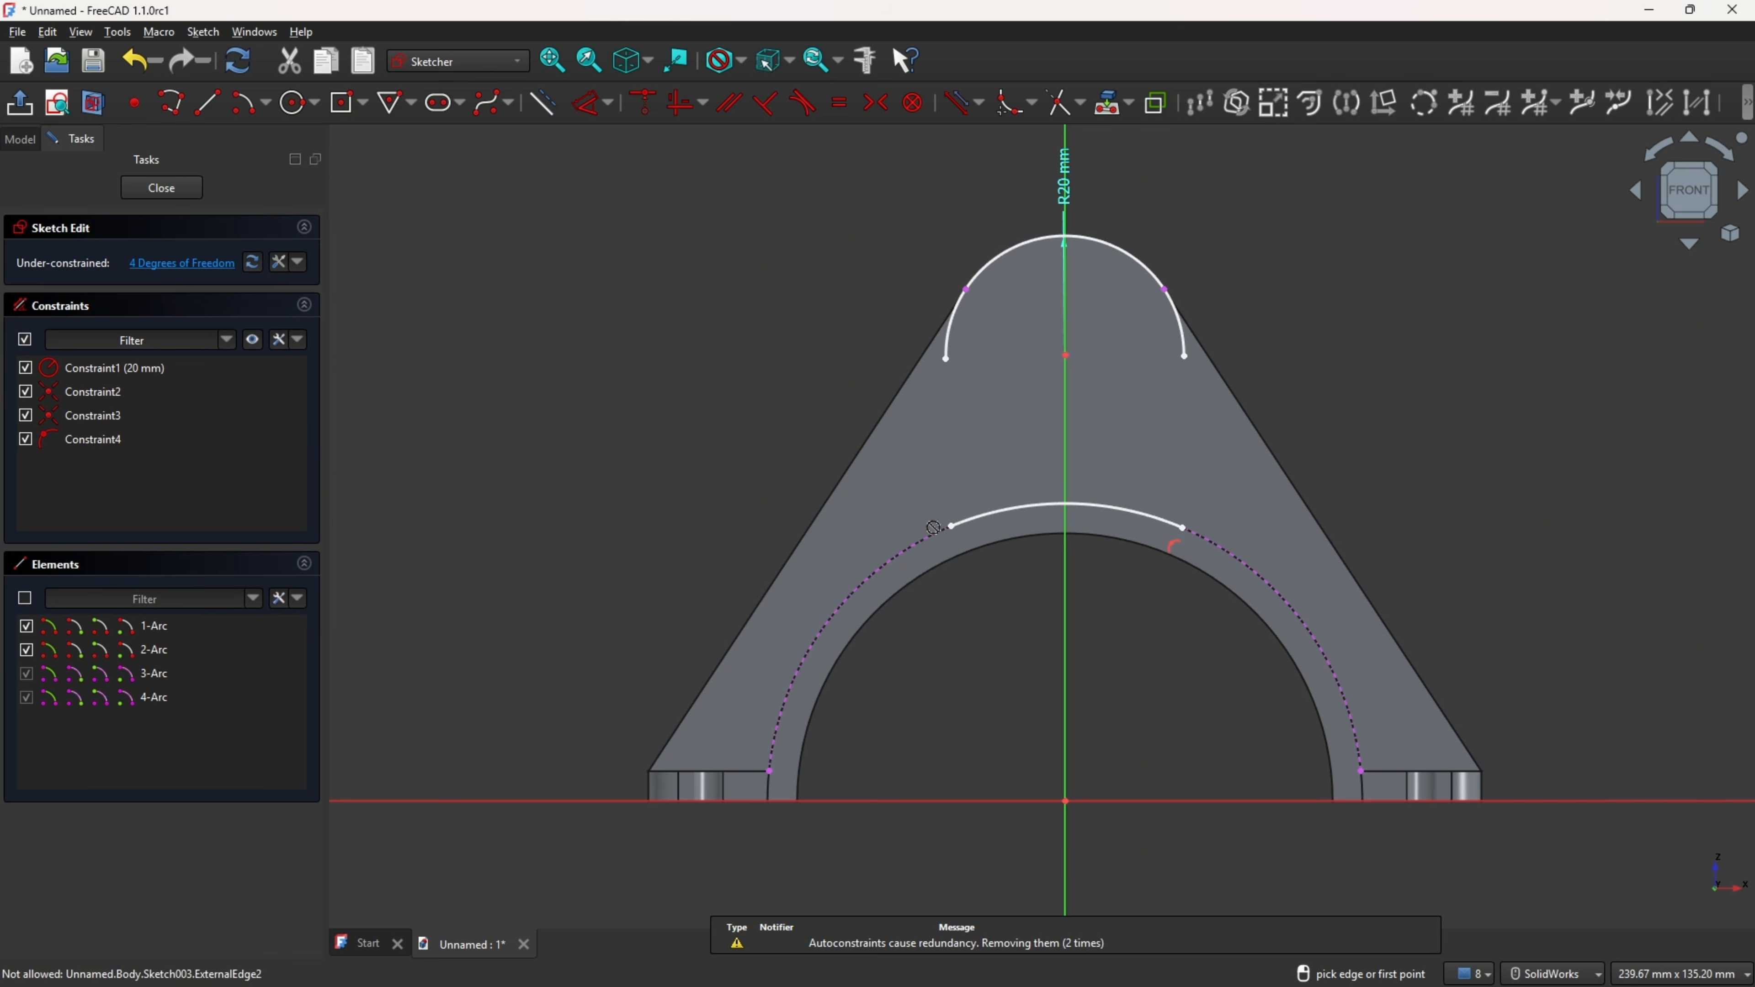
pyautogui.click(952, 525)
pyautogui.click(944, 361)
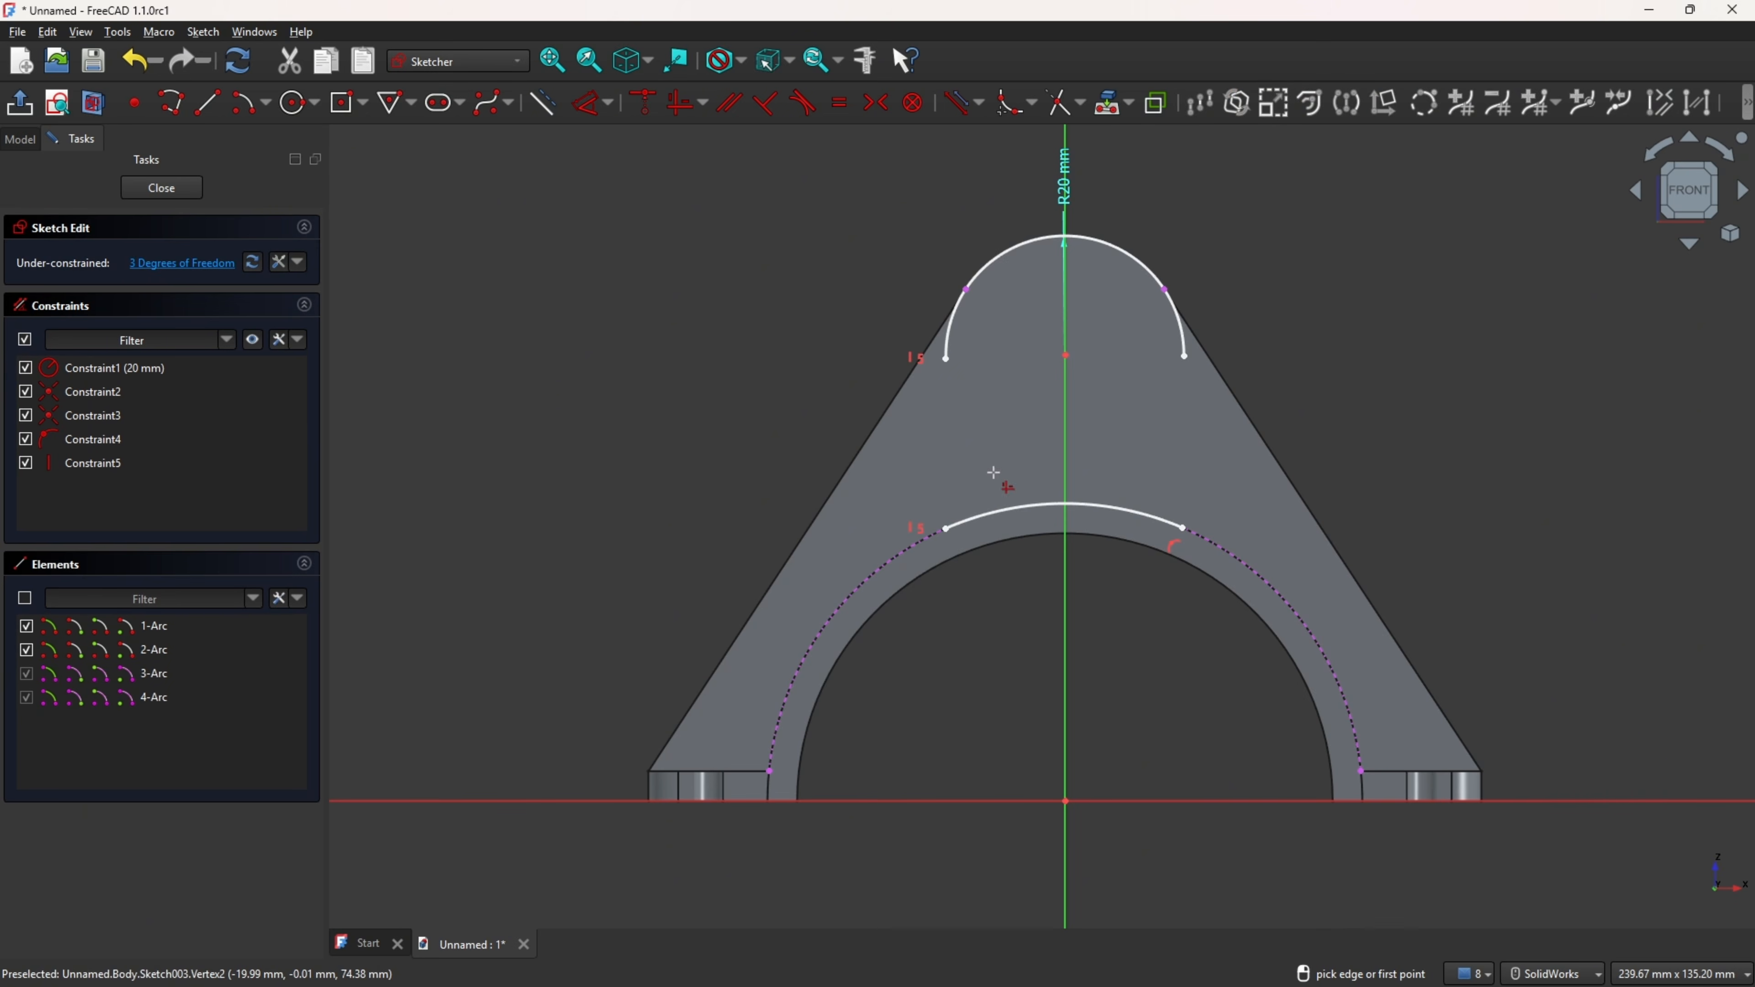
pyautogui.click(946, 358)
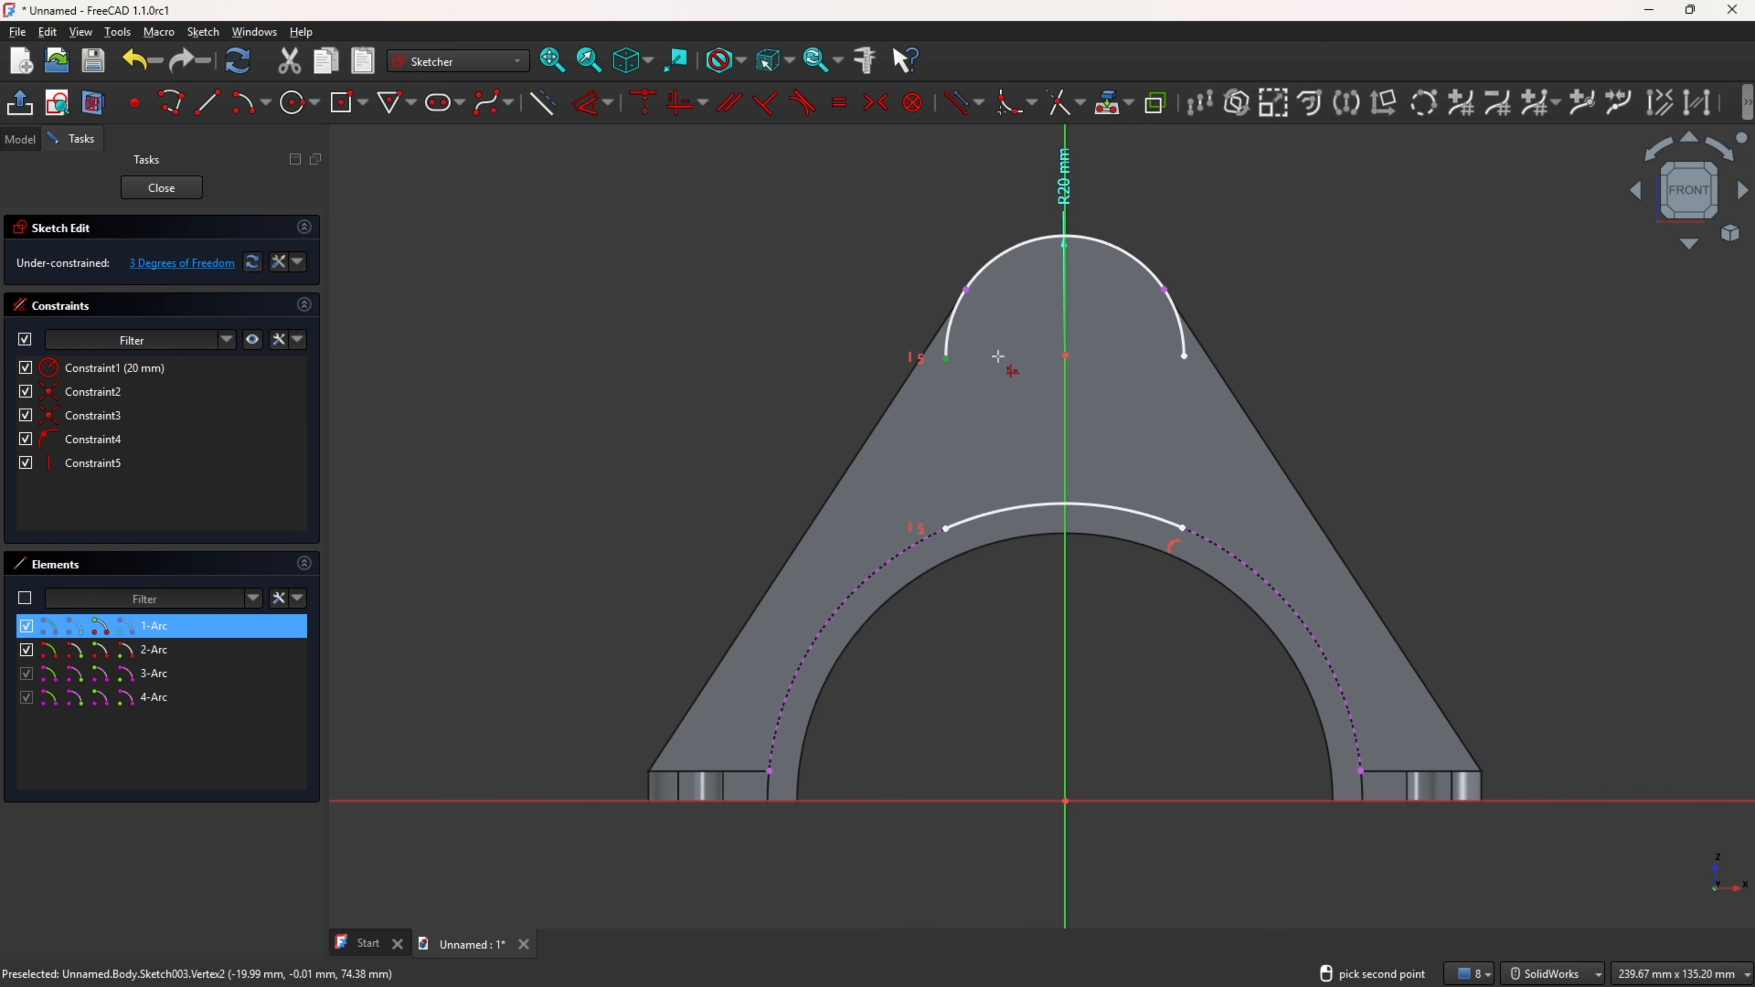
pyautogui.click(1065, 355)
pyautogui.click(1185, 357)
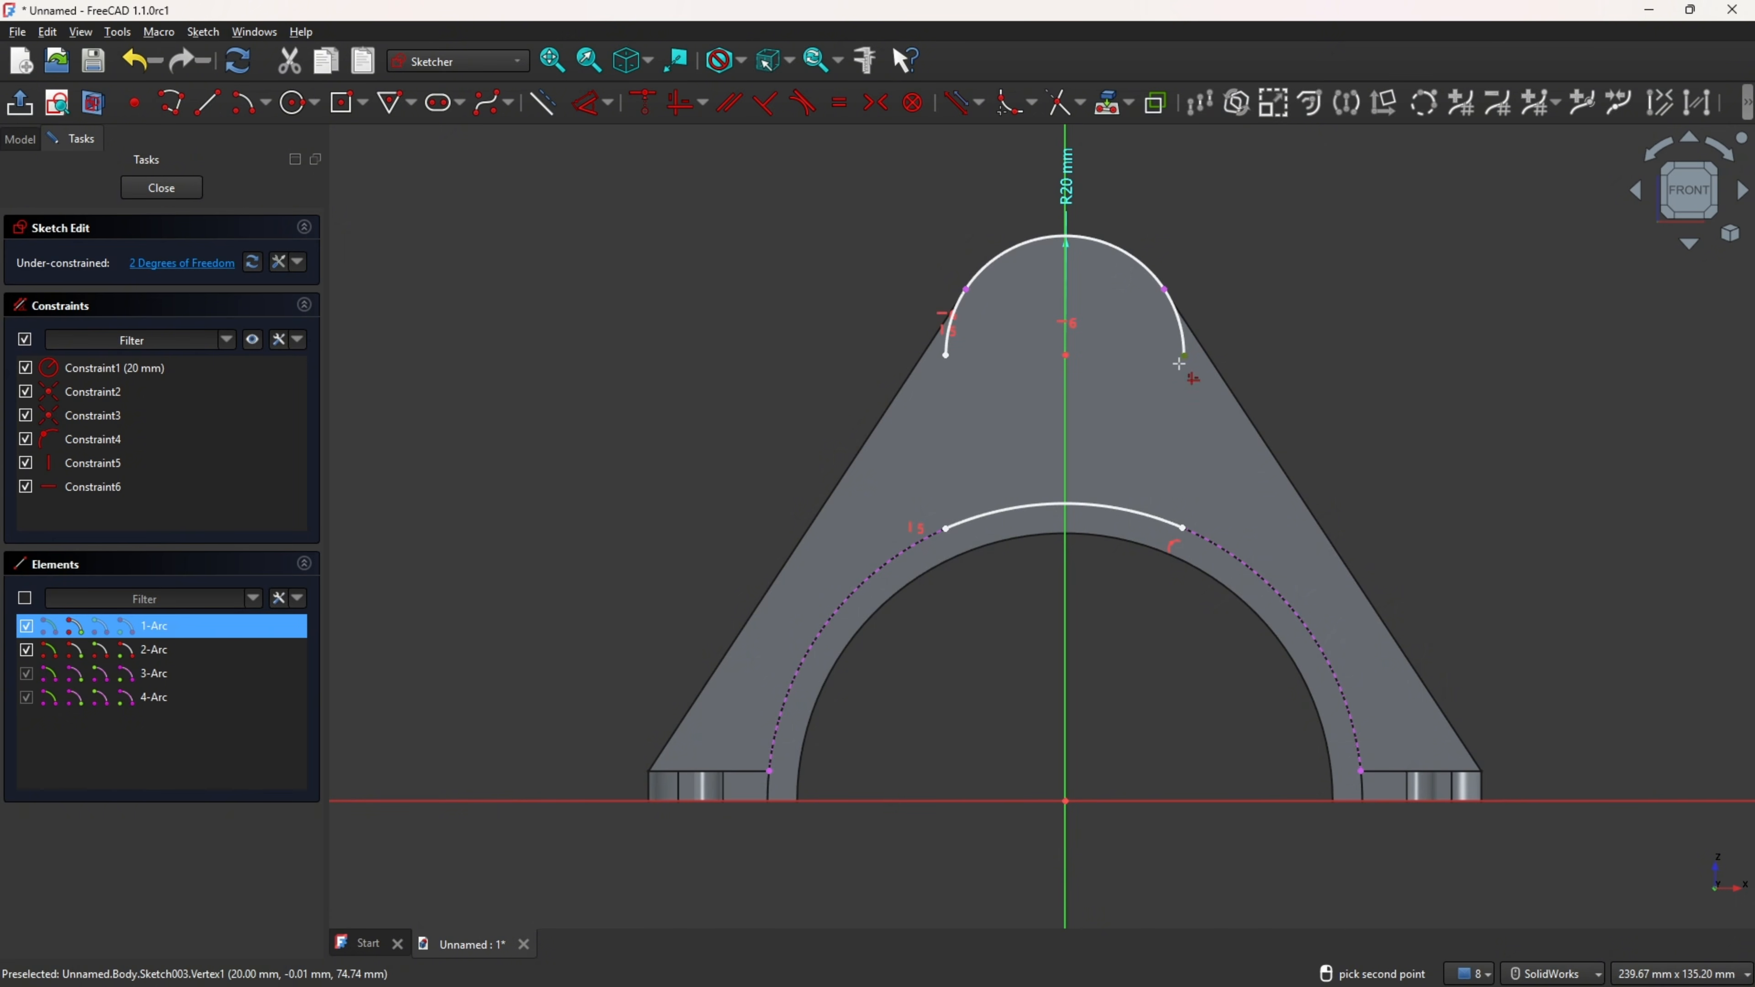
pyautogui.click(1071, 355)
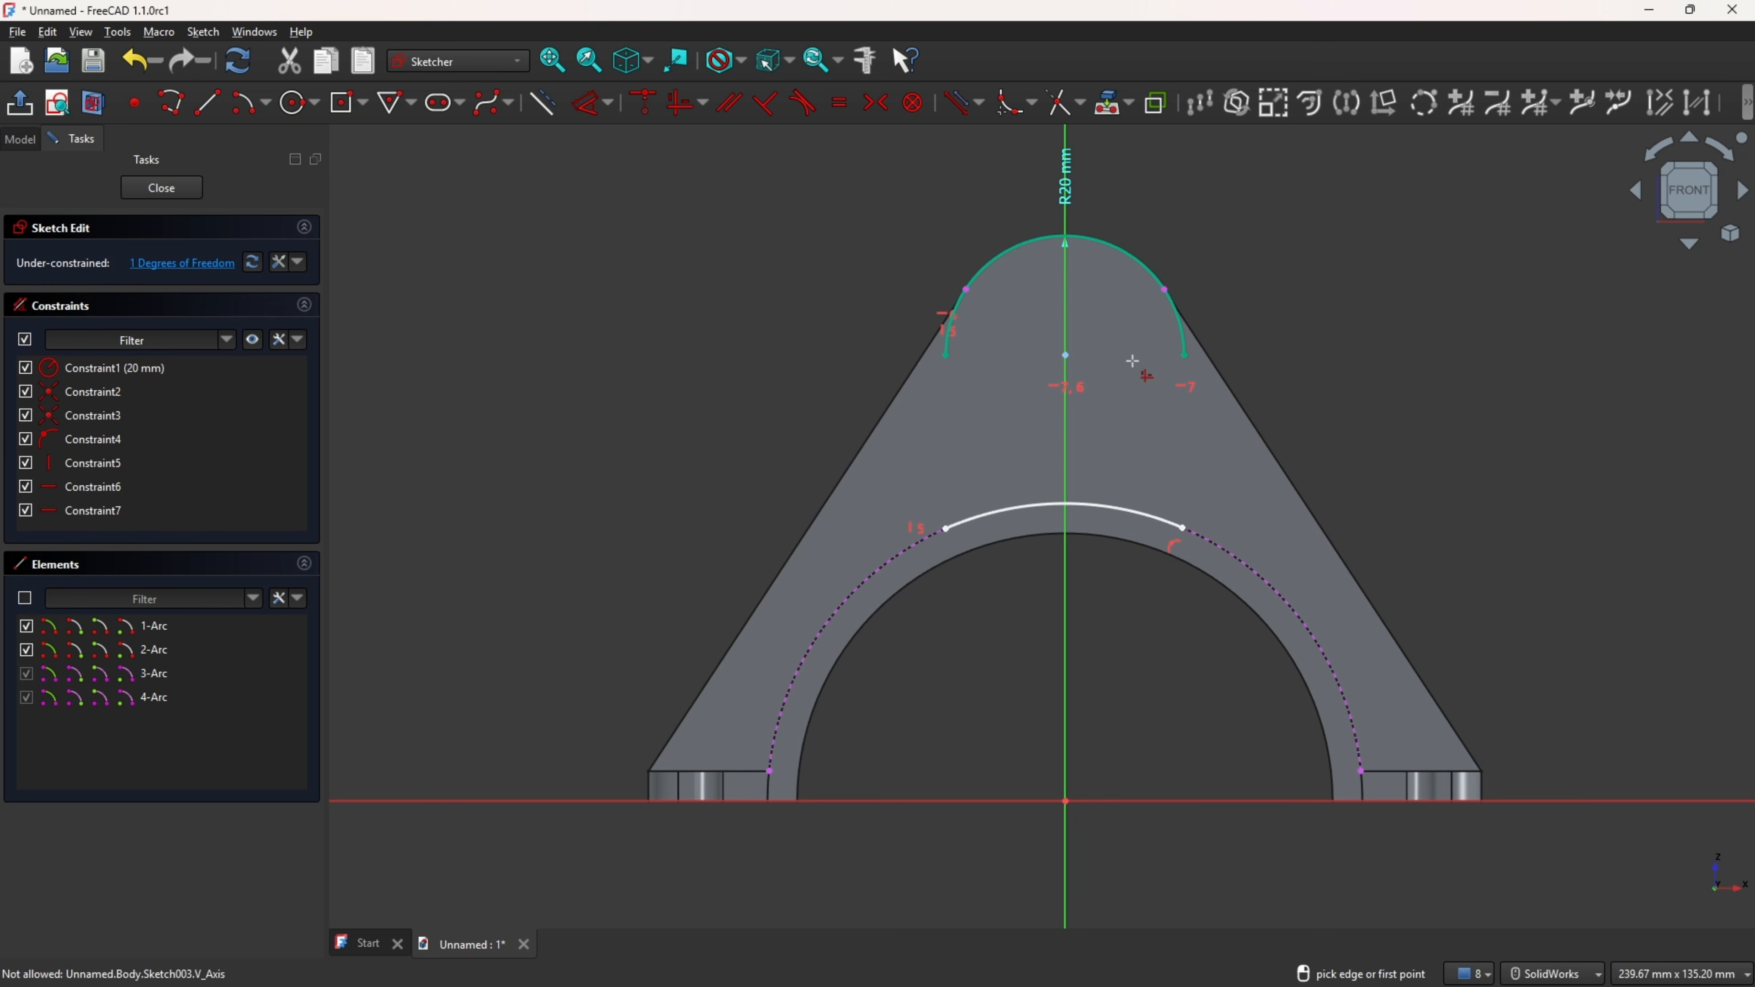
pyautogui.click(1184, 359)
pyautogui.click(1185, 527)
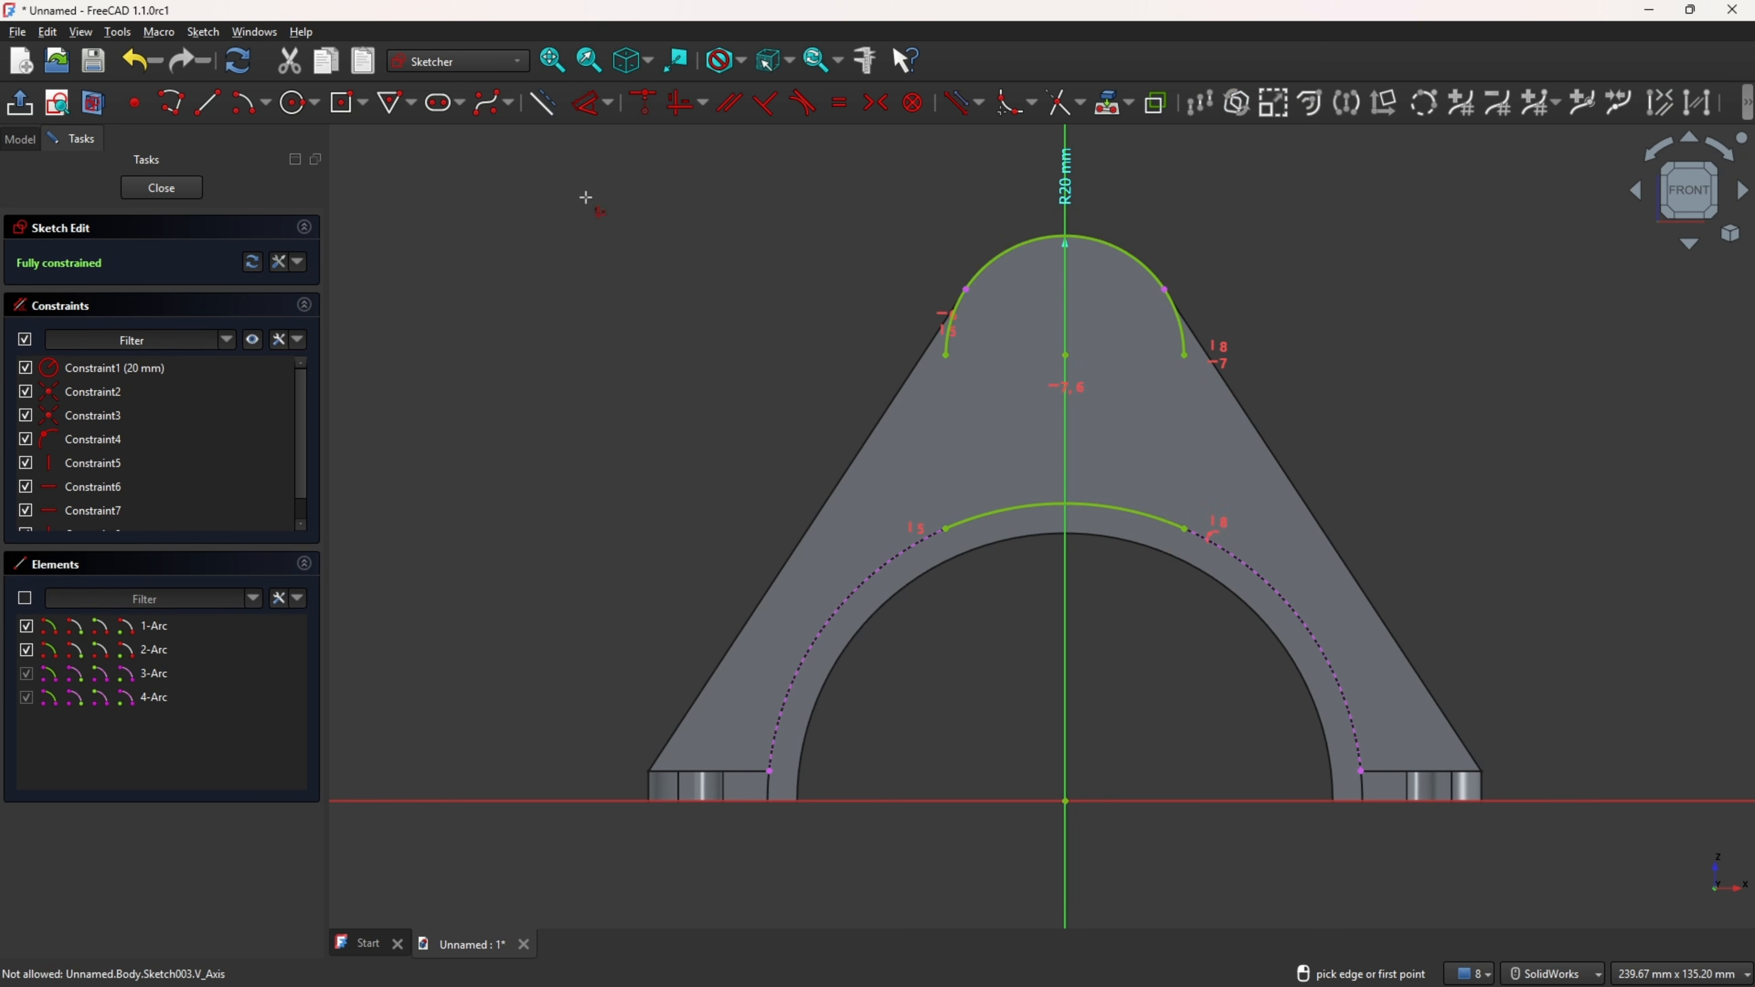
# - Draw a vertical line on each side from the lower arc's end to the top arc's end, and pull the right line outward
pyautogui.press('g')
pyautogui.press('l')
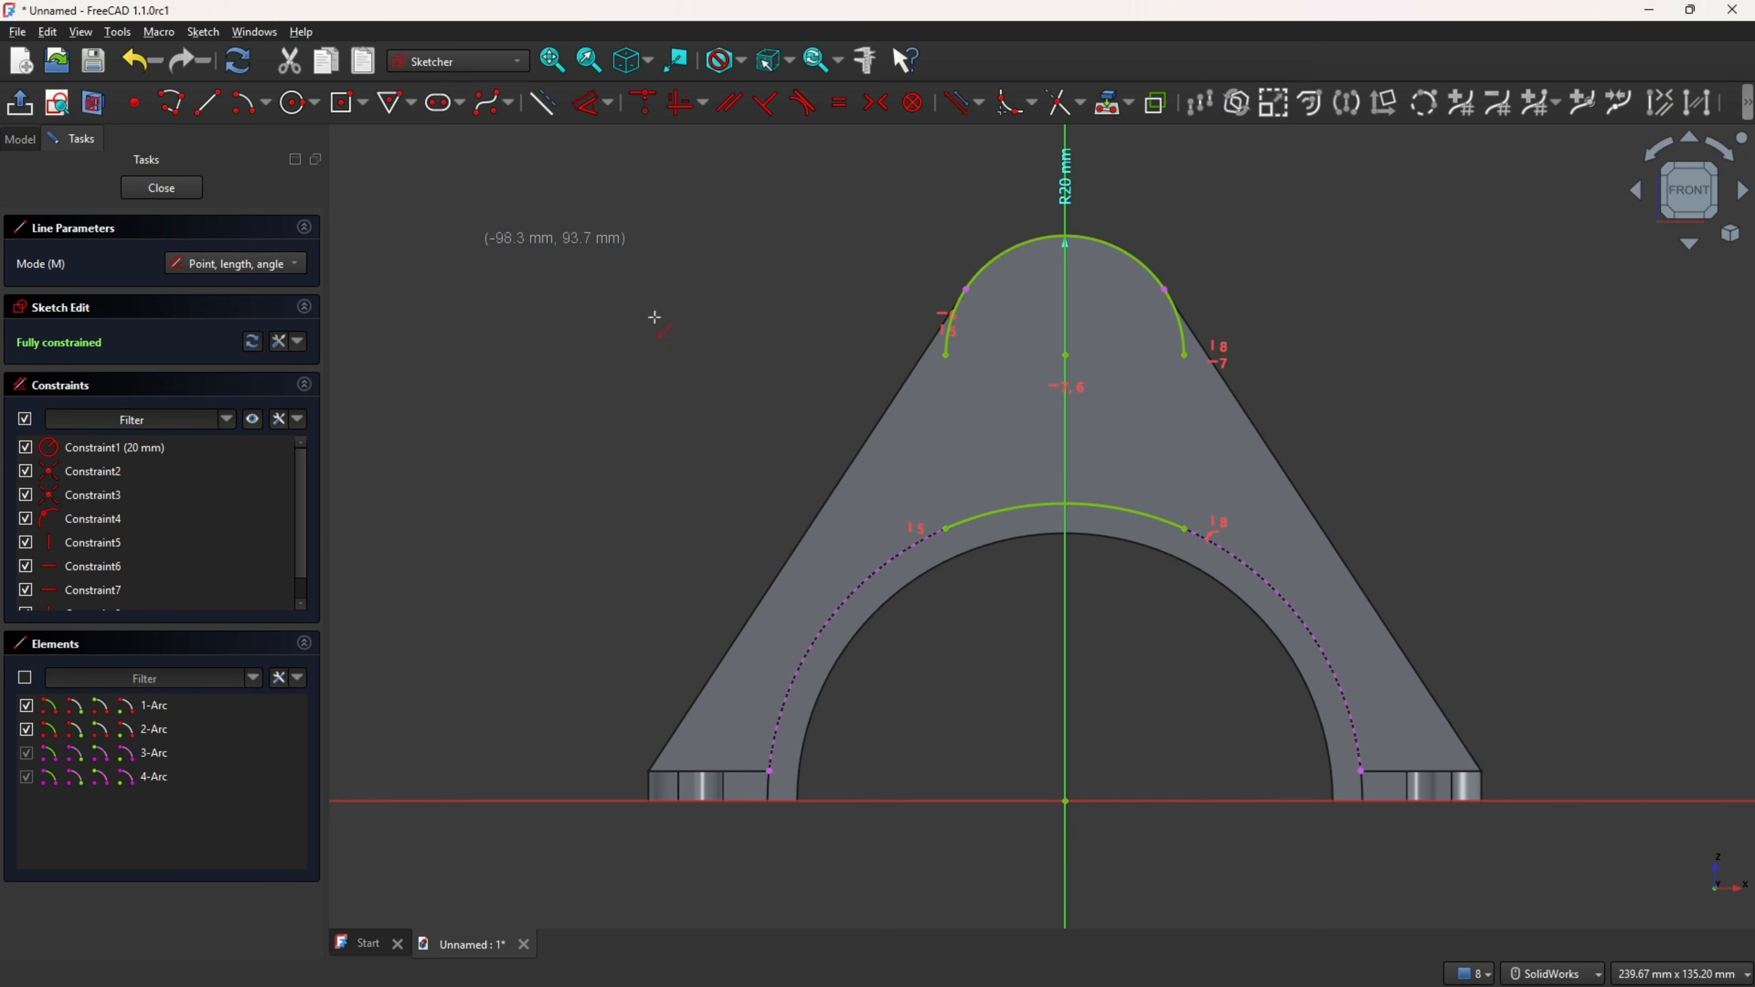
pyautogui.click(946, 529)
pyautogui.click(947, 356)
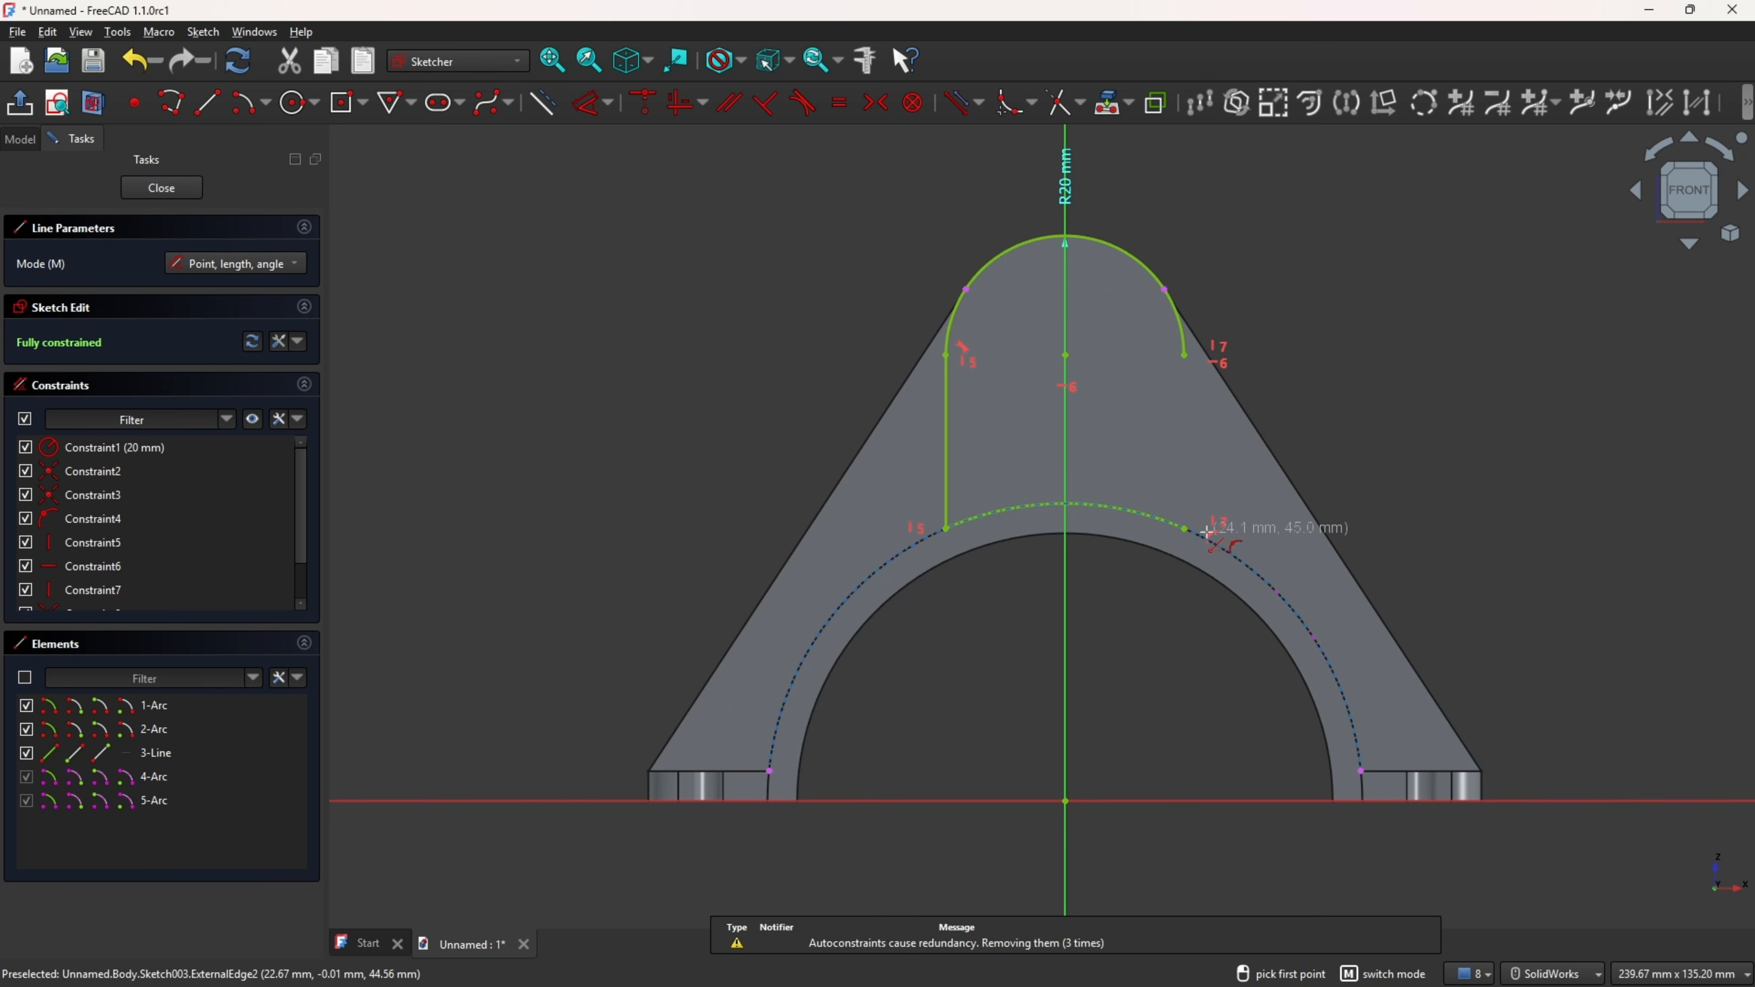
pyautogui.click(1185, 529)
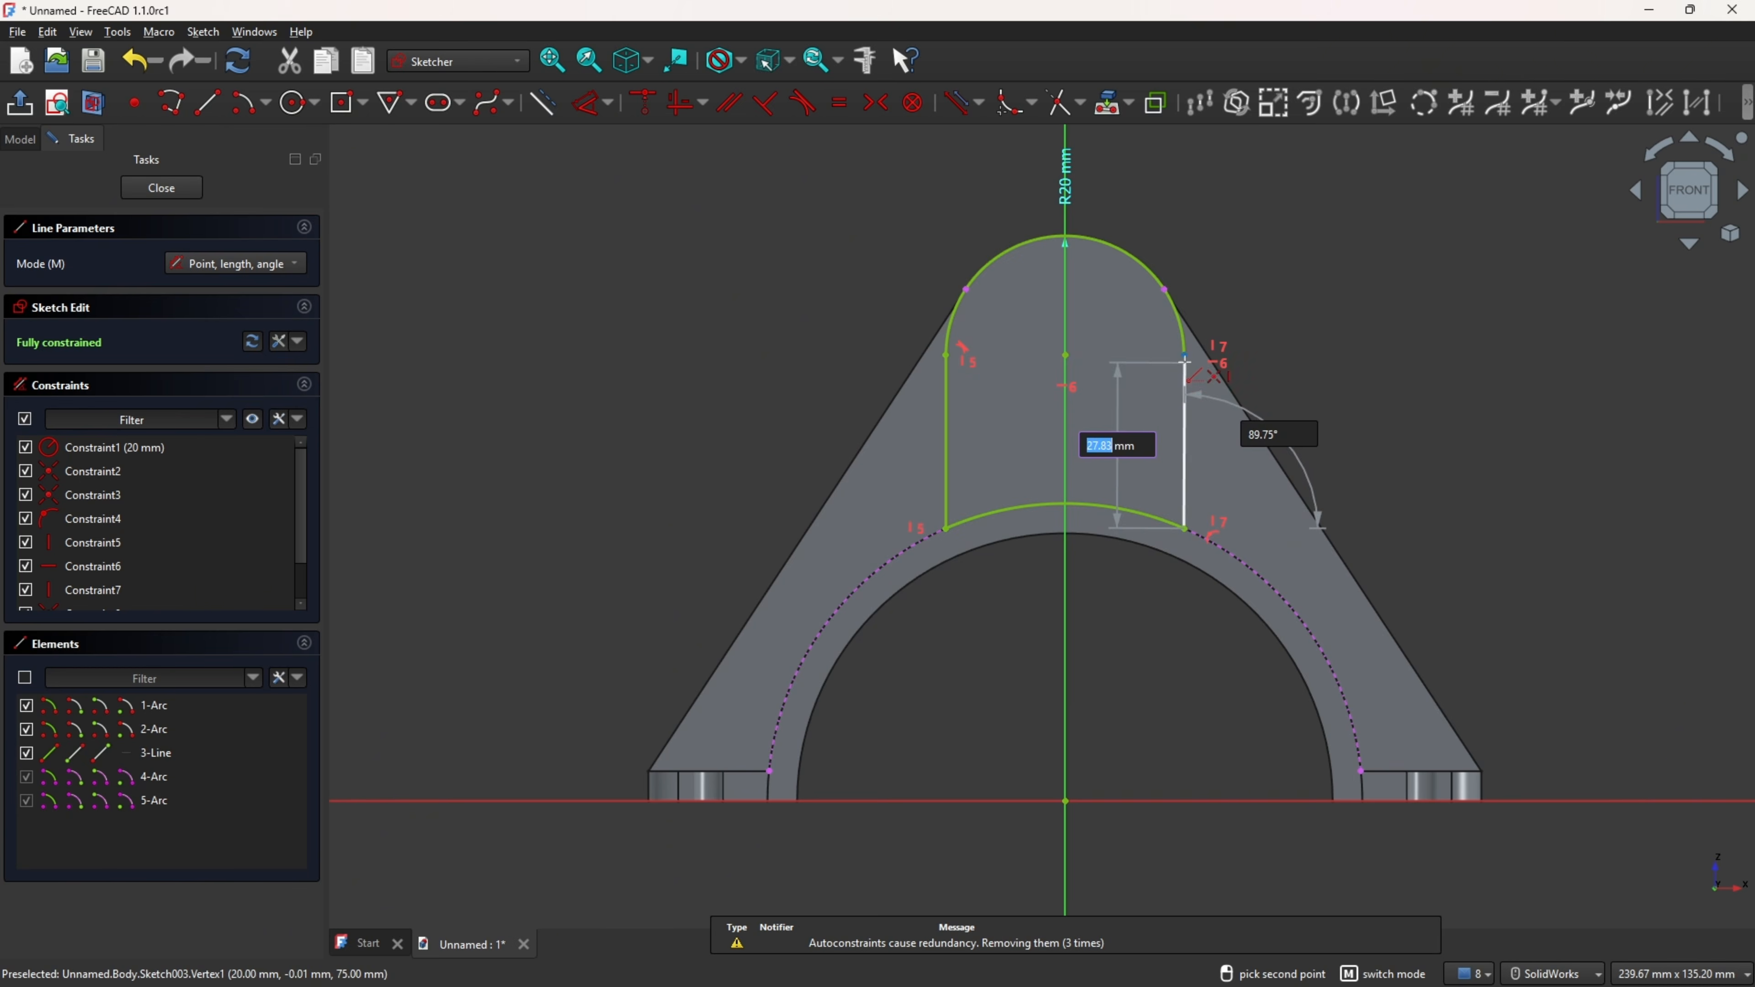
pyautogui.click(1184, 356)
pyautogui.press('Escape')
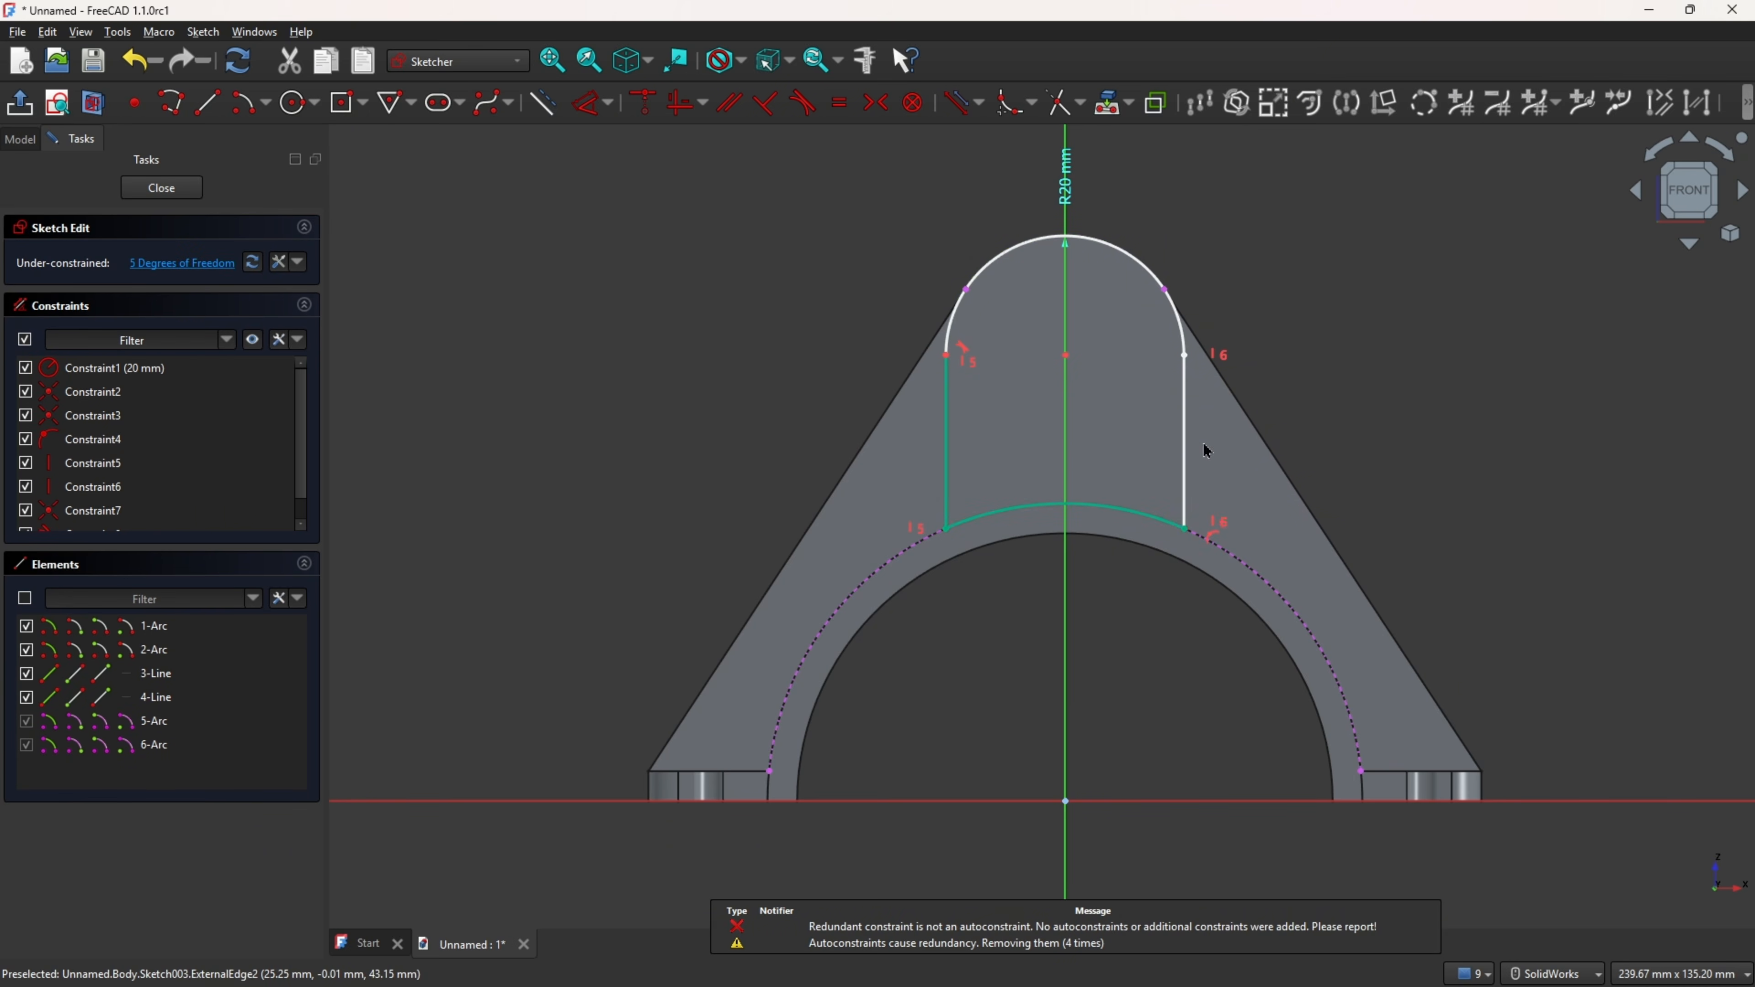
pyautogui.moveTo(1199, 450); pyautogui.dragTo(1251, 430)
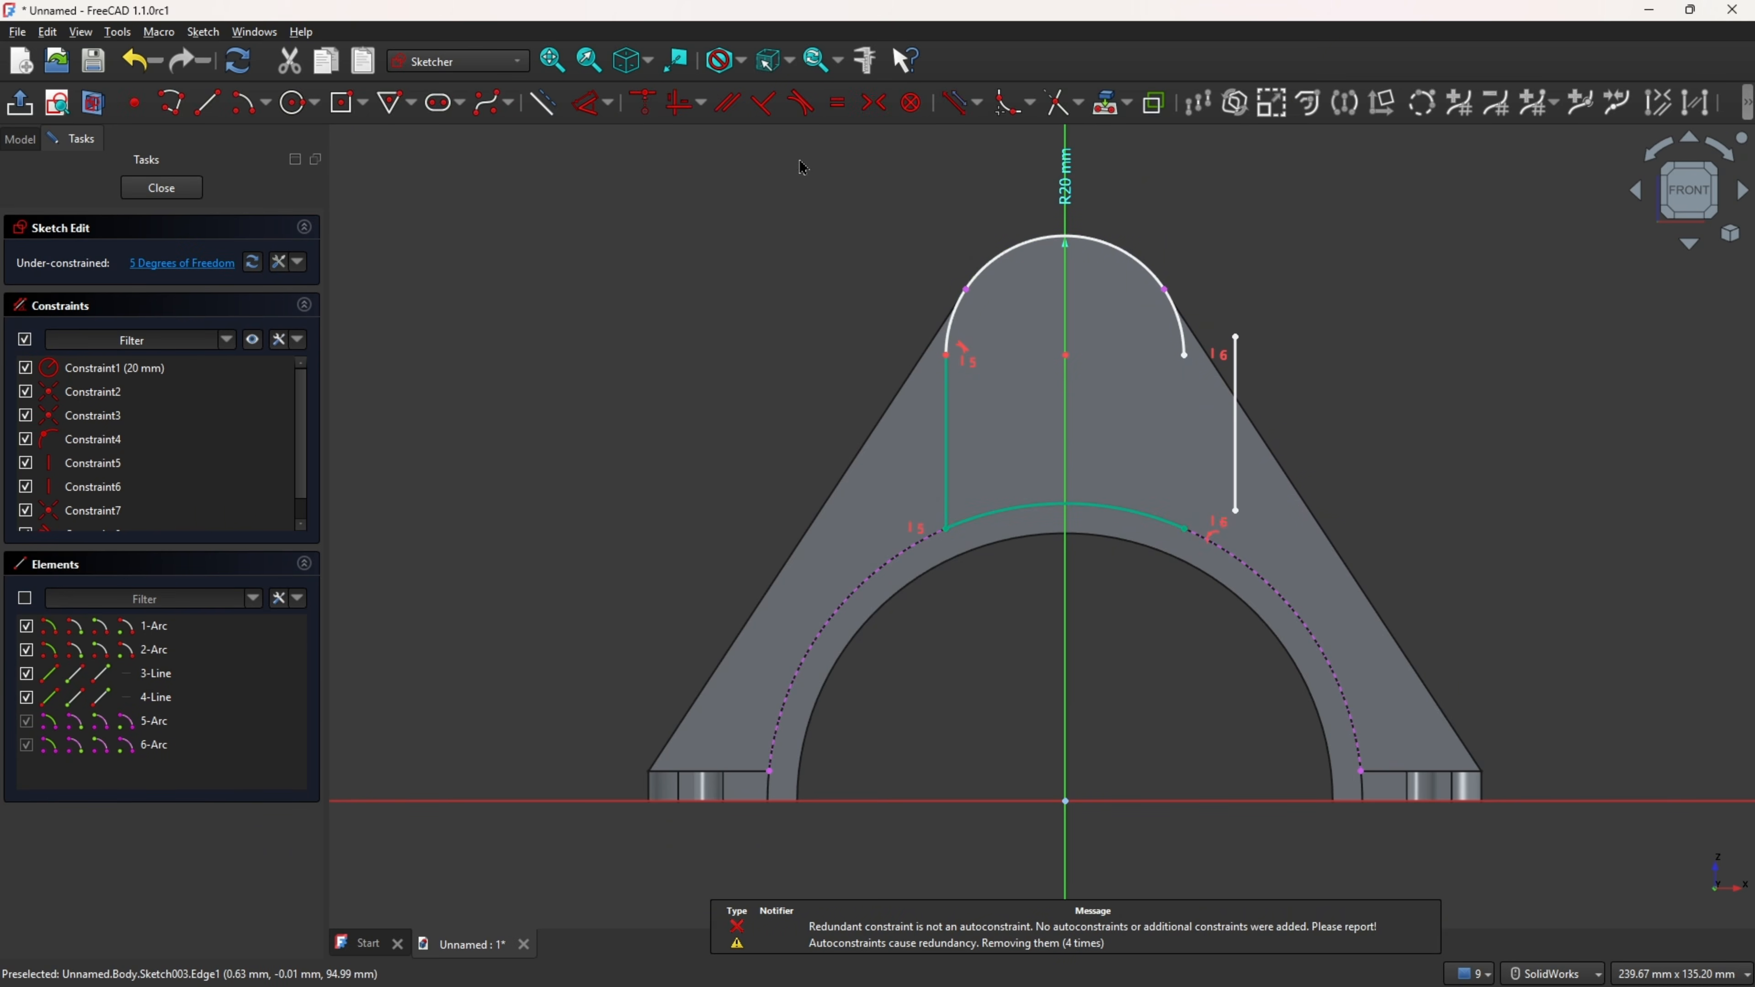
# - Make the right line's upper and lower ends coincident with the right ends of the top arc and lower arc
pyautogui.press('c')
pyautogui.click(1236, 337)
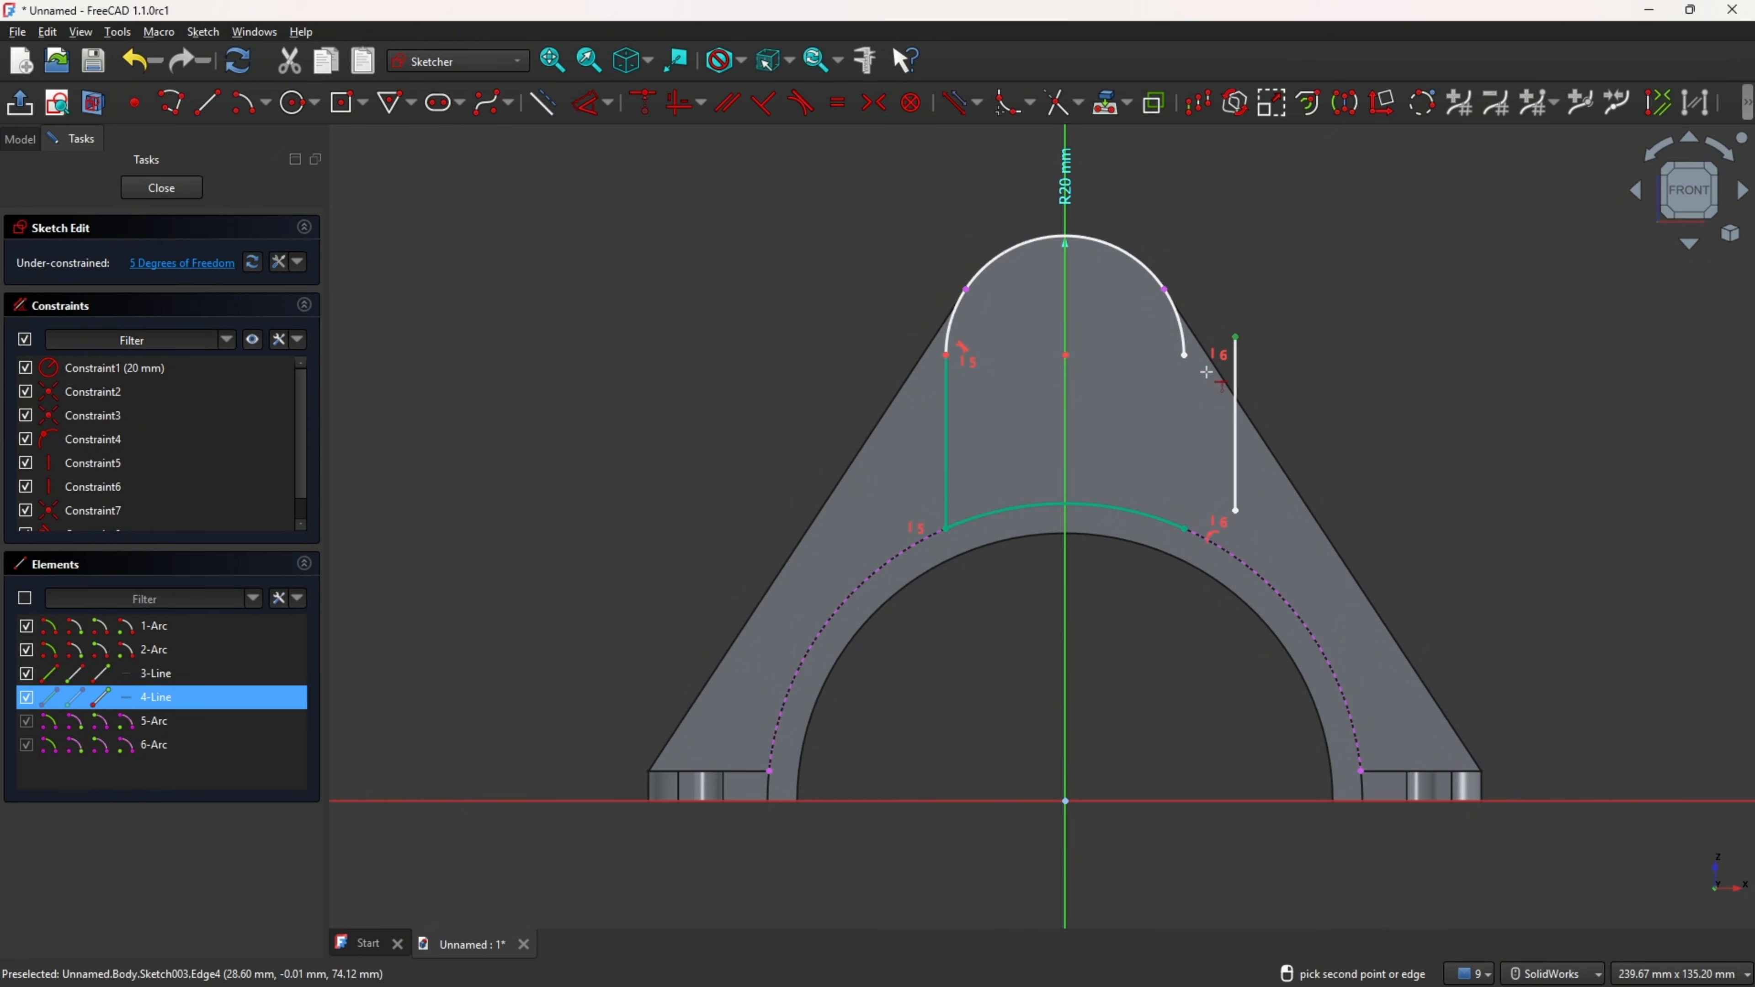
pyautogui.scroll(3, 1194, 379)
pyautogui.click(1176, 343)
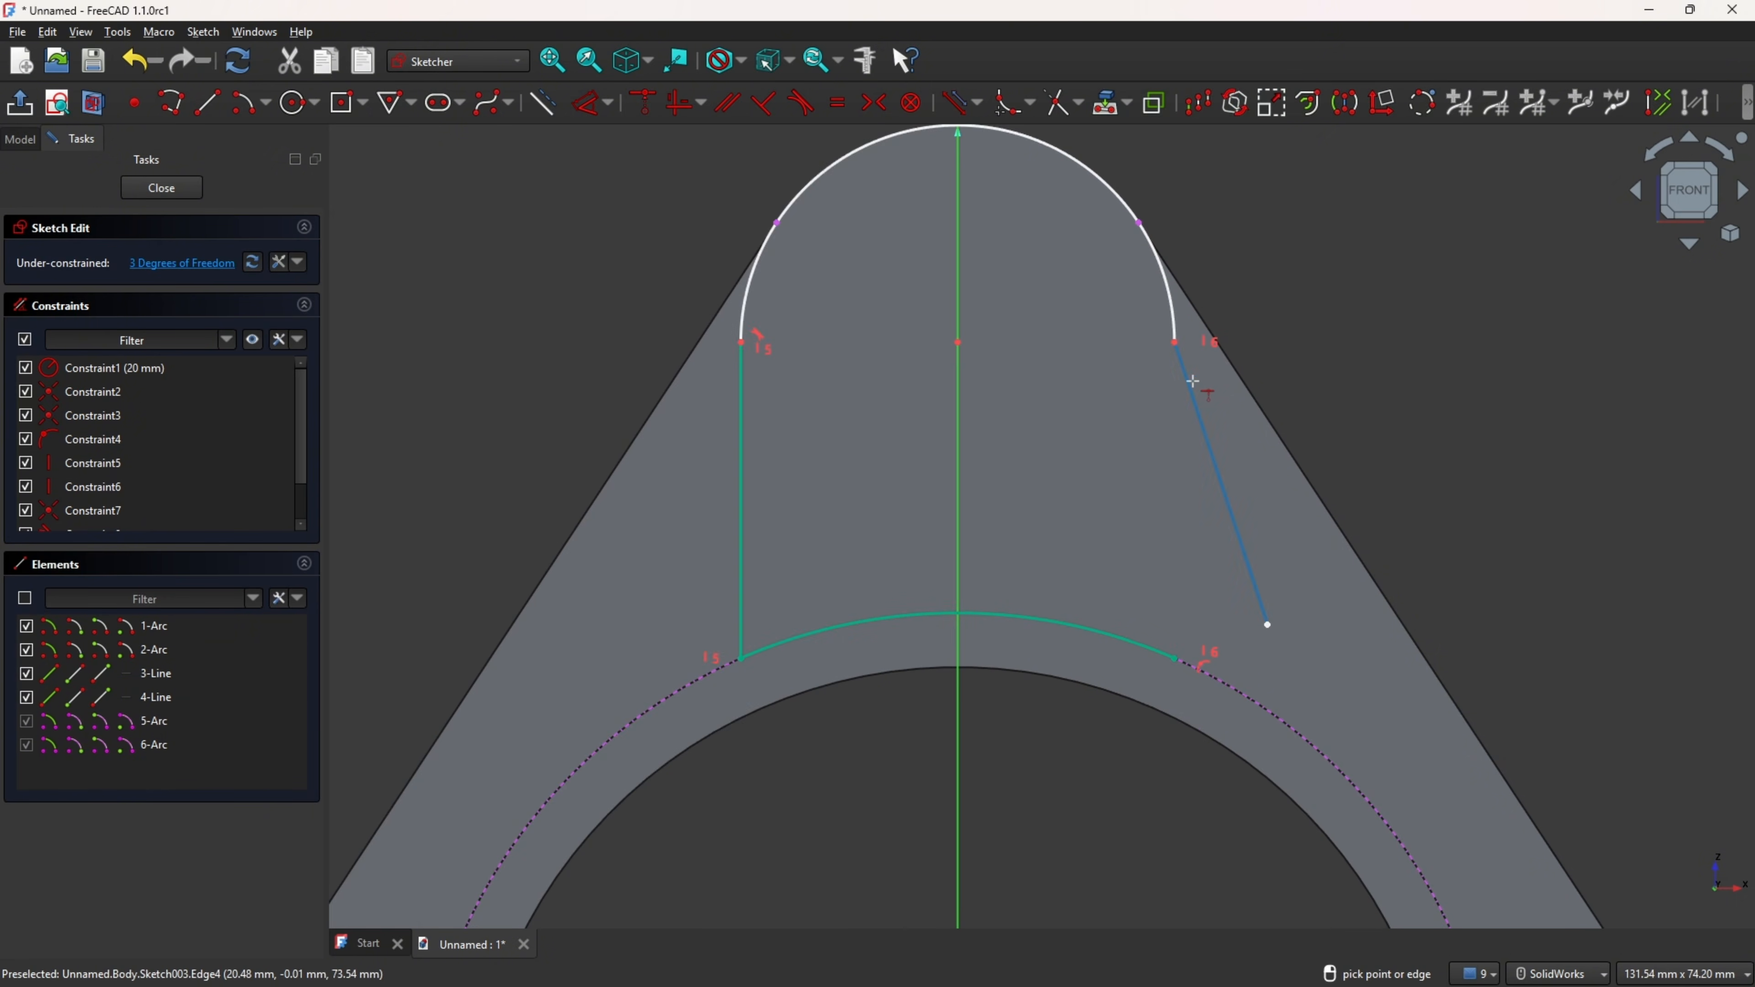
pyautogui.click(1269, 629)
pyautogui.click(1173, 659)
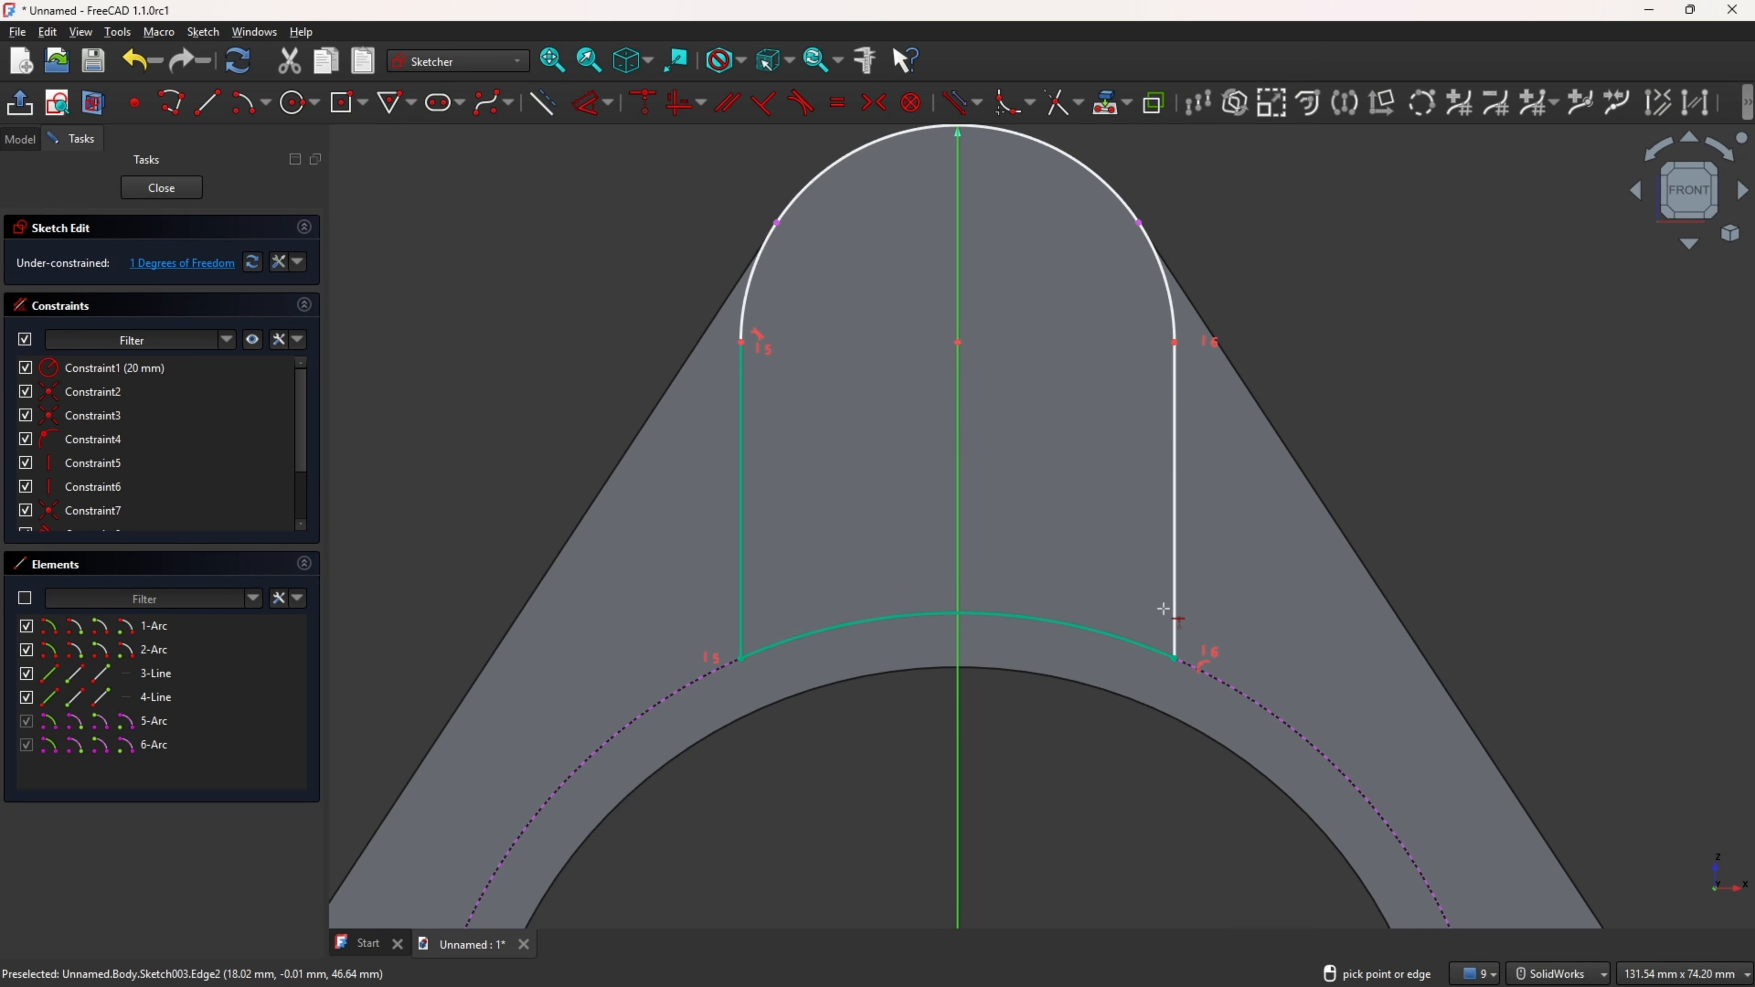
pyautogui.rightClick(1200, 515)
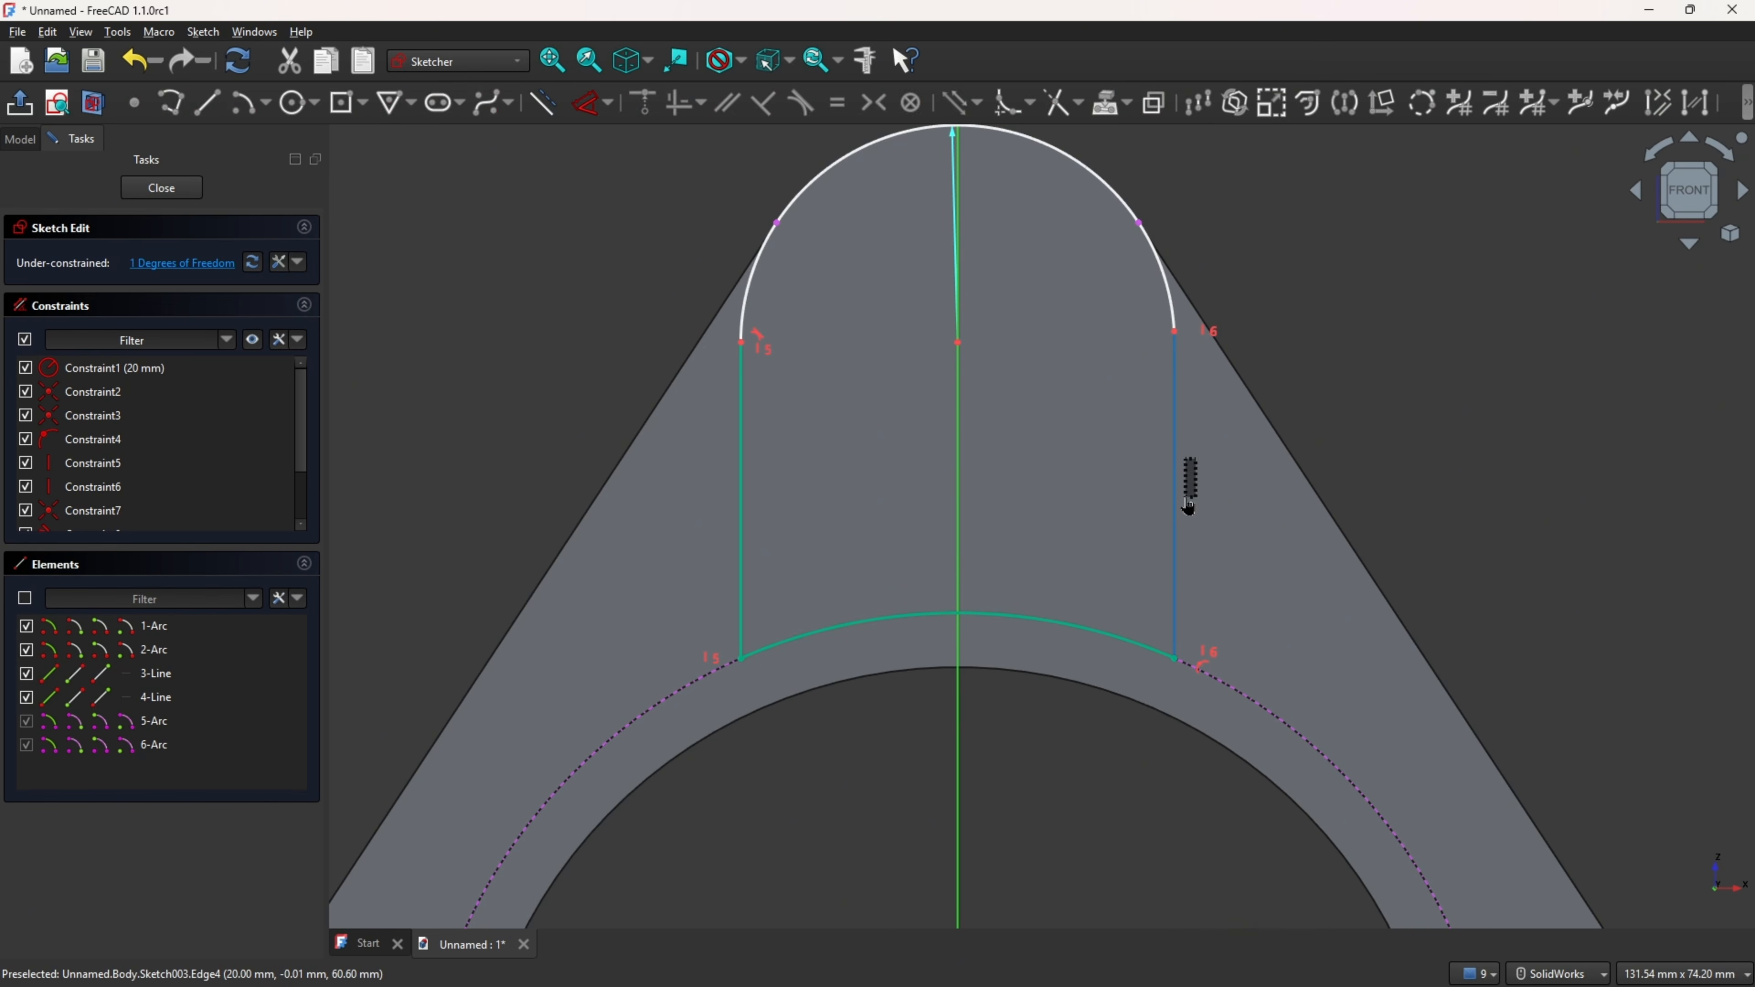
# - Constrain the top arc's right end horizontally with the arc's centre, and close the boss profile sketch
pyautogui.click(1177, 335)
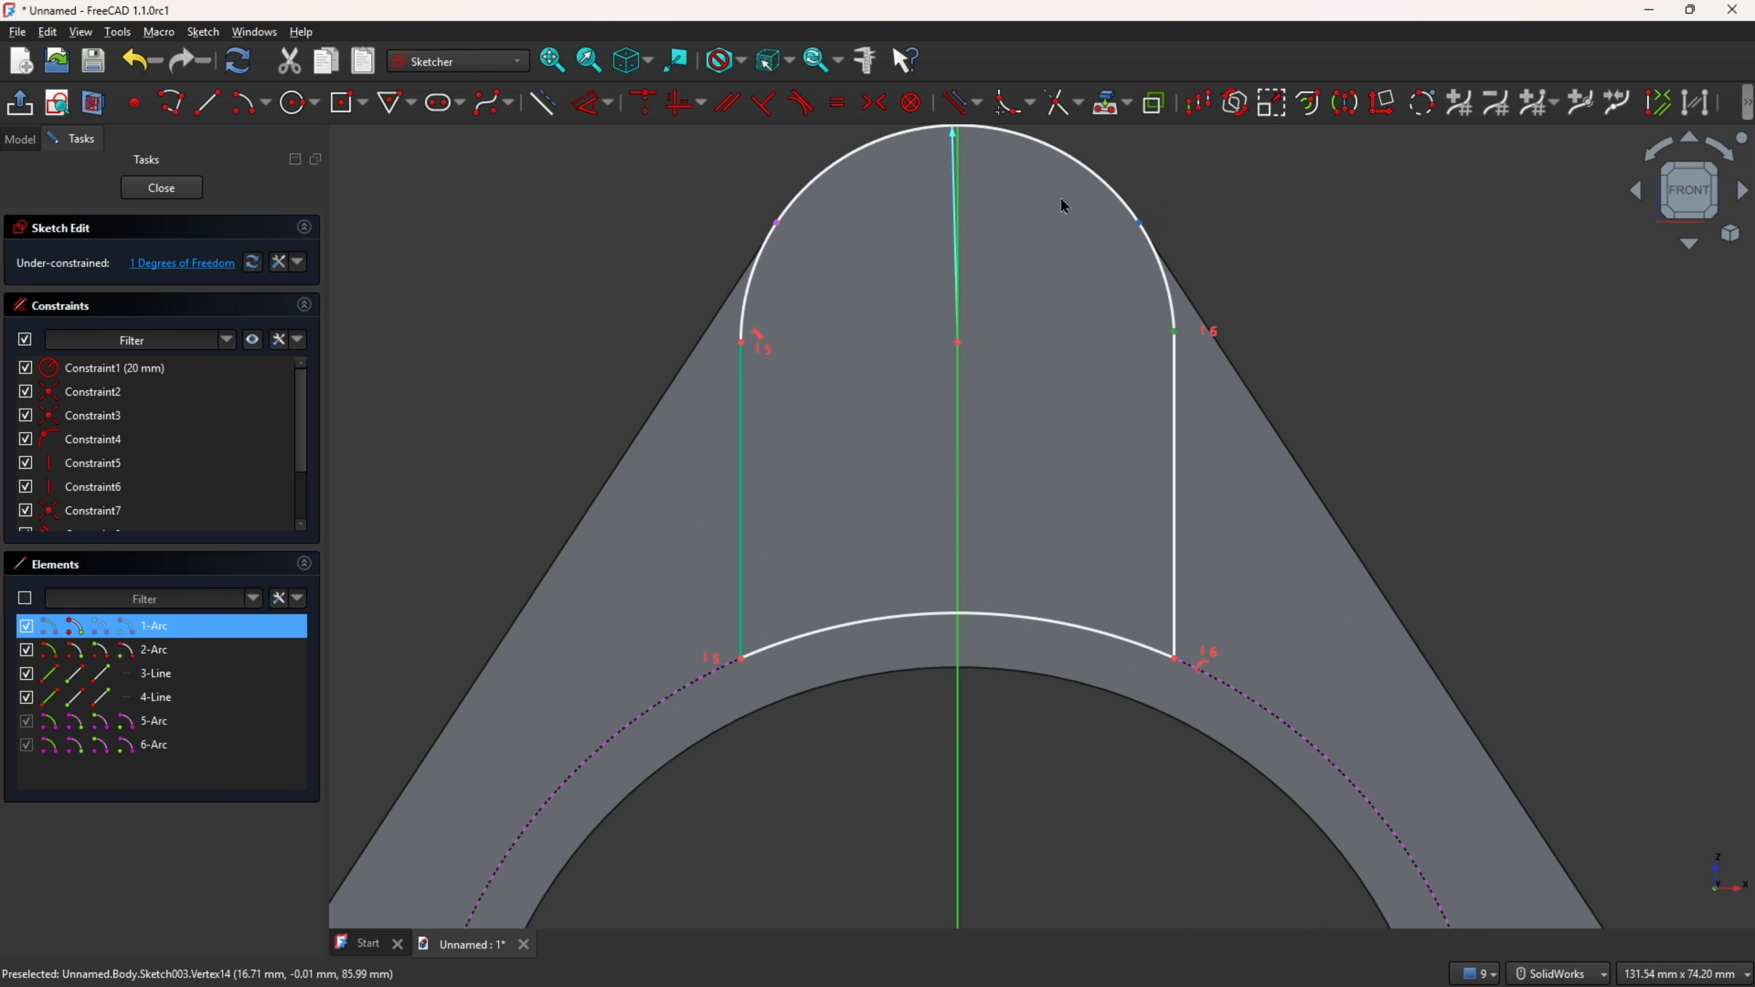
pyautogui.click(684, 103)
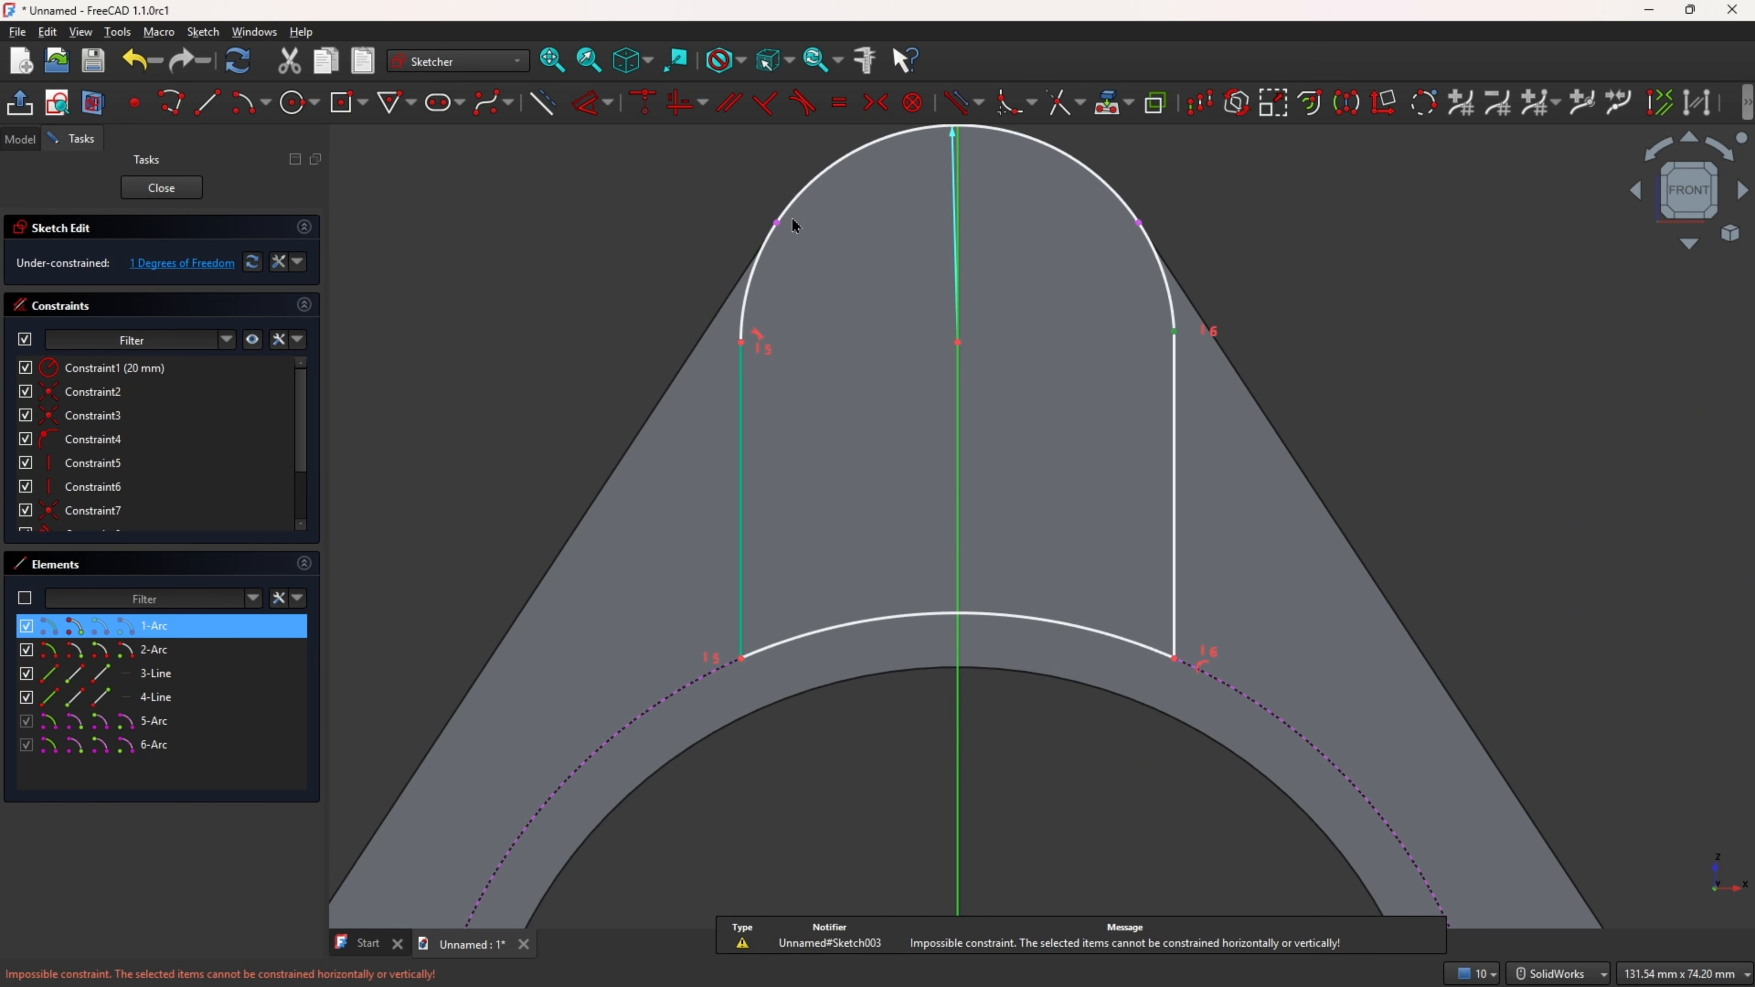
pyautogui.click(966, 350)
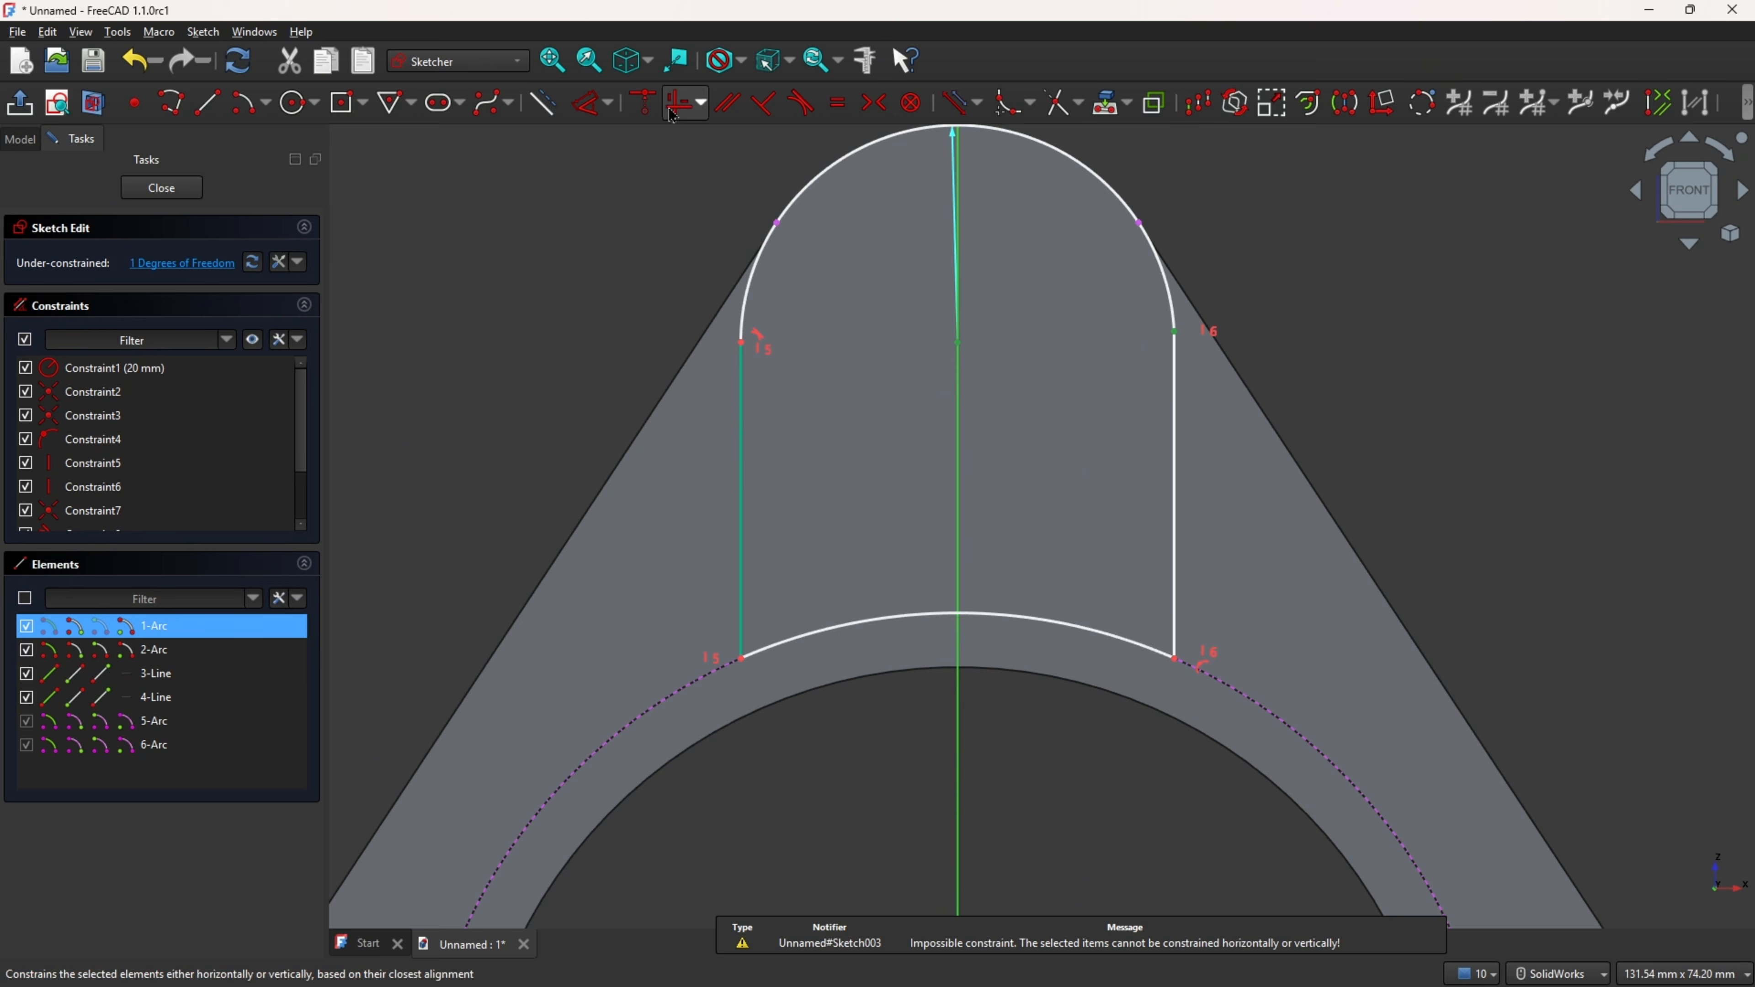
pyautogui.click(684, 104)
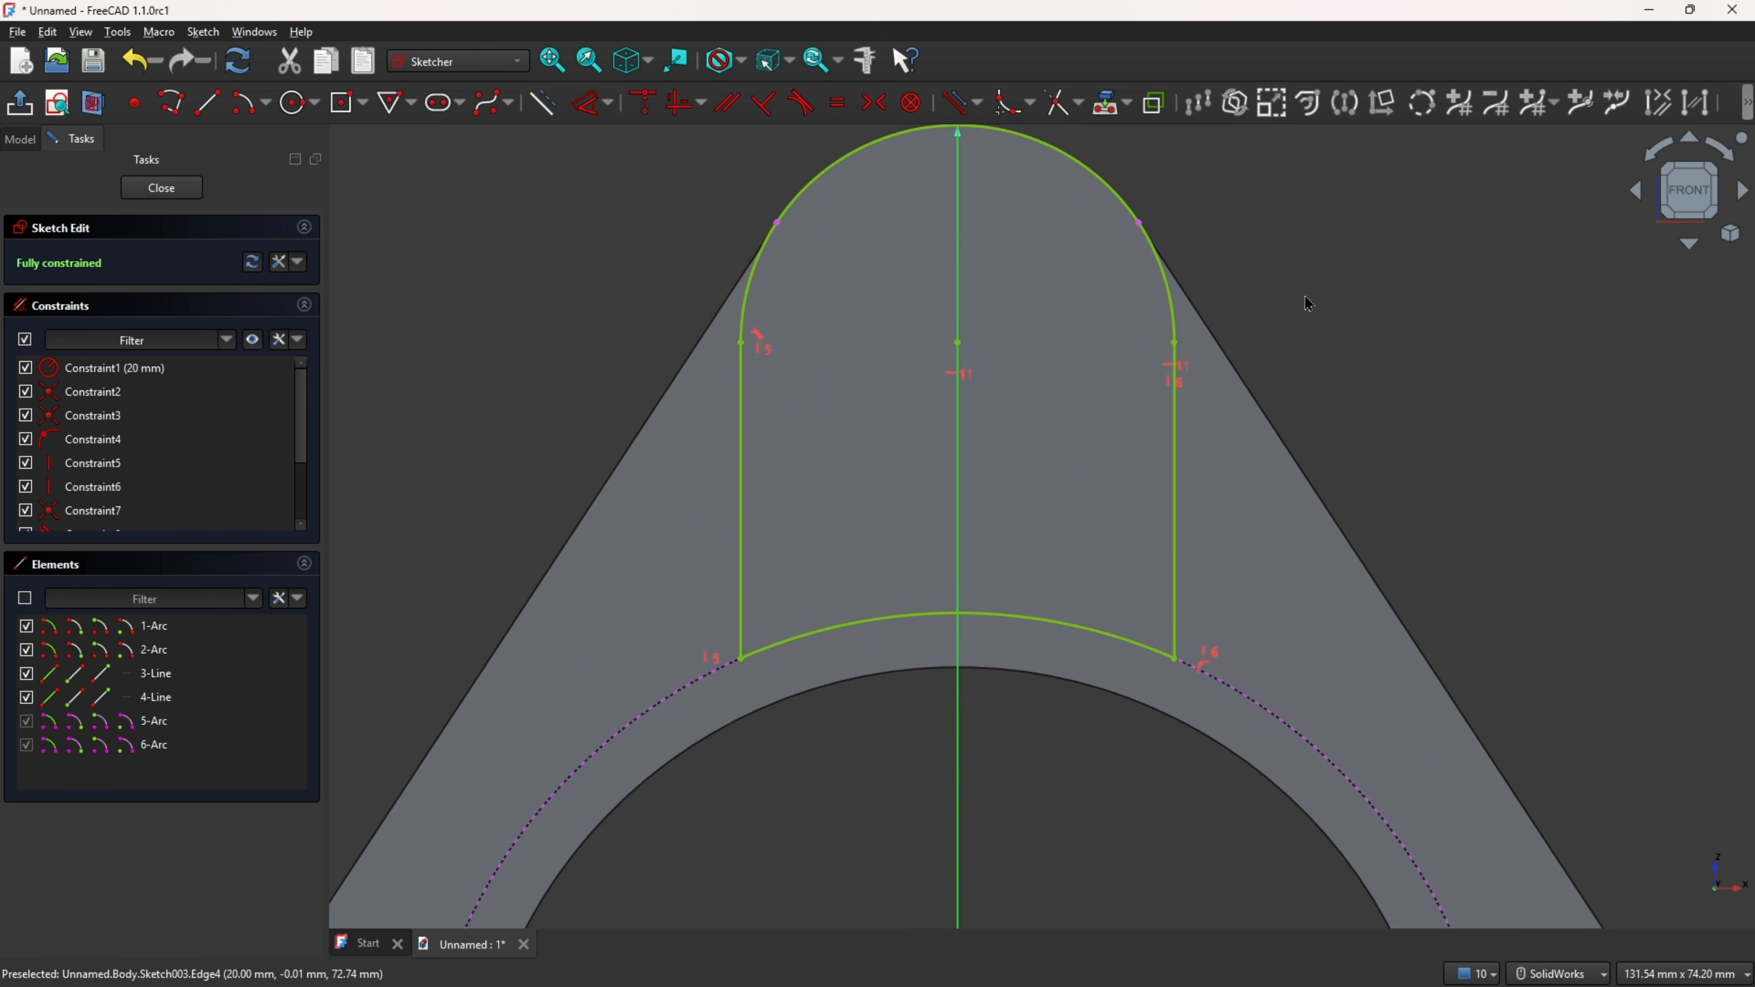
pyautogui.scroll(1, 1320, 337)
pyautogui.scroll(-2, 1321, 338)
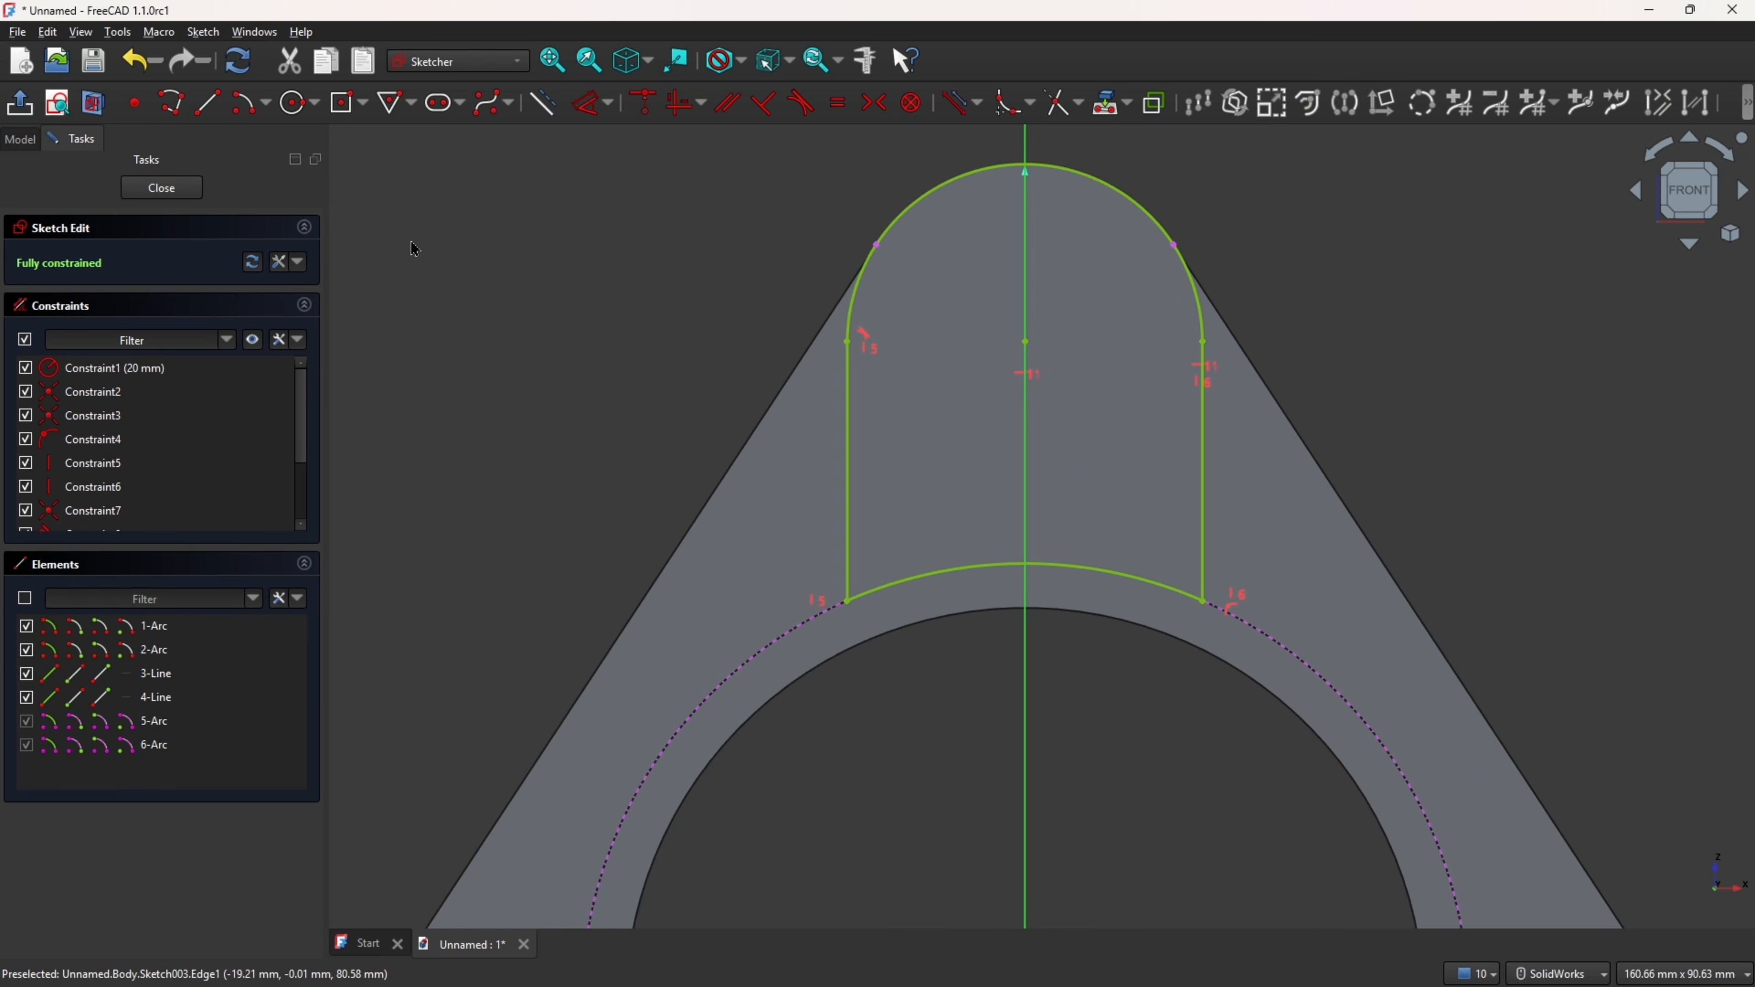
pyautogui.click(19, 102)
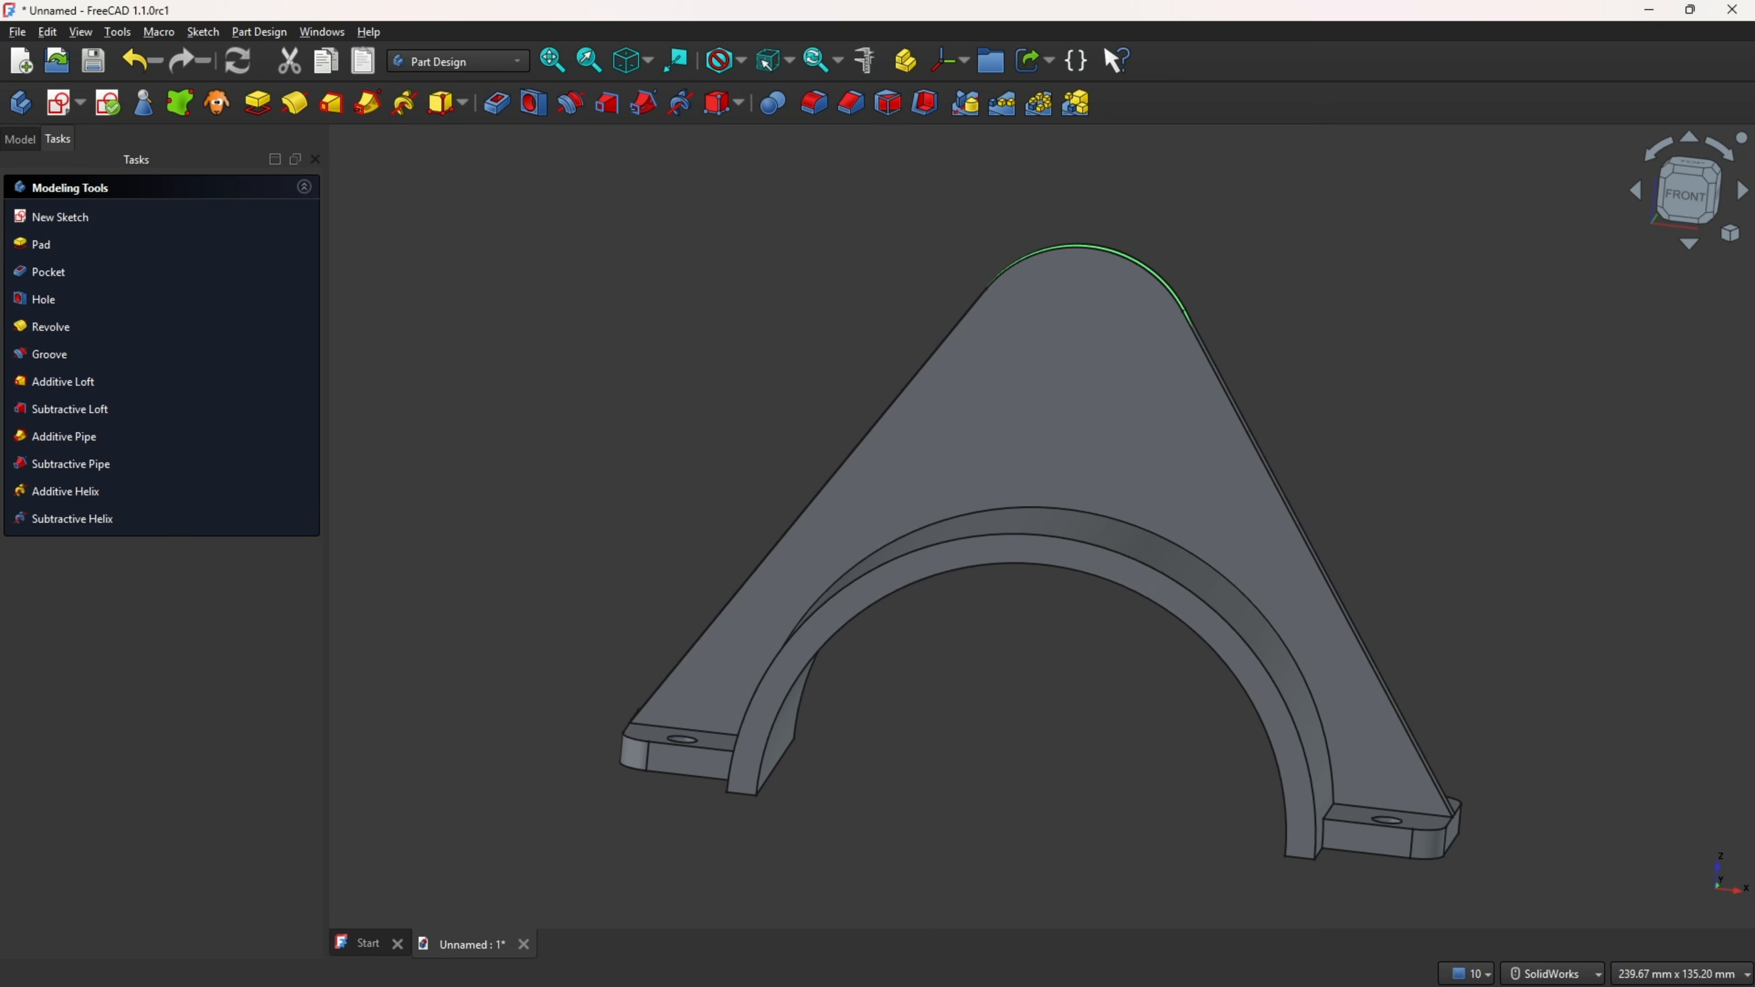
# - Switch to the Draw 40_1.pdf drawing, mark the boss's 28.00 depth in the top view, and return to FreeCAD
pyautogui.hotkey('alt', 'Tab')
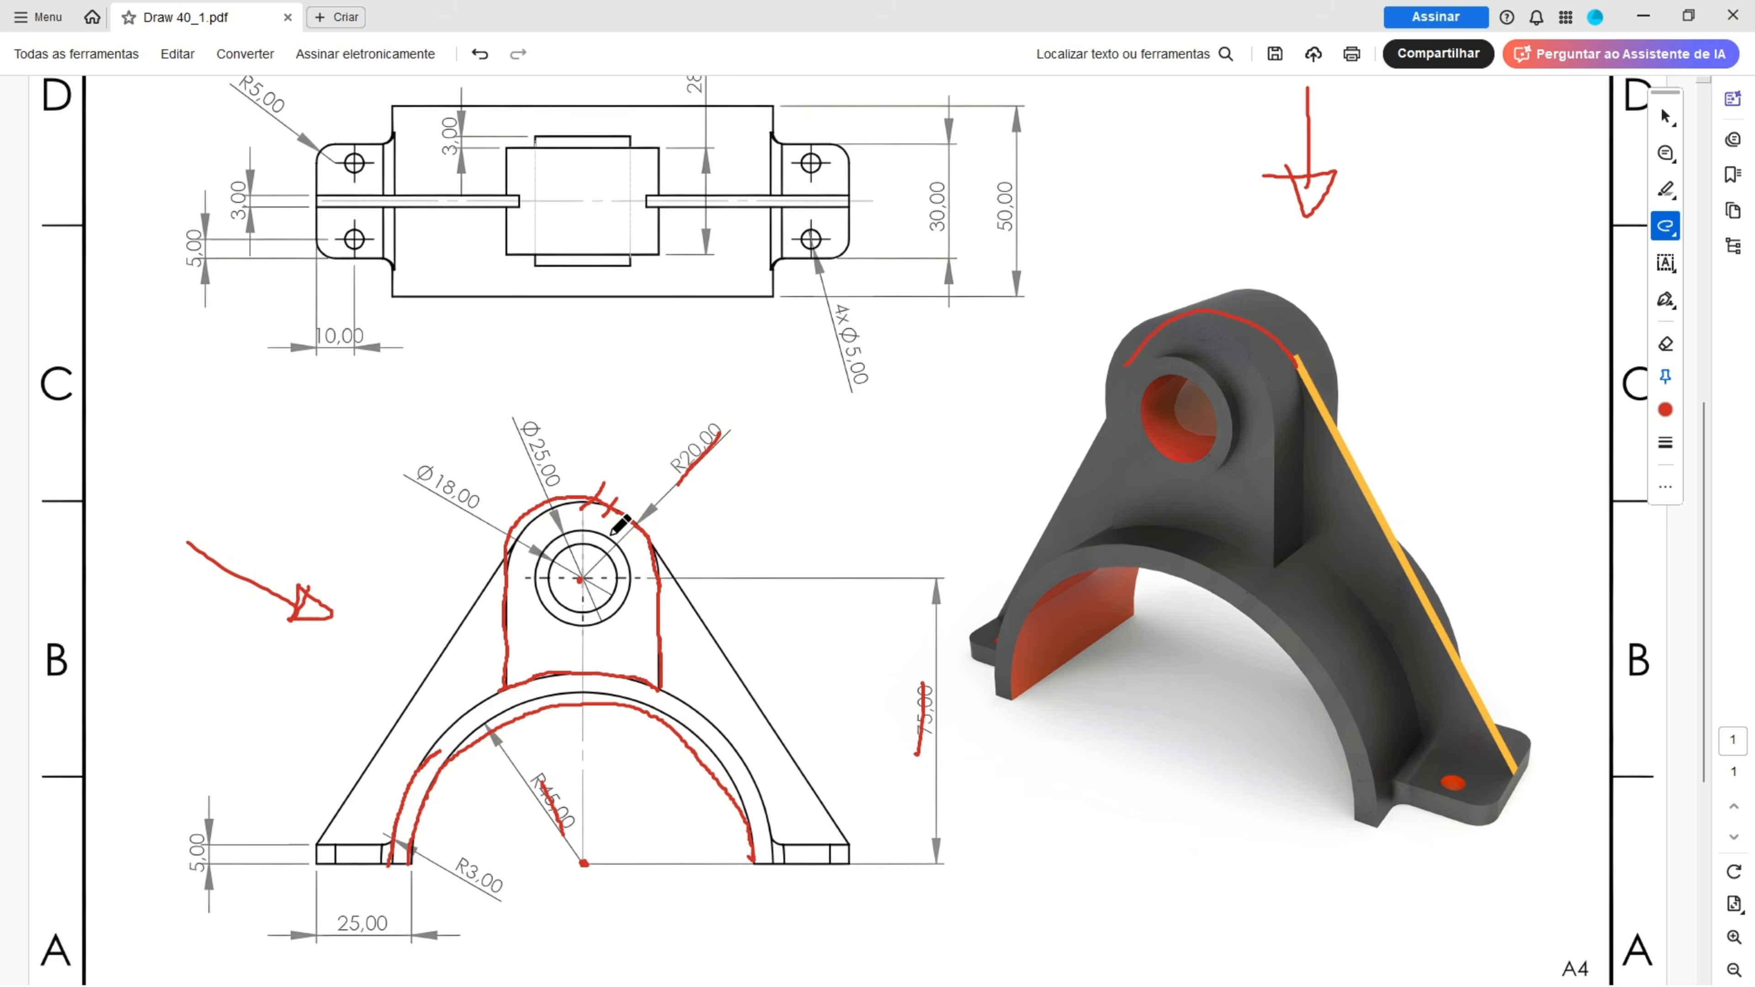
pyautogui.scroll(3, 626, 538)
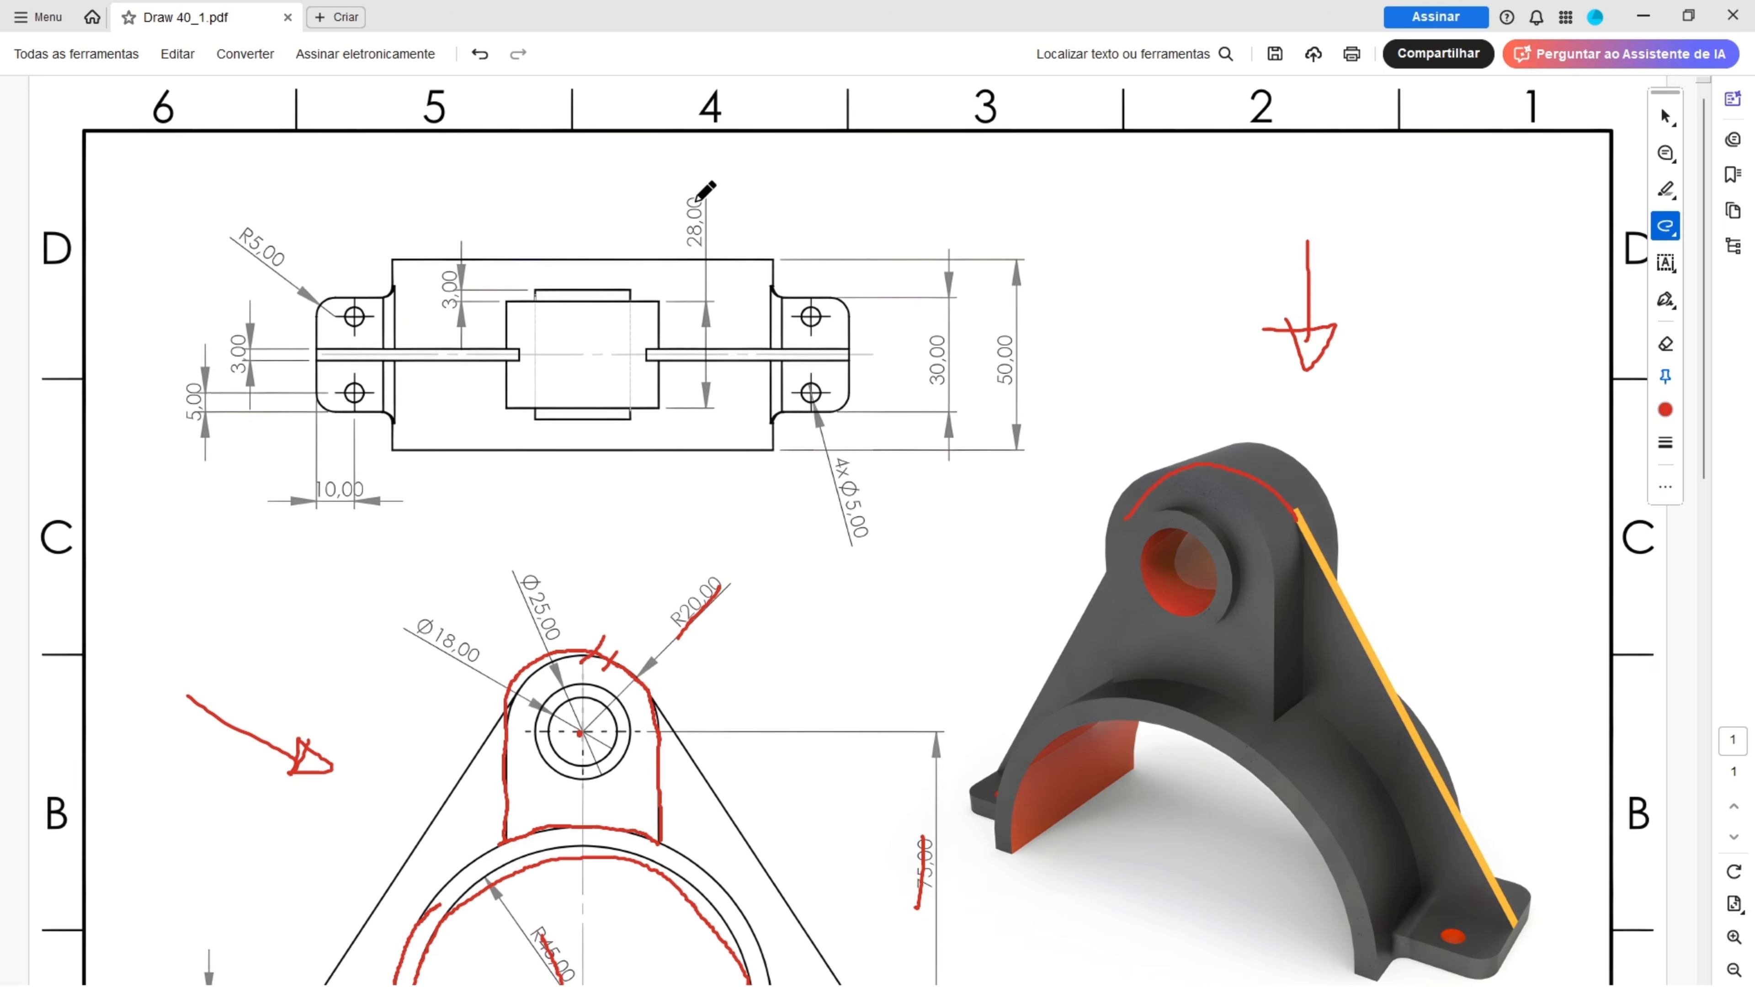
pyautogui.moveTo(695, 200); pyautogui.dragTo(694, 244)
pyautogui.hotkey('alt', 'Tab')
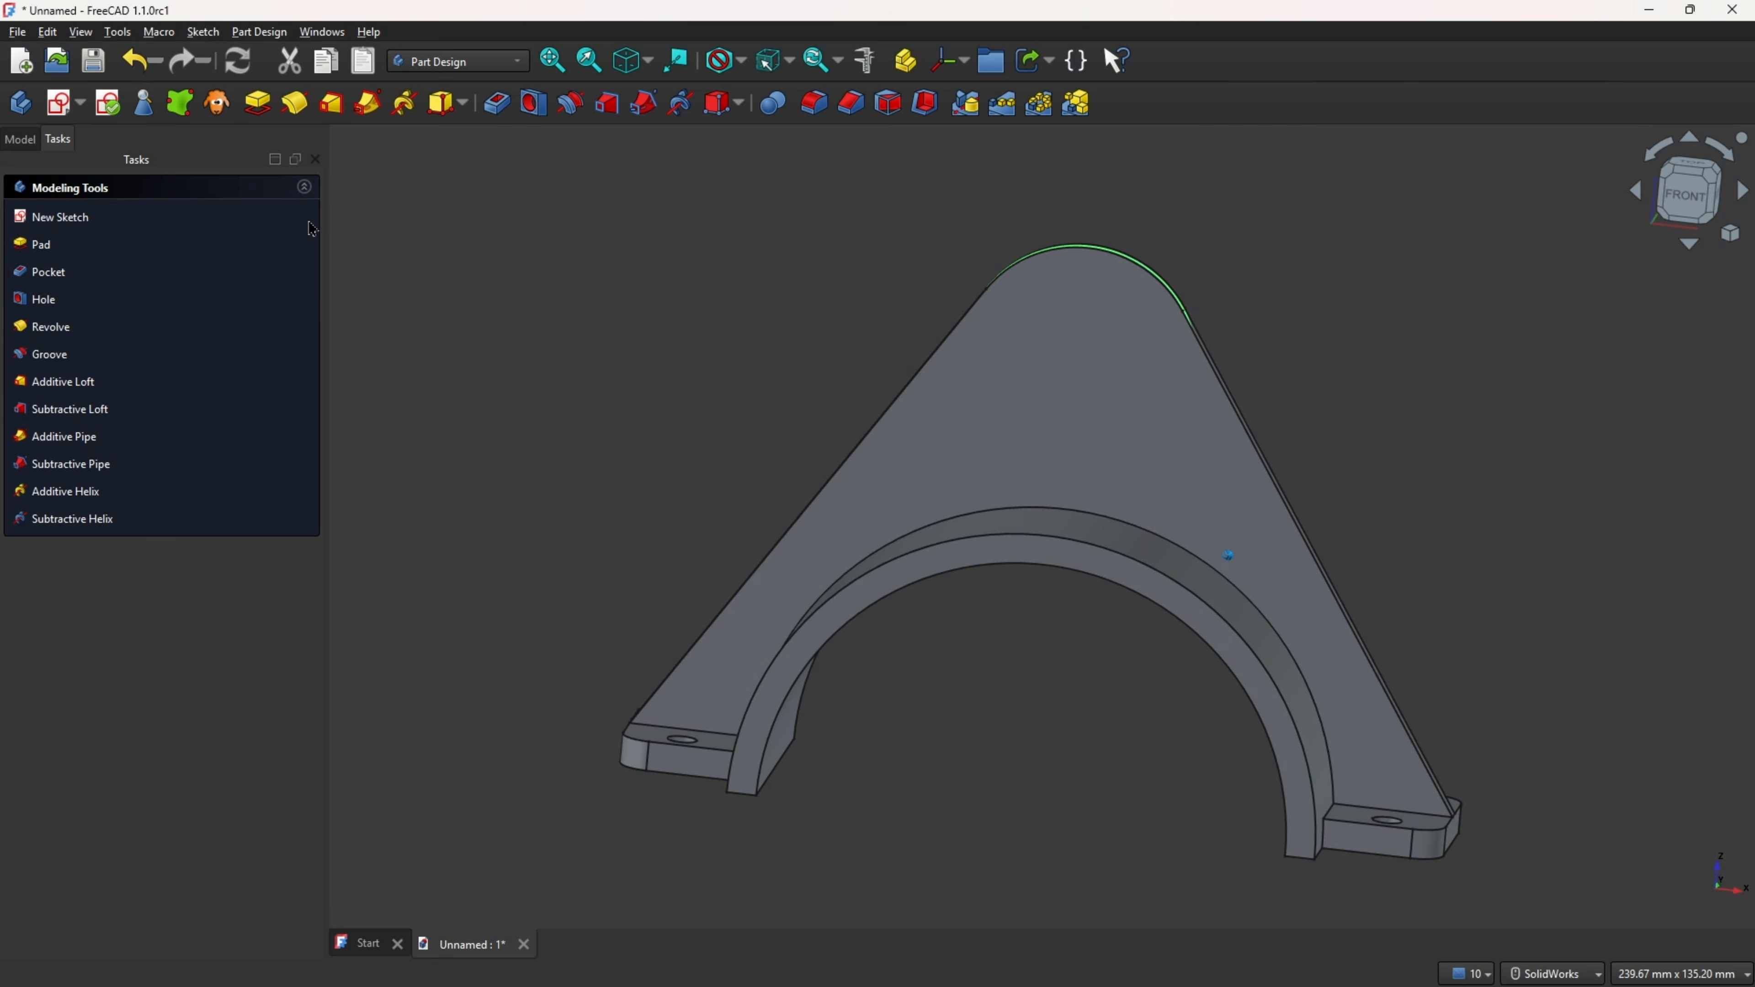
# - Pad the rounded boss profile symmetrically with a length of 28 mm
pyautogui.click(258, 104)
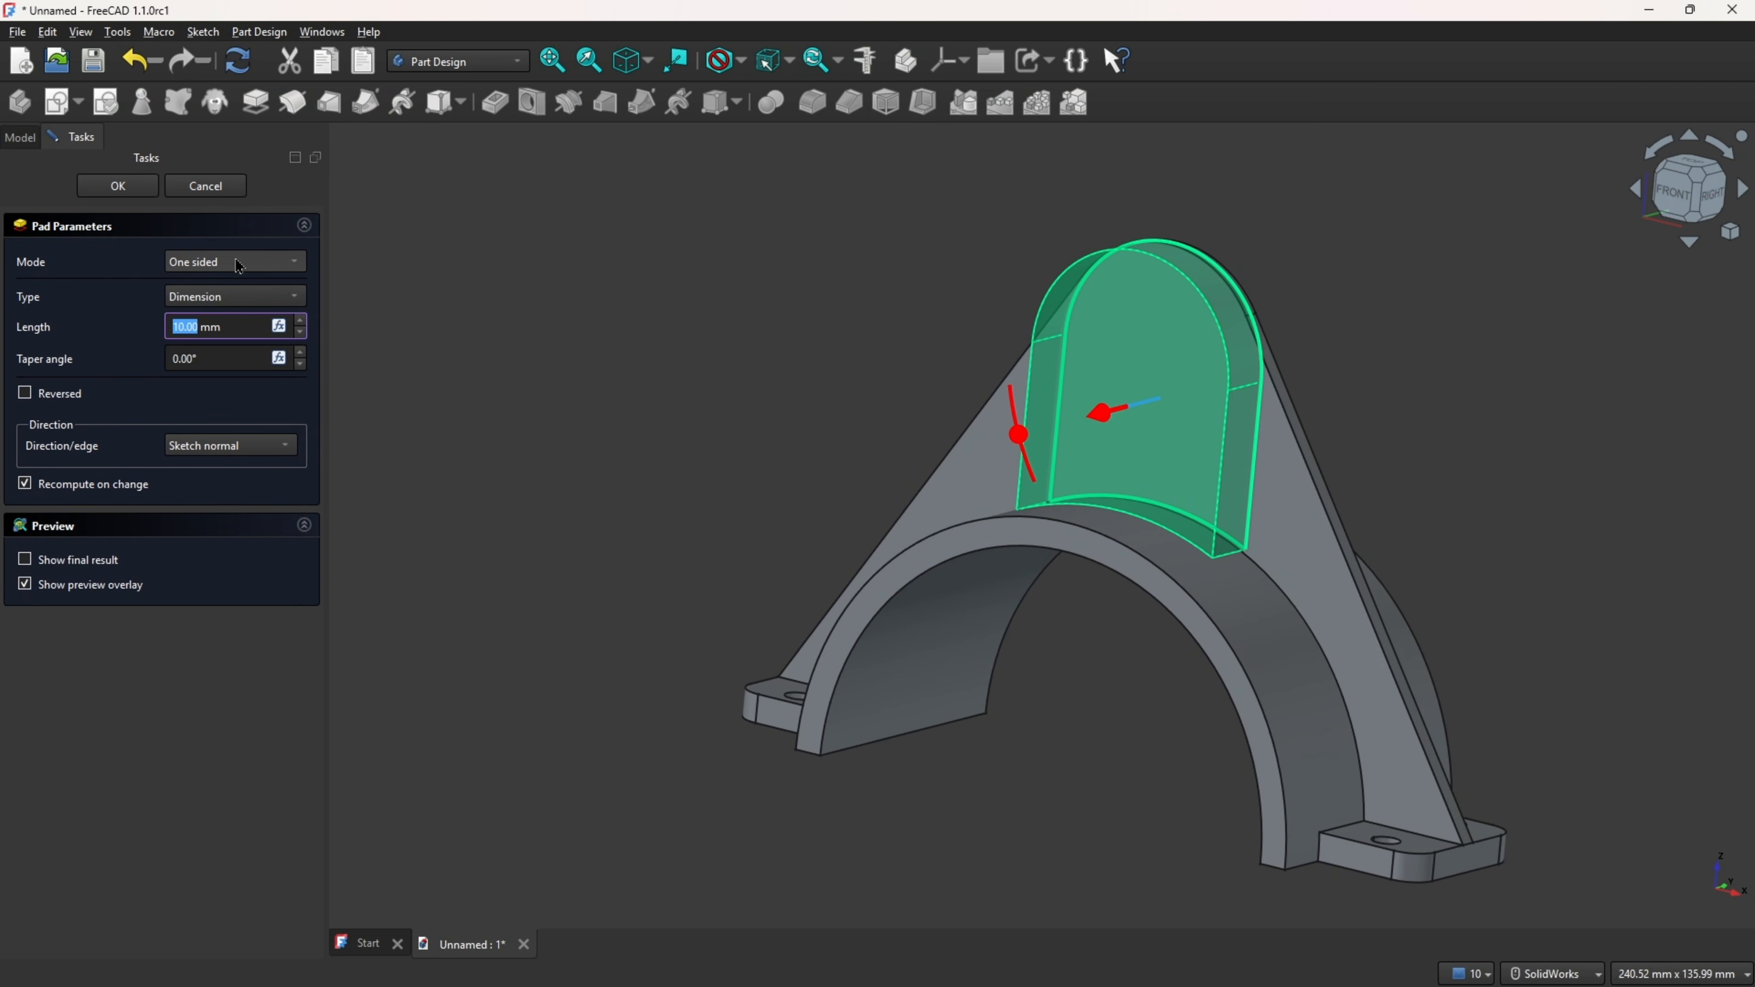
pyautogui.click(221, 262)
pyautogui.click(223, 301)
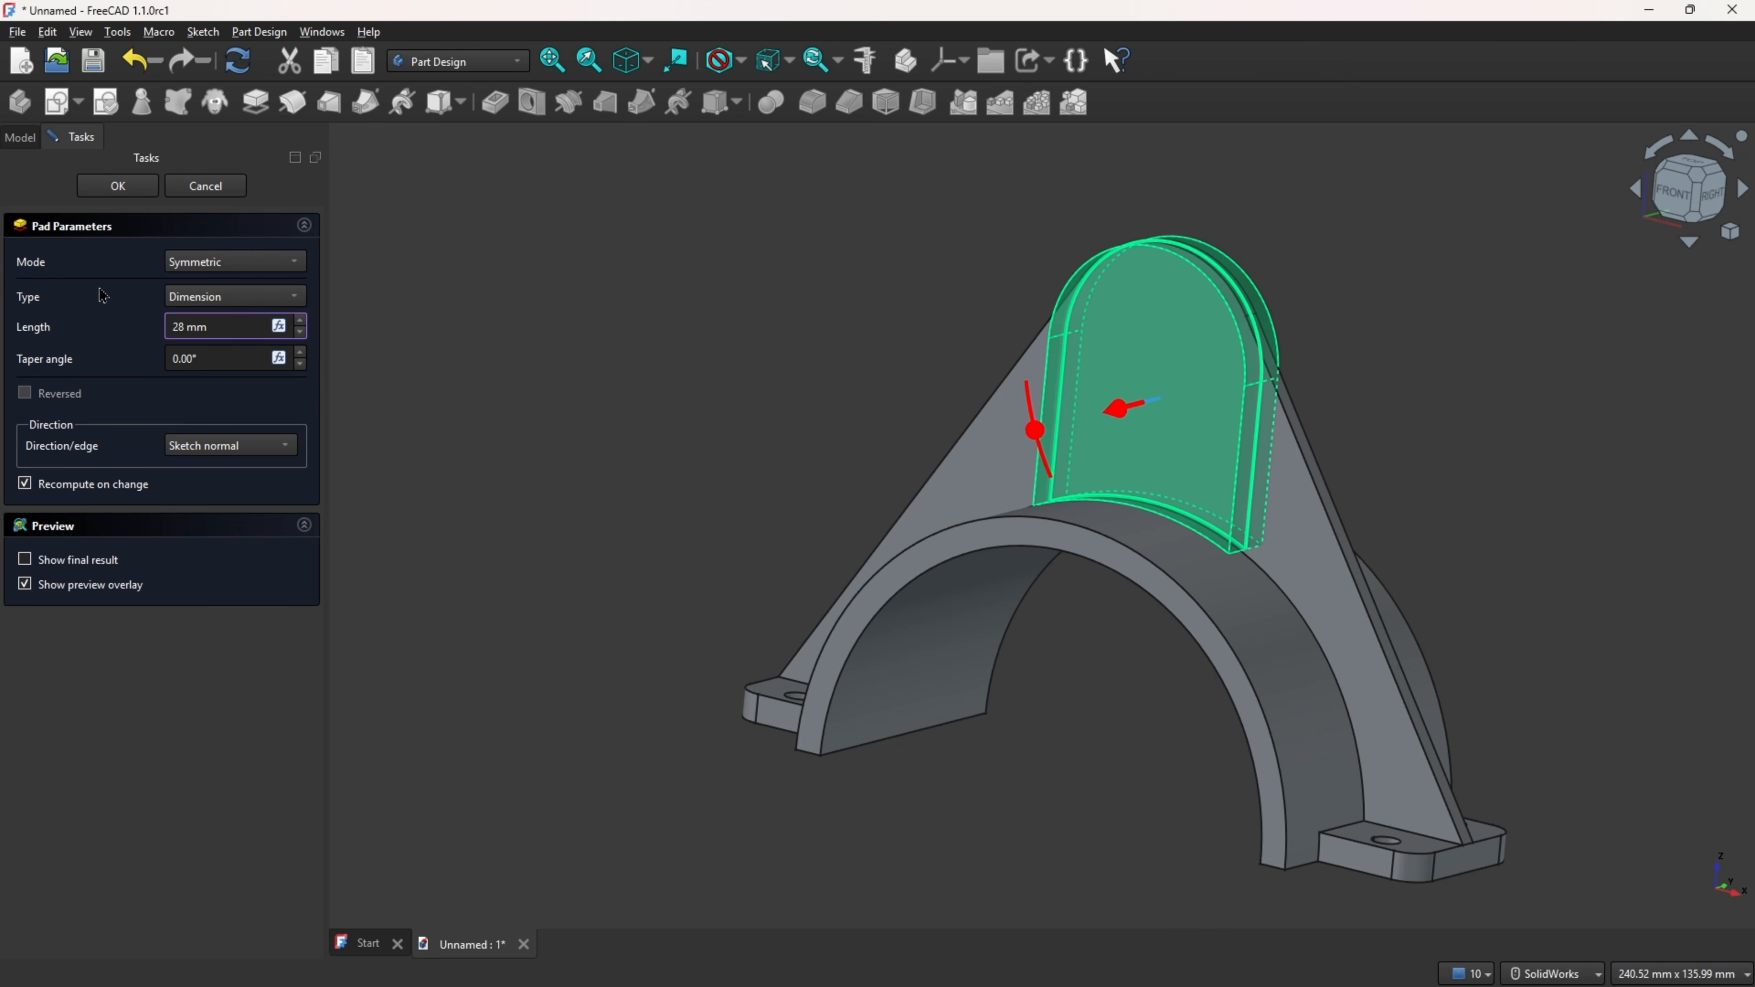
pyautogui.write('28')
pyautogui.press('Return')
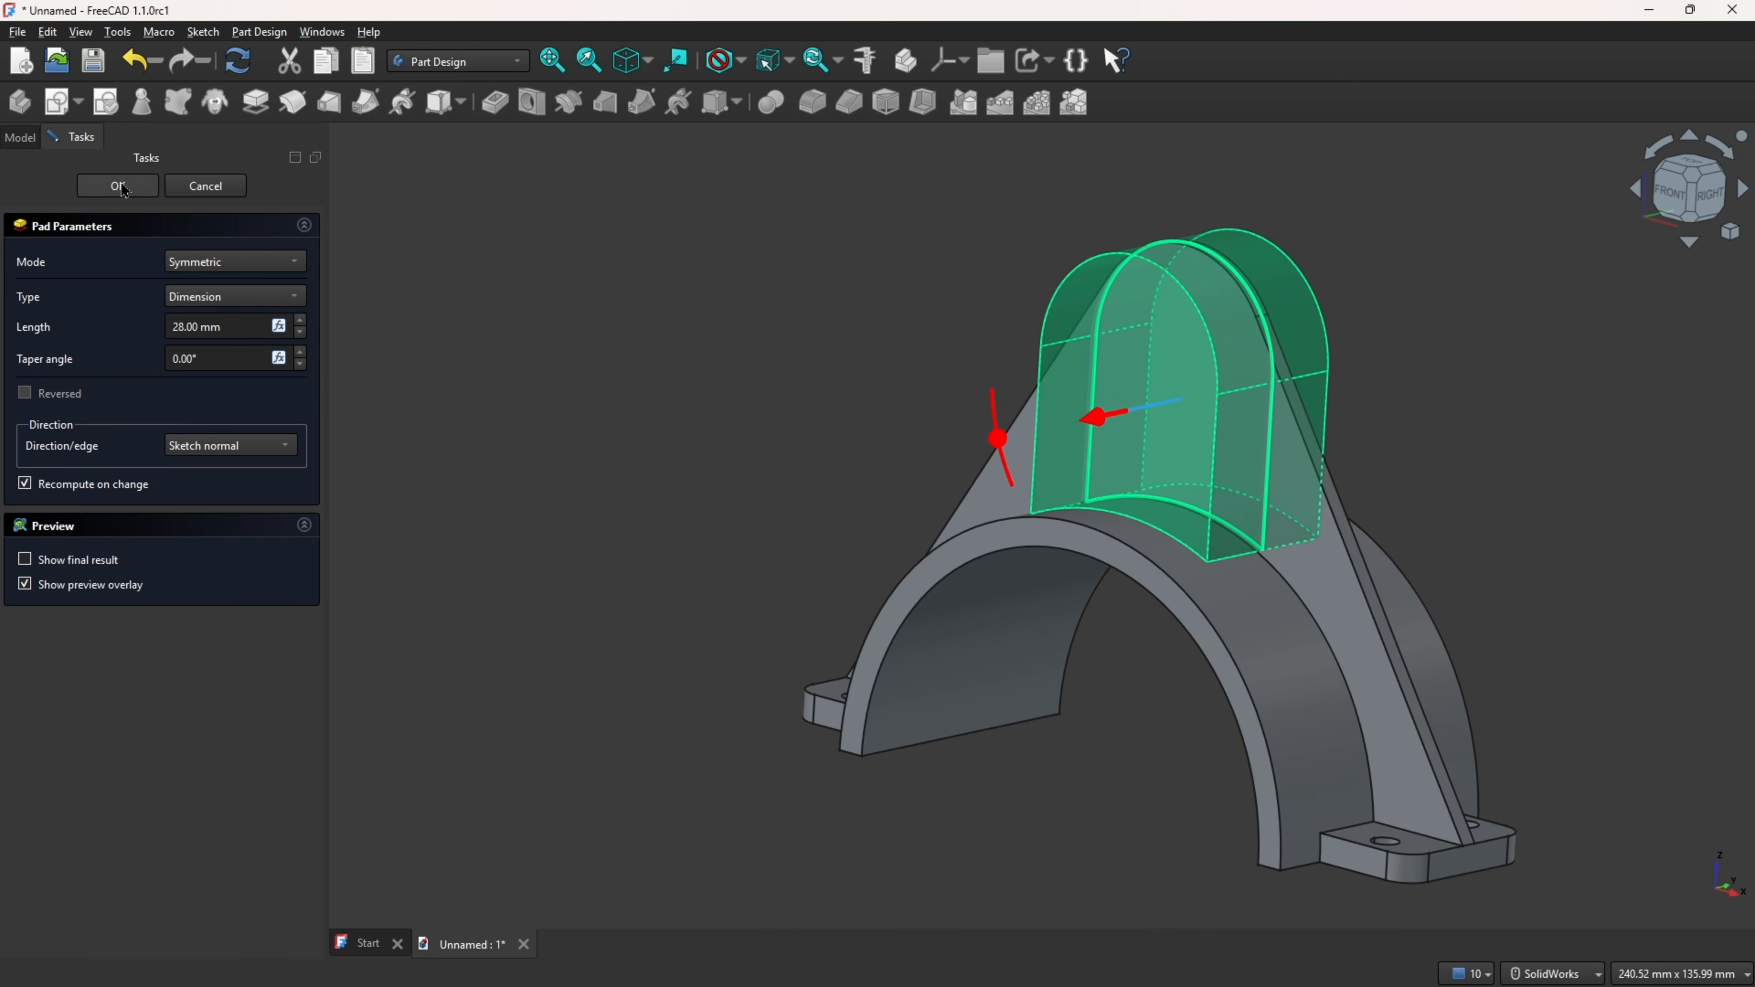
pyautogui.click(122, 188)
pyautogui.press('3')
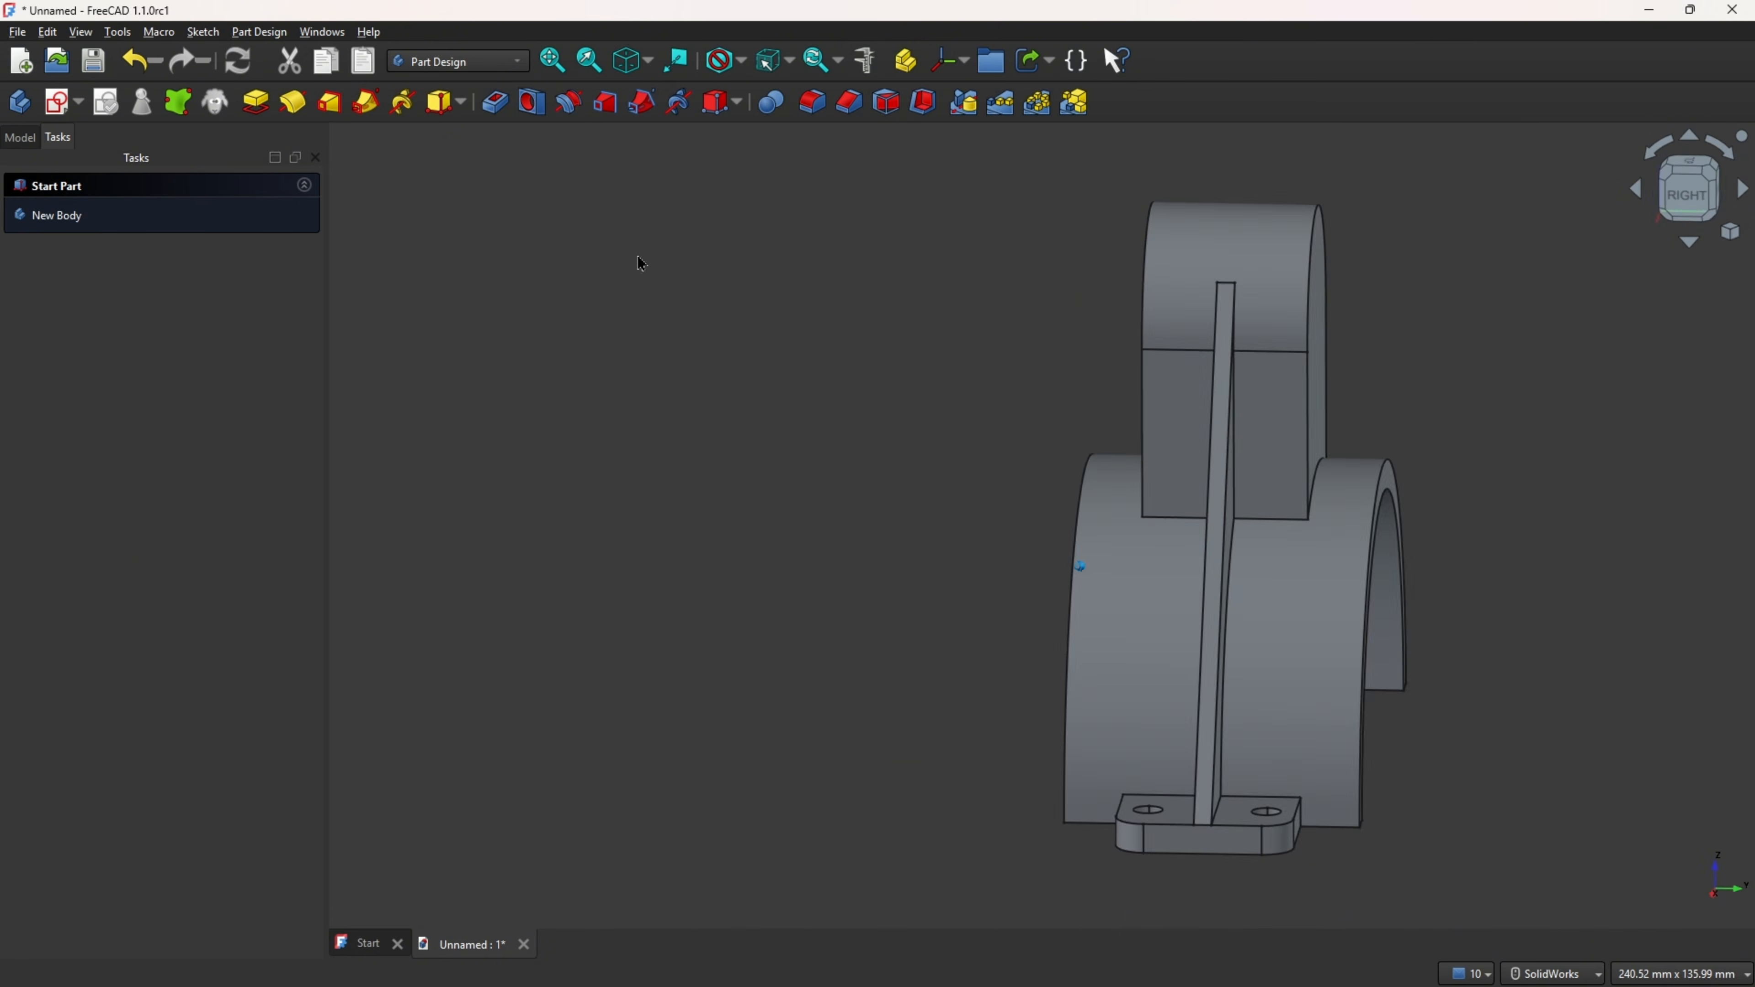
pyautogui.press('6')
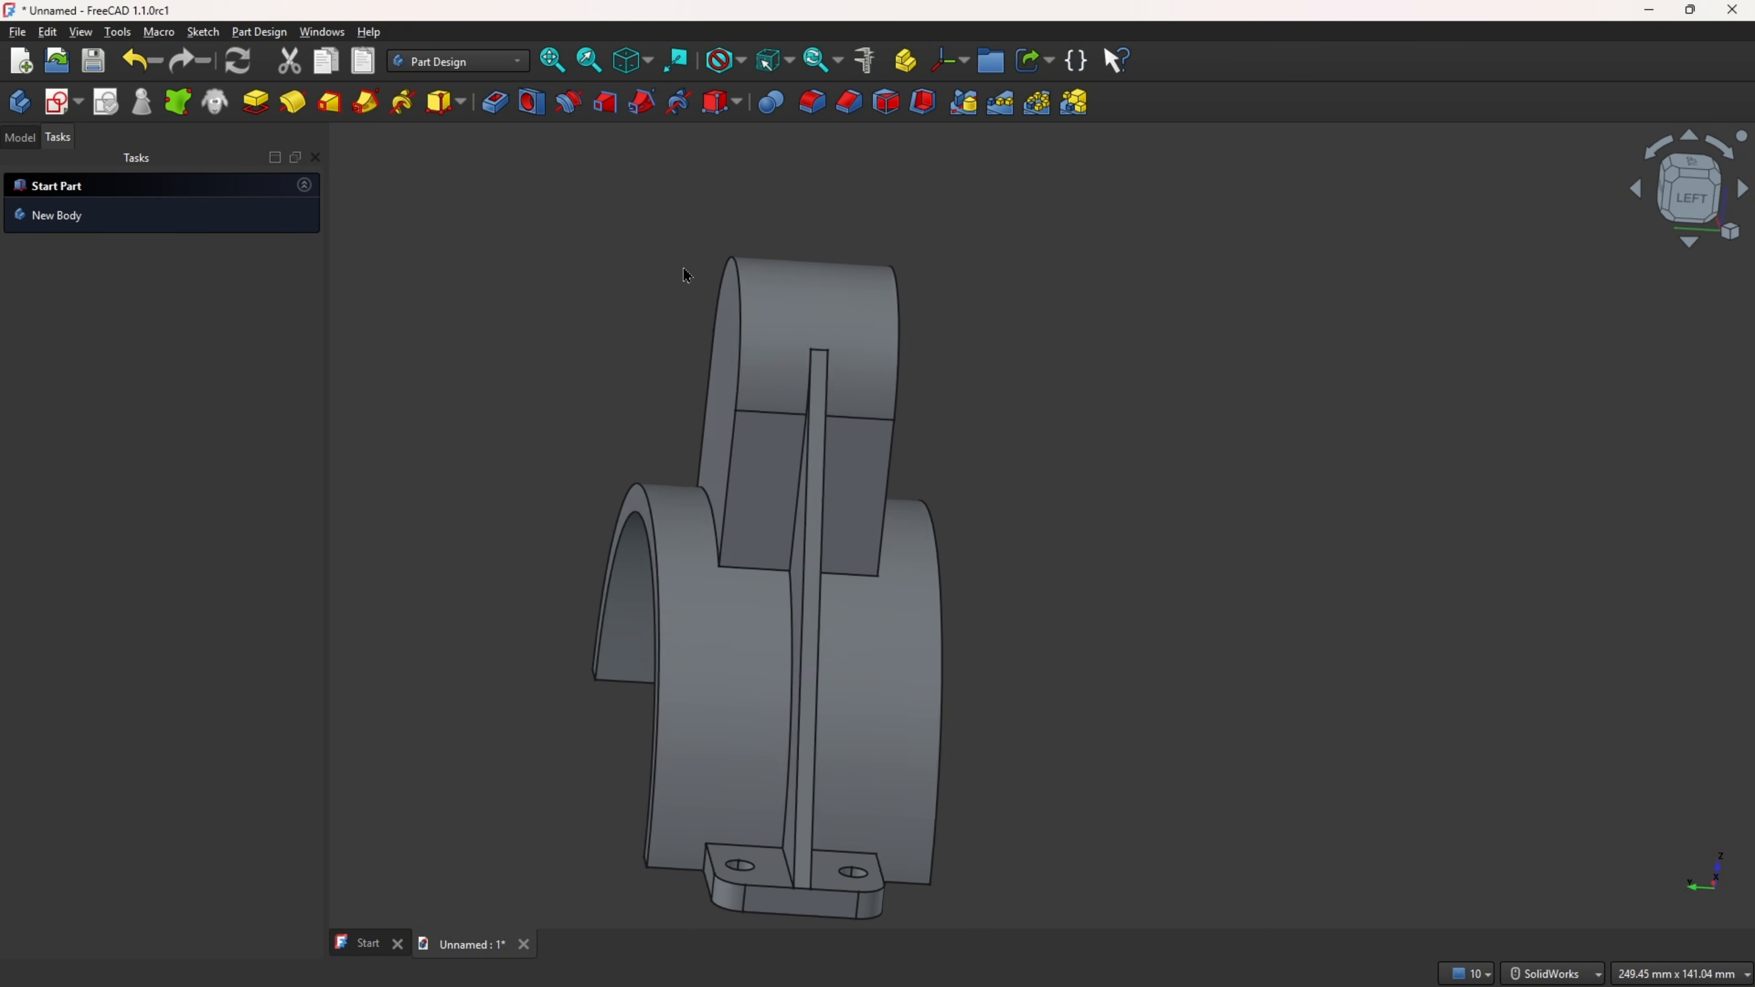
pyautogui.press('0')
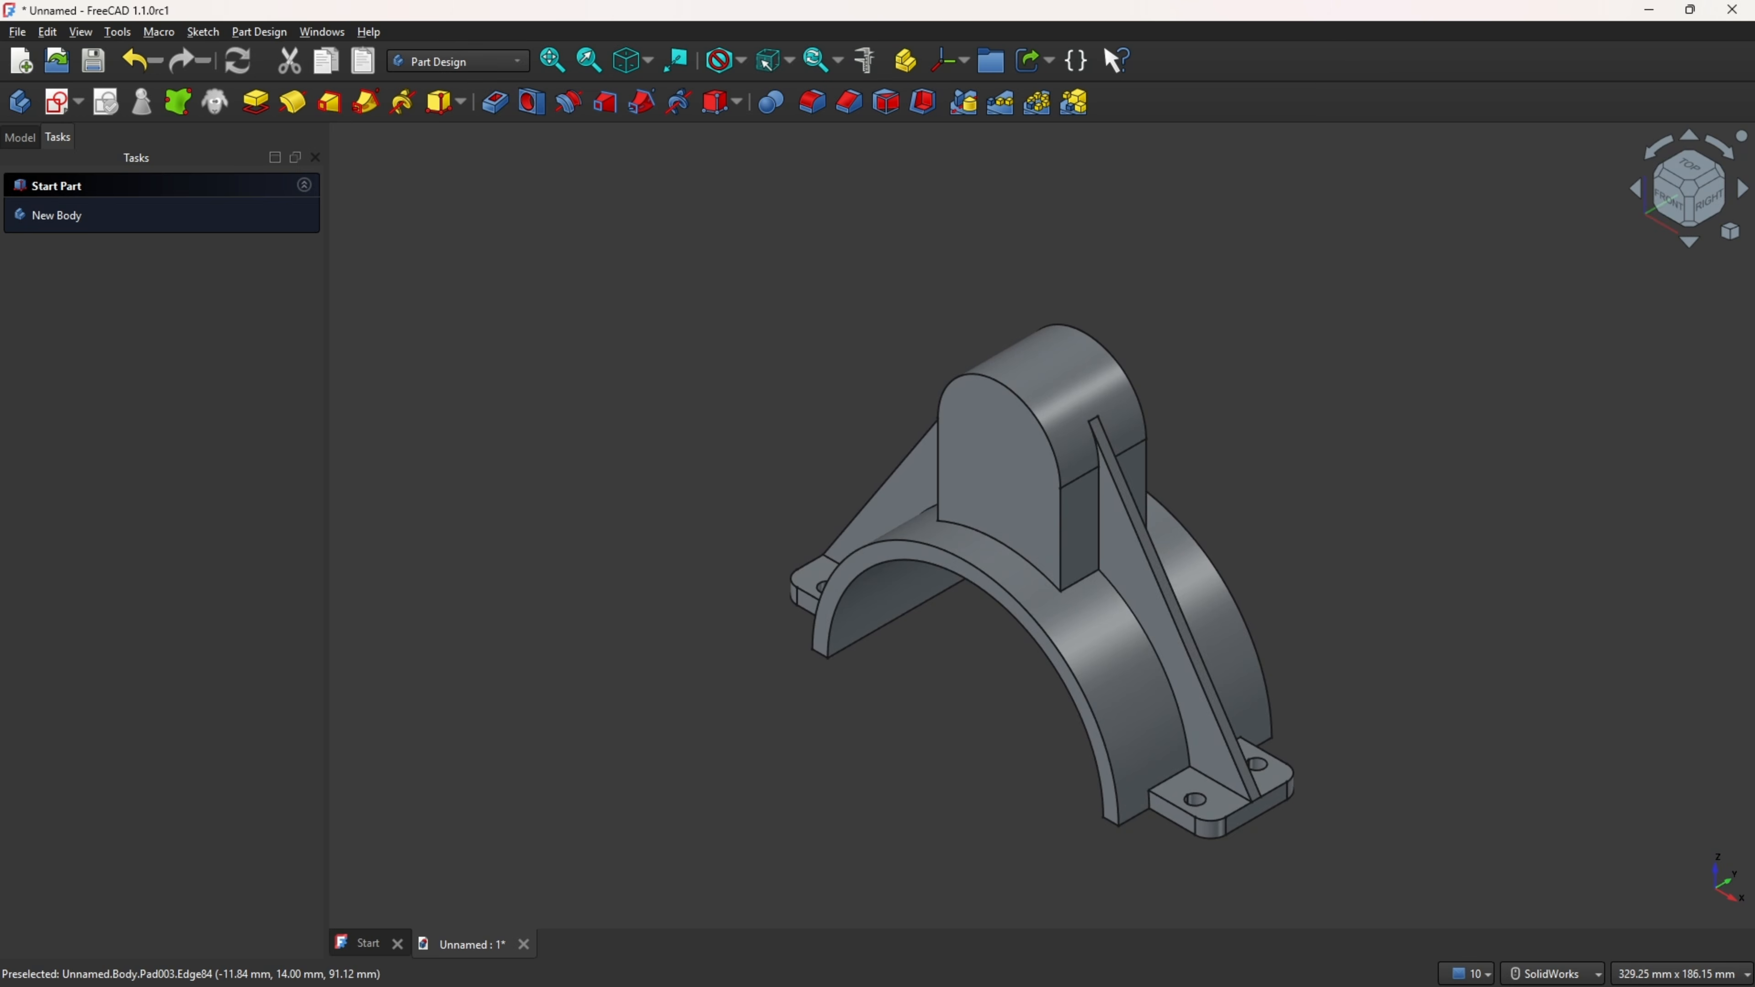
# - Switch to the Draw 40_1.pdf drawing and mark the boss's bore and its Ø18.00 dimension in red
pyautogui.hotkey('alt', 'Tab')
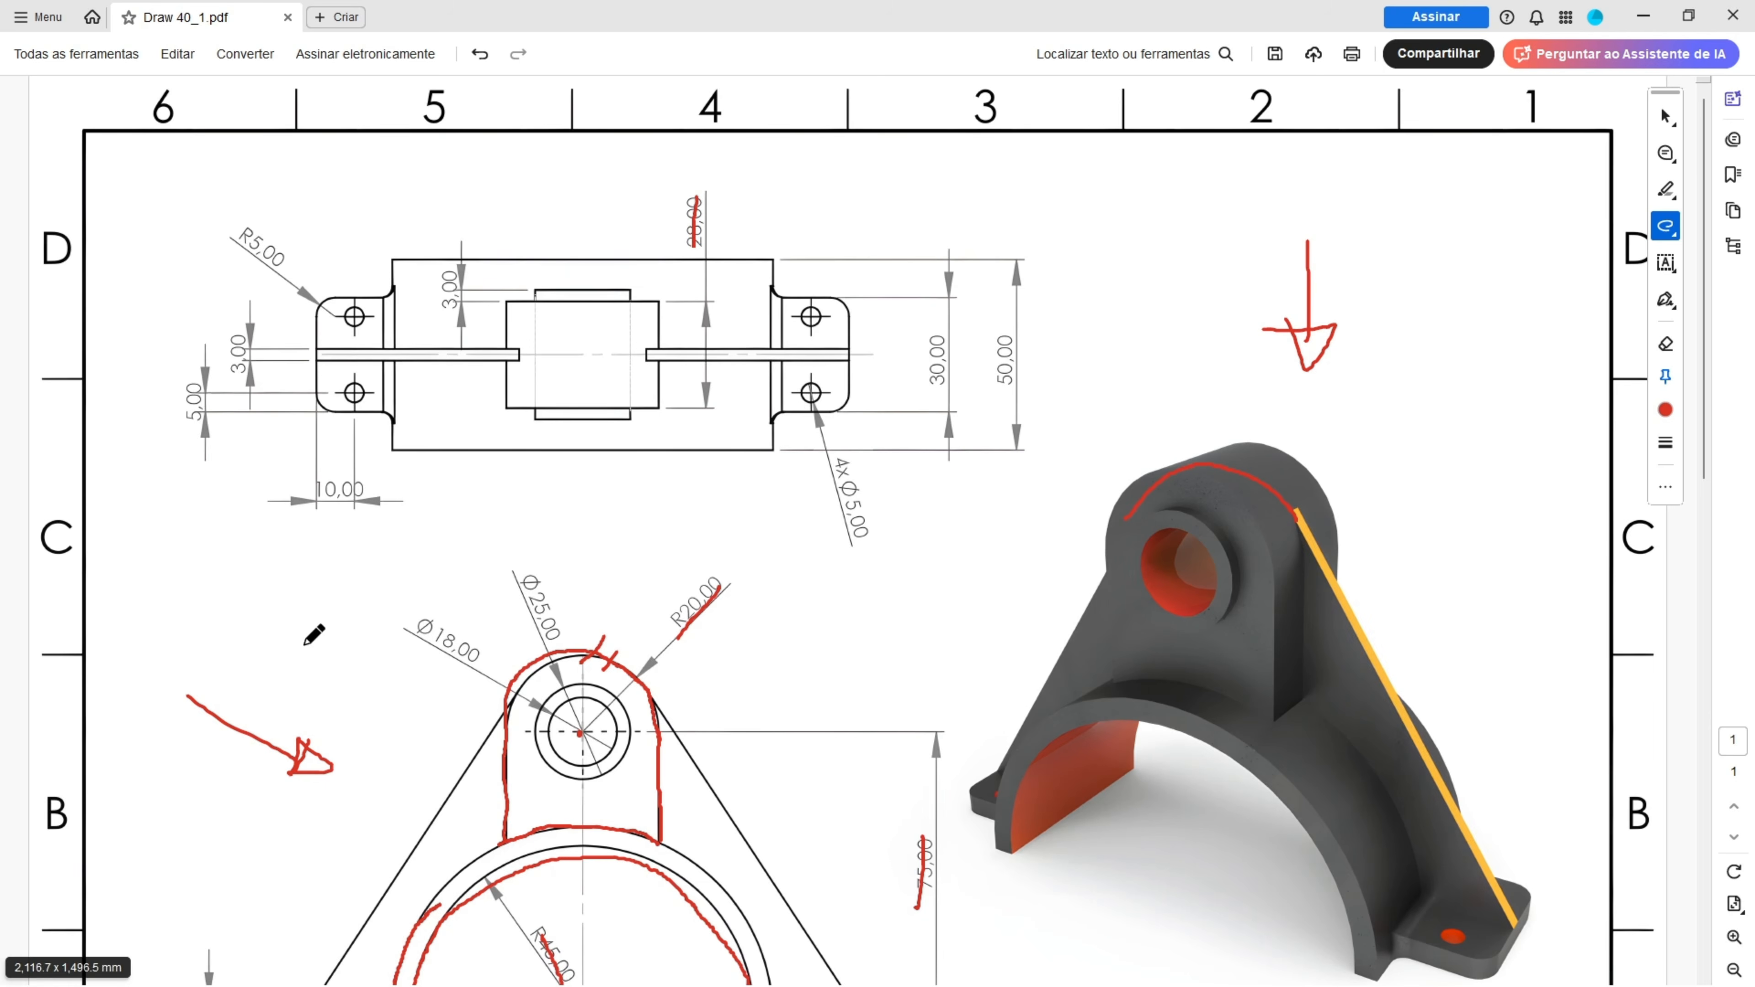
pyautogui.scroll(-2, 725, 694)
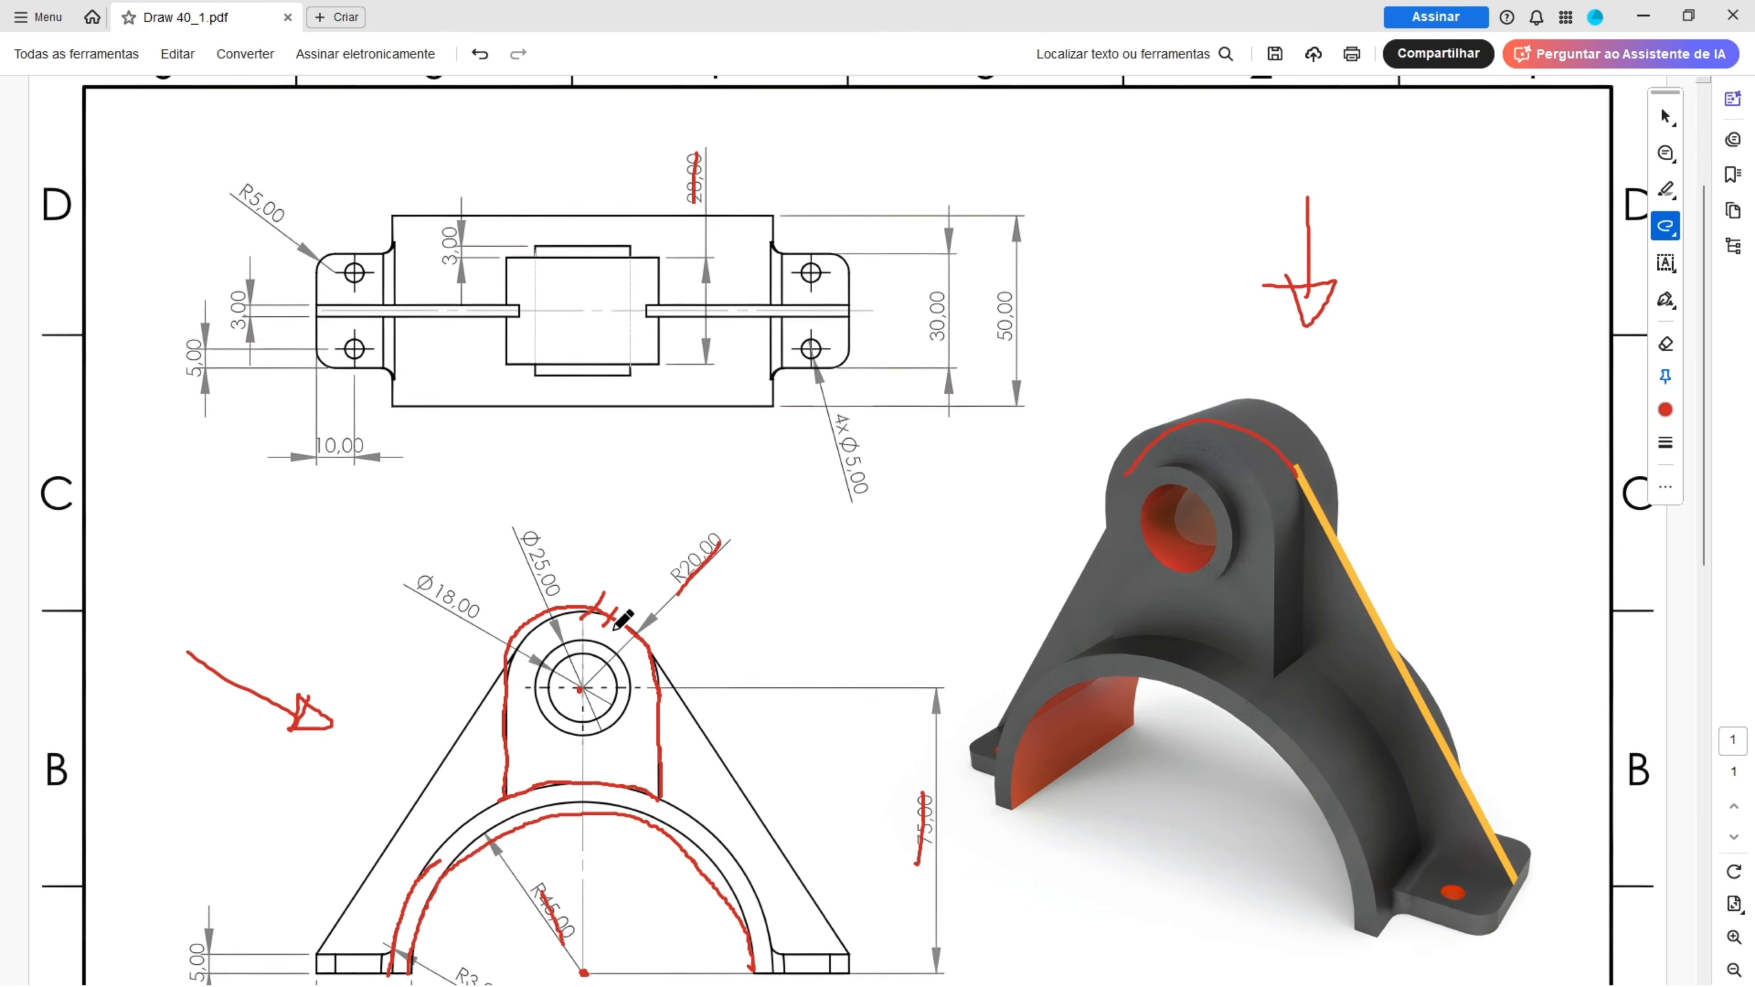
pyautogui.moveTo(536, 266); pyautogui.dragTo(532, 337)
pyautogui.moveTo(555, 670); pyautogui.dragTo(551, 686)
pyautogui.moveTo(420, 579); pyautogui.dragTo(478, 613)
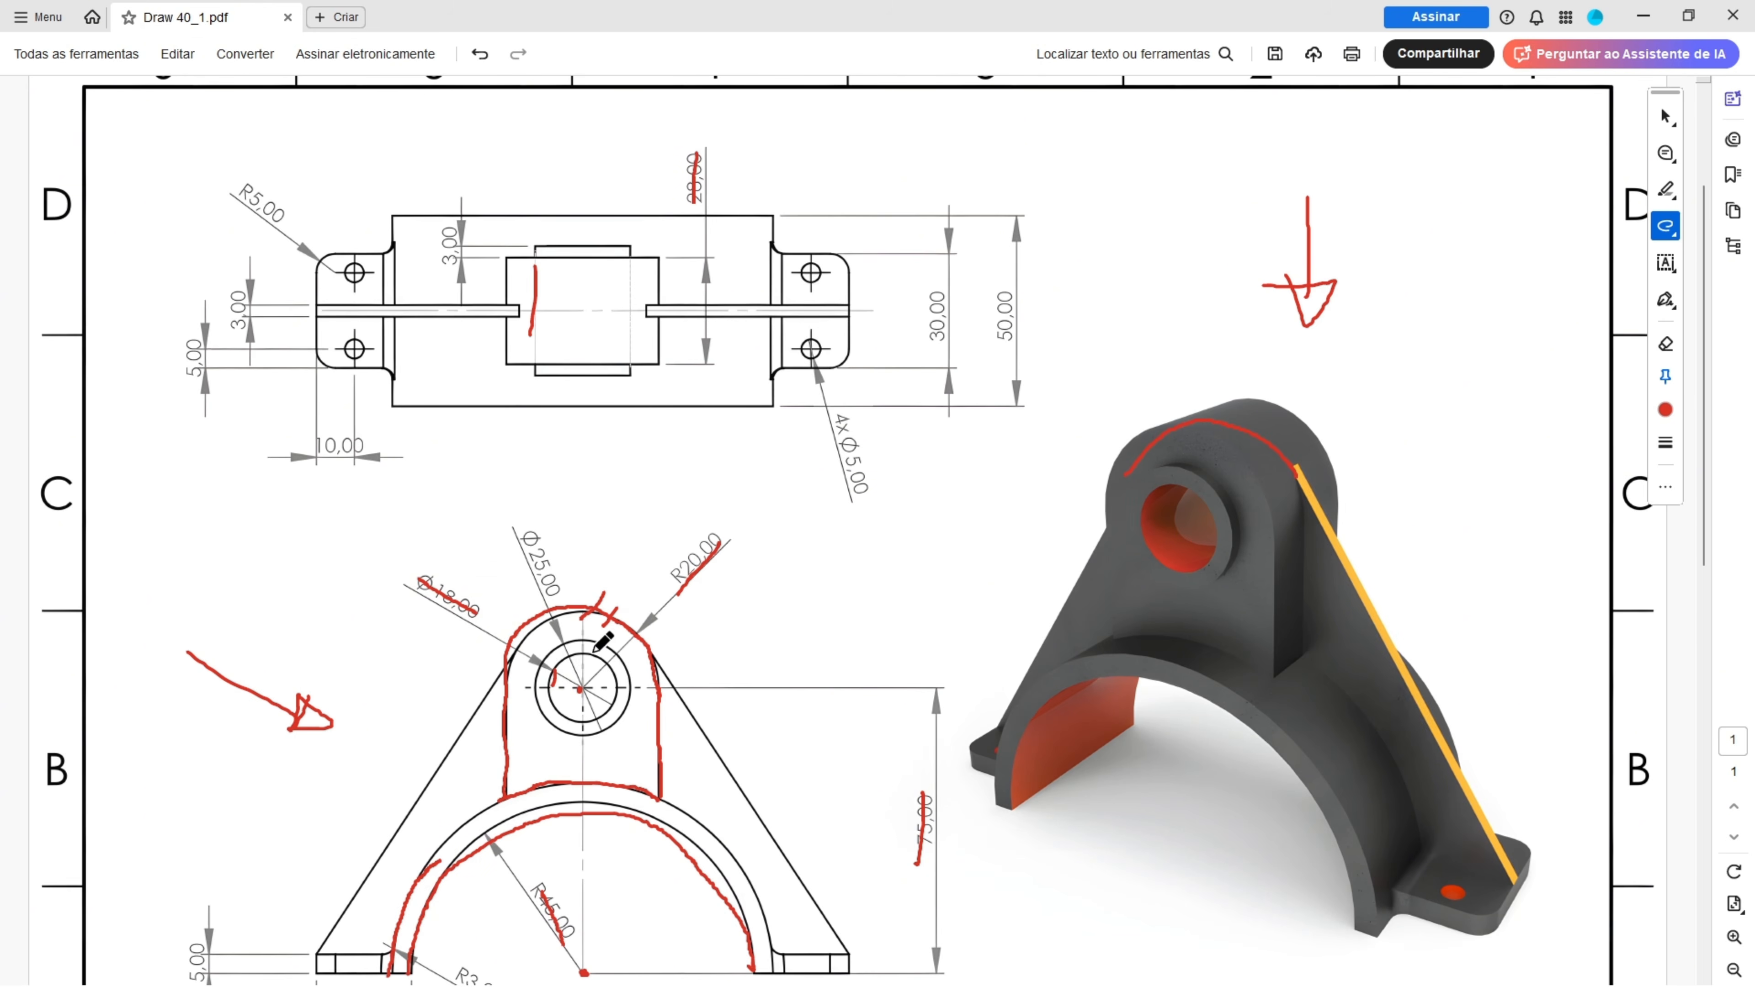
# - Trace the collar circle around the bore, and mark its Ø25.00 dimension and the 3.00 projection in the top view
pyautogui.moveTo(554, 656)
pyautogui.mouseDown()
pyautogui.moveTo(534, 685)
pyautogui.moveTo(568, 734)
pyautogui.moveTo(632, 722)
pyautogui.moveTo(615, 658)
pyautogui.mouseUp()
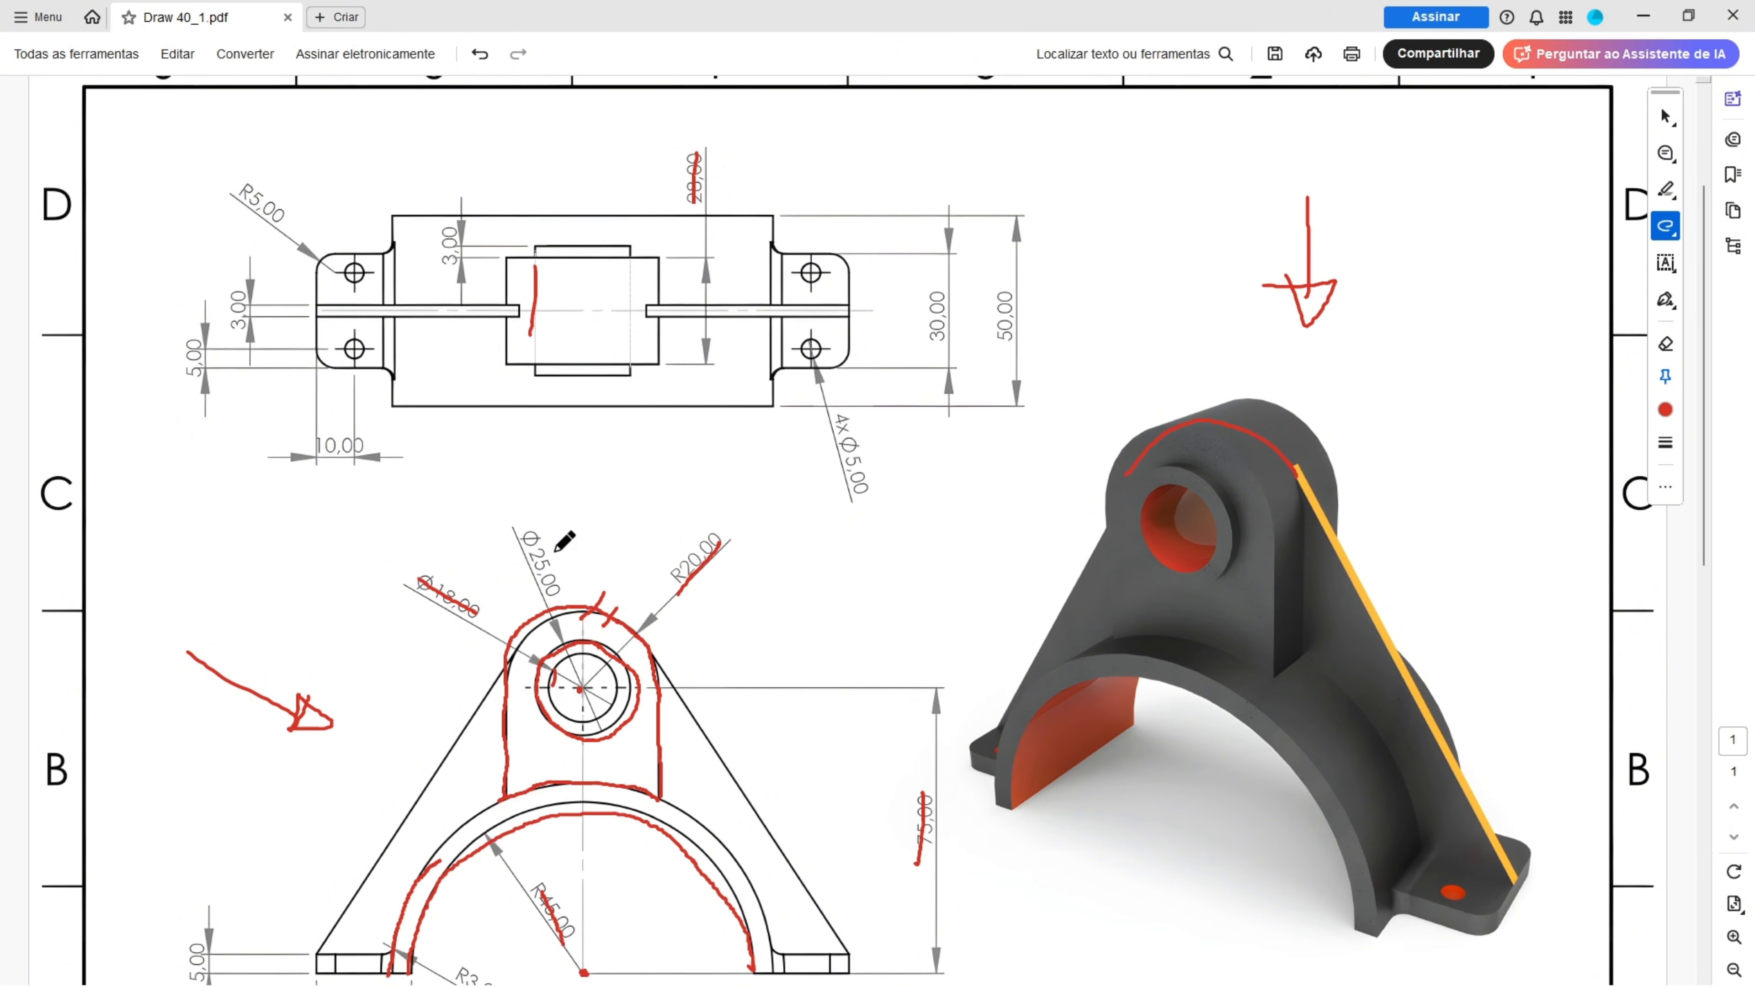
pyautogui.moveTo(528, 532); pyautogui.dragTo(552, 593)
pyautogui.moveTo(446, 231); pyautogui.dragTo(450, 268)
pyautogui.moveTo(504, 311); pyautogui.dragTo(671, 307)
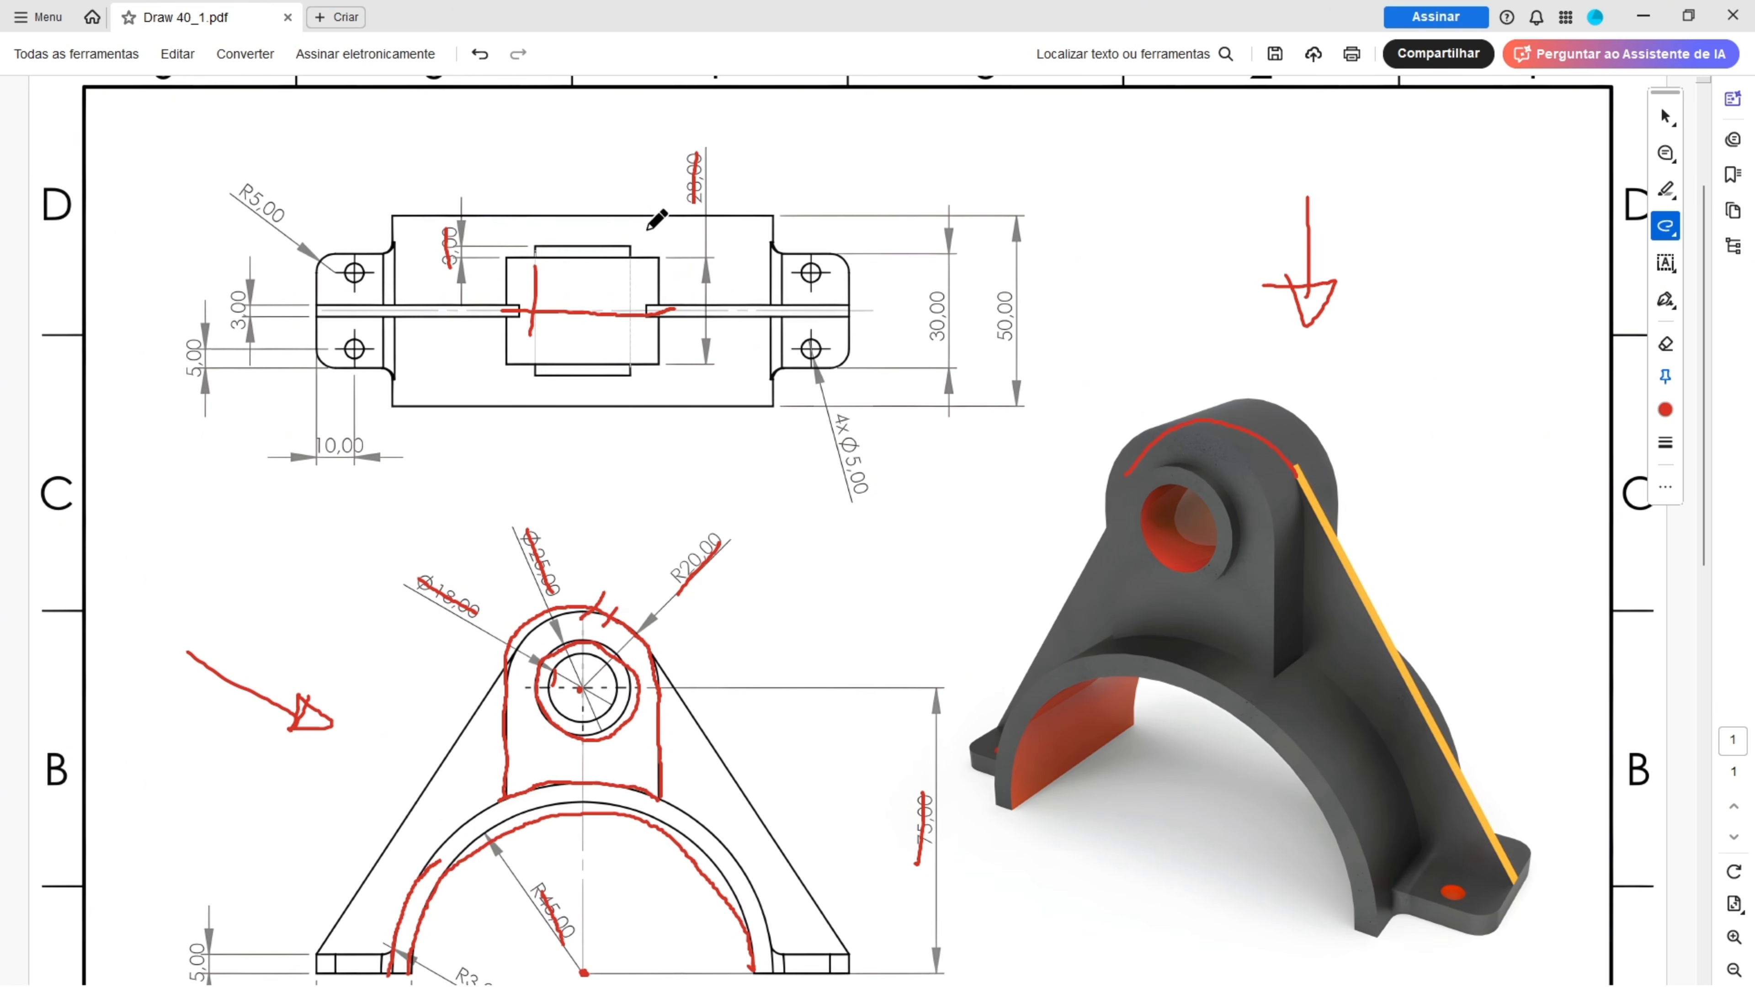
pyautogui.moveTo(448, 229); pyautogui.dragTo(453, 263)
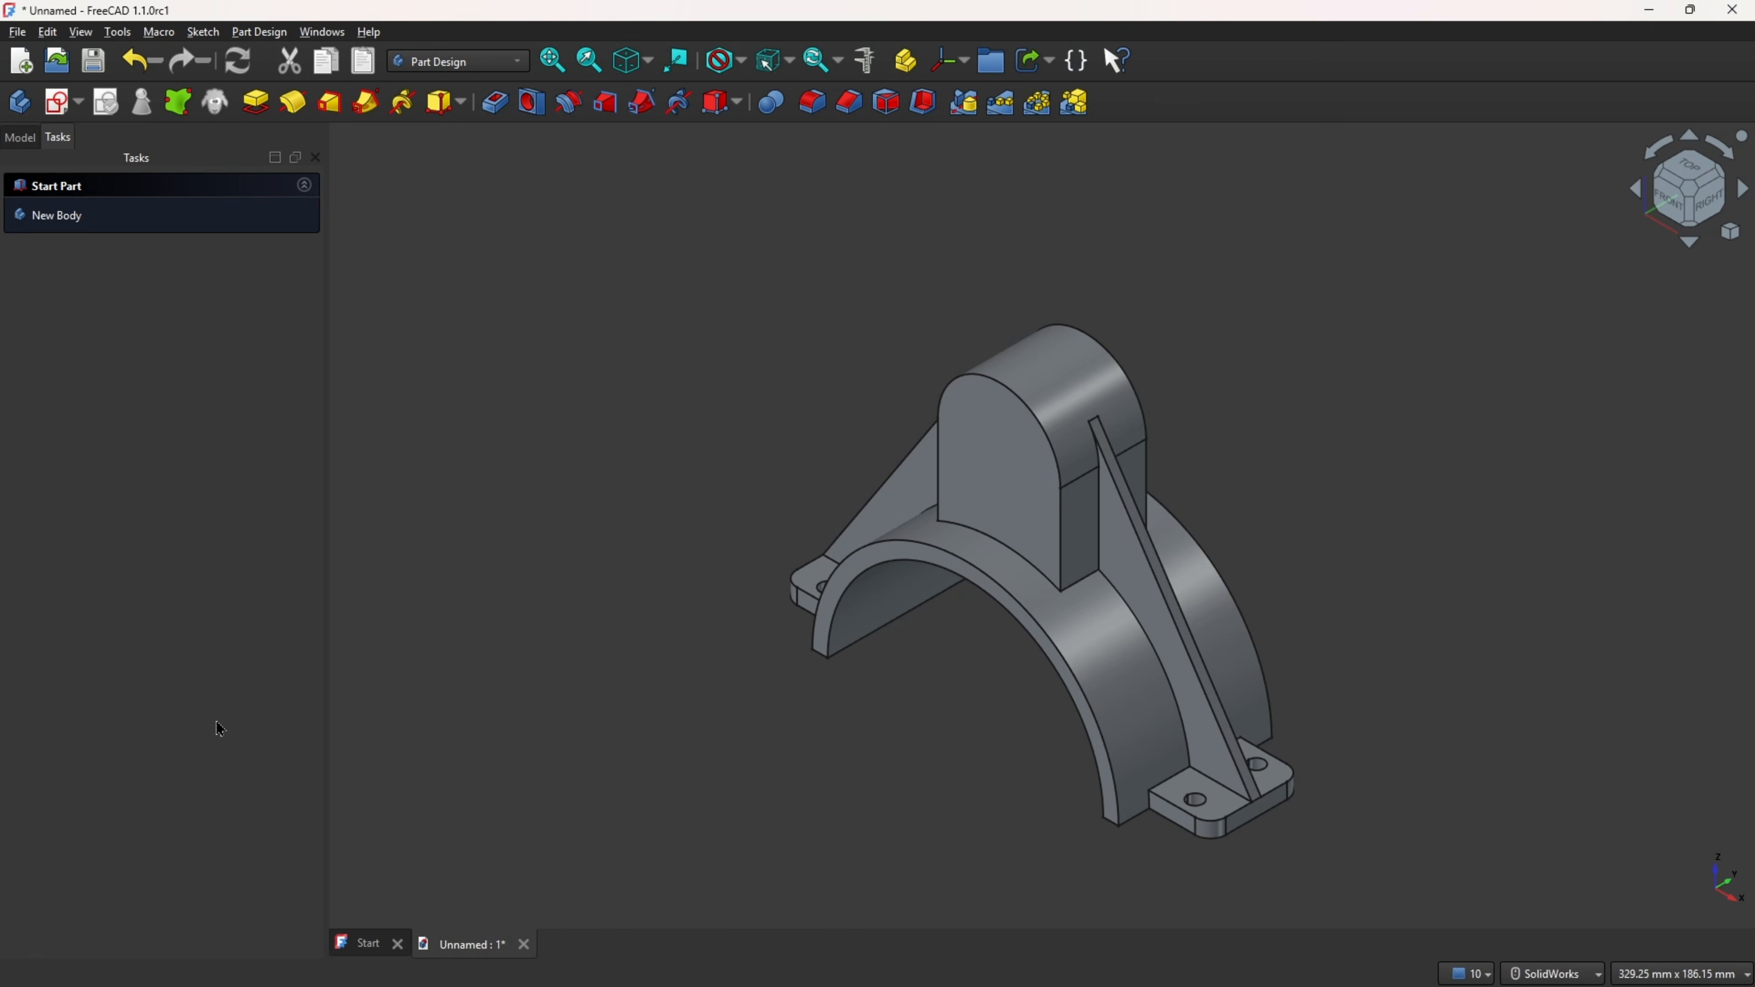
# - Start a sketch on the XZ plane with section view on, and project the boss's top arc as external geometry
pyautogui.click(56, 102)
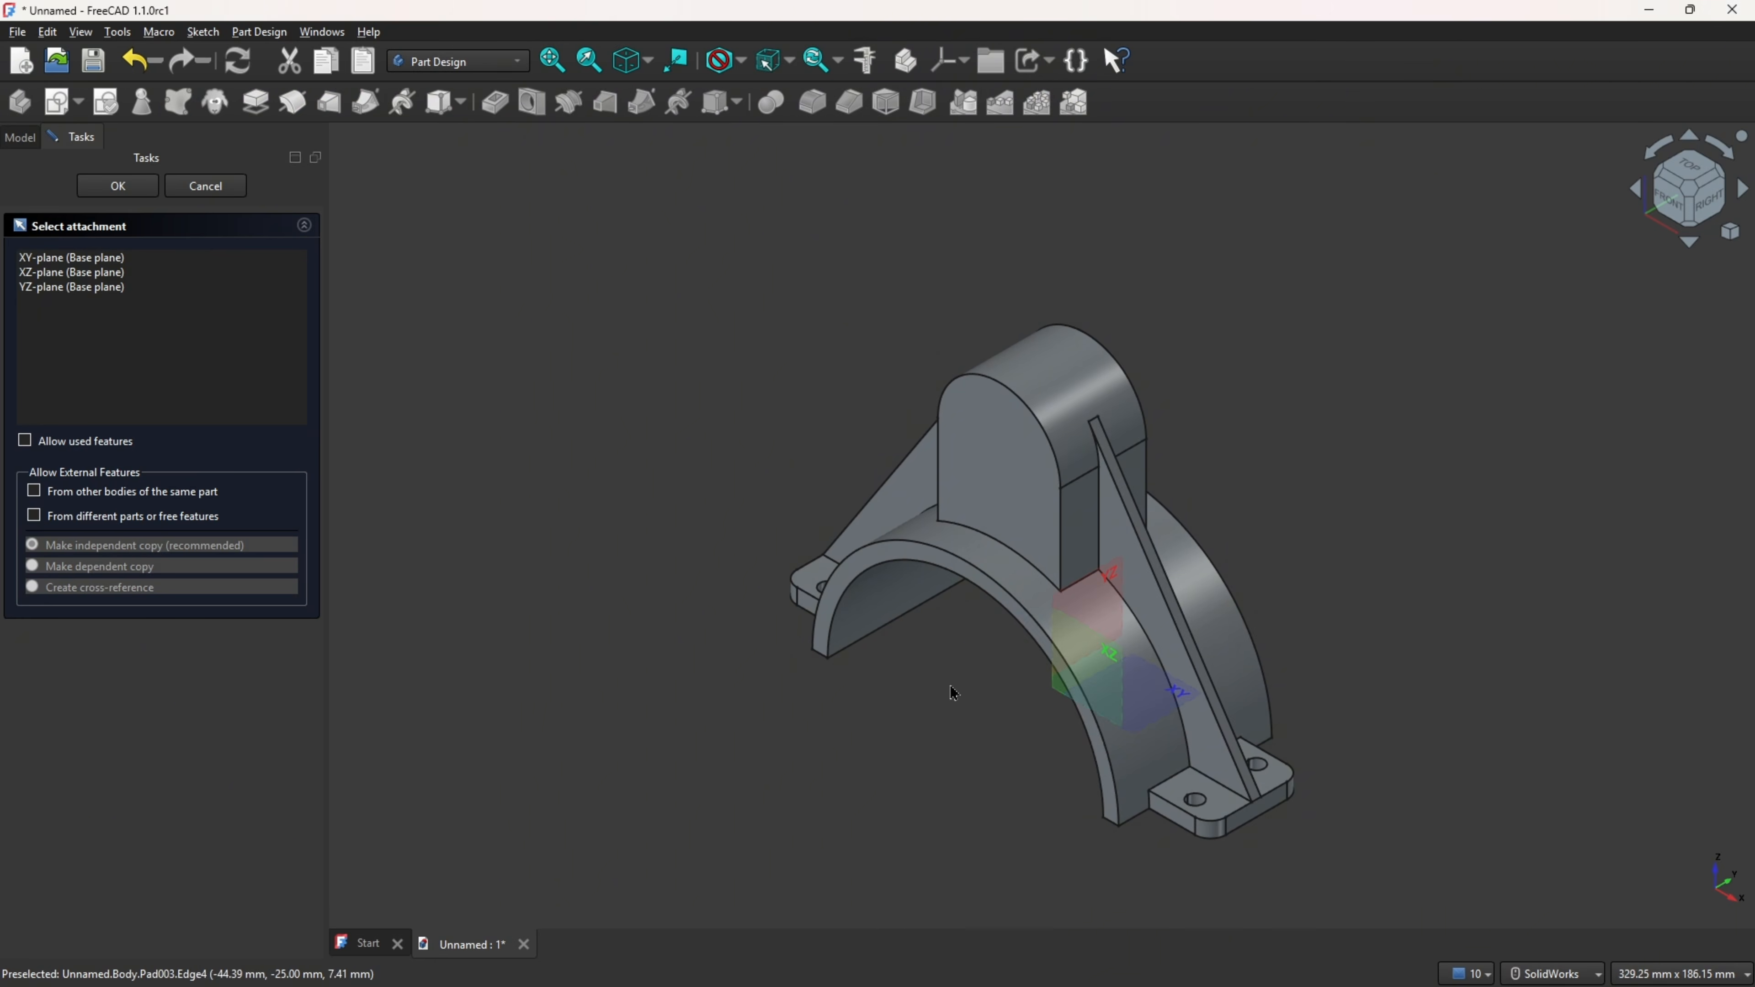
pyautogui.moveTo(1109, 693)
pyautogui.mouseDown(button='middle')
pyautogui.moveTo(1136, 678)
pyautogui.moveTo(1114, 668)
pyautogui.mouseUp(button='middle')
pyautogui.click(1114, 668)
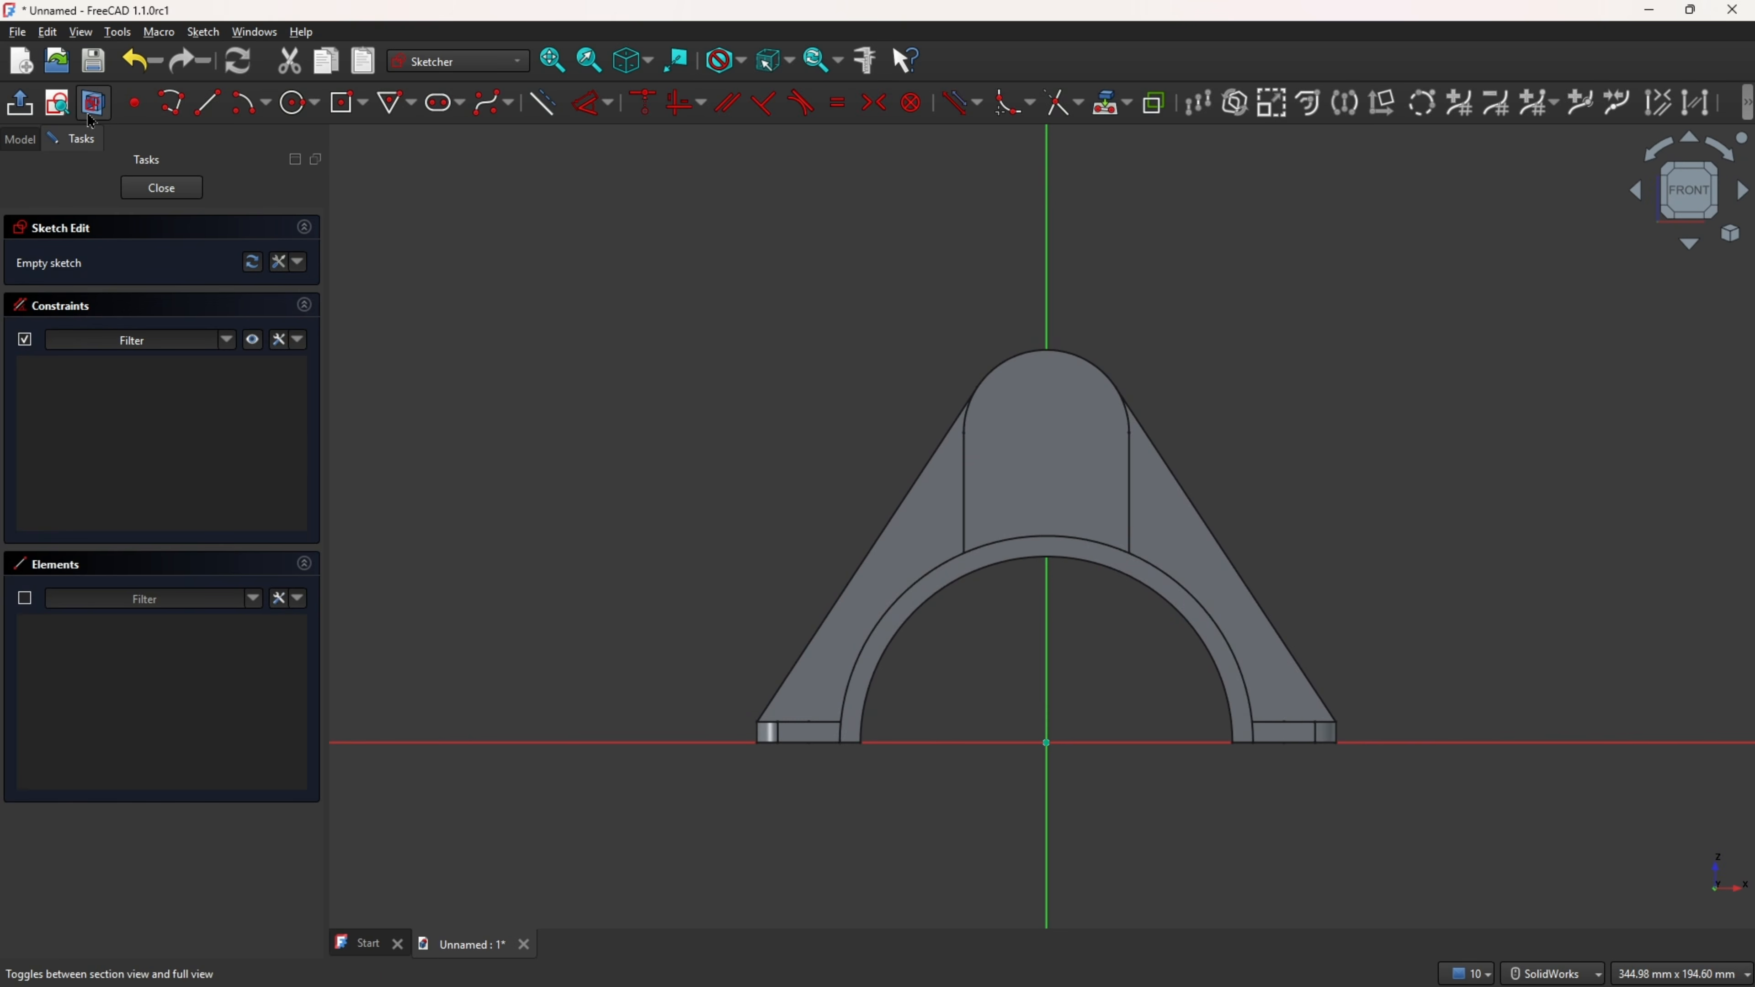
pyautogui.click(95, 104)
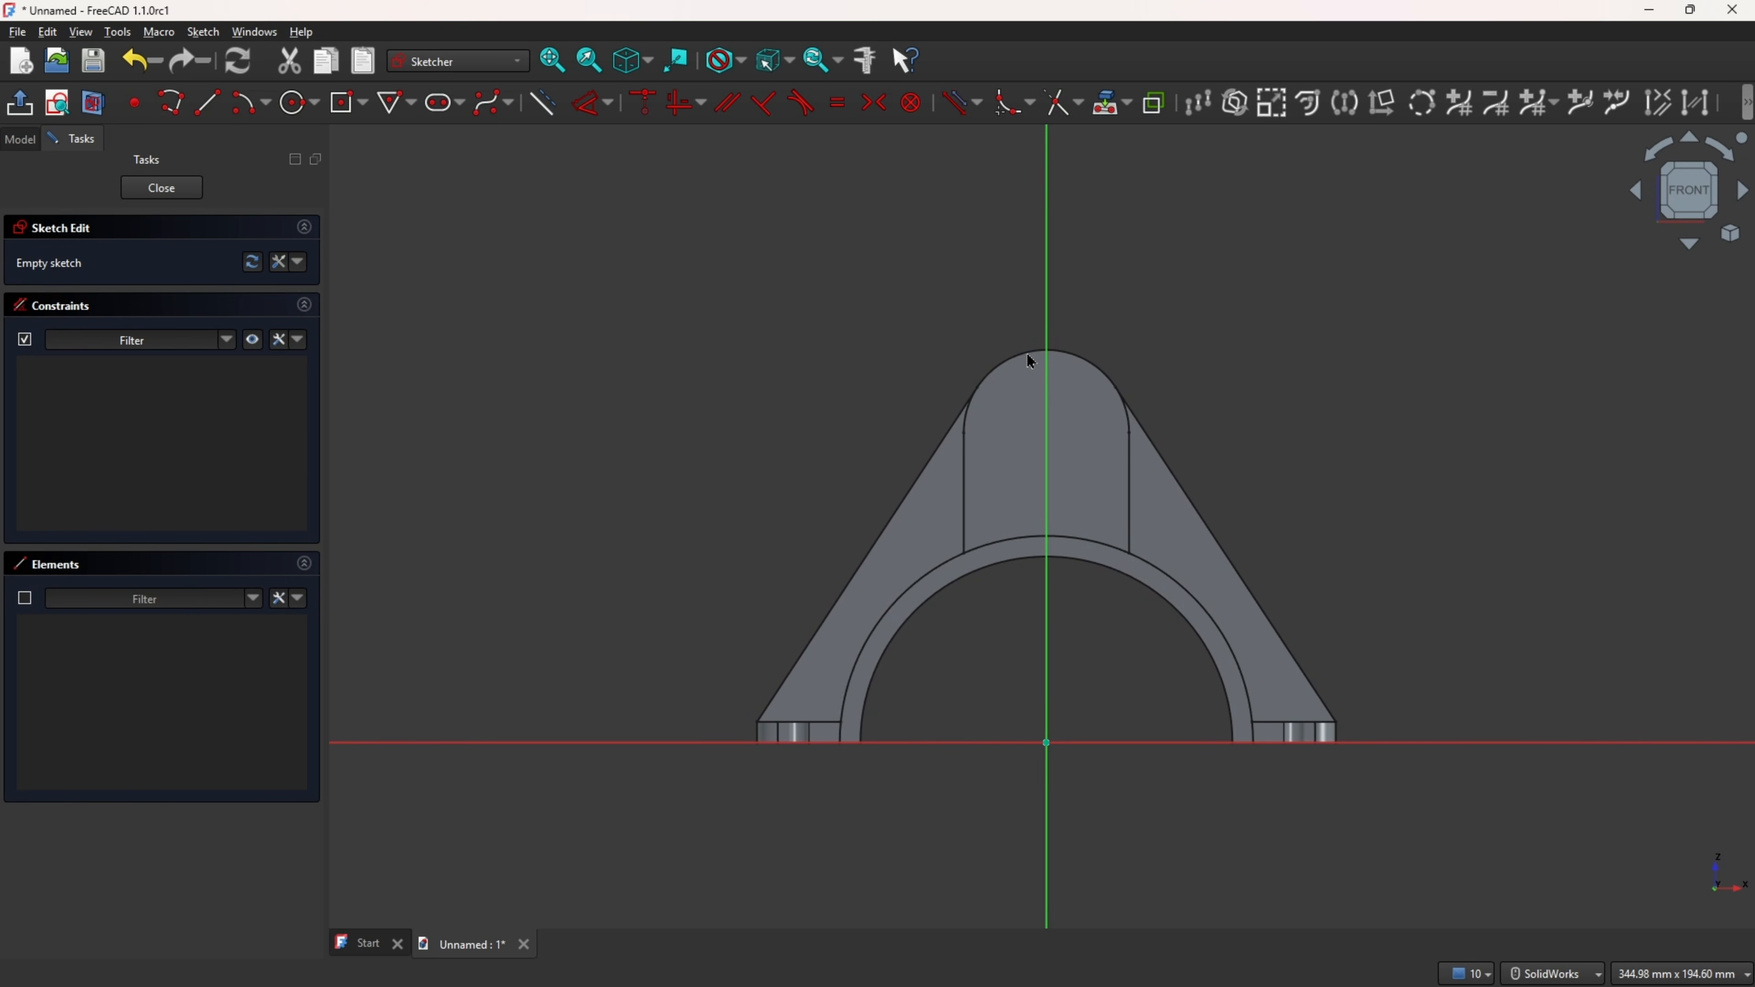
pyautogui.scroll(1, 1027, 352)
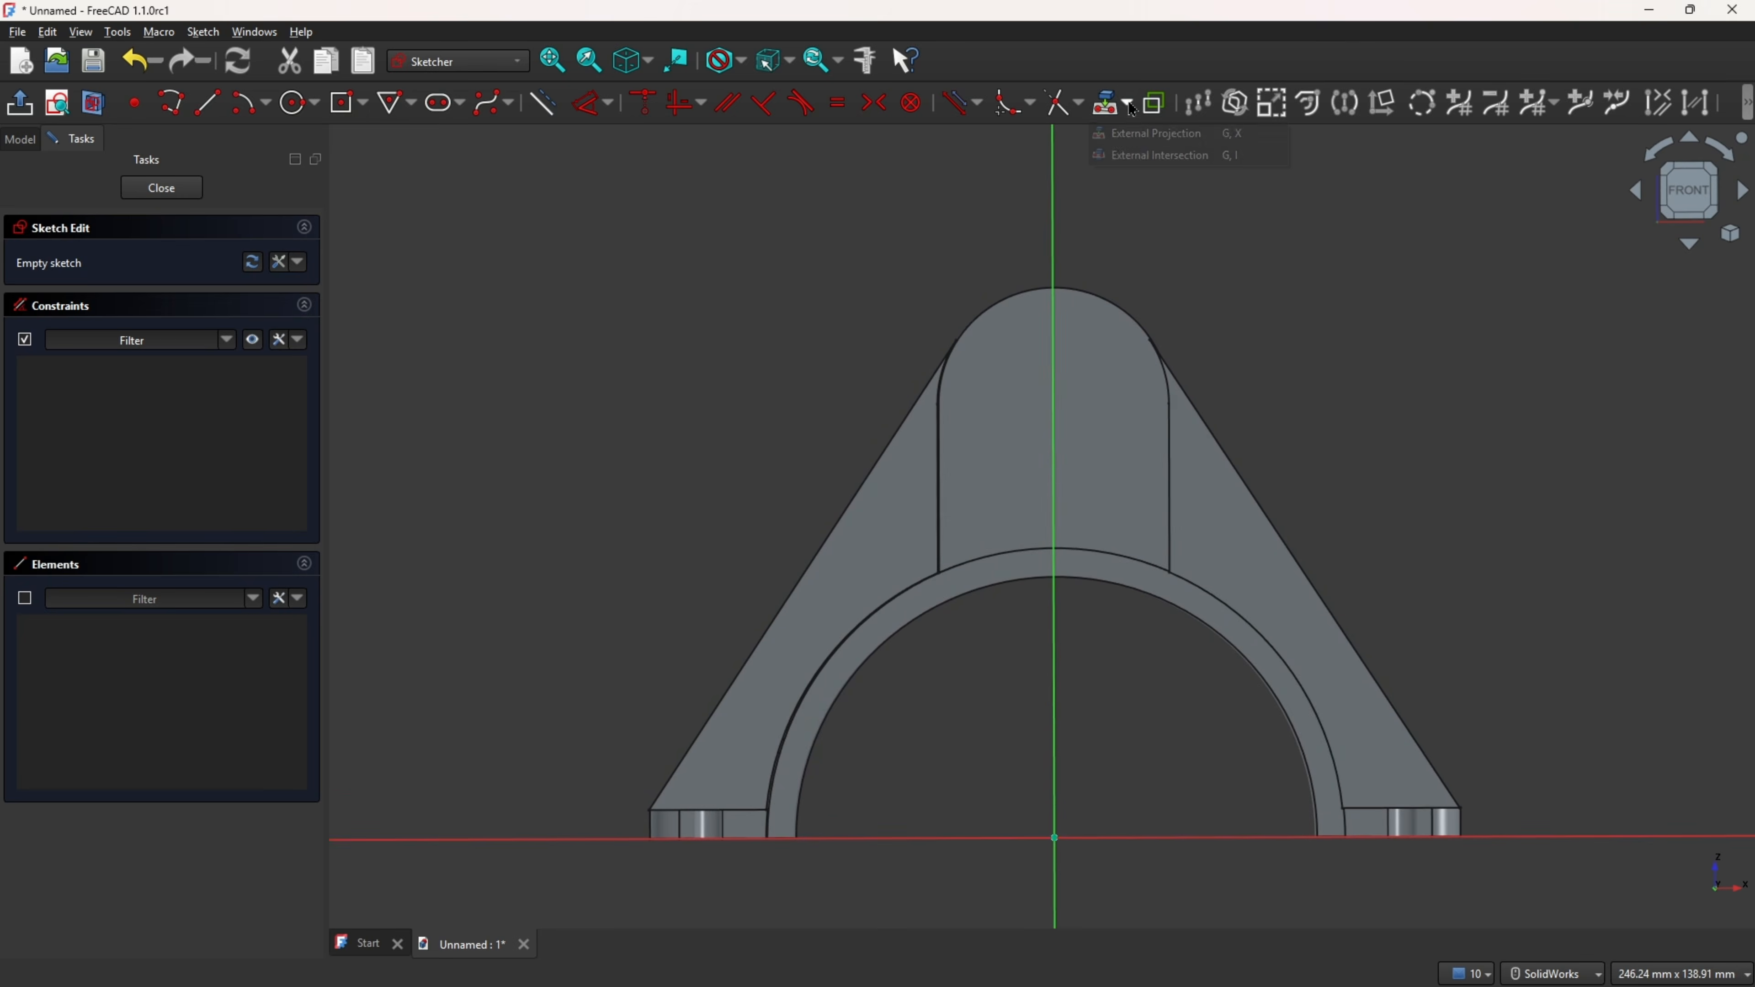
pyautogui.click(1112, 104)
pyautogui.click(1091, 296)
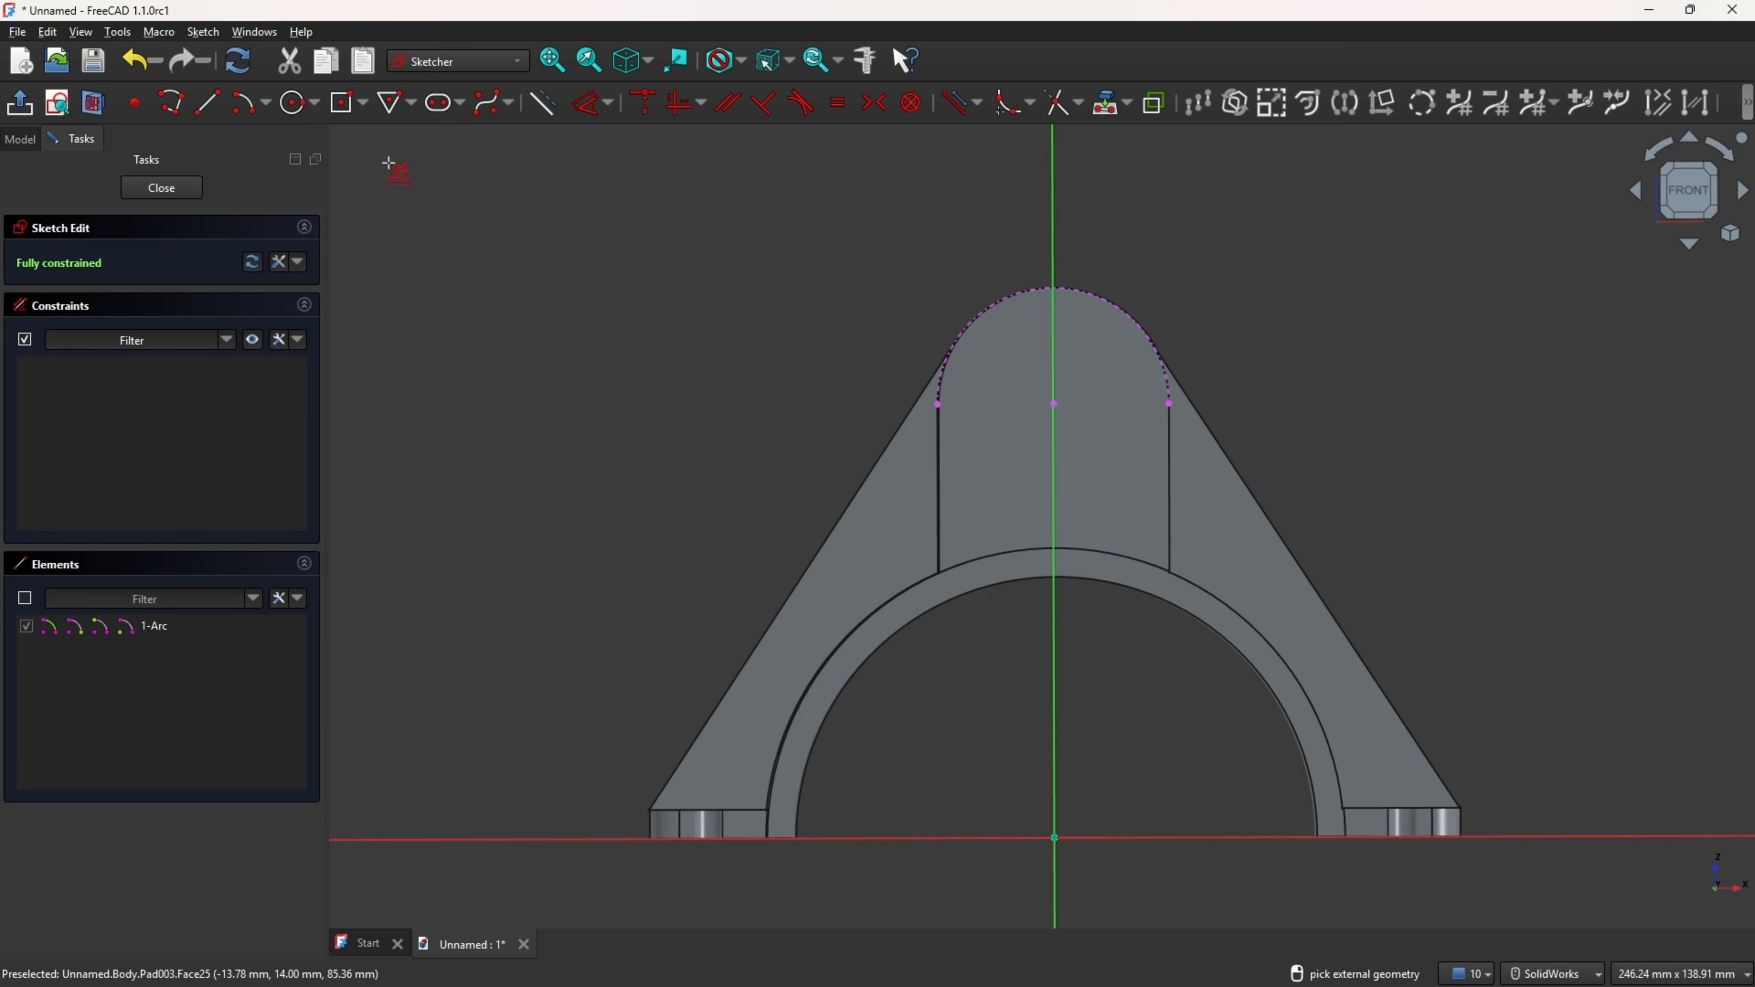
# - Draw a 25 mm diameter circle centred on the projected arc's centre, and close the sketch
pyautogui.click(295, 102)
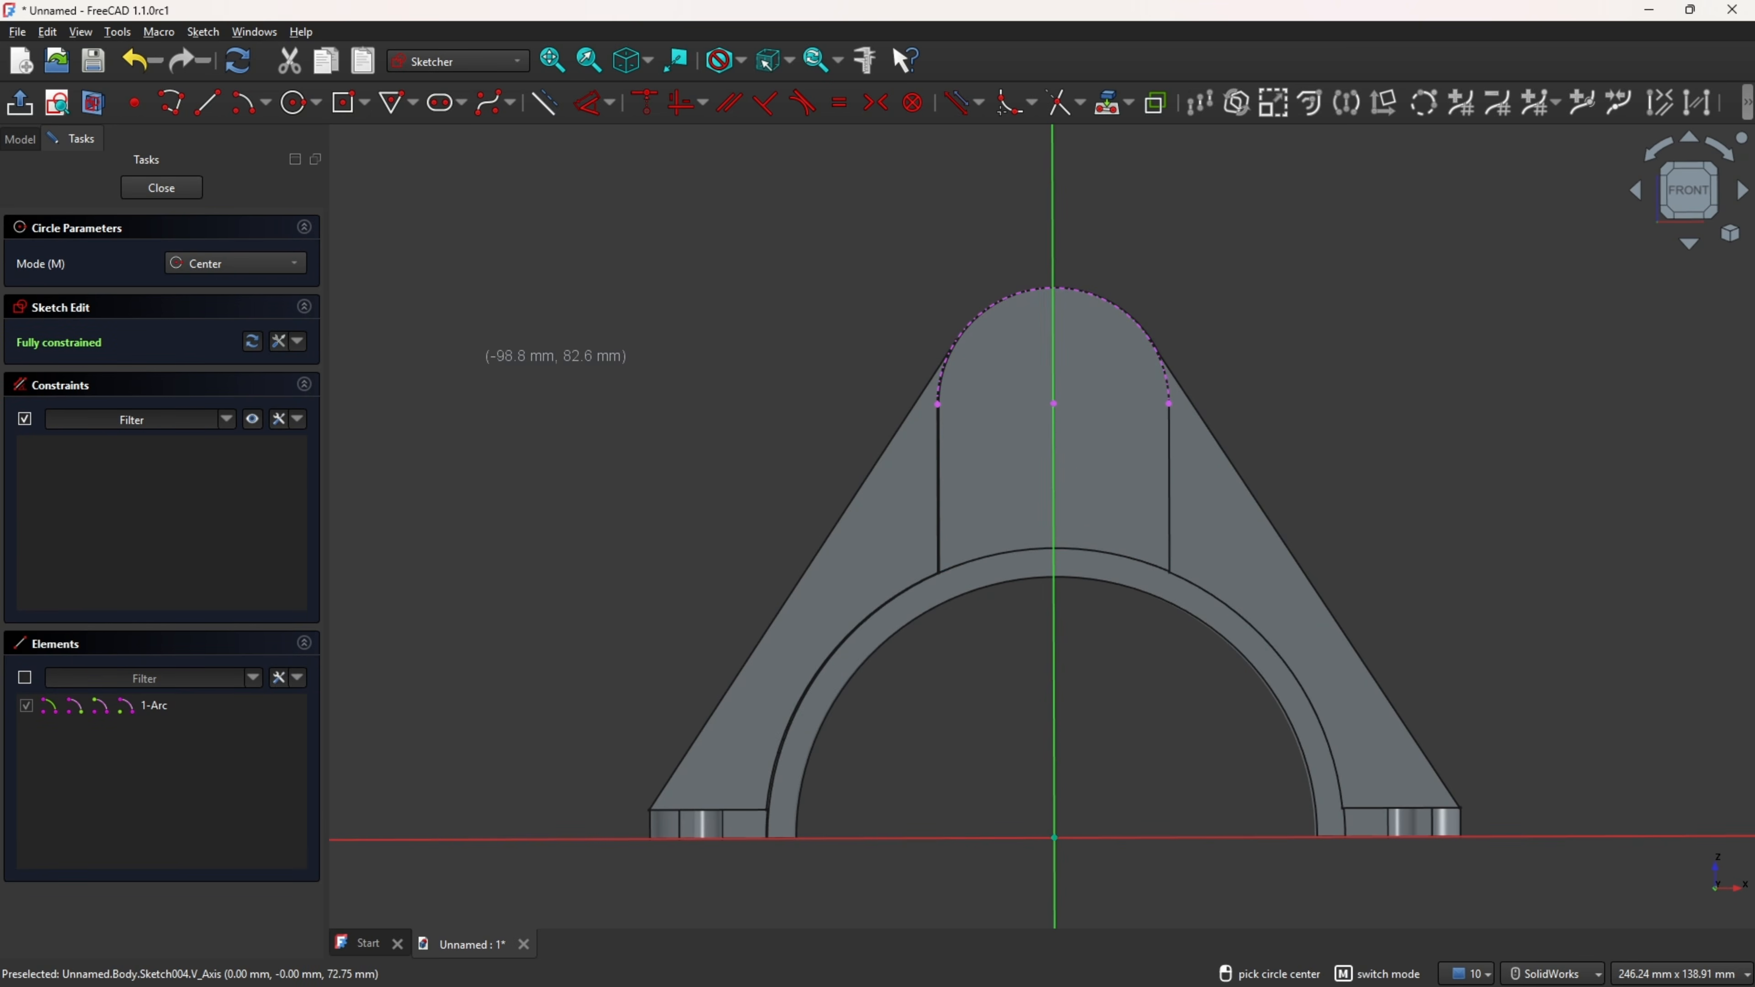
pyautogui.click(1054, 402)
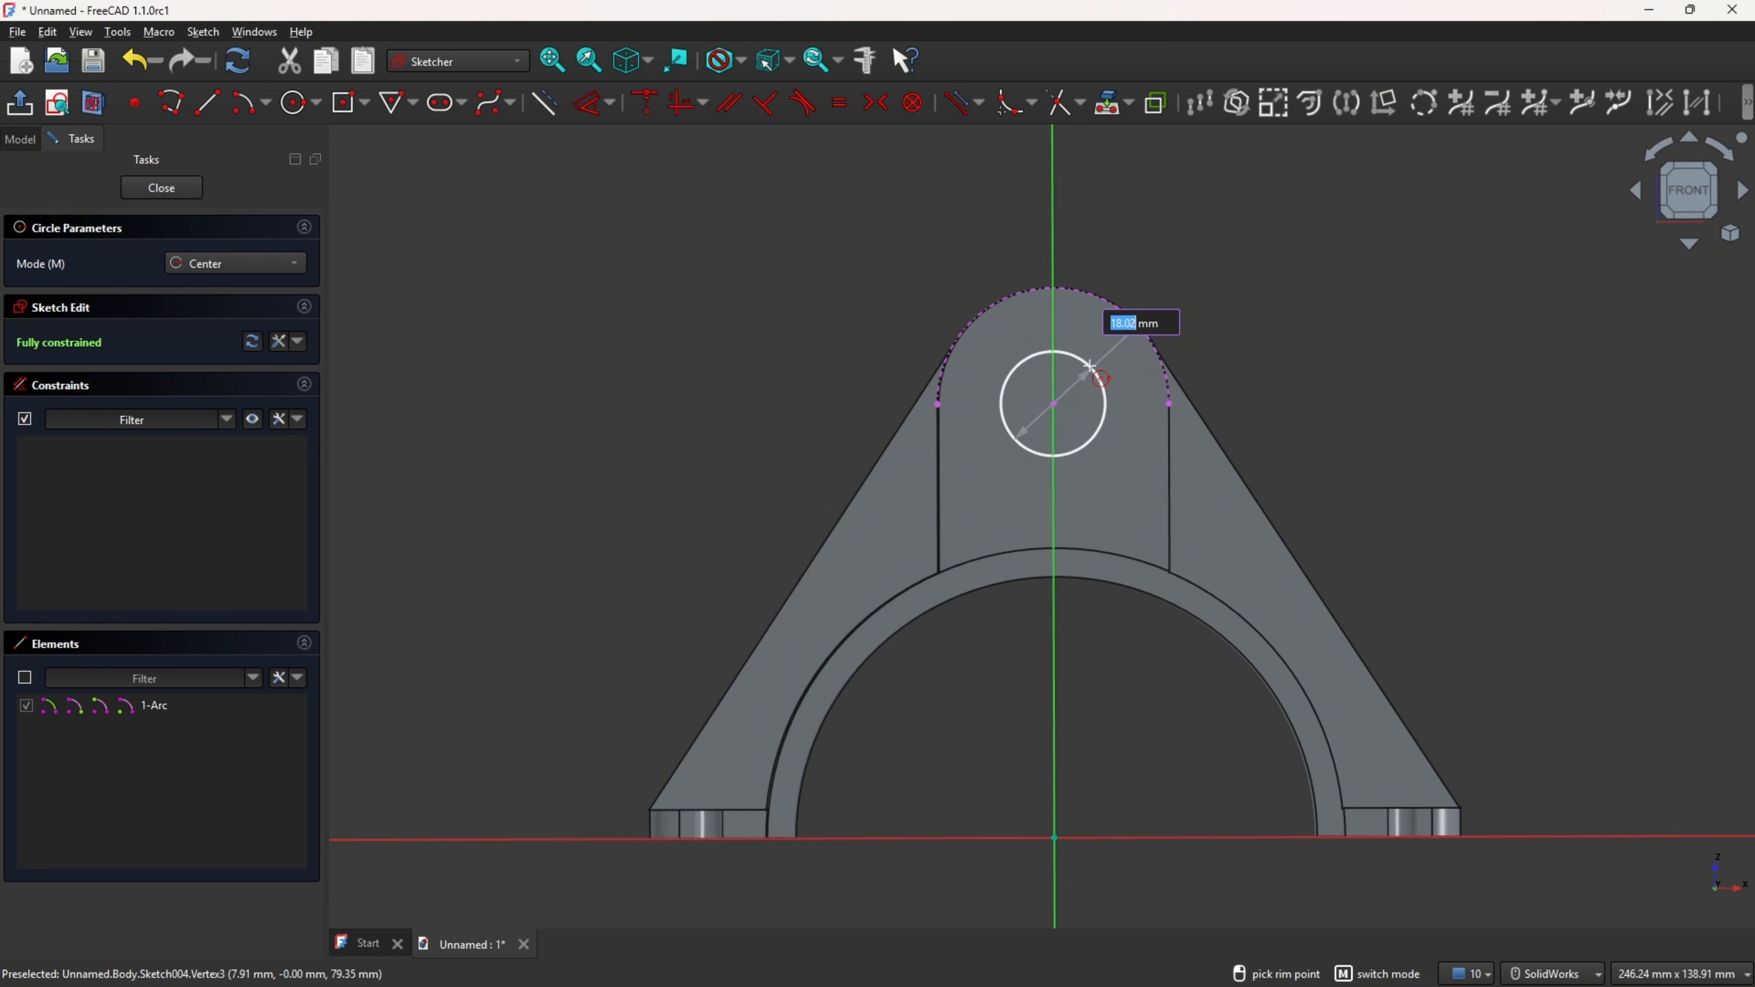
pyautogui.write('25')
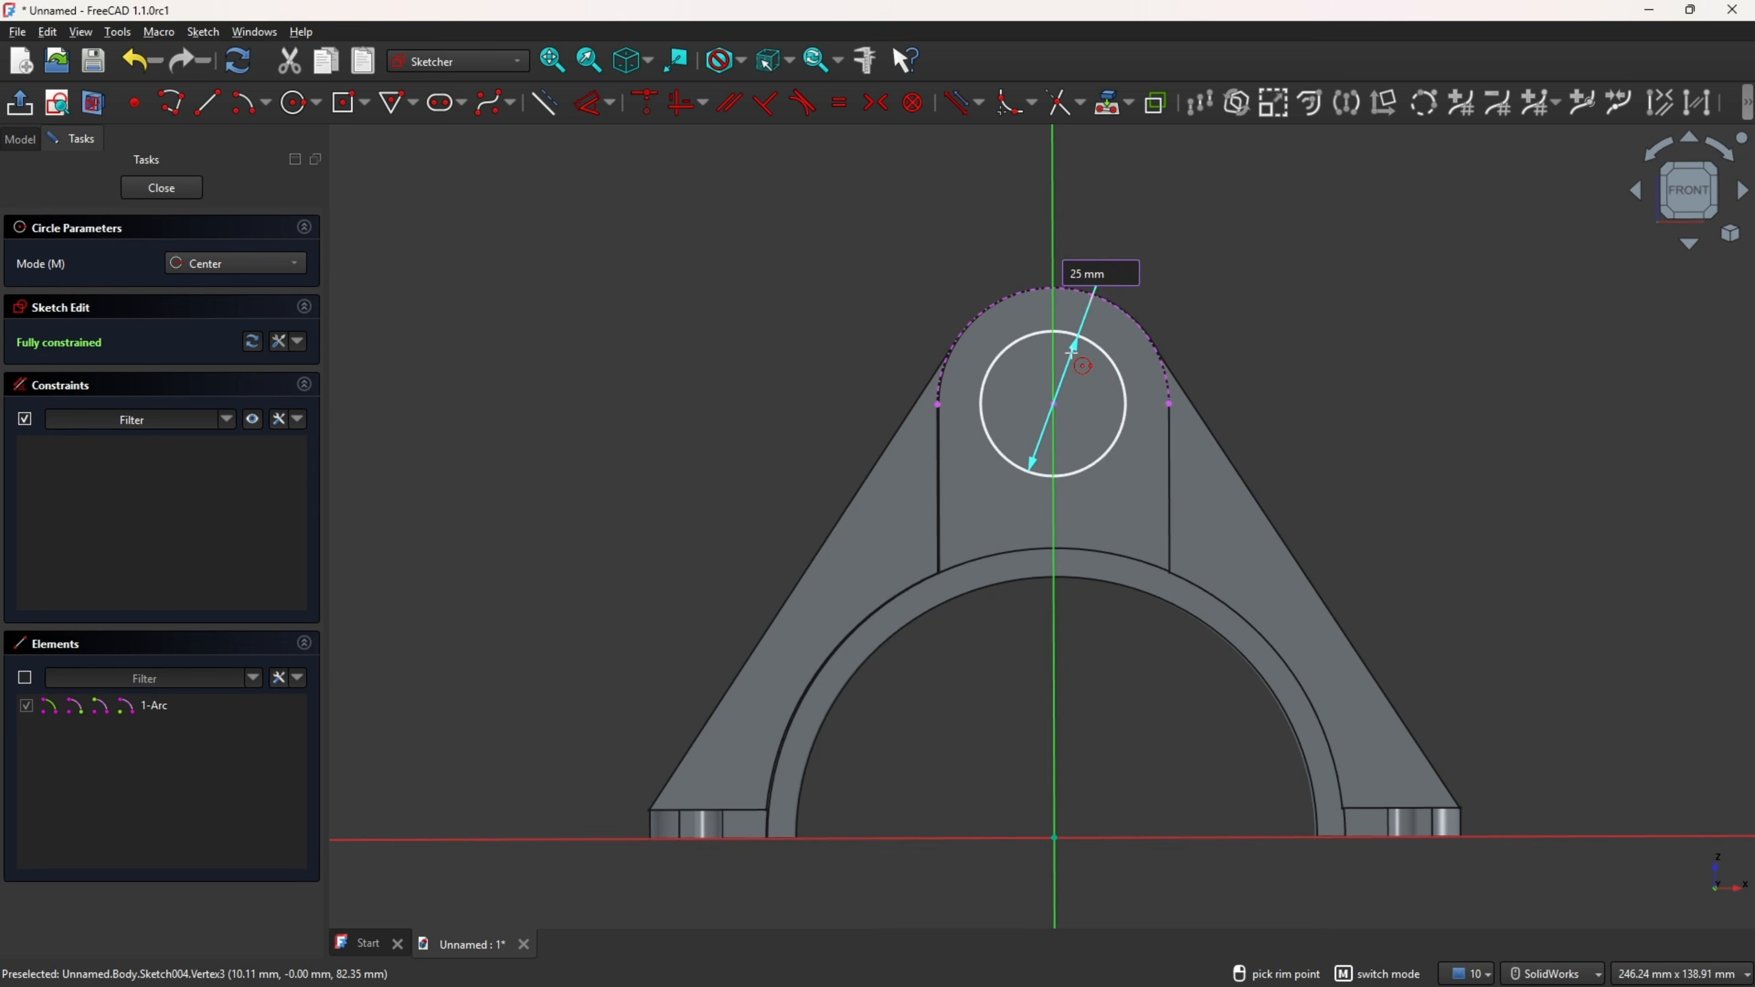
pyautogui.press('Return')
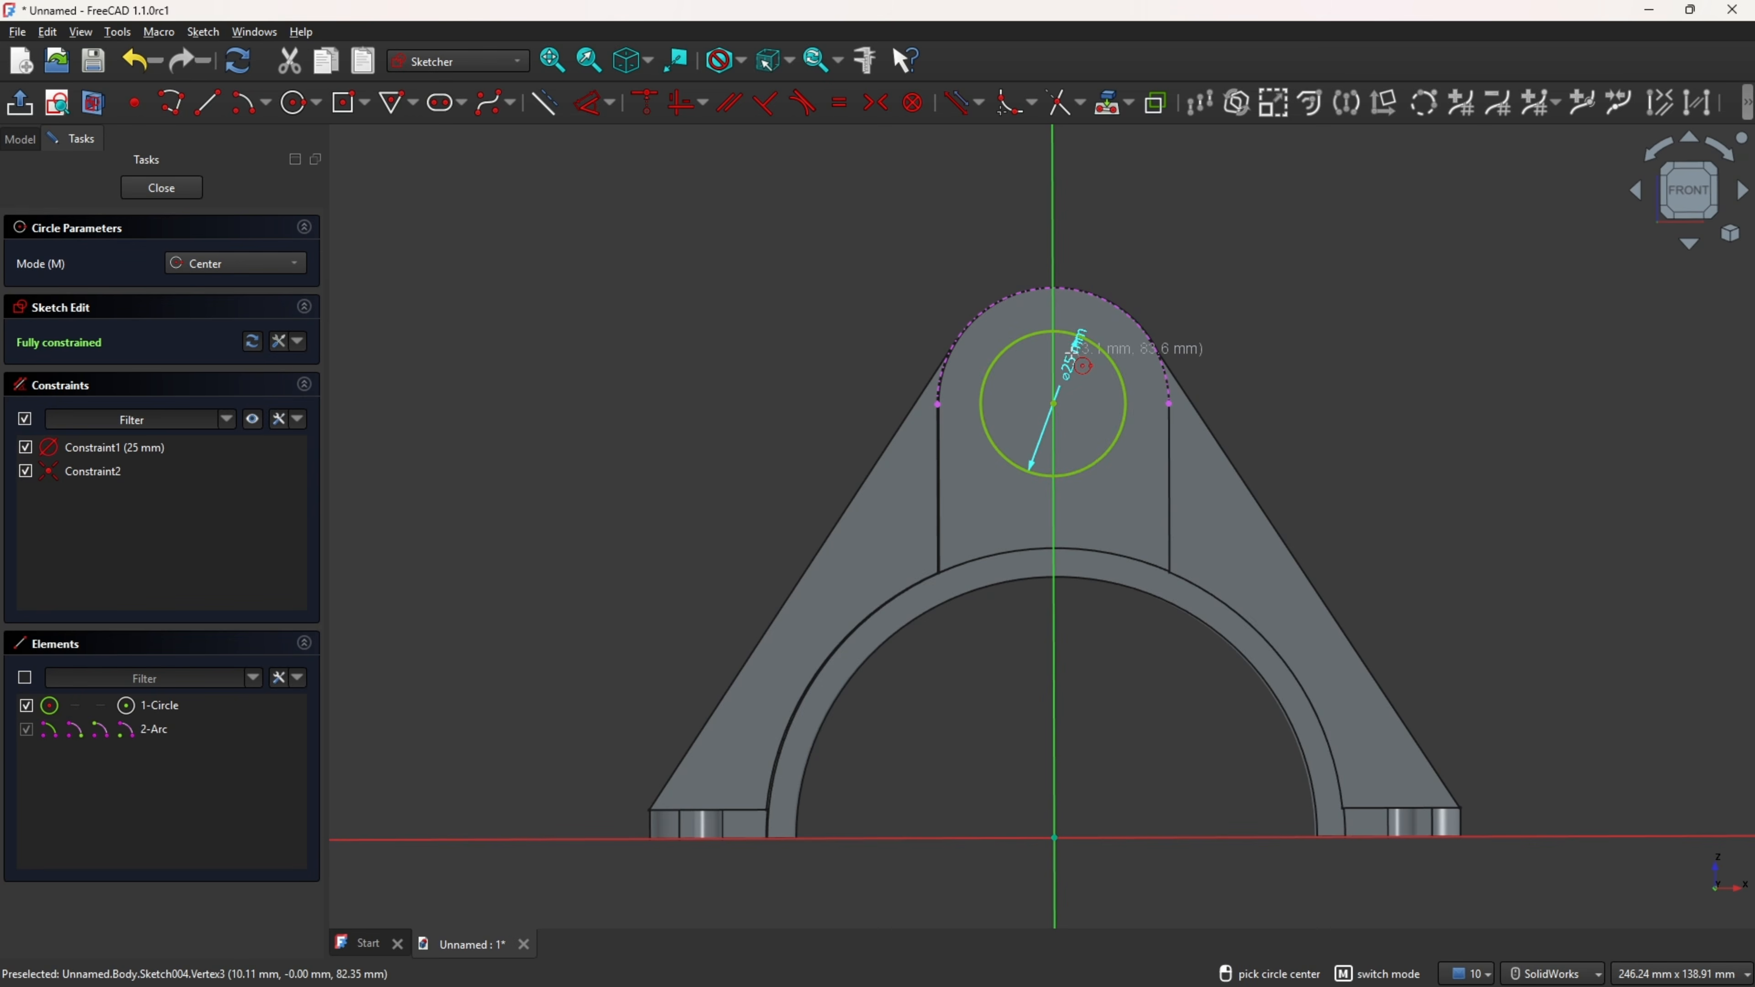
pyautogui.click(22, 103)
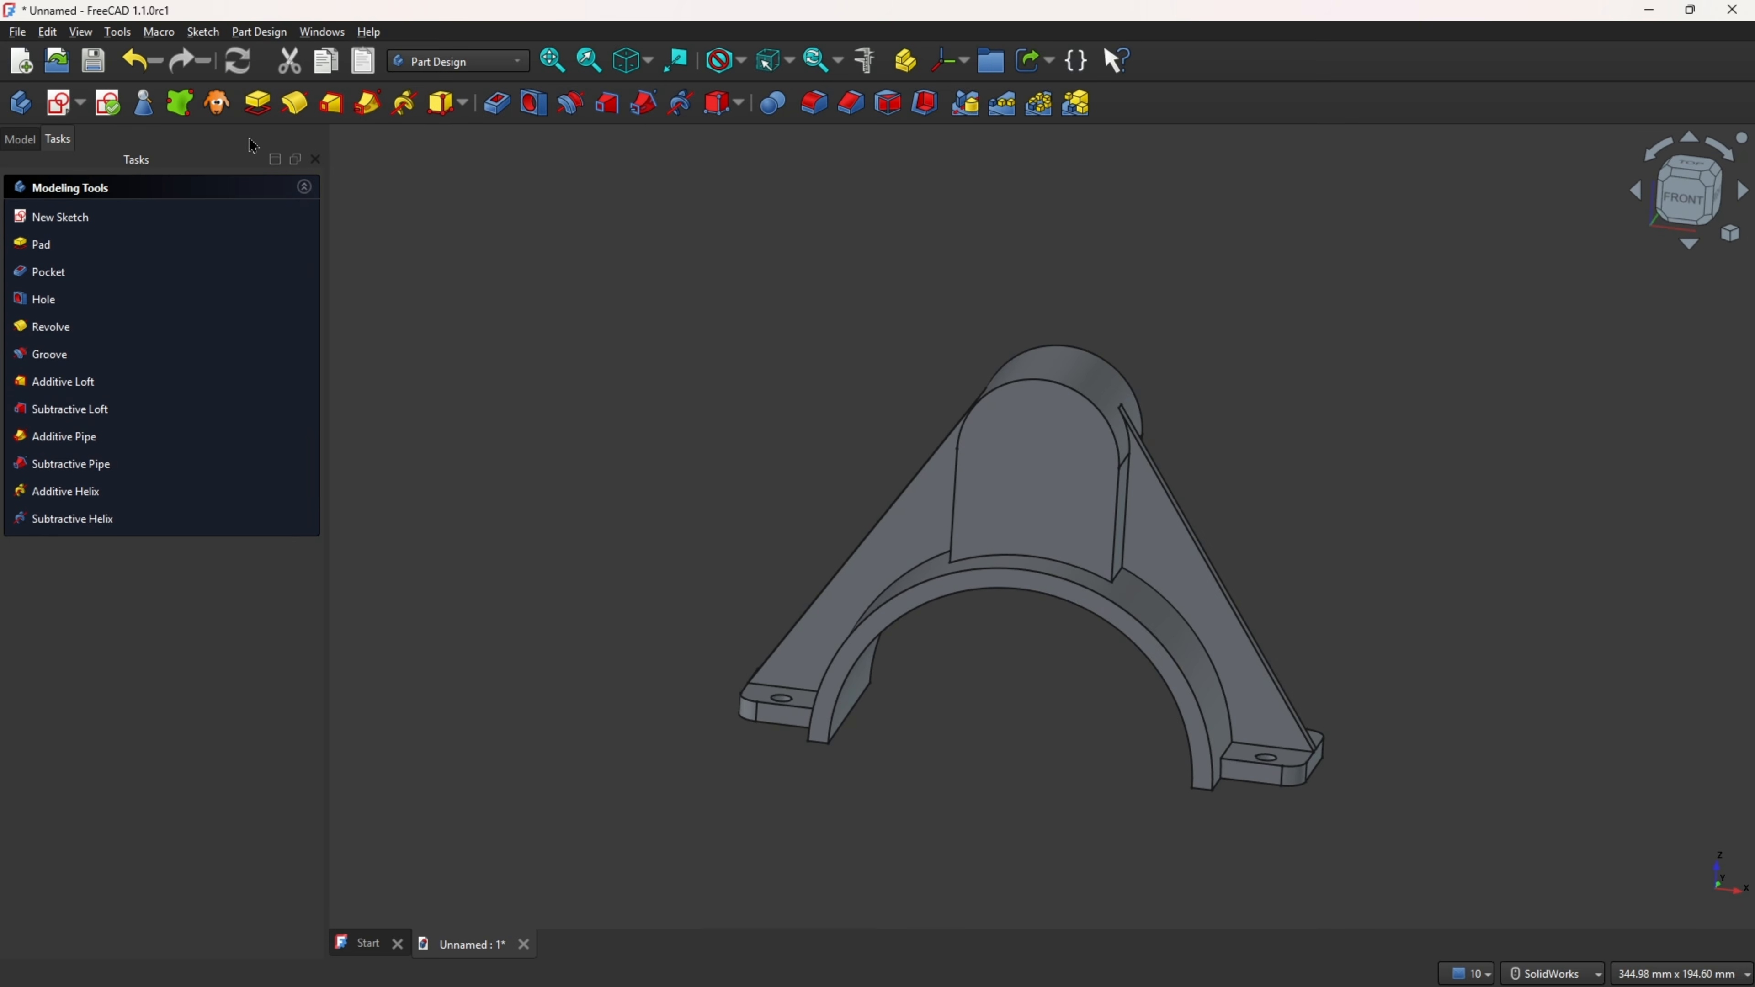
# - Pad the 25 mm collar circle symmetrically to a length of 34 mm
pyautogui.click(257, 103)
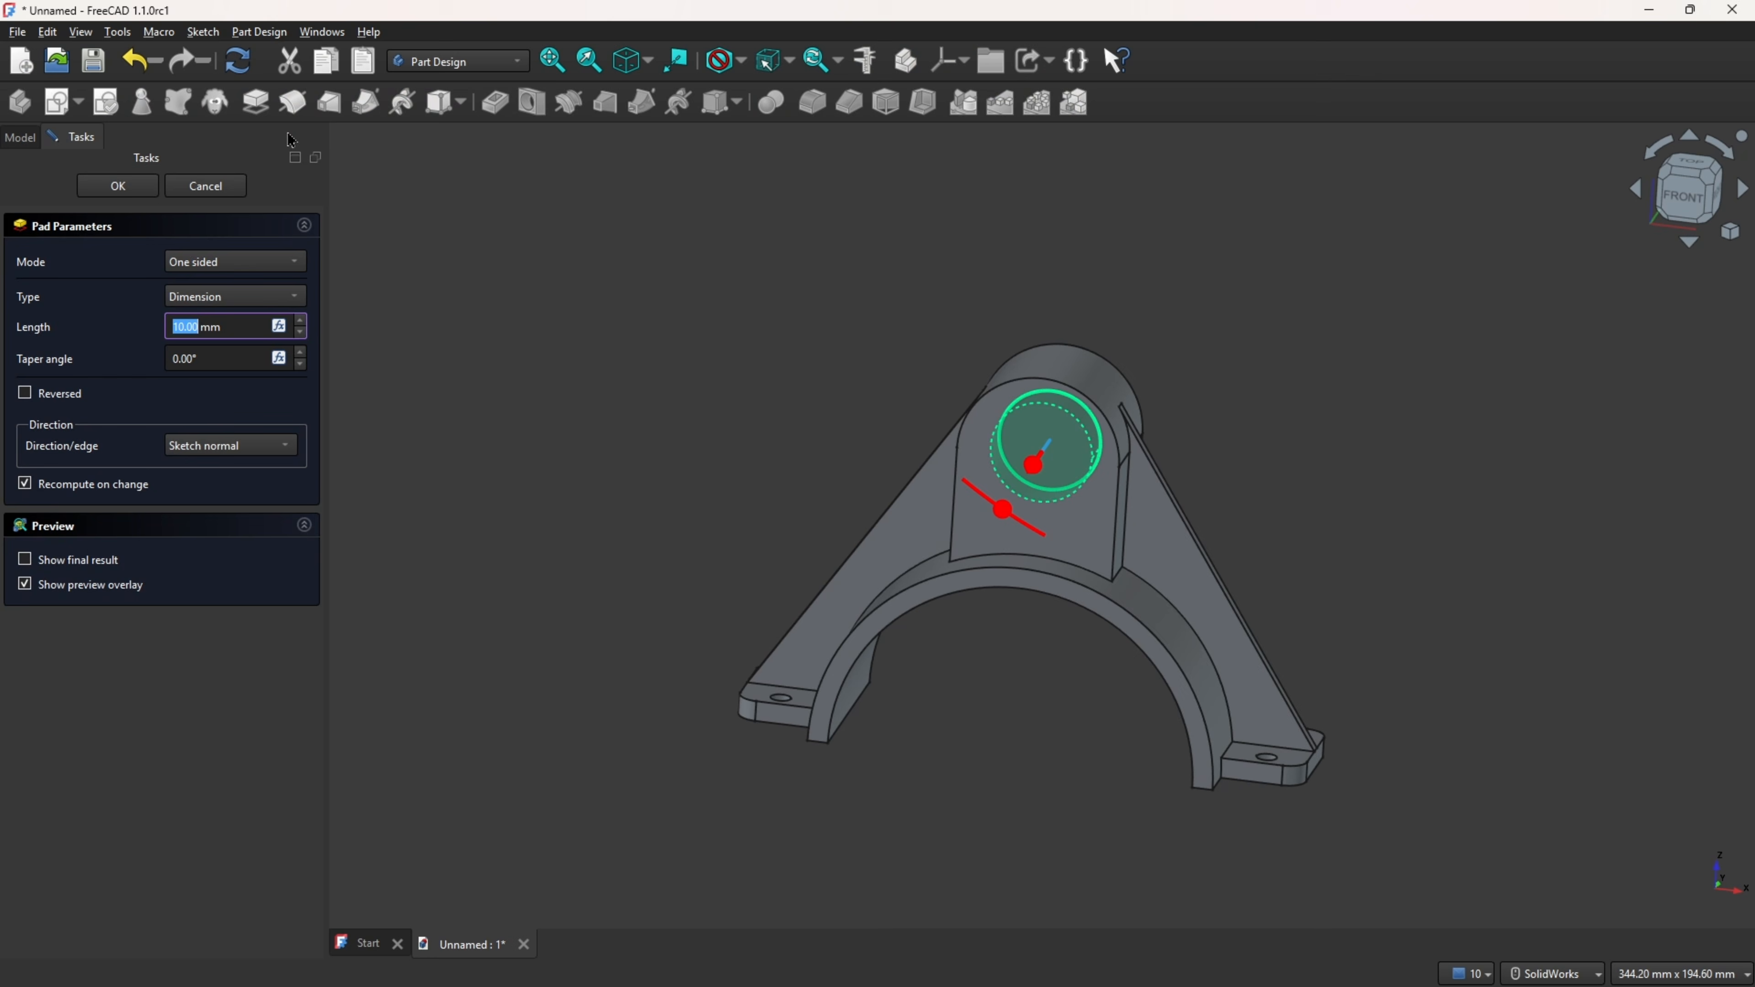
pyautogui.click(280, 270)
pyautogui.click(235, 298)
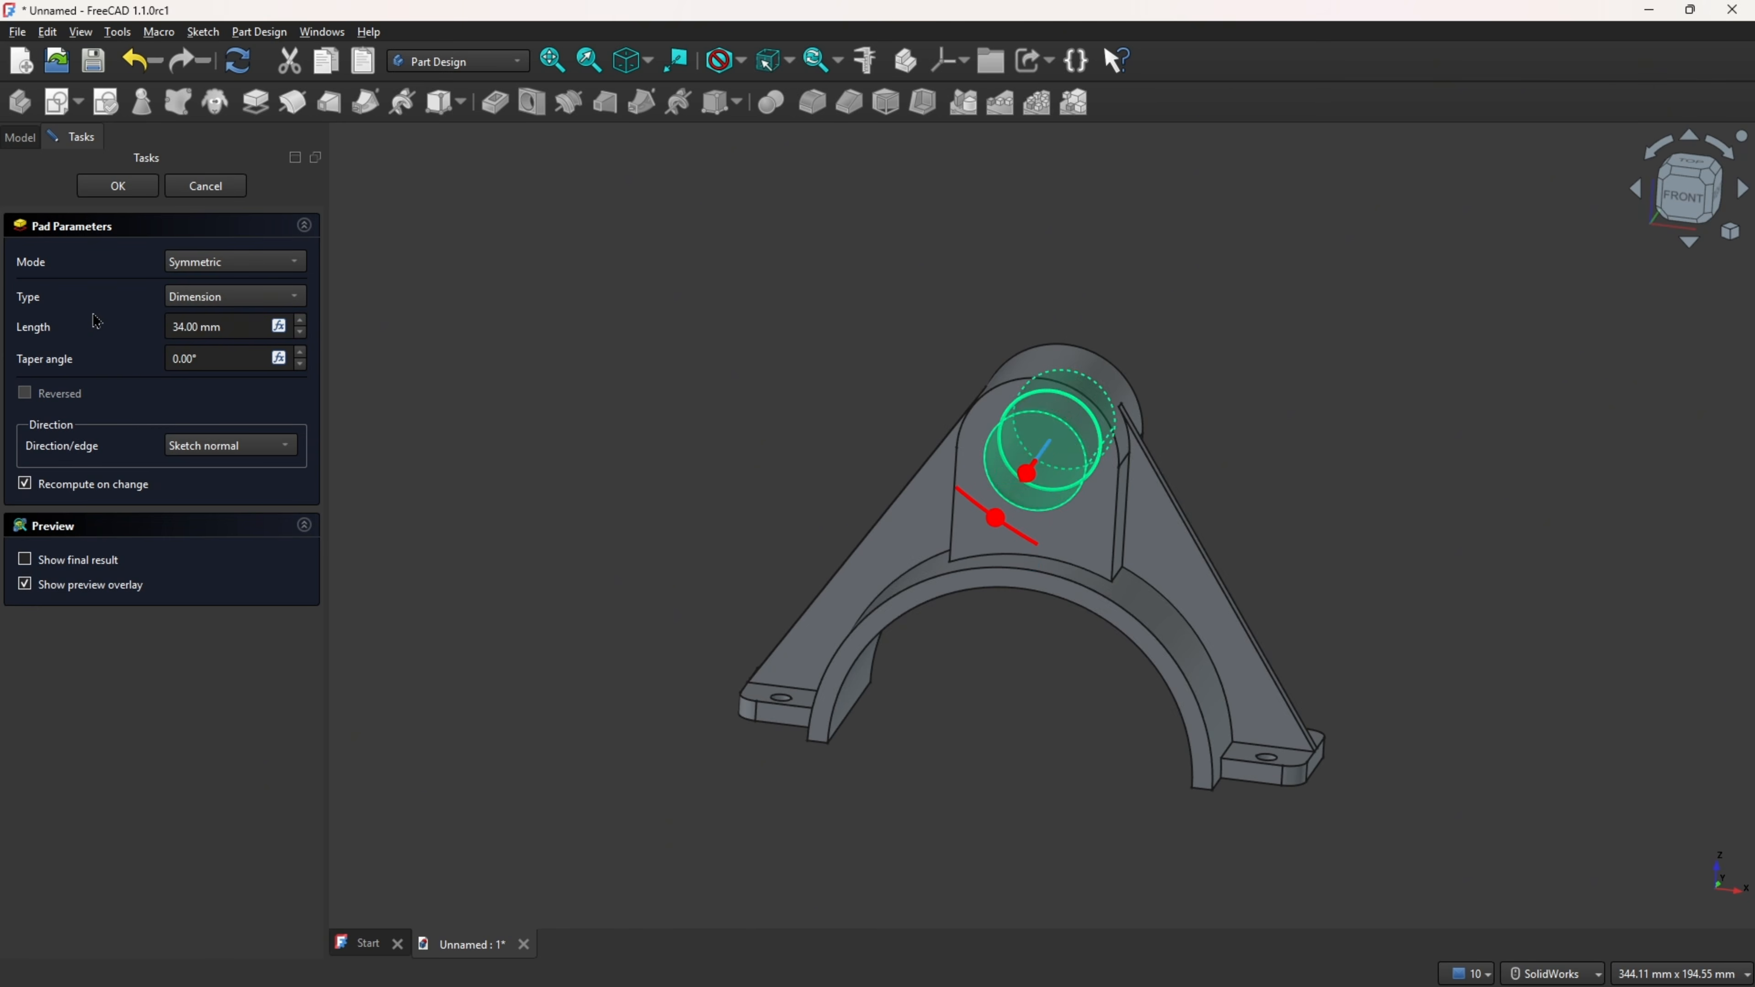
pyautogui.click(118, 185)
# - Measure the distance between the boss's front face and the front face of the collar
pyautogui.scroll(5, 1075, 385)
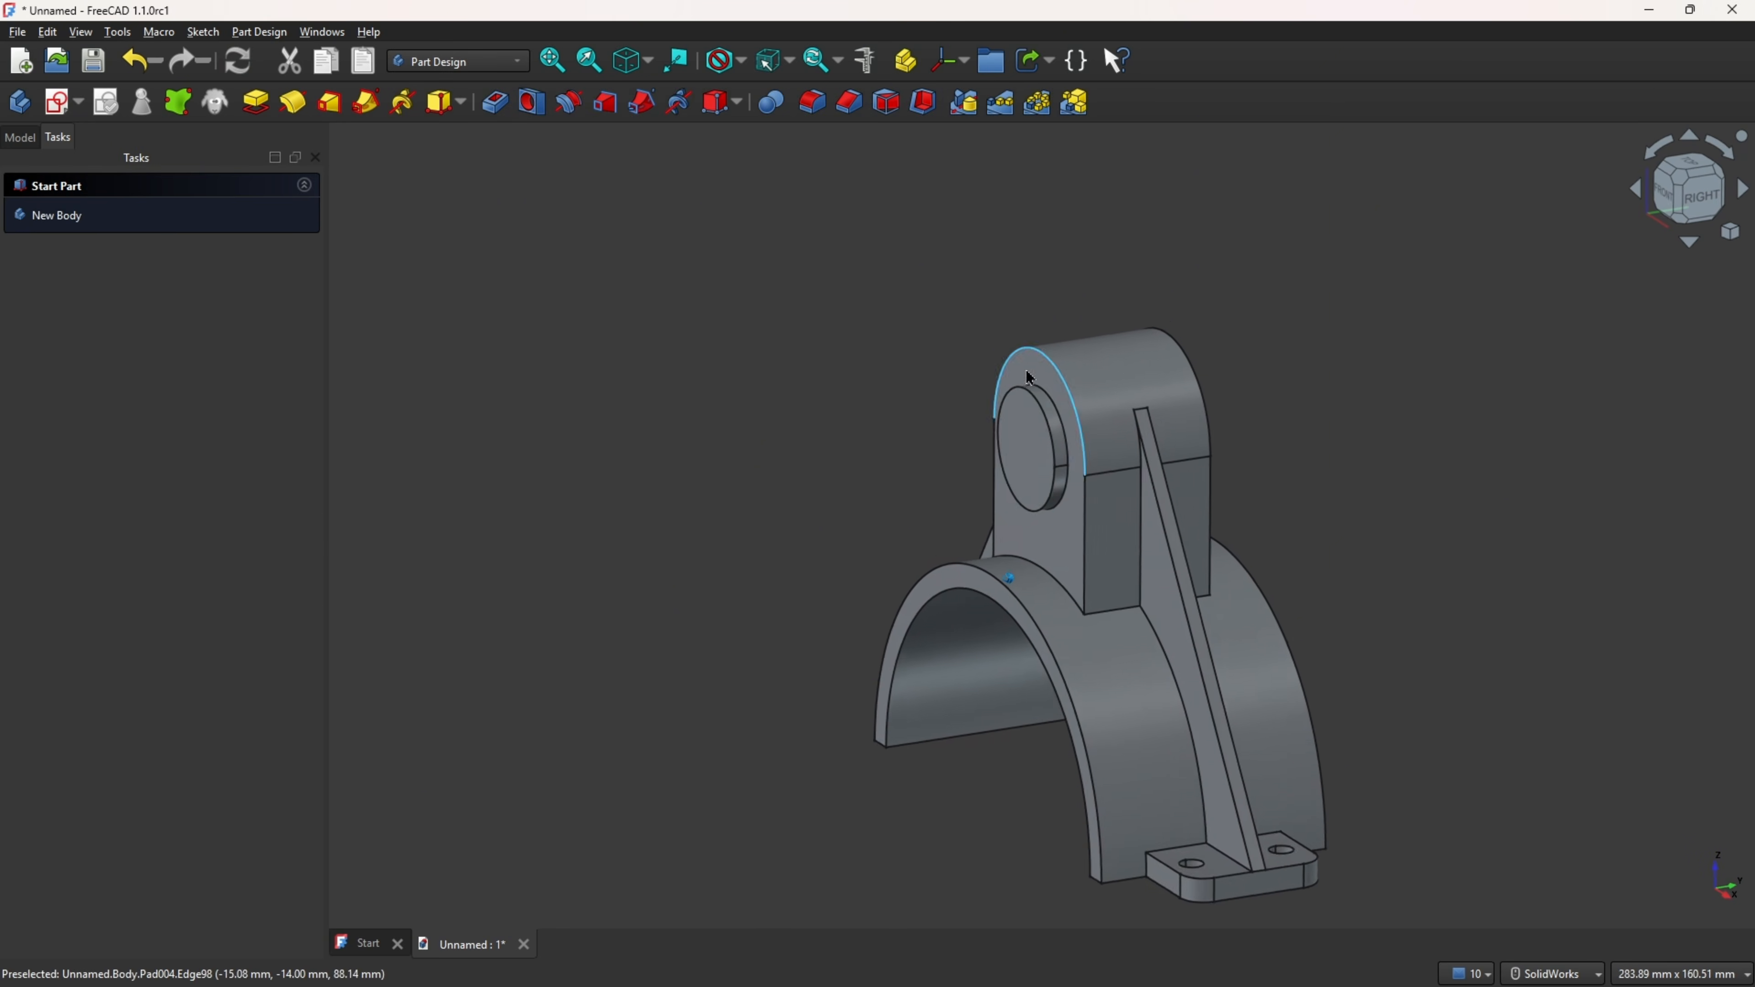
pyautogui.click(864, 62)
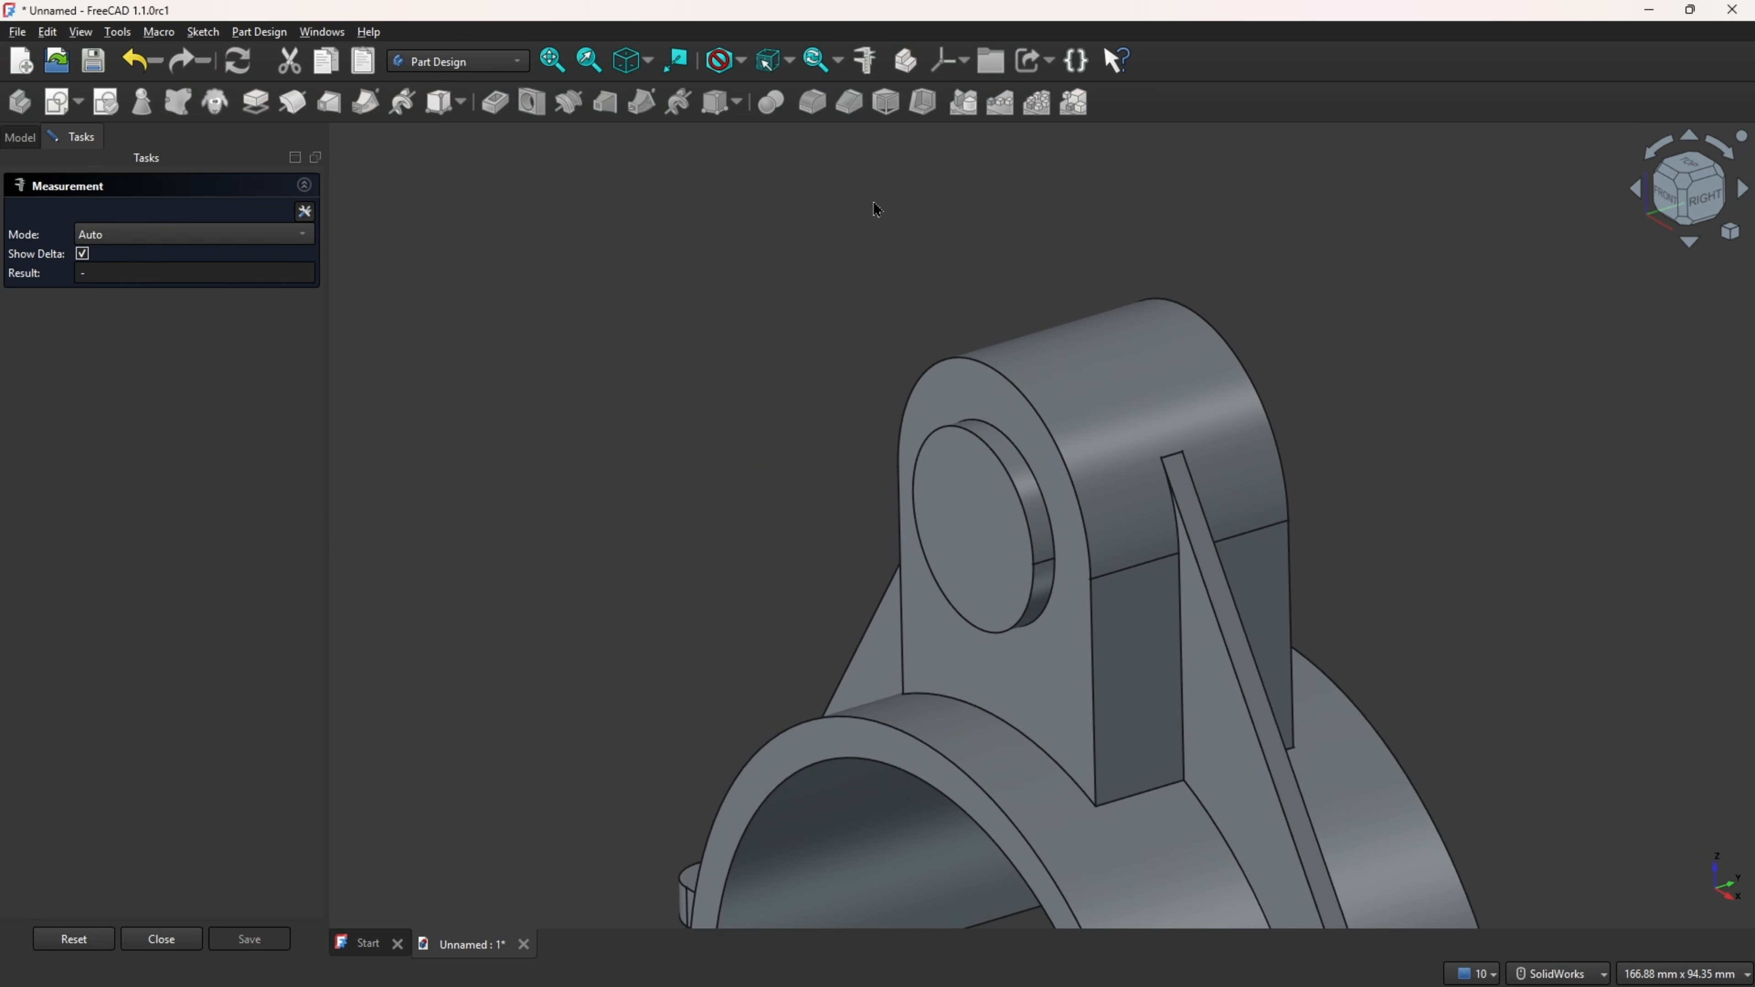
pyautogui.click(984, 410)
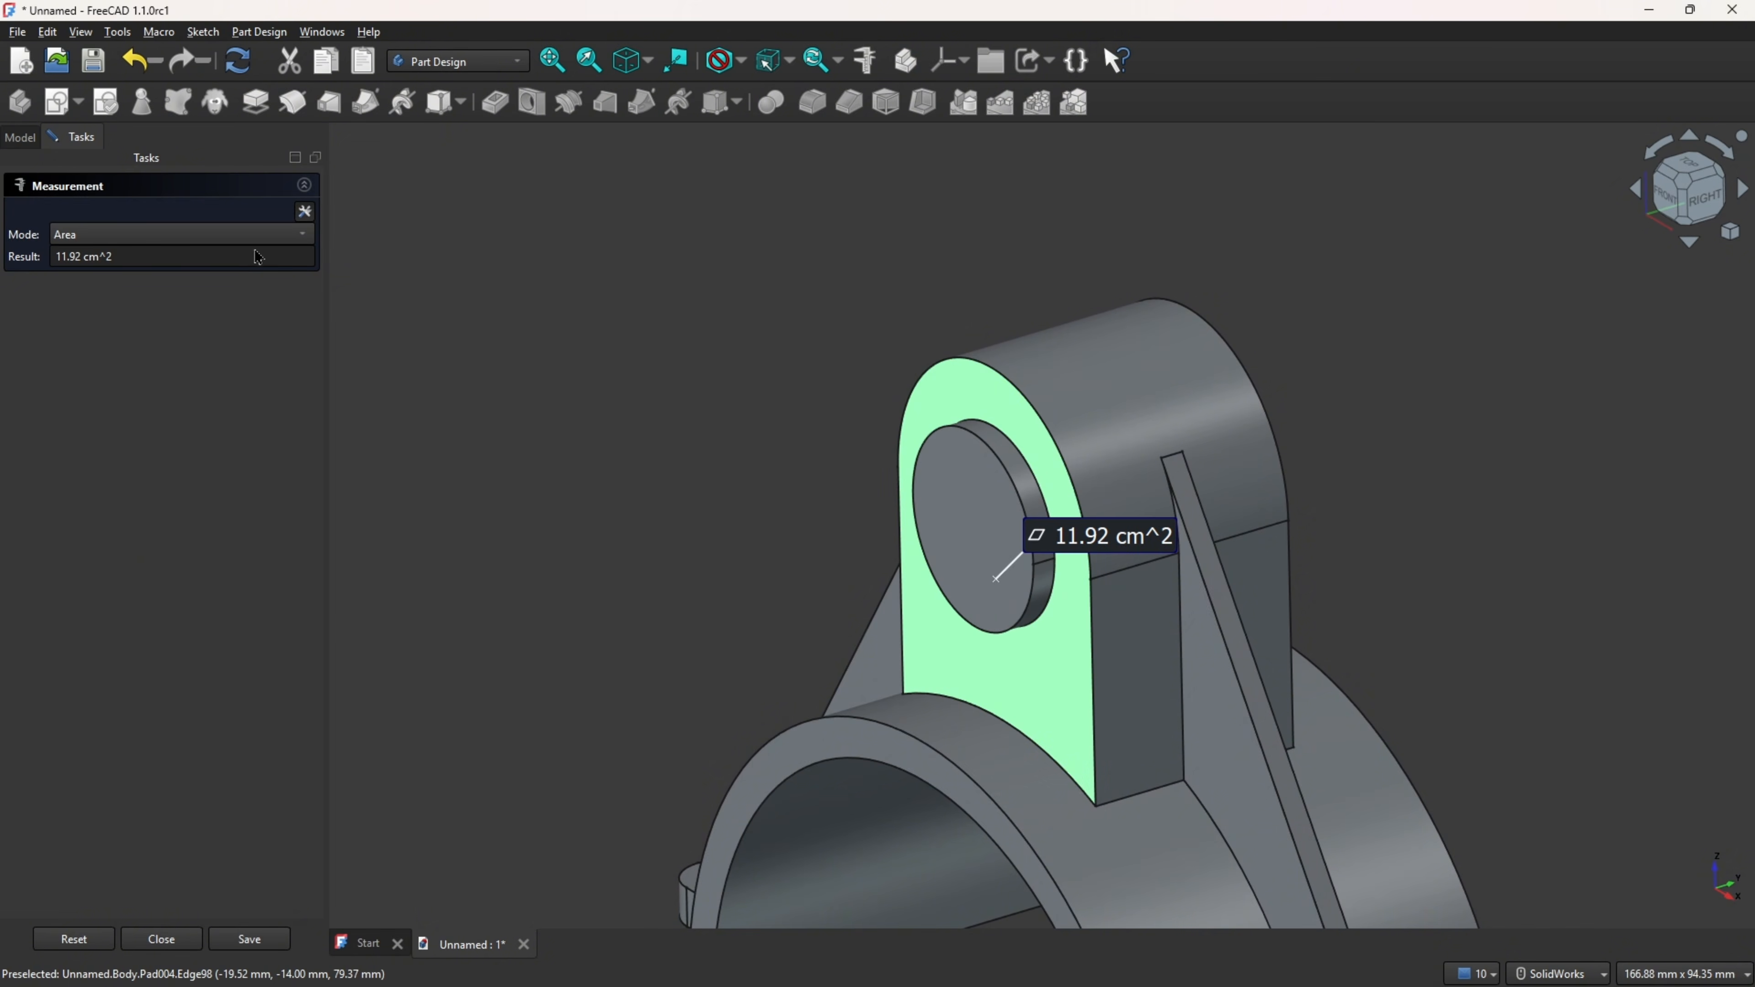
pyautogui.click(296, 235)
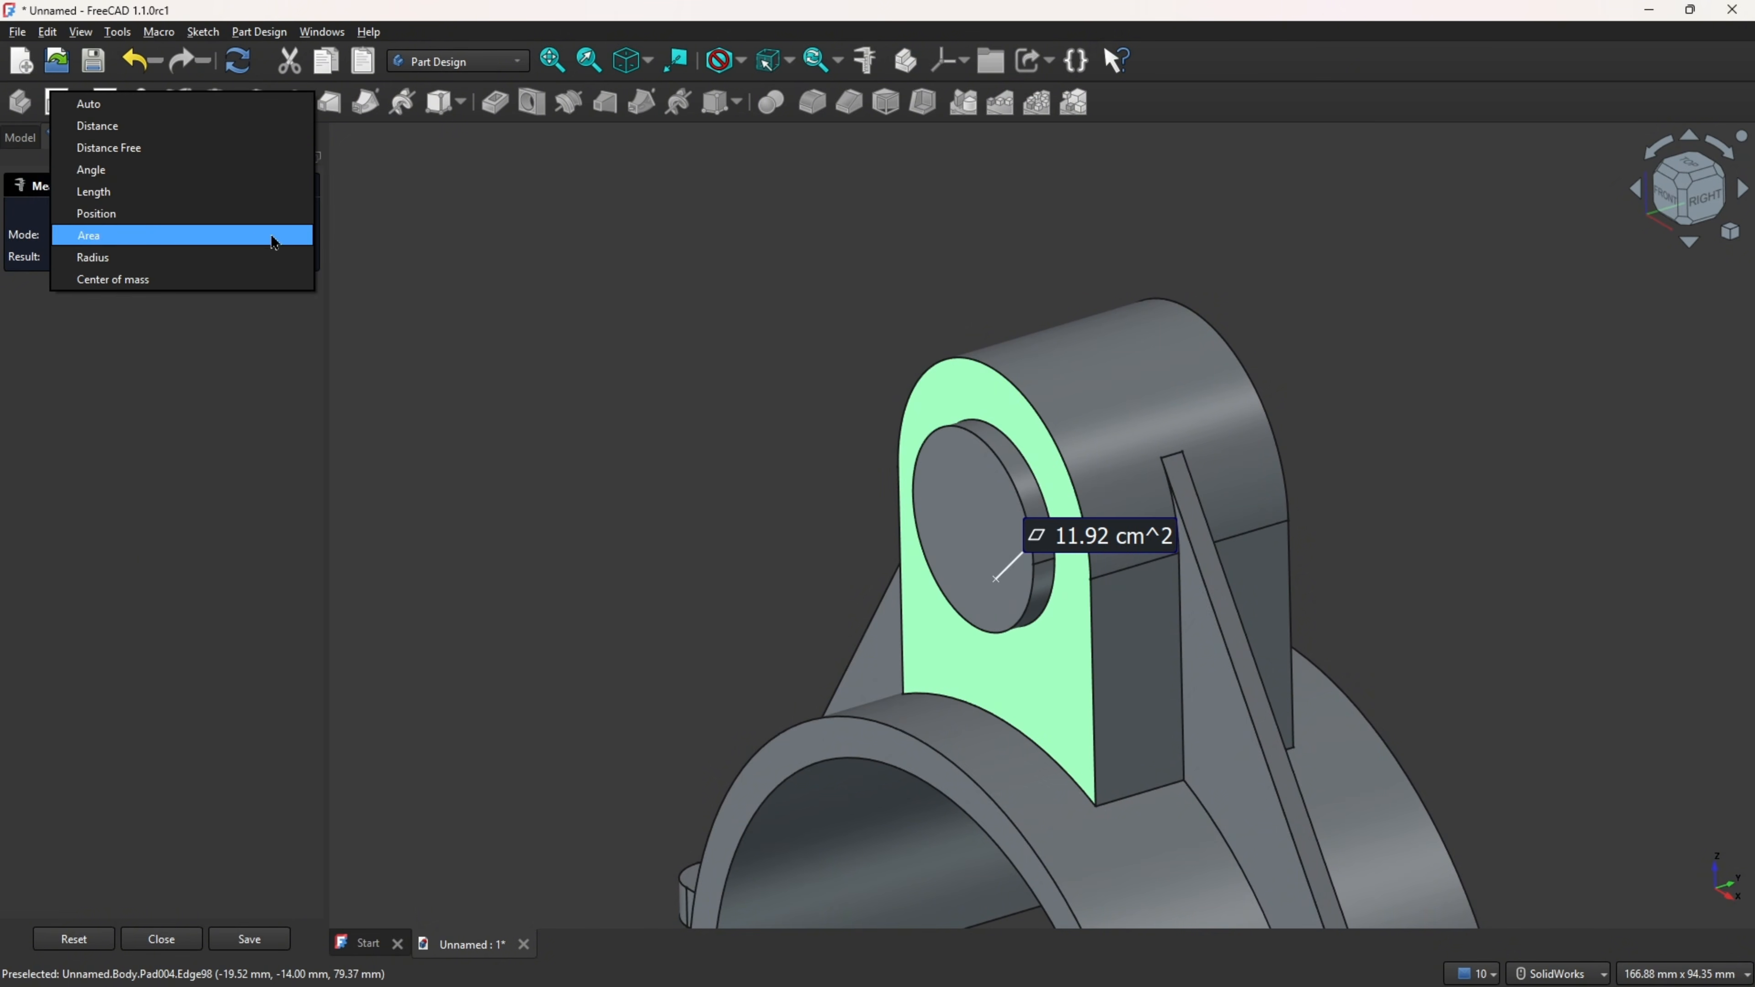
pyautogui.click(166, 147)
pyautogui.click(969, 442)
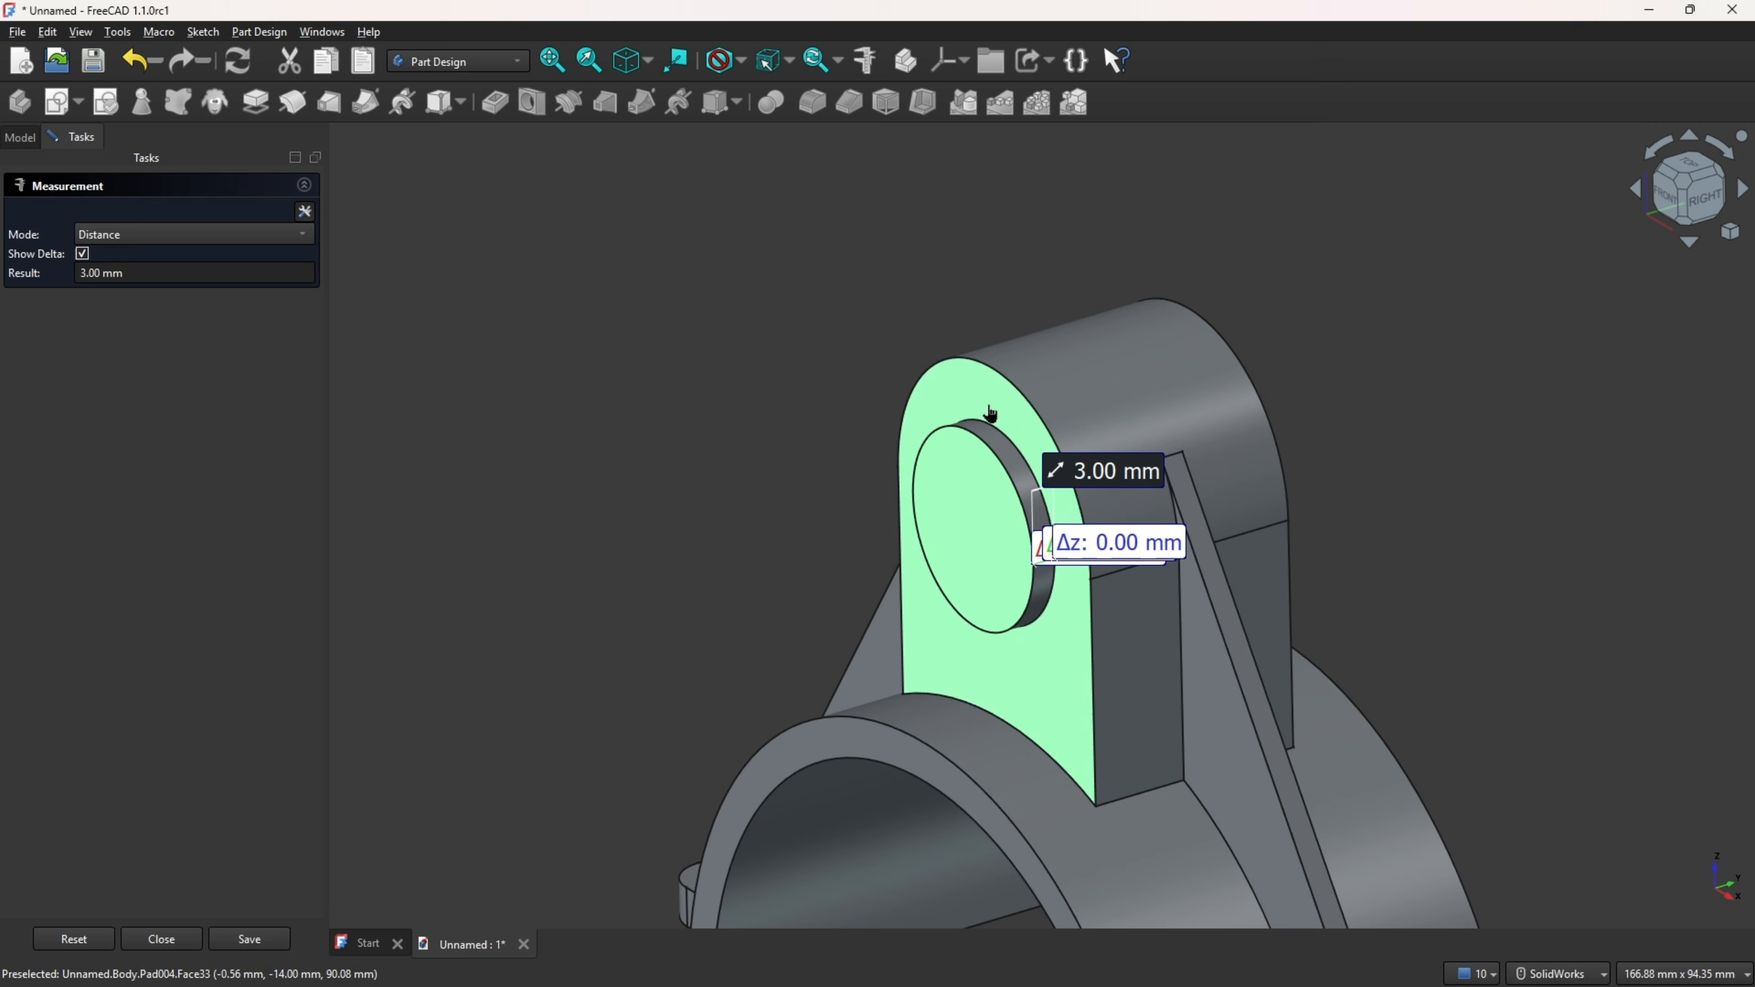
# - Try to measure the collar's projection from the boss face on the rear side, and end the measurement
pyautogui.moveTo(1394, 396); pyautogui.dragTo(1376, 561, button='middle')
pyautogui.press('Escape')
pyautogui.click(1340, 573)
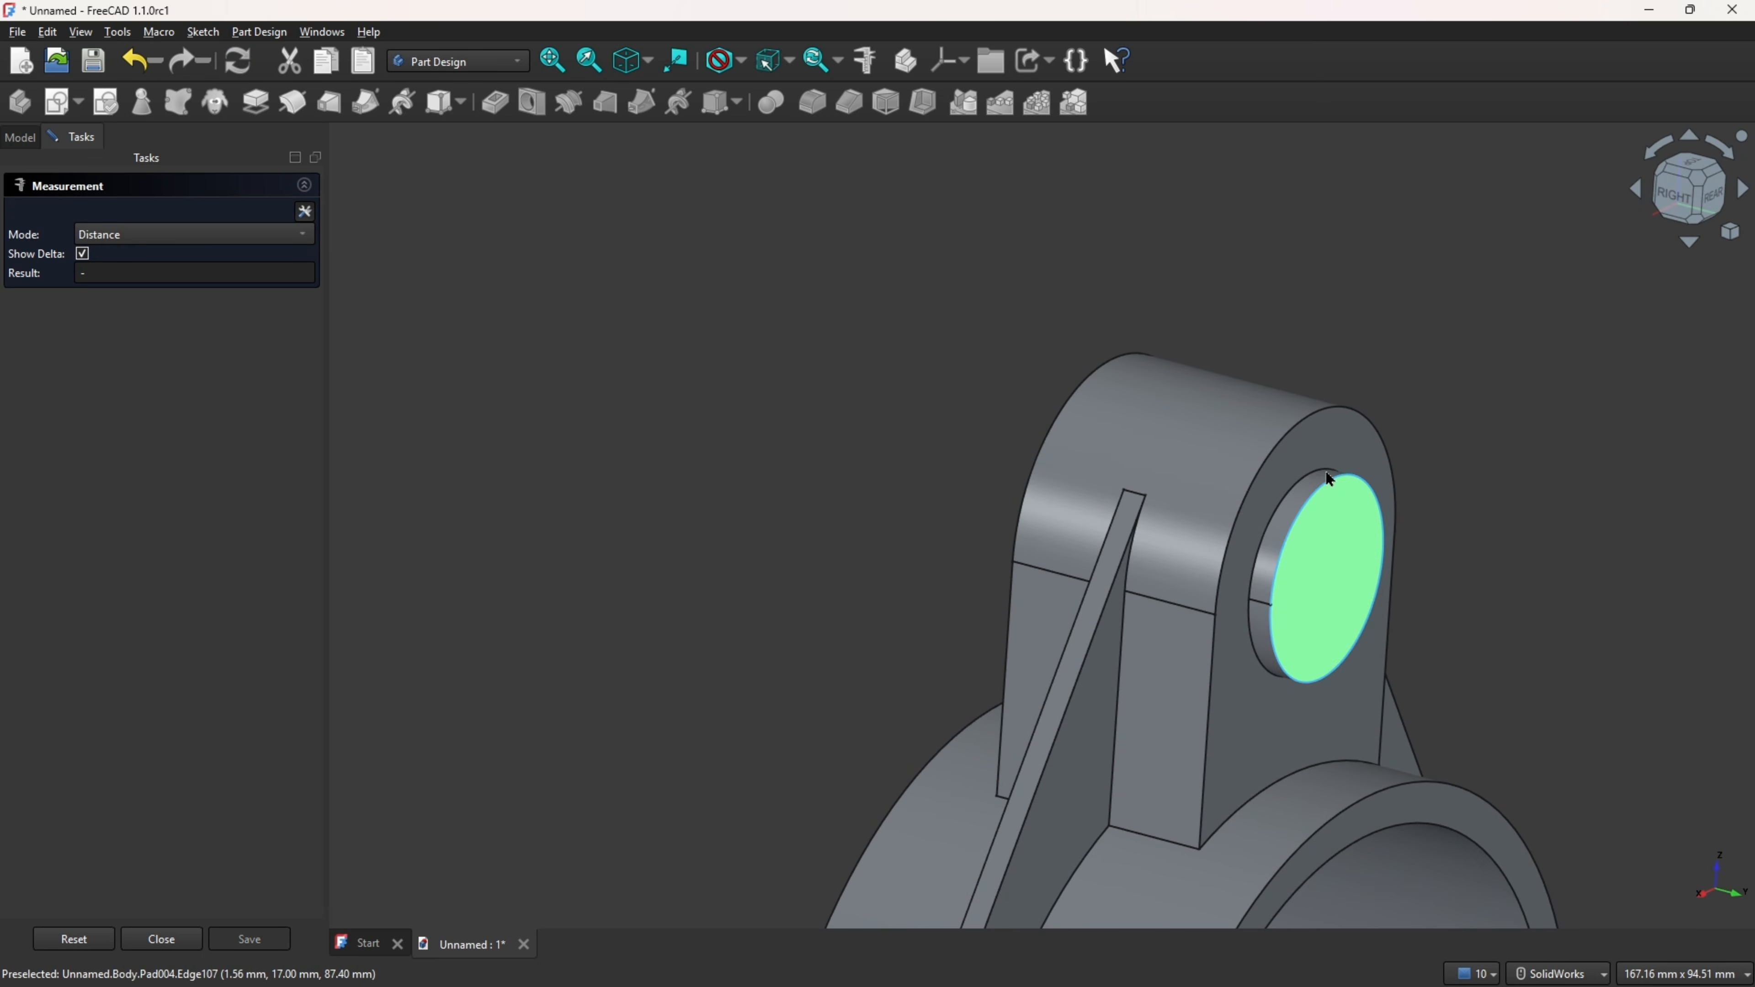
pyautogui.click(1328, 447)
pyautogui.press('Escape')
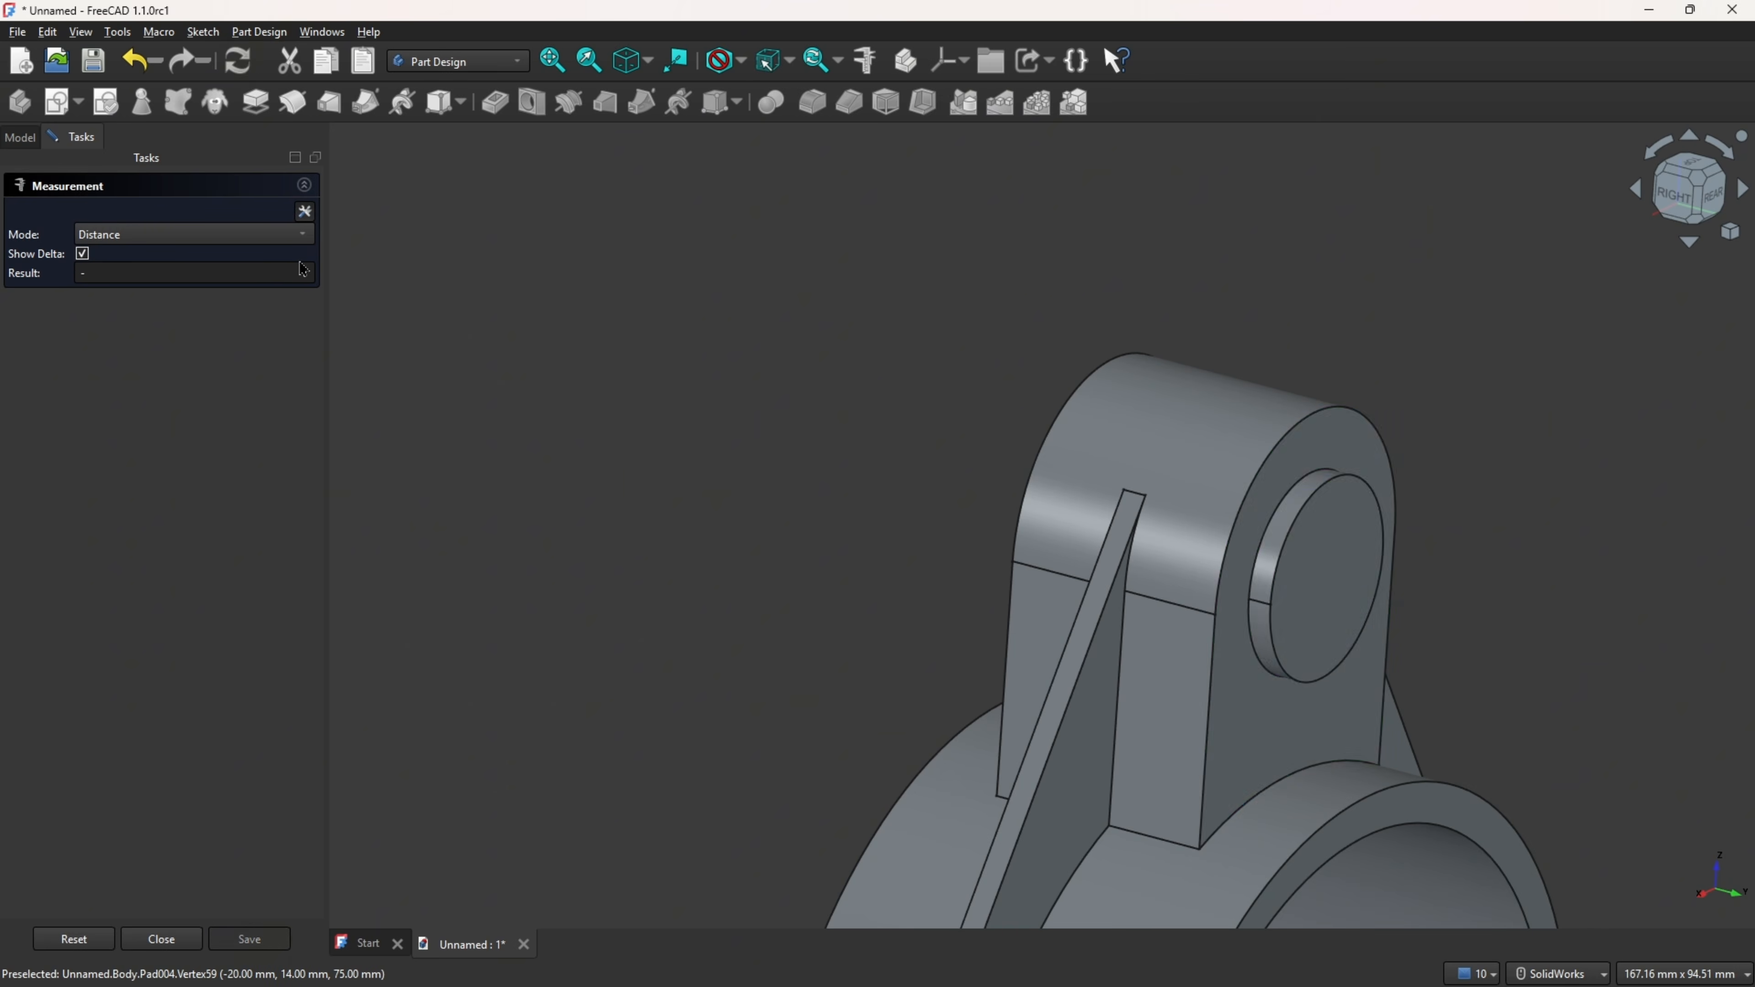
pyautogui.press('0')
pyautogui.press('Escape')
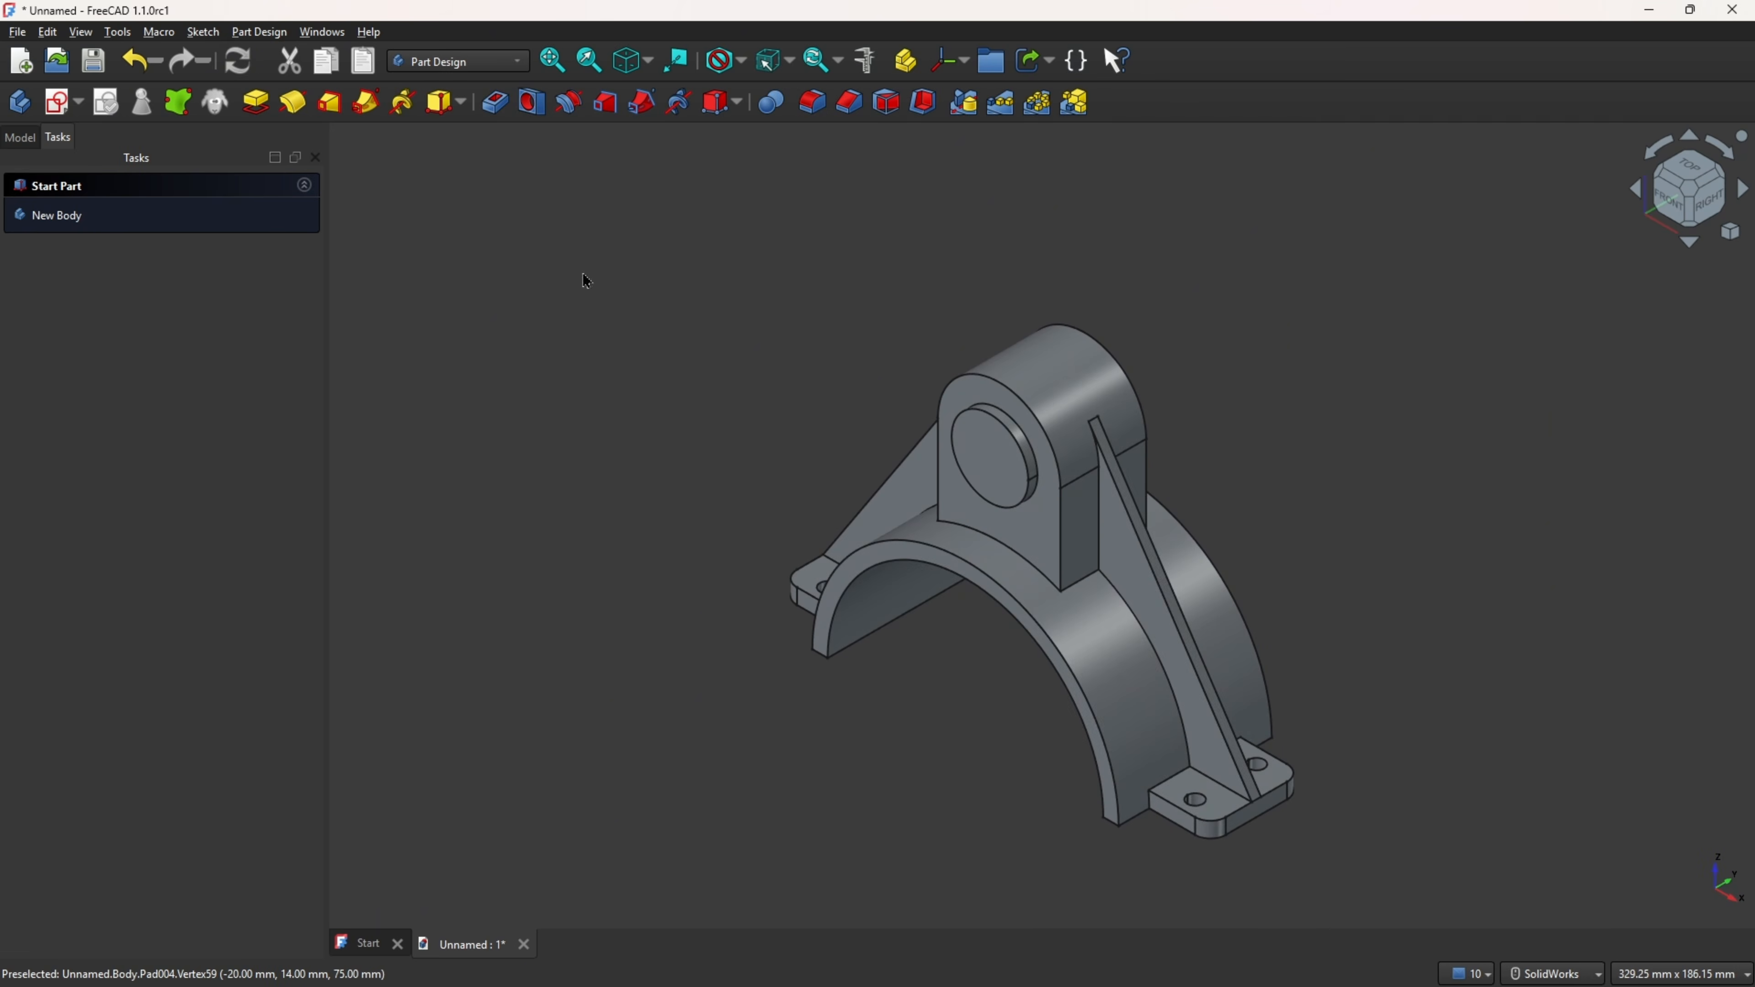
# - Switch to the Draw 40_1.pdf drawing to check the boss's bore and its Ø18.00 dimension, and return to FreeCAD
pyautogui.hotkey('alt', 'Tab')
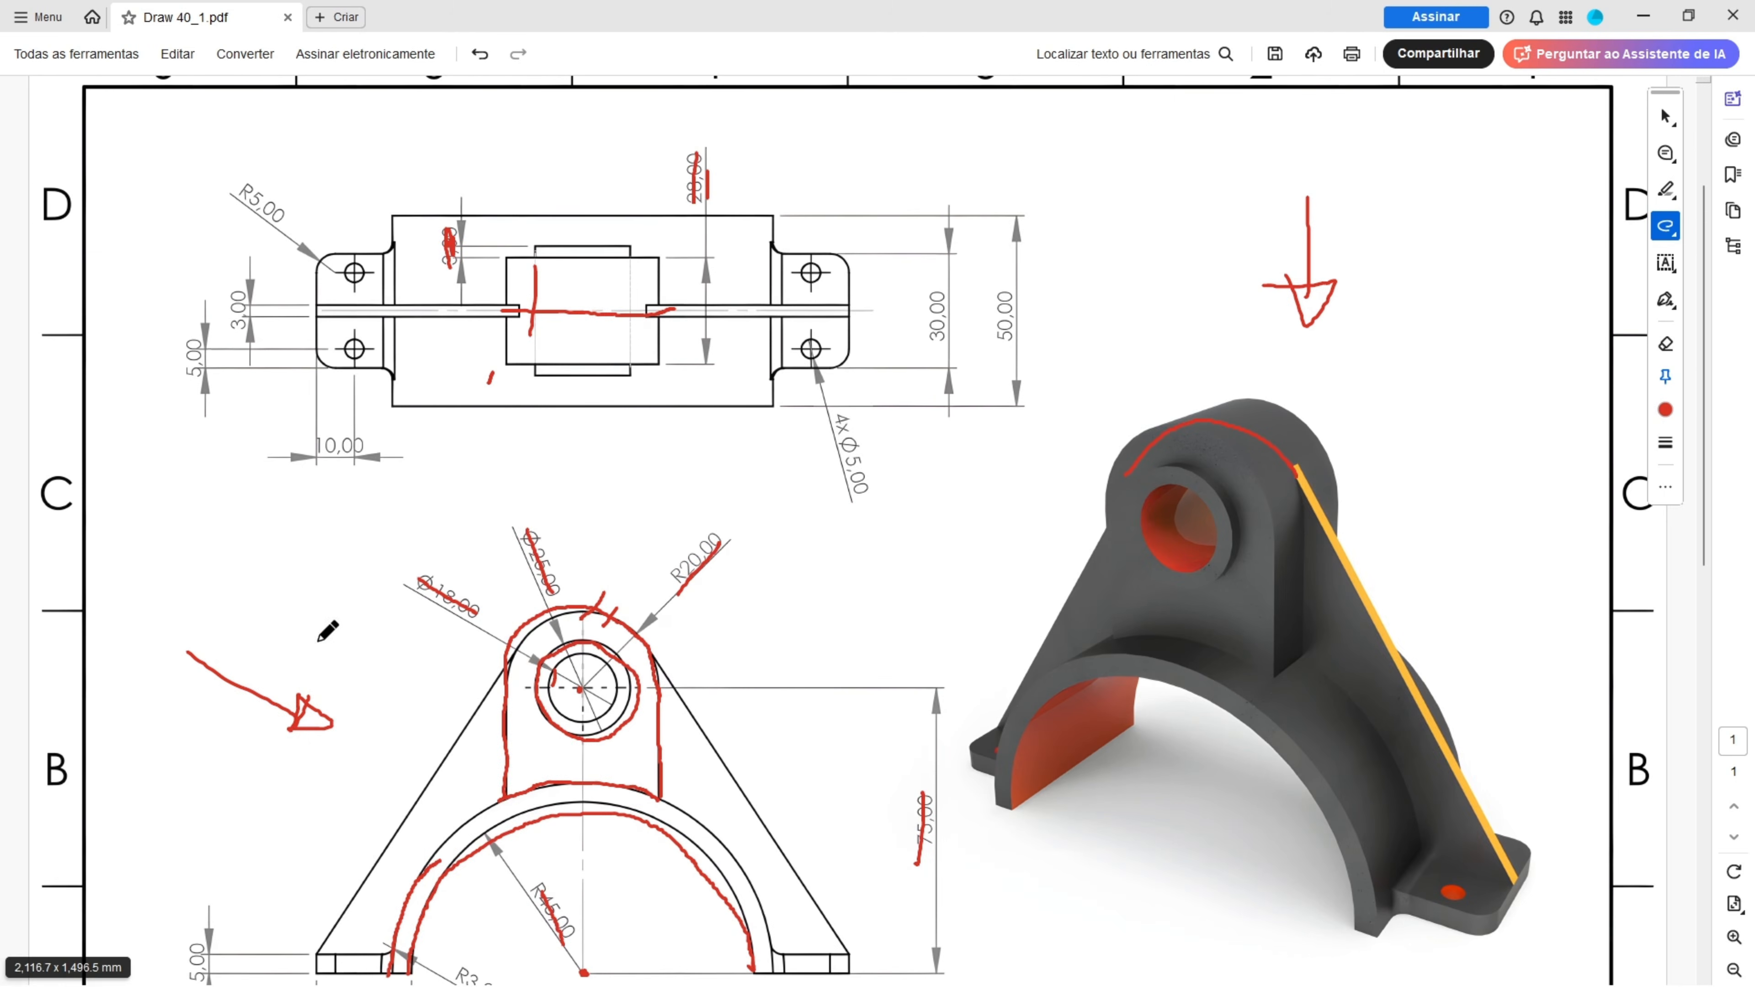
pyautogui.scroll(-1, 607, 629)
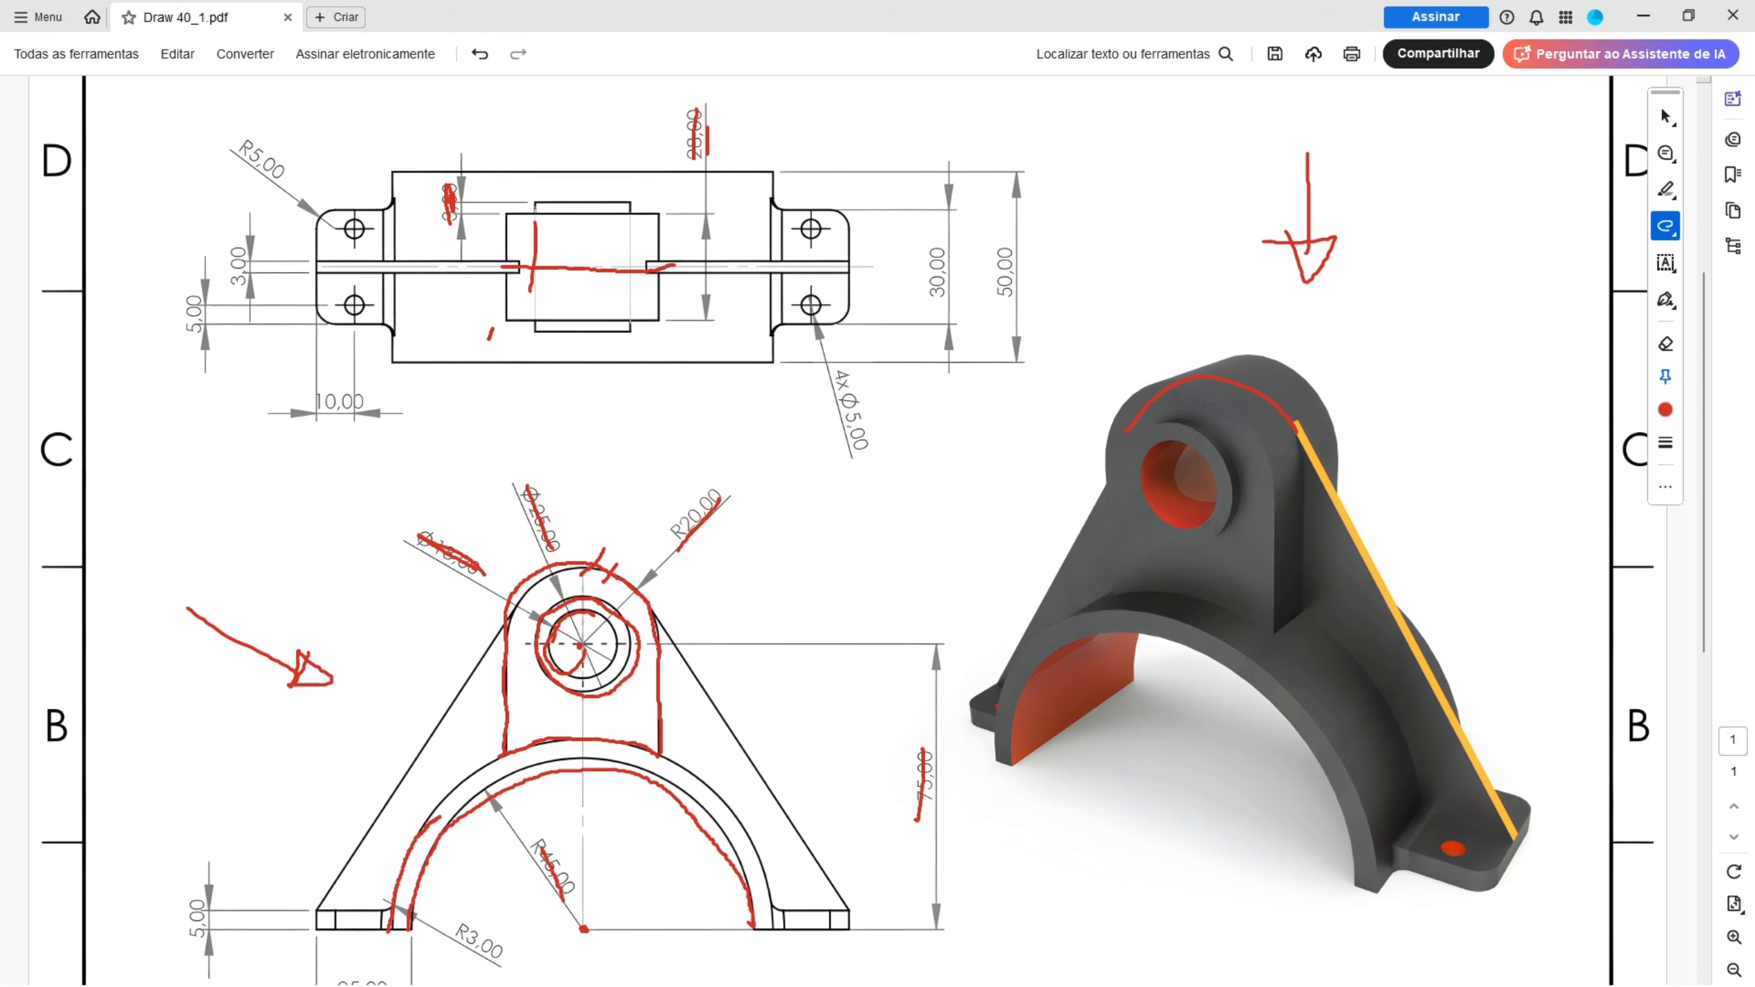
pyautogui.hotkey('alt', 'Tab')
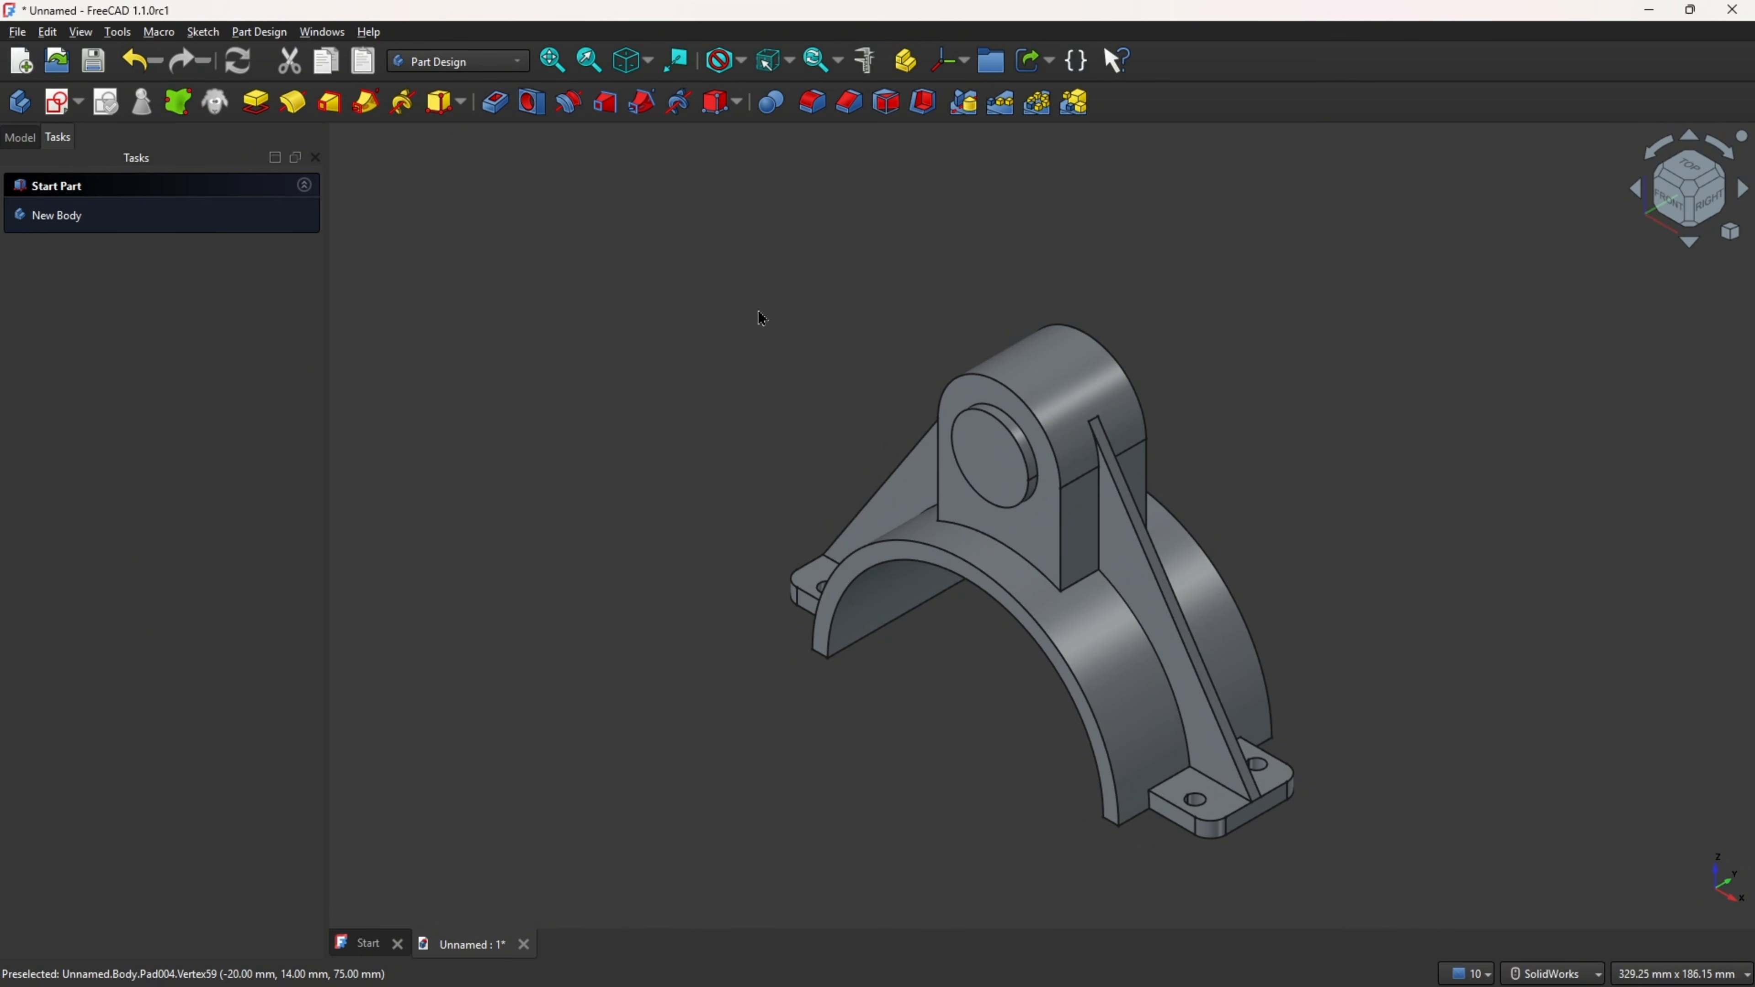
# - Start a sketch on the collar's front face and project the collar's circular edge as external geometry
pyautogui.click(994, 457)
pyautogui.click(64, 102)
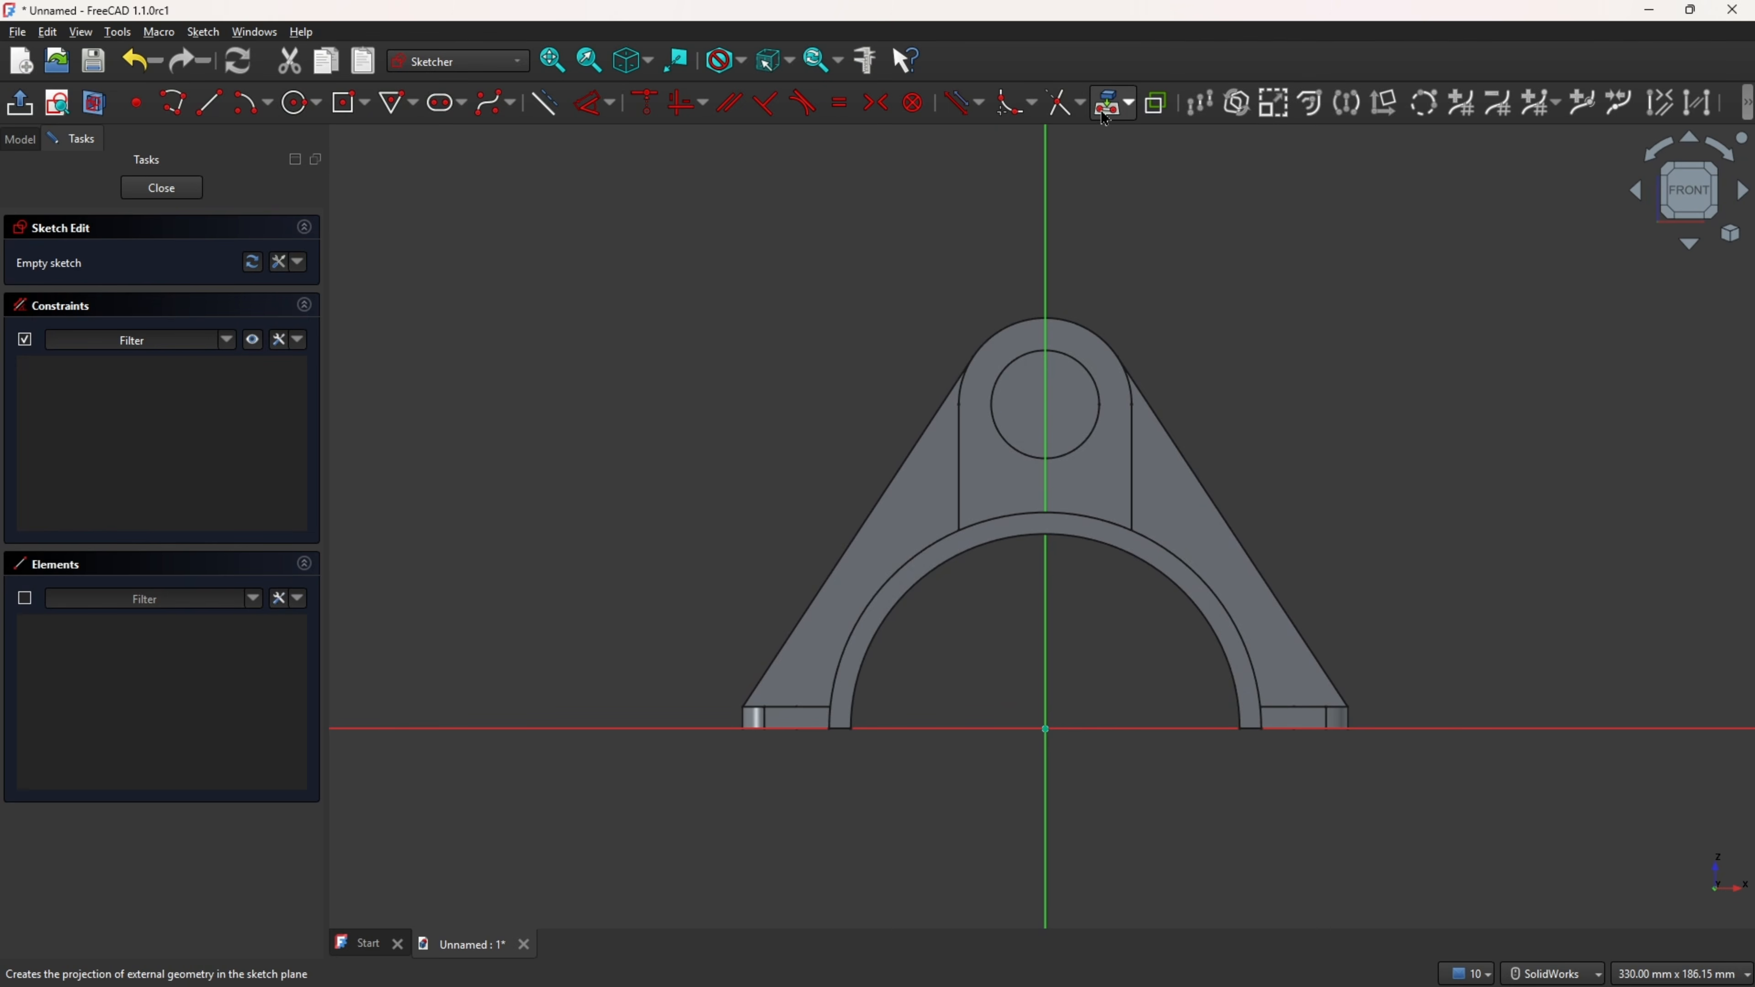
pyautogui.click(1133, 105)
pyautogui.click(1160, 130)
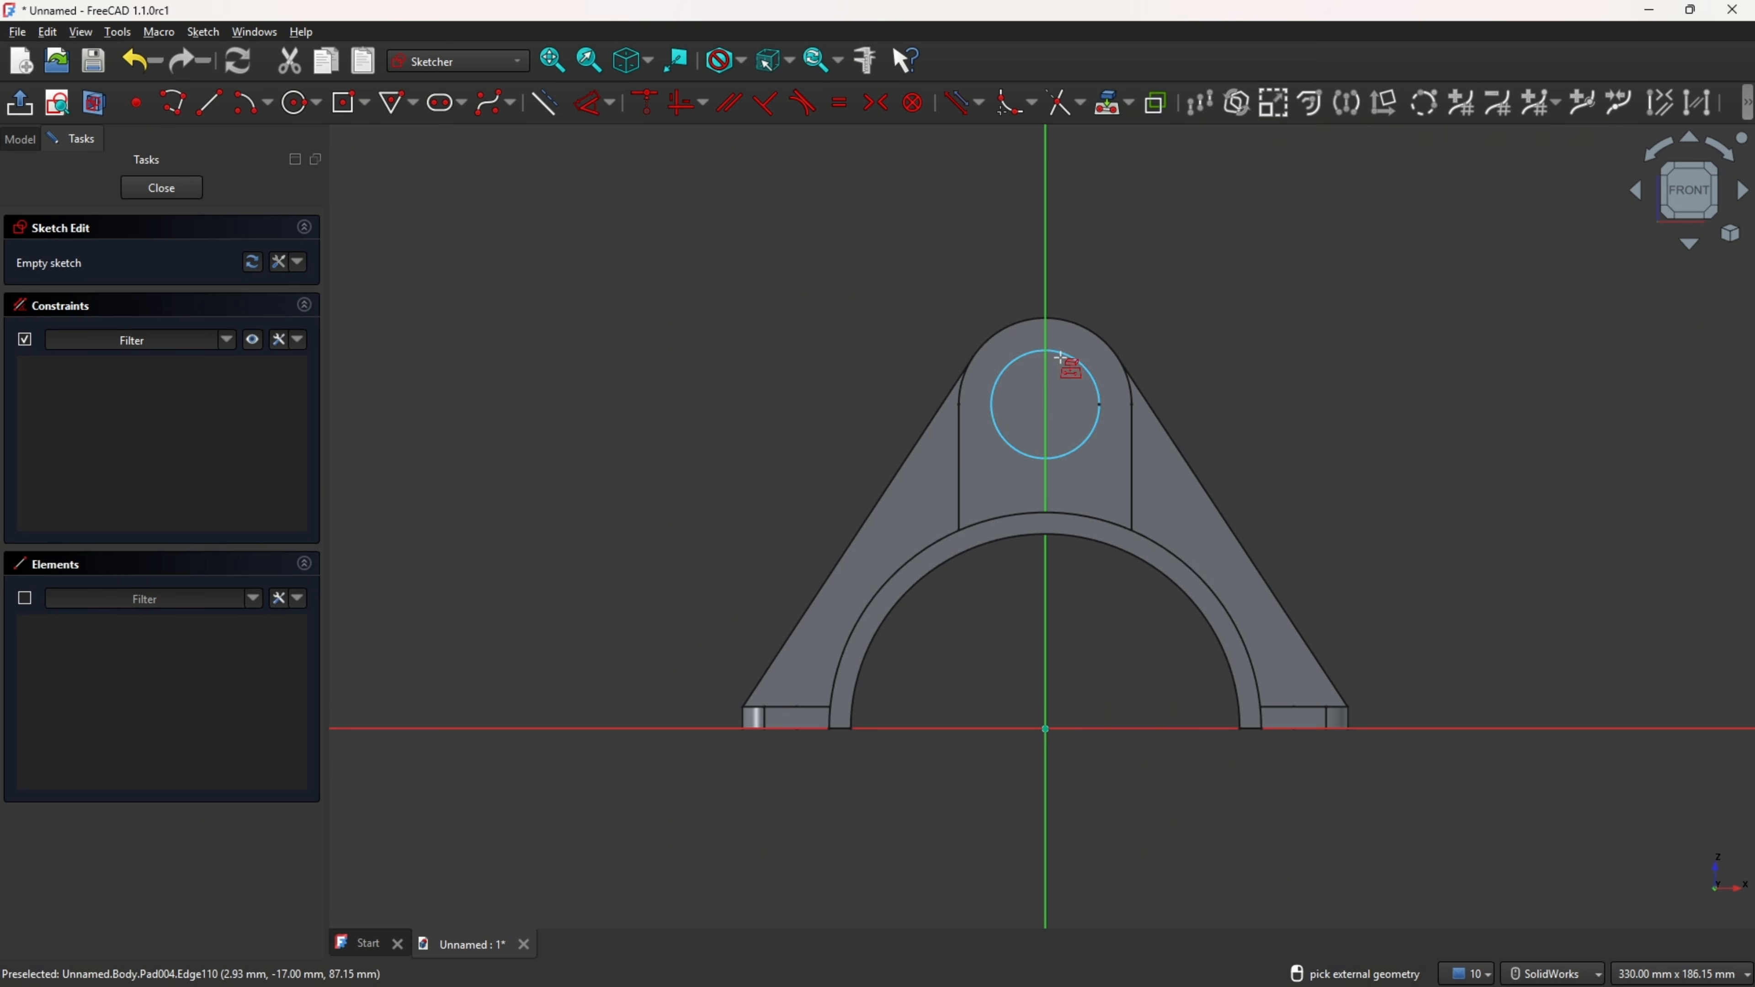
pyautogui.click(1062, 376)
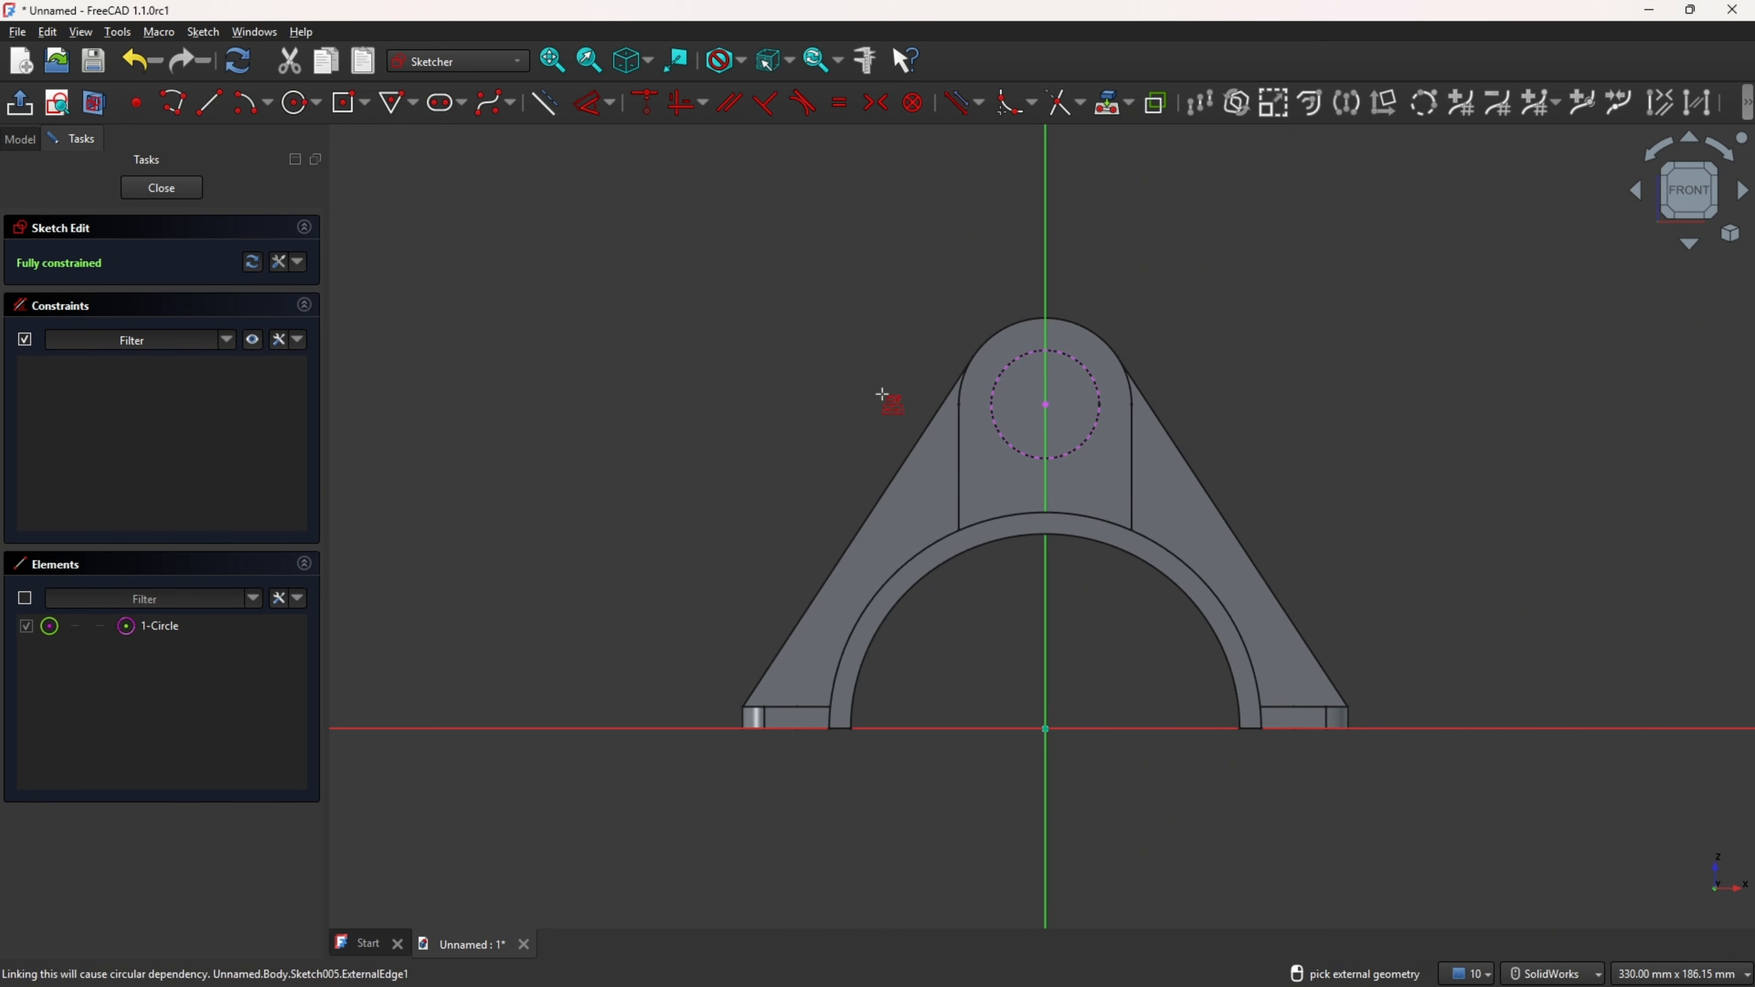
# - Draw an 18 mm diameter circle concentric with the projected collar edge, and close the sketch
pyautogui.click(299, 102)
pyautogui.click(1046, 402)
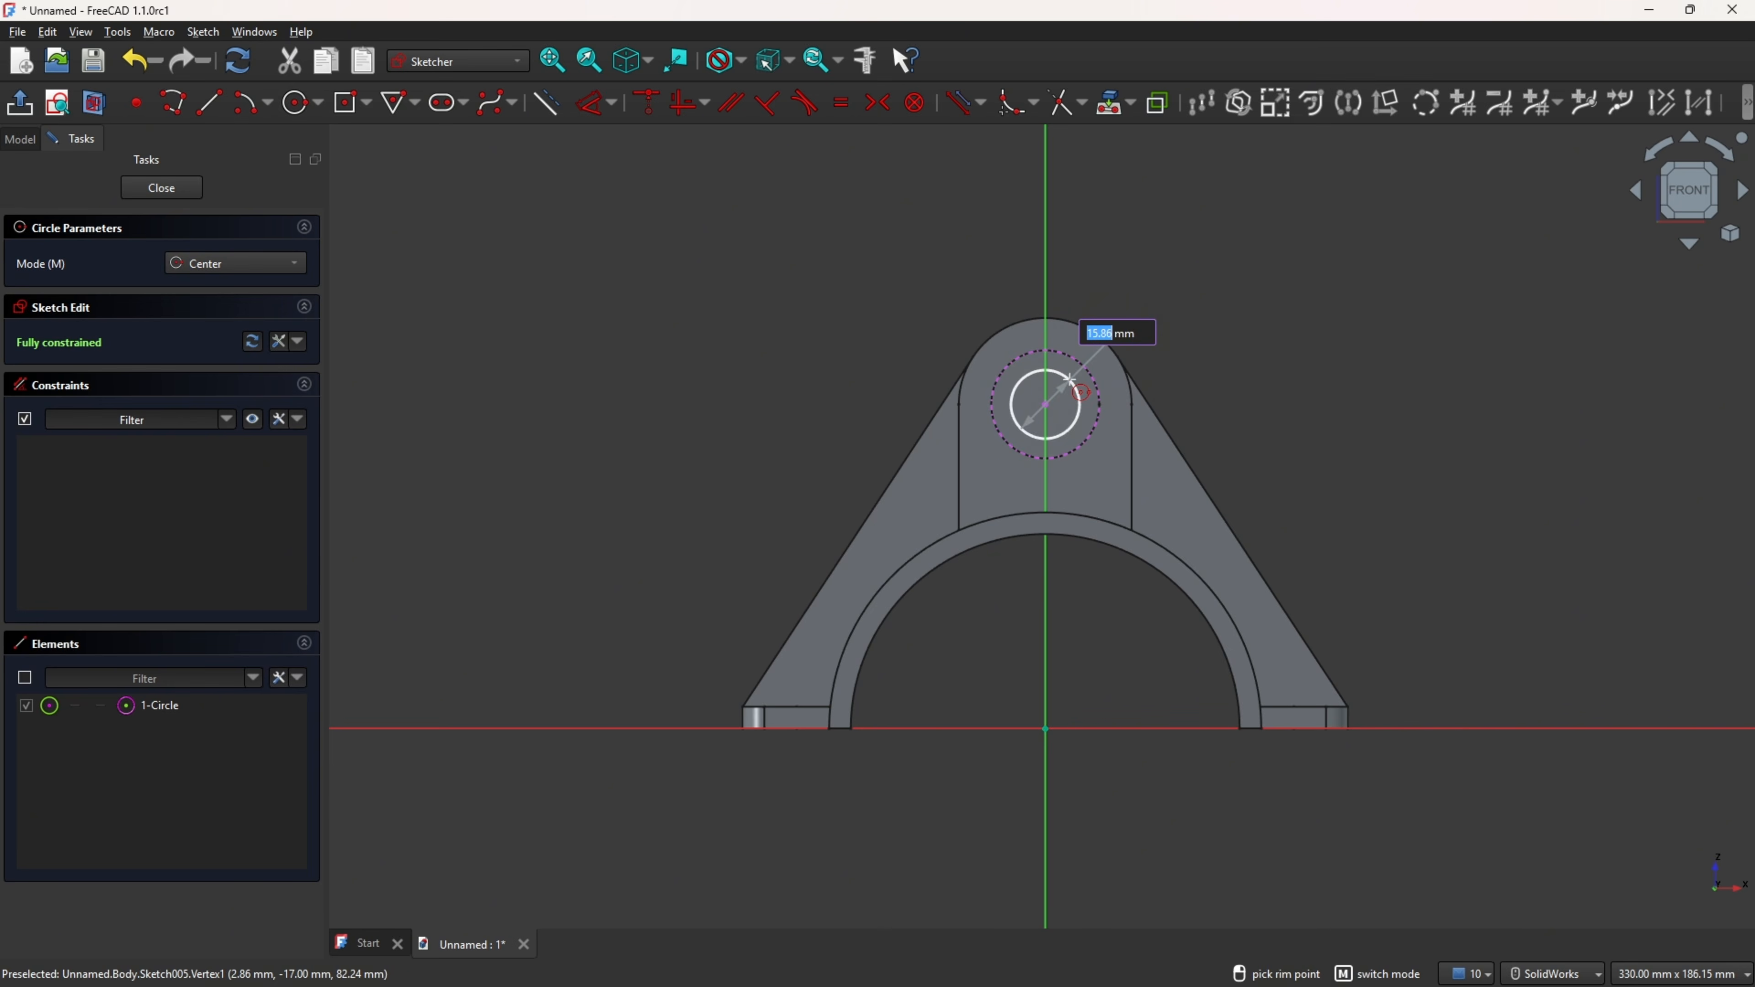
pyautogui.write('18')
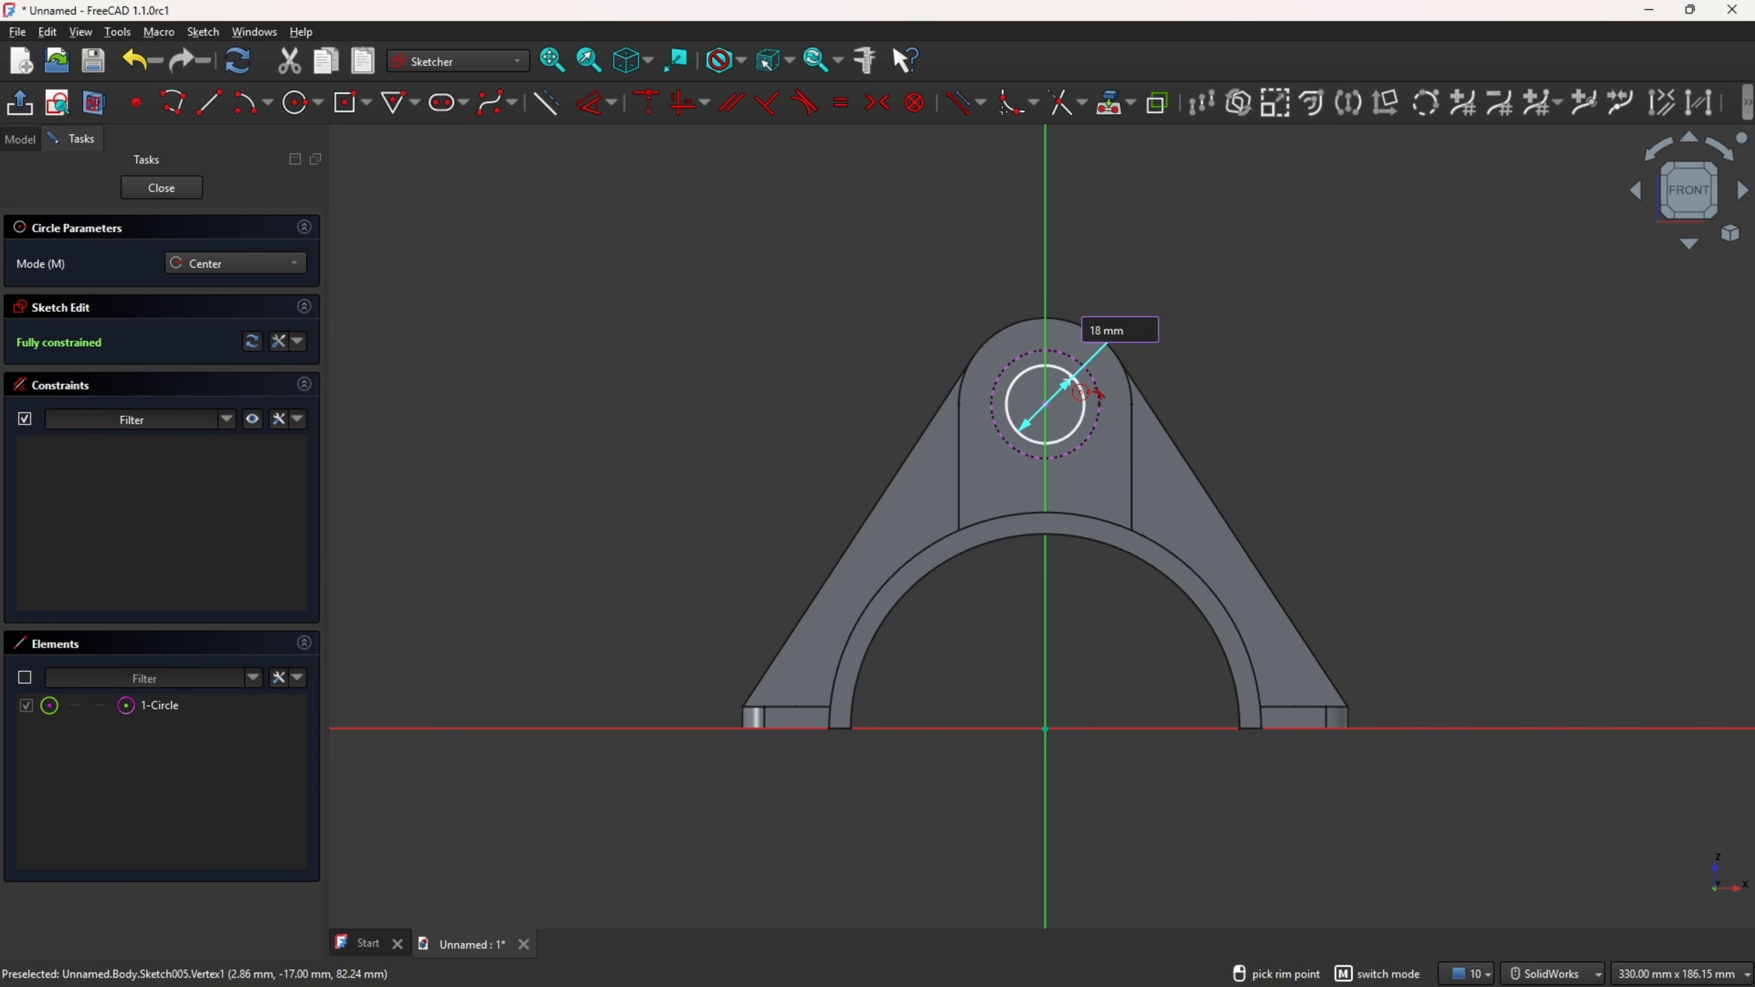
pyautogui.press('Return')
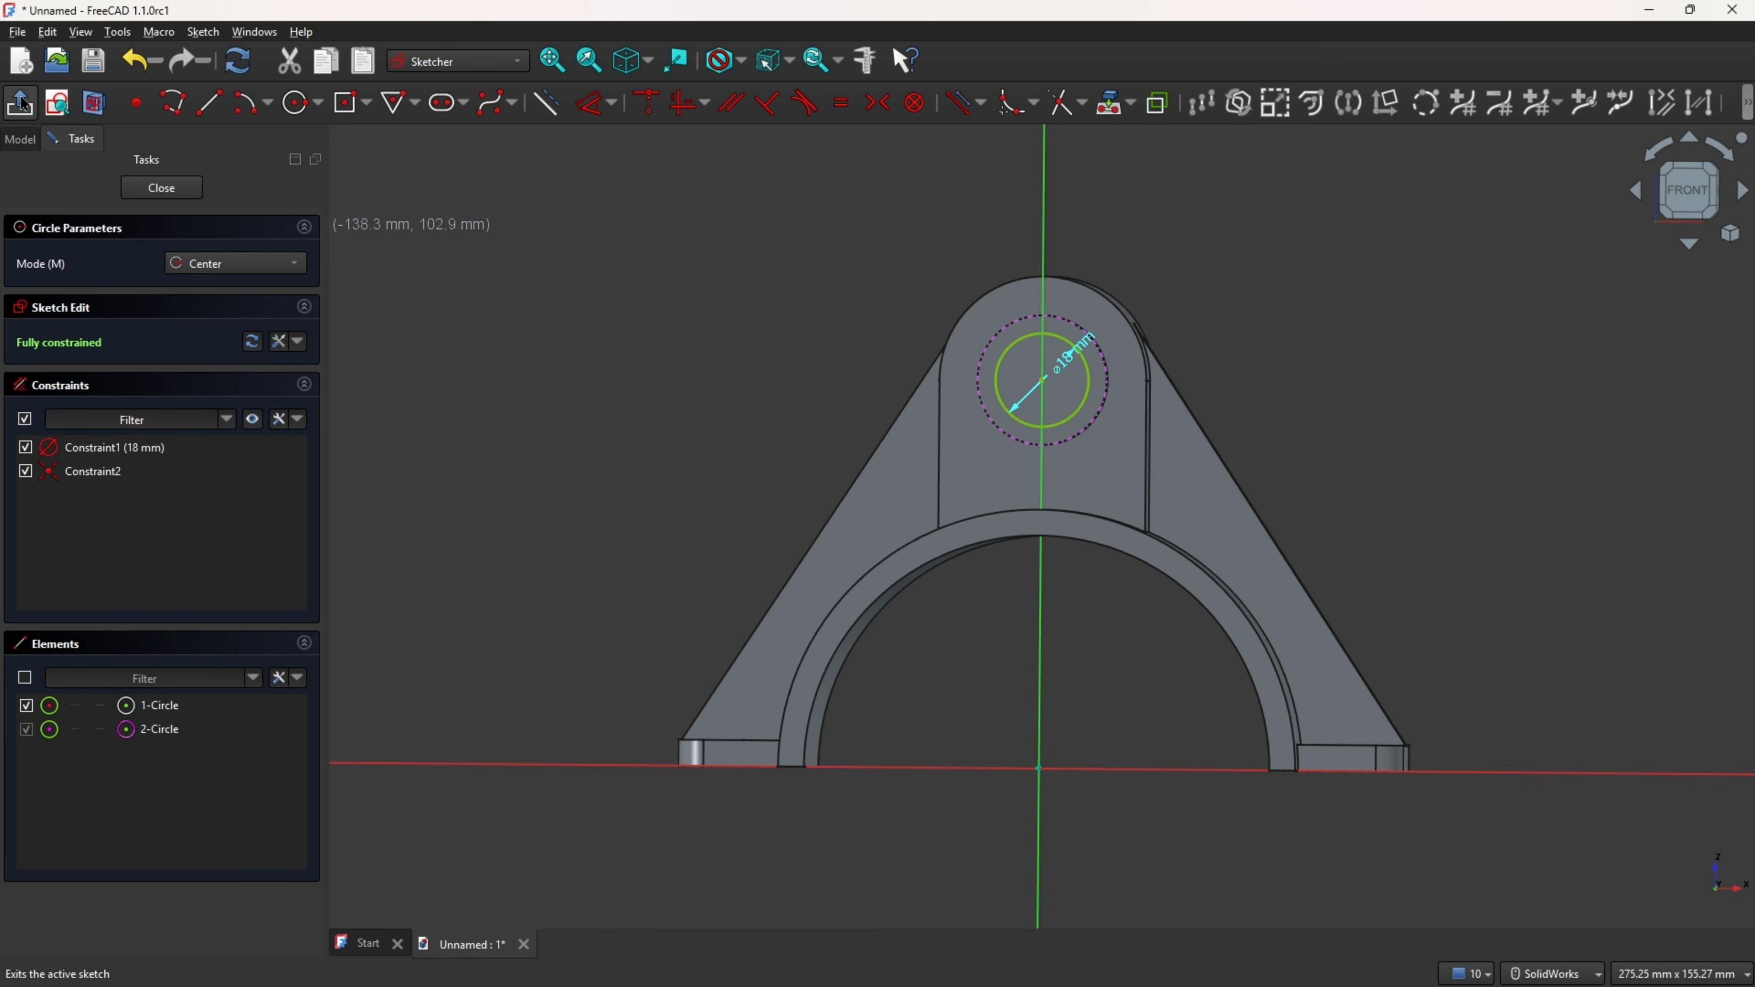
pyautogui.click(23, 103)
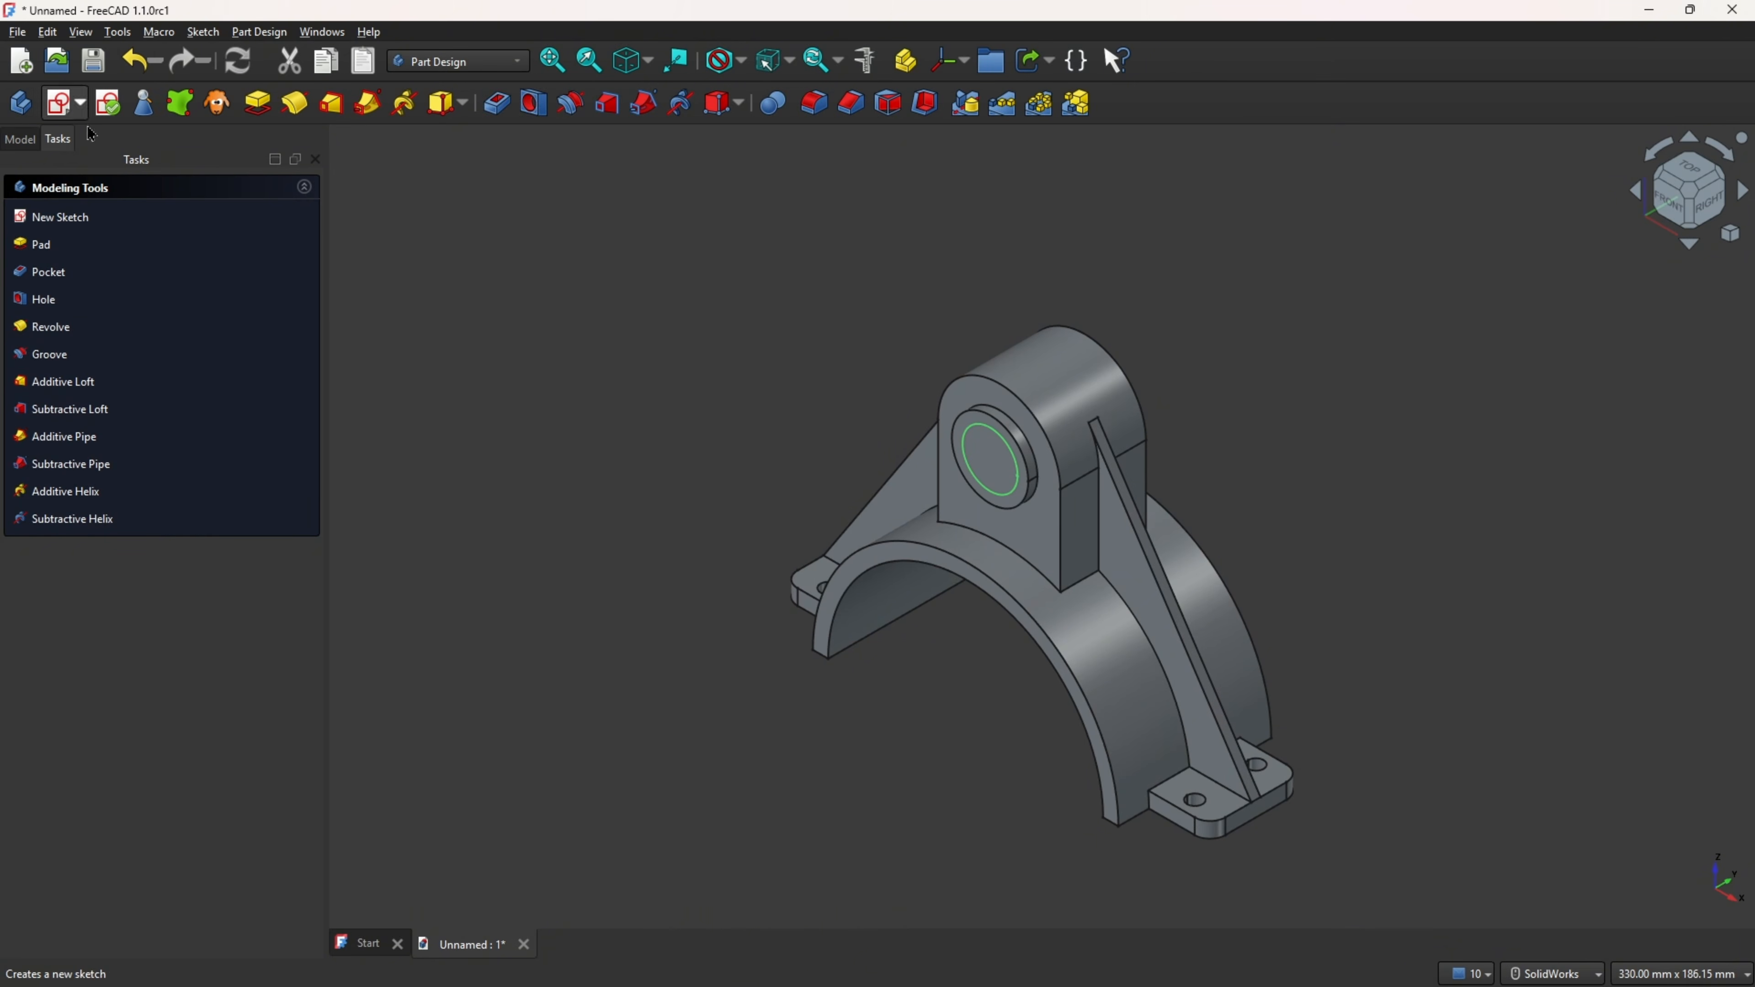
# - Pocket the 18 mm circle through all to cut the bore through the boss and collars
pyautogui.click(495, 103)
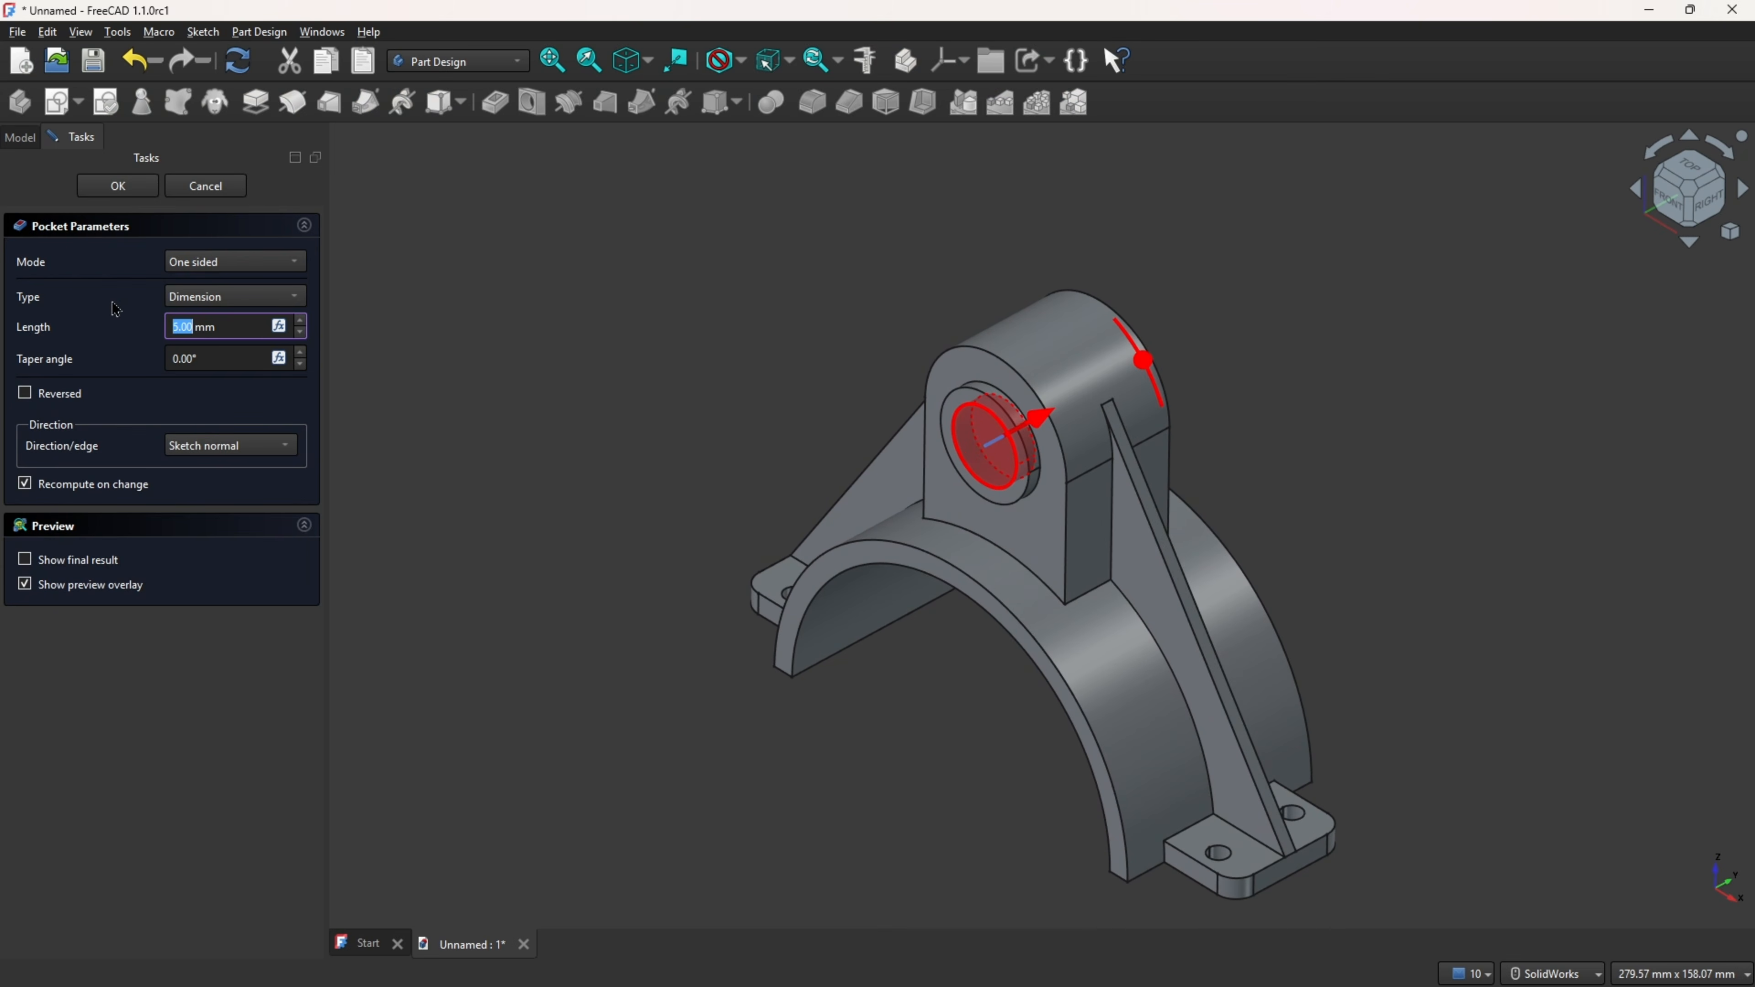
pyautogui.click(201, 297)
pyautogui.click(240, 322)
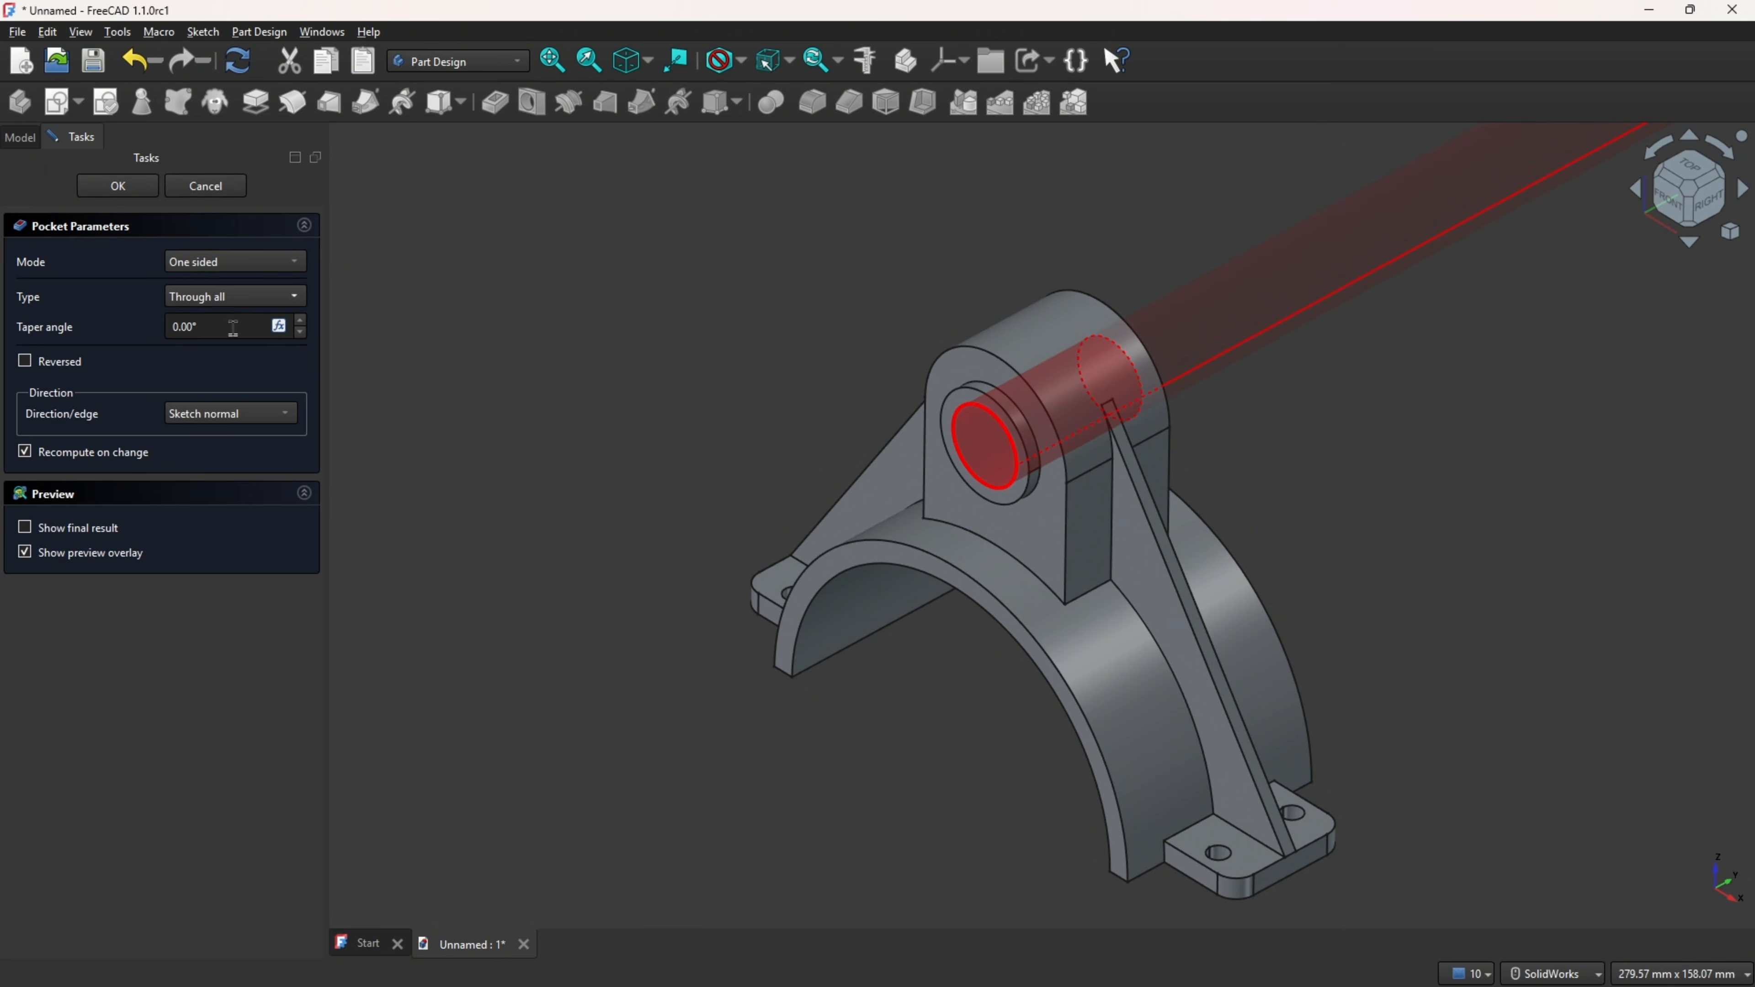
pyautogui.press('Return')
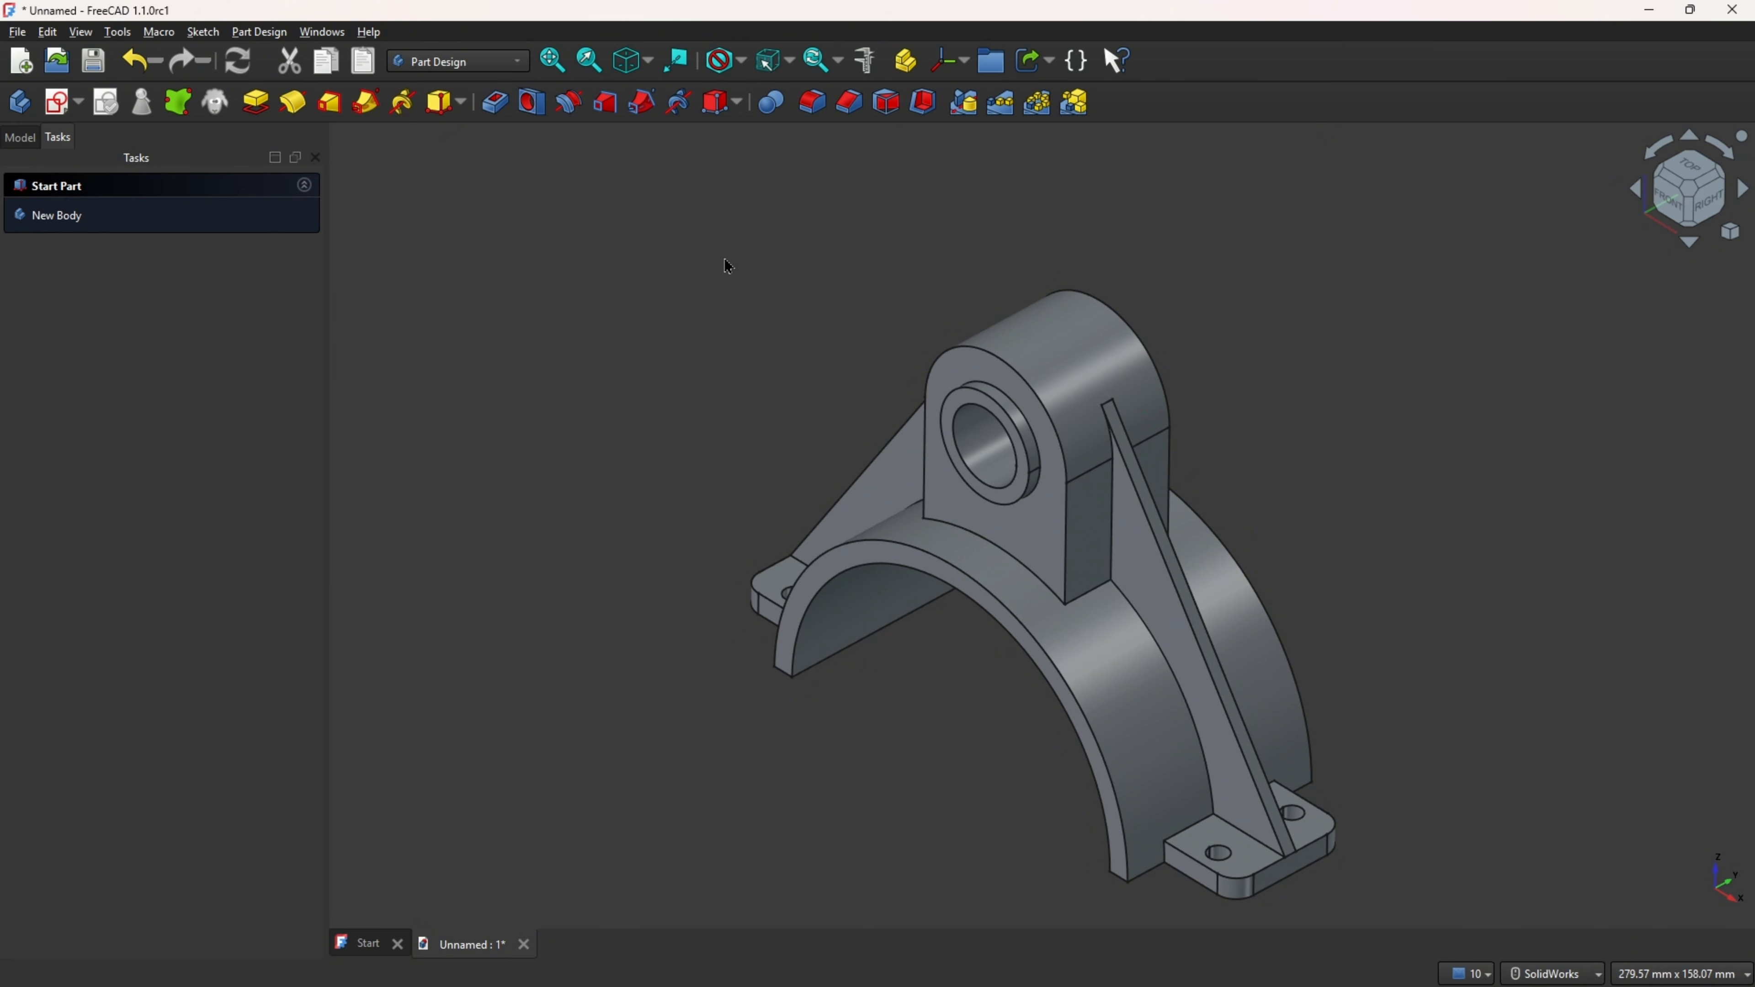
# - Switch to the Draw 40_1.pdf drawing, circle both foot-to-arch corners in red and mark the R3.00 dimension
pyautogui.press('1')
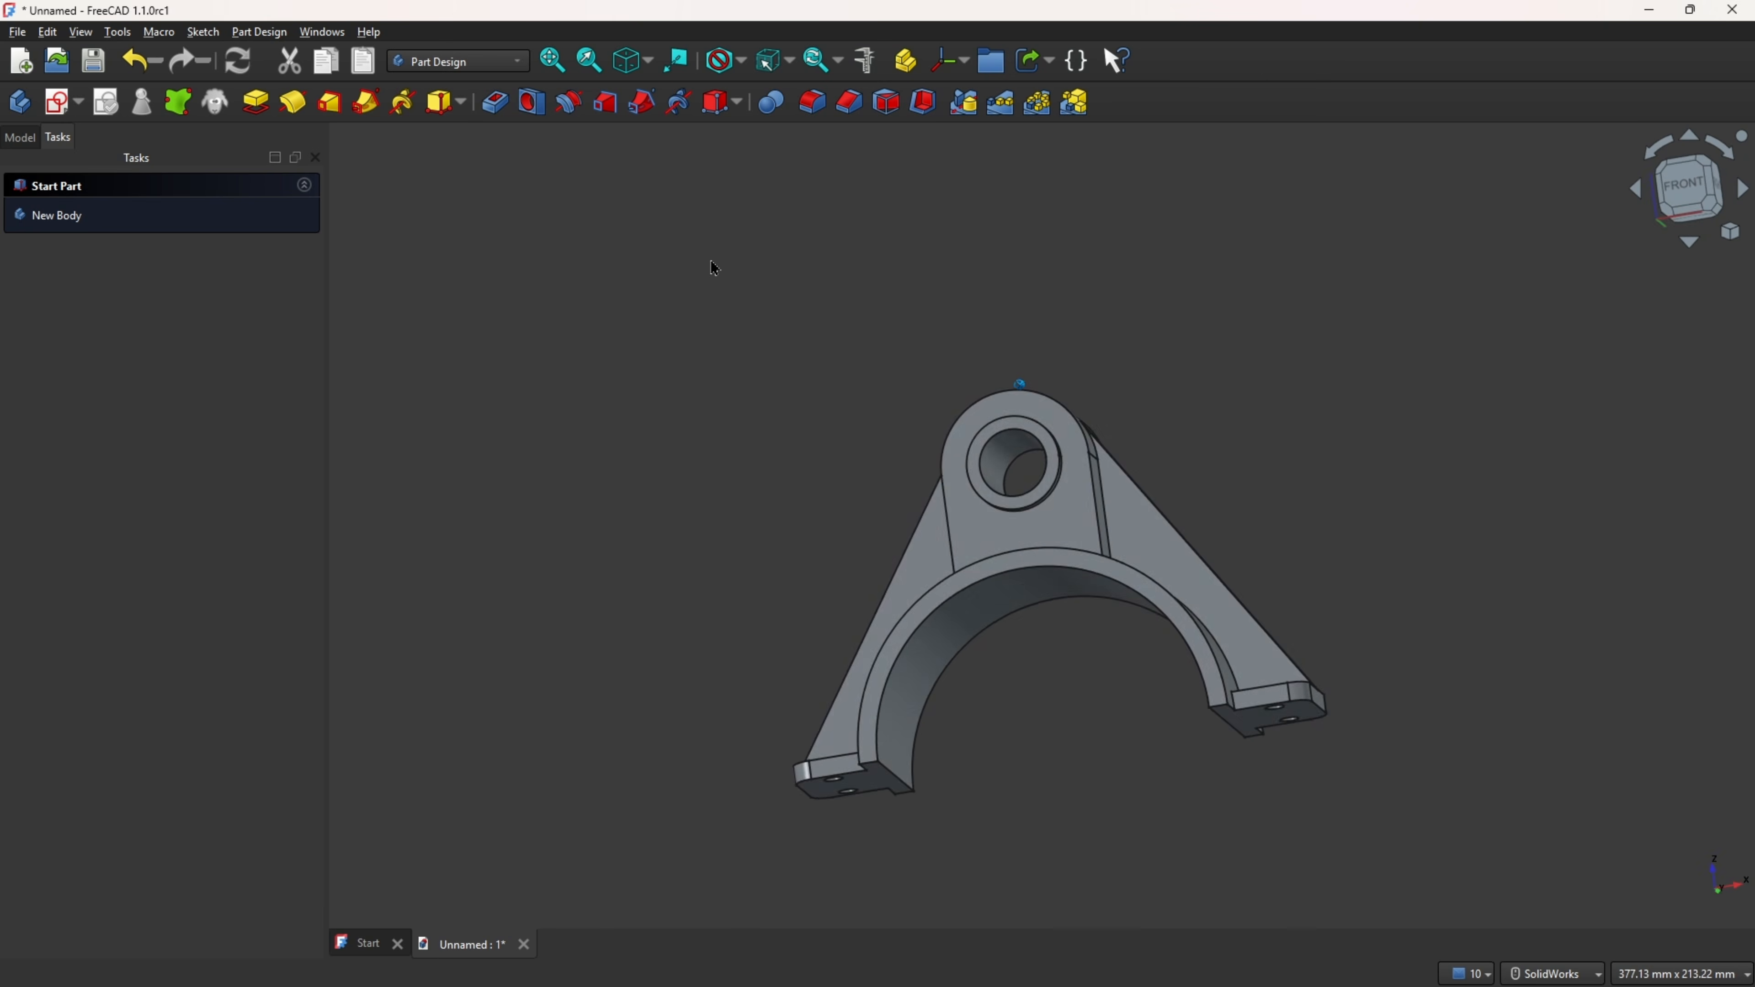
pyautogui.press('0')
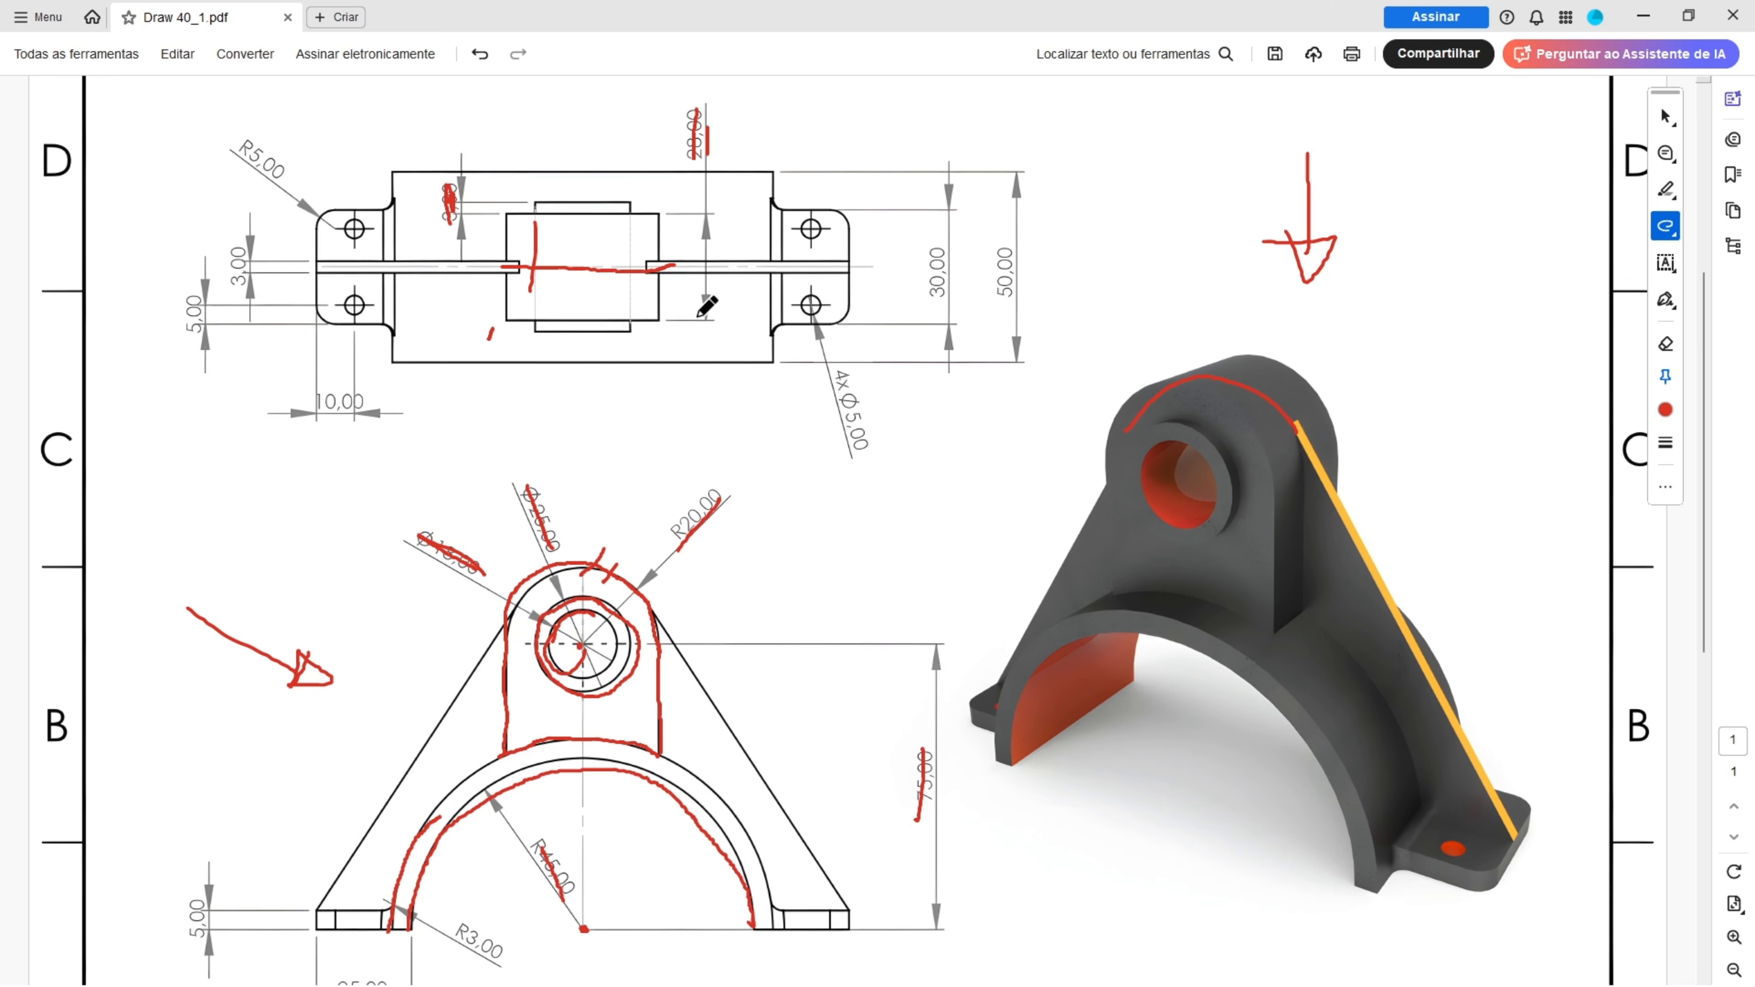
pyautogui.scroll(-3, 706, 305)
pyautogui.moveTo(387, 731); pyautogui.dragTo(406, 754)
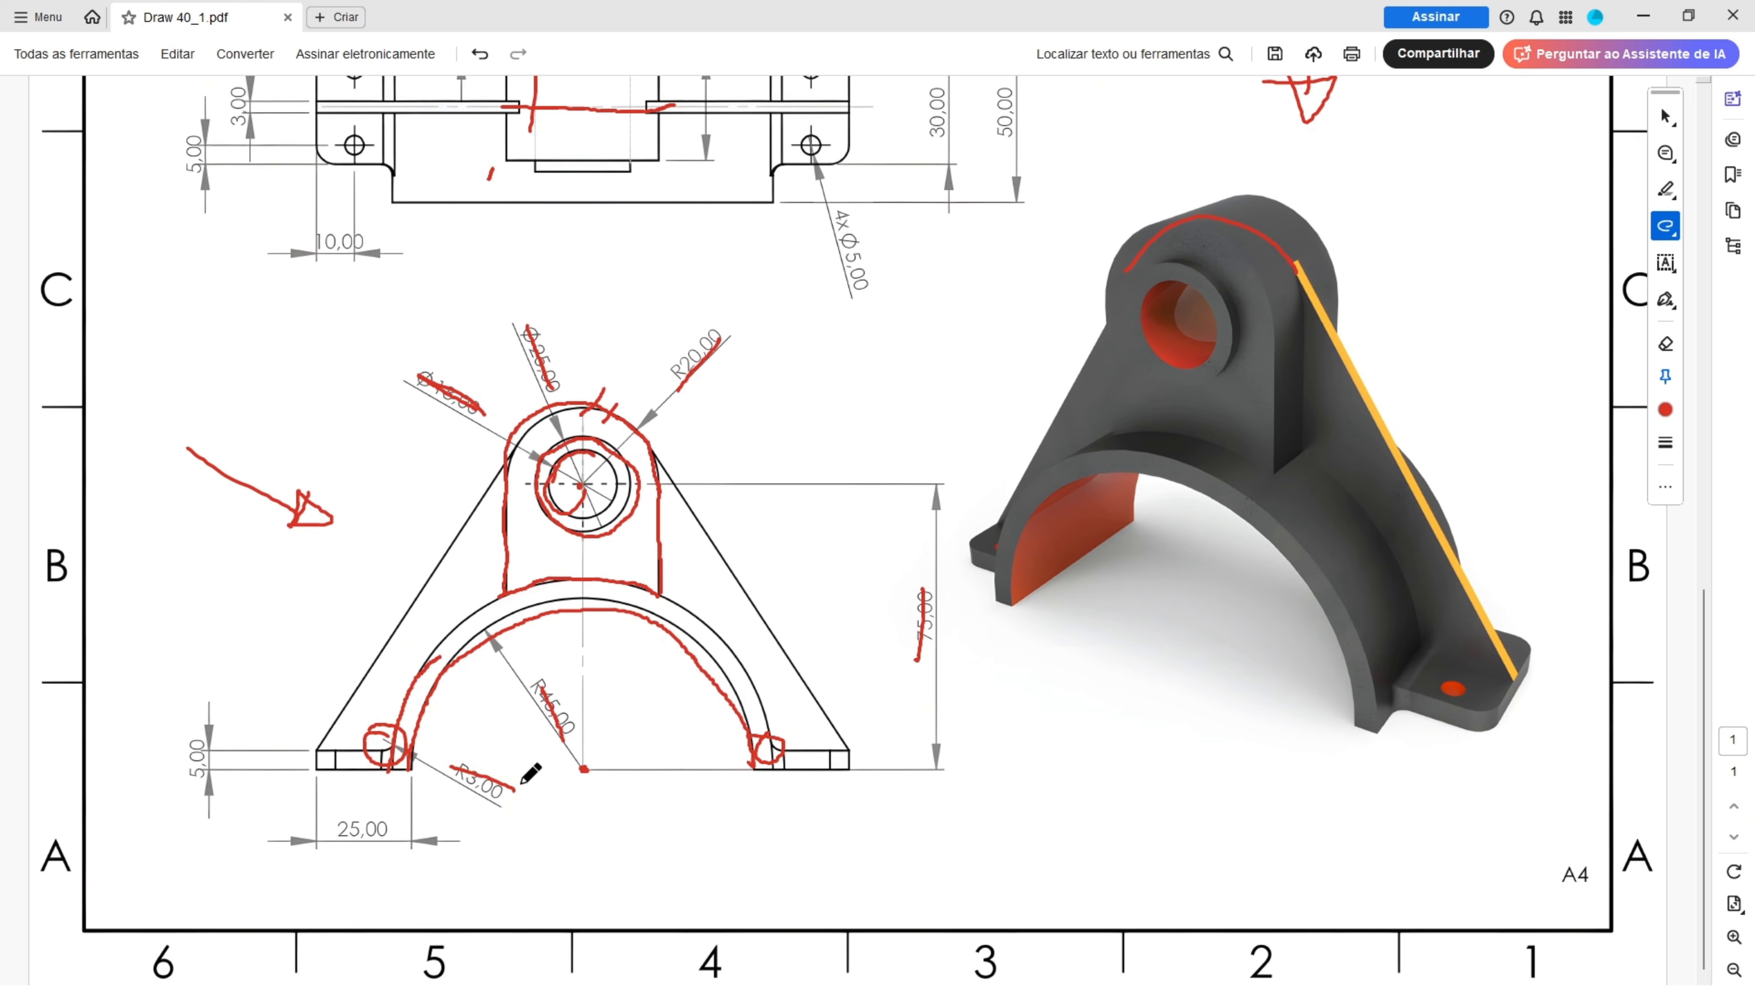
pyautogui.scroll(5, 581, 692)
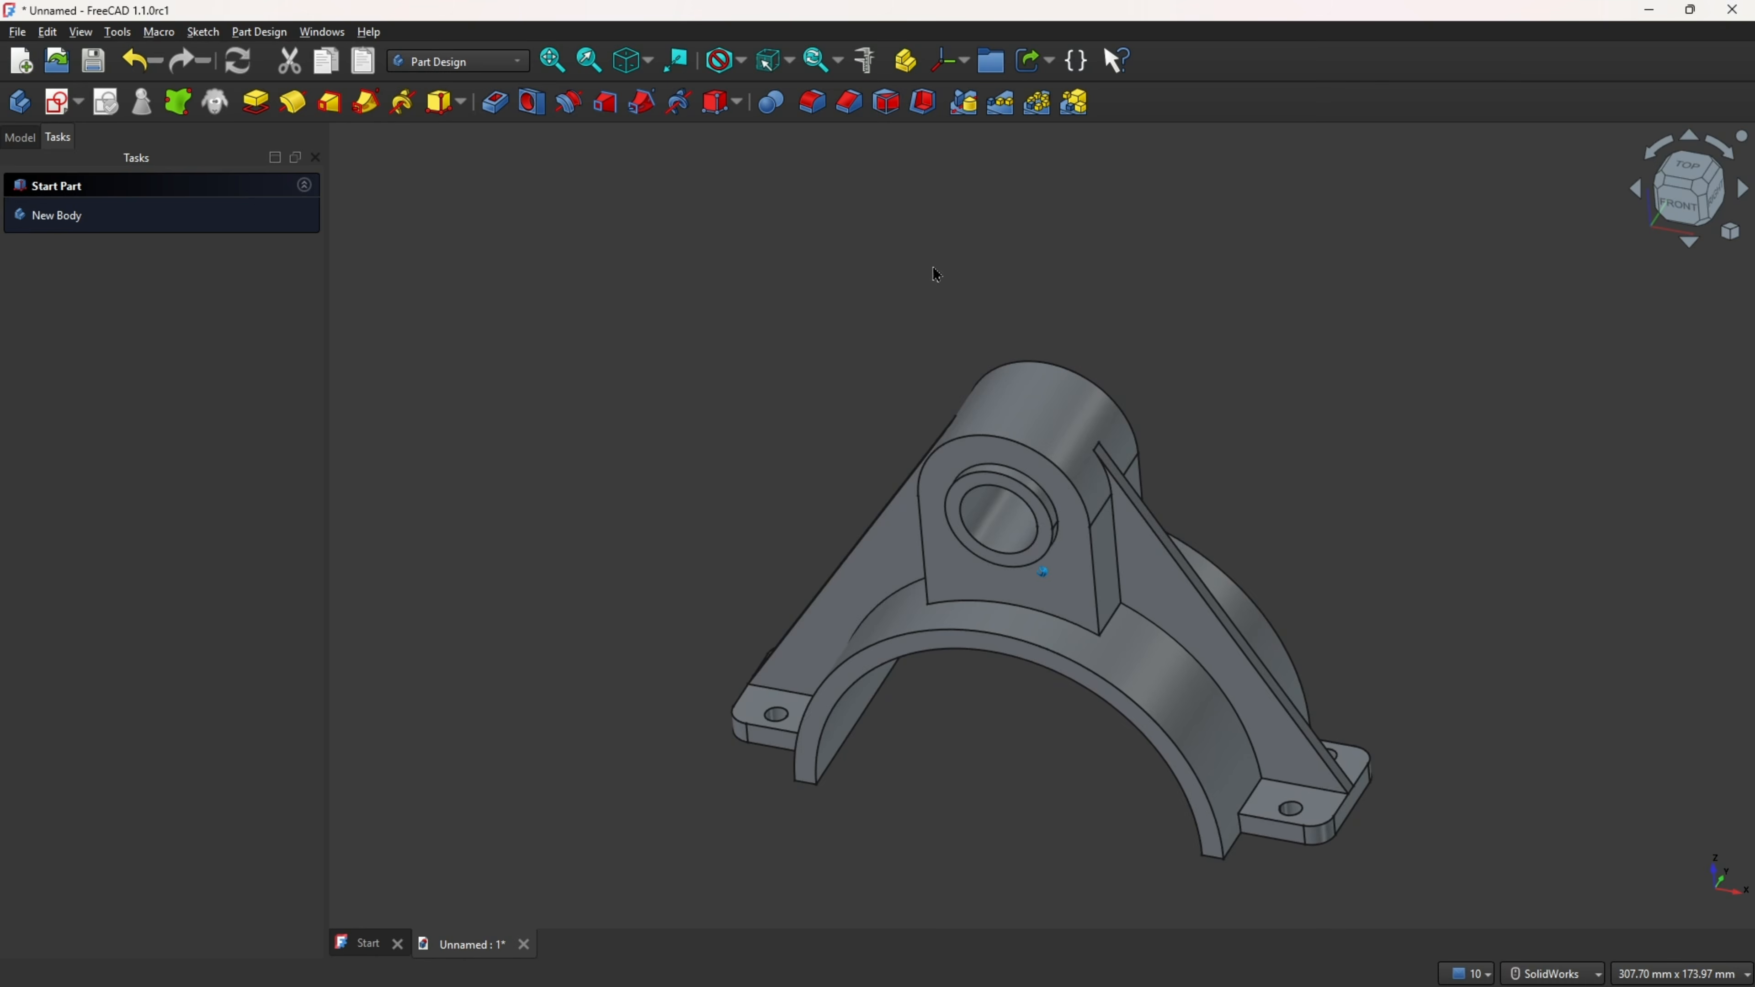
# - Start a 3 mm fillet in FreeCAD and select the two edges where the right-side foot's top meets the arch
pyautogui.press('0')
pyautogui.click(812, 101)
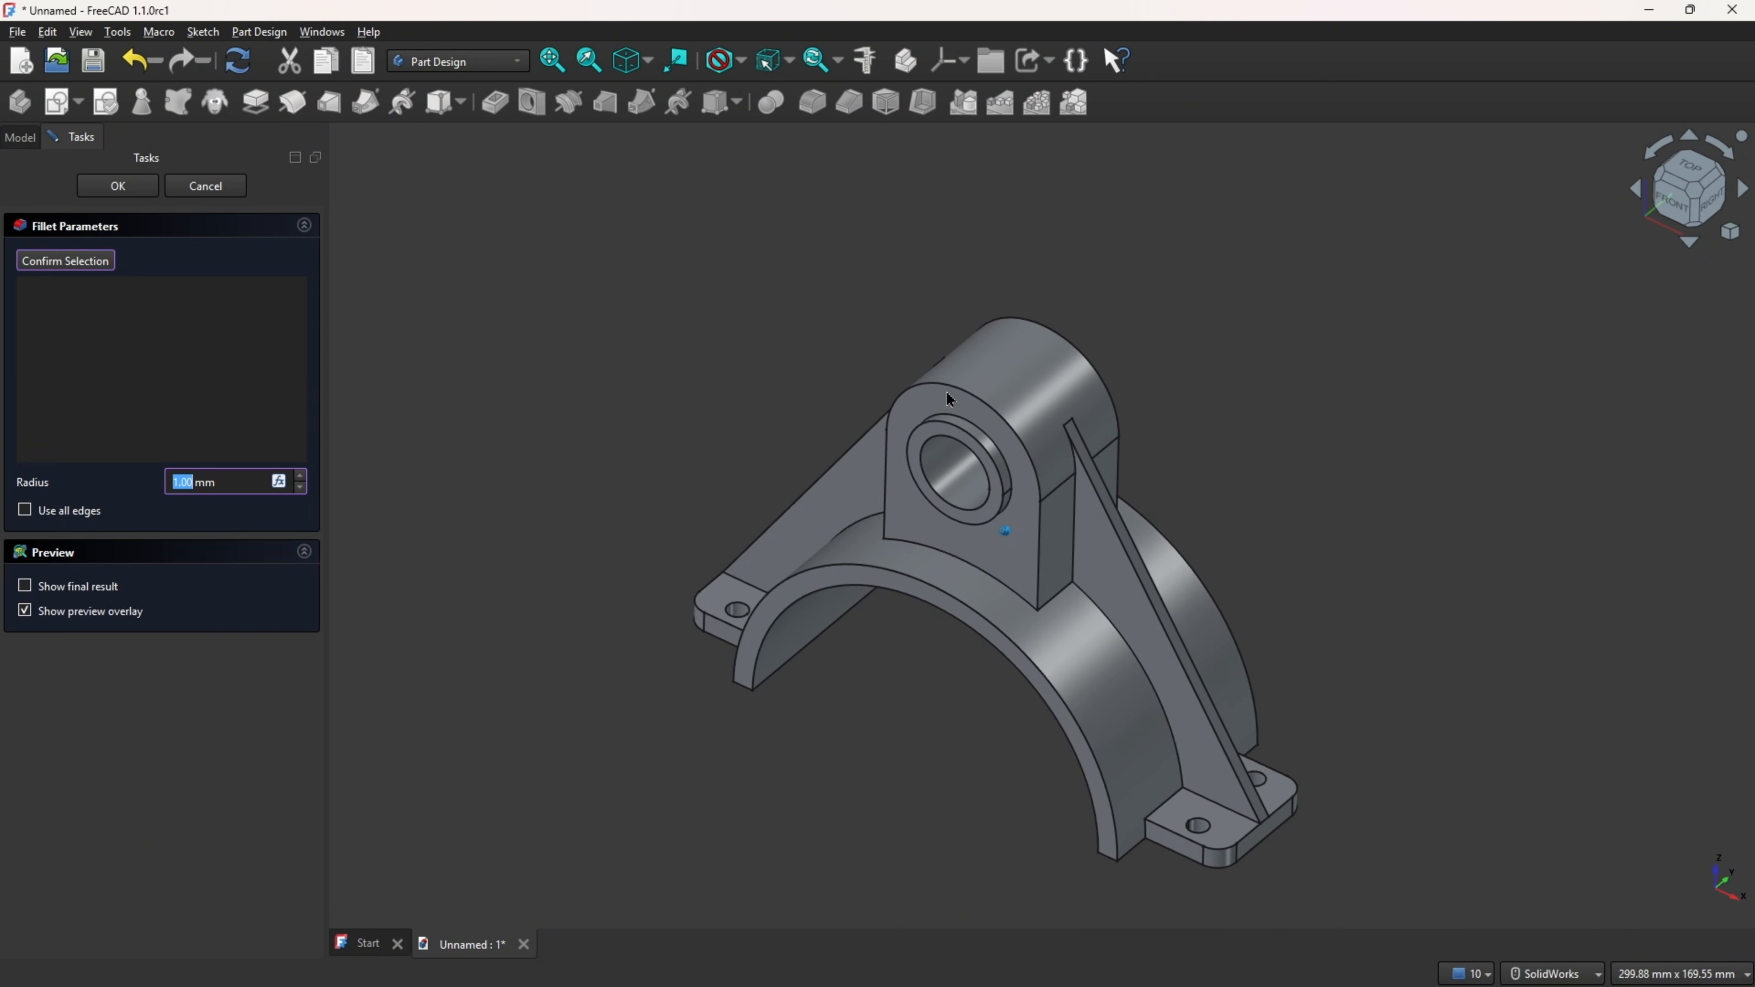
pyautogui.scroll(5, 949, 400)
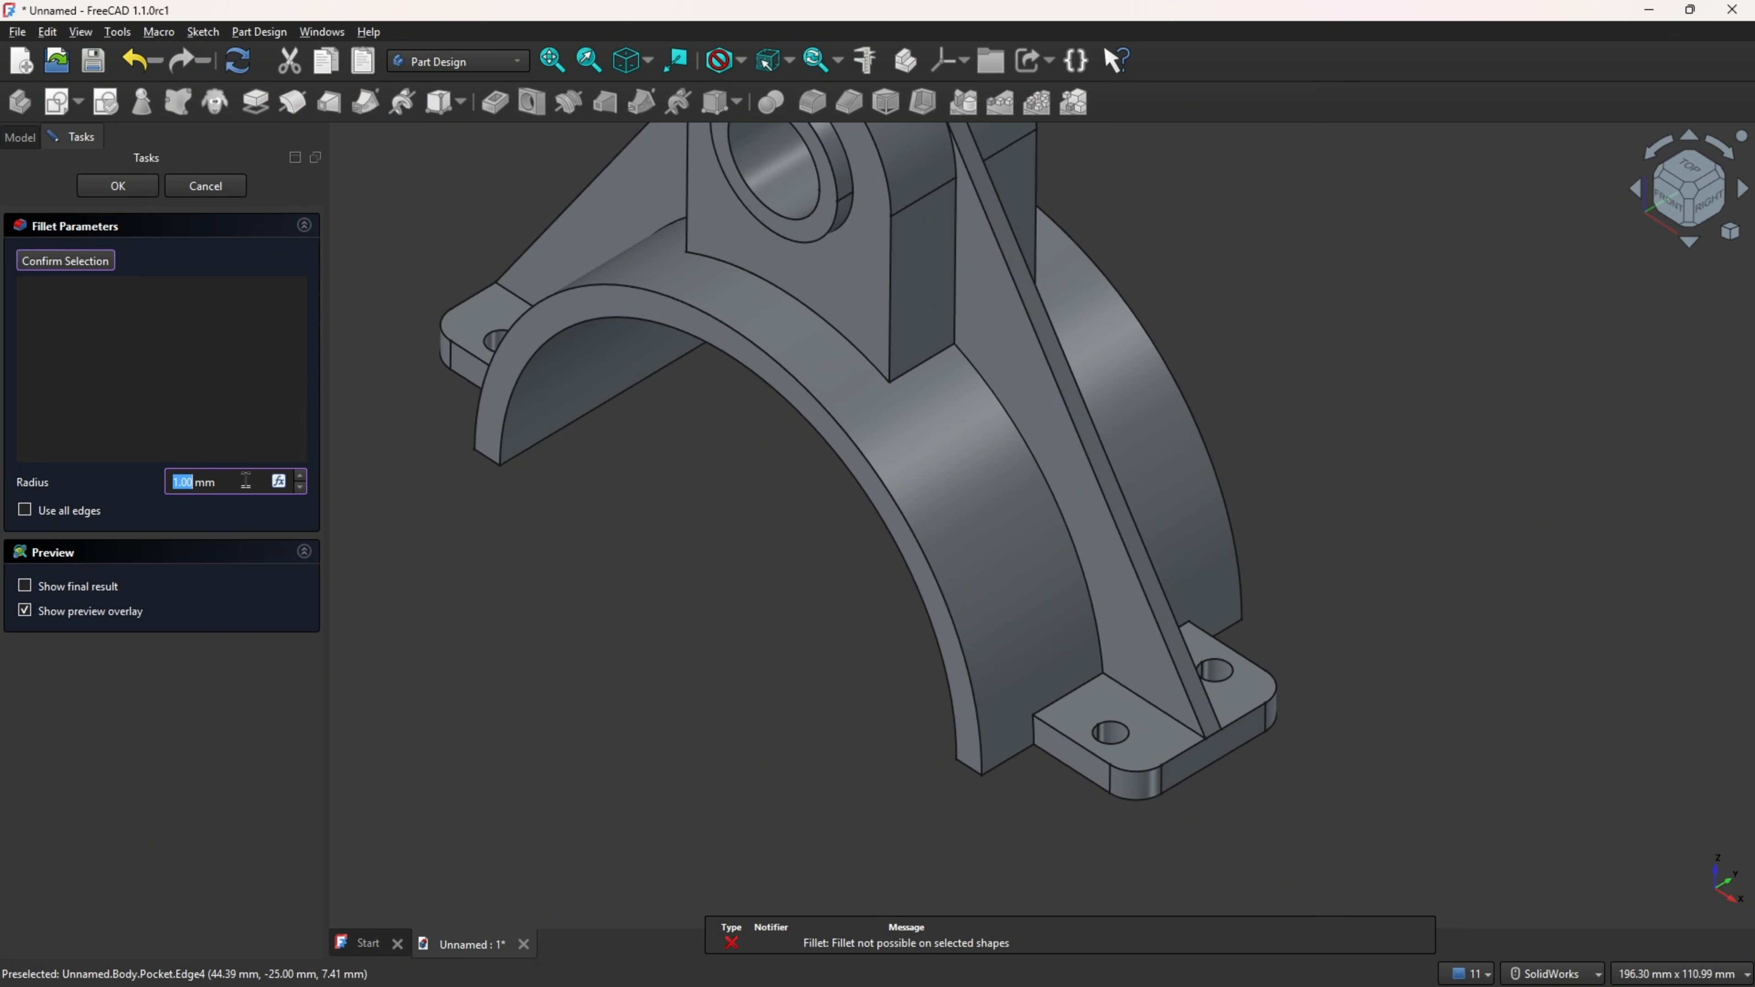
pyautogui.scroll(6, 995, 614)
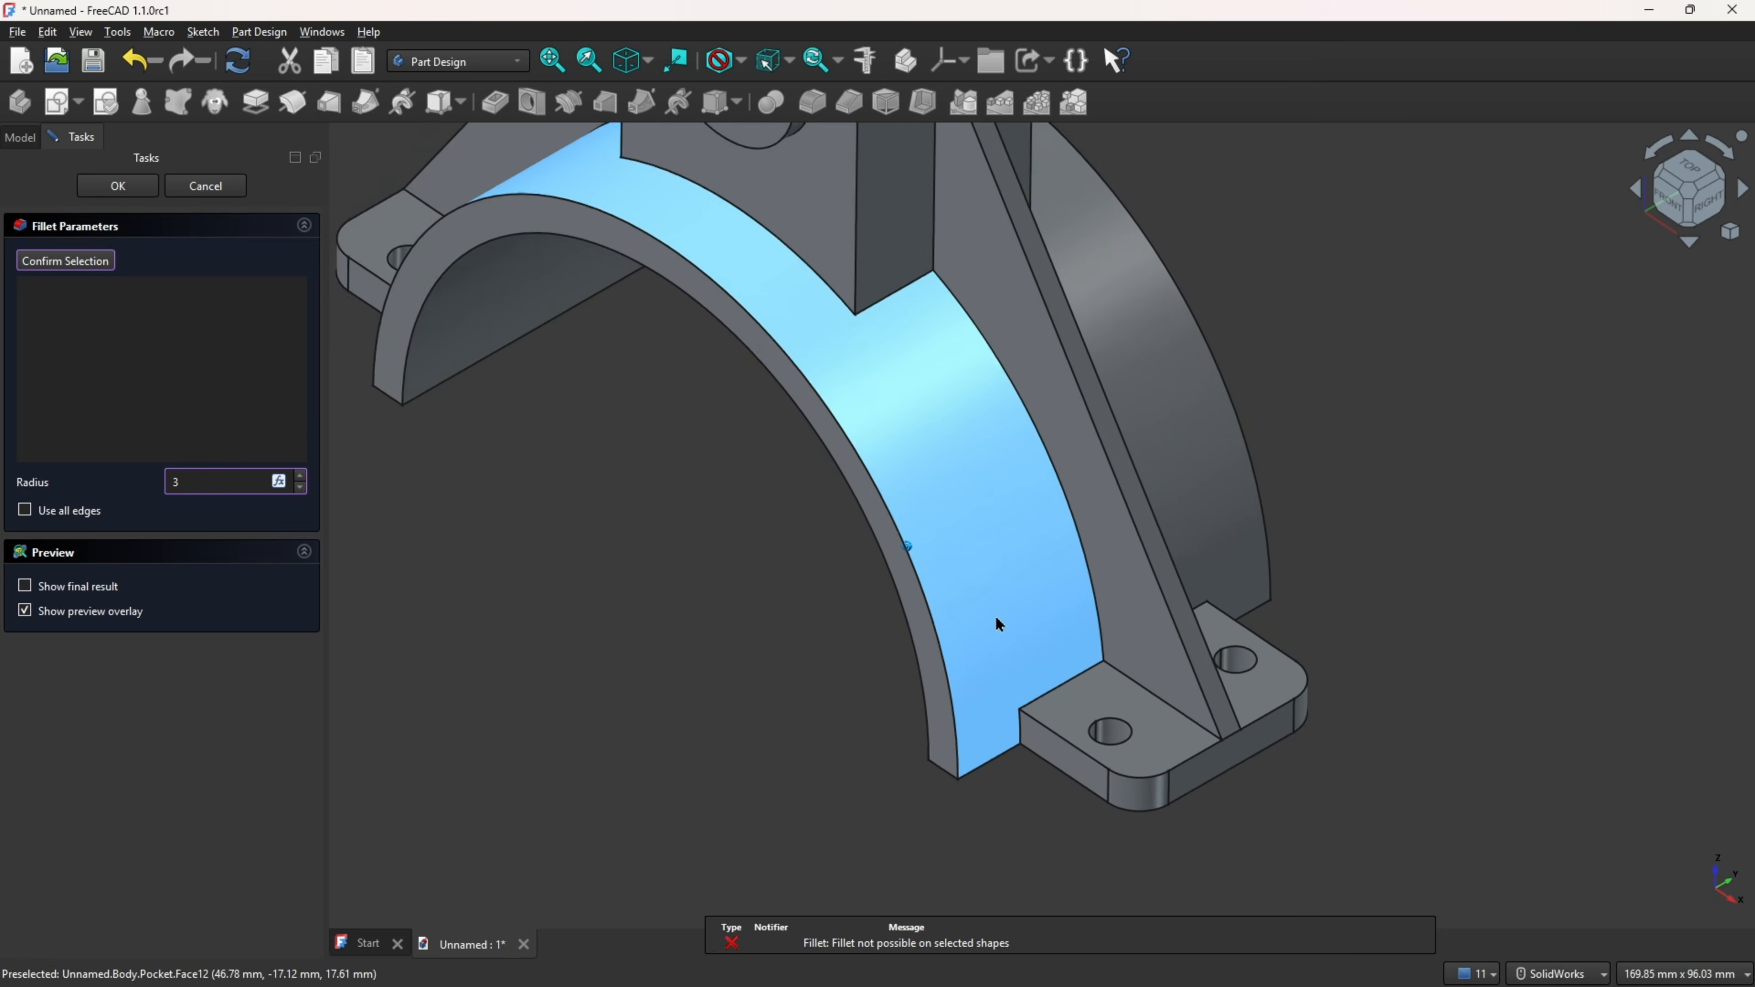
pyautogui.moveTo(1116, 661); pyautogui.dragTo(1285, 627, button='middle')
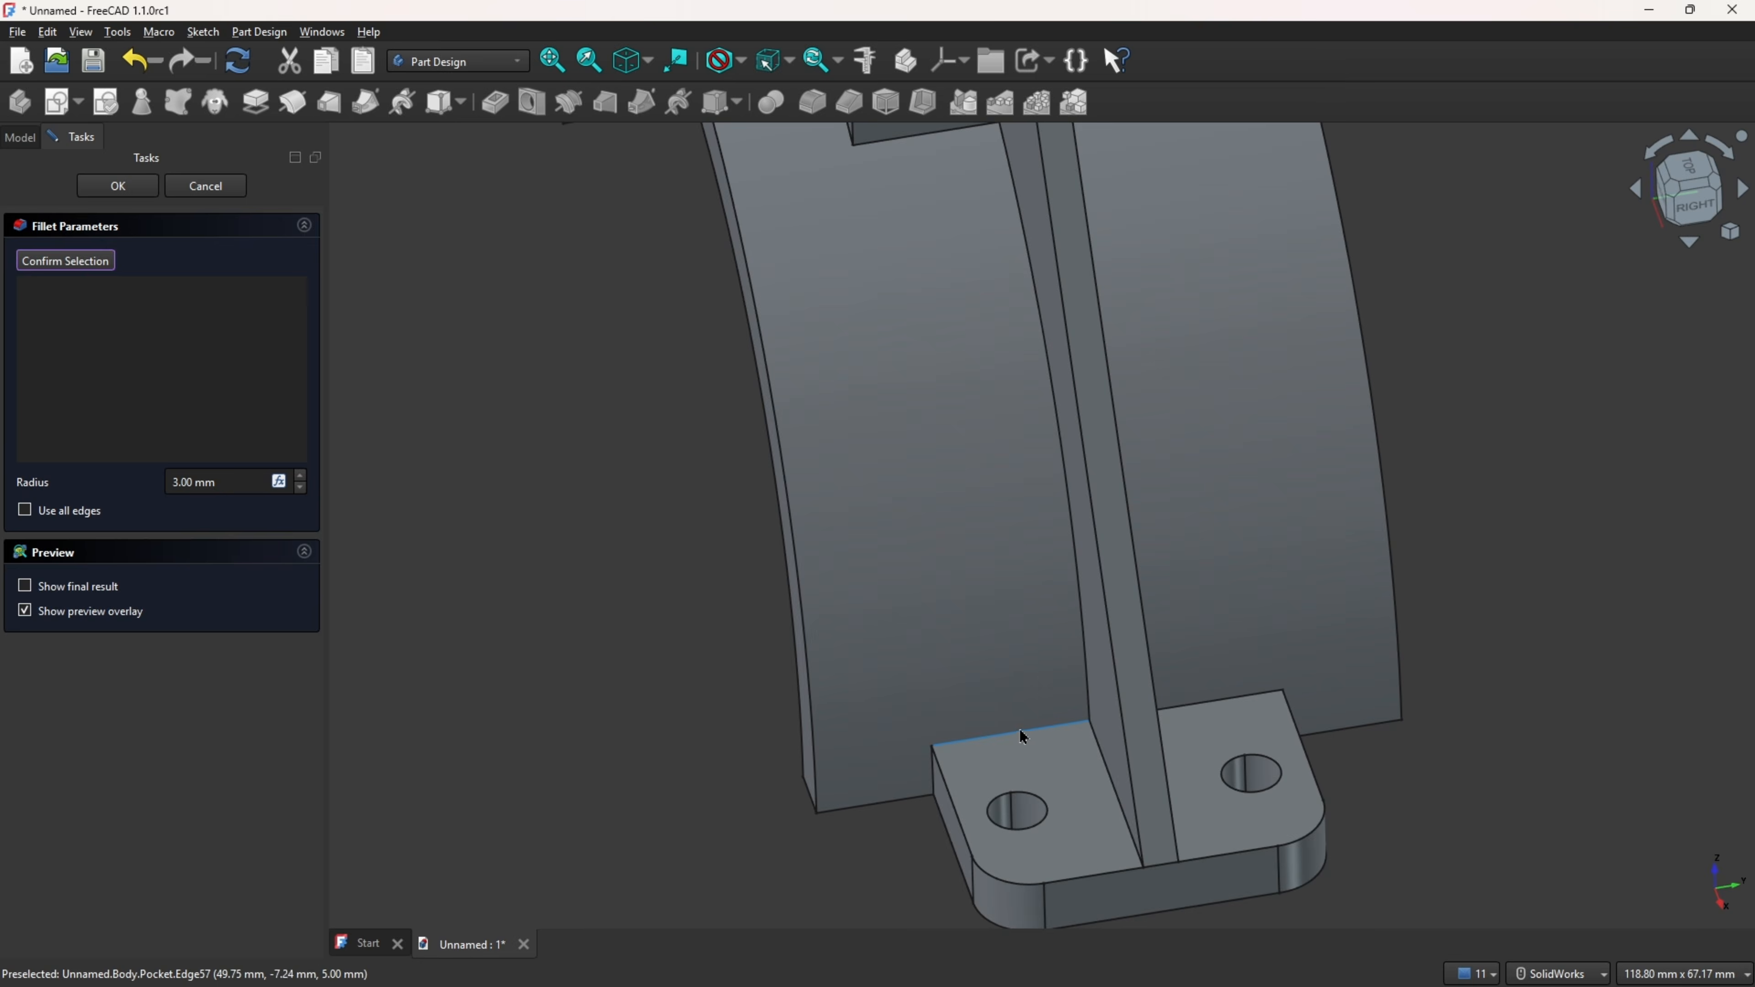
pyautogui.click(1023, 737)
pyautogui.click(1163, 727)
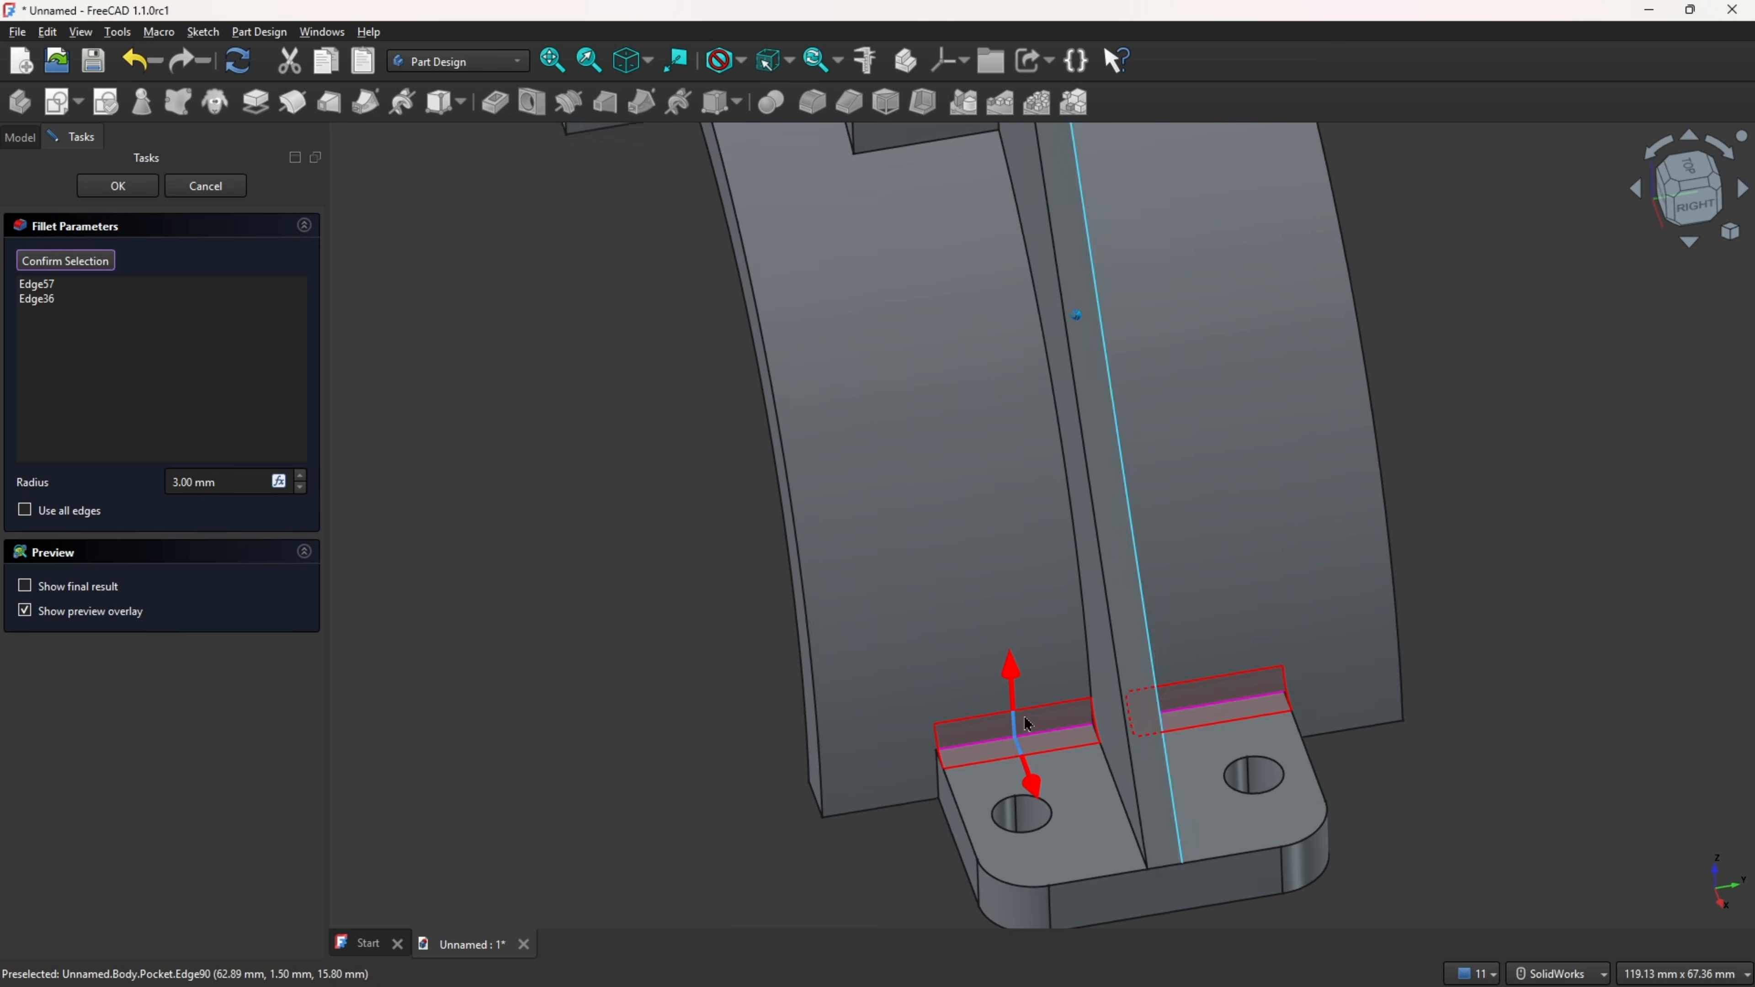
# - Add the two matching edges at the opposite foot to the 3 mm fillet and apply it
pyautogui.scroll(-5, 1027, 724)
pyautogui.moveTo(1028, 724); pyautogui.dragTo(596, 686, button='middle')
pyautogui.scroll(-3, 850, 668)
pyautogui.scroll(2, 916, 642)
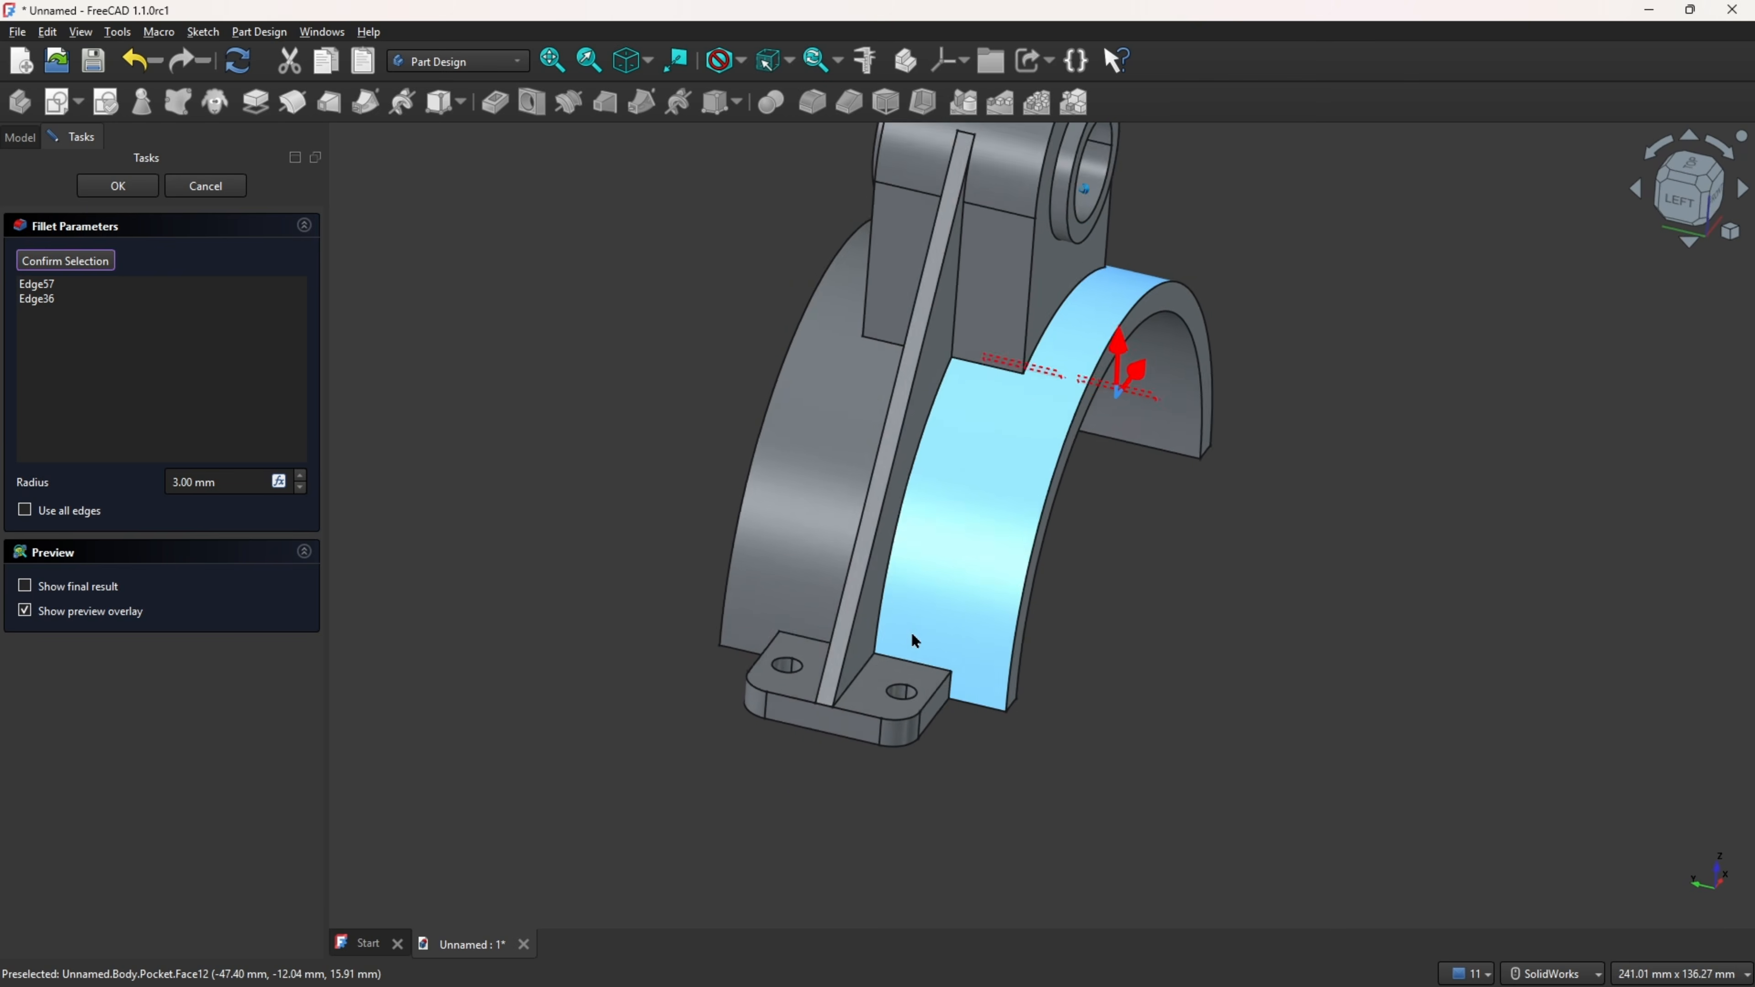
pyautogui.scroll(2, 915, 641)
pyautogui.moveTo(916, 642); pyautogui.dragTo(911, 725, button='middle')
pyautogui.click(911, 721)
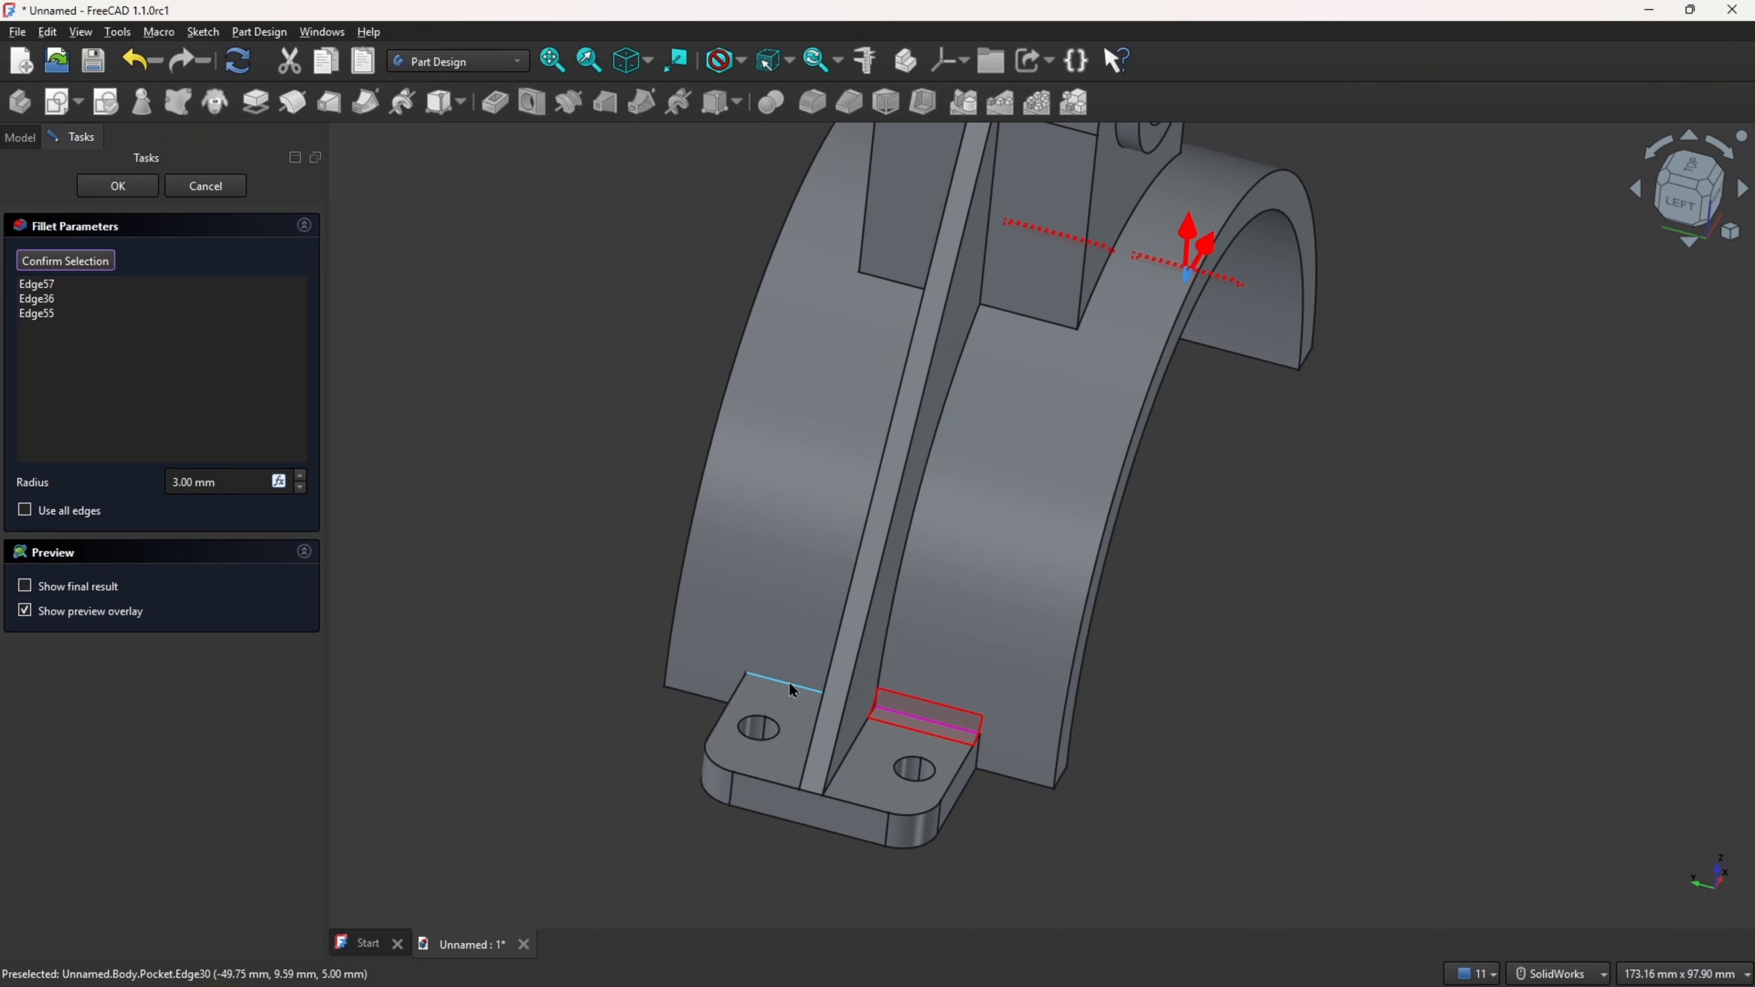
pyautogui.moveTo(783, 691); pyautogui.dragTo(484, 588, button='middle')
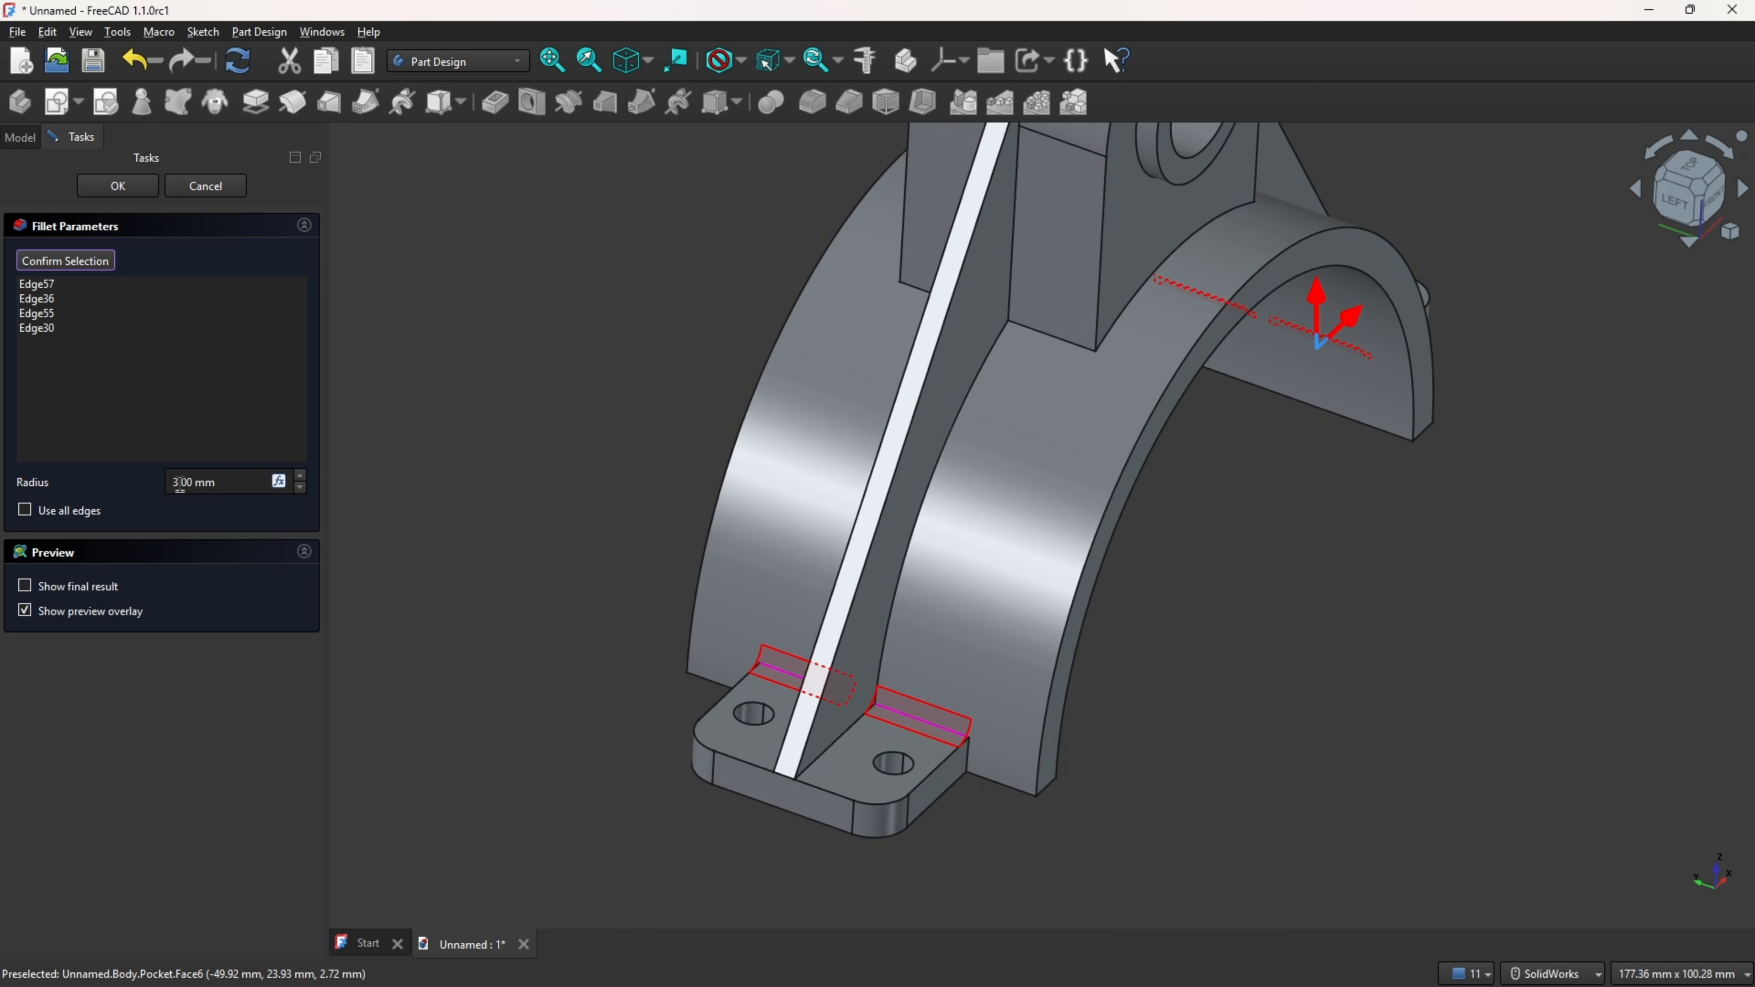
pyautogui.click(117, 185)
pyautogui.scroll(-3, 656, 280)
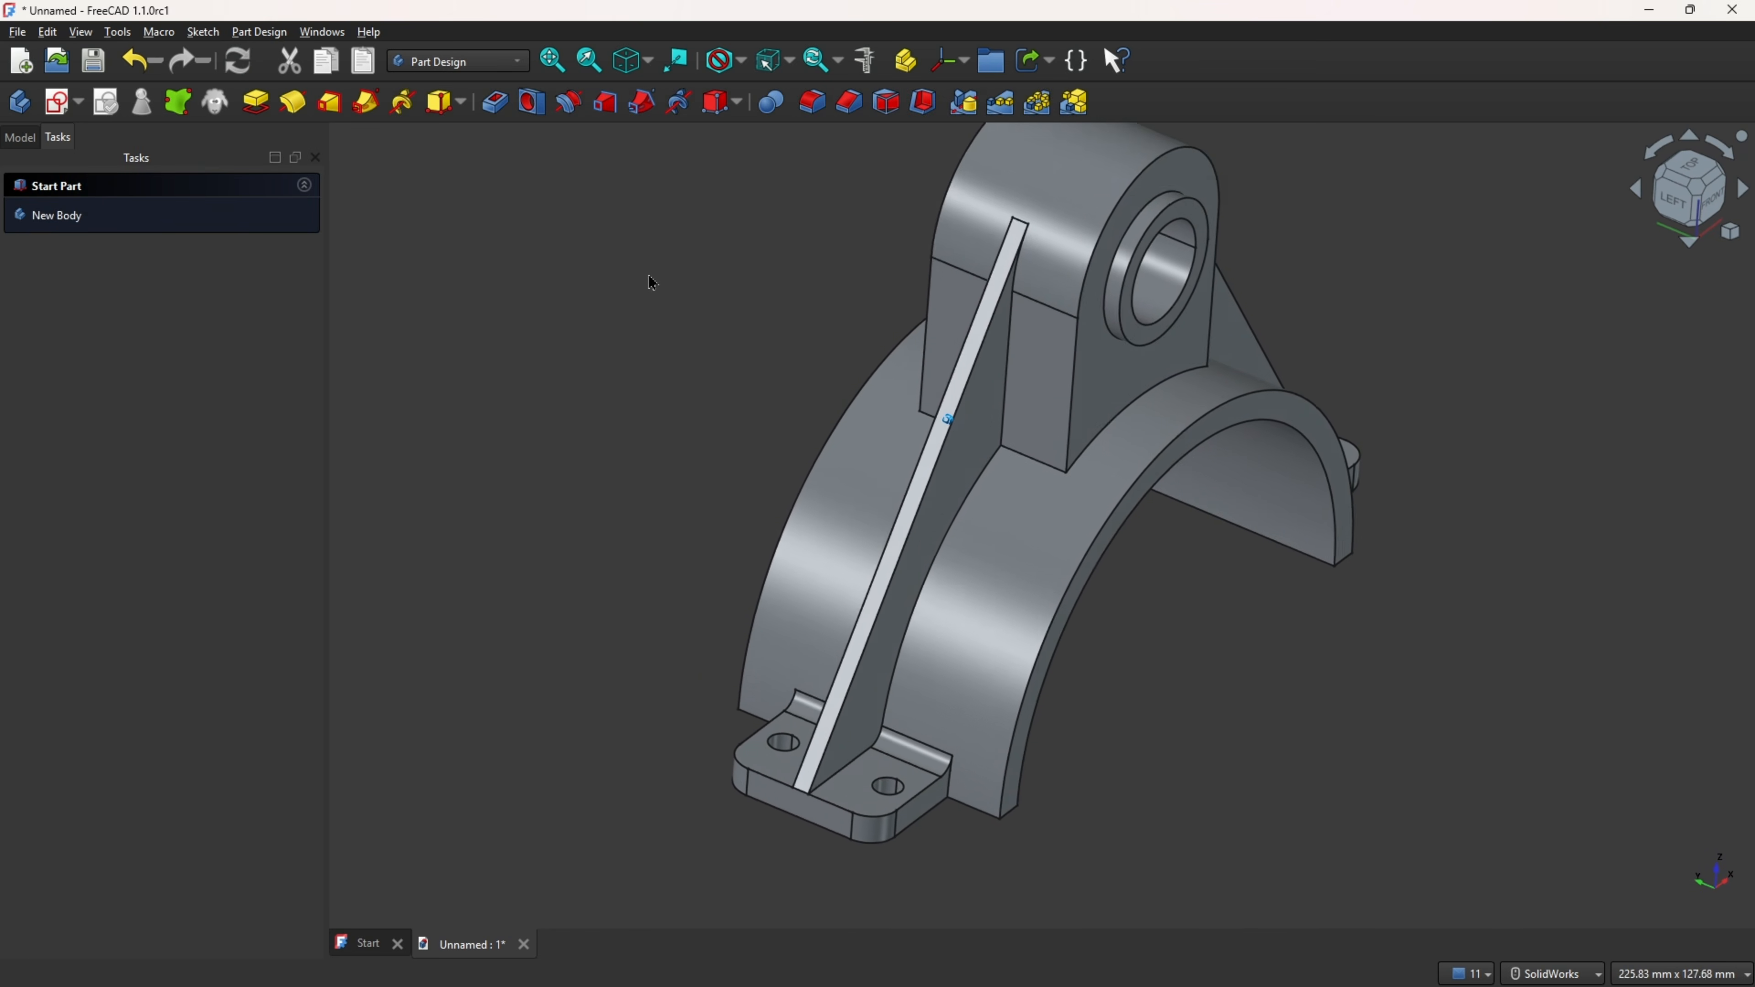
pyautogui.press('Home')
pyautogui.moveTo(1464, 393); pyautogui.dragTo(1447, 393, button='middle')
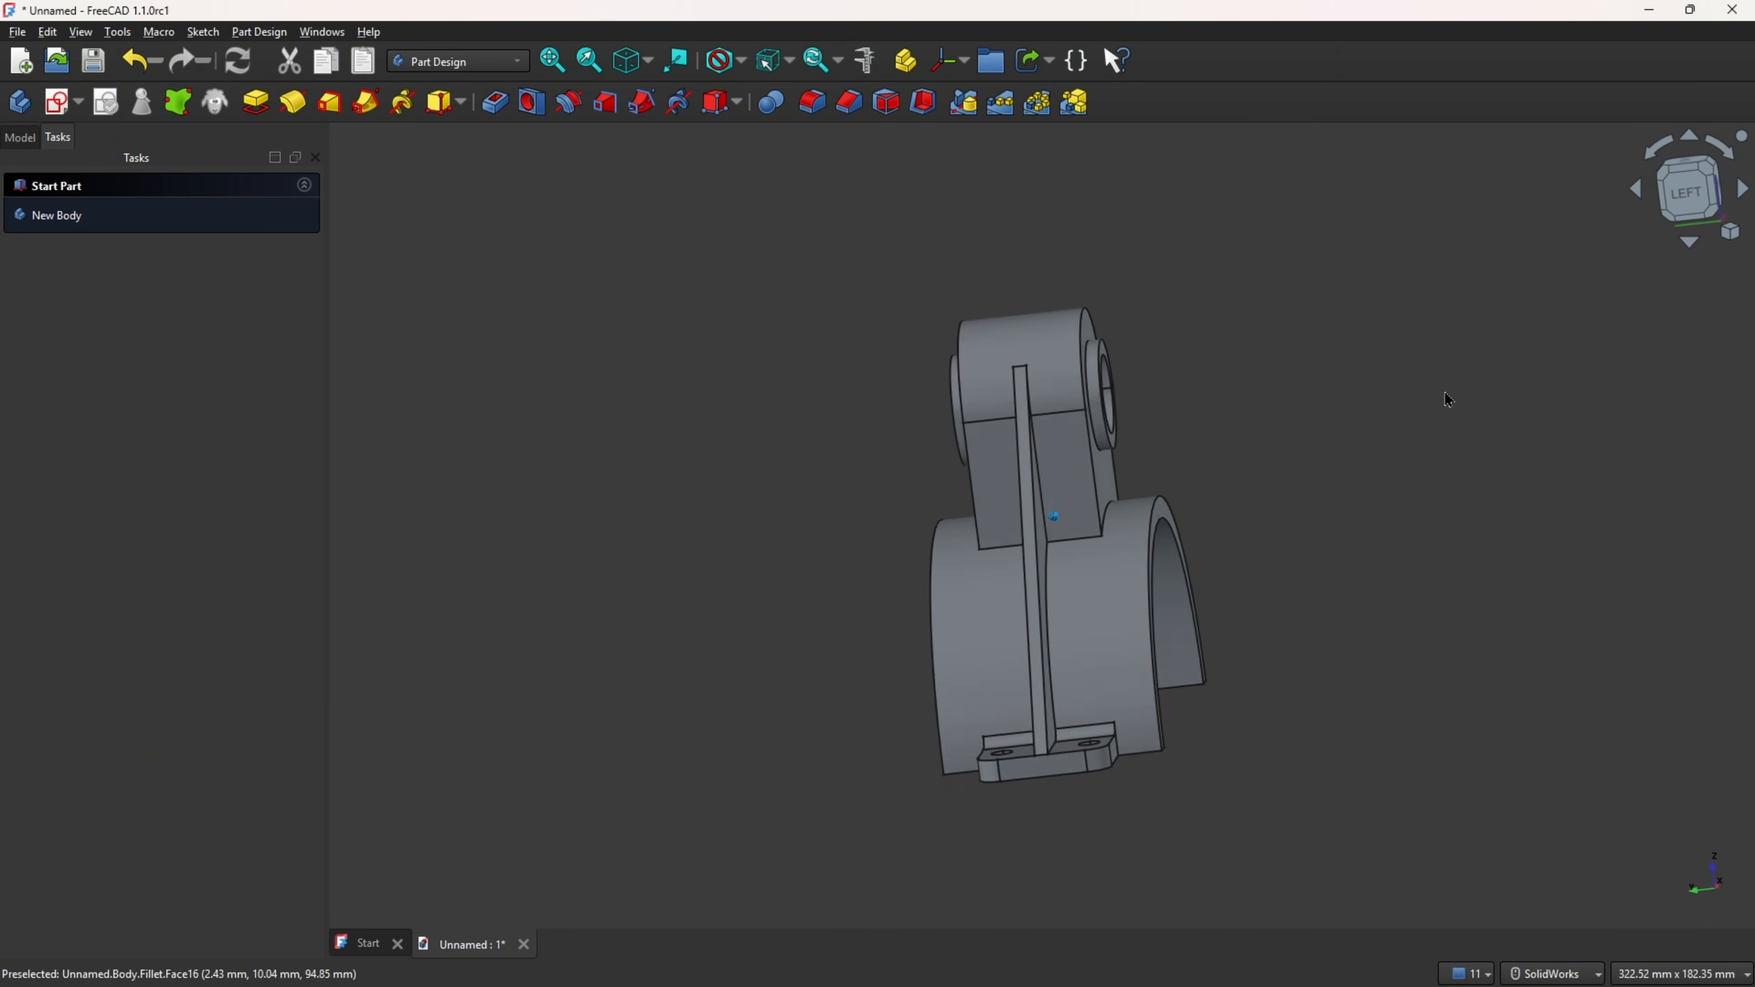